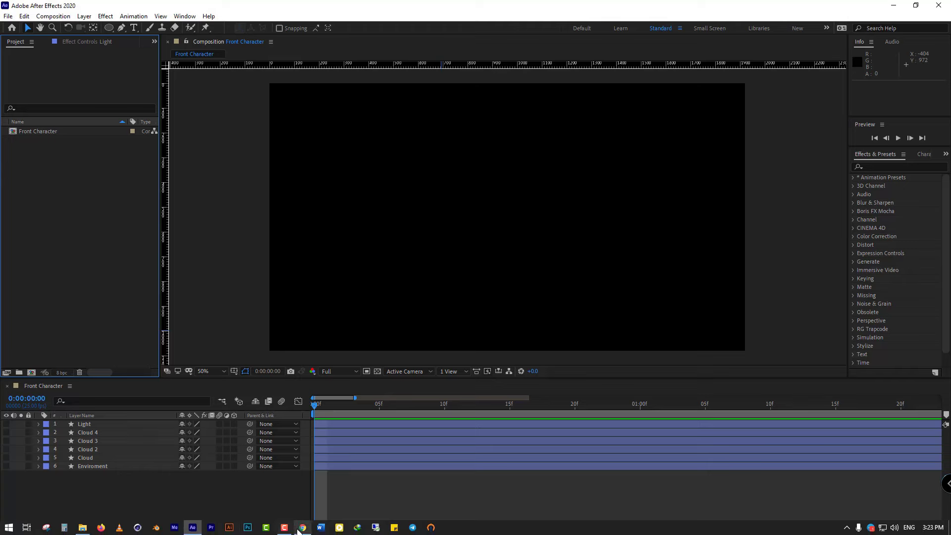
Step: Switch to Chrome and examine the Freepik page with the male character poses vector set
{"action": "left_click", "coordinate": [303, 529]}
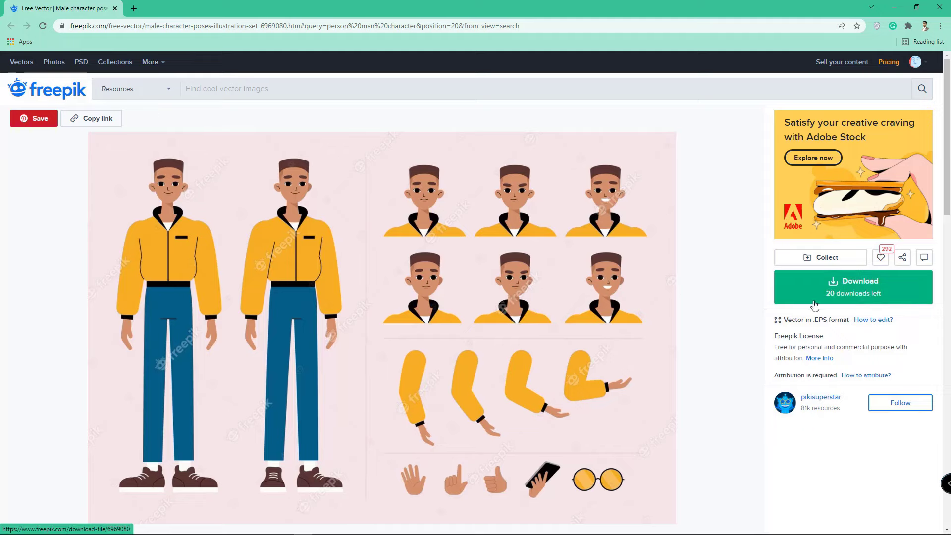
{"action": "left_click", "coordinate": [902, 4]}
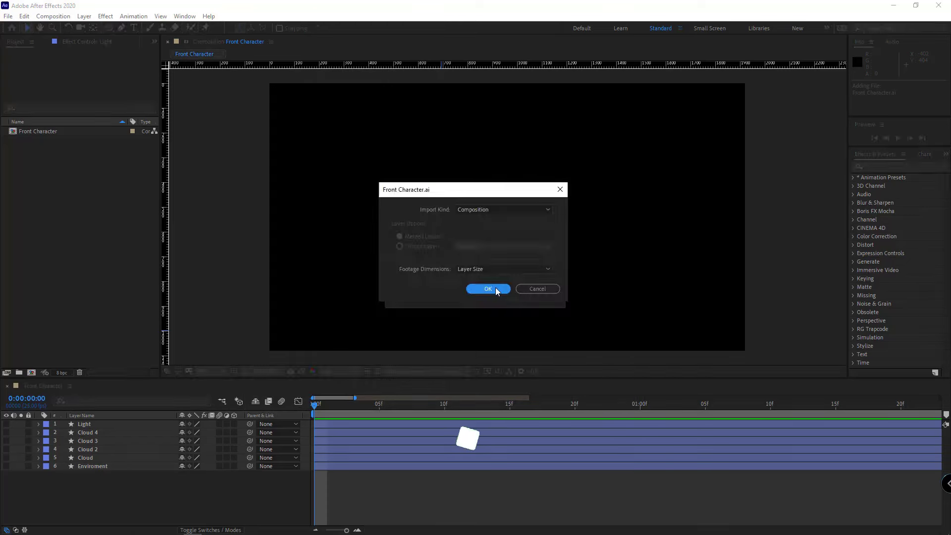
Step: In After Effects, import Front Character.ai as a composition at layer size, open Front Character 2 and check the character's leg and shoe parts
{"action": "left_click", "coordinate": [495, 287]}
{"action": "double_click", "coordinate": [45, 141]}
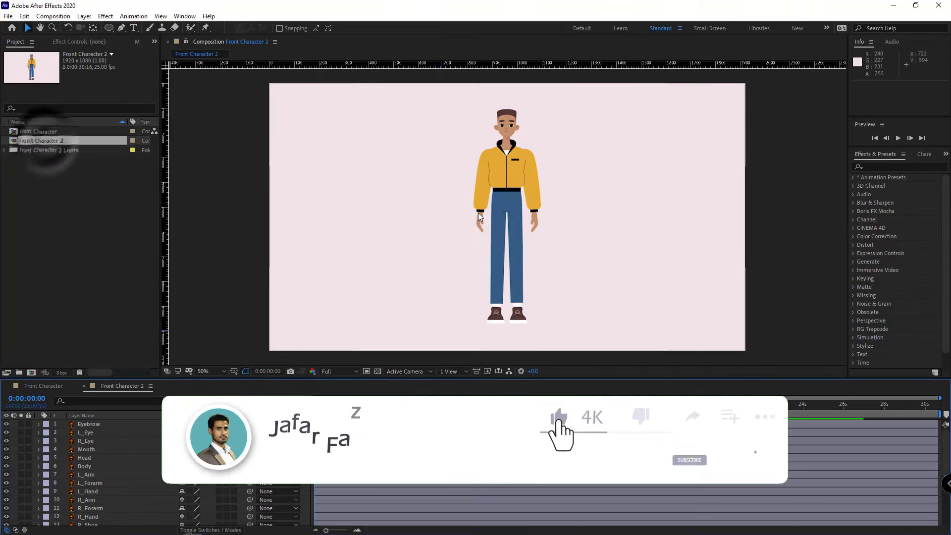
{"action": "left_click", "coordinate": [499, 229]}
{"action": "left_click", "coordinate": [497, 274]}
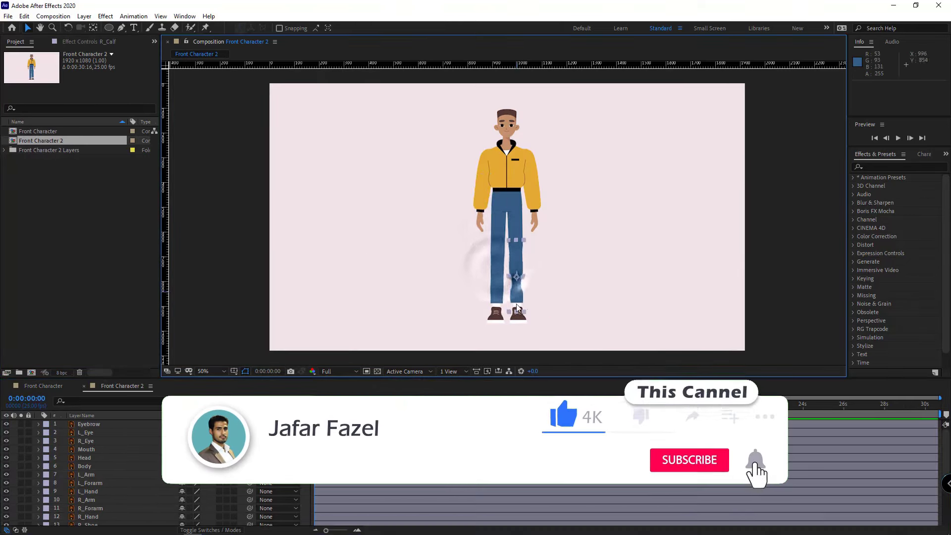
{"action": "left_click", "coordinate": [518, 313]}
{"action": "left_click", "coordinate": [495, 319]}
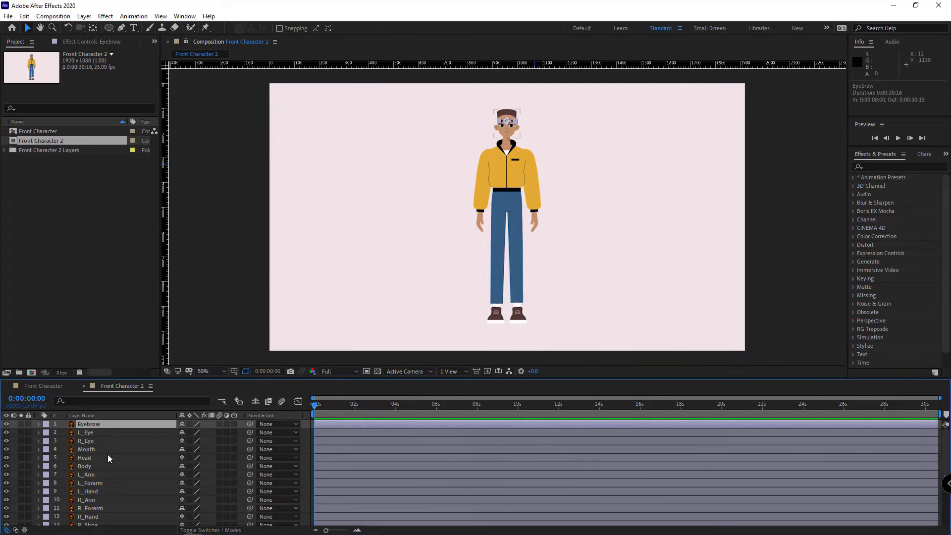
Step: Cut all layers from the Front Character 2 composition and paste them into the Front Character composition
{"action": "key", "text": "ctrl+a"}
{"action": "key", "text": "Delete"}
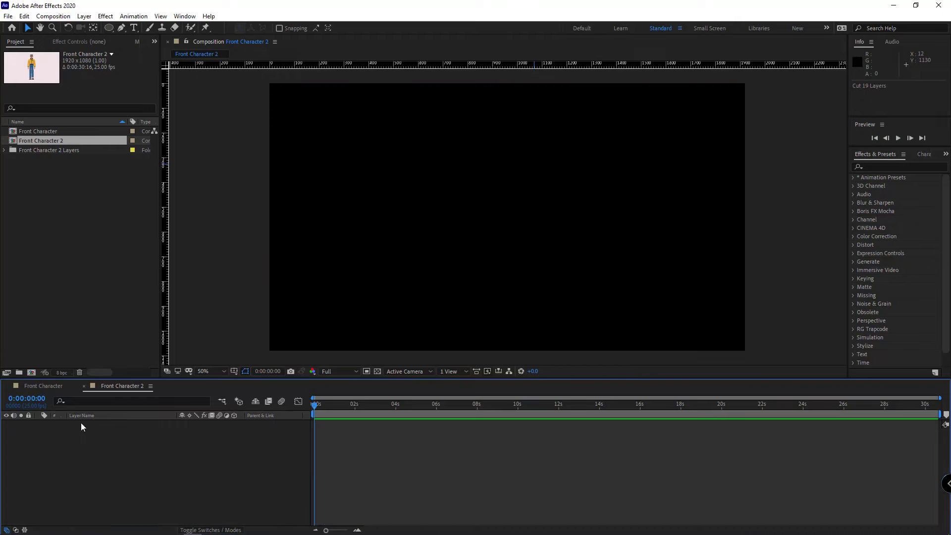
{"action": "left_click", "coordinate": [43, 385]}
{"action": "left_click", "coordinate": [125, 488]}
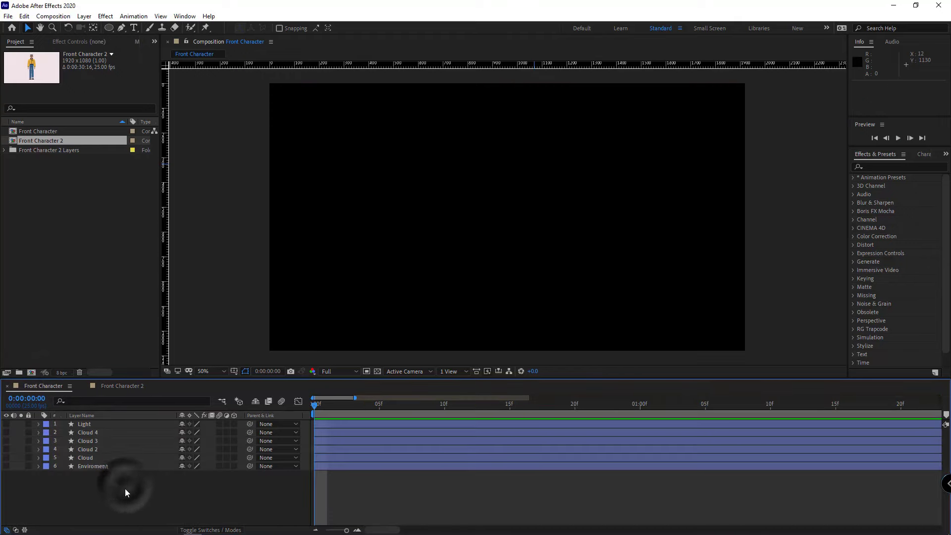
{"action": "key", "text": "ctrl+v"}
{"action": "key", "text": "F2"}
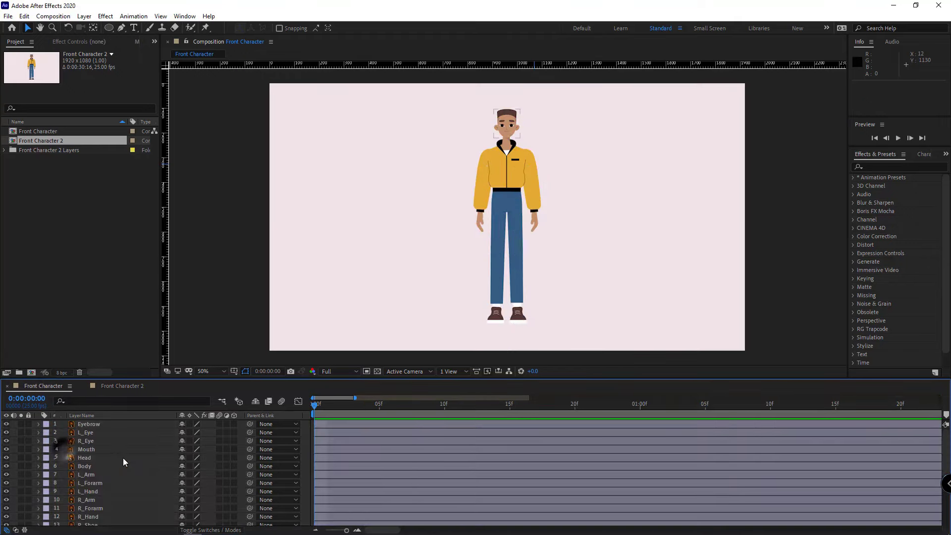
Step: Mark the Light, four Cloud and Enviroment layers as shy and hide them from the timeline
{"action": "scroll", "coordinate": [123, 457], "scroll_direction": "down", "scroll_amount": 4}
{"action": "left_click", "coordinate": [100, 479]}
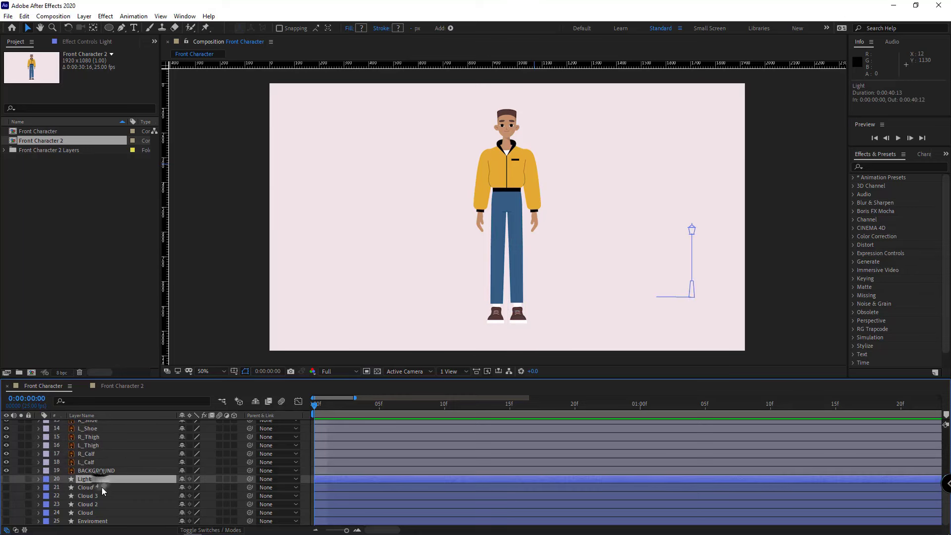
{"action": "left_click", "coordinate": [99, 521], "text": "shift"}
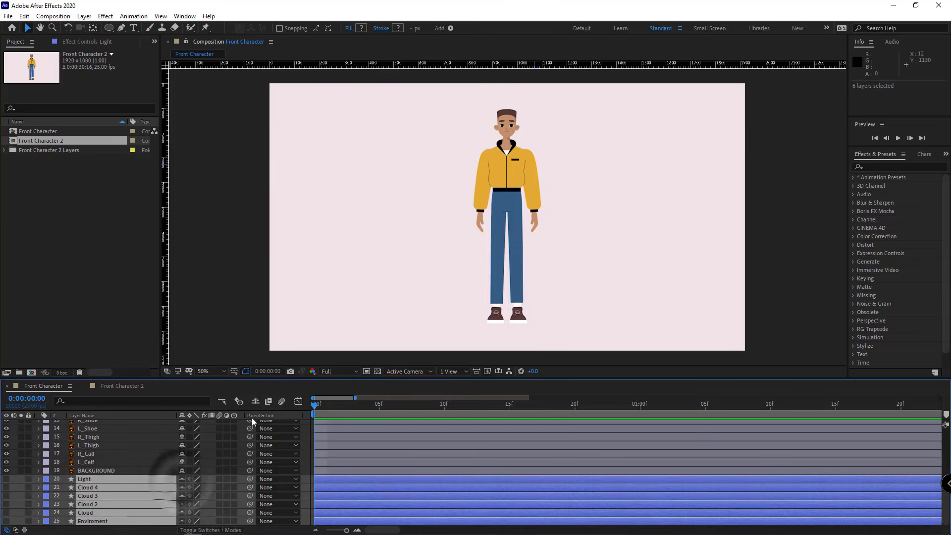
{"action": "left_click", "coordinate": [256, 401]}
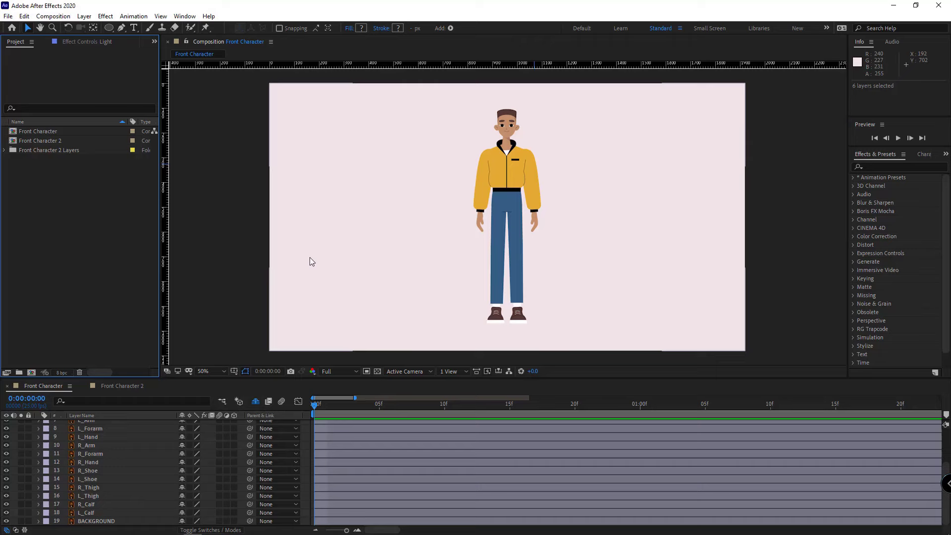
Step: Import Reference Front Walk Cycle.jpg into the project and add it to the Front Character composition
{"action": "double_click", "coordinate": [70, 199]}
{"action": "double_click", "coordinate": [430, 182]}
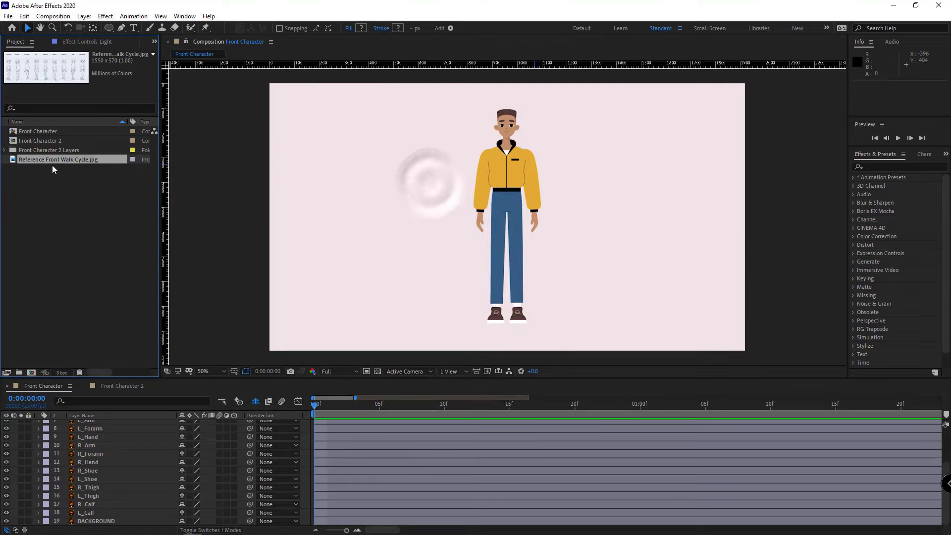
{"action": "left_click_drag", "start_coordinate": [54, 160], "coordinate": [464, 160]}
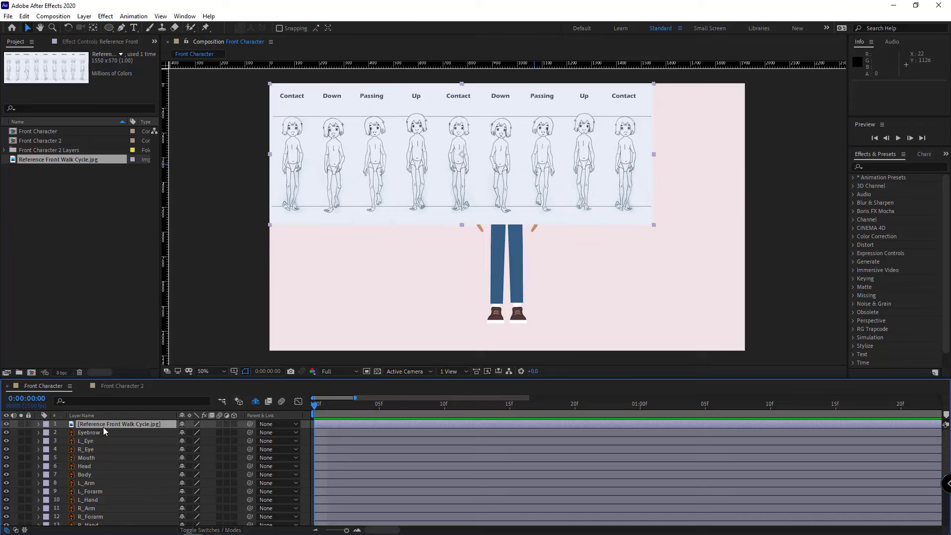
Step: Place the walk cycle reference layer directly above BACKGROUND and shift it 100 px to the right, to position 875, 285
{"action": "left_click_drag", "start_coordinate": [104, 426], "coordinate": [119, 518]}
{"action": "key", "text": "shift+Right"}
{"action": "key", "text": "shift+Right"}
{"action": "key", "text": "shift+Right"}
{"action": "key", "text": "shift+Right"}
{"action": "key", "text": "shift+Right"}
{"action": "key", "text": "shift+Right"}
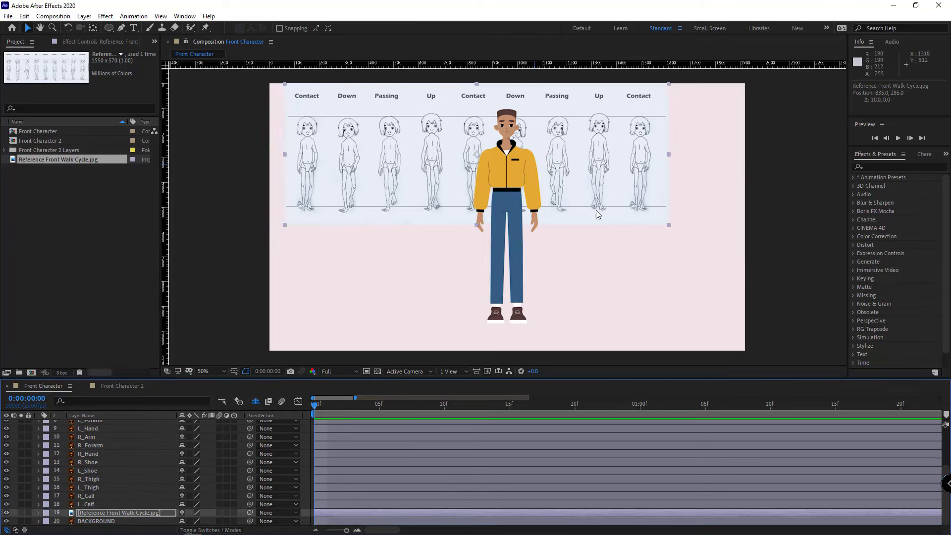
{"action": "key", "text": "shift+Right"}
{"action": "key", "text": "shift+Right"}
{"action": "key", "text": "shift+Right"}
{"action": "key", "text": "shift+Right"}
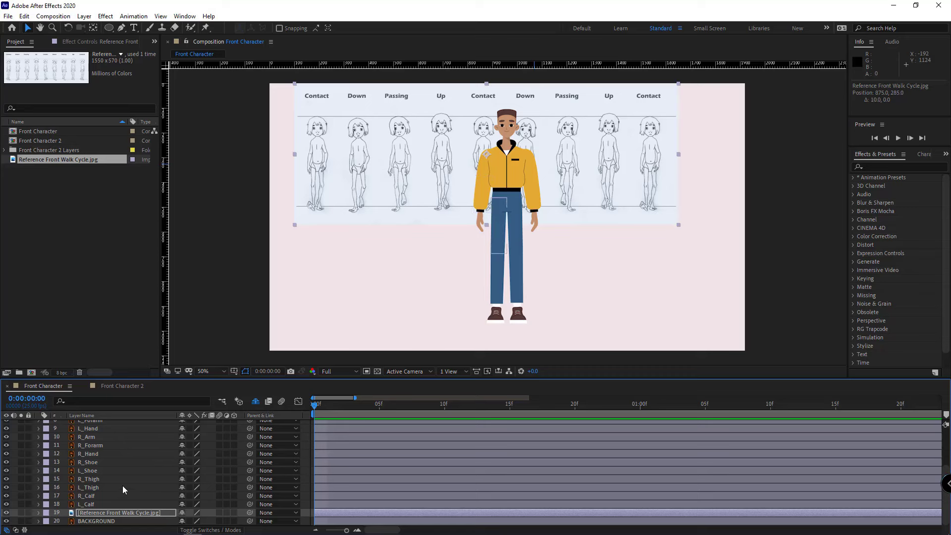
Step: Mark all visible character, reference and background layers as shy
{"action": "scroll", "coordinate": [124, 488], "scroll_direction": "up", "scroll_amount": 3}
{"action": "left_click", "coordinate": [106, 454]}
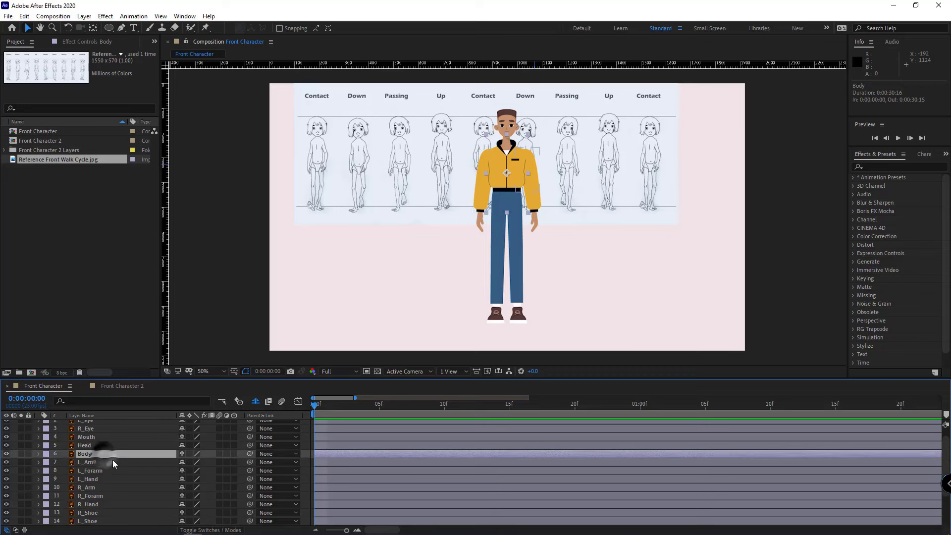
{"action": "key", "text": "ctrl+a"}
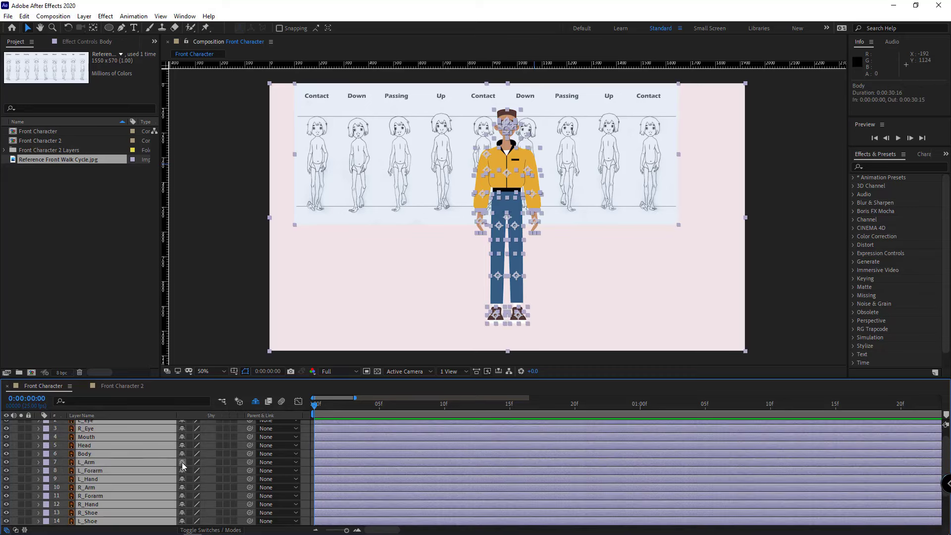
{"action": "key", "text": "Delete"}
{"action": "left_click", "coordinate": [184, 462]}
{"action": "left_click", "coordinate": [255, 402]}
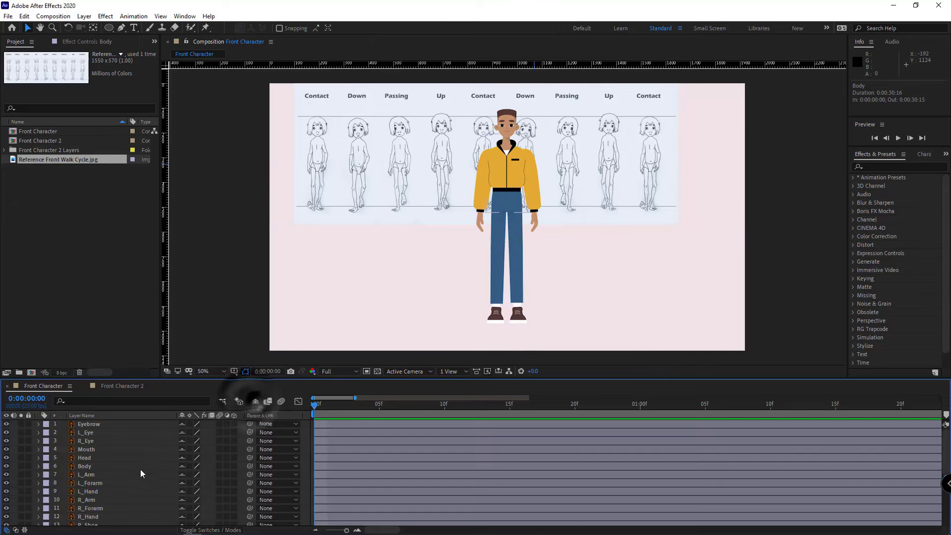
Step: Clear the shy setting on the Body and Reference Front Walk Cycle.jpg layers and hide all remaining shy layers
{"action": "left_click", "coordinate": [124, 468]}
{"action": "left_click", "coordinate": [183, 466]}
{"action": "left_click", "coordinate": [255, 404]}
{"action": "left_click", "coordinate": [255, 402]}
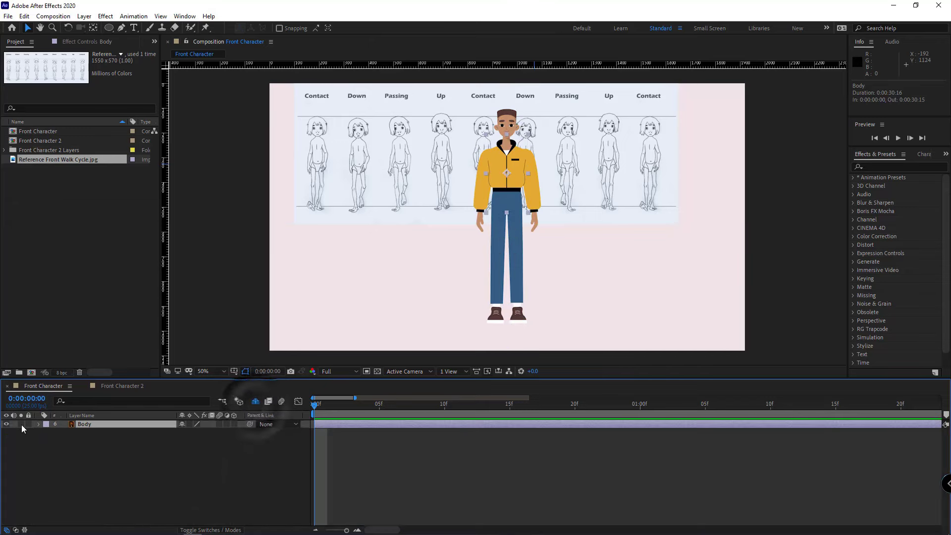
{"action": "scroll", "coordinate": [94, 468], "scroll_direction": "down", "scroll_amount": 3}
{"action": "left_click", "coordinate": [182, 463]}
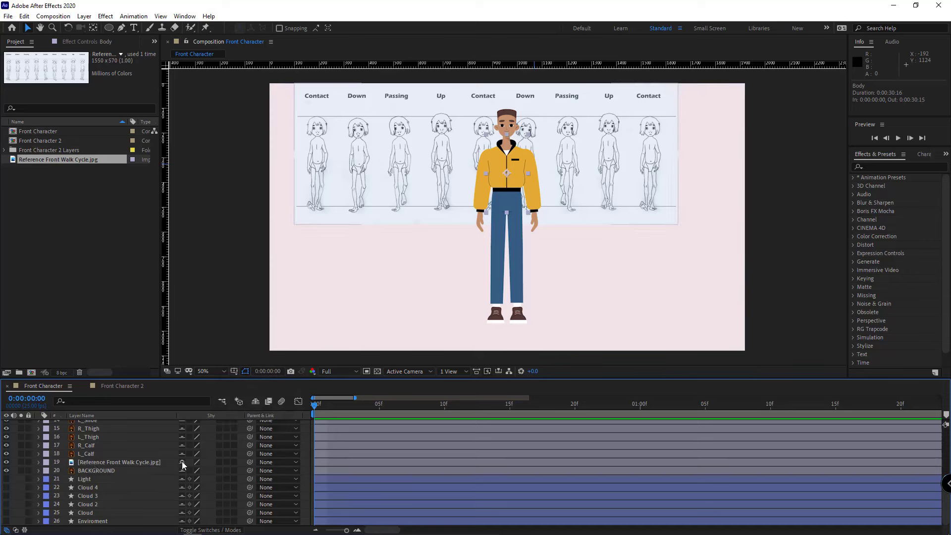
{"action": "left_click", "coordinate": [255, 402]}
{"action": "left_click", "coordinate": [86, 449]}
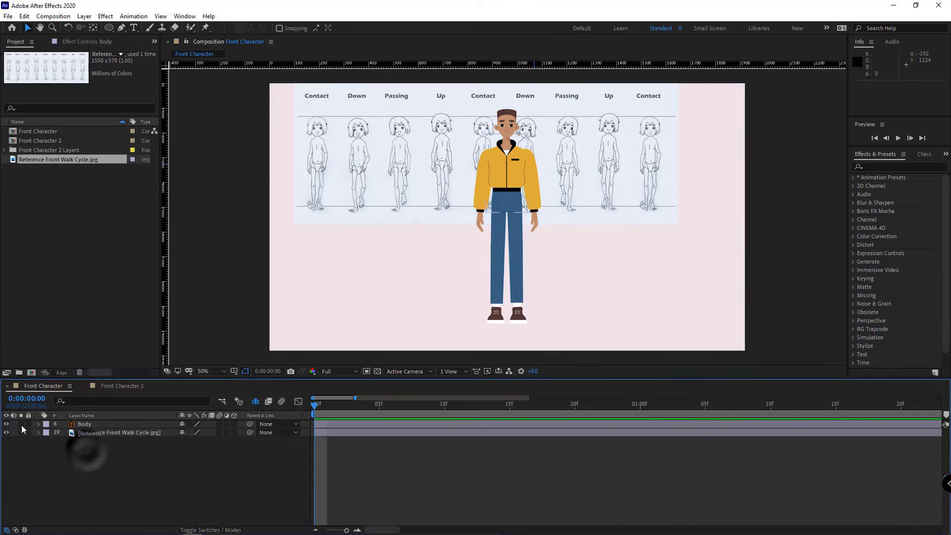
Step: Solo the Body layer and move its anchor point down to the base of the hips, testing the pivot with a trial rotation
{"action": "left_click", "coordinate": [21, 424]}
{"action": "left_click", "coordinate": [97, 424]}
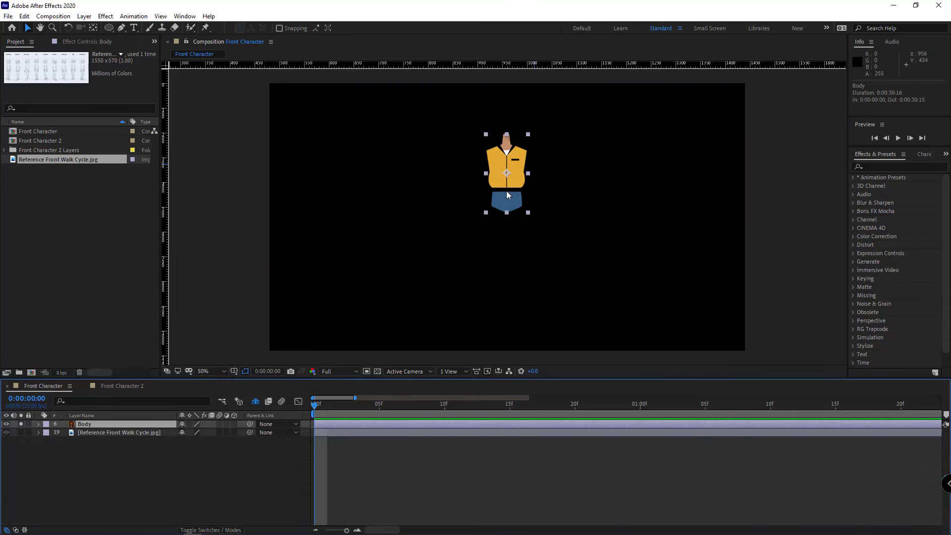
{"action": "key", "text": "slash"}
{"action": "key", "text": "y"}
{"action": "left_click_drag", "start_coordinate": [495, 177], "coordinate": [505, 218]}
{"action": "key", "text": "w"}
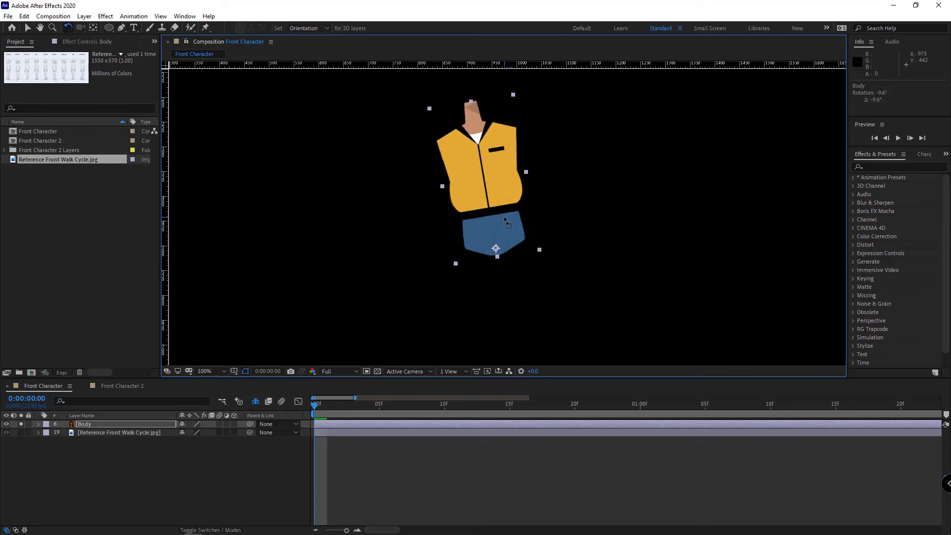
{"action": "key", "text": "ctrl+z"}
Step: Add a Position keyframe to the Body layer at 0:00:00:00 and solo the walk cycle reference layer as well
{"action": "key", "text": "p"}
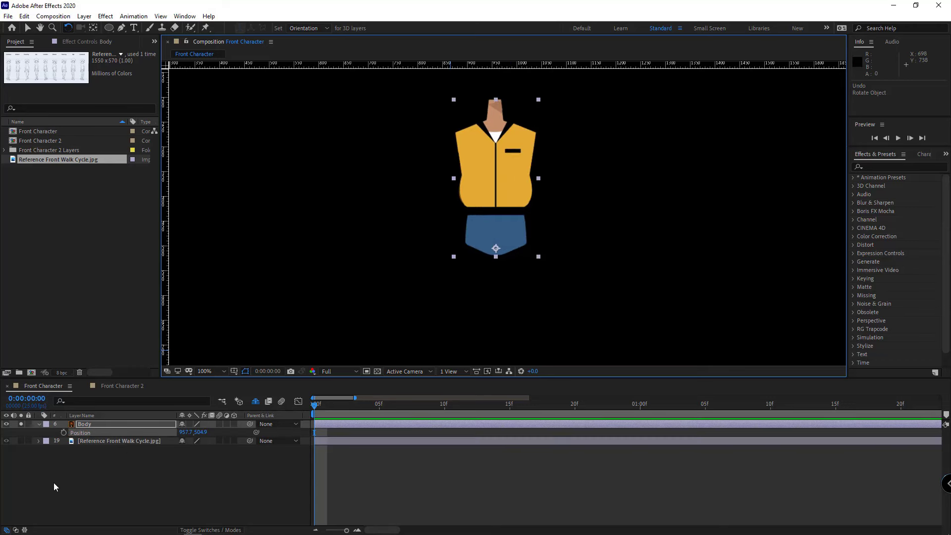
{"action": "left_click", "coordinate": [64, 432]}
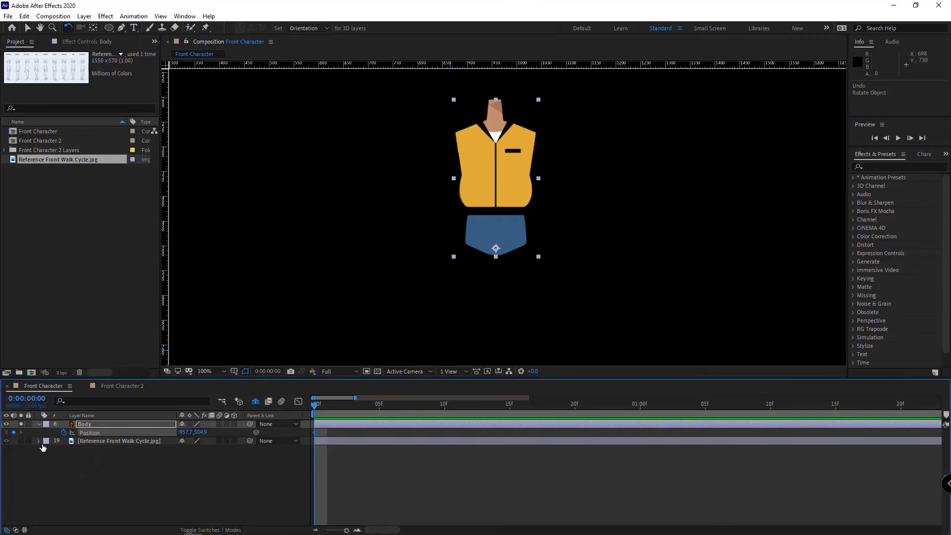
{"action": "left_click", "coordinate": [21, 441]}
{"action": "scroll", "coordinate": [526, 253], "scroll_direction": "down", "scroll_amount": 1}
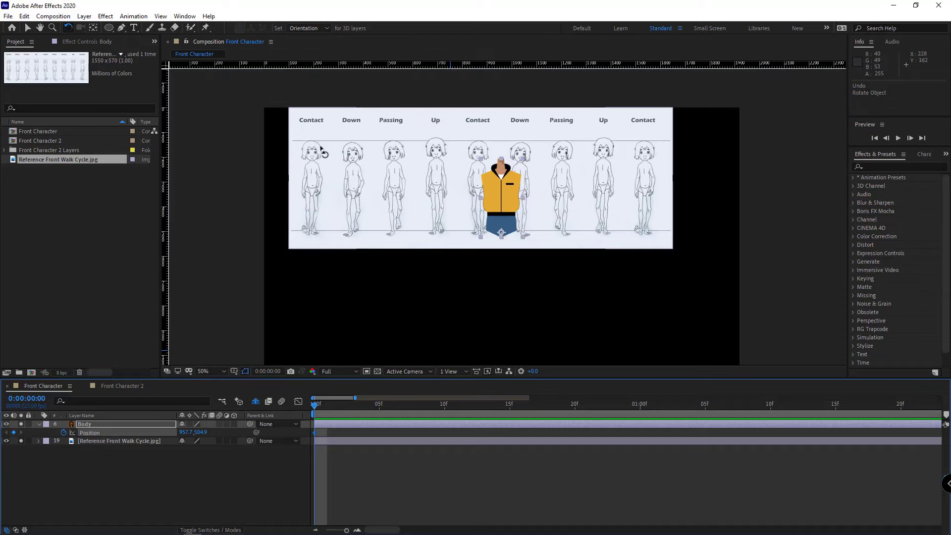
Step: Set the Front Character composition's frame rate to 24 frames per second
{"action": "key", "text": "ctrl+k"}
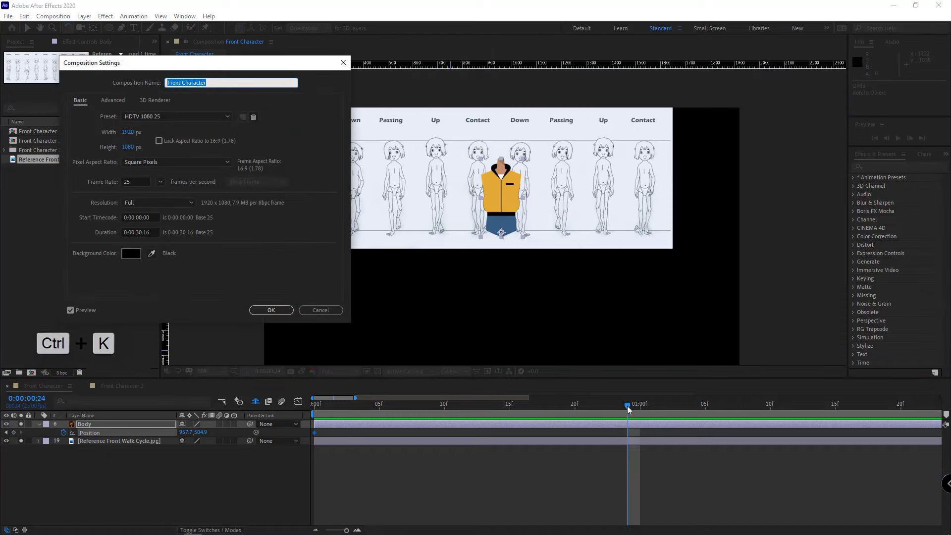
{"action": "left_click", "coordinate": [161, 183]}
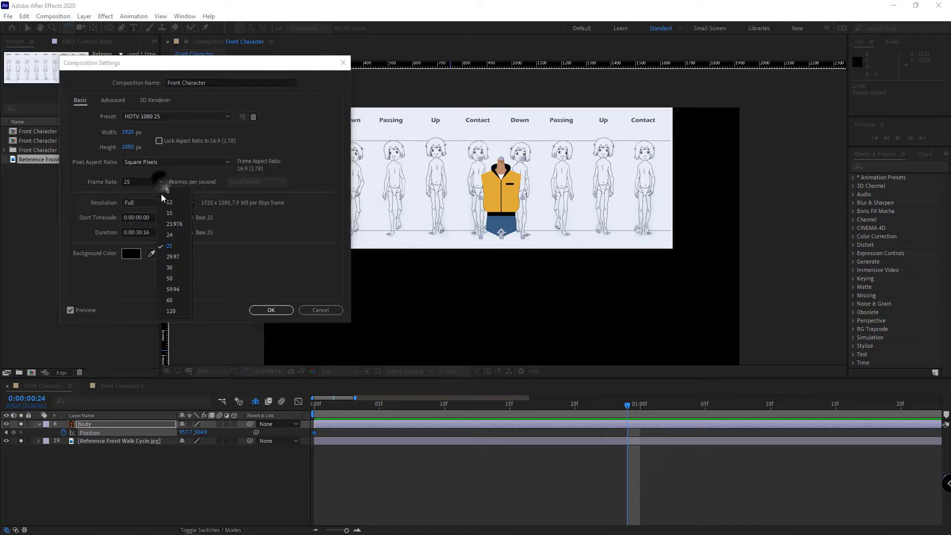
{"action": "left_click", "coordinate": [163, 239]}
{"action": "left_click", "coordinate": [278, 310]}
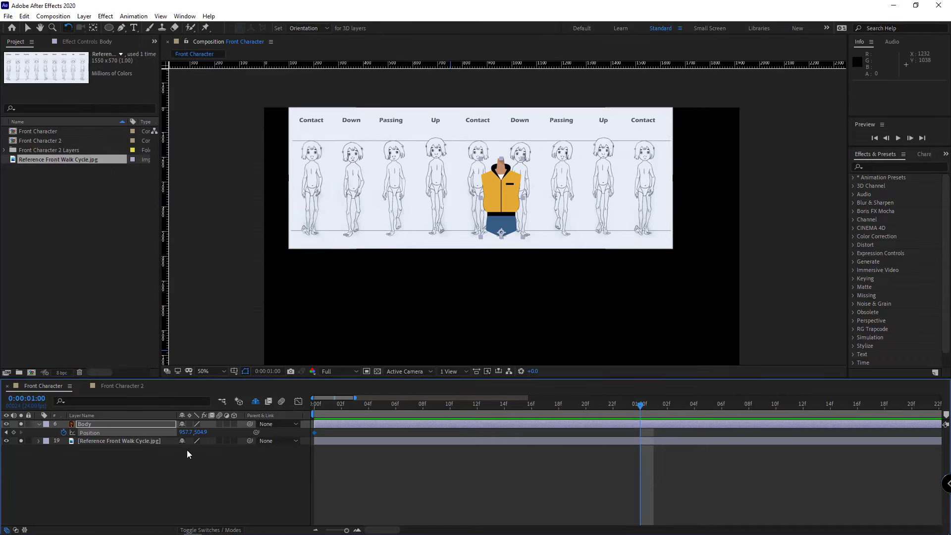
Step: Copy the Body layer's first Position keyframe to 0:00:01:00
{"action": "left_click_drag", "start_coordinate": [325, 432], "coordinate": [312, 433]}
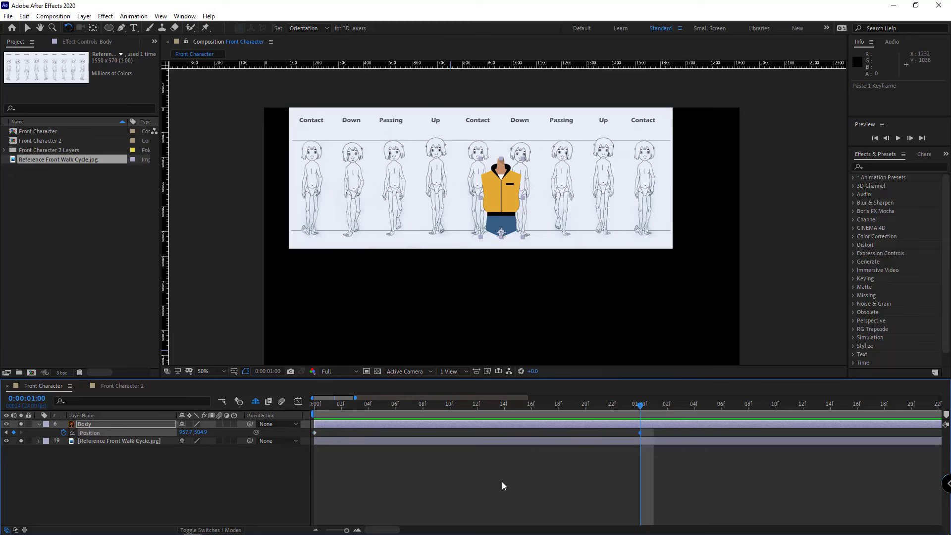
{"action": "key", "text": "v"}
{"action": "left_click", "coordinate": [487, 471]}
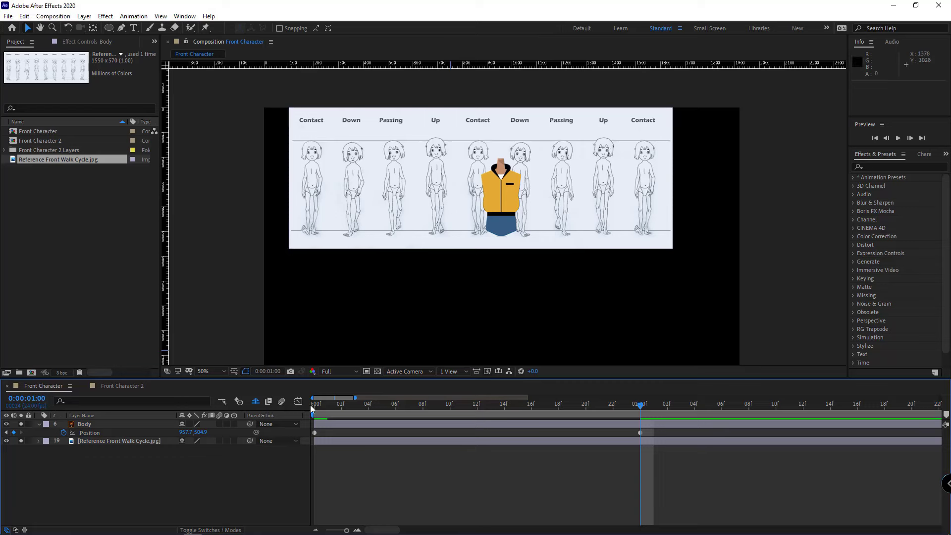
Step: Add a composition marker with the comment "Contact" at 0:00:00:00, copying the comment text for reuse
{"action": "left_click_drag", "start_coordinate": [325, 405], "coordinate": [313, 415]}
{"action": "key", "text": "alt+KP_Multiply"}
{"action": "type", "text": "Co"}
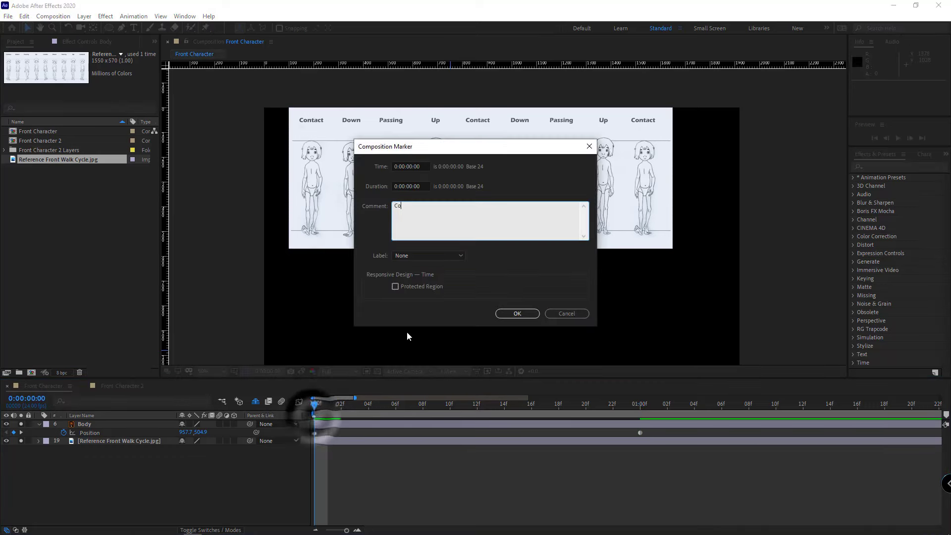
{"action": "type", "text": "ntact"}
{"action": "key", "text": "ctrl+a"}
{"action": "key", "text": "ctrl+c"}
{"action": "key", "text": "Return"}
Step: Add a composition marker with the comment "Contact" at 0:00:01:00
{"action": "left_click", "coordinate": [642, 405]}
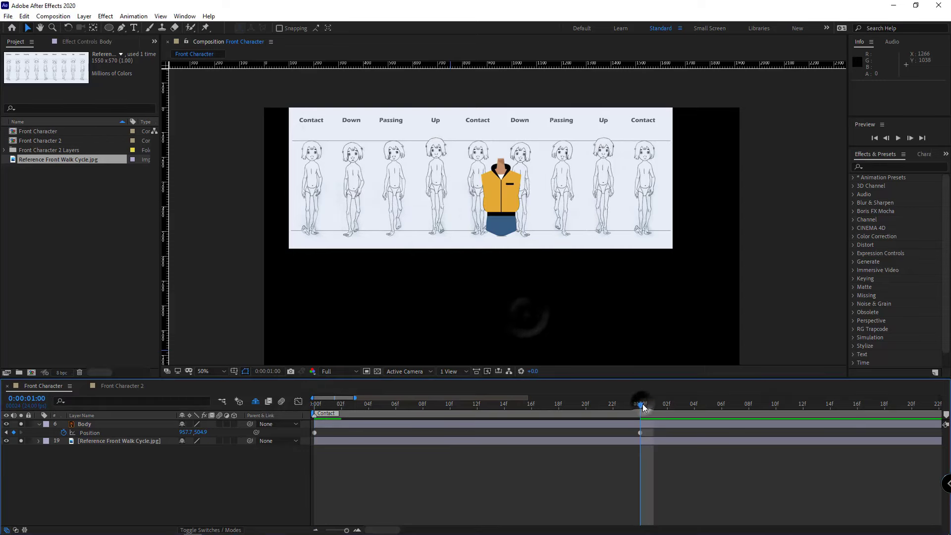
{"action": "key", "text": "alt+KP_Multiply"}
{"action": "key", "text": "ctrl+v"}
{"action": "key", "text": "Return"}
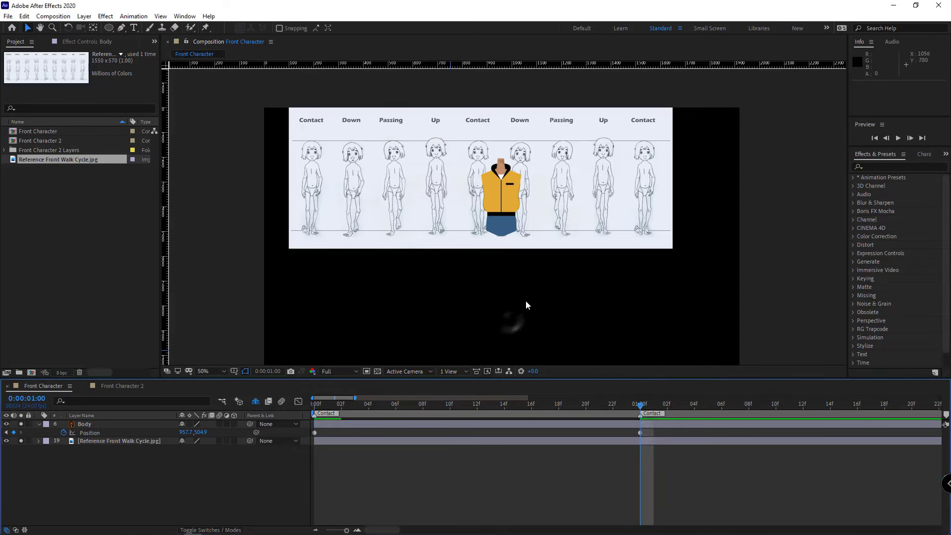
Step: Add a composition marker with the comment "Contact" at 0:00:00:12
{"action": "left_click", "coordinate": [477, 404]}
{"action": "key", "text": "alt+KP_Multiply"}
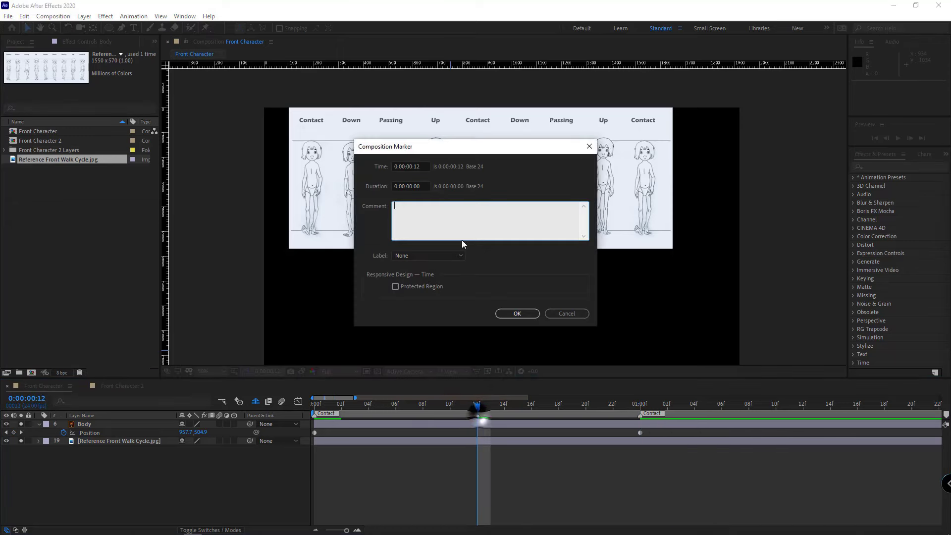
{"action": "type", "text": "Contact"}
{"action": "left_click", "coordinate": [510, 313]}
Step: Add a composition marker with the comment "Pass" at 0:00:00:06
{"action": "left_click", "coordinate": [395, 404]}
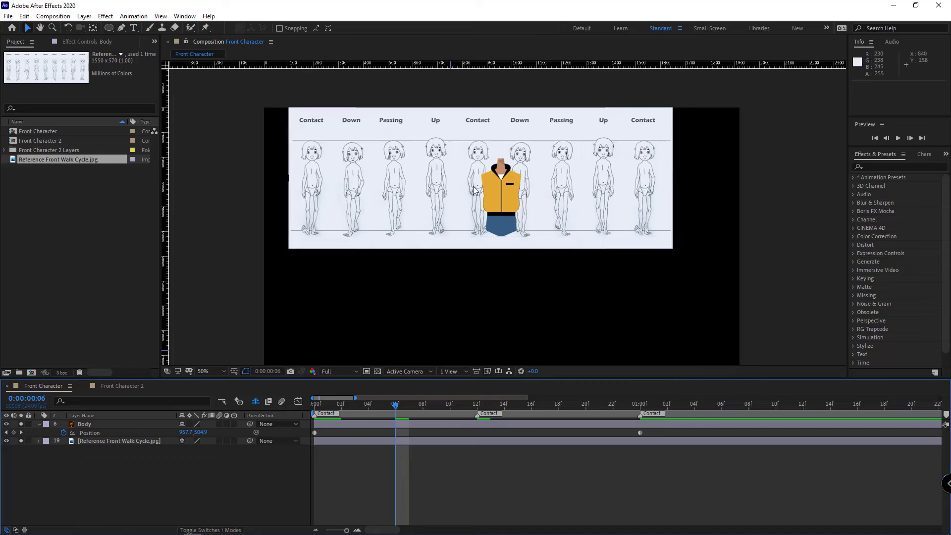
{"action": "double_click", "coordinate": [397, 418]}
{"action": "type", "text": "Pass"}
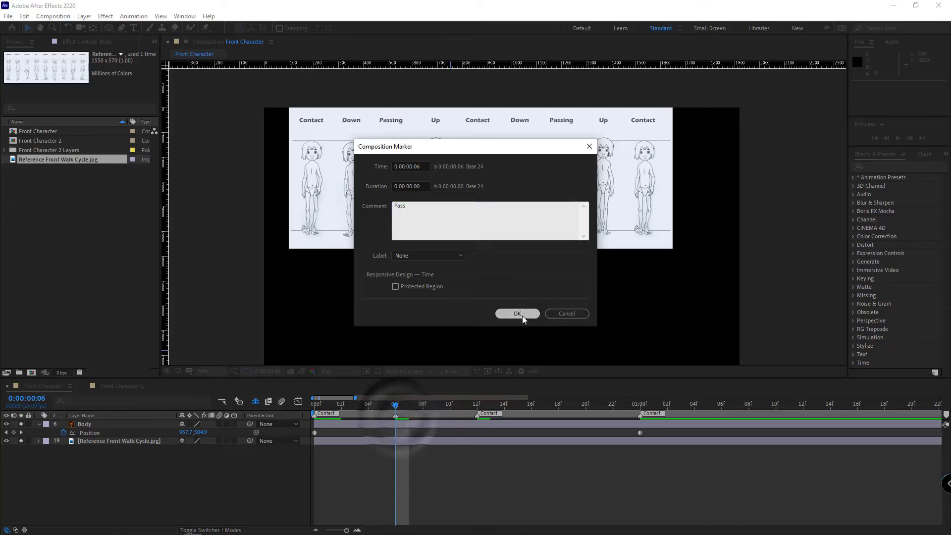
{"action": "left_click", "coordinate": [518, 313]}
Step: Add composition markers with the comment "Down" at 0:00:00:03 and 0:00:00:15
{"action": "left_click", "coordinate": [394, 413]}
{"action": "left_click_drag", "start_coordinate": [393, 411], "coordinate": [358, 416]}
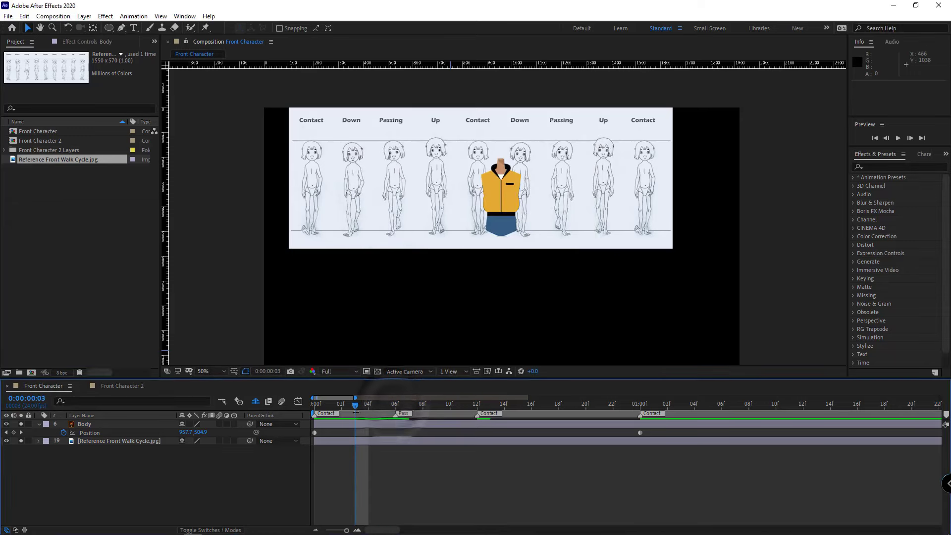
{"action": "double_click", "coordinate": [355, 415]}
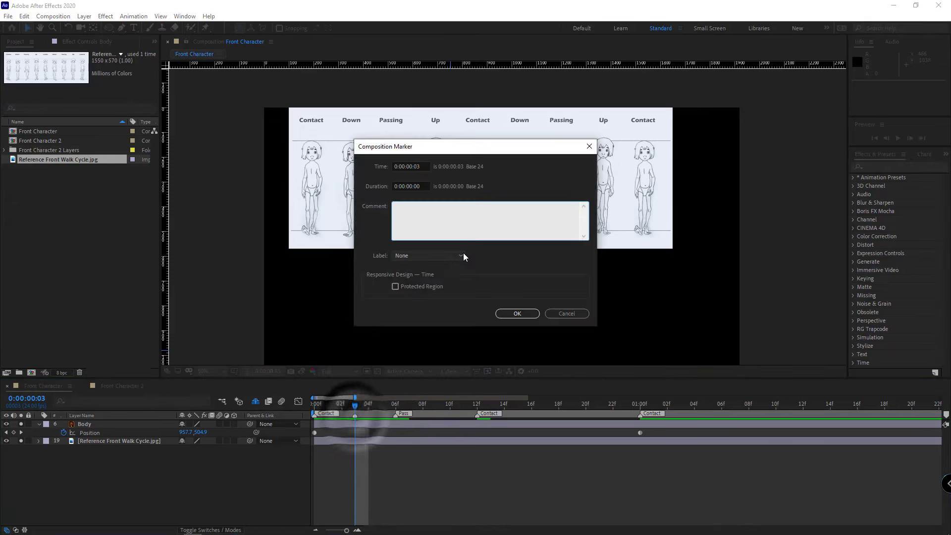
{"action": "type", "text": "Down"}
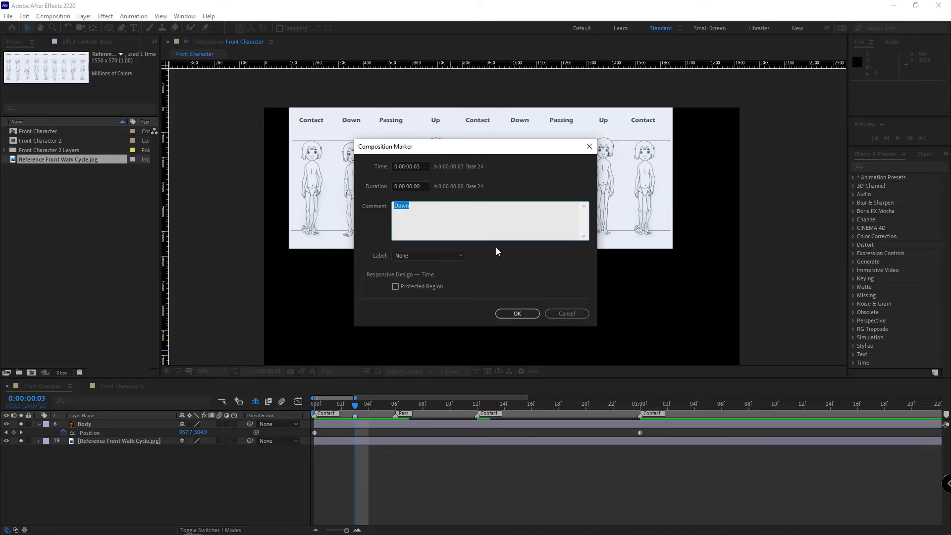
{"action": "left_click", "coordinate": [517, 313]}
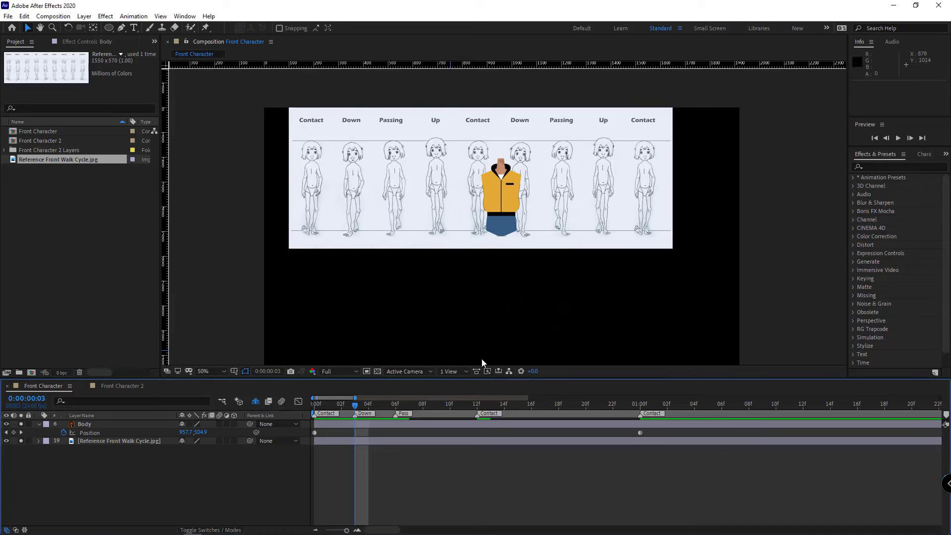
{"action": "left_click", "coordinate": [477, 411]}
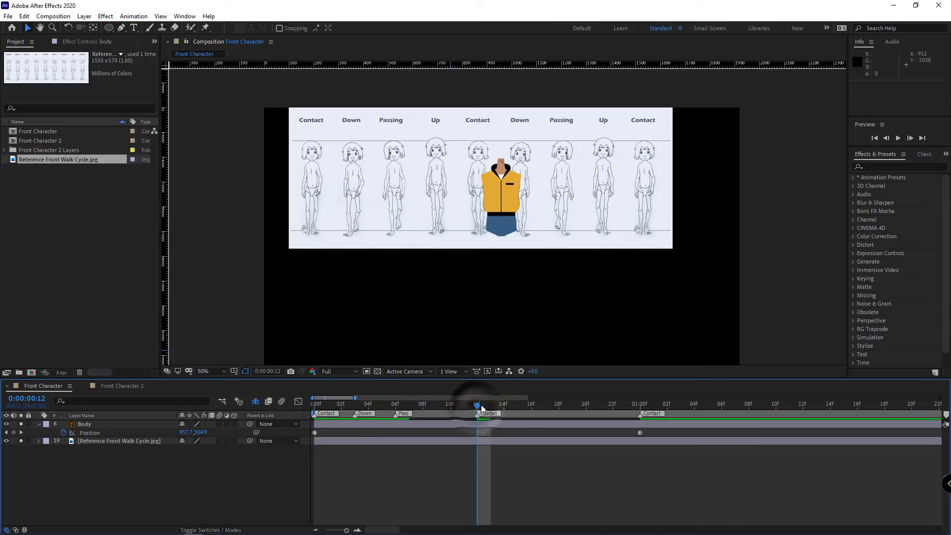
{"action": "key", "text": "space"}
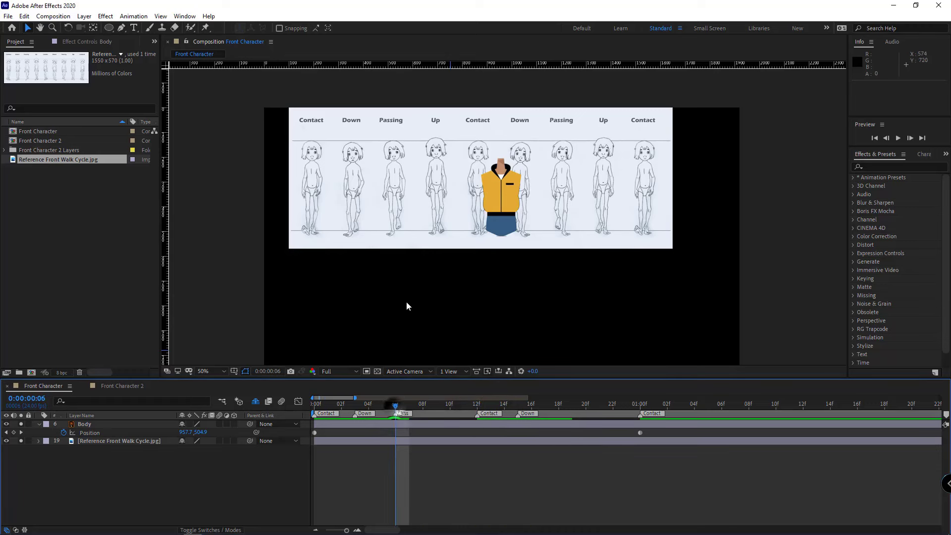
Step: Add a composition marker with the comment "Up" at 0:00:00:09, three frames after the first Pass marker
{"action": "left_click", "coordinate": [395, 408]}
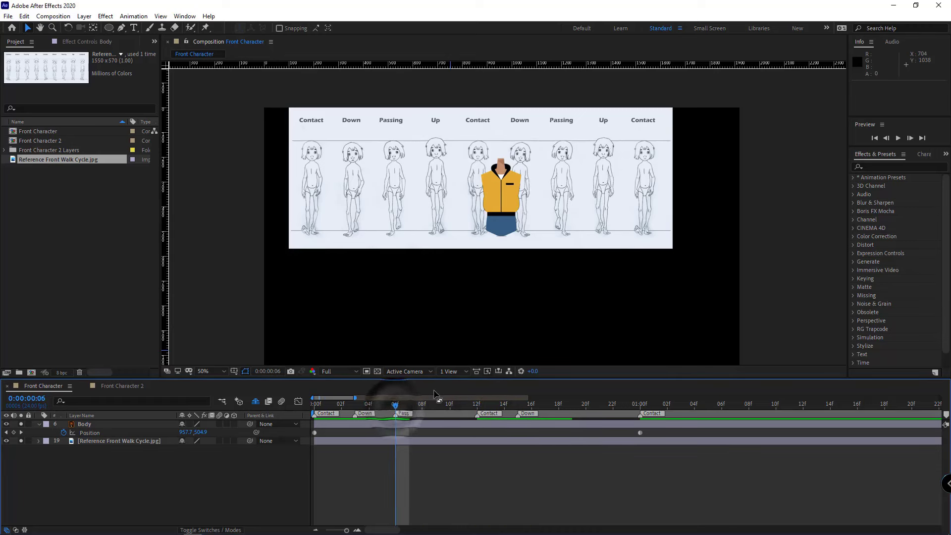
{"action": "key", "text": "Page_Down"}
{"action": "key", "text": "Page_Down"}
{"action": "key", "text": "Page_Down"}
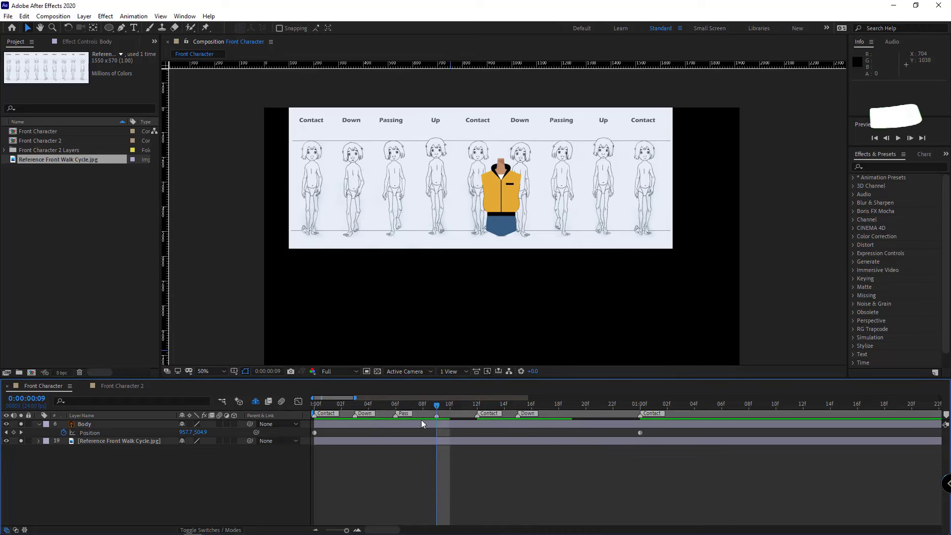
{"action": "key", "text": "KP_Multiply"}
{"action": "double_click", "coordinate": [437, 417]}
{"action": "type", "text": "Up"}
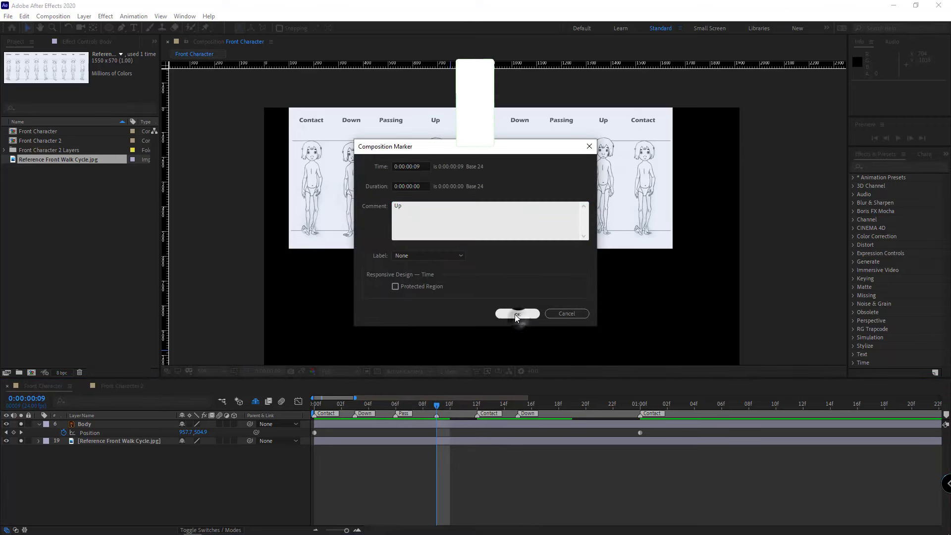
{"action": "left_click", "coordinate": [516, 313]}
Step: Add a composition marker with the comment "Pass" at 0:00:00:18
{"action": "key", "text": "space"}
{"action": "key", "text": "KP_Multiply"}
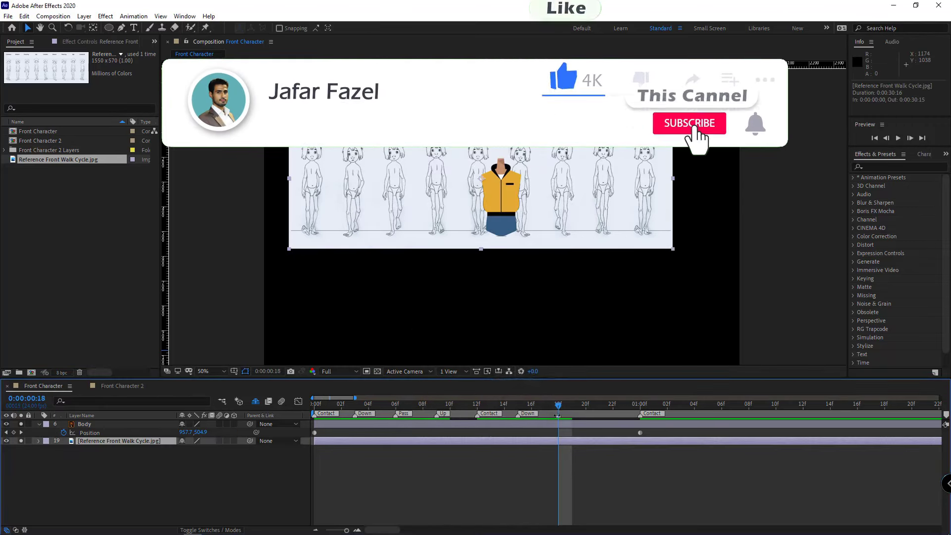
{"action": "double_click", "coordinate": [558, 414]}
{"action": "type", "text": "Pass"}
{"action": "left_click", "coordinate": [517, 313]}
Step: Add a composition marker with the comment "Up" at 0:00:00:21
{"action": "key", "text": "Page_Down"}
{"action": "key", "text": "Page_Down"}
{"action": "key", "text": "Page_Down"}
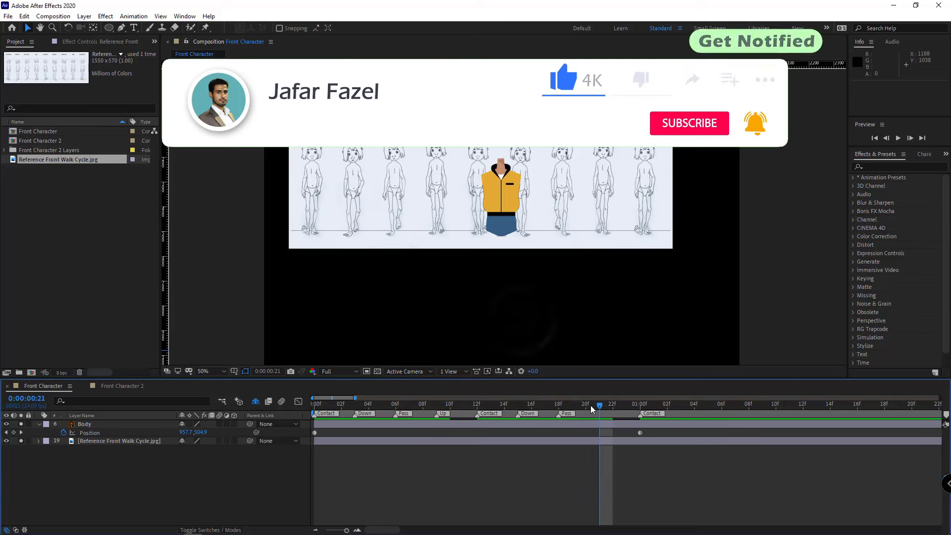
{"action": "double_click", "coordinate": [600, 416]}
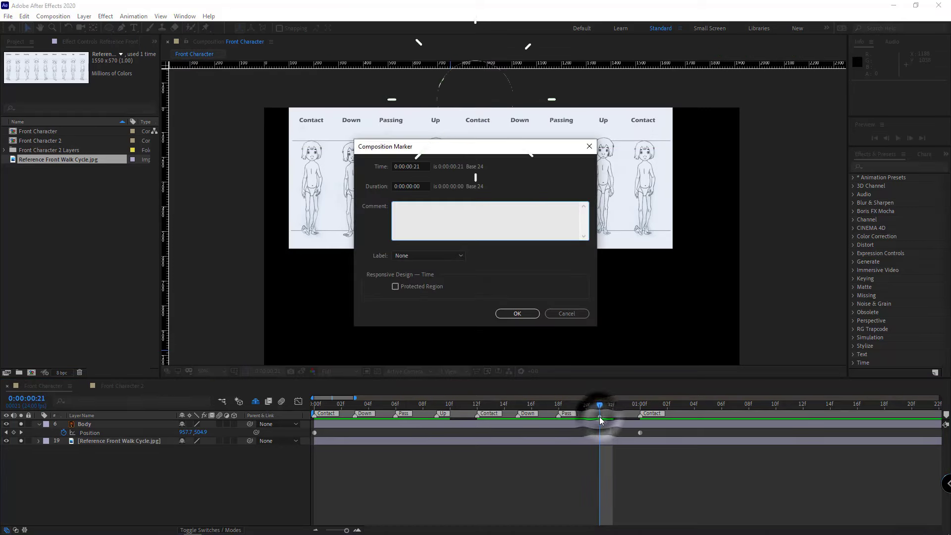
{"action": "type", "text": "Up"}
{"action": "left_click", "coordinate": [516, 313]}
Step: At the first Down marker, 0:00:00:03, lower the Body layer by setting its Y position to 515.6
{"action": "left_click", "coordinate": [477, 403]}
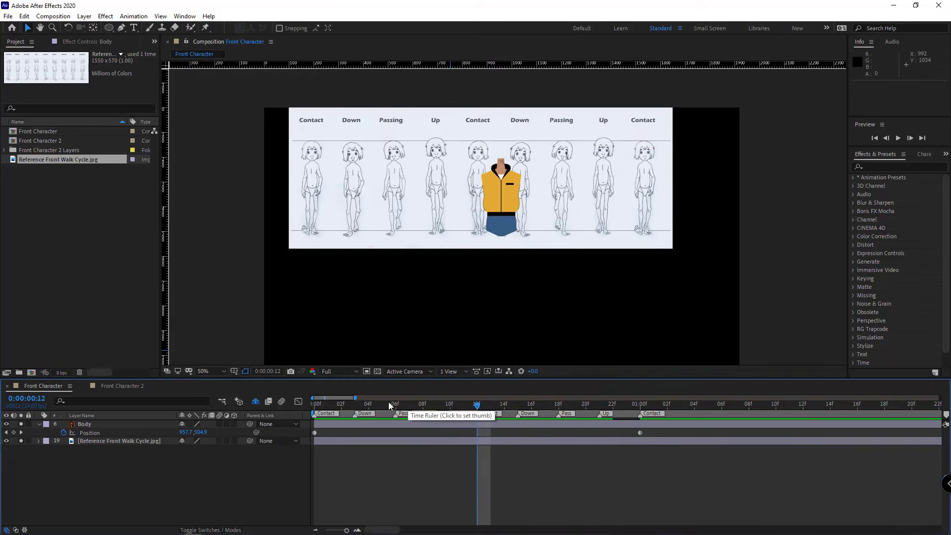
{"action": "left_click", "coordinate": [354, 406]}
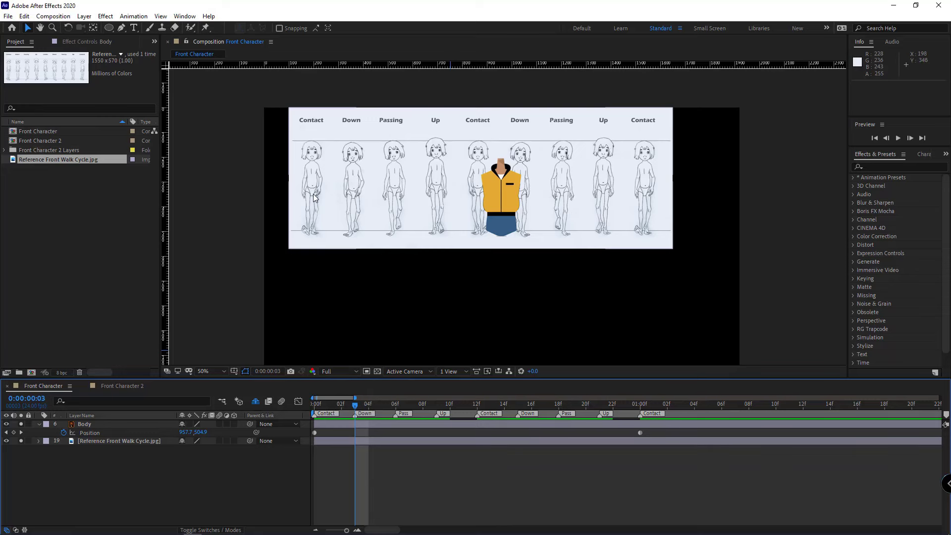
{"action": "scroll", "coordinate": [491, 224], "scroll_direction": "up", "scroll_amount": 1}
{"action": "left_click", "coordinate": [490, 224]}
{"action": "scroll", "coordinate": [499, 310], "scroll_direction": "up", "scroll_amount": 1}
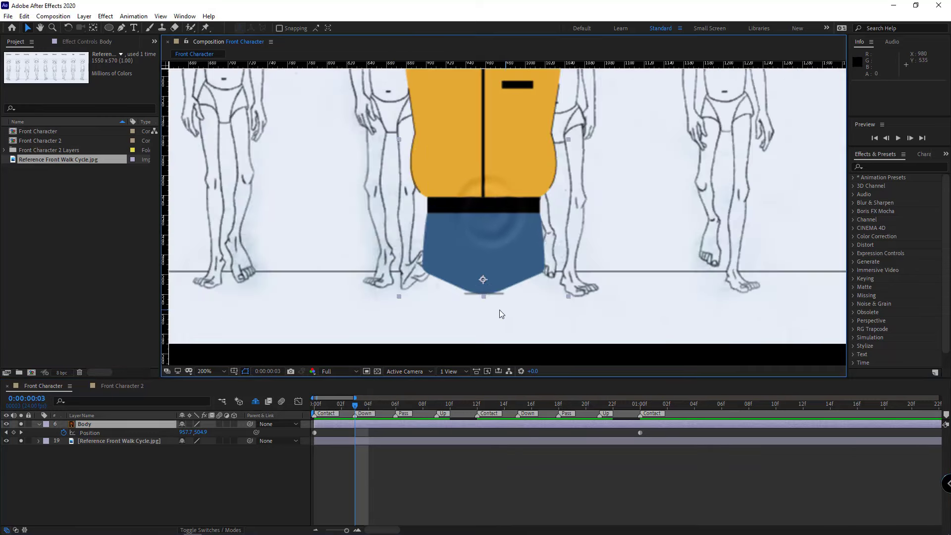
{"action": "left_click_drag", "start_coordinate": [500, 308], "coordinate": [505, 272]}
{"action": "left_click_drag", "start_coordinate": [201, 432], "coordinate": [211, 433]}
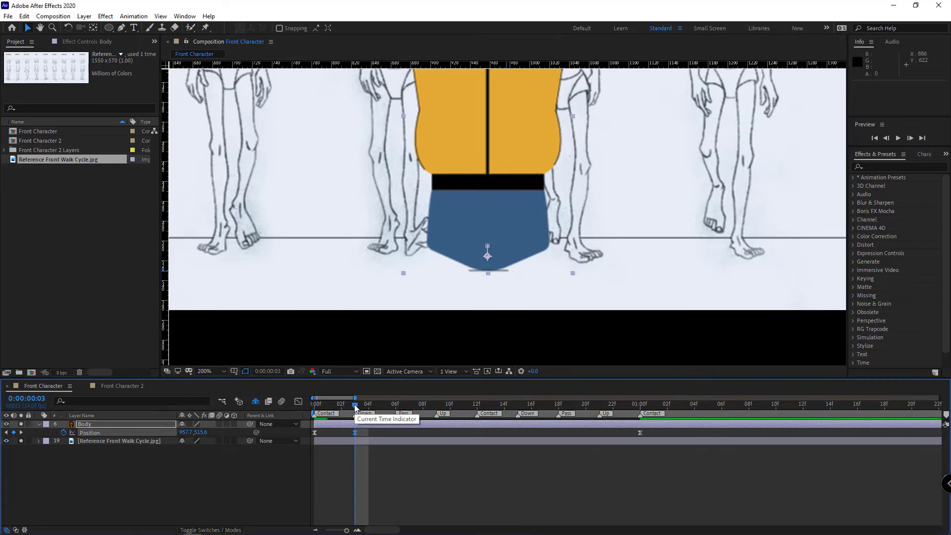
Step: At the first Up marker, 0:00:00:09, raise the Body layer by setting its Y position to 496.4
{"action": "scroll", "coordinate": [478, 297], "scroll_direction": "down", "scroll_amount": 1}
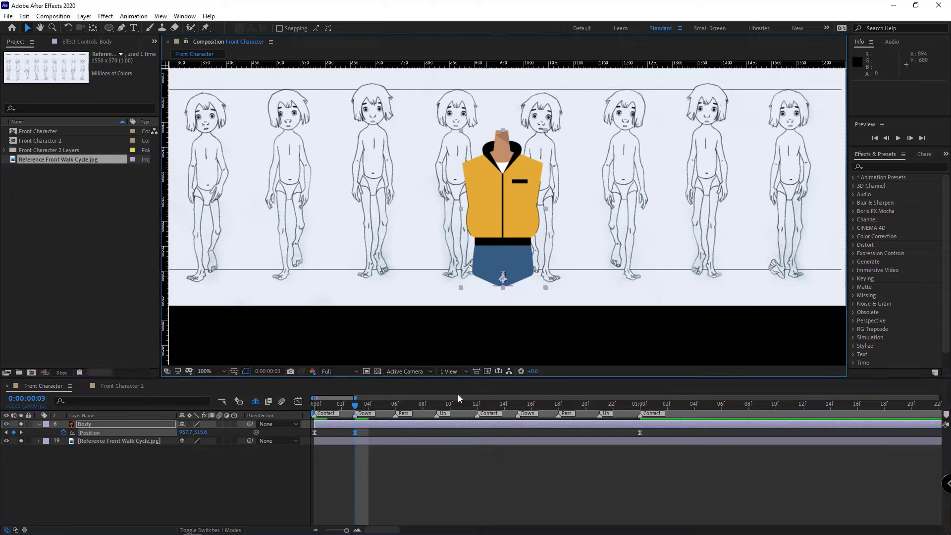
{"action": "left_click", "coordinate": [439, 411]}
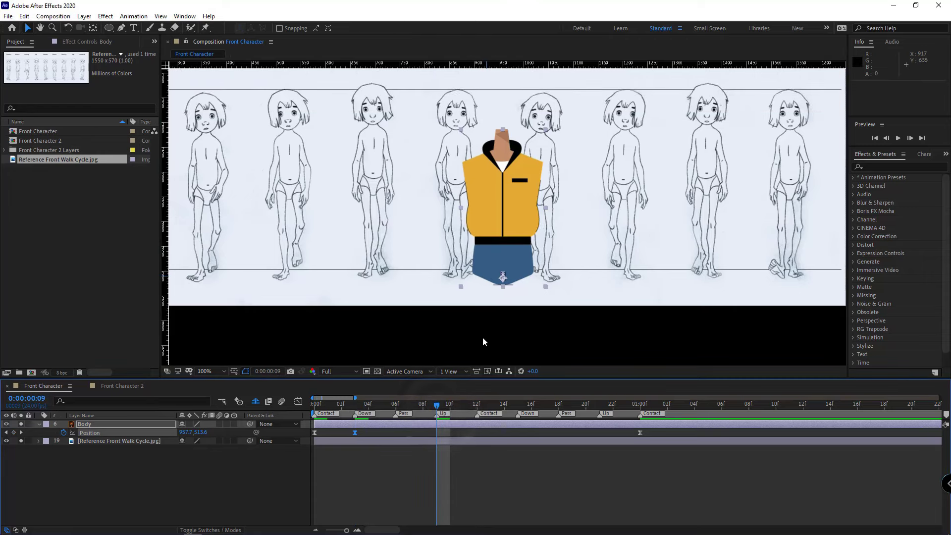
{"action": "scroll", "coordinate": [485, 328], "scroll_direction": "up", "scroll_amount": 1}
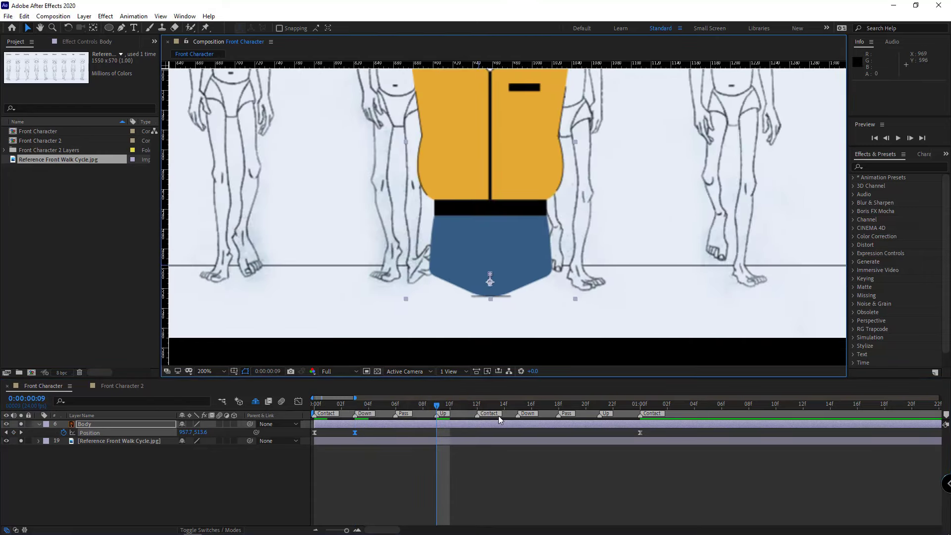
{"action": "left_click_drag", "start_coordinate": [204, 434], "coordinate": [195, 434]}
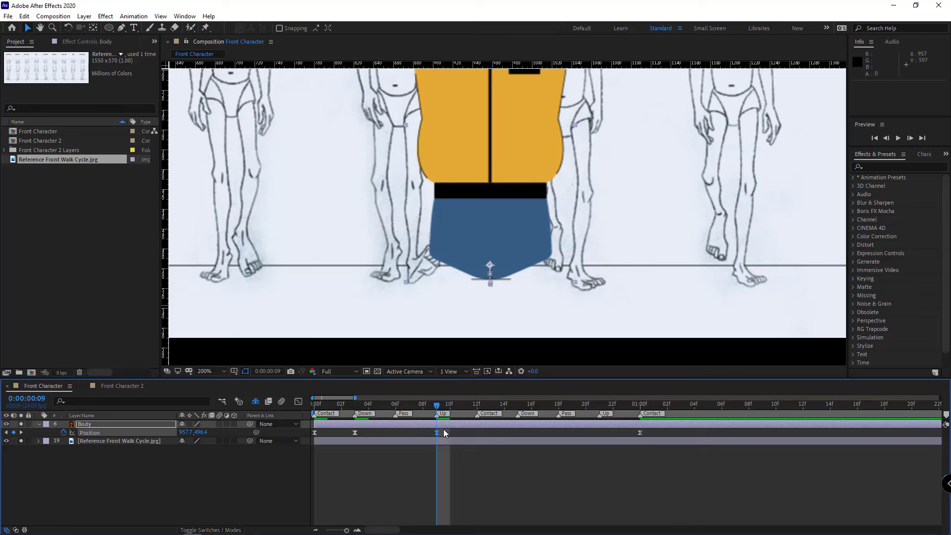
Step: Copy the Body's Down and Up Position keyframes and paste them starting at 0:00:00:15
{"action": "left_click_drag", "start_coordinate": [444, 429], "coordinate": [357, 436]}
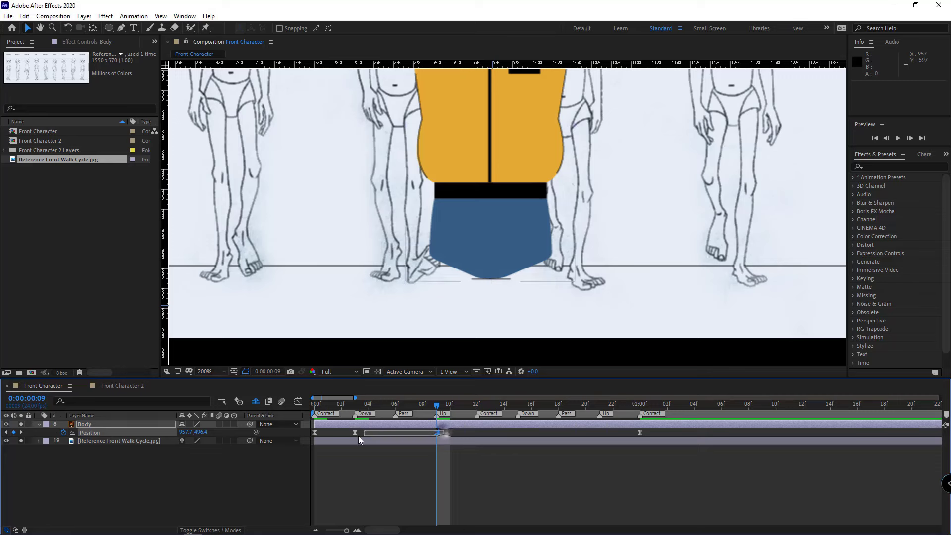
{"action": "left_click", "coordinate": [516, 405]}
{"action": "key", "text": "ctrl+v"}
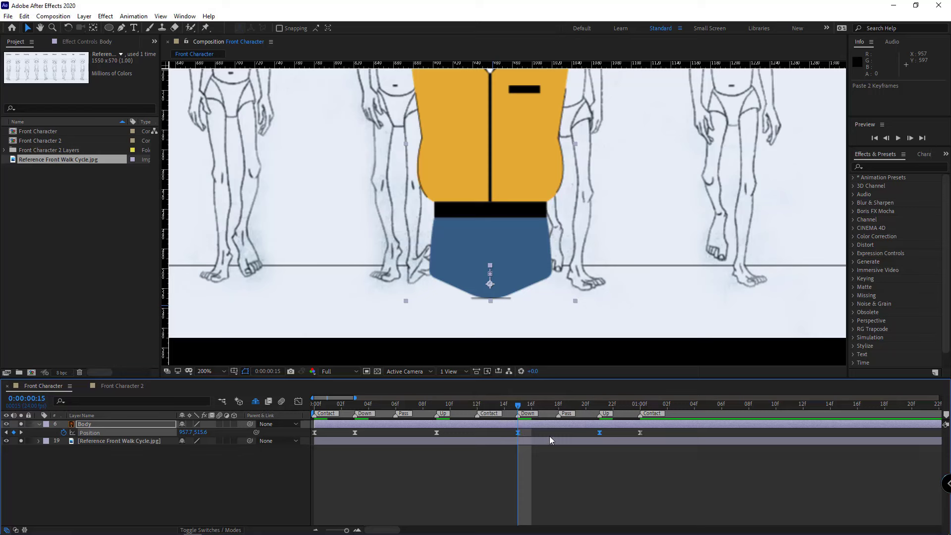
Step: Convert the Body's first and last Position keyframes to Auto Bezier interpolation
{"action": "left_click", "coordinate": [640, 432]}
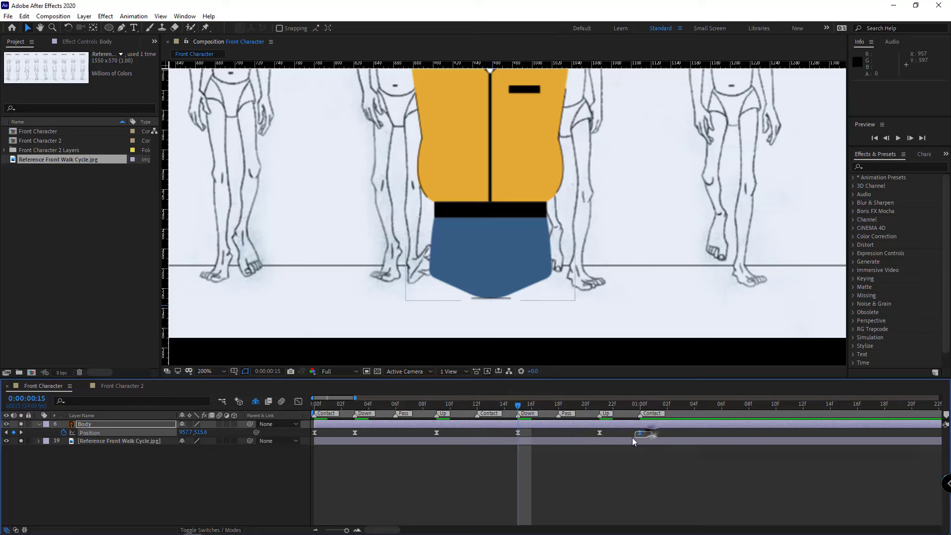
{"action": "left_click", "coordinate": [315, 432], "text": "shift"}
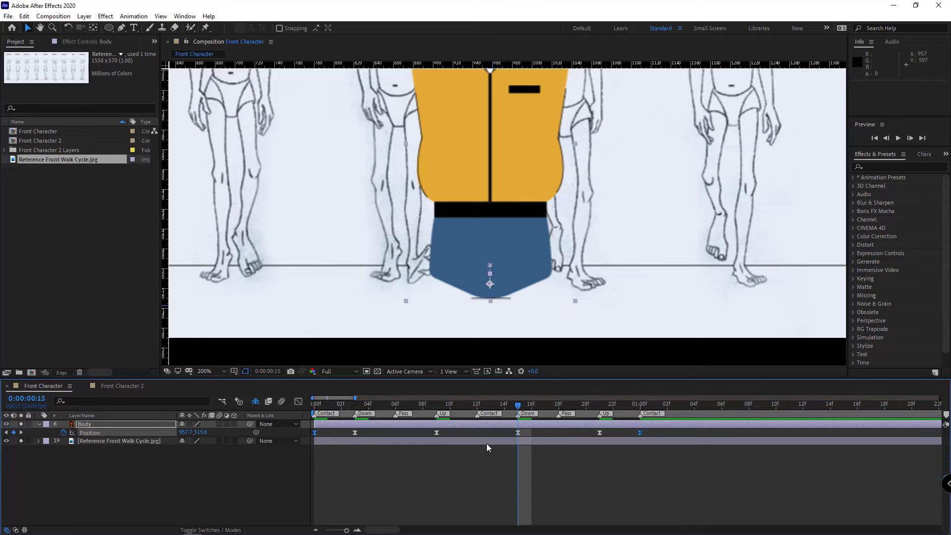
{"action": "left_click", "coordinate": [314, 432], "text": "ctrl"}
{"action": "scroll", "coordinate": [481, 281], "scroll_direction": "down", "scroll_amount": 2}
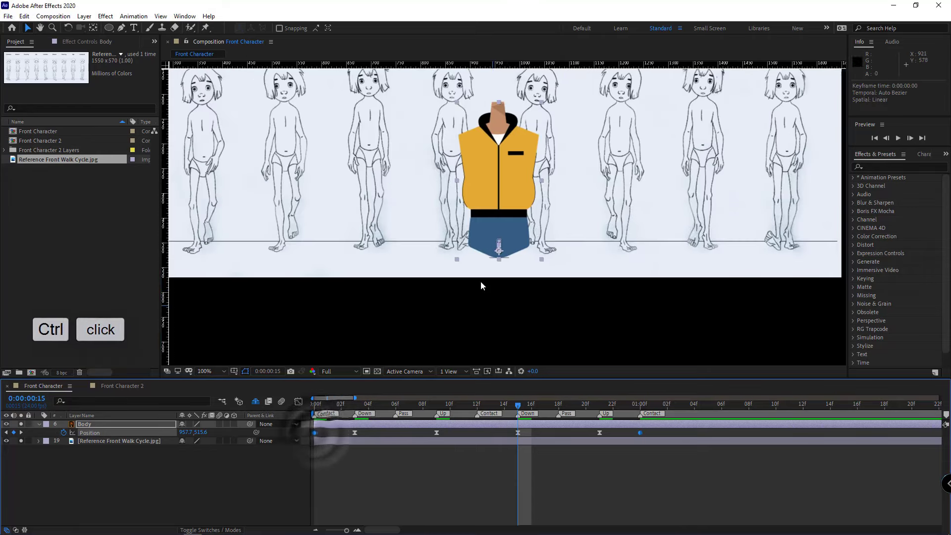
{"action": "scroll", "coordinate": [530, 266], "scroll_direction": "down", "scroll_amount": 1}
{"action": "left_click", "coordinate": [445, 448]}
Step: Trim the work area to a one-second duration ending at the last Contact marker, and preview the body motion from the start
{"action": "left_click", "coordinate": [640, 405]}
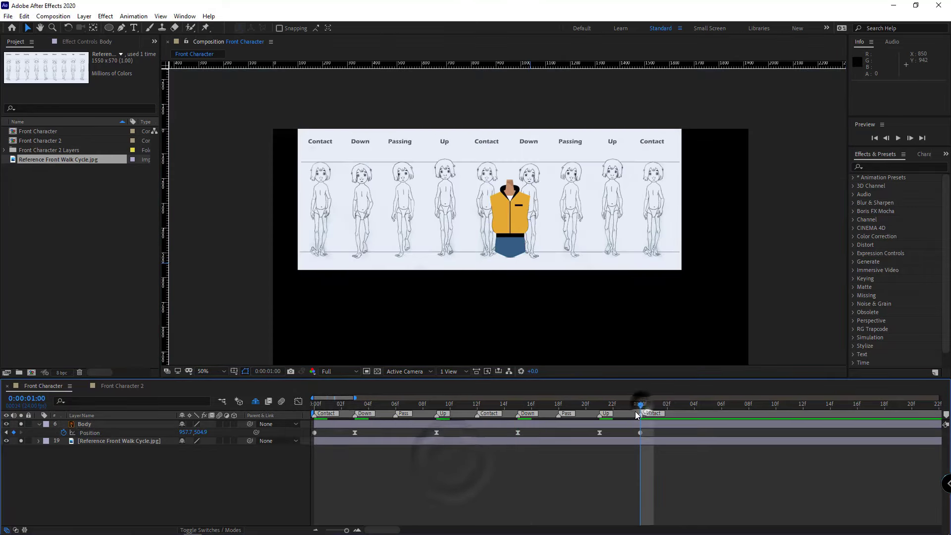
{"action": "left_click_drag", "start_coordinate": [655, 414], "coordinate": [642, 414]}
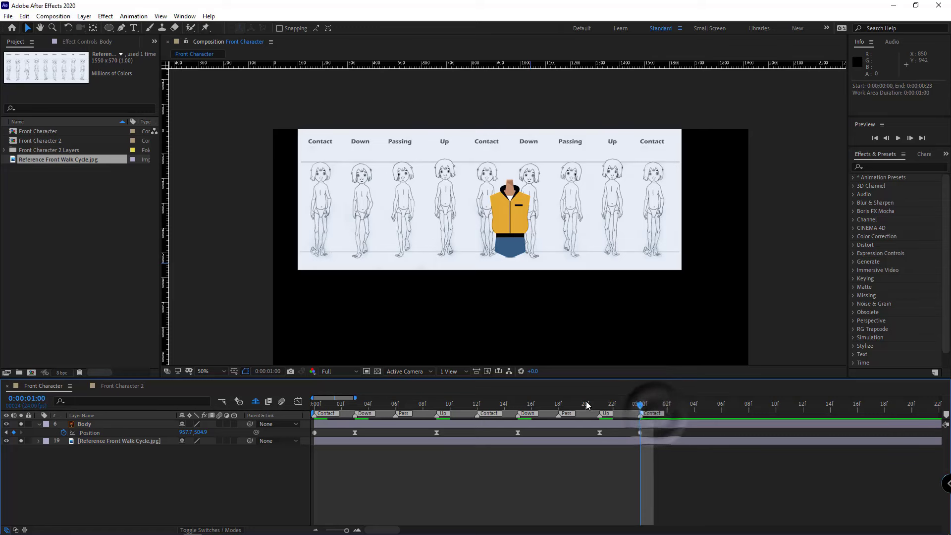
{"action": "left_click_drag", "start_coordinate": [580, 404], "coordinate": [295, 406]}
{"action": "left_click", "coordinate": [204, 483]}
{"action": "key", "text": "space"}
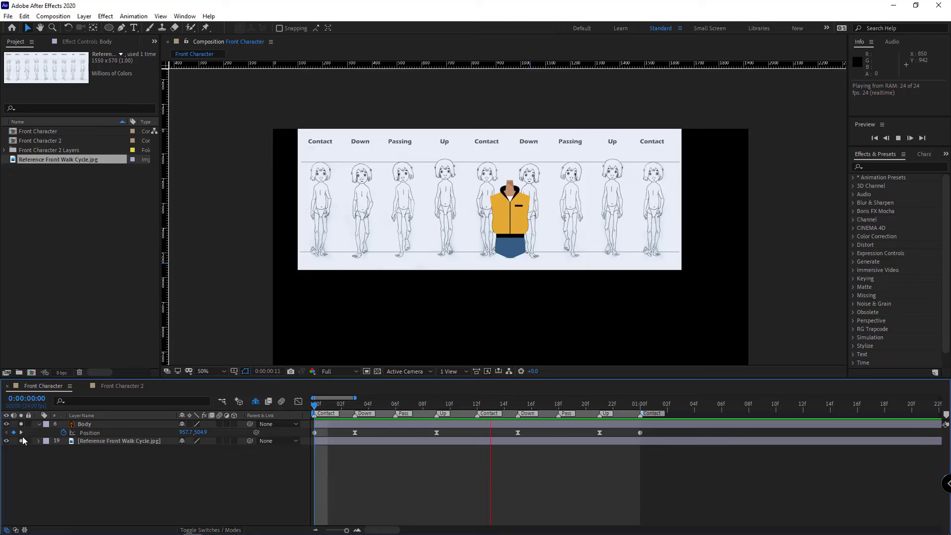
Step: Turn off solo for the Reference Front Walk Cycle layer and stop the preview at the first frame
{"action": "left_click", "coordinate": [21, 441]}
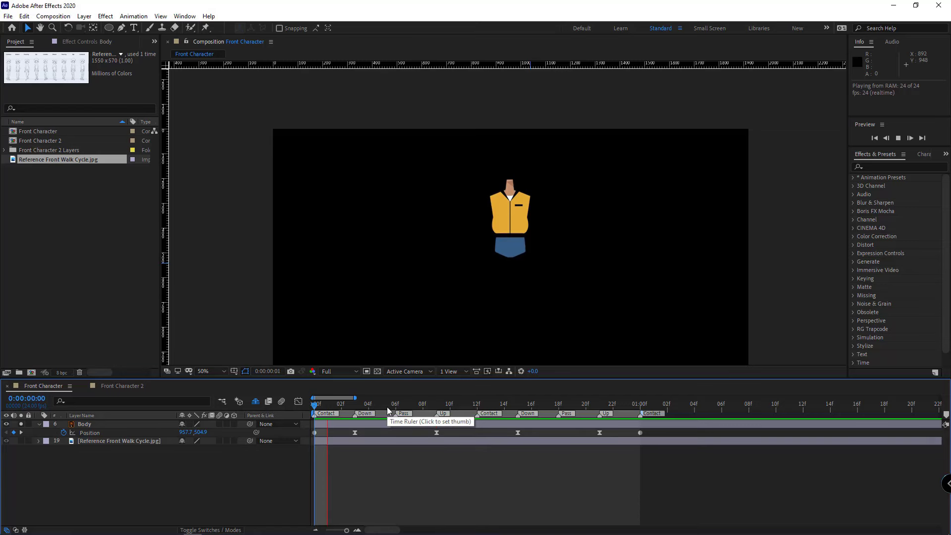
{"action": "key", "text": "space"}
{"action": "left_click", "coordinate": [325, 405]}
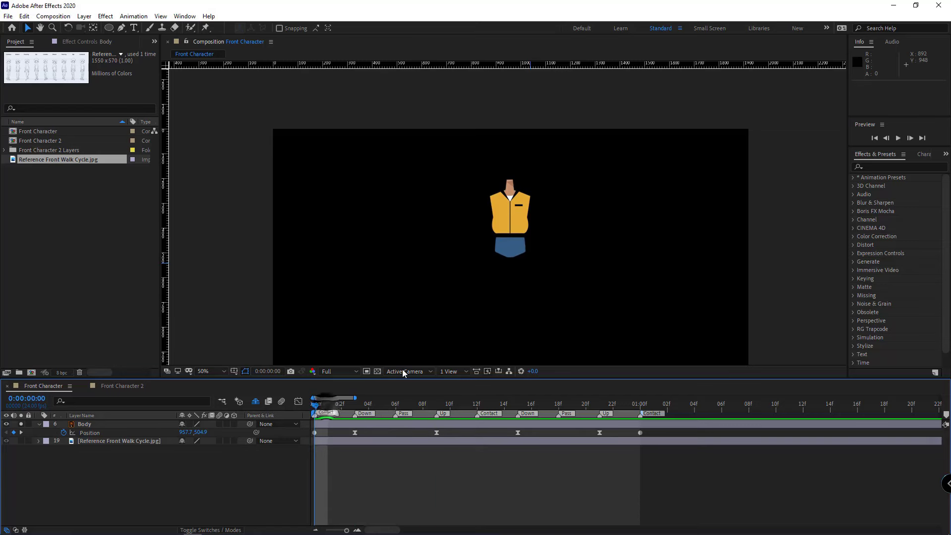
Step: Reveal the shy layers in the timeline and solo the L_Thigh and L_Calf layers
{"action": "left_click", "coordinate": [256, 402]}
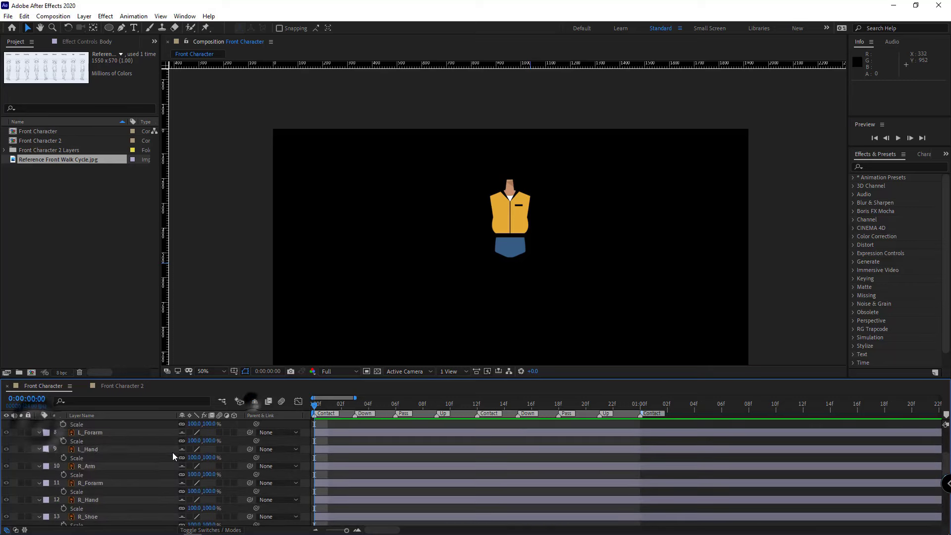
{"action": "scroll", "coordinate": [148, 463], "scroll_direction": "down", "scroll_amount": 4}
{"action": "left_click", "coordinate": [89, 425]}
{"action": "left_click", "coordinate": [20, 441]}
{"action": "left_click", "coordinate": [21, 475]}
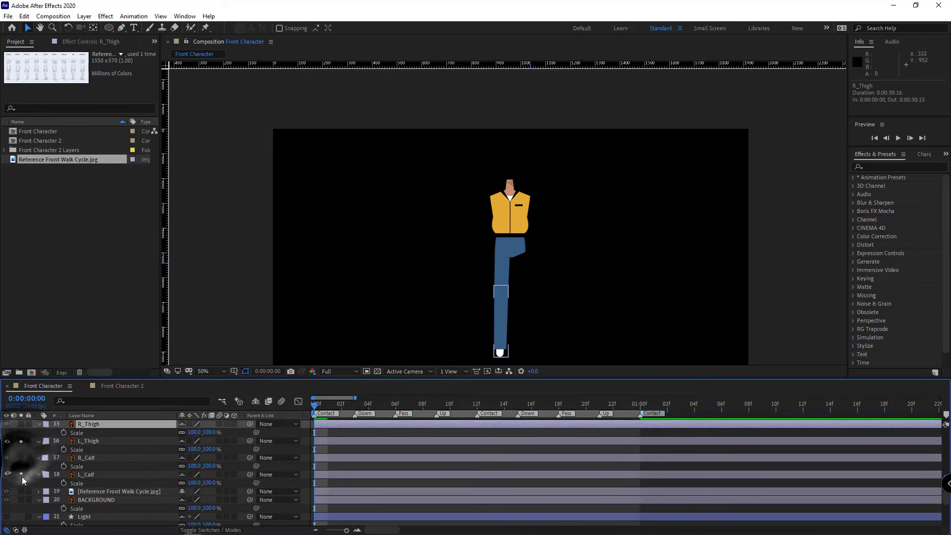
Step: Hide the shy layers in the timeline and turn off solo for Body and L_Calf, leaving only L_Thigh soloed
{"action": "left_click", "coordinate": [256, 401]}
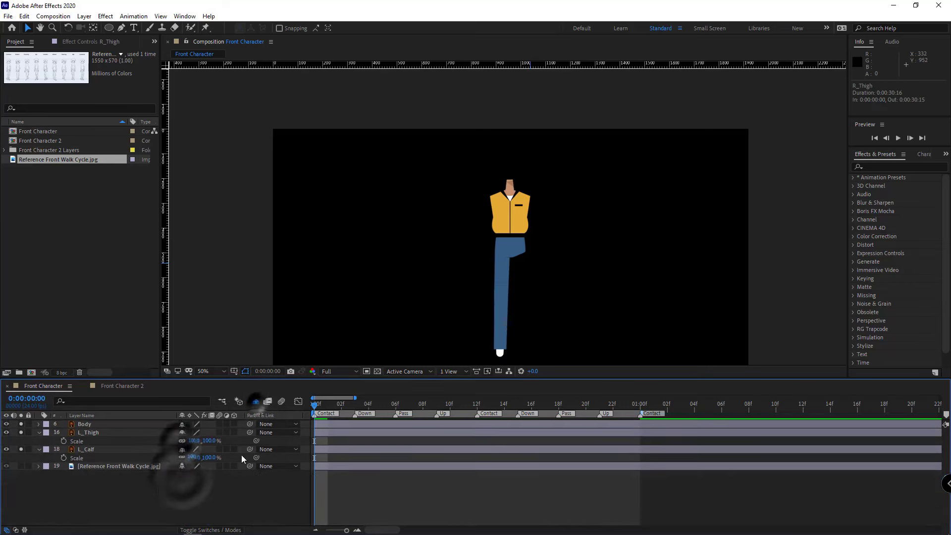
{"action": "left_click_drag", "start_coordinate": [544, 294], "coordinate": [566, 242]}
{"action": "scroll", "coordinate": [563, 246], "scroll_direction": "up", "scroll_amount": 1}
{"action": "left_click_drag", "start_coordinate": [558, 282], "coordinate": [544, 238]}
{"action": "key", "text": "v"}
{"action": "left_click", "coordinate": [541, 219]}
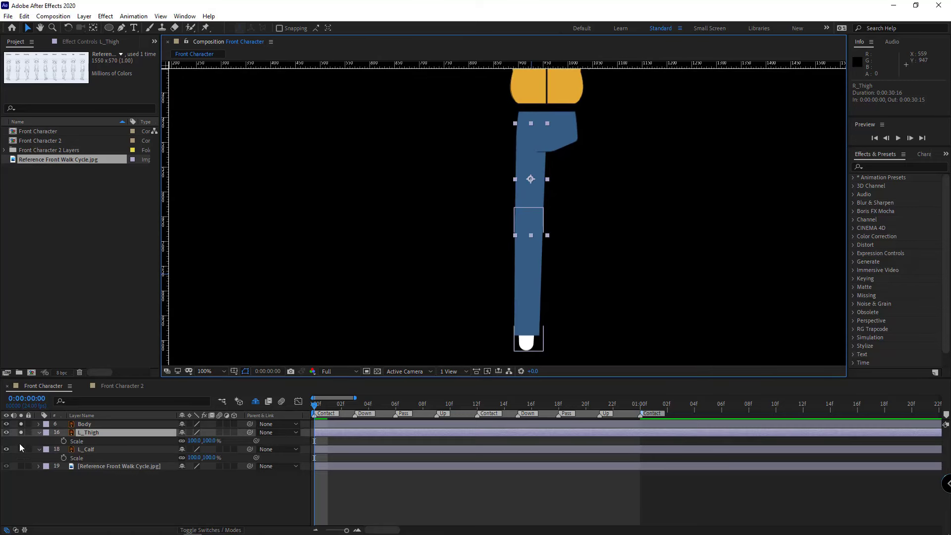
{"action": "left_click", "coordinate": [22, 424]}
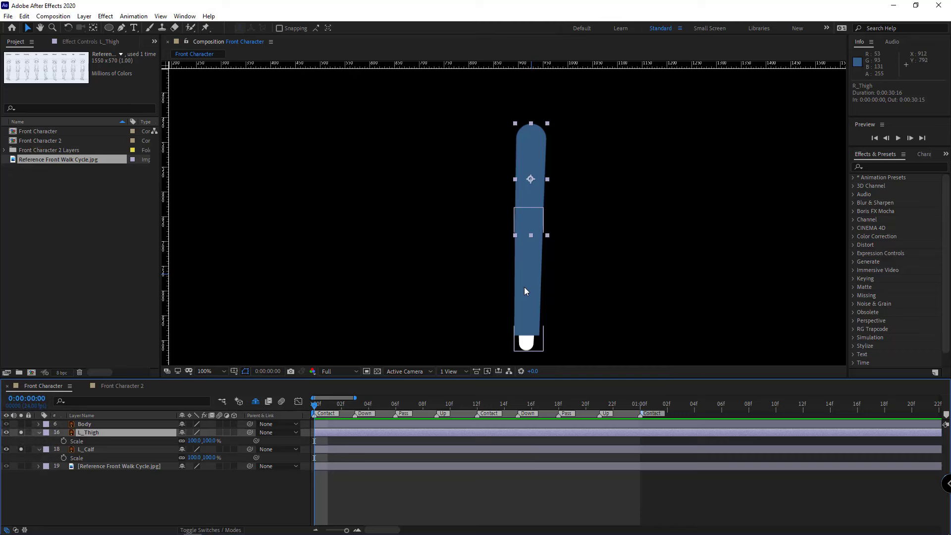
{"action": "left_click", "coordinate": [21, 450]}
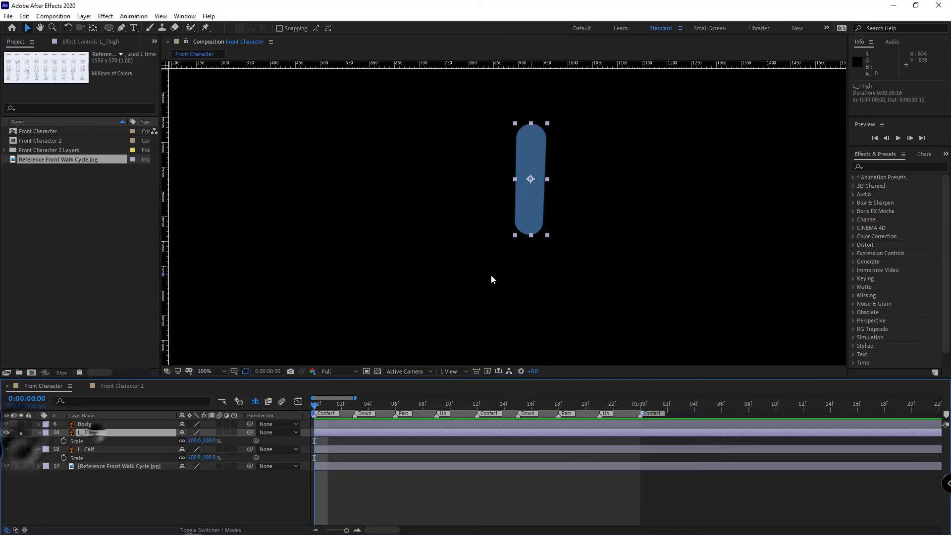
Step: Draw a straight two-point path with the Pen tool down the centre of the thigh on a new shape layer
{"action": "left_click", "coordinate": [213, 497]}
{"action": "left_click", "coordinate": [122, 28]}
{"action": "scroll", "coordinate": [560, 175], "scroll_direction": "up", "scroll_amount": 1}
{"action": "left_click_drag", "start_coordinate": [560, 174], "coordinate": [534, 250]}
{"action": "left_click", "coordinate": [531, 122]}
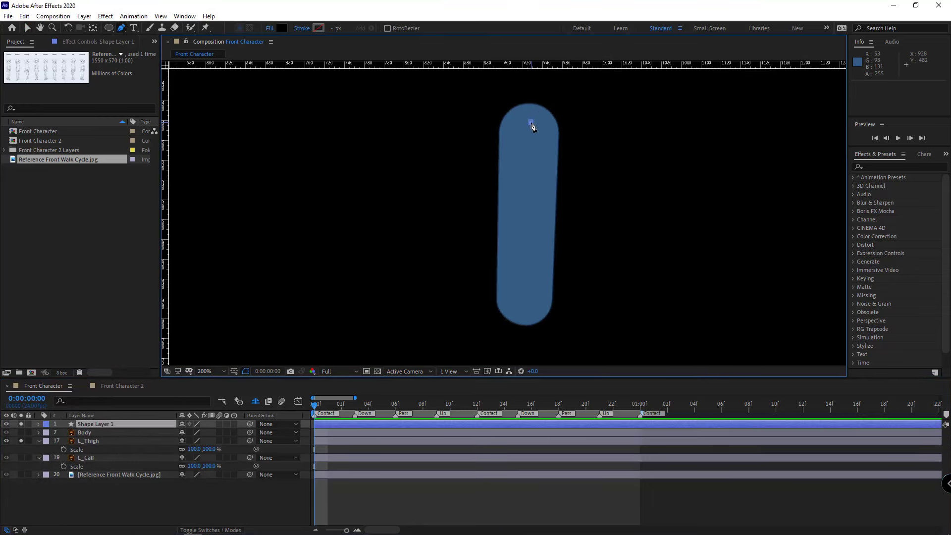
{"action": "left_click", "coordinate": [524, 305]}
Step: Remove the new shape's fill and give it a solid colour stroke about 55.6 px wide
{"action": "left_click", "coordinate": [270, 28]}
{"action": "left_click", "coordinate": [426, 255]}
{"action": "left_click", "coordinate": [459, 312]}
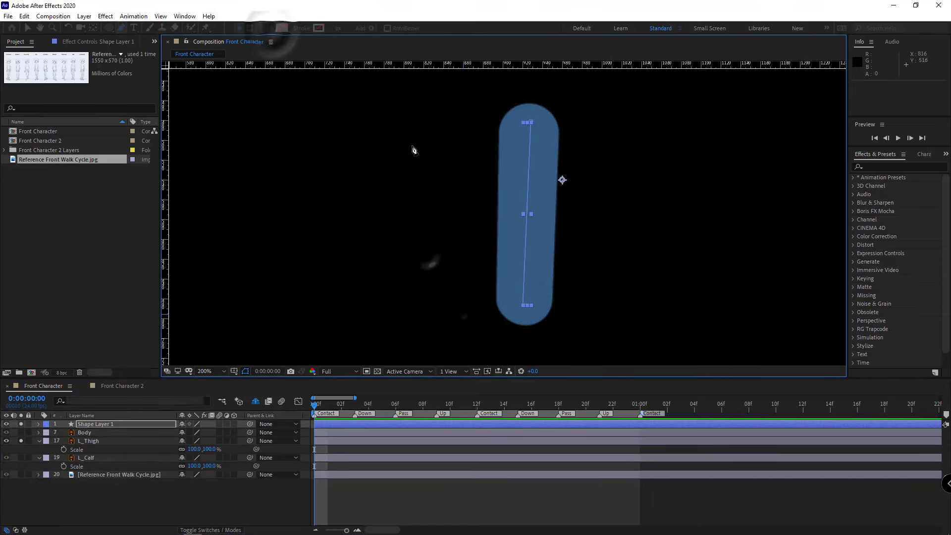
{"action": "left_click", "coordinate": [302, 28]}
{"action": "left_click", "coordinate": [437, 256]}
{"action": "left_click", "coordinate": [460, 312]}
{"action": "left_click_drag", "start_coordinate": [337, 28], "coordinate": [295, 31]}
Step: Adjust the path's two end points along the thigh's centre line and widen the stroke to 58.7 px to match the thigh
{"action": "left_click_drag", "start_coordinate": [530, 121], "coordinate": [527, 122]}
{"action": "left_click_drag", "start_coordinate": [524, 305], "coordinate": [525, 306]}
{"action": "left_click_drag", "start_coordinate": [528, 124], "coordinate": [528, 126]}
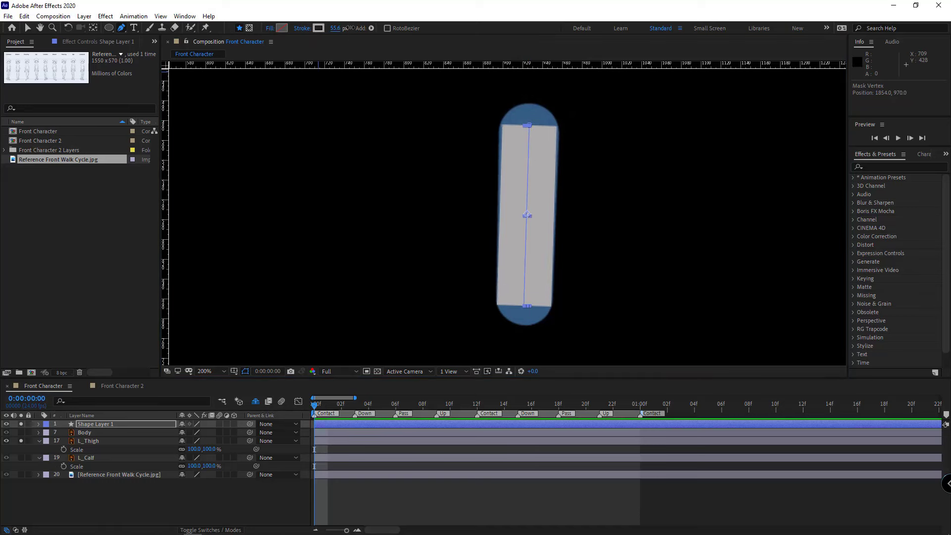
{"action": "left_click_drag", "start_coordinate": [329, 27], "coordinate": [368, 37]}
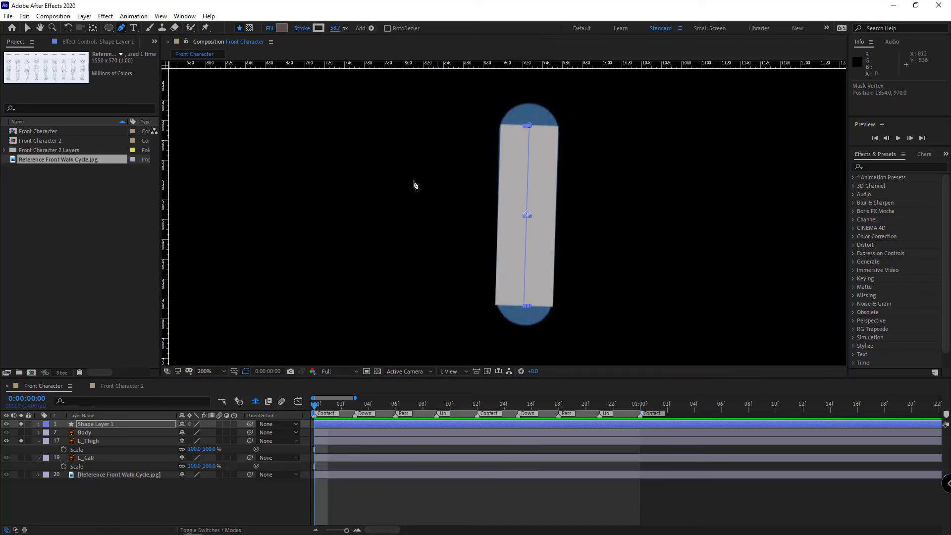
Step: Set the shape stroke's line cap to Round Cap and its line join to Round Join
{"action": "left_click", "coordinate": [39, 424]}
{"action": "left_click", "coordinate": [48, 433]}
{"action": "left_click", "coordinate": [55, 442]}
{"action": "left_click", "coordinate": [64, 459]}
{"action": "scroll", "coordinate": [62, 459], "scroll_direction": "down", "scroll_amount": 2}
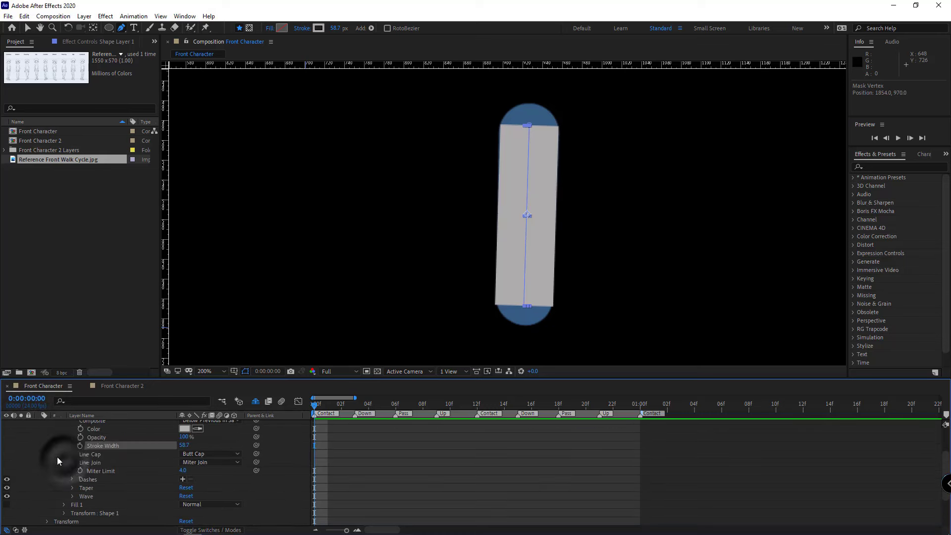
{"action": "left_click", "coordinate": [192, 454]}
{"action": "left_click", "coordinate": [213, 475]}
{"action": "left_click", "coordinate": [198, 462]}
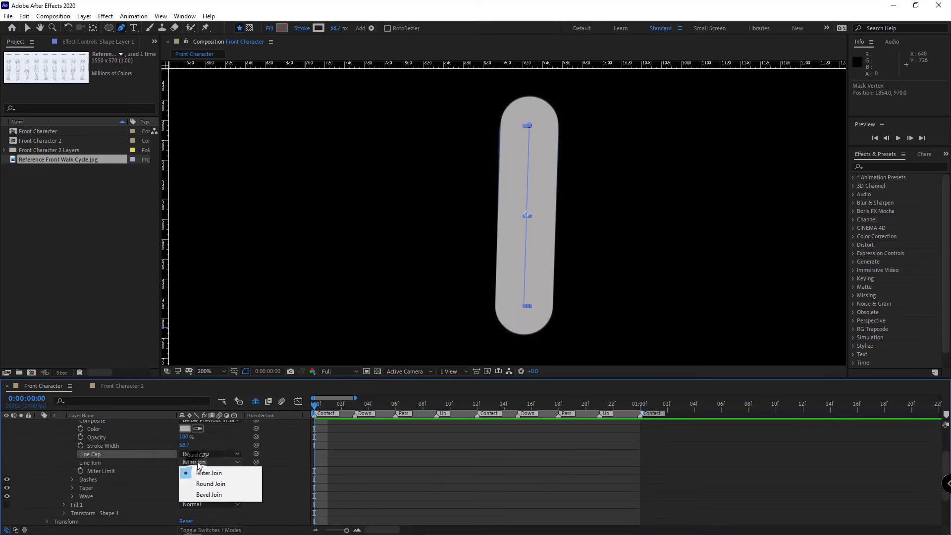
{"action": "left_click", "coordinate": [204, 484]}
{"action": "scroll", "coordinate": [133, 489], "scroll_direction": "up", "scroll_amount": 2}
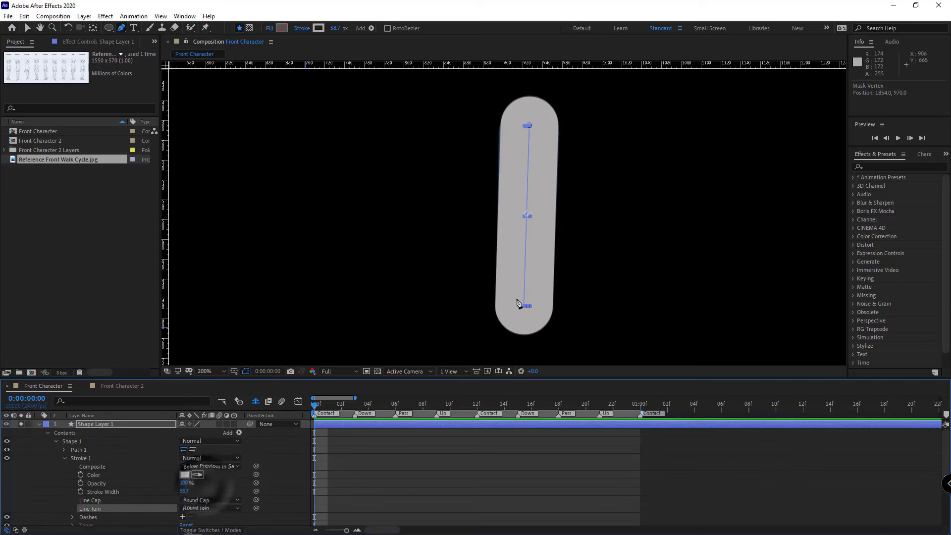
Step: Move the path's end points inward so the rounded stroke matches the length of the thigh artwork
{"action": "left_click_drag", "start_coordinate": [524, 305], "coordinate": [525, 297]}
{"action": "scroll", "coordinate": [584, 122], "scroll_direction": "up", "scroll_amount": 1}
{"action": "left_click_drag", "start_coordinate": [585, 122], "coordinate": [713, 146]}
{"action": "left_click_drag", "start_coordinate": [594, 152], "coordinate": [593, 167]}
{"action": "scroll", "coordinate": [593, 168], "scroll_direction": "down", "scroll_amount": 1}
Step: Set the shape layer's opacity to 50% so the thigh artwork shows through
{"action": "left_click", "coordinate": [95, 424]}
{"action": "scroll", "coordinate": [117, 466], "scroll_direction": "down", "scroll_amount": 1}
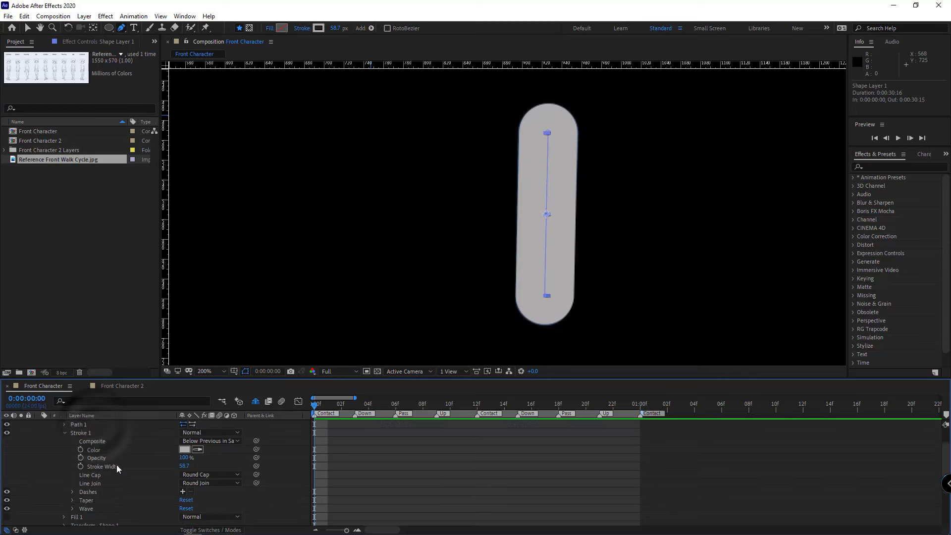
{"action": "scroll", "coordinate": [126, 464], "scroll_direction": "down", "scroll_amount": 3}
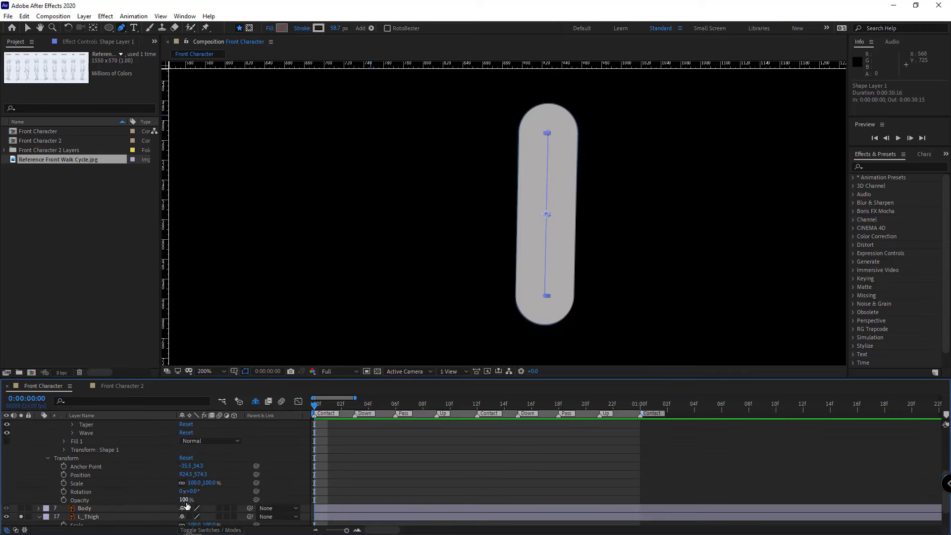
{"action": "type", "text": "20"}
{"action": "key", "text": "Return"}
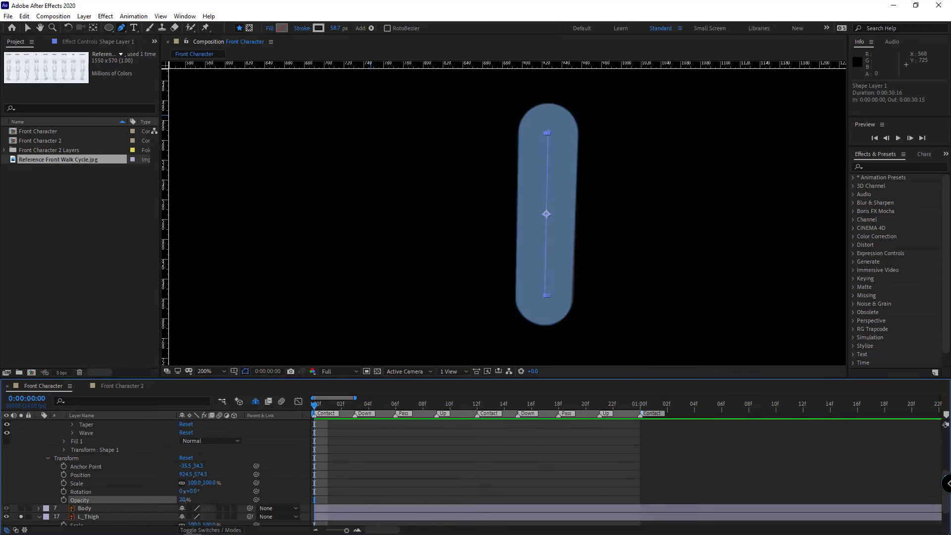
{"action": "left_click", "coordinate": [184, 500]}
{"action": "type", "text": "50"}
{"action": "key", "text": "Return"}
{"action": "scroll", "coordinate": [175, 488], "scroll_direction": "up", "scroll_amount": 1}
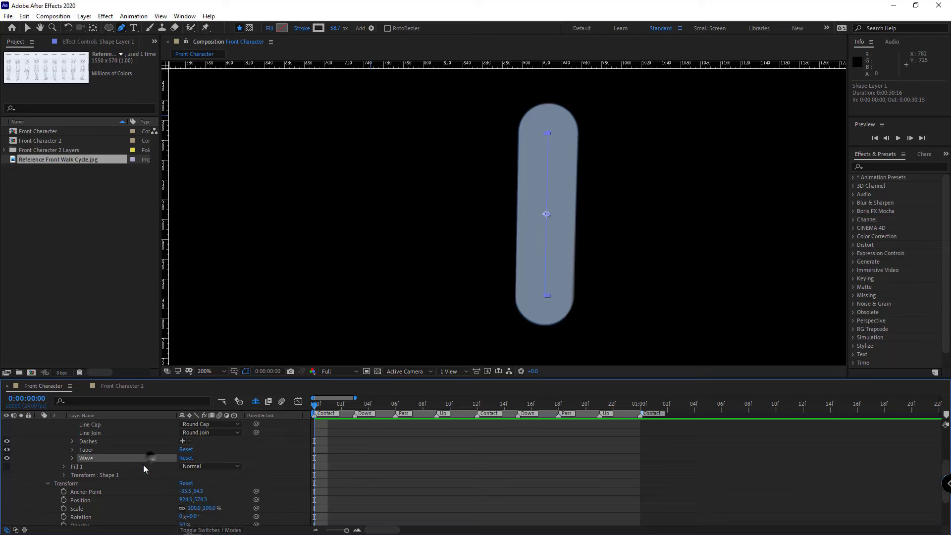
Step: Set the stroke taper's End Length to 100%
{"action": "scroll", "coordinate": [136, 480], "scroll_direction": "up", "scroll_amount": 1}
{"action": "left_click", "coordinate": [73, 474]}
{"action": "scroll", "coordinate": [70, 470], "scroll_direction": "down", "scroll_amount": 1}
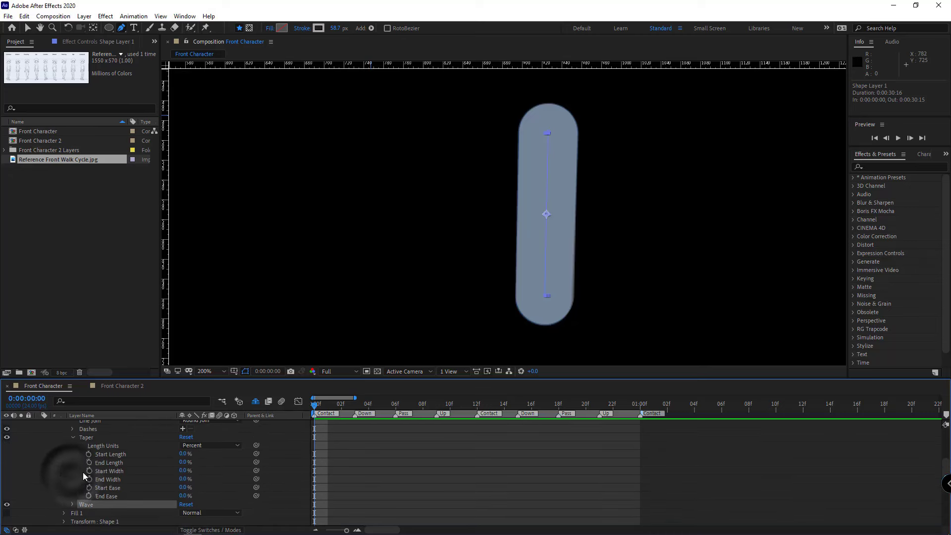
{"action": "left_click", "coordinate": [183, 464]}
{"action": "left_click_drag", "start_coordinate": [184, 464], "coordinate": [257, 464]}
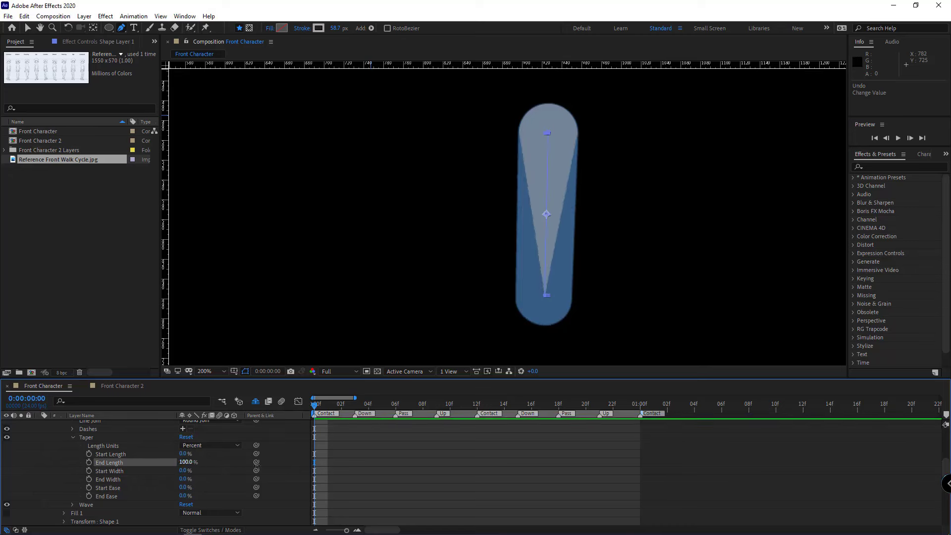
Step: Set the stroke taper's End Width to 97% to match the slight narrowing of the thigh
{"action": "left_click_drag", "start_coordinate": [182, 481], "coordinate": [211, 488]}
{"action": "type", "text": "98"}
{"action": "key", "text": "Return"}
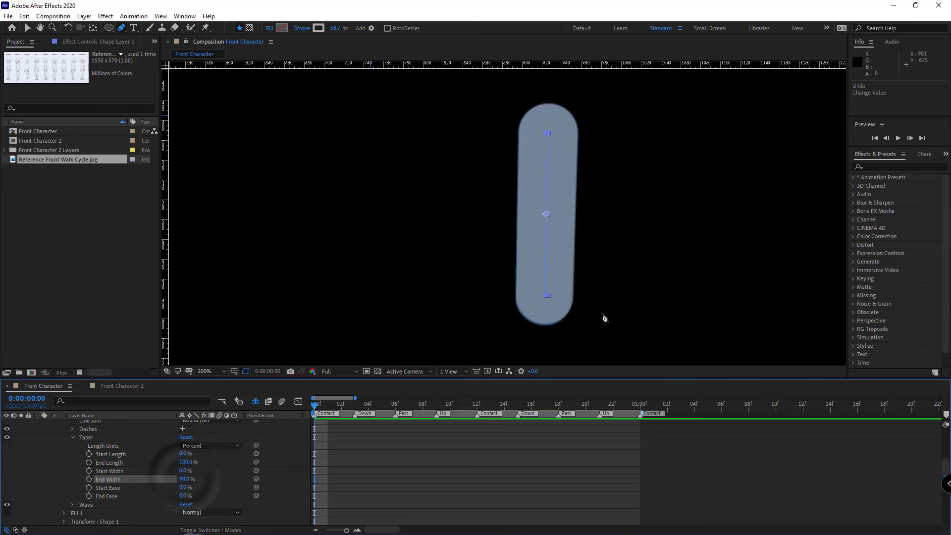
{"action": "scroll", "coordinate": [544, 289], "scroll_direction": "up", "scroll_amount": 2}
{"action": "left_click_drag", "start_coordinate": [541, 285], "coordinate": [537, 308]}
{"action": "left_click", "coordinate": [185, 480]}
{"action": "type", "text": "97"}
{"action": "key", "text": "Return"}
Step: Collapse the shape layer's properties, rename the layer R_Thigh, and display only its opacity
{"action": "scroll", "coordinate": [540, 291], "scroll_direction": "down", "scroll_amount": 2}
{"action": "left_click", "coordinate": [69, 461]}
{"action": "scroll", "coordinate": [79, 465], "scroll_direction": "up", "scroll_amount": 1}
{"action": "scroll", "coordinate": [80, 465], "scroll_direction": "up", "scroll_amount": 3}
{"action": "left_click", "coordinate": [38, 425]}
{"action": "left_click", "coordinate": [85, 424]}
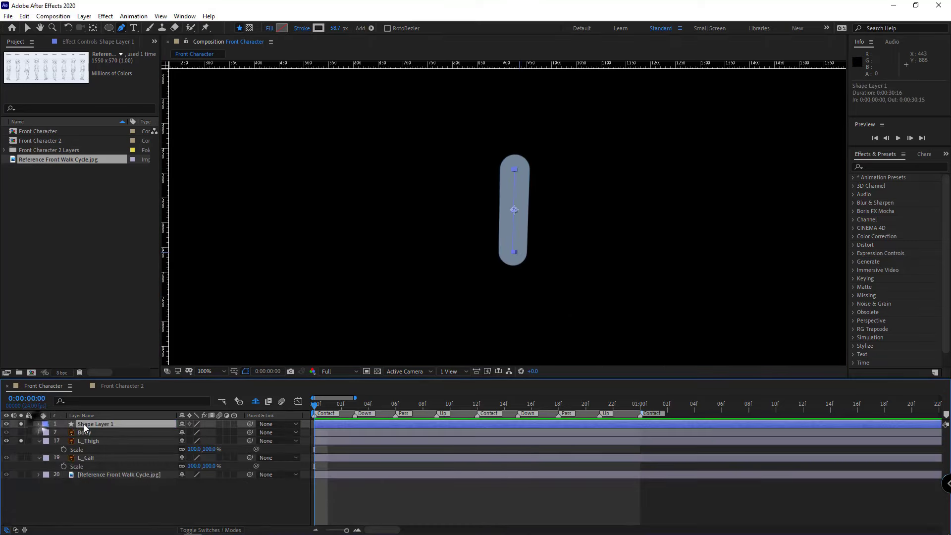
{"action": "key", "text": "Return"}
{"action": "type", "text": "R"}
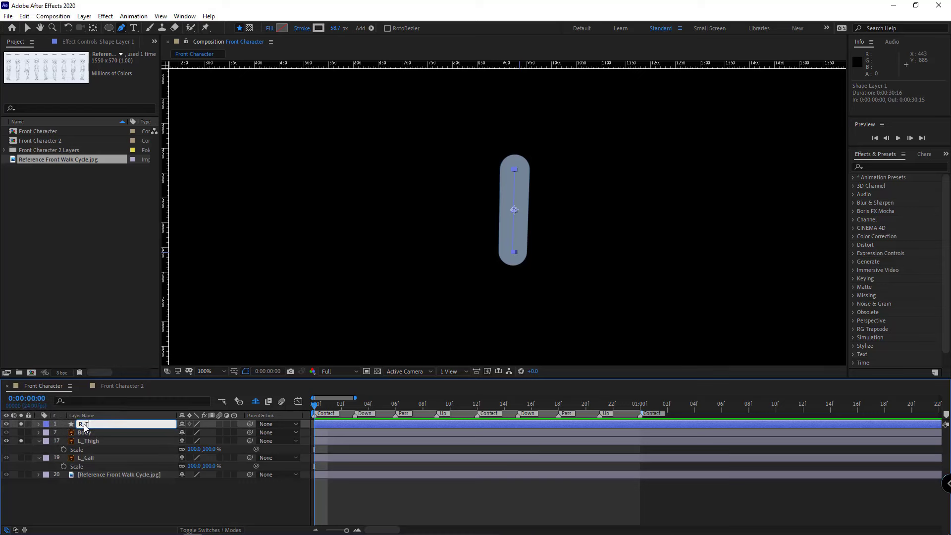
{"action": "type", "text": "_Thigh"}
{"action": "key", "text": "Return"}
{"action": "key", "text": "t"}
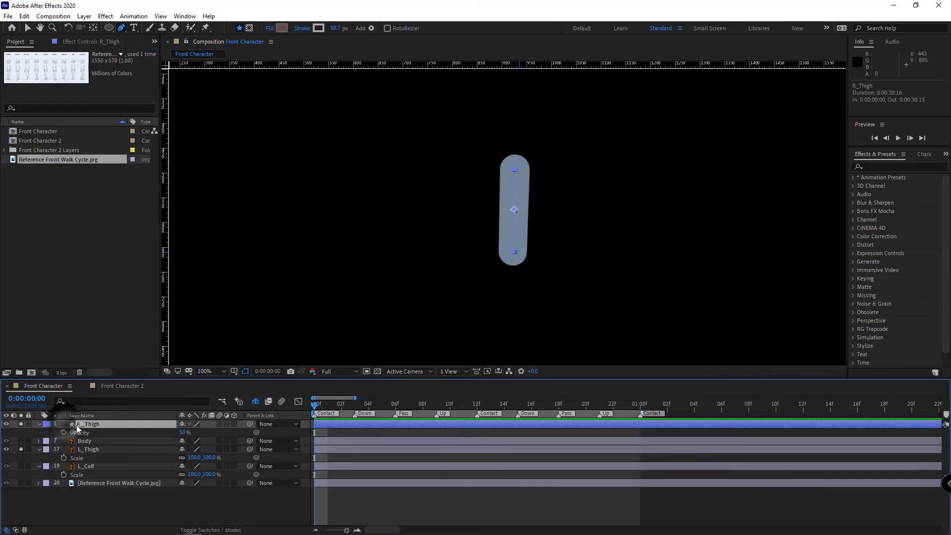
Step: Change the R_Thigh stroke colour to the blue sampled from the thigh artwork
{"action": "left_click", "coordinate": [319, 27]}
{"action": "left_click", "coordinate": [245, 113]}
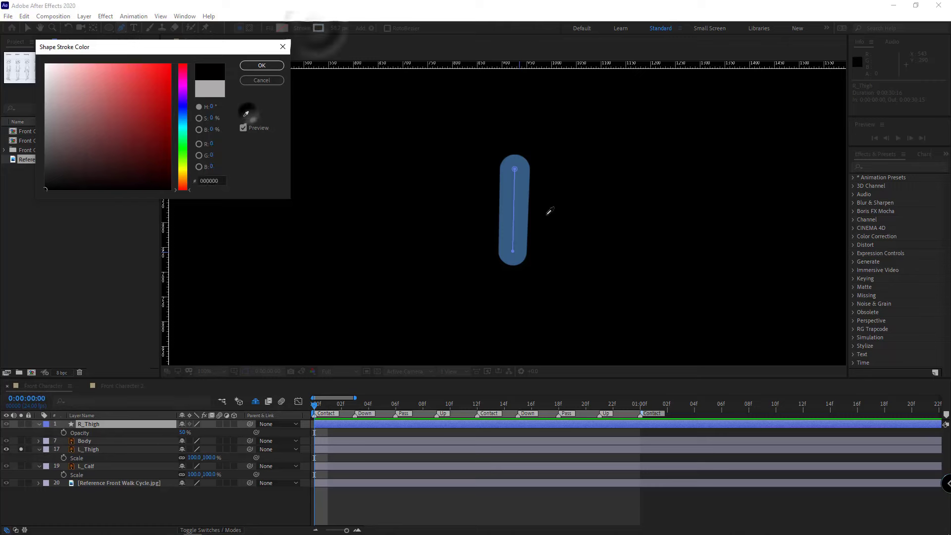
{"action": "left_click", "coordinate": [520, 201]}
{"action": "left_click", "coordinate": [262, 66]}
{"action": "scroll", "coordinate": [498, 272], "scroll_direction": "up", "scroll_amount": 1}
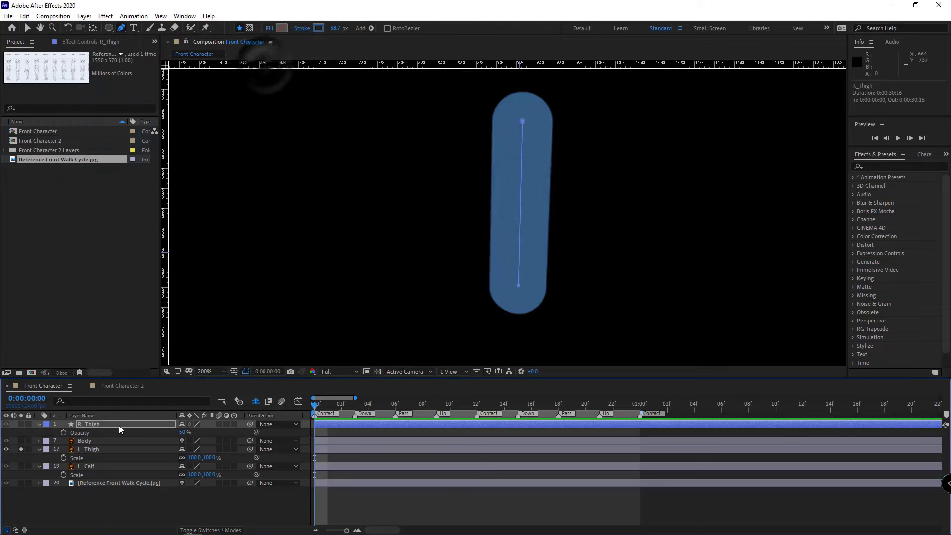
Step: Duplicate R_Thigh as R_Calf and fit the copy's path to the soloed L_Calf artwork, from knee to ankle
{"action": "left_click", "coordinate": [20, 450]}
{"action": "left_click", "coordinate": [22, 465]}
{"action": "key", "text": "ctrl+d"}
{"action": "key", "text": "Return"}
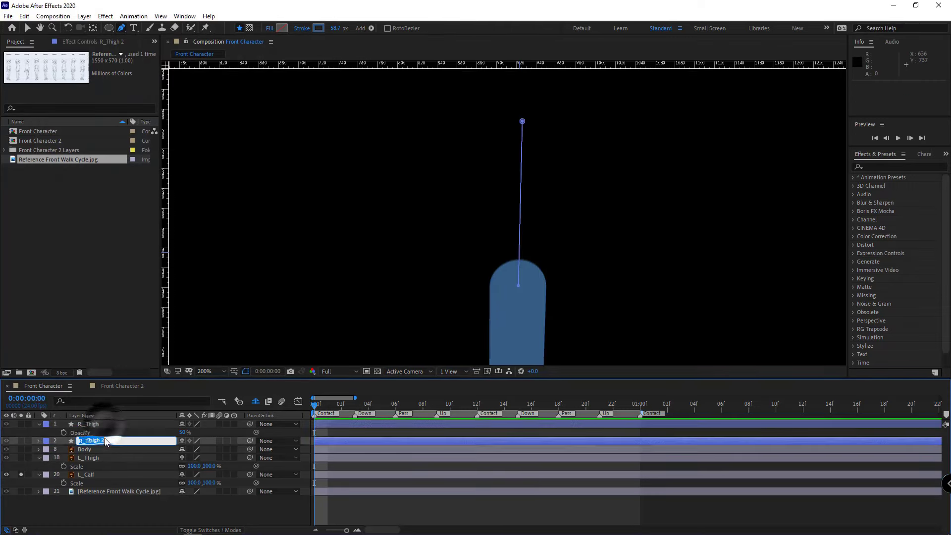
{"action": "type", "text": "R_Thi"}
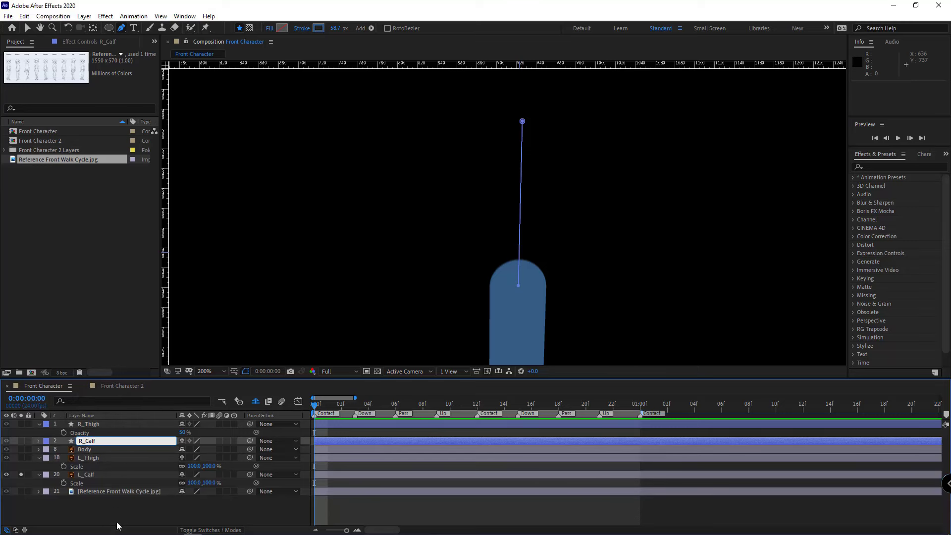
{"action": "key", "text": "Return"}
{"action": "scroll", "coordinate": [510, 285], "scroll_direction": "down", "scroll_amount": 1}
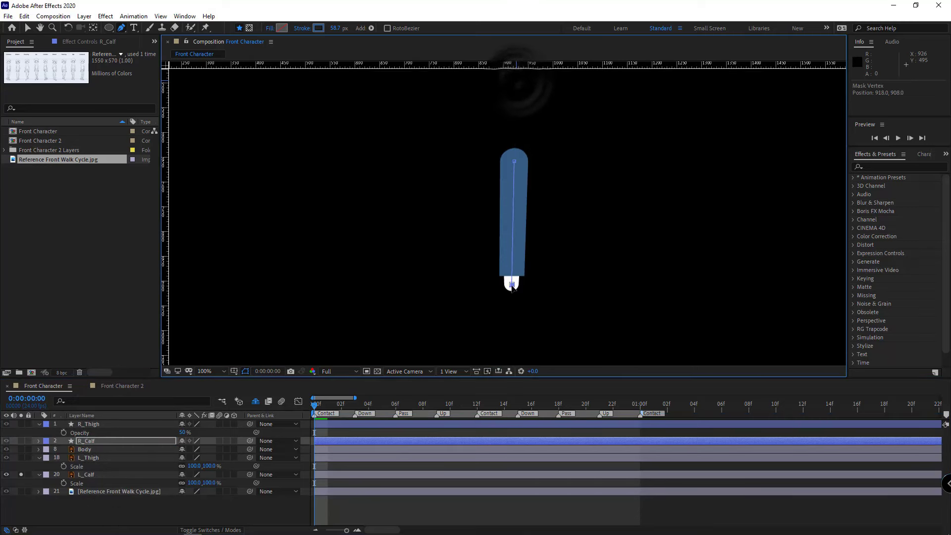
{"action": "scroll", "coordinate": [511, 286], "scroll_direction": "up", "scroll_amount": 1}
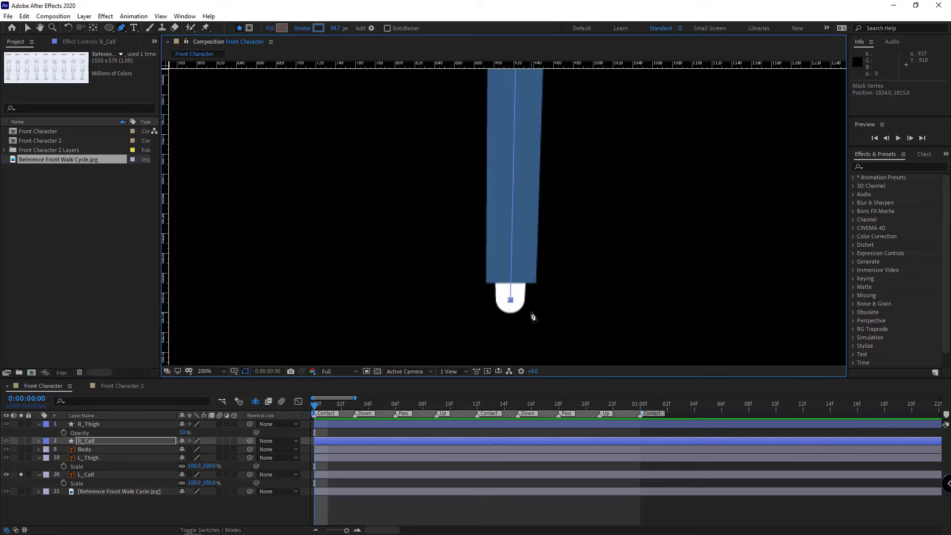
Step: Duplicate the shape group inside R_Calf and name the two groups Blue and White
{"action": "left_click", "coordinate": [38, 441]}
{"action": "left_click", "coordinate": [48, 450]}
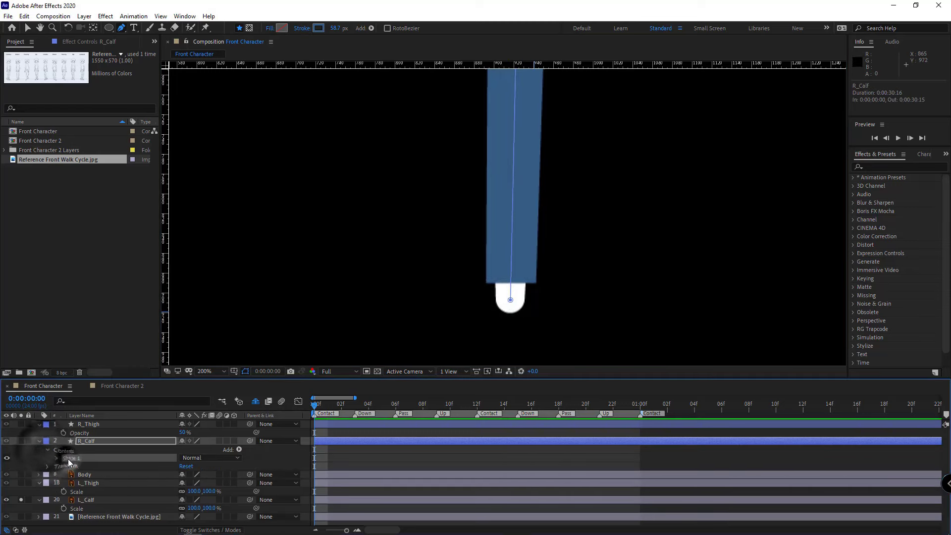
{"action": "left_click", "coordinate": [68, 458]}
{"action": "key", "text": "Return"}
{"action": "type", "text": "Blue"}
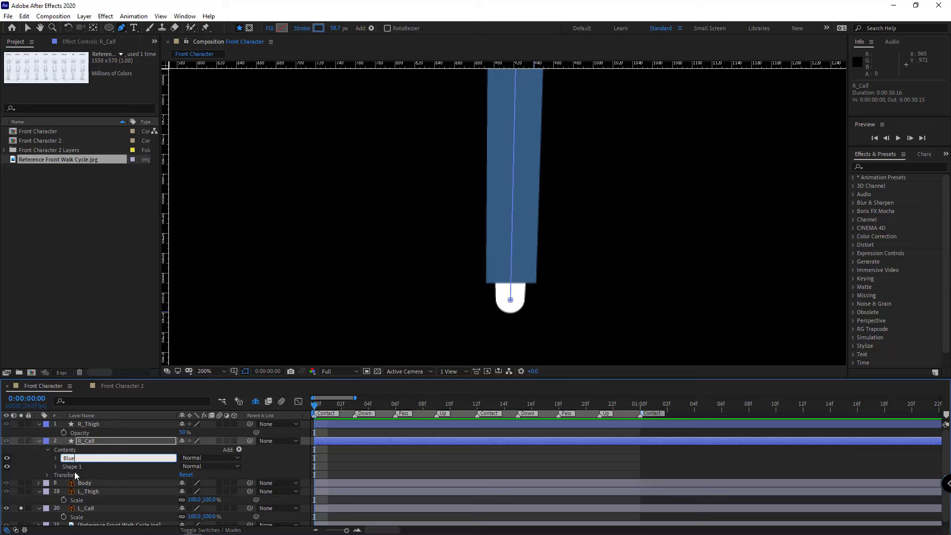
{"action": "left_click", "coordinate": [85, 464]}
{"action": "key", "text": "Return"}
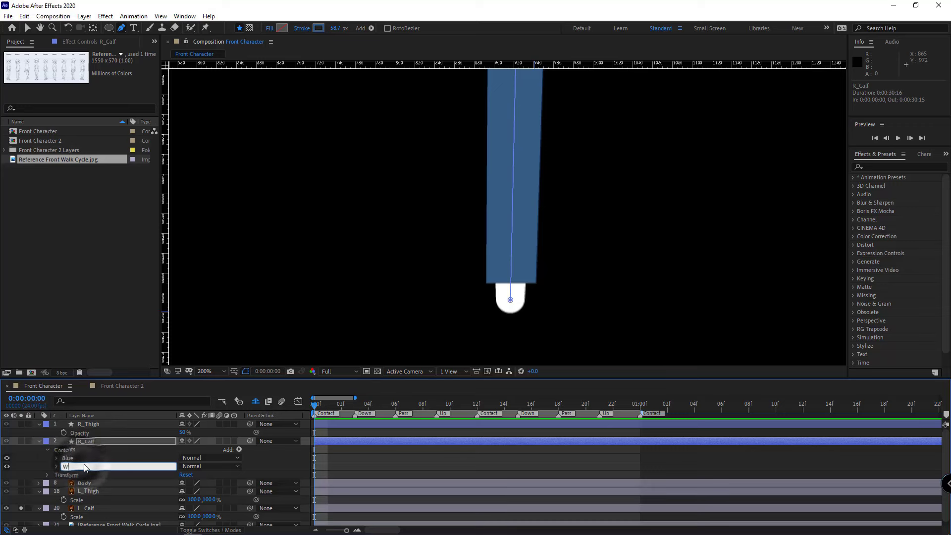
{"action": "type", "text": "White"}
Step: Hide the Blue group, solo R_Calf, and reduce the White group's stroke width to 26.4
{"action": "left_click", "coordinate": [36, 464]}
{"action": "left_click", "coordinate": [56, 466]}
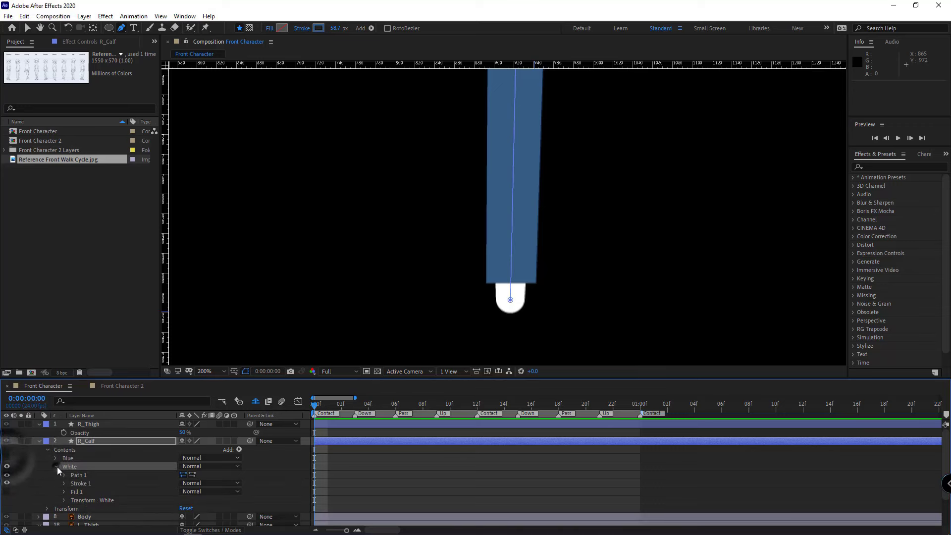
{"action": "left_click", "coordinate": [21, 441]}
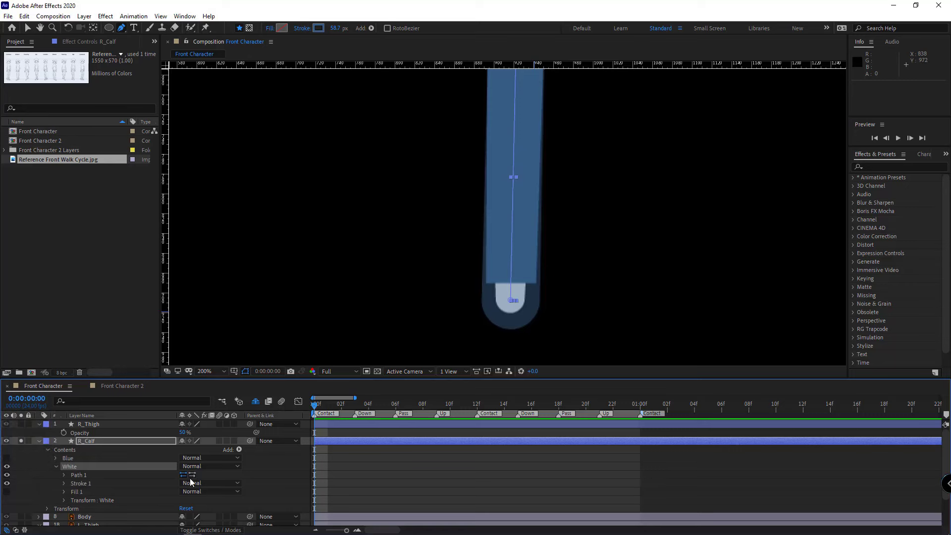
{"action": "left_click", "coordinate": [64, 483]}
{"action": "scroll", "coordinate": [149, 494], "scroll_direction": "down", "scroll_amount": 2}
{"action": "mouse_move", "coordinate": [184, 479]}
{"action": "left_mouse_down"}
{"action": "mouse_move", "coordinate": [160, 476]}
{"action": "mouse_move", "coordinate": [168, 479]}
{"action": "left_mouse_up"}
{"action": "scroll", "coordinate": [512, 327], "scroll_direction": "up", "scroll_amount": 1}
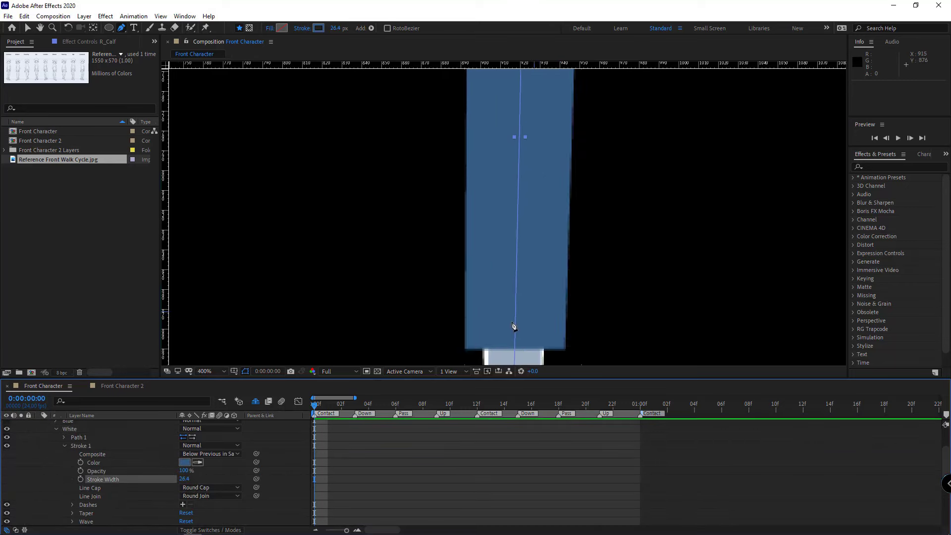
Step: Align the White path's lower end point with the rounded ankle and set its stroke width to 30.6
{"action": "left_click_drag", "start_coordinate": [512, 327], "coordinate": [498, 239]}
{"action": "scroll", "coordinate": [507, 297], "scroll_direction": "up", "scroll_amount": 1}
{"action": "left_click_drag", "start_coordinate": [509, 305], "coordinate": [509, 203]}
{"action": "left_click_drag", "start_coordinate": [496, 274], "coordinate": [494, 270]}
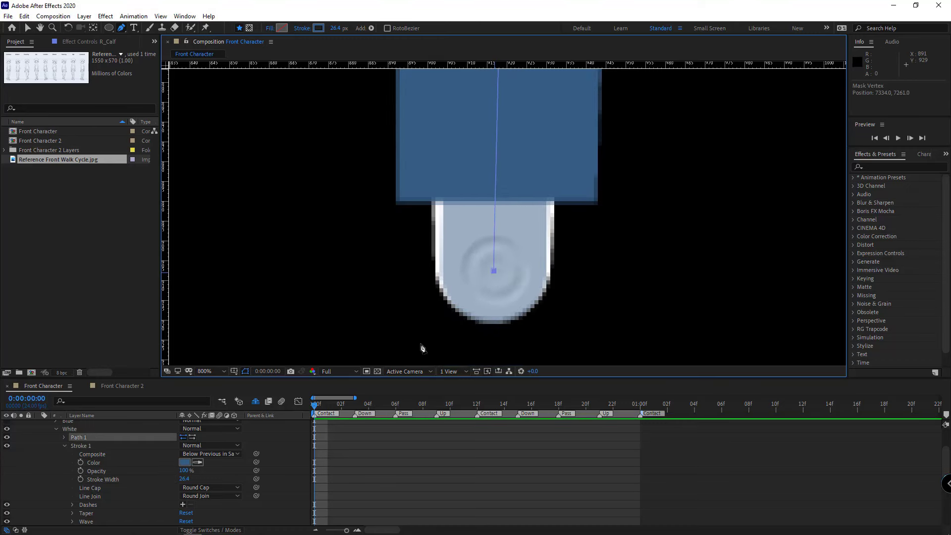
{"action": "left_click_drag", "start_coordinate": [184, 478], "coordinate": [188, 479]}
{"action": "left_click_drag", "start_coordinate": [495, 273], "coordinate": [503, 347]}
{"action": "scroll", "coordinate": [495, 253], "scroll_direction": "down", "scroll_amount": 2}
{"action": "scroll", "coordinate": [515, 248], "scroll_direction": "down", "scroll_amount": 1}
{"action": "scroll", "coordinate": [517, 239], "scroll_direction": "up", "scroll_amount": 1}
{"action": "left_click_drag", "start_coordinate": [512, 198], "coordinate": [513, 231]}
{"action": "scroll", "coordinate": [128, 470], "scroll_direction": "up", "scroll_amount": 1}
{"action": "left_click", "coordinate": [64, 471]}
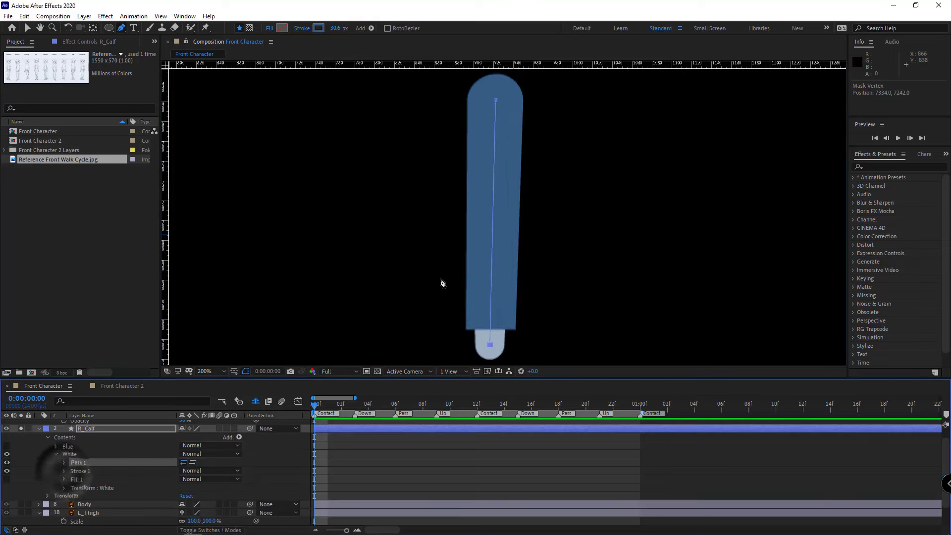
Step: Set the stroke color of R_Calf's White group to white
{"action": "left_click", "coordinate": [79, 471]}
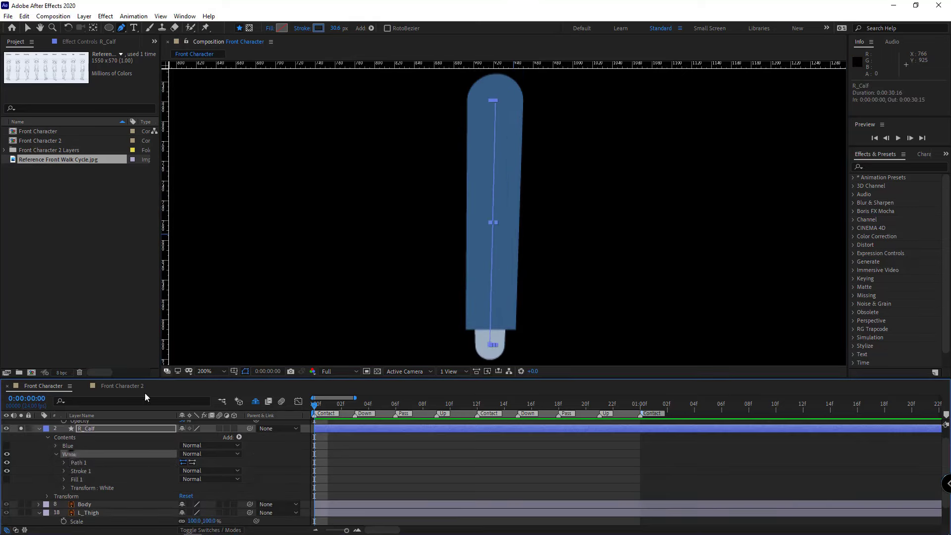
{"action": "left_click", "coordinate": [318, 27]}
{"action": "left_click_drag", "start_coordinate": [74, 81], "coordinate": [45, 63]}
{"action": "left_click", "coordinate": [253, 66]}
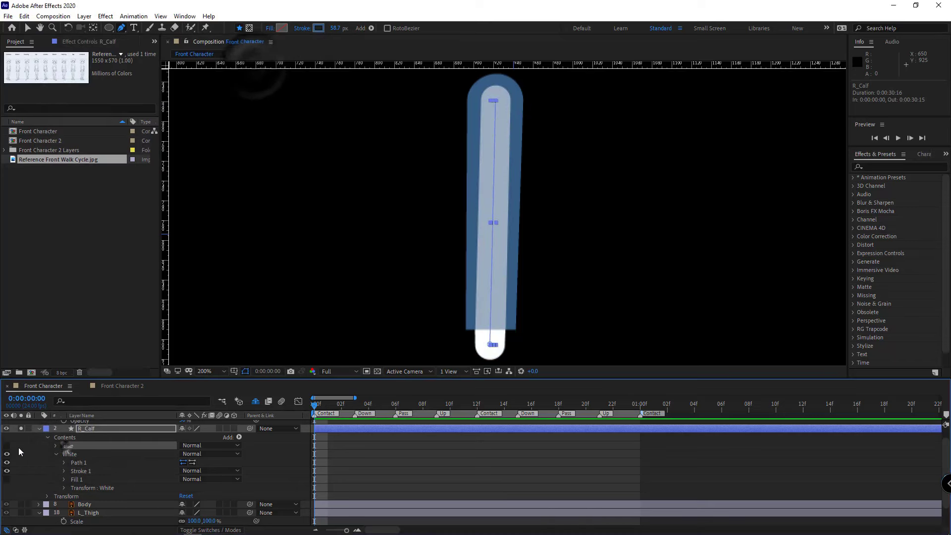
Step: Make the Blue group visible again and change its stroke's line cap to Butt Cap
{"action": "left_click", "coordinate": [53, 447]}
{"action": "left_click", "coordinate": [55, 446]}
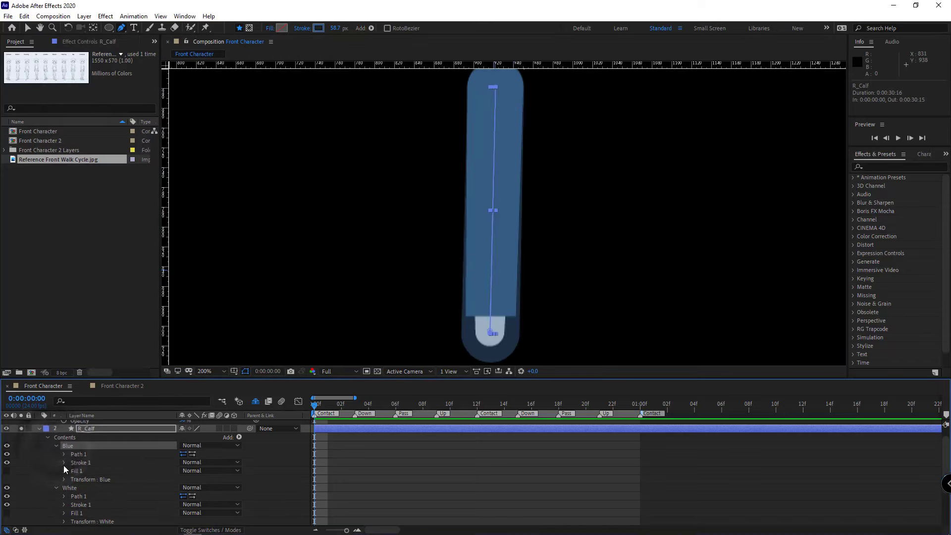
{"action": "left_click", "coordinate": [64, 465]}
{"action": "left_click", "coordinate": [220, 489]}
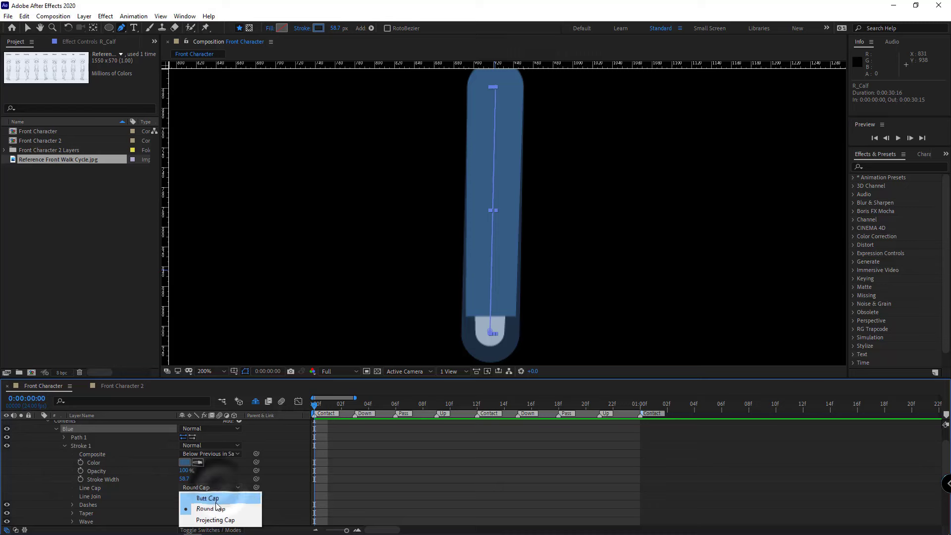
{"action": "left_click", "coordinate": [214, 500]}
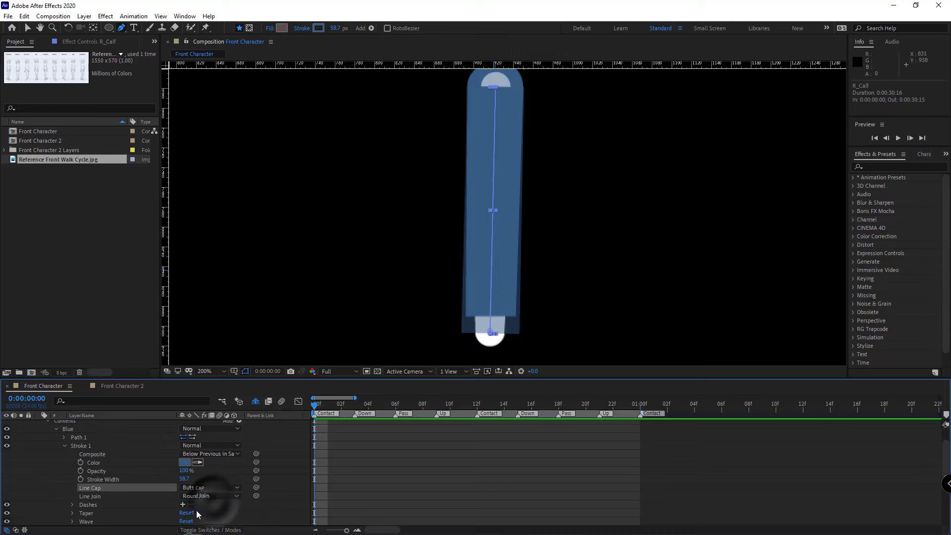
{"action": "left_click", "coordinate": [65, 445]}
Step: Add Trim Paths to the Blue group and trim its lower end up to the trouser hem of the reference calf
{"action": "scroll", "coordinate": [71, 428], "scroll_direction": "up", "scroll_amount": 3}
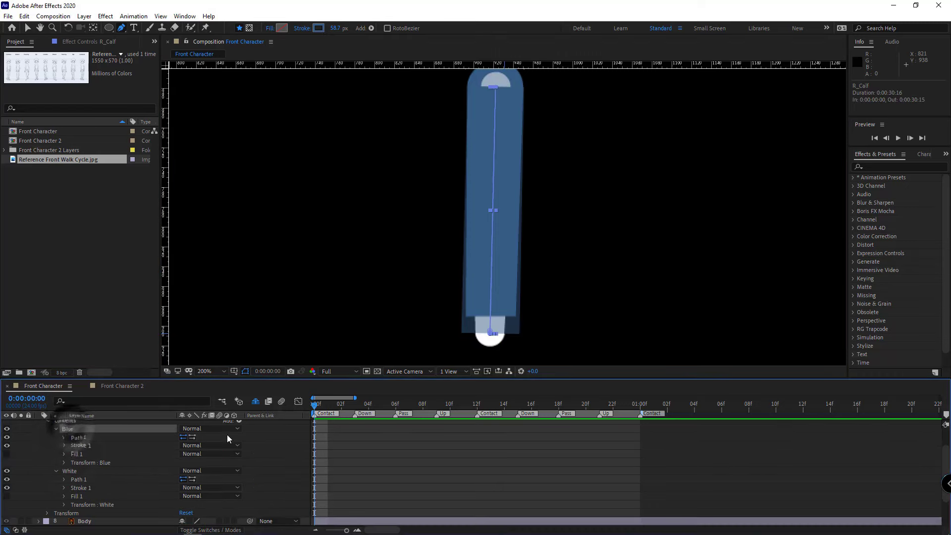
{"action": "left_click", "coordinate": [226, 437]}
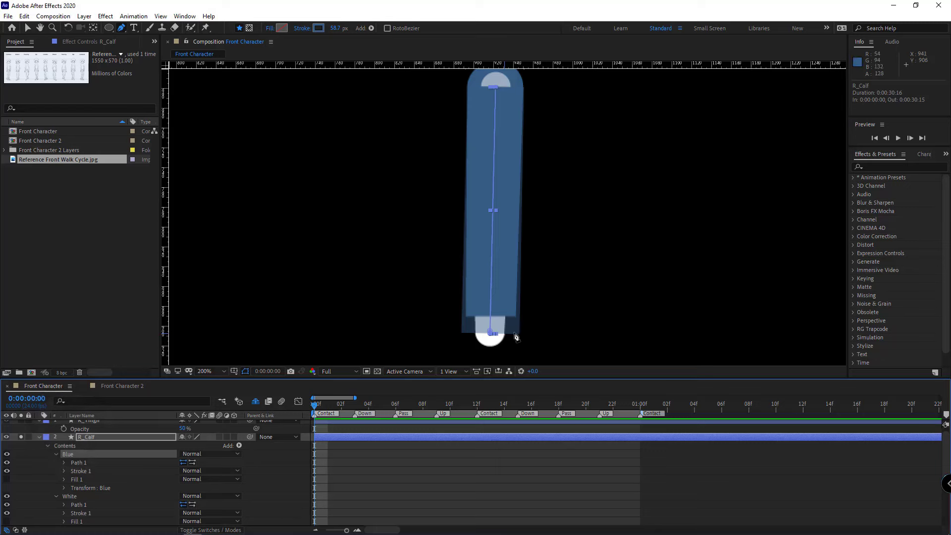
{"action": "left_click", "coordinate": [236, 446]}
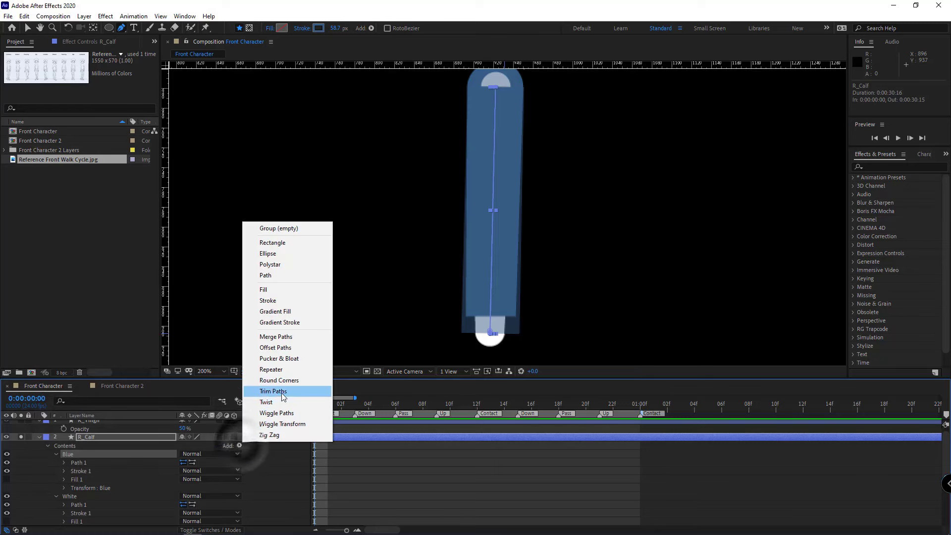
{"action": "left_click", "coordinate": [262, 392]}
{"action": "left_click", "coordinate": [64, 471]}
{"action": "left_click_drag", "start_coordinate": [184, 479], "coordinate": [215, 479]}
Step: Link the White group's path to the Blue group's path so both strokes follow the same points
{"action": "scroll", "coordinate": [118, 463], "scroll_direction": "down", "scroll_amount": 5}
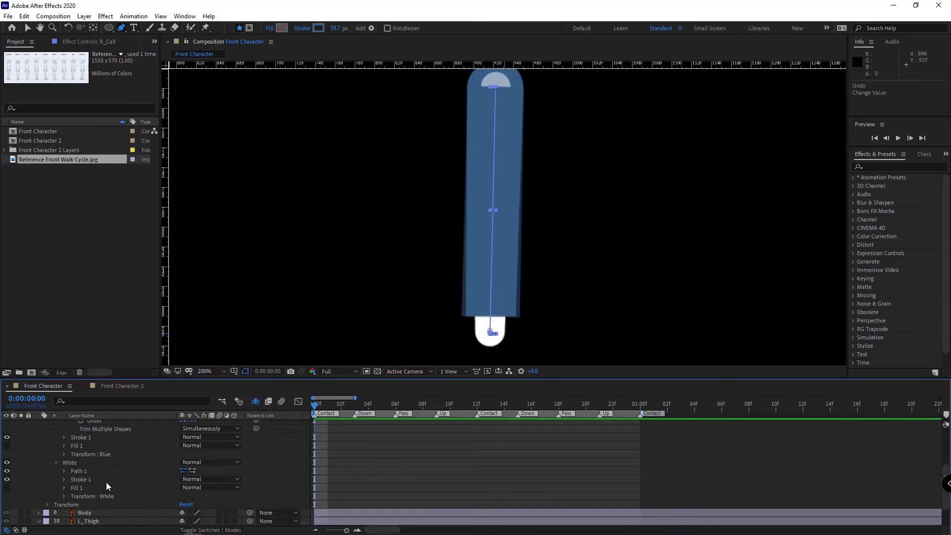
{"action": "scroll", "coordinate": [62, 471], "scroll_direction": "up", "scroll_amount": 5}
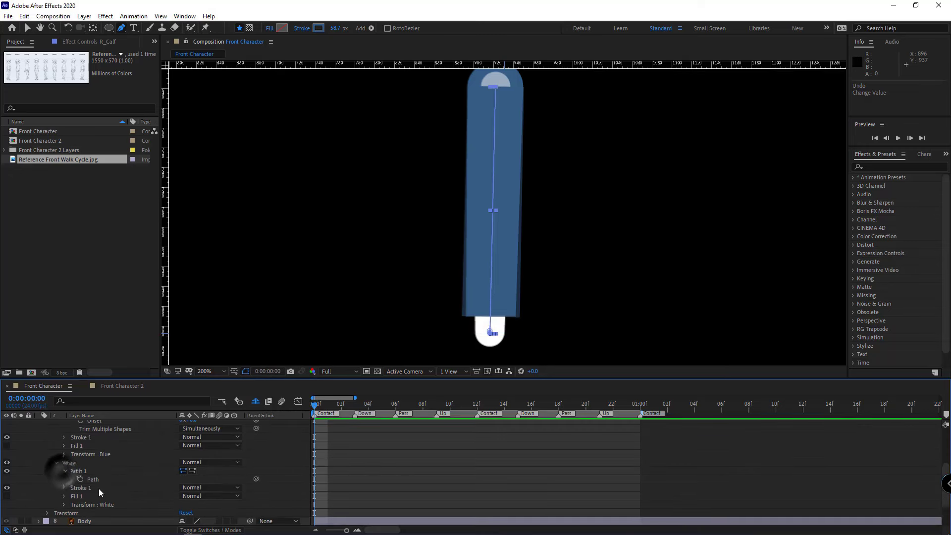
{"action": "scroll", "coordinate": [114, 462], "scroll_direction": "down", "scroll_amount": 4}
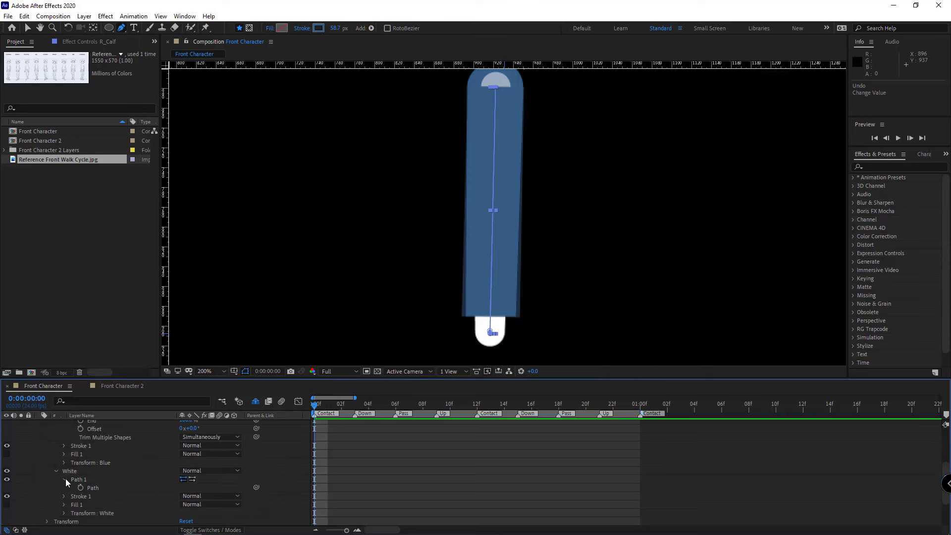
{"action": "left_click_drag", "start_coordinate": [100, 419], "coordinate": [94, 475]}
{"action": "scroll", "coordinate": [91, 470], "scroll_direction": "up", "scroll_amount": 4}
{"action": "left_click", "coordinate": [93, 475]}
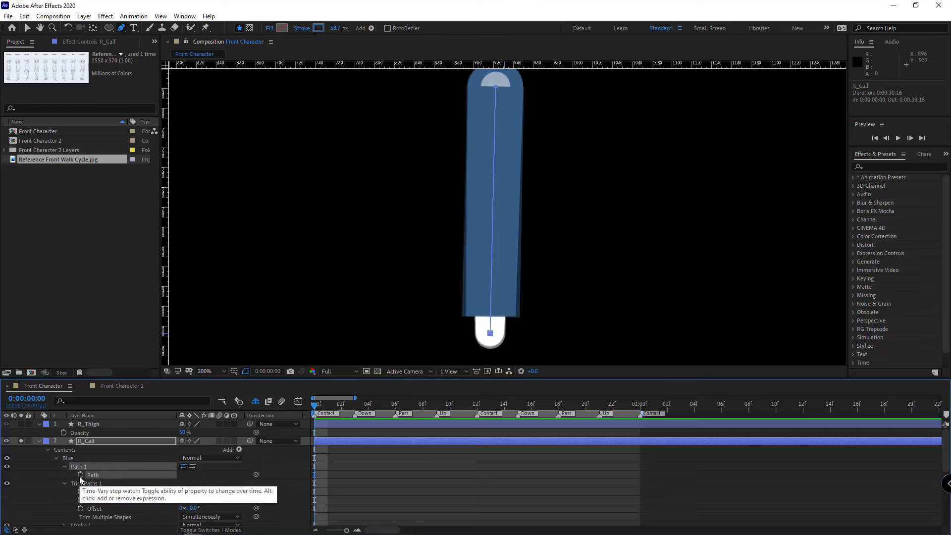
Step: Taper the Blue stroke with a Start Length of 100% and a Start Width of 90%
{"action": "scroll", "coordinate": [114, 477], "scroll_direction": "down", "scroll_amount": 8}
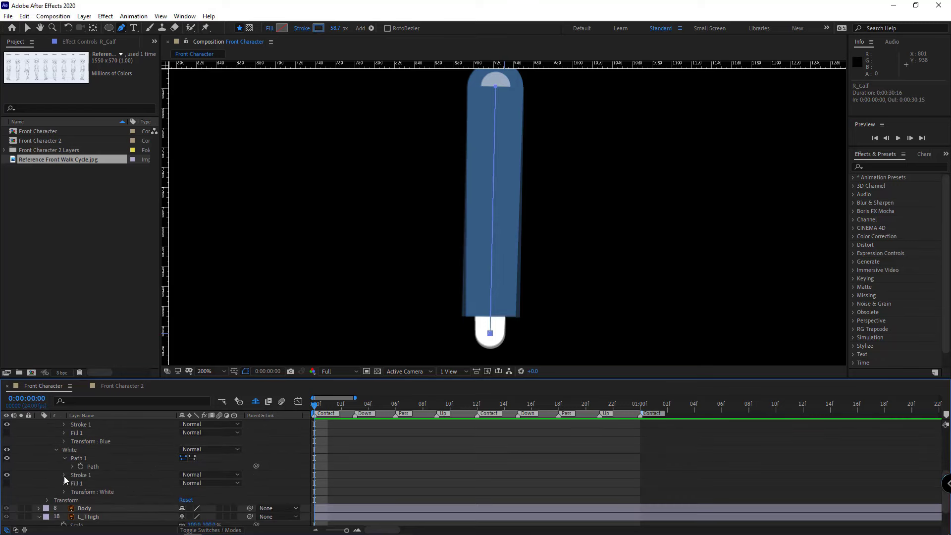
{"action": "left_click", "coordinate": [64, 475]}
{"action": "scroll", "coordinate": [124, 482], "scroll_direction": "down", "scroll_amount": 3}
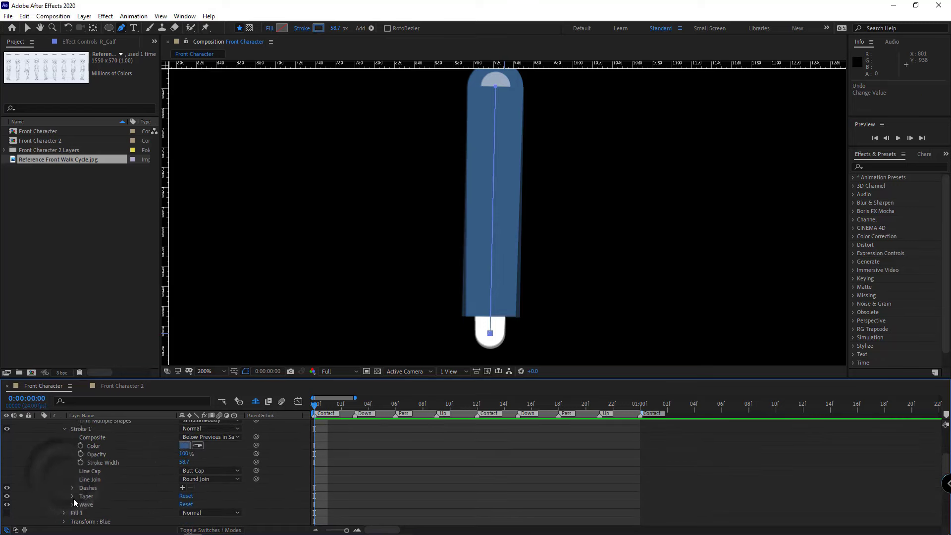
{"action": "left_click", "coordinate": [73, 497]}
{"action": "scroll", "coordinate": [67, 481], "scroll_direction": "down", "scroll_amount": 3}
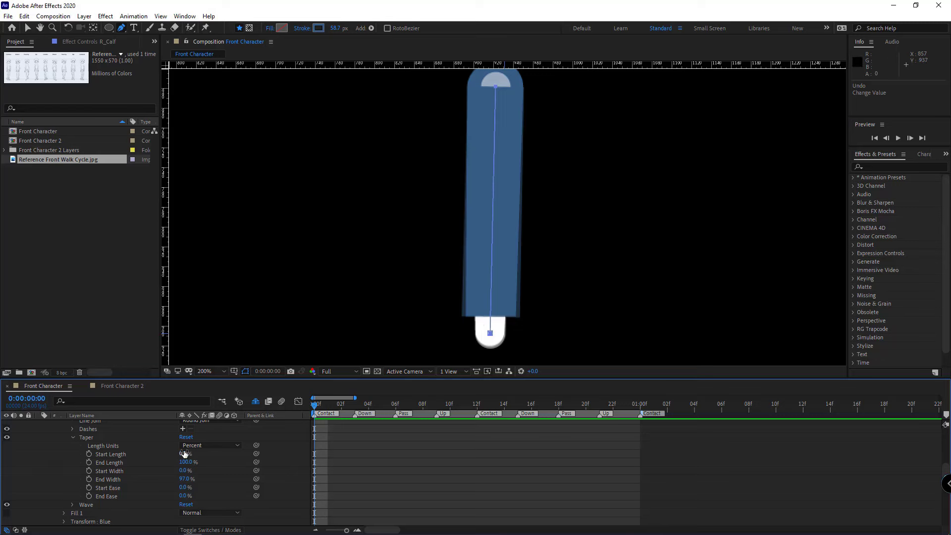
{"action": "key", "text": "ctrl+z"}
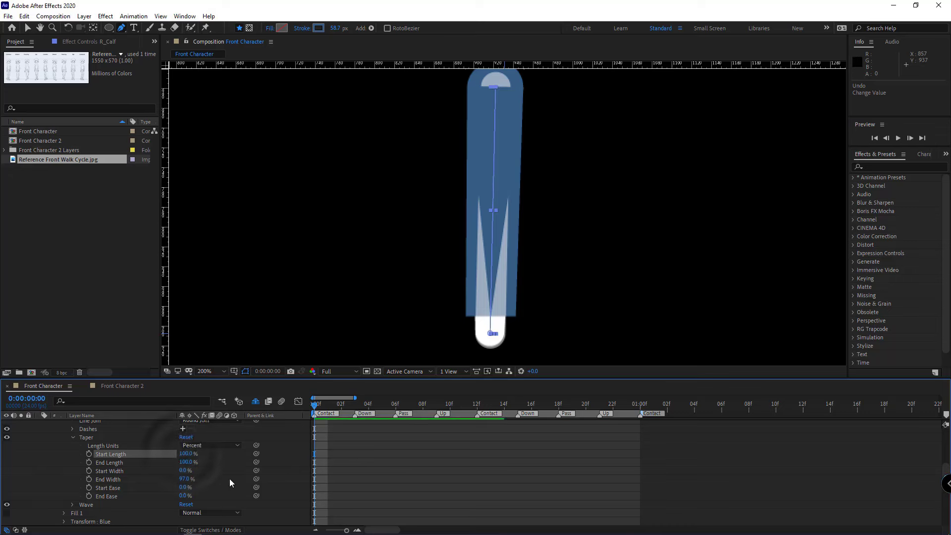
{"action": "left_click_drag", "start_coordinate": [184, 470], "coordinate": [212, 474]}
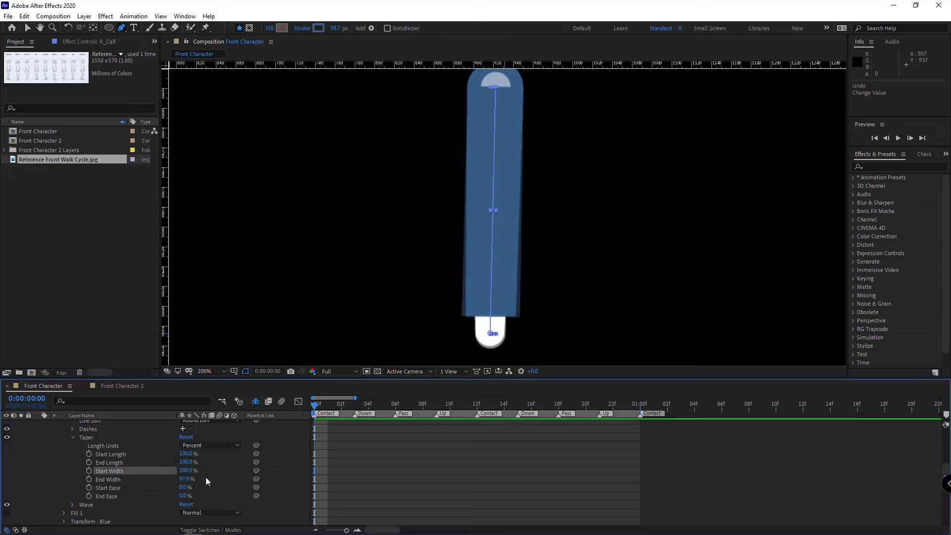
{"action": "left_click", "coordinate": [192, 473]}
{"action": "type", "text": "90"}
{"action": "key", "text": "Return"}
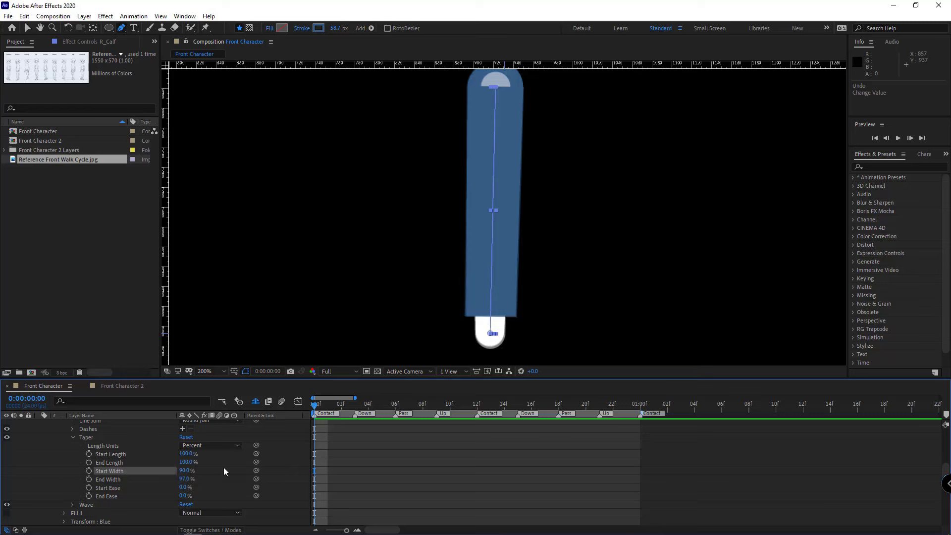
Step: Taper the White stroke with a Start Length of 100% and a Start Width of 90%, and unsolo L_Calf
{"action": "scroll", "coordinate": [171, 471], "scroll_direction": "down", "scroll_amount": 7}
{"action": "scroll", "coordinate": [109, 465], "scroll_direction": "up", "scroll_amount": 2}
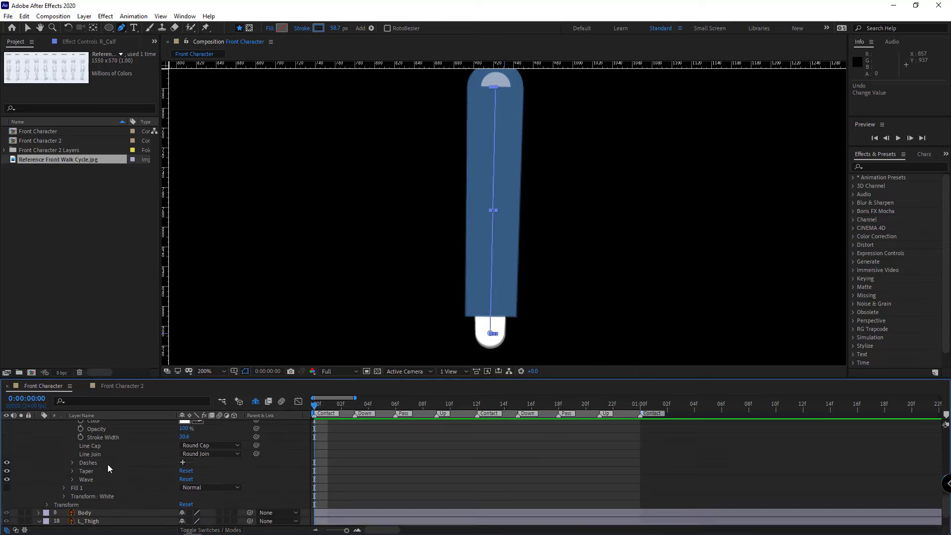
{"action": "scroll", "coordinate": [64, 488], "scroll_direction": "down", "scroll_amount": 4}
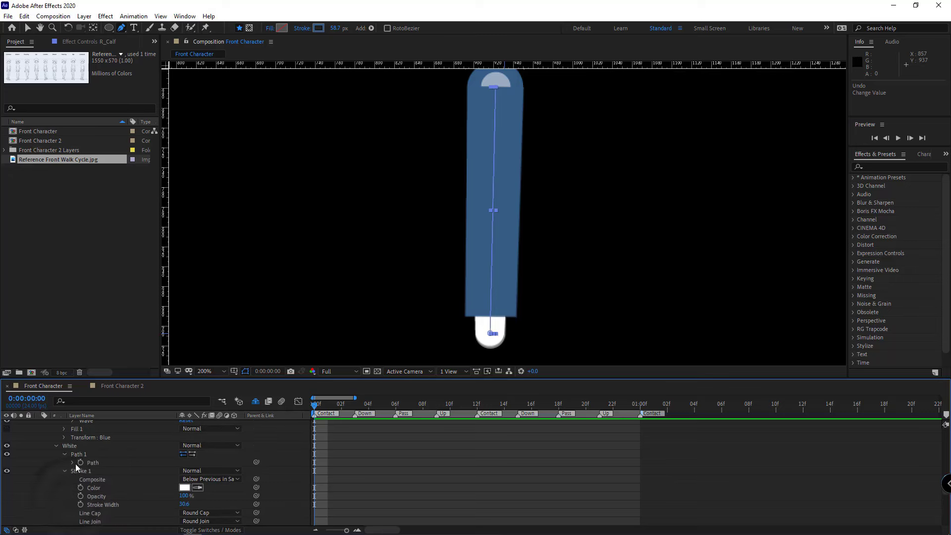
{"action": "left_click", "coordinate": [69, 446]}
{"action": "scroll", "coordinate": [99, 456], "scroll_direction": "down", "scroll_amount": 5}
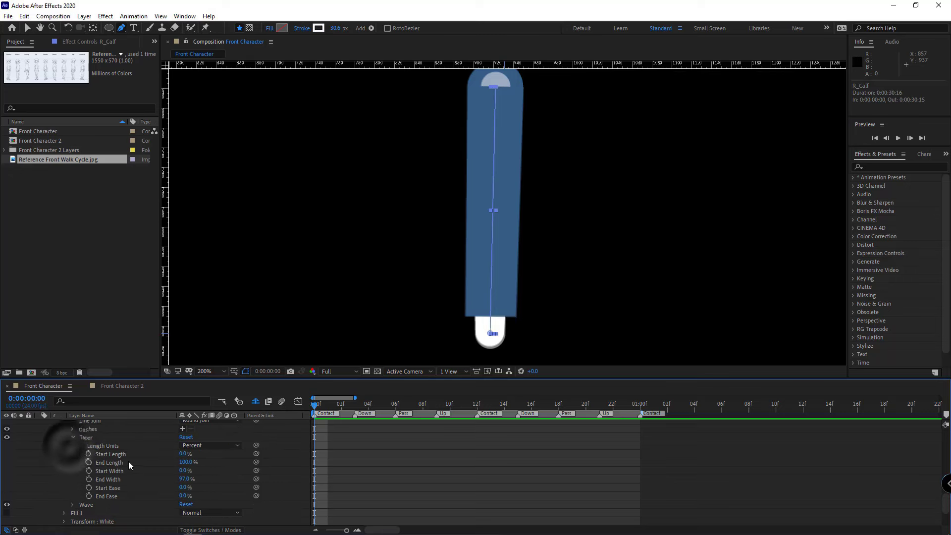
{"action": "left_click", "coordinate": [184, 453]}
{"action": "type", "text": "100"}
{"action": "key", "text": "Return"}
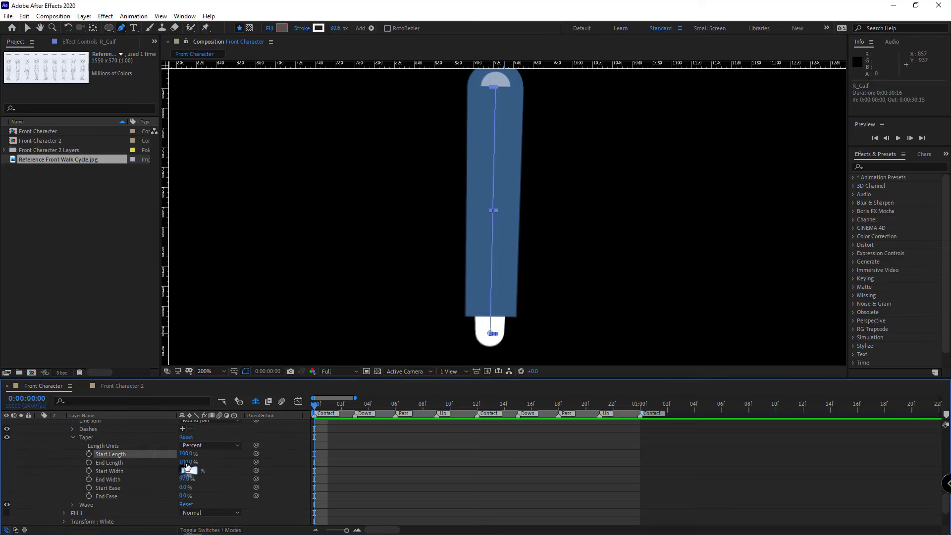
{"action": "type", "text": "100"}
{"action": "key", "text": "Return"}
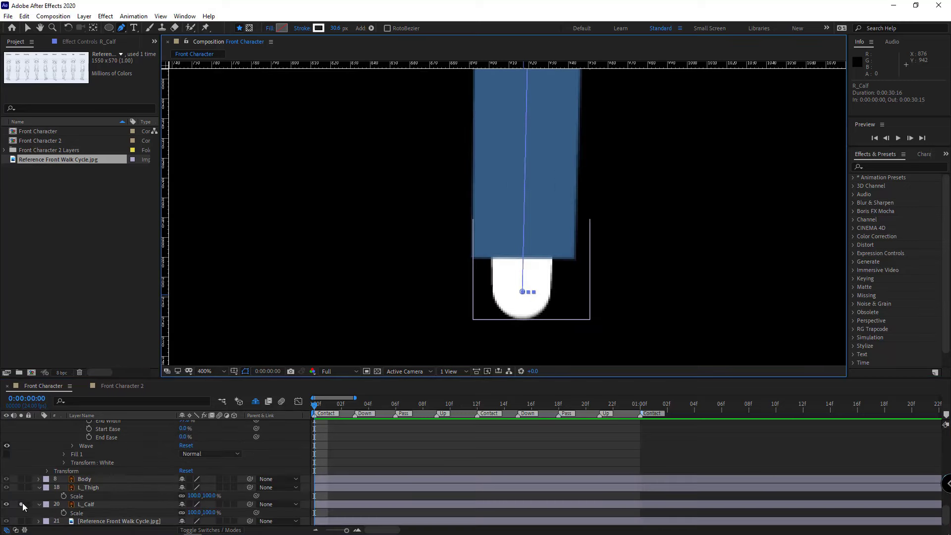
{"action": "key", "text": "ctrl+z"}
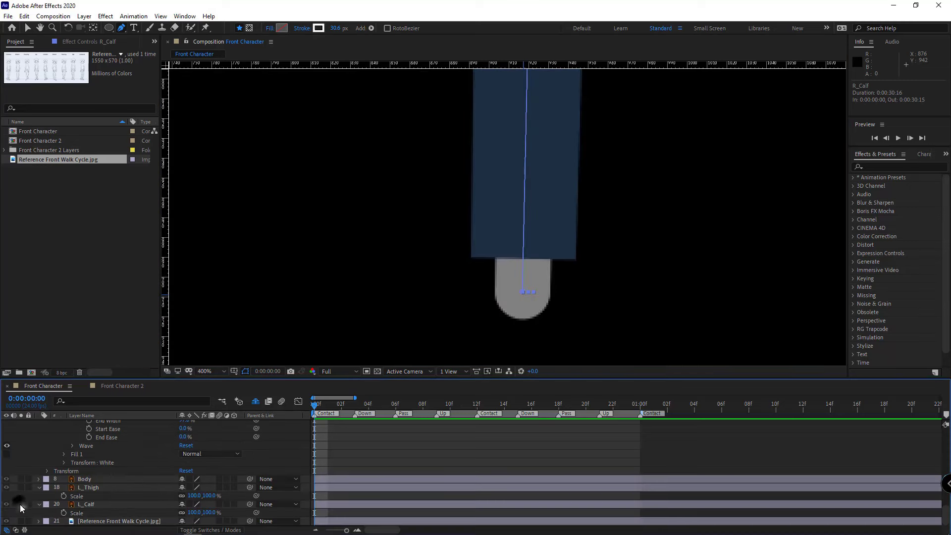
Step: Link the White stroke's taper Start Width to the Blue stroke's taper Start Width with the pick whip
{"action": "scroll", "coordinate": [191, 470], "scroll_direction": "up", "scroll_amount": 2}
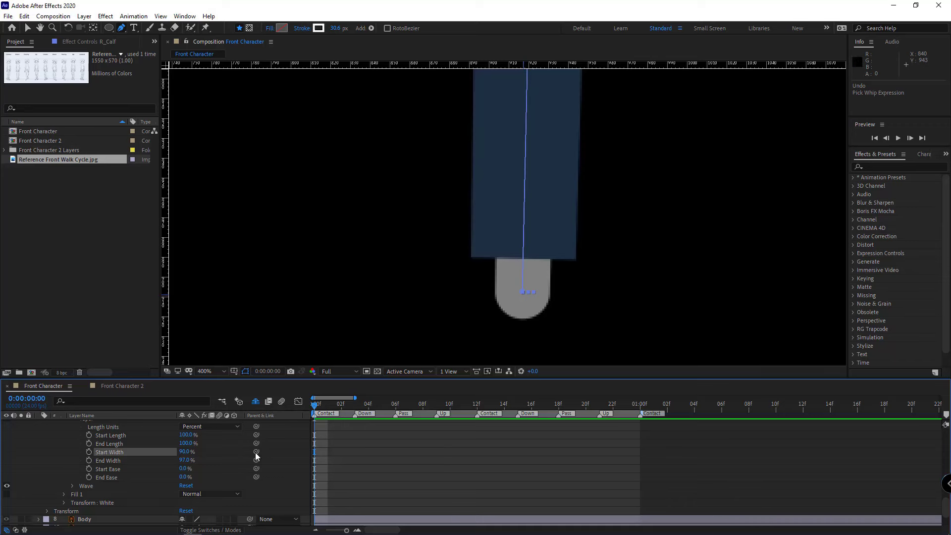
{"action": "mouse_move", "coordinate": [256, 452]}
{"action": "left_mouse_down"}
{"action": "mouse_move", "coordinate": [141, 426]}
{"action": "mouse_move", "coordinate": [115, 479]}
{"action": "mouse_move", "coordinate": [113, 471]}
{"action": "left_mouse_up"}
{"action": "scroll", "coordinate": [165, 477], "scroll_direction": "down", "scroll_amount": 3}
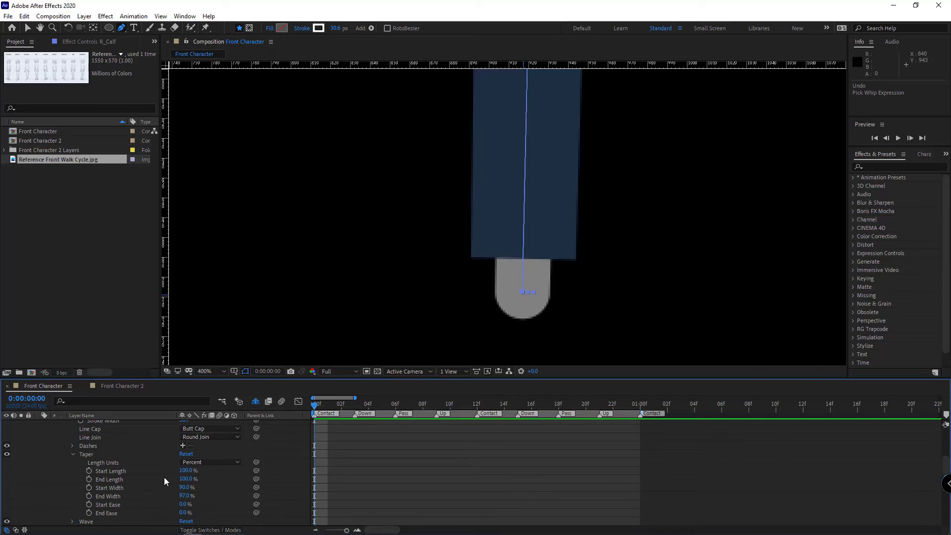
Step: Keyframe the Blue stroke's taper Start Width at the first frame and reveal only R_Calf's keyframed properties
{"action": "left_click", "coordinate": [108, 488]}
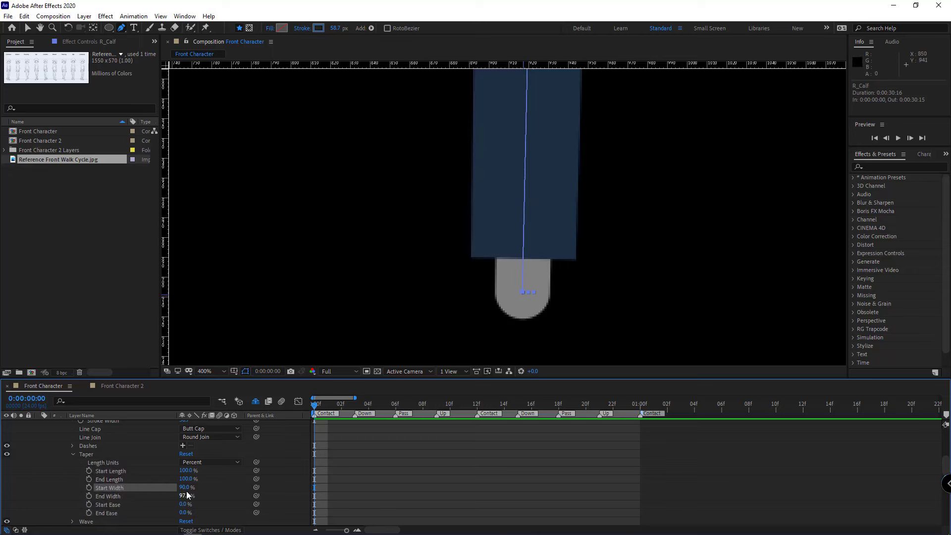
{"action": "left_click_drag", "start_coordinate": [187, 488], "coordinate": [166, 484]}
{"action": "key", "text": "ctrl+z"}
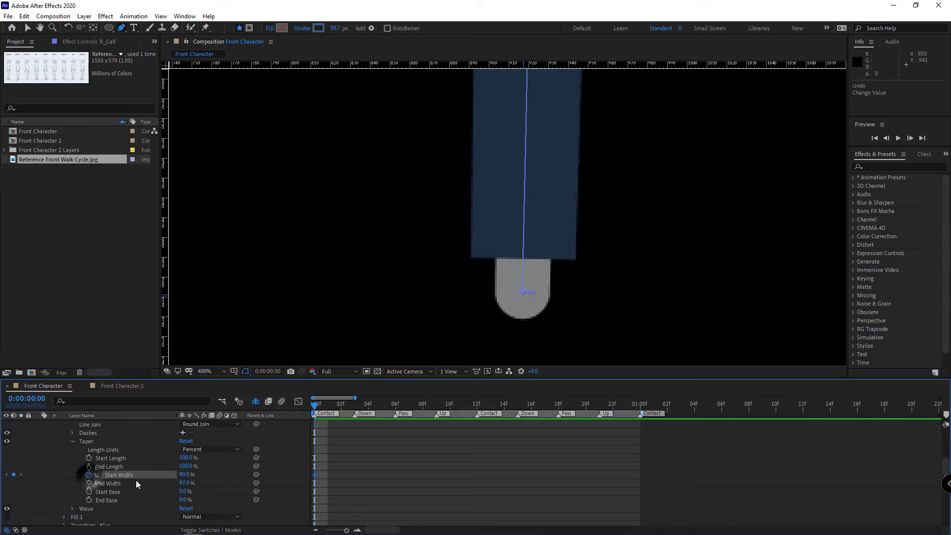
{"action": "key", "text": "u"}
{"action": "key", "text": "u"}
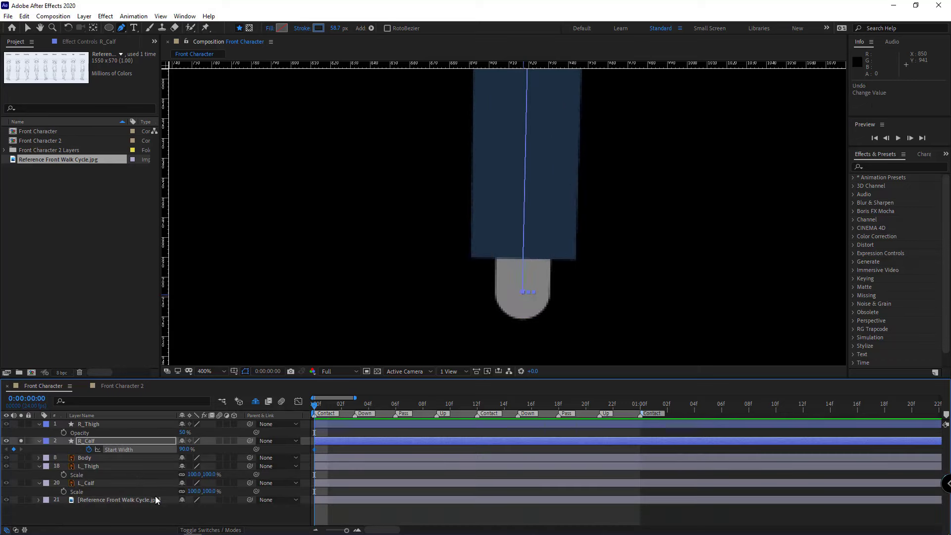
Step: Solo R_Thigh together with R_Calf and set the opacity of both layers to 100%
{"action": "scroll", "coordinate": [511, 260], "scroll_direction": "down", "scroll_amount": 2}
{"action": "left_click_drag", "start_coordinate": [531, 195], "coordinate": [521, 264]}
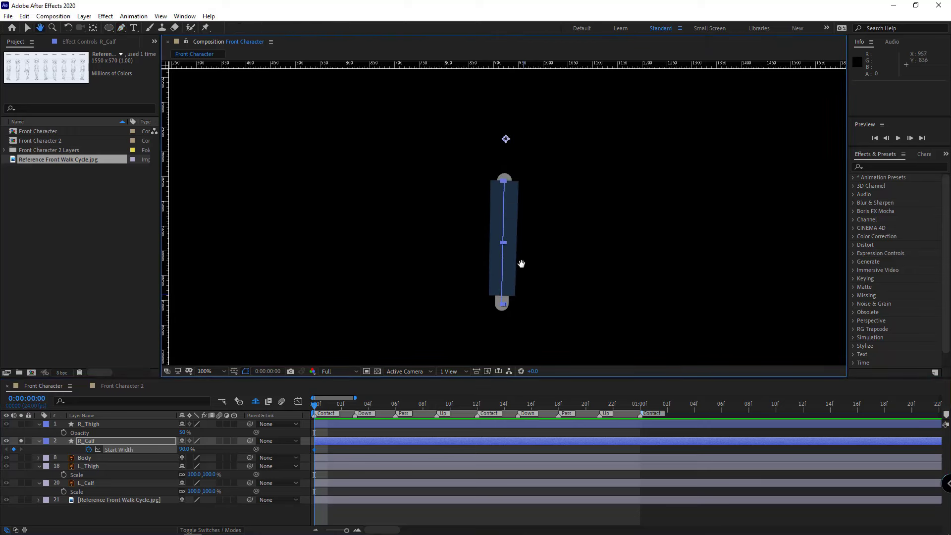
{"action": "key", "text": "v"}
{"action": "left_click", "coordinate": [21, 424]}
{"action": "left_click", "coordinate": [105, 425]}
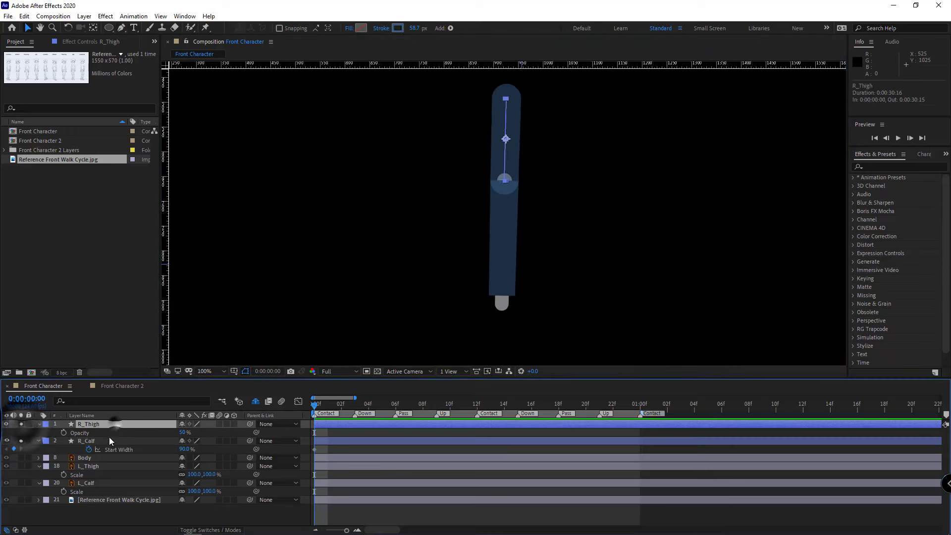
{"action": "left_click", "coordinate": [111, 441], "text": "shift"}
{"action": "key", "text": "t"}
{"action": "key", "text": "t"}
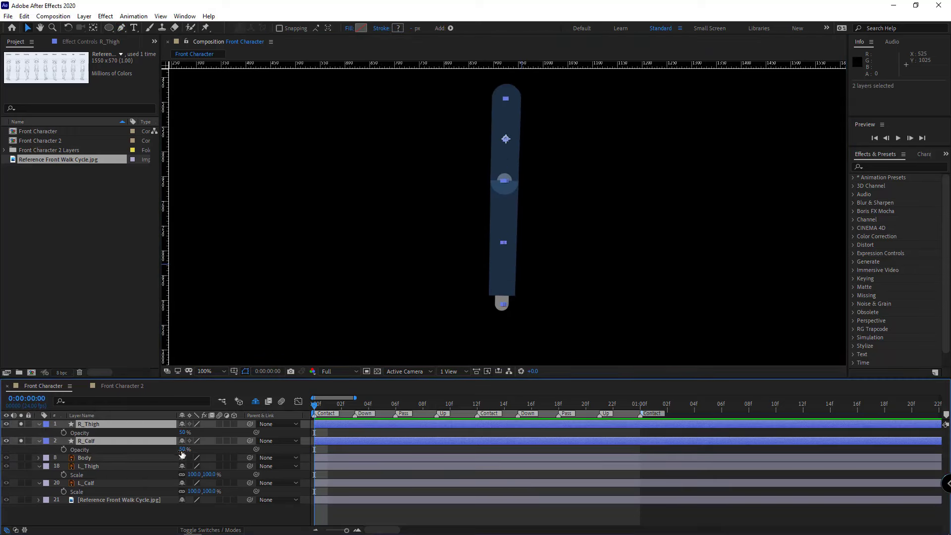
{"action": "left_click_drag", "start_coordinate": [183, 450], "coordinate": [213, 450]}
Step: Try moving the ankle point of R_Calf's path up to one side and undo the move
{"action": "left_click", "coordinate": [99, 440]}
{"action": "key", "text": "g"}
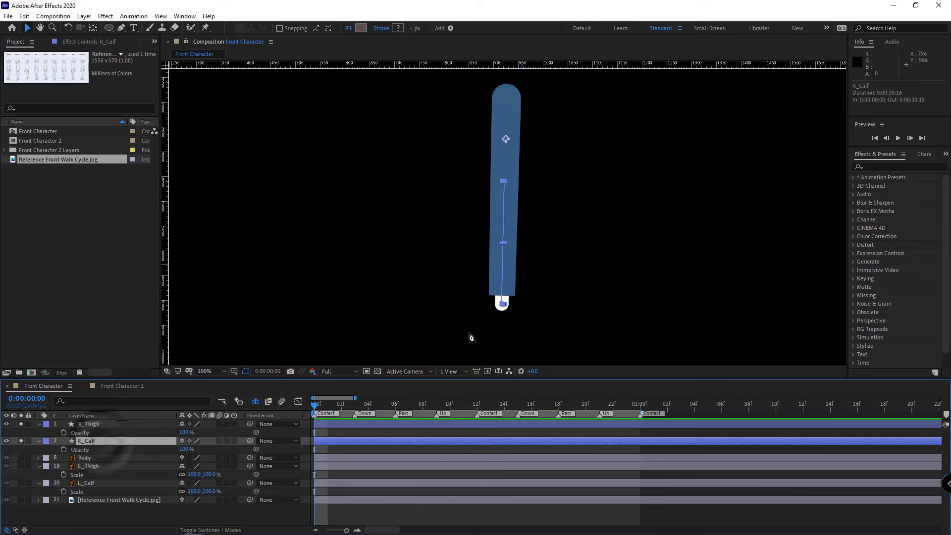
{"action": "left_click_drag", "start_coordinate": [503, 303], "coordinate": [563, 202]}
{"action": "key", "text": "ctrl+z"}
Step: Expand R_Thigh's contents down to Path 1 inside Shape 1 and select its Path property
{"action": "key", "text": "v"}
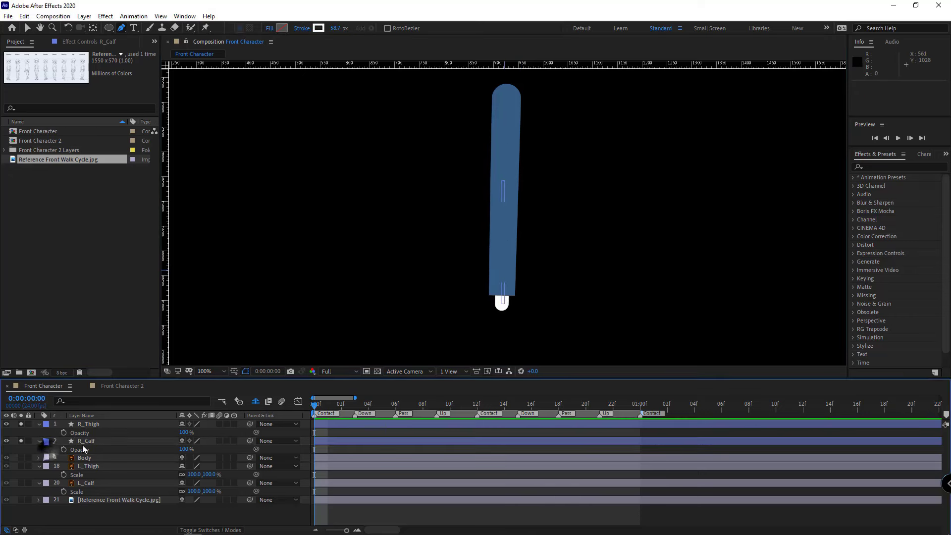
{"action": "left_click", "coordinate": [520, 134]}
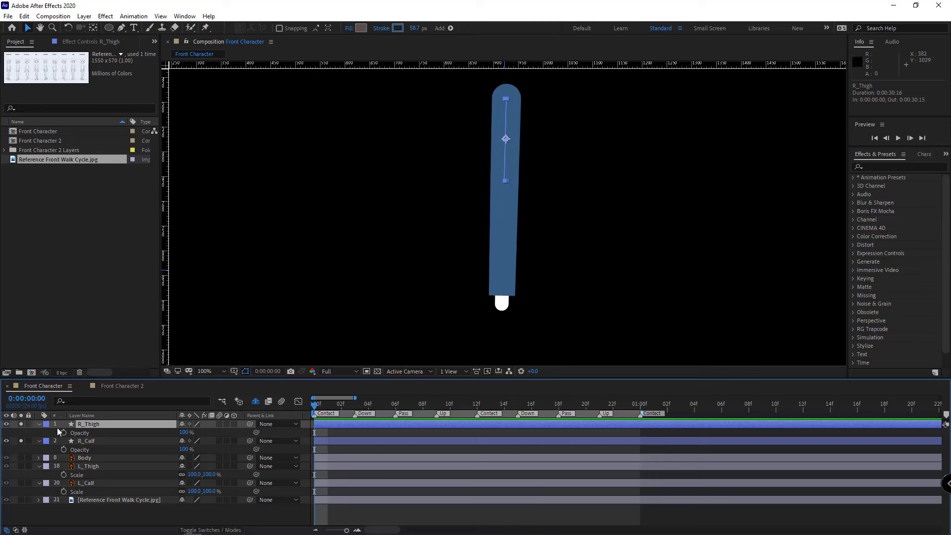
{"action": "left_click", "coordinate": [40, 424]}
{"action": "left_click", "coordinate": [39, 424]}
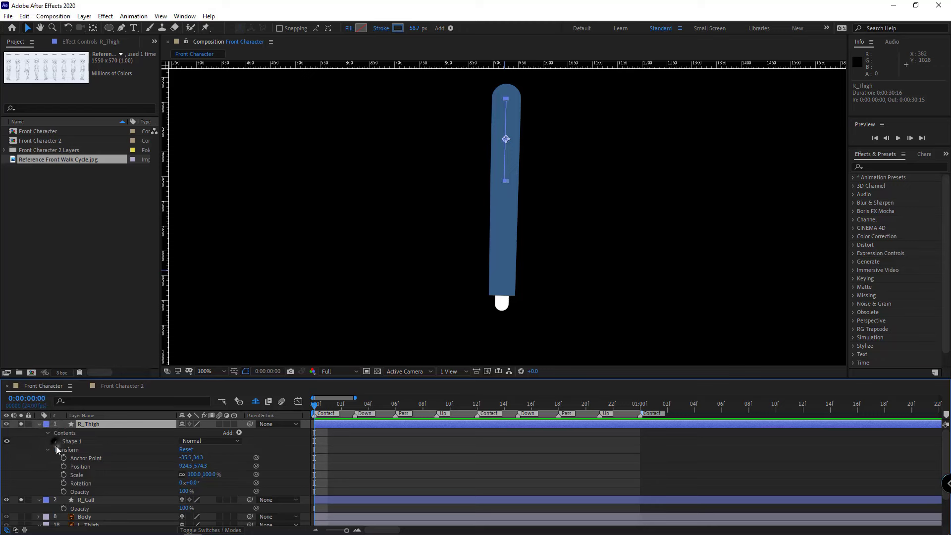
{"action": "left_click", "coordinate": [55, 441]}
{"action": "left_click", "coordinate": [63, 450]}
{"action": "left_click", "coordinate": [97, 459]}
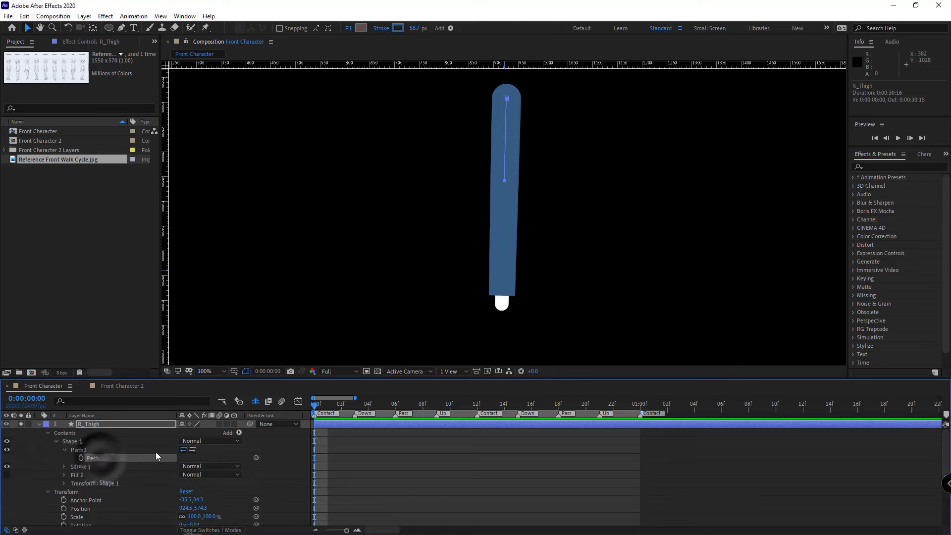
Step: Create control nulls for R_Thigh's path points with Create Nulls From Paths, using Points Follow Nulls
{"action": "left_click", "coordinate": [185, 16]}
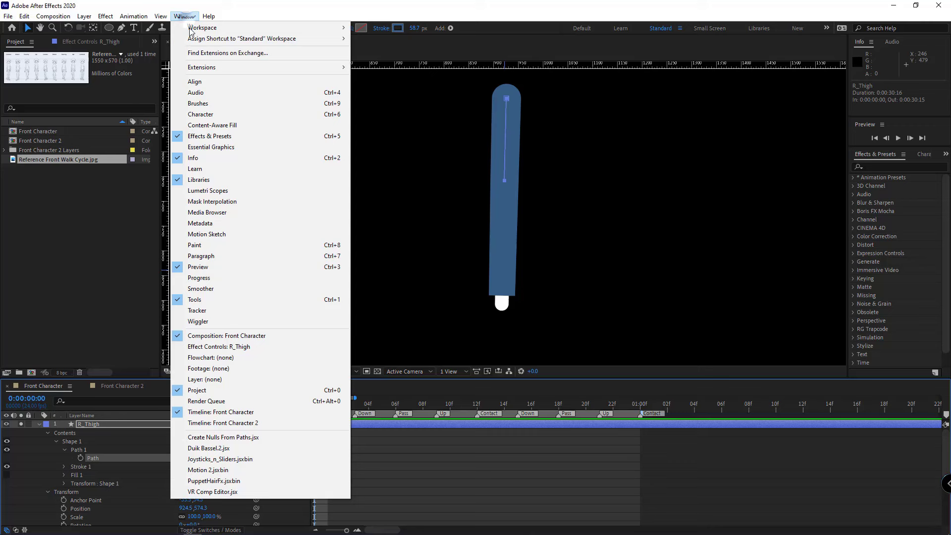
{"action": "left_click", "coordinate": [200, 439]}
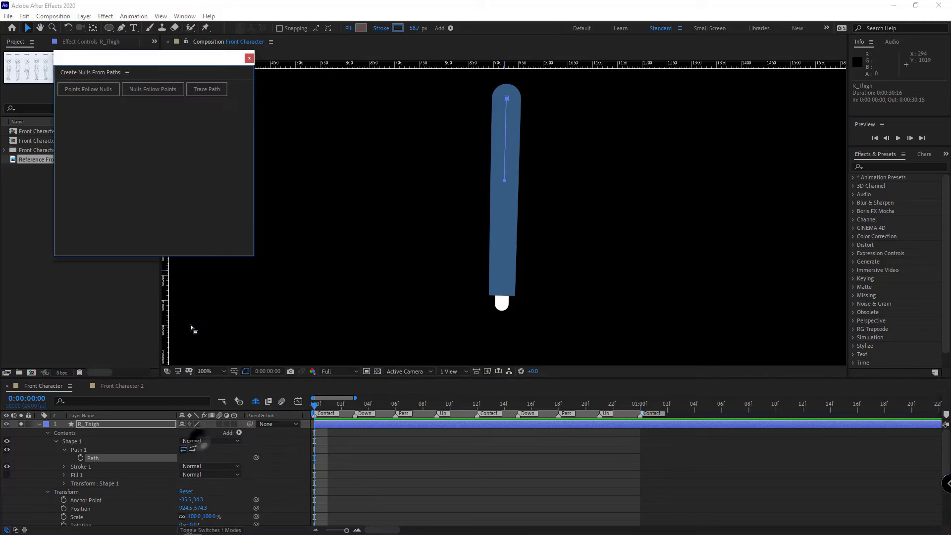
{"action": "left_click", "coordinate": [87, 91]}
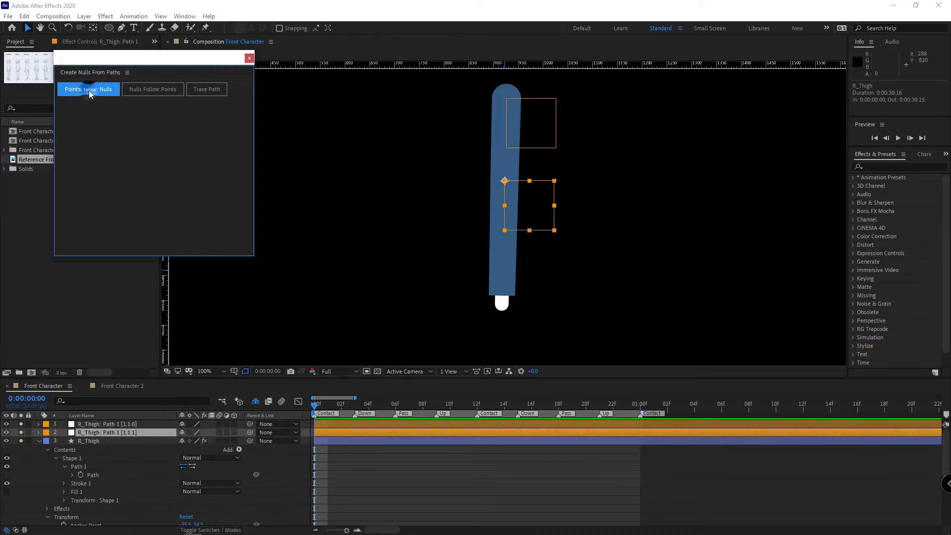
Step: Try moving the two new thigh nulls individually and undo the moves
{"action": "left_click", "coordinate": [122, 424]}
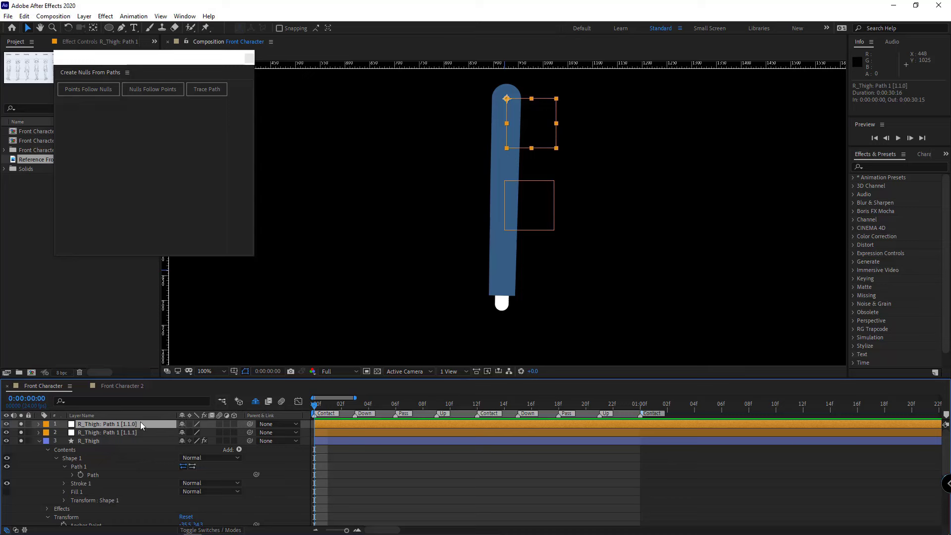
{"action": "left_click", "coordinate": [119, 435]}
{"action": "left_click", "coordinate": [120, 427]}
{"action": "left_click", "coordinate": [534, 204]}
{"action": "left_click_drag", "start_coordinate": [533, 196], "coordinate": [474, 187]}
{"action": "key", "text": "ctrl+z"}
{"action": "left_click_drag", "start_coordinate": [535, 124], "coordinate": [510, 137]}
{"action": "key", "text": "ctrl+z"}
Step: Scale both R_Thigh path nulls to 30%
{"action": "left_click", "coordinate": [100, 432], "text": "shift"}
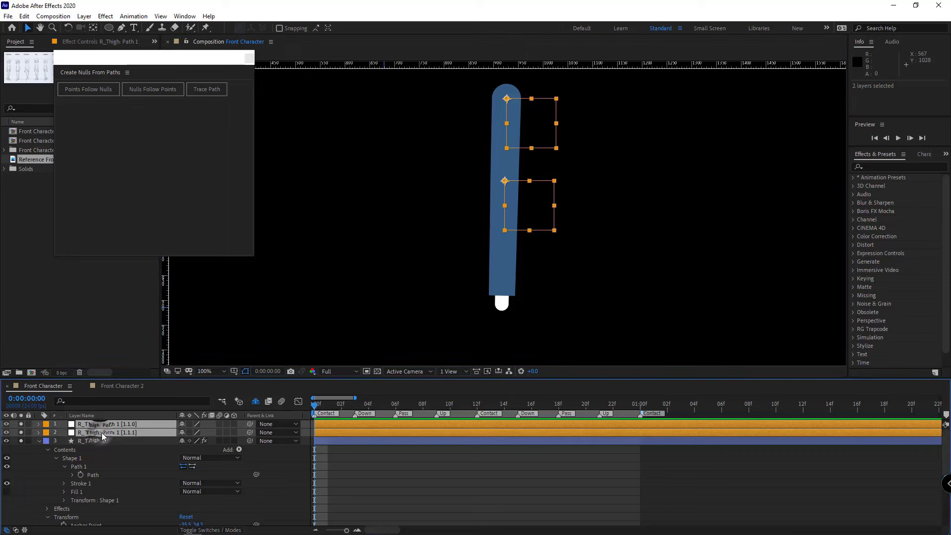
{"action": "key", "text": "s"}
{"action": "left_click", "coordinate": [194, 432]}
{"action": "type", "text": "30"}
{"action": "key", "text": "Return"}
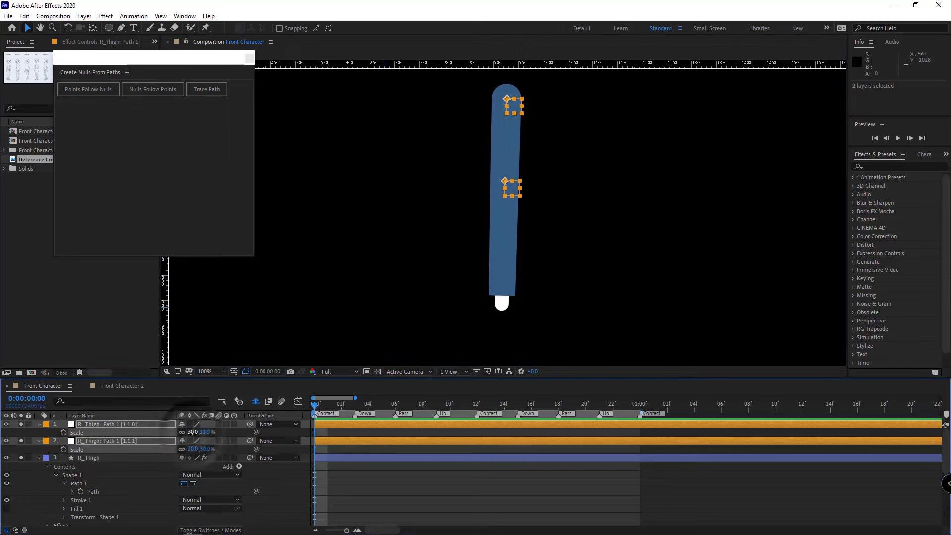
{"action": "key", "text": "s"}
{"action": "left_click", "coordinate": [87, 448]}
Step: Rename the two thigh path nulls R_Thigh 1 for the upper one and R_Thigh 2 for the knee
{"action": "left_click", "coordinate": [96, 424]}
{"action": "key", "text": "Return"}
{"action": "key", "text": "BackSpace"}
{"action": "key", "text": "BackSpace"}
{"action": "key", "text": "BackSpace"}
{"action": "key", "text": "BackSpace"}
{"action": "key", "text": "BackSpace"}
{"action": "key", "text": "BackSpace"}
{"action": "key", "text": "BackSpace"}
{"action": "key", "text": "BackSpace"}
{"action": "key", "text": "BackSpace"}
{"action": "key", "text": "BackSpace"}
{"action": "key", "text": "BackSpace"}
{"action": "key", "text": "BackSpace"}
{"action": "key", "text": "BackSpace"}
{"action": "key", "text": "BackSpace"}
{"action": "key", "text": "BackSpace"}
{"action": "key", "text": "BackSpace"}
{"action": "left_click", "coordinate": [103, 433]}
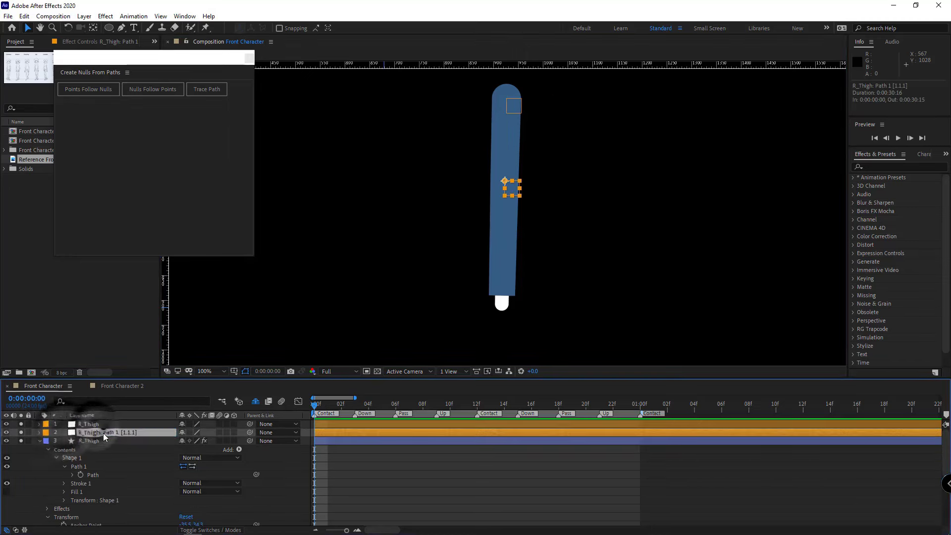
{"action": "key", "text": "Return"}
{"action": "key", "text": "BackSpace"}
{"action": "key", "text": "BackSpace"}
{"action": "key", "text": "BackSpace"}
{"action": "key", "text": "BackSpace"}
{"action": "key", "text": "BackSpace"}
{"action": "key", "text": "BackSpace"}
{"action": "key", "text": "BackSpace"}
{"action": "key", "text": "BackSpace"}
{"action": "key", "text": "BackSpace"}
{"action": "key", "text": "BackSpace"}
{"action": "key", "text": "BackSpace"}
{"action": "key", "text": "BackSpace"}
{"action": "key", "text": "BackSpace"}
{"action": "key", "text": "BackSpace"}
{"action": "key", "text": "BackSpace"}
{"action": "key", "text": "BackSpace"}
{"action": "left_click", "coordinate": [101, 424]}
{"action": "key", "text": "Return"}
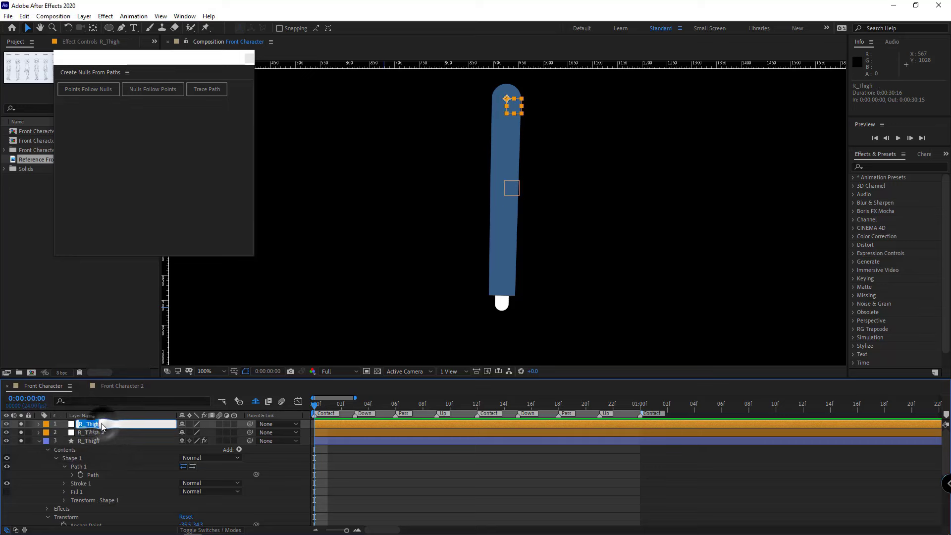
{"action": "type", "text": "1"}
{"action": "key", "text": "Return"}
Step: Create control nulls for the points of R_Calf's Blue Path 1 with Points Follow Nulls
{"action": "left_click", "coordinate": [39, 441]}
{"action": "left_click", "coordinate": [37, 449]}
{"action": "double_click", "coordinate": [38, 450]}
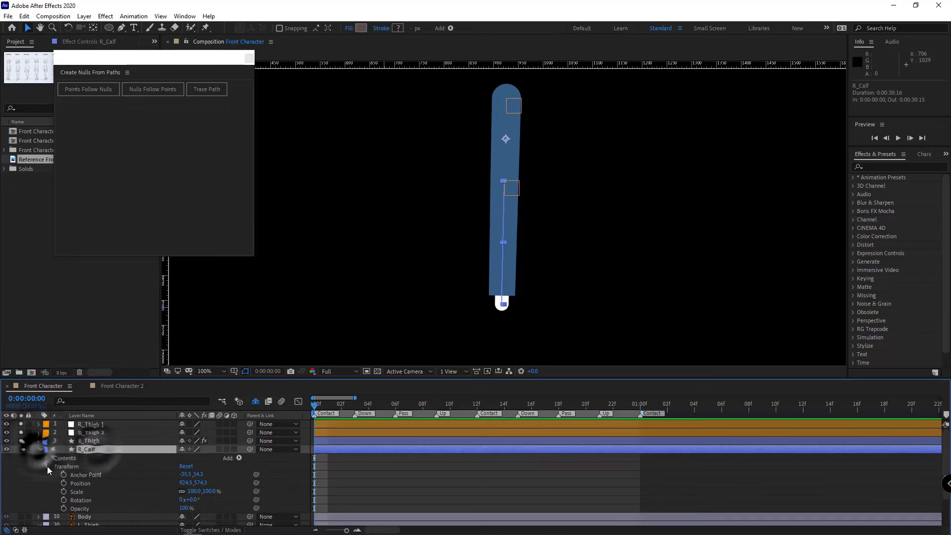
{"action": "left_click", "coordinate": [48, 466]}
{"action": "left_click", "coordinate": [48, 458]}
{"action": "left_click", "coordinate": [55, 467]}
{"action": "left_click", "coordinate": [65, 475]}
{"action": "left_click", "coordinate": [92, 483]}
{"action": "left_click", "coordinate": [89, 89]}
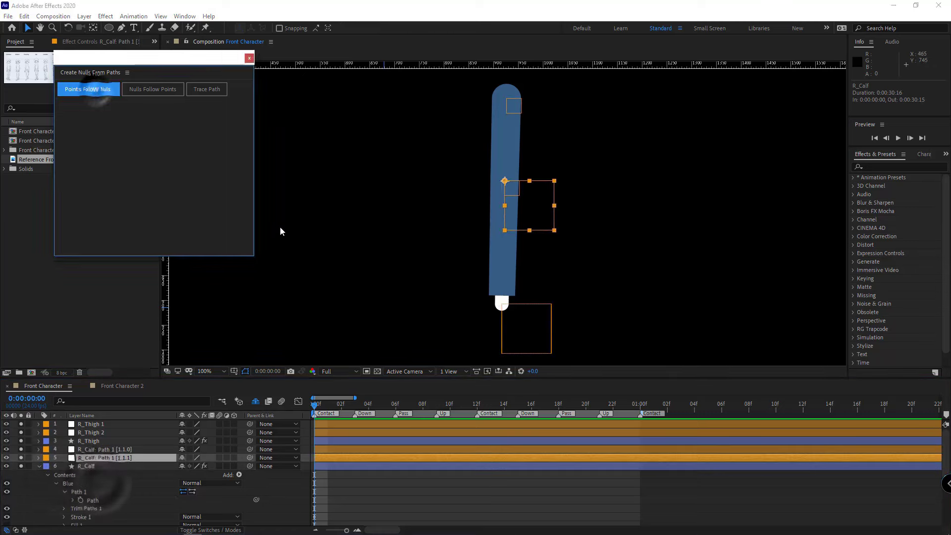
Step: Place the calf's knee null above its ankle null in the layer order and rename them R_Calf 1 and R_Calf 2
{"action": "left_click", "coordinate": [119, 451]}
{"action": "left_click", "coordinate": [118, 456]}
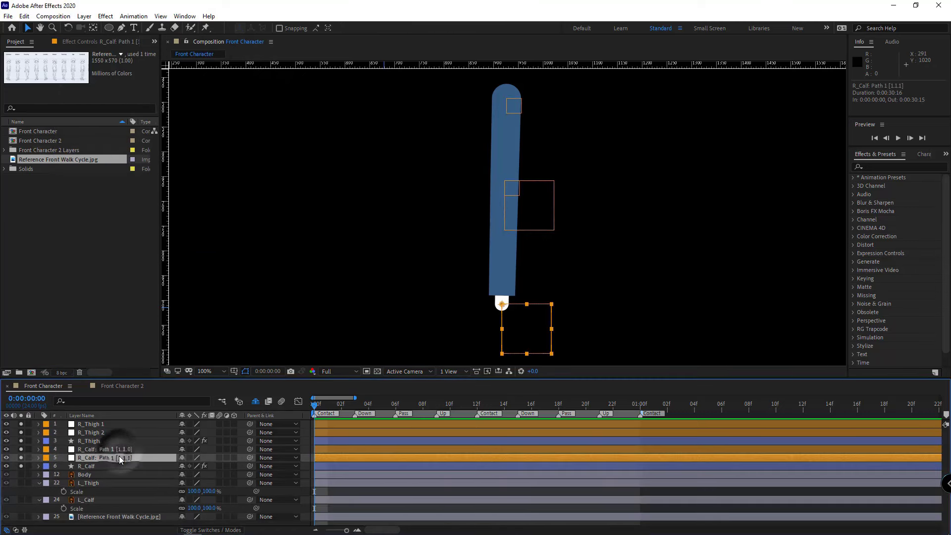
{"action": "left_click_drag", "start_coordinate": [119, 456], "coordinate": [124, 449]}
{"action": "key", "text": "Return"}
{"action": "type", "text": "R_Calf 1"}
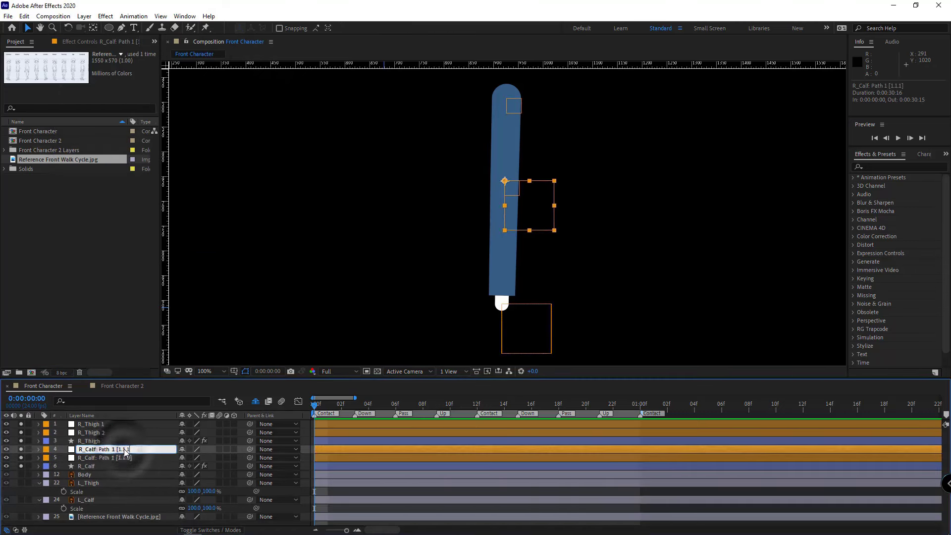
{"action": "left_click", "coordinate": [123, 458]}
{"action": "key", "text": "Return"}
{"action": "type", "text": "R_Calf 2"}
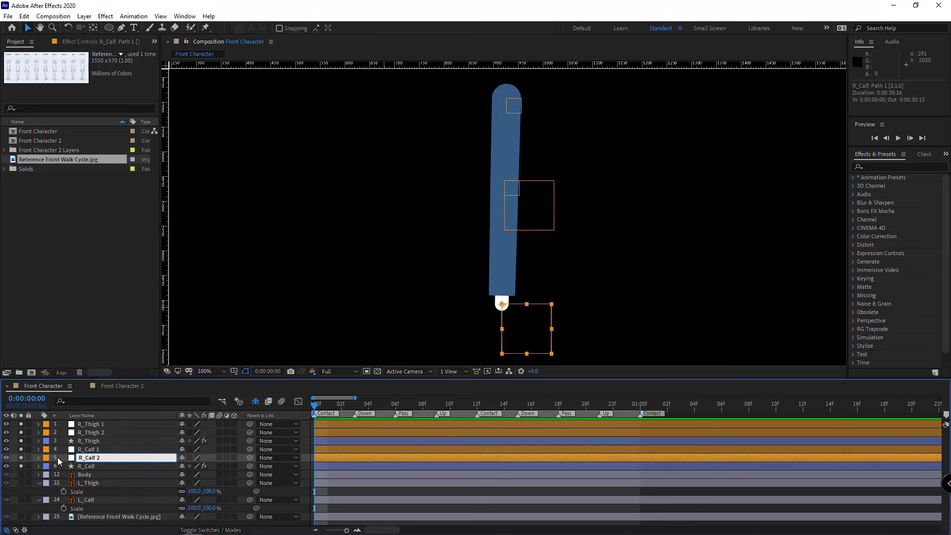
{"action": "key", "text": "Return"}
{"action": "key", "text": "F2"}
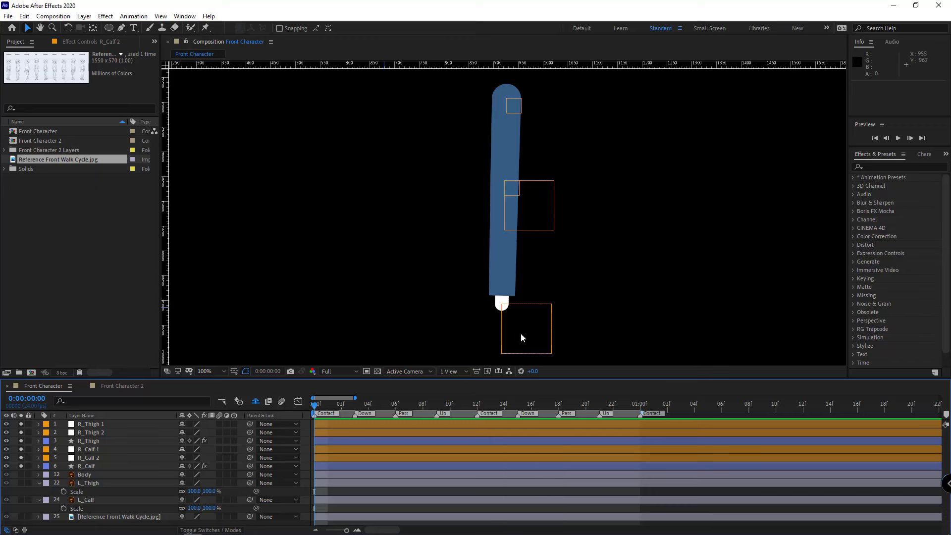
Step: Try bending the calf by moving the R_Calf 2 ankle null up to one side and undo the moves
{"action": "left_click_drag", "start_coordinate": [521, 338], "coordinate": [483, 299]}
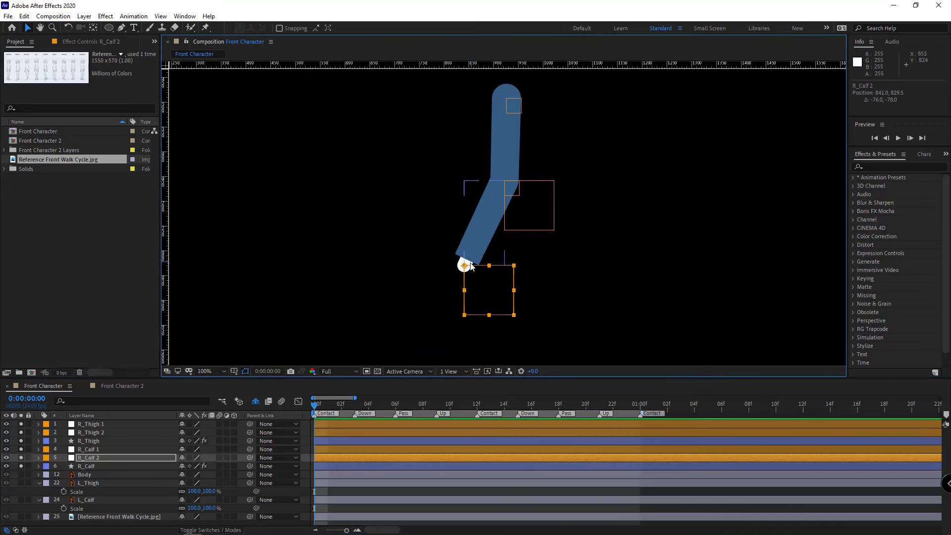
{"action": "left_click_drag", "start_coordinate": [471, 266], "coordinate": [460, 255]}
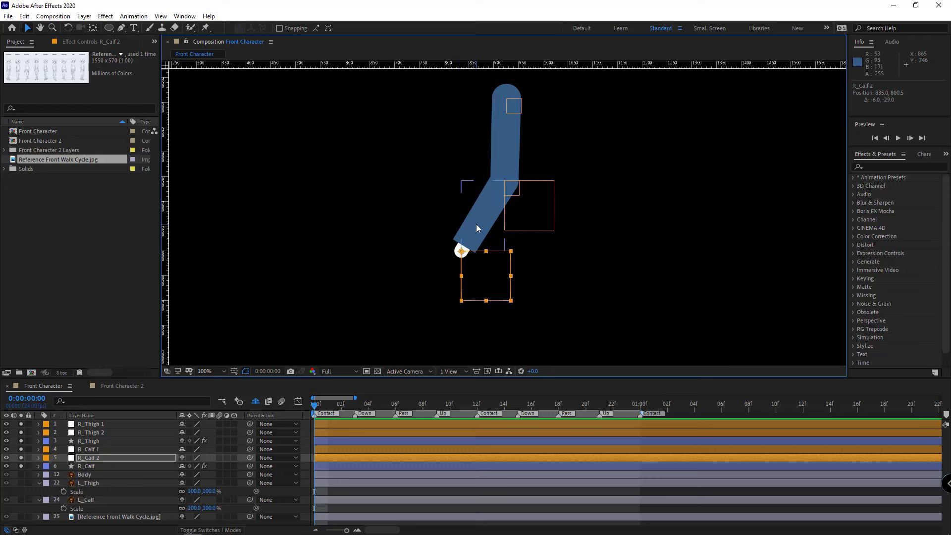
{"action": "key", "text": "ctrl+z"}
{"action": "key", "text": "ctrl+z"}
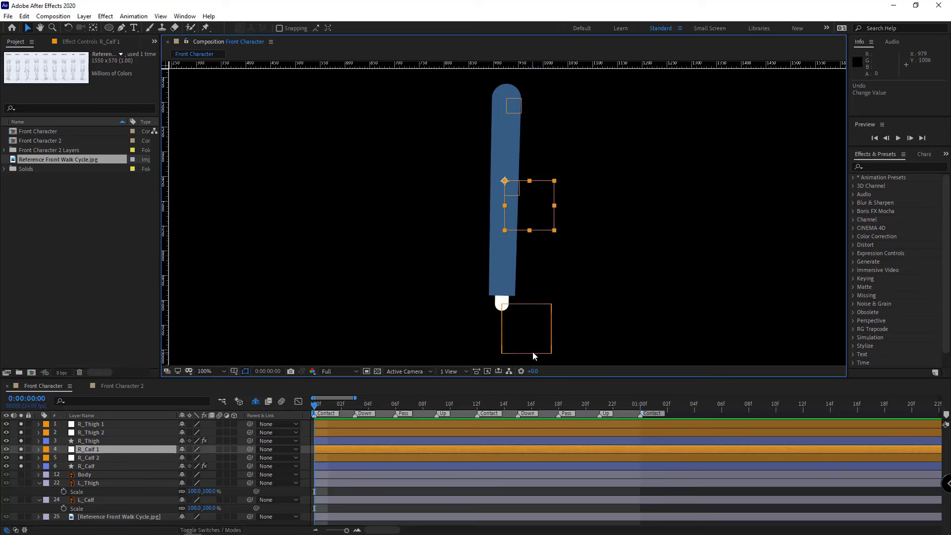
Step: Scale the R_Calf 1 and R_Calf 2 nulls to 30%
{"action": "left_click", "coordinate": [534, 354]}
{"action": "left_click", "coordinate": [89, 451], "text": "ctrl"}
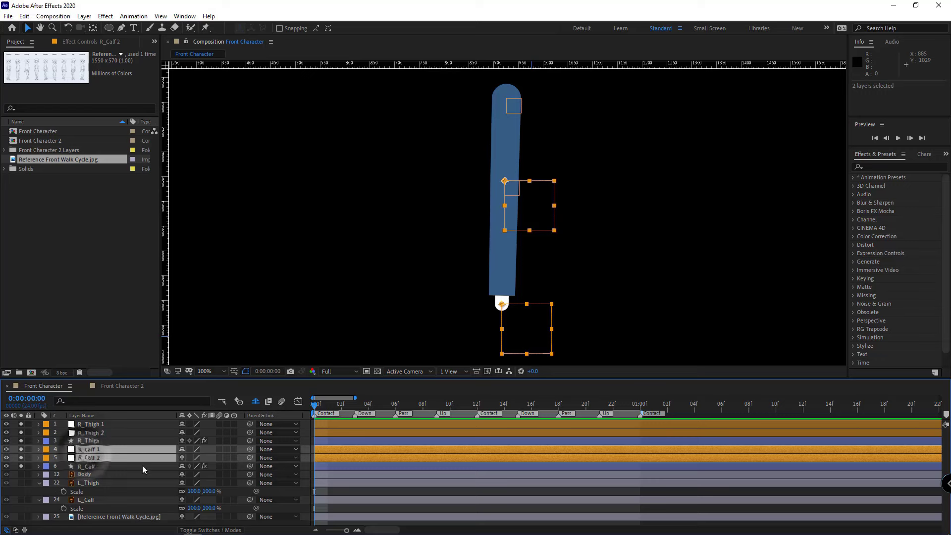
{"action": "key", "text": "s"}
{"action": "left_click", "coordinate": [193, 457]}
{"action": "type", "text": "30"}
{"action": "key", "text": "Return"}
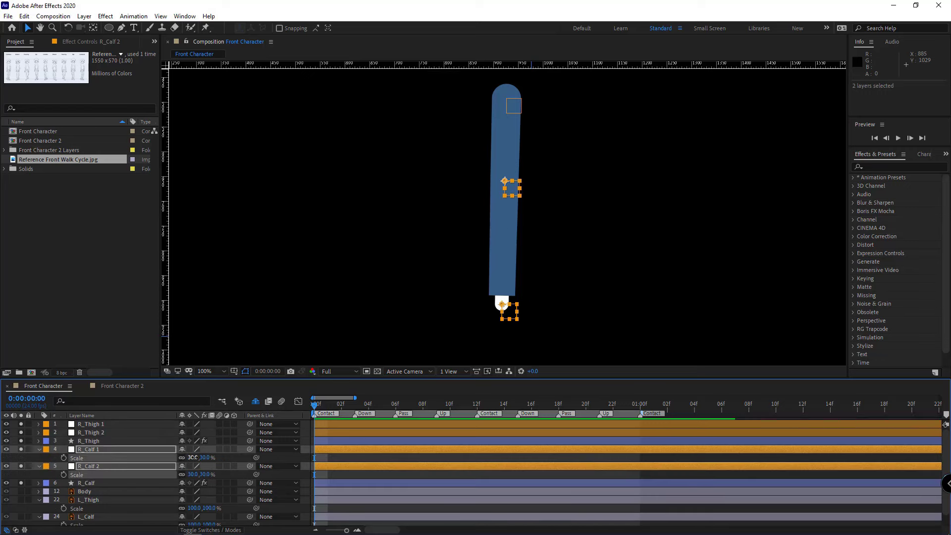
Step: Parent the R_Calf 1 null to R_Thigh 2, and make R_Calf 1 invisible and shy
{"action": "left_click", "coordinate": [513, 187]}
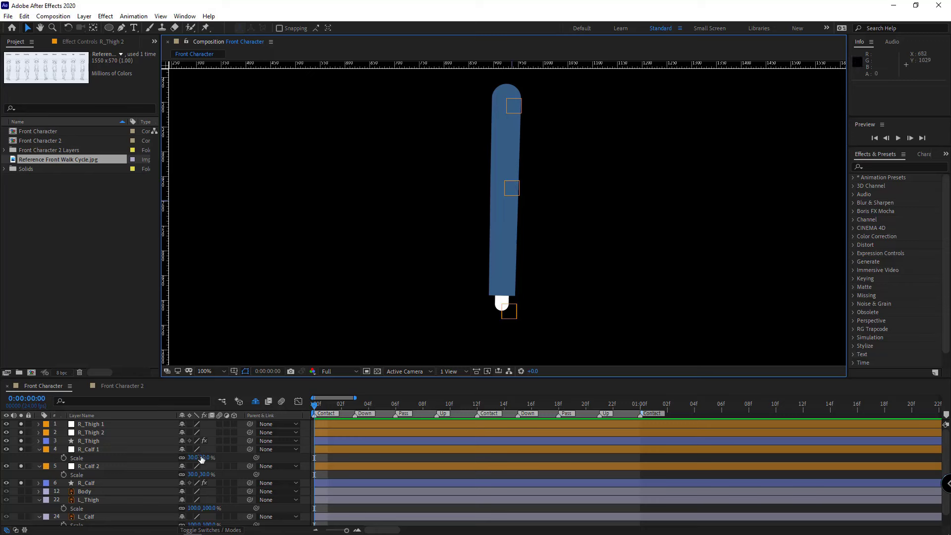
{"action": "left_click", "coordinate": [87, 449]}
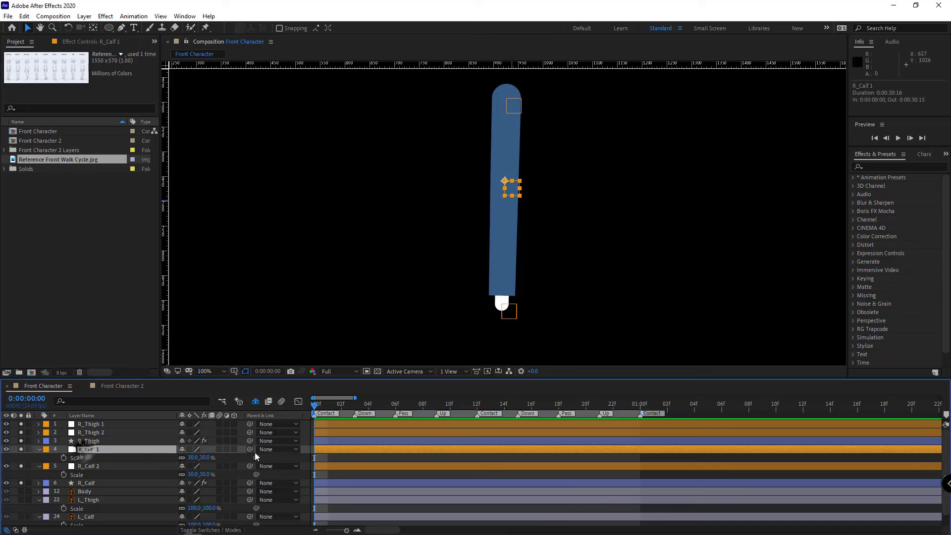
{"action": "left_click_drag", "start_coordinate": [251, 450], "coordinate": [77, 433]}
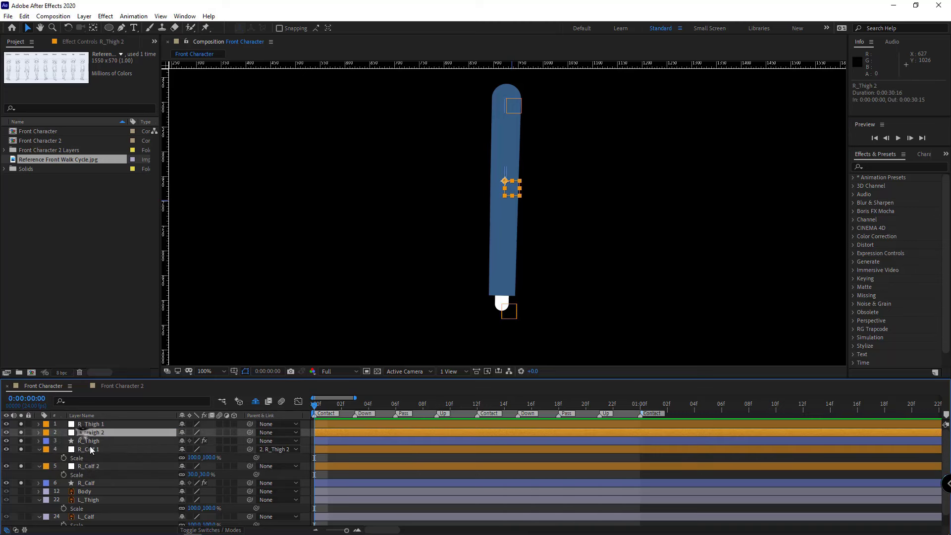
{"action": "left_click", "coordinate": [5, 449]}
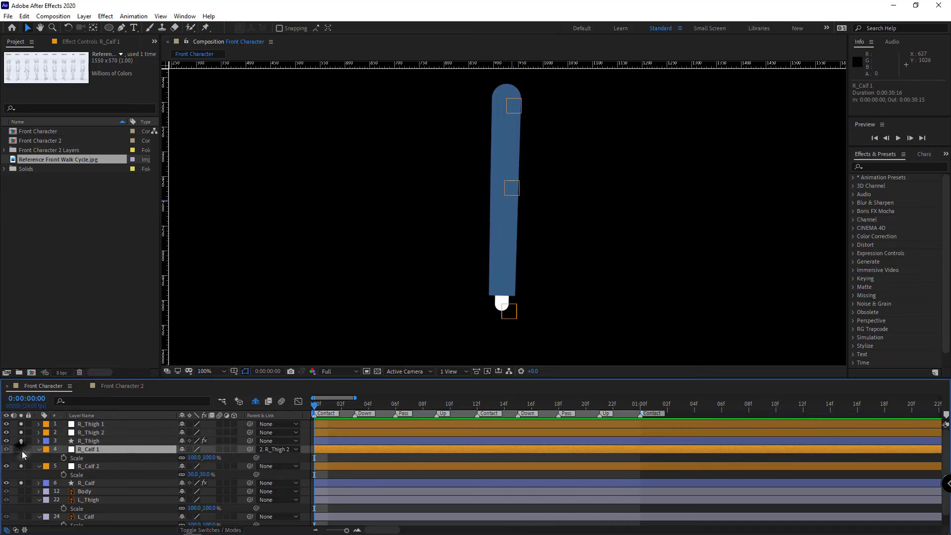
{"action": "left_click", "coordinate": [182, 450]}
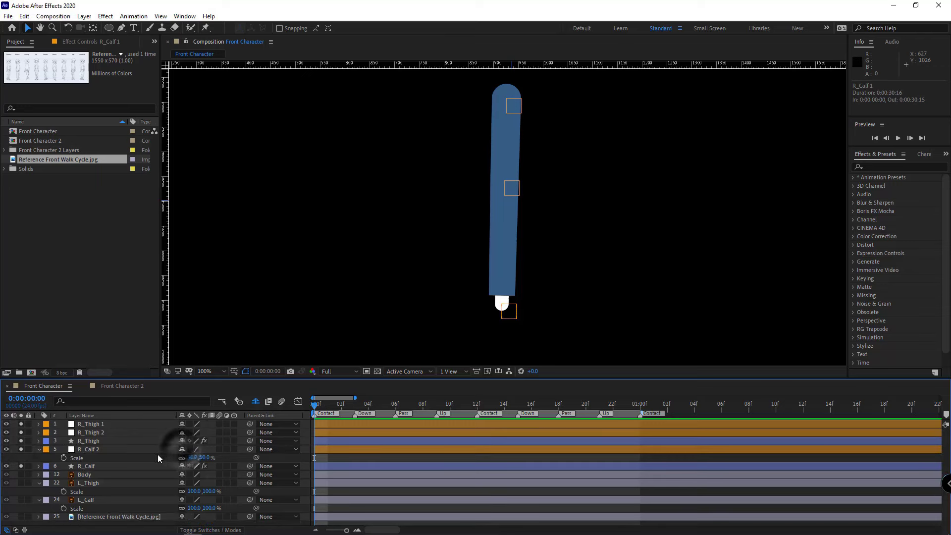
Step: Try bending the knee by moving the R_Thigh 2 null and undo the move
{"action": "left_click", "coordinate": [94, 432]}
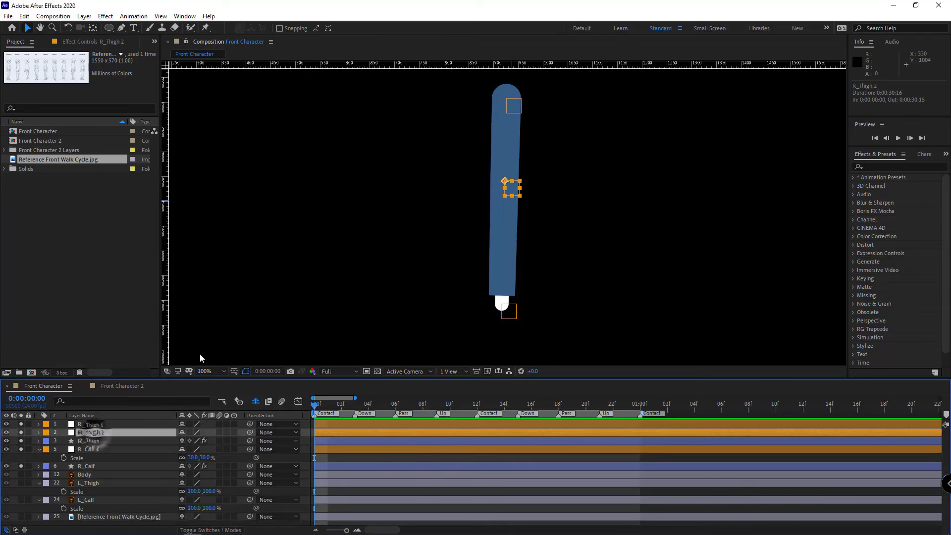
{"action": "left_click_drag", "start_coordinate": [526, 169], "coordinate": [459, 165]}
{"action": "key", "text": "ctrl+z"}
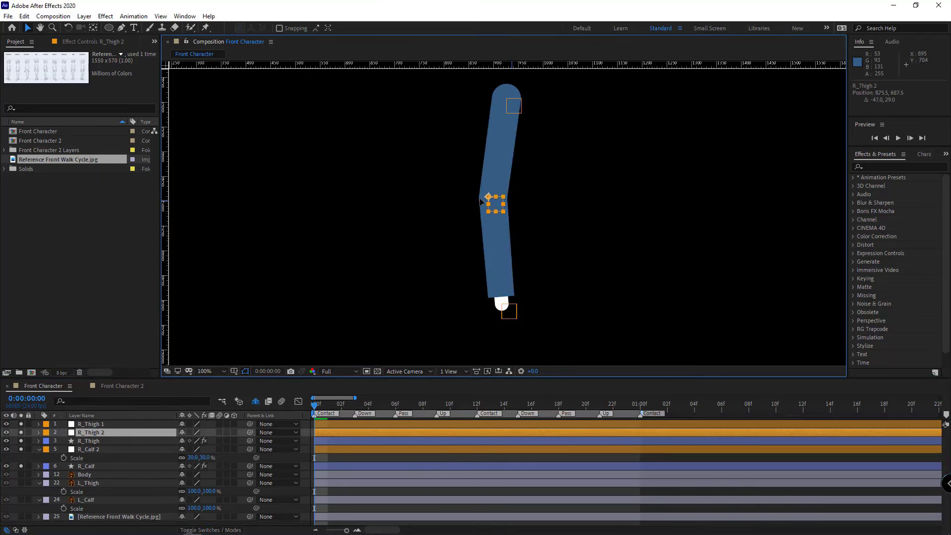
Step: Collapse R_Calf 2 and make the R_Thigh and R_Calf shape layers shy
{"action": "left_click", "coordinate": [39, 449]}
{"action": "left_click", "coordinate": [89, 442]}
{"action": "left_click", "coordinate": [93, 457], "text": "ctrl"}
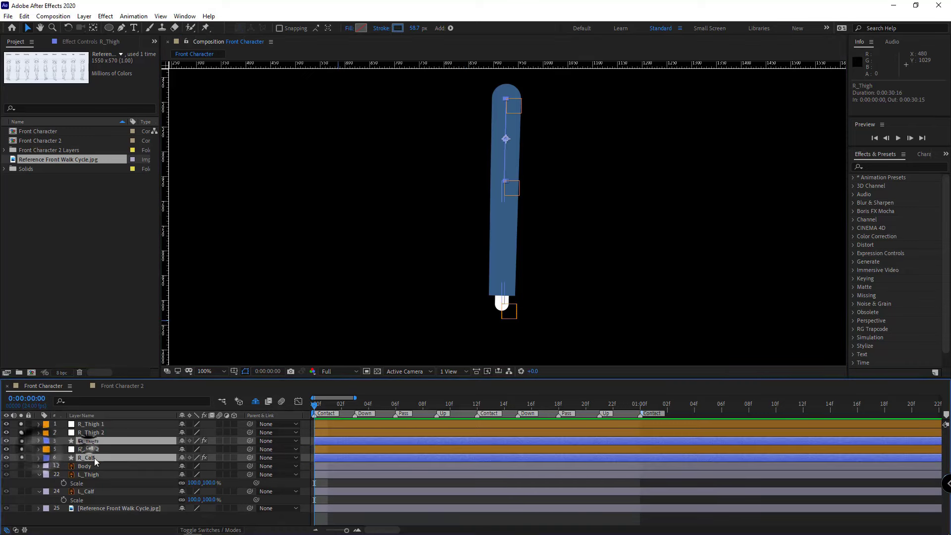
{"action": "left_click", "coordinate": [182, 441]}
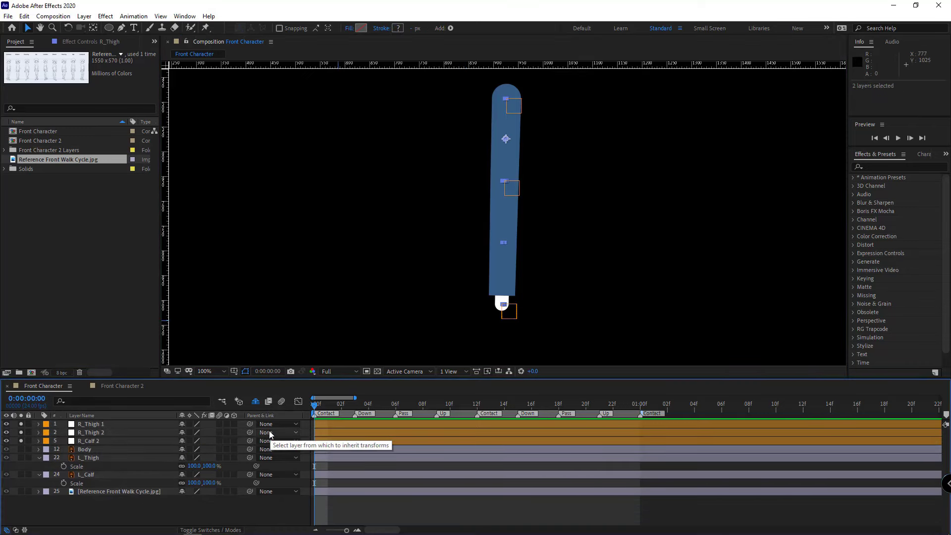
Step: Solo the Body layer so it shows with the right leg, and display its opacity property
{"action": "left_click", "coordinate": [21, 451]}
{"action": "left_click", "coordinate": [96, 450]}
{"action": "key", "text": "t"}
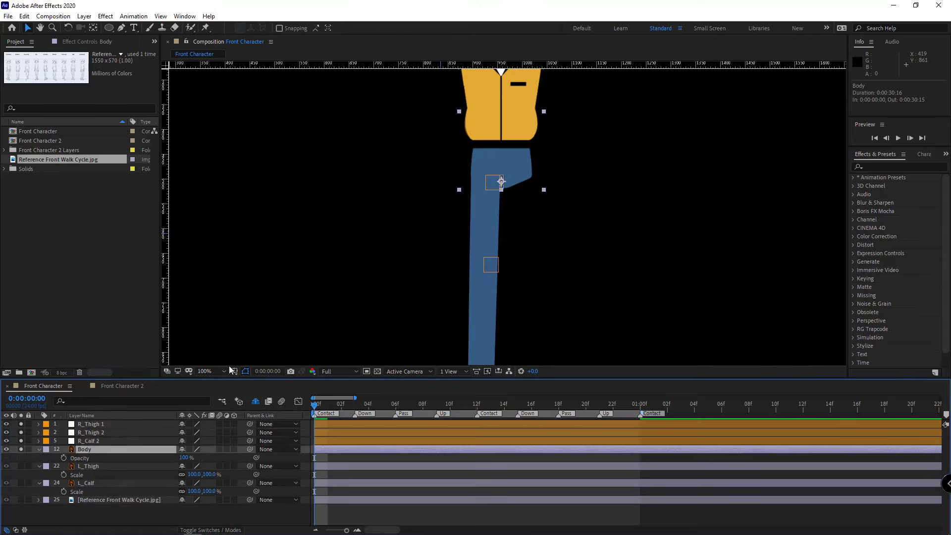
{"action": "left_click_drag", "start_coordinate": [183, 460], "coordinate": [332, 462]}
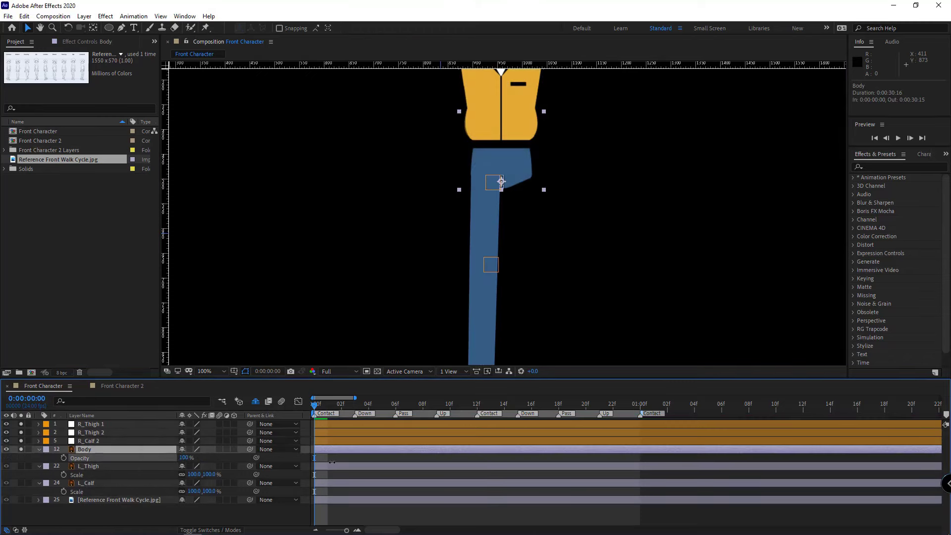
Step: Parent the R_Thigh 2 null to R_Thigh 1, and parent R_Thigh 1 to the Body layer
{"action": "left_click", "coordinate": [124, 429]}
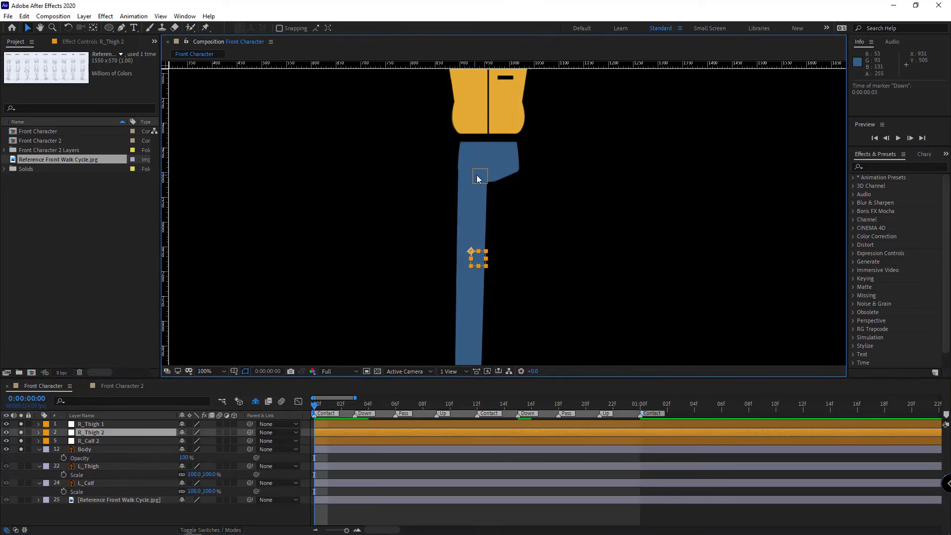
{"action": "left_click_drag", "start_coordinate": [250, 432], "coordinate": [96, 423]}
{"action": "left_click", "coordinate": [108, 424]}
{"action": "scroll", "coordinate": [450, 201], "scroll_direction": "up", "scroll_amount": 2}
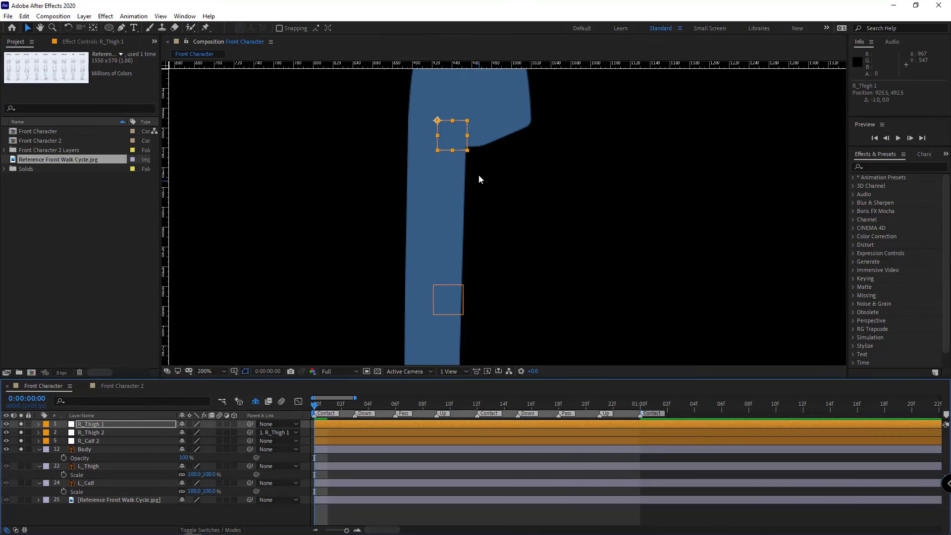
{"action": "key", "text": "Right"}
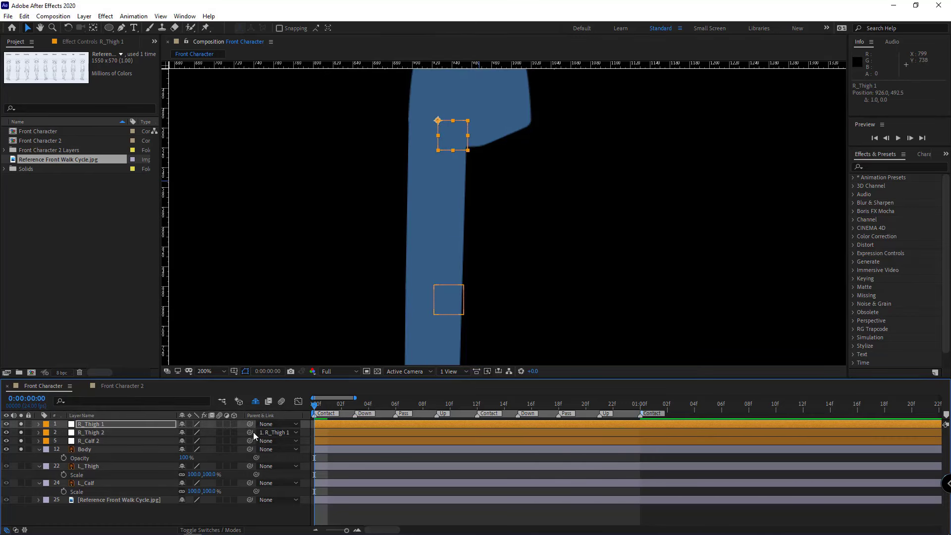
{"action": "left_click_drag", "start_coordinate": [249, 424], "coordinate": [85, 450]}
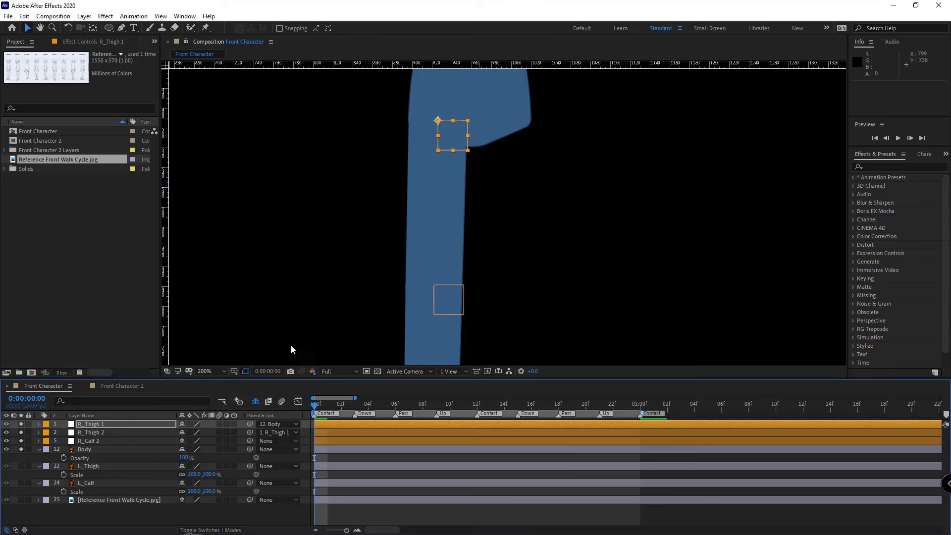
Step: Play the composition from the first frame to check how the right leg follows the body
{"action": "scroll", "coordinate": [462, 265], "scroll_direction": "down", "scroll_amount": 2}
{"action": "scroll", "coordinate": [462, 265], "scroll_direction": "down", "scroll_amount": 2}
{"action": "left_click", "coordinate": [402, 510]}
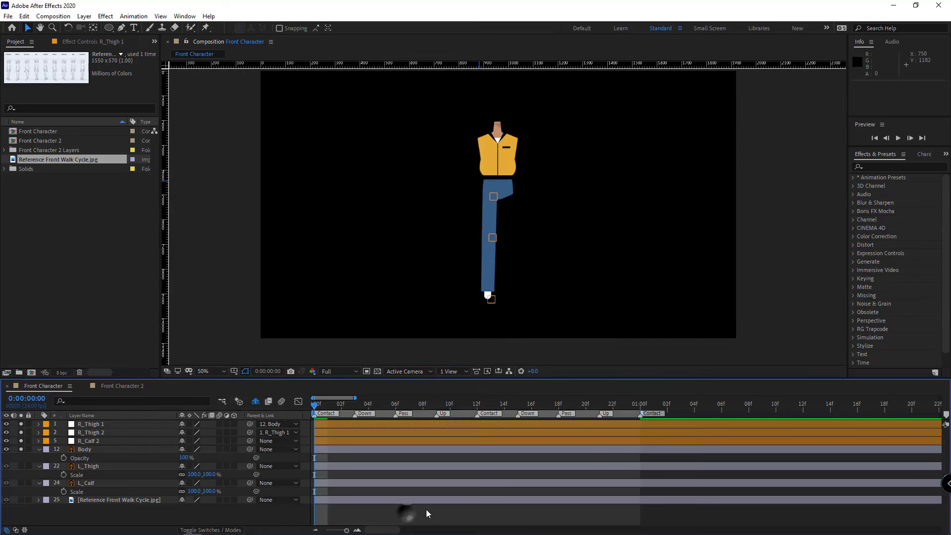
{"action": "key", "text": "h"}
{"action": "key", "text": "space"}
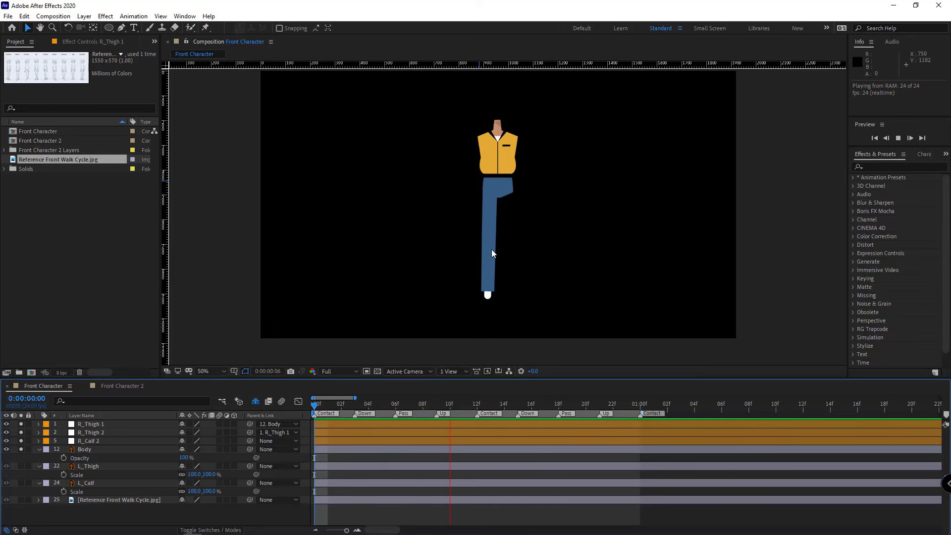
{"action": "key", "text": "space"}
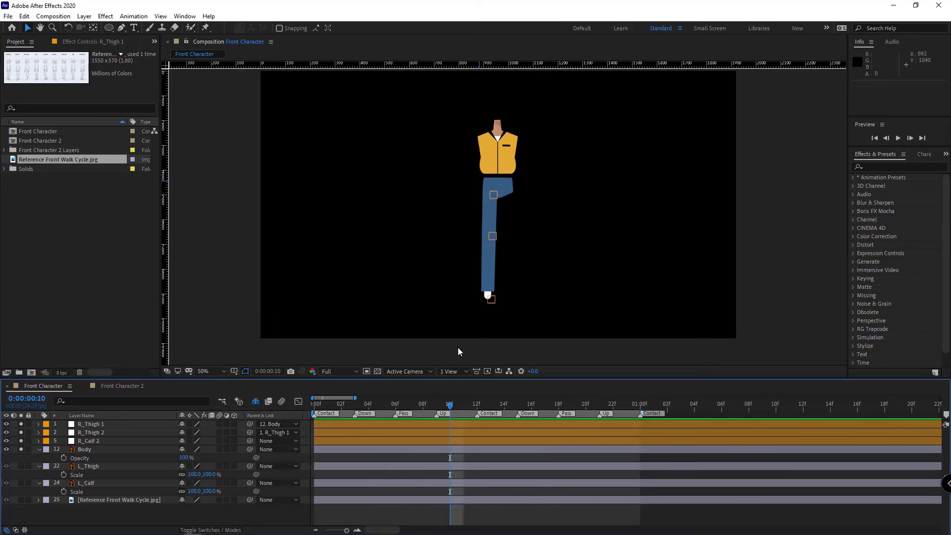
Step: Solo the reference walk cycle image and examine the foot in the Contact, Down and Passing poses
{"action": "left_click", "coordinate": [20, 499]}
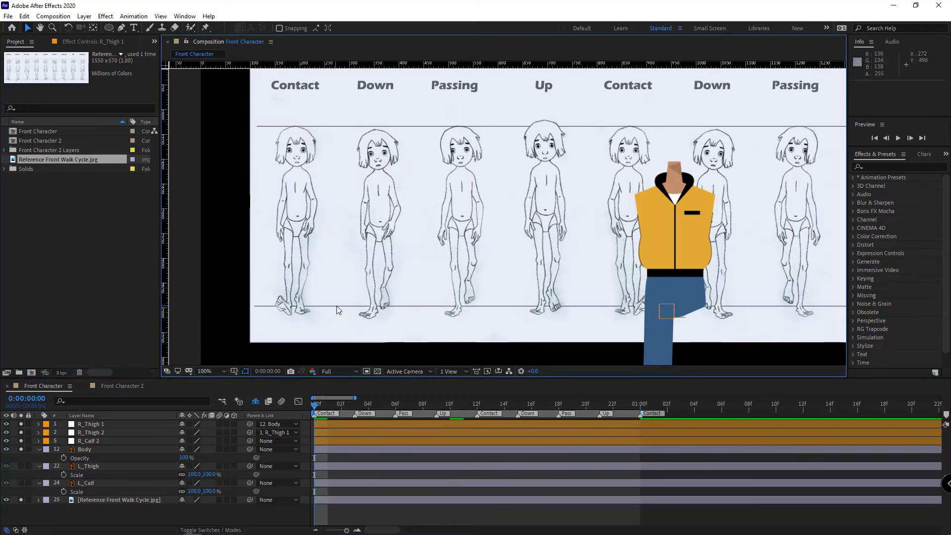
{"action": "left_click_drag", "start_coordinate": [358, 308], "coordinate": [295, 311]}
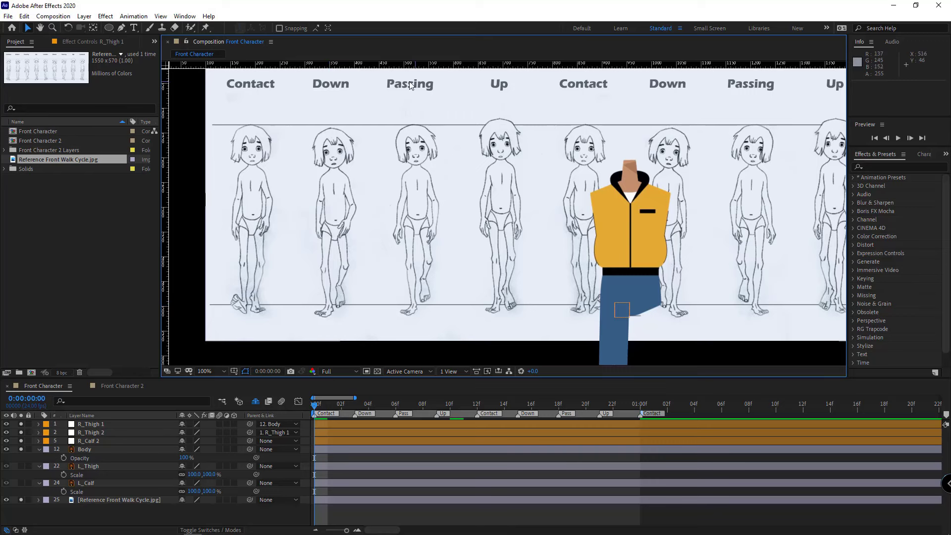
{"action": "left_click_drag", "start_coordinate": [476, 297], "coordinate": [483, 294]}
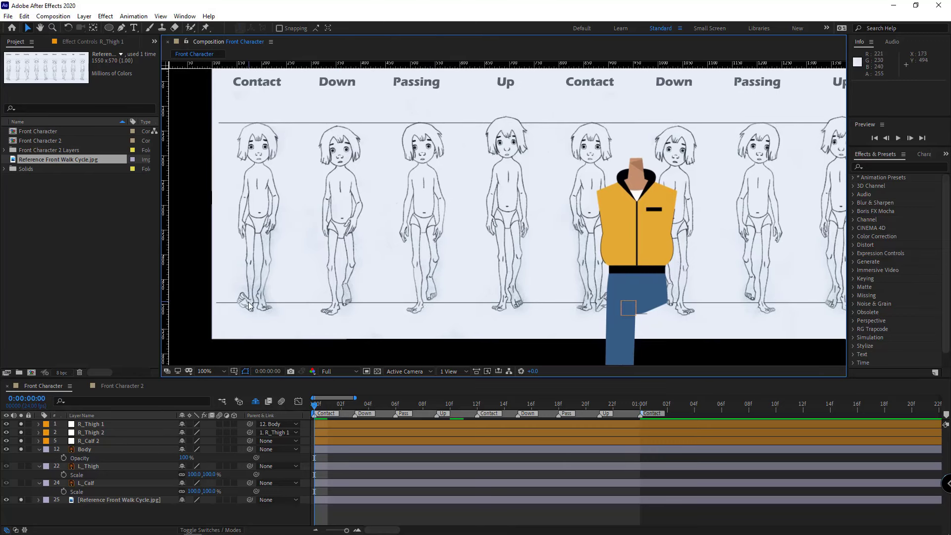
{"action": "left_click_drag", "start_coordinate": [605, 317], "coordinate": [533, 154]}
{"action": "left_click_drag", "start_coordinate": [545, 341], "coordinate": [509, 293]}
Step: Keyframe the R_Calf 2 null's position at frame 0 and hold the same position at the first Pass marker, frame 6
{"action": "left_click", "coordinate": [514, 302]}
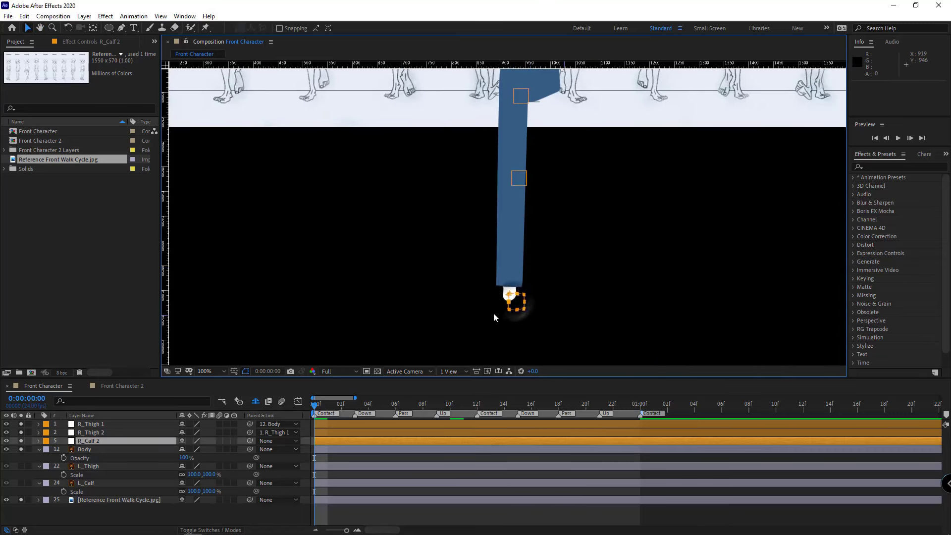
{"action": "scroll", "coordinate": [533, 323], "scroll_direction": "up", "scroll_amount": 1}
{"action": "scroll", "coordinate": [527, 336], "scroll_direction": "down", "scroll_amount": 1}
{"action": "scroll", "coordinate": [509, 286], "scroll_direction": "up", "scroll_amount": 1}
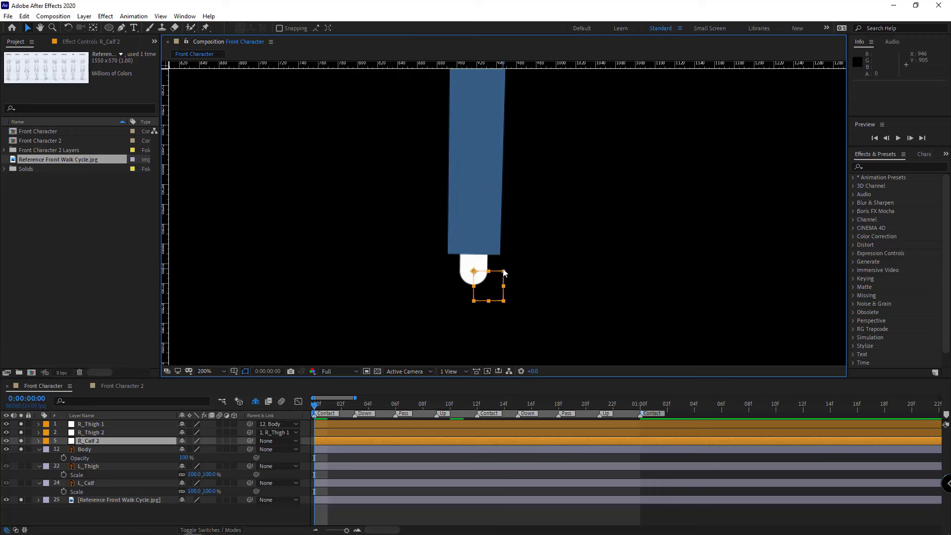
{"action": "left_click_drag", "start_coordinate": [495, 325], "coordinate": [507, 341]}
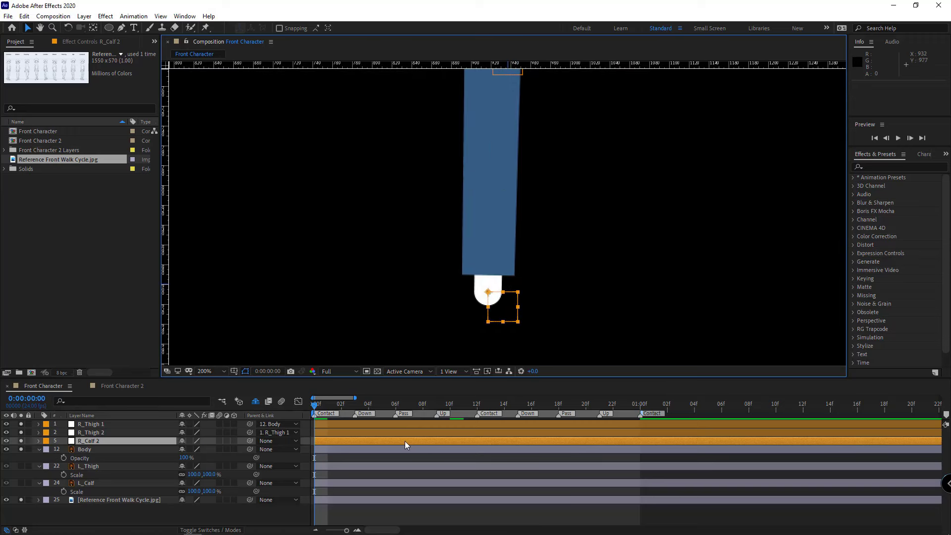
{"action": "key", "text": "p"}
{"action": "left_click", "coordinate": [63, 449]}
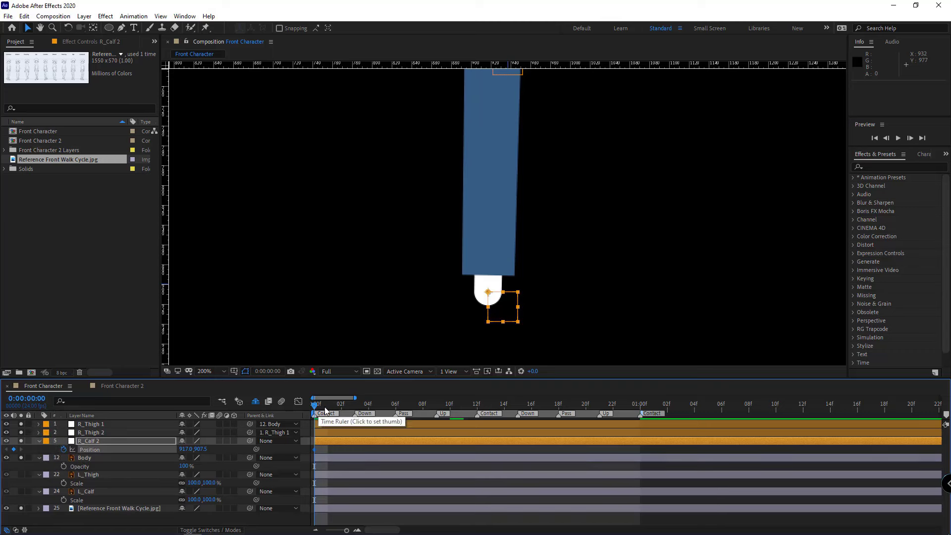
{"action": "left_click_drag", "start_coordinate": [318, 409], "coordinate": [398, 408]}
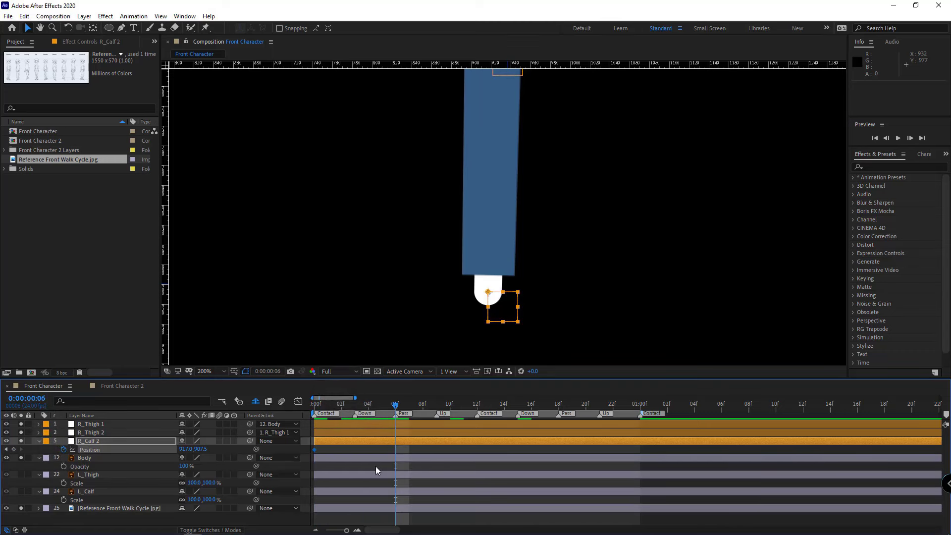
{"action": "left_click", "coordinate": [13, 449]}
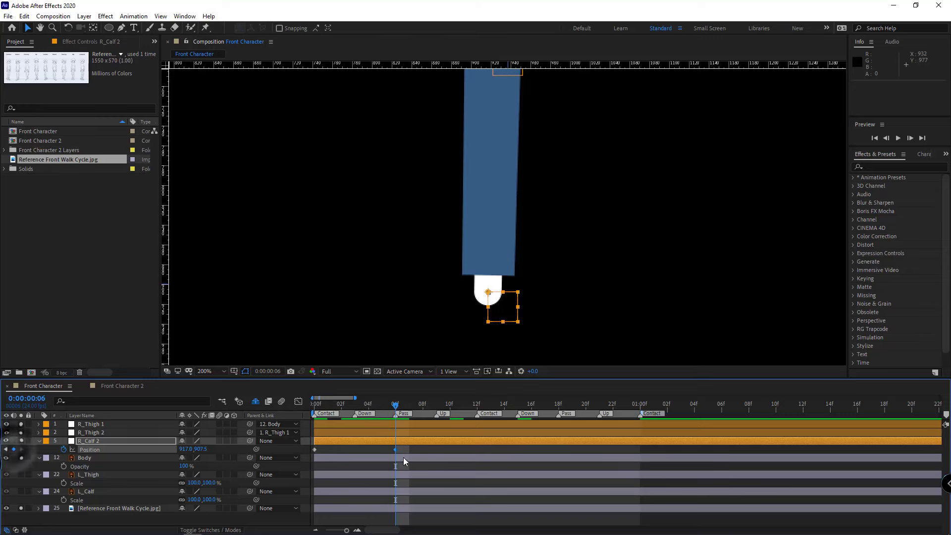
Step: Apply Easy Ease to both R_Calf 2 position keyframes
{"action": "left_click_drag", "start_coordinate": [405, 448], "coordinate": [311, 452]}
{"action": "right_click", "coordinate": [314, 450]}
{"action": "mouse_move", "coordinate": [358, 443]}
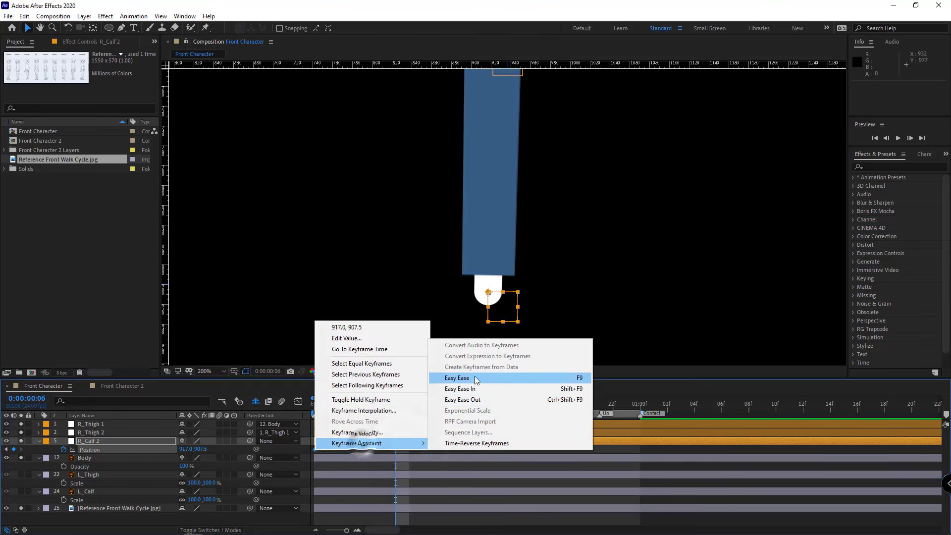
{"action": "left_click", "coordinate": [468, 378]}
{"action": "left_click", "coordinate": [414, 449]}
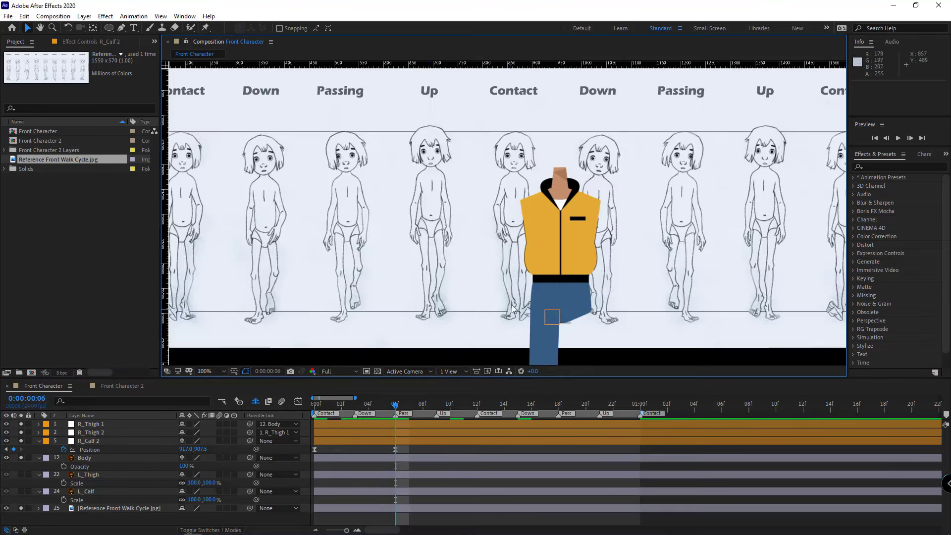
Step: Raise the R_Calf 2 null to Y position 815.5 at the second Pass marker, frame 18, to match the reference's lifted foot
{"action": "left_click_drag", "start_coordinate": [514, 310], "coordinate": [462, 306]}
{"action": "left_click_drag", "start_coordinate": [417, 266], "coordinate": [342, 256]}
{"action": "left_click_drag", "start_coordinate": [548, 273], "coordinate": [557, 271]}
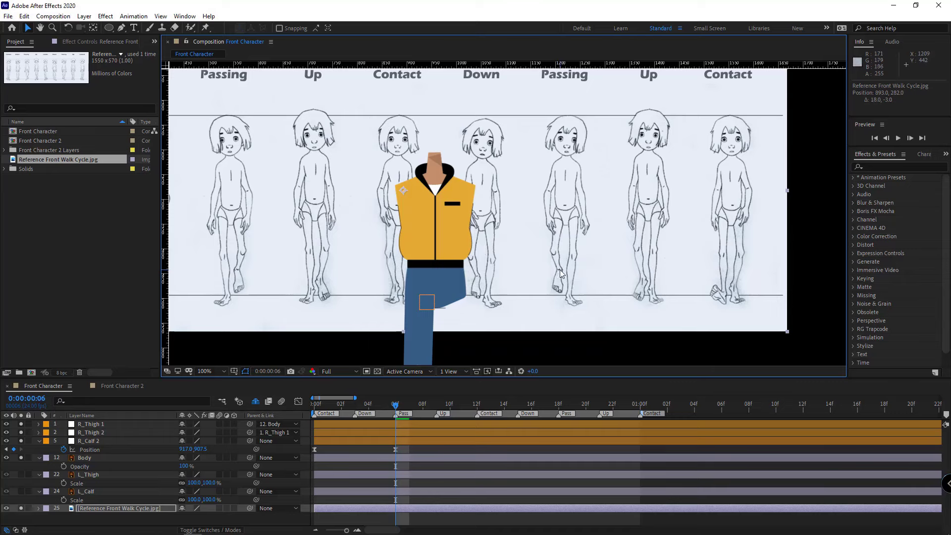
{"action": "left_click_drag", "start_coordinate": [484, 340], "coordinate": [516, 160]}
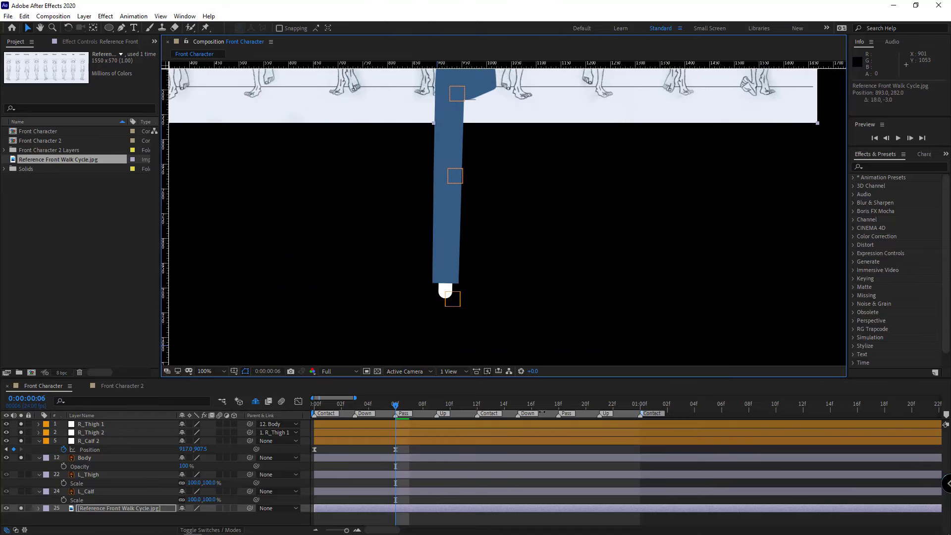
{"action": "left_click", "coordinate": [559, 413]}
{"action": "left_click_drag", "start_coordinate": [212, 450], "coordinate": [173, 436]}
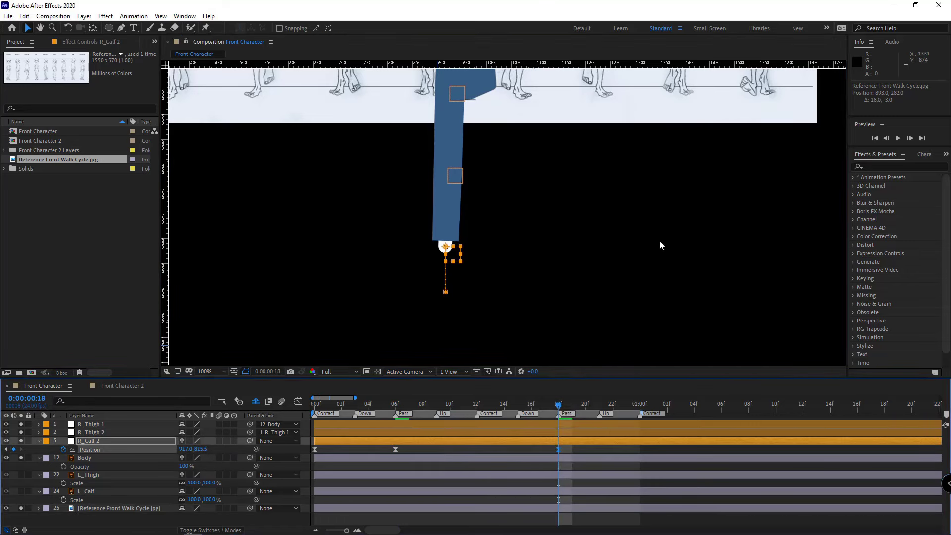
{"action": "left_click_drag", "start_coordinate": [650, 180], "coordinate": [532, 367]}
{"action": "left_click_drag", "start_coordinate": [360, 274], "coordinate": [660, 244]}
{"action": "left_click_drag", "start_coordinate": [644, 293], "coordinate": [440, 181]}
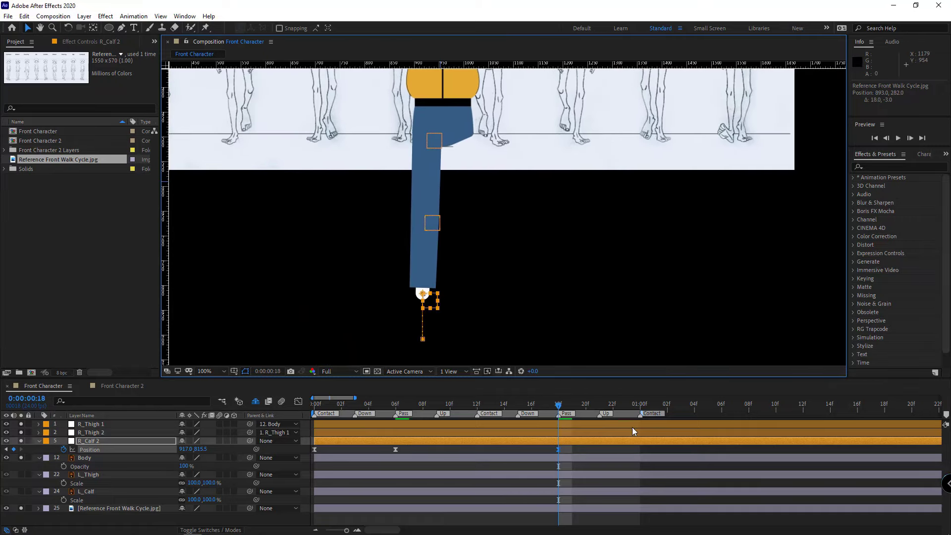
Step: Paste R_Calf 2's first position keyframe at 0:00:01:00 and convert the first and last keyframes to Auto Bezier
{"action": "left_click", "coordinate": [641, 408]}
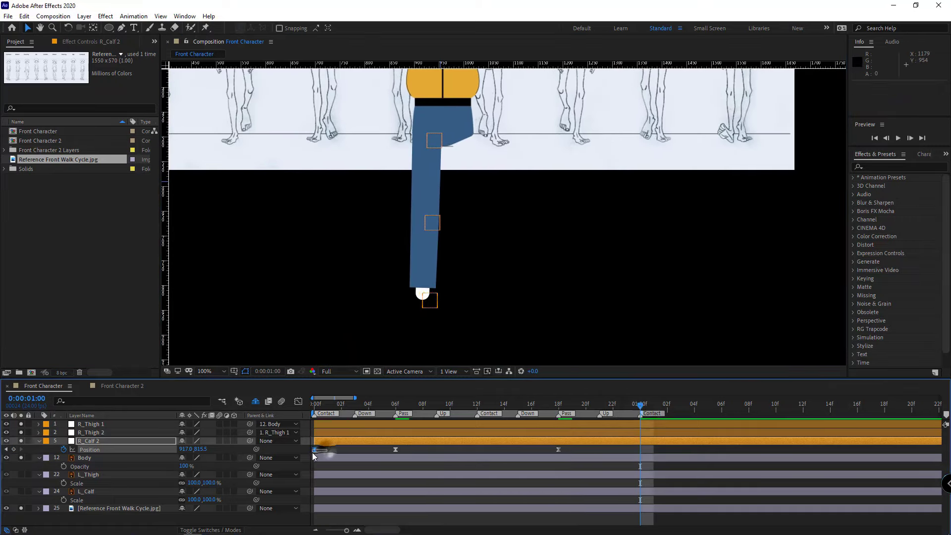
{"action": "key", "text": "ctrl+v"}
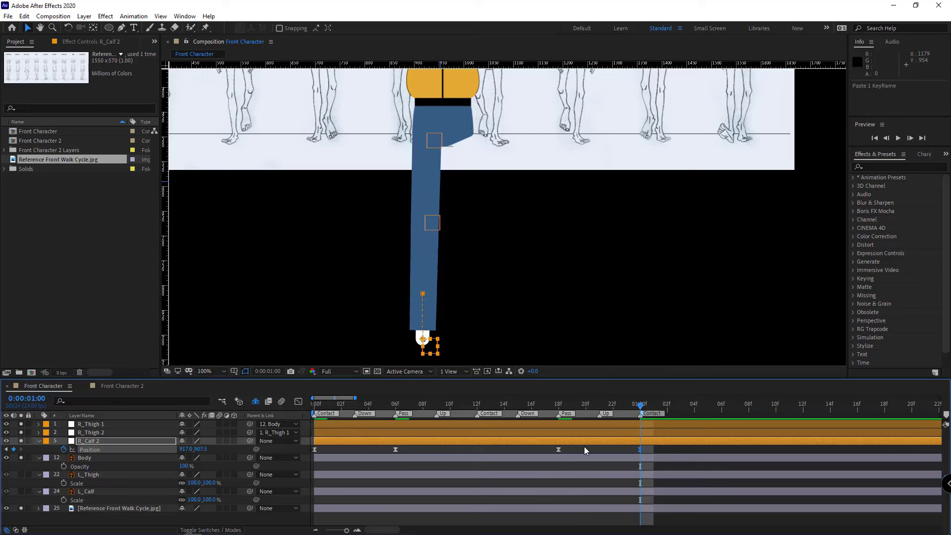
{"action": "left_click_drag", "start_coordinate": [652, 447], "coordinate": [633, 455]}
{"action": "left_click_drag", "start_coordinate": [335, 447], "coordinate": [310, 459]}
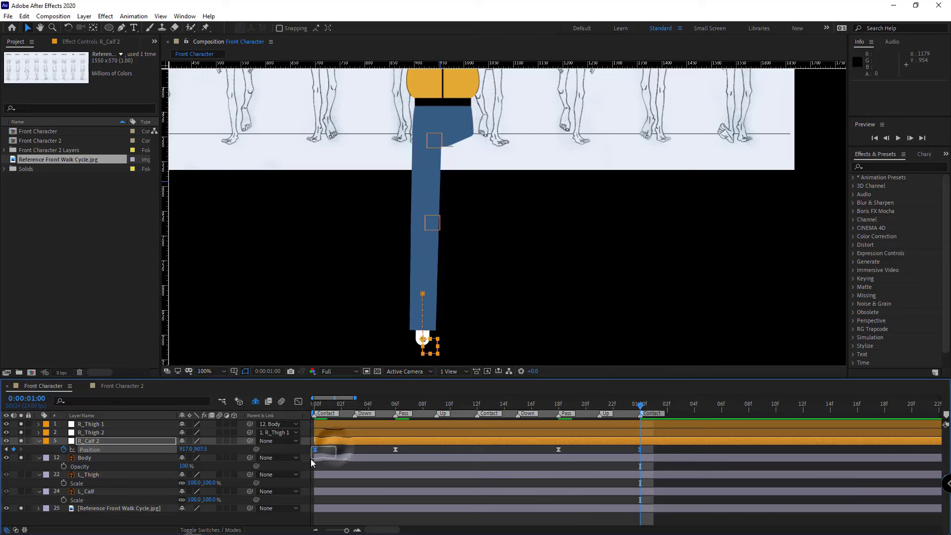
{"action": "left_click", "coordinate": [315, 449], "text": "ctrl"}
{"action": "left_click", "coordinate": [314, 449], "text": "ctrl"}
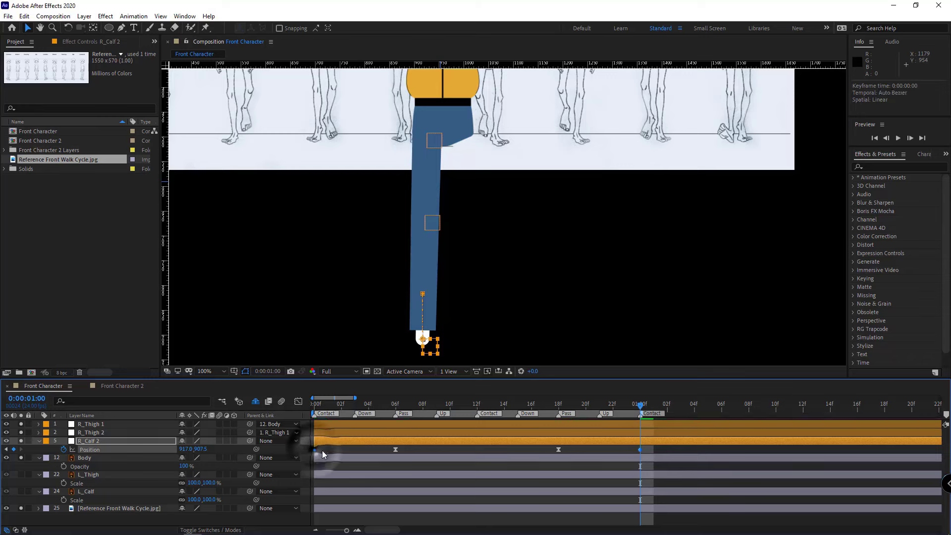
{"action": "left_click", "coordinate": [321, 450]}
Step: Play back the walk cycle to check the right foot's lift
{"action": "scroll", "coordinate": [513, 276], "scroll_direction": "down", "scroll_amount": 1}
{"action": "key", "text": "space"}
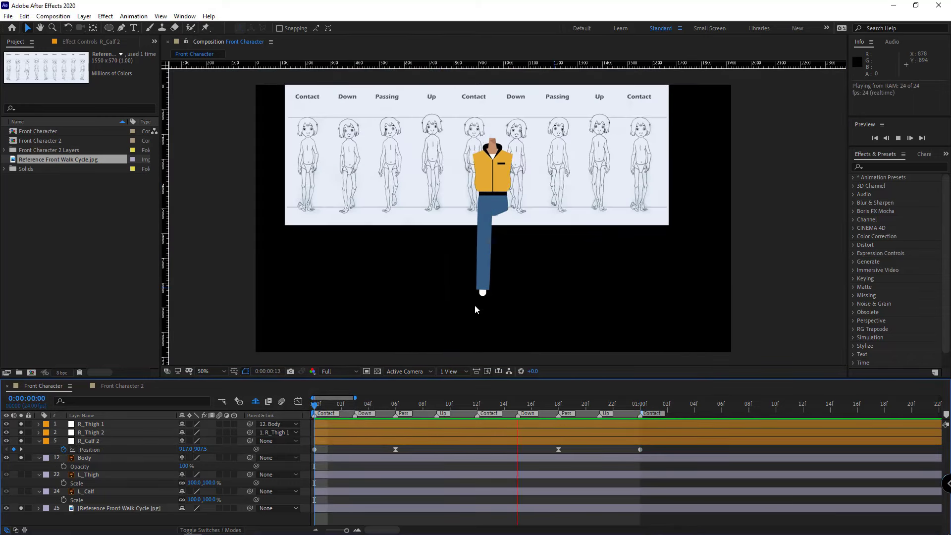
{"action": "key", "text": "space"}
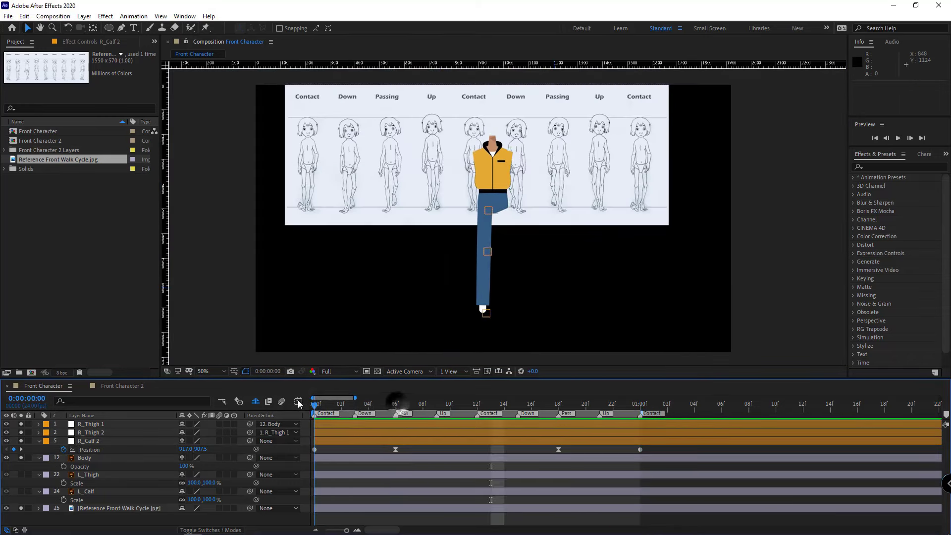
Step: Keyframe the R_Thigh 2 null's position at frame 0 for the first Contact pose
{"action": "left_click", "coordinate": [493, 256]}
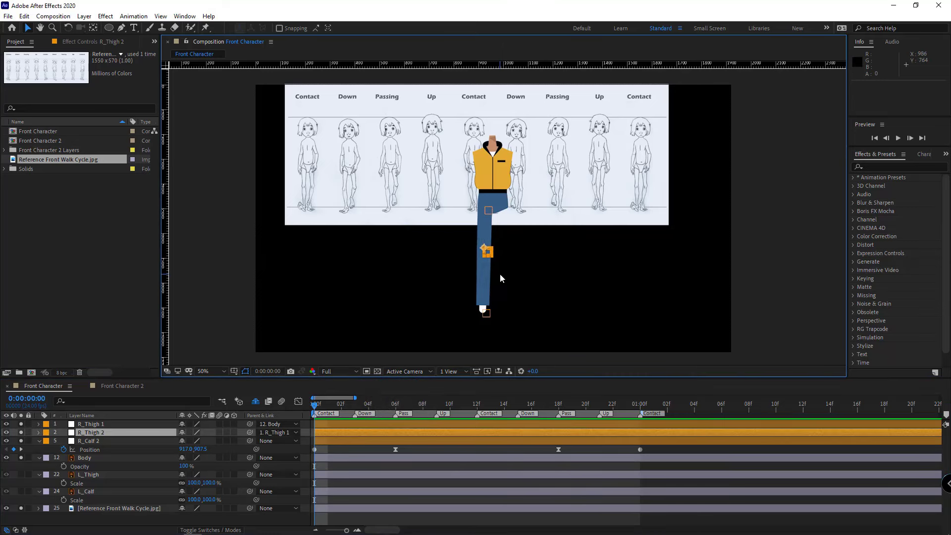
{"action": "scroll", "coordinate": [501, 273], "scroll_direction": "up", "scroll_amount": 1}
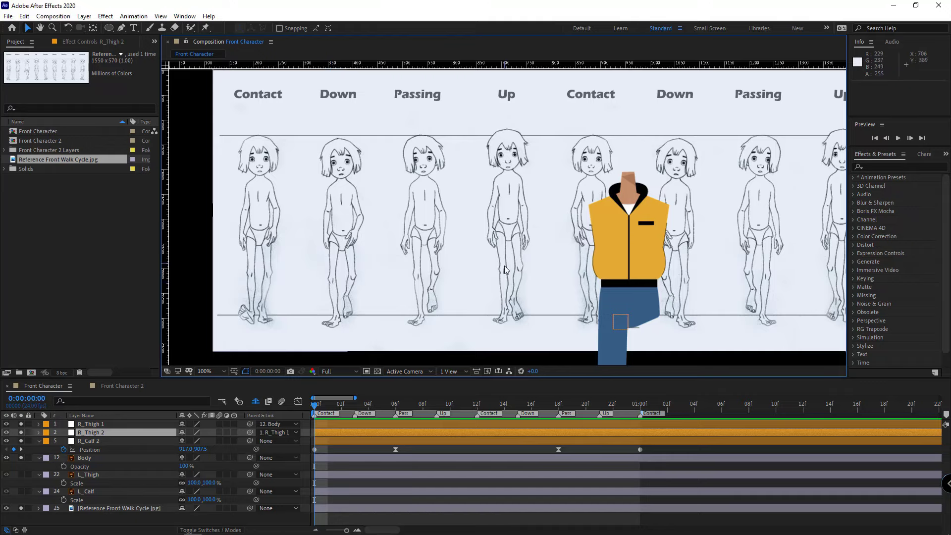
{"action": "left_click_drag", "start_coordinate": [508, 273], "coordinate": [528, 235]}
{"action": "left_click_drag", "start_coordinate": [489, 316], "coordinate": [439, 213]}
{"action": "key", "text": "p"}
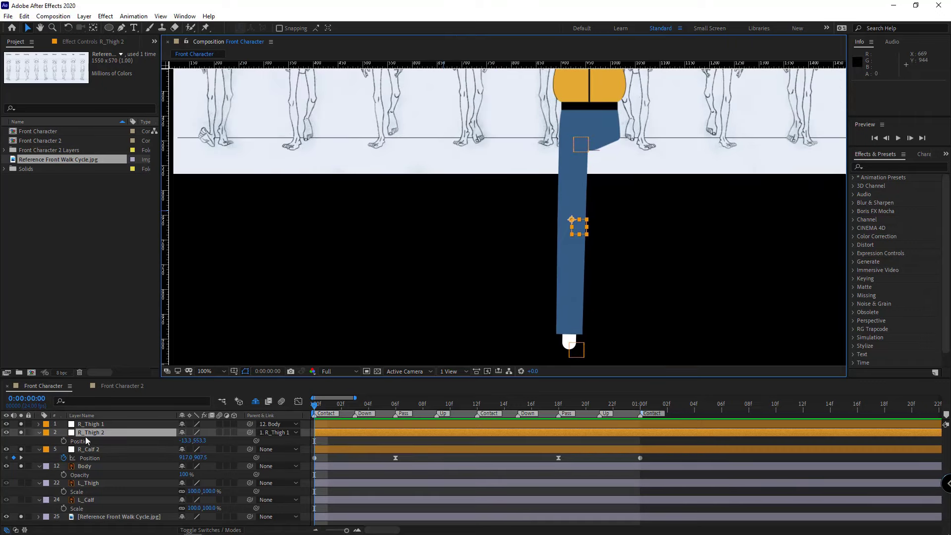
{"action": "left_click_drag", "start_coordinate": [331, 122], "coordinate": [367, 218]}
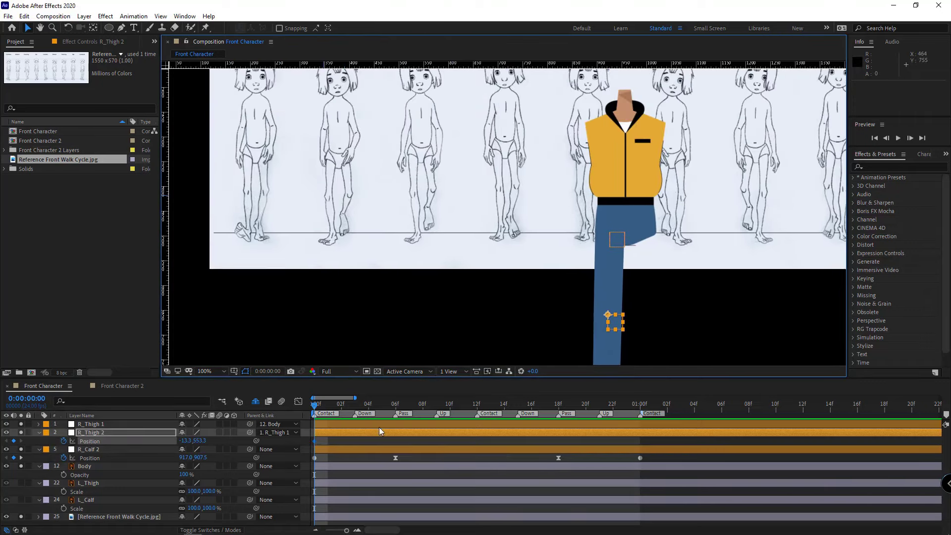
Step: Keyframe the R_Thigh 2 null's X position at -49.1 on the first Down marker, frame 3, to bend the knee outward
{"action": "left_click", "coordinate": [355, 405]}
{"action": "left_click_drag", "start_coordinate": [611, 286], "coordinate": [557, 205]}
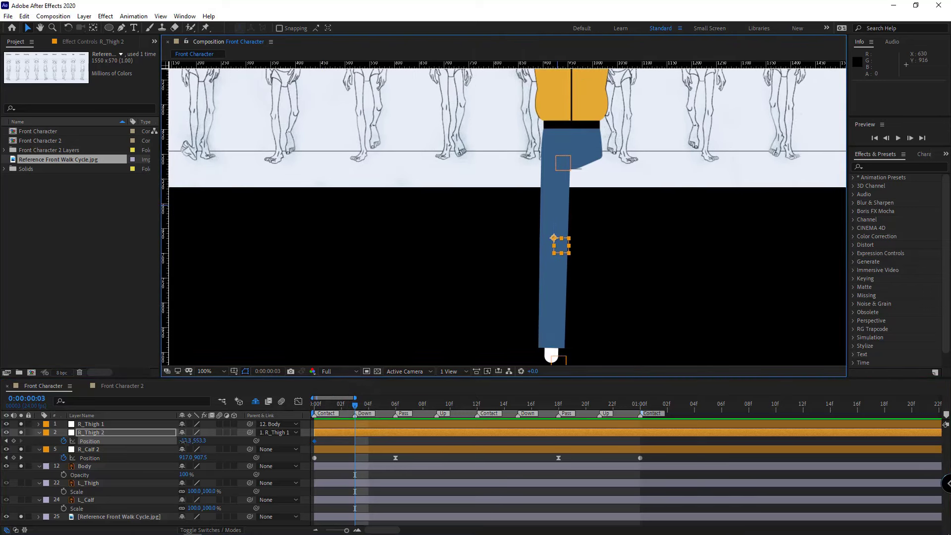
{"action": "left_click_drag", "start_coordinate": [183, 440], "coordinate": [178, 440]}
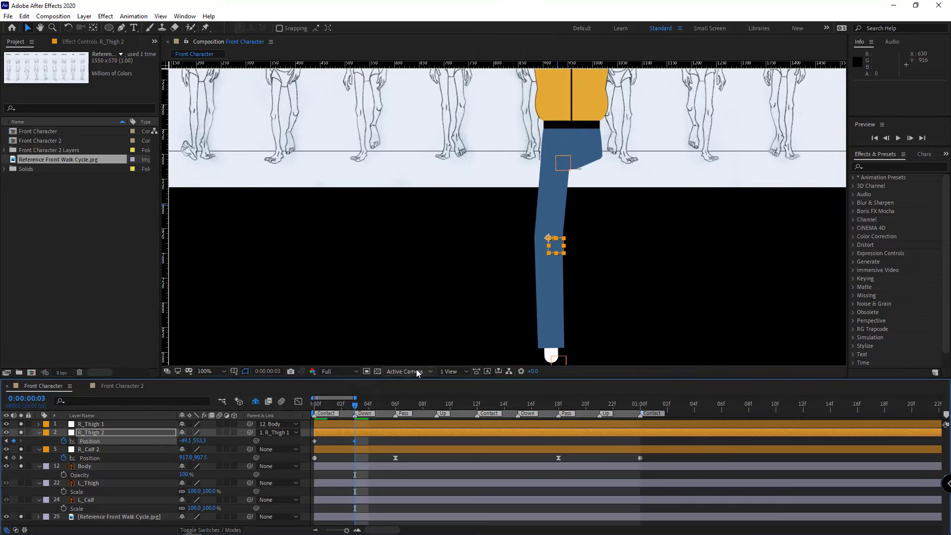
Step: Copy R_Thigh 2's first position keyframe to the first Up marker, frame 9, to straighten the leg
{"action": "left_click", "coordinate": [436, 407]}
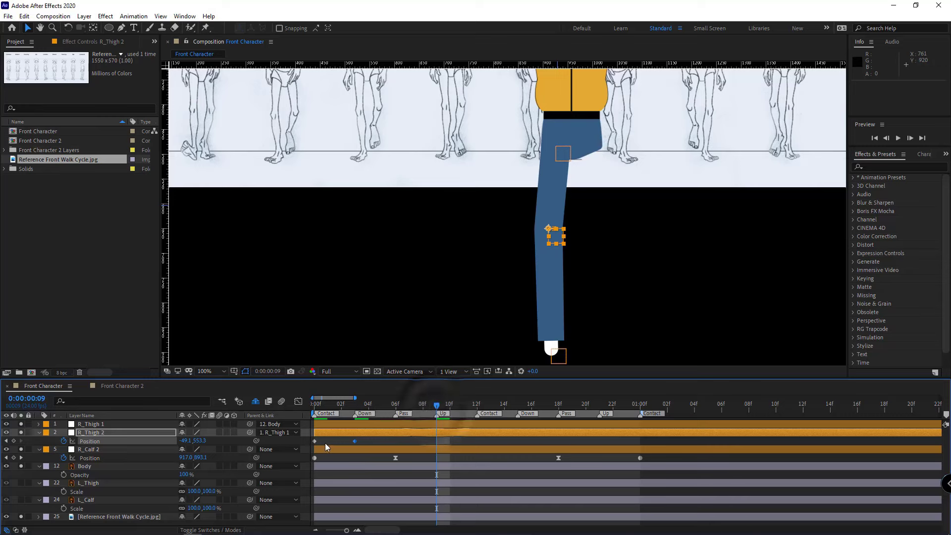
{"action": "left_click_drag", "start_coordinate": [324, 443], "coordinate": [312, 439]}
{"action": "key", "text": "ctrl+c"}
{"action": "key", "text": "ctrl+v"}
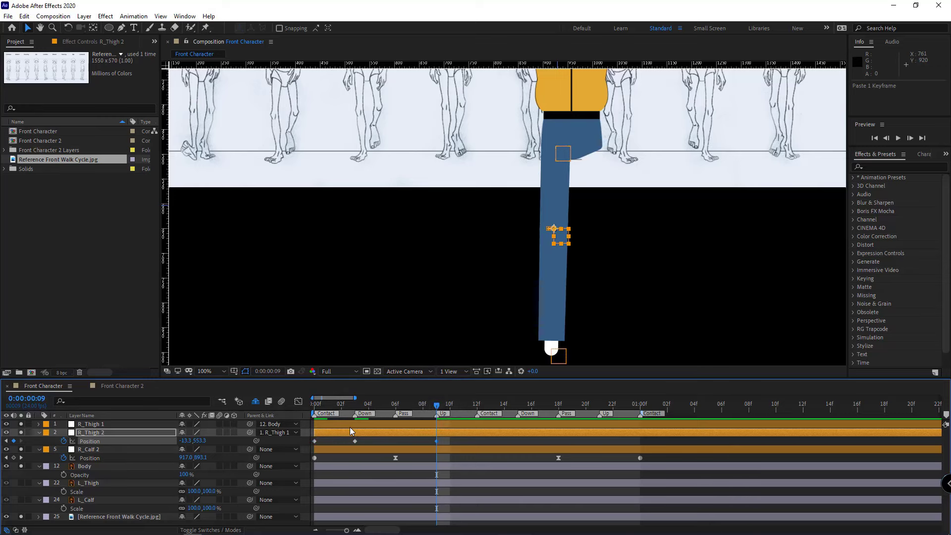
Step: Keyframe R_Thigh 2's X position at -81.3 on the second Pass marker, frame 18, following the reference's bent knee
{"action": "left_click_drag", "start_coordinate": [505, 93], "coordinate": [409, 272]}
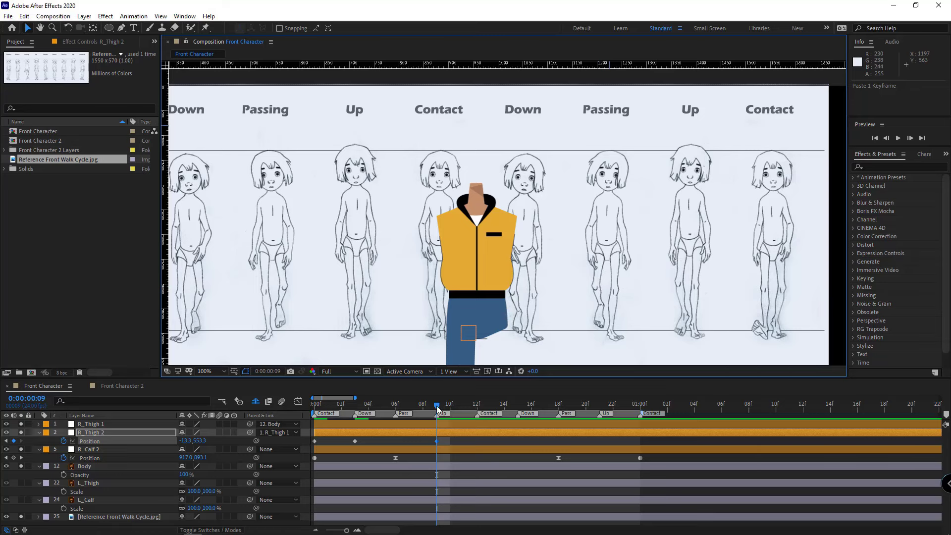
{"action": "left_click_drag", "start_coordinate": [436, 407], "coordinate": [559, 405]}
{"action": "scroll", "coordinate": [562, 329], "scroll_direction": "down", "scroll_amount": 5}
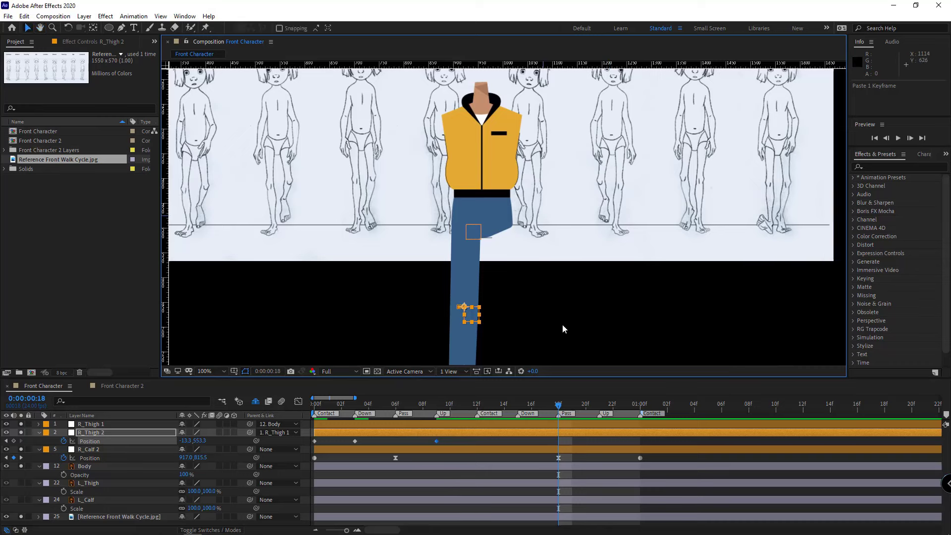
{"action": "left_click_drag", "start_coordinate": [563, 327], "coordinate": [581, 313]}
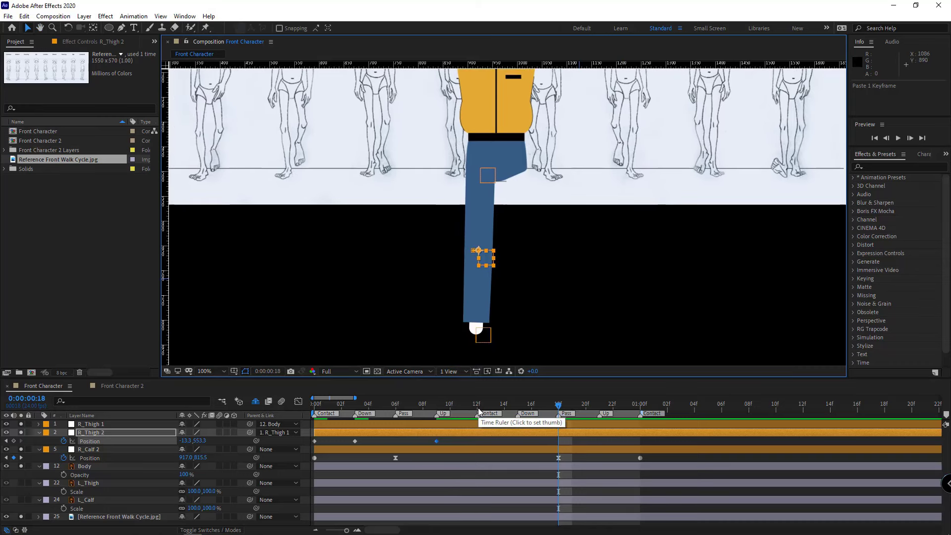
{"action": "mouse_move", "coordinate": [187, 441]}
{"action": "left_mouse_down"}
{"action": "mouse_move", "coordinate": [155, 447]}
{"action": "mouse_move", "coordinate": [168, 442]}
{"action": "left_mouse_up"}
{"action": "scroll", "coordinate": [416, 250], "scroll_direction": "down", "scroll_amount": 1}
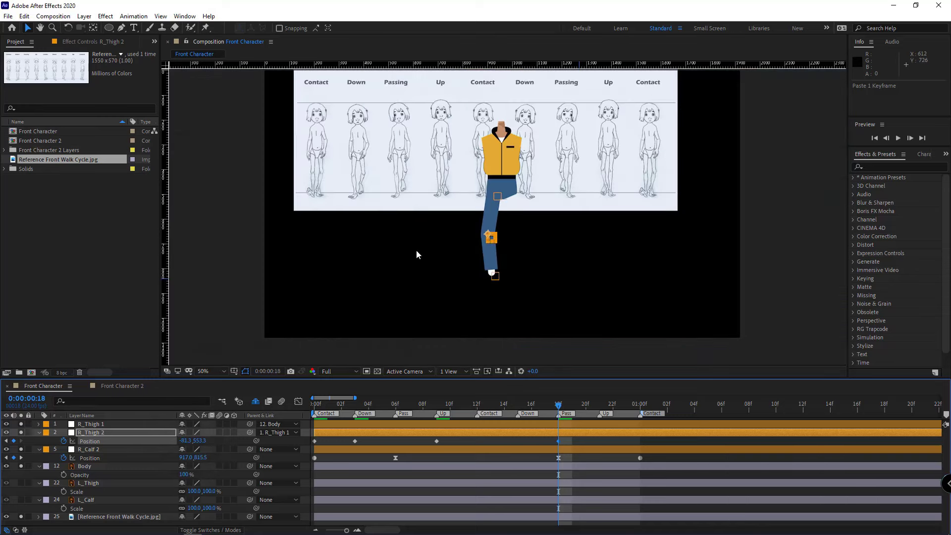
Step: Copy R_Thigh 2's first position keyframe to the final Contact marker at 0:00:01:00
{"action": "left_click", "coordinate": [639, 403]}
{"action": "left_click_drag", "start_coordinate": [562, 210], "coordinate": [561, 222]}
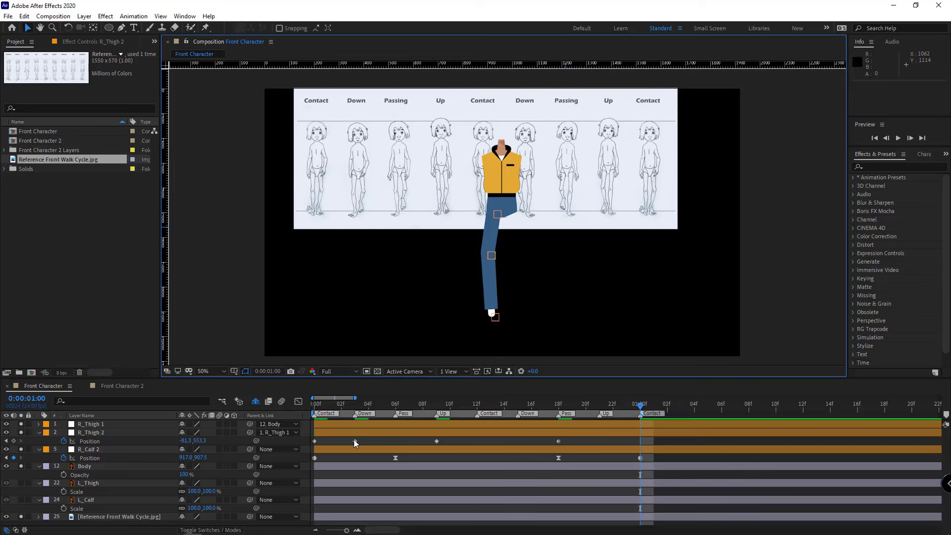
{"action": "left_click", "coordinate": [315, 441]}
{"action": "key", "text": "ctrl+c"}
{"action": "key", "text": "ctrl+v"}
Step: Apply Easy Ease to R_Thigh 2's middle position keyframes and convert the first and last keyframes to Auto Bezier
{"action": "left_click_drag", "start_coordinate": [585, 440], "coordinate": [357, 445]}
{"action": "right_click", "coordinate": [355, 442]}
{"action": "mouse_move", "coordinate": [396, 434]}
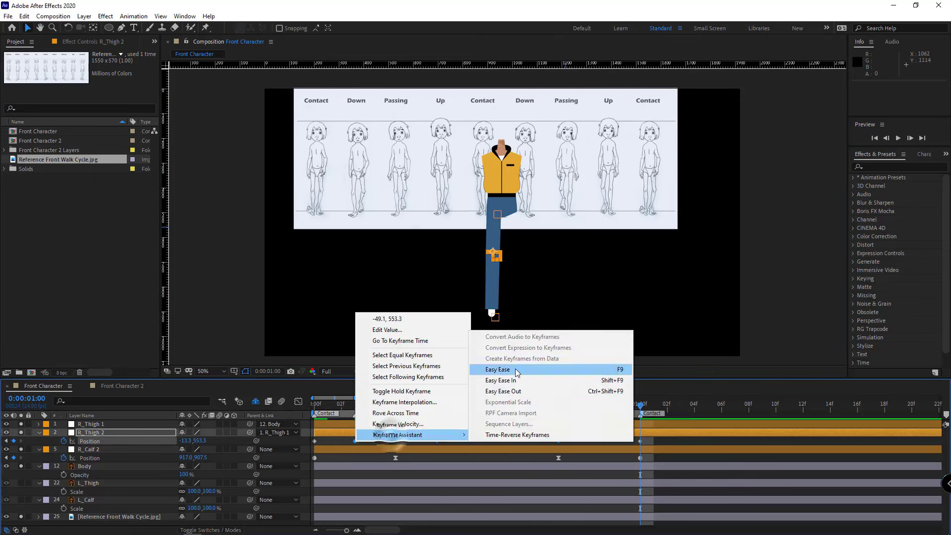
{"action": "left_click", "coordinate": [517, 371]}
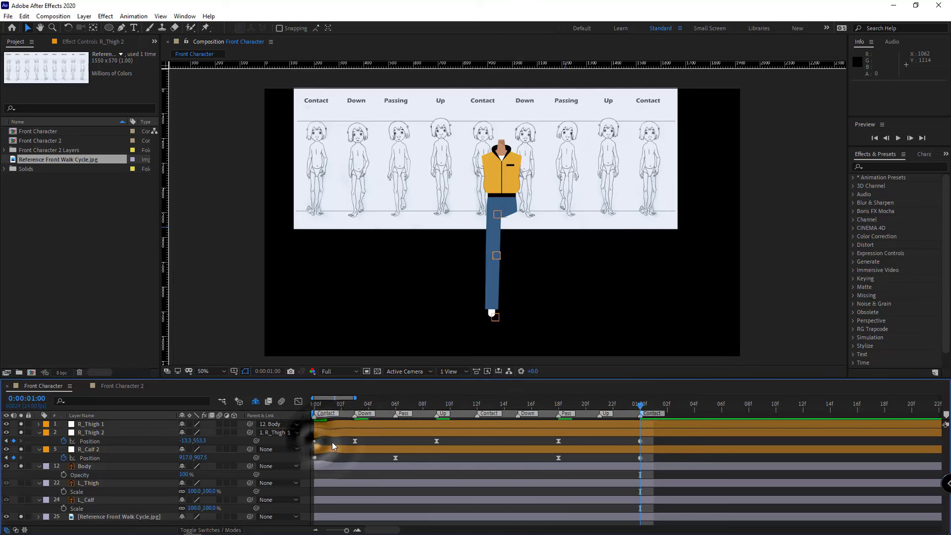
Step: Play back the walk cycle from the start to check the right knee's motion
{"action": "scroll", "coordinate": [545, 275], "scroll_direction": "down", "scroll_amount": 2}
{"action": "scroll", "coordinate": [545, 275], "scroll_direction": "up", "scroll_amount": 2}
{"action": "left_click_drag", "start_coordinate": [596, 277], "coordinate": [602, 267]}
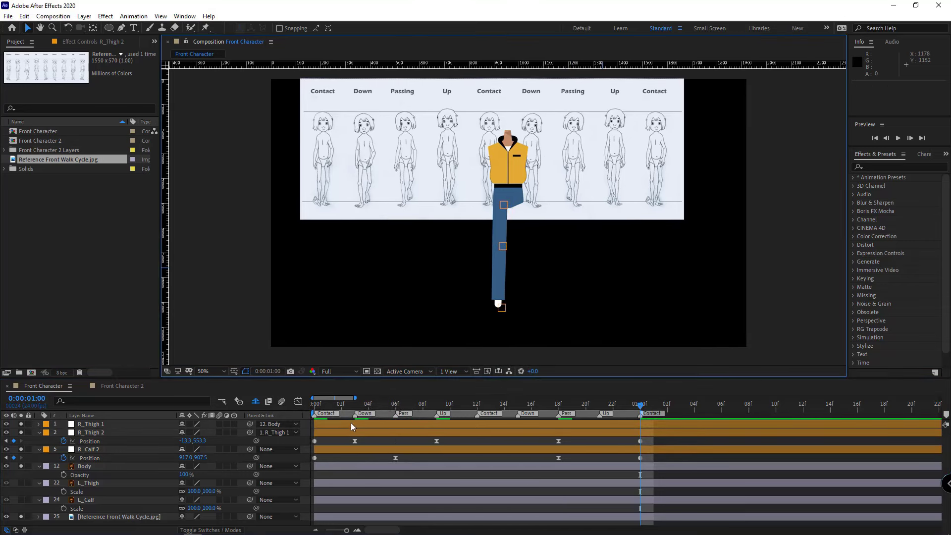
{"action": "left_click_drag", "start_coordinate": [332, 408], "coordinate": [273, 410]}
{"action": "key", "text": "space"}
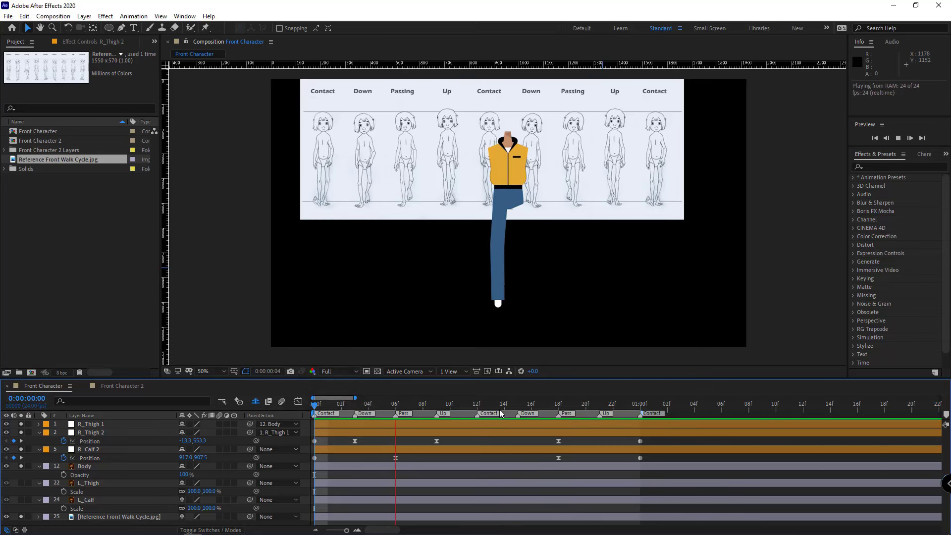
{"action": "key", "text": "space"}
Step: Reveal the shy layers, solo and unshy the L_Shoe layer, and hide the remaining shy layers again
{"action": "left_click", "coordinate": [256, 401]}
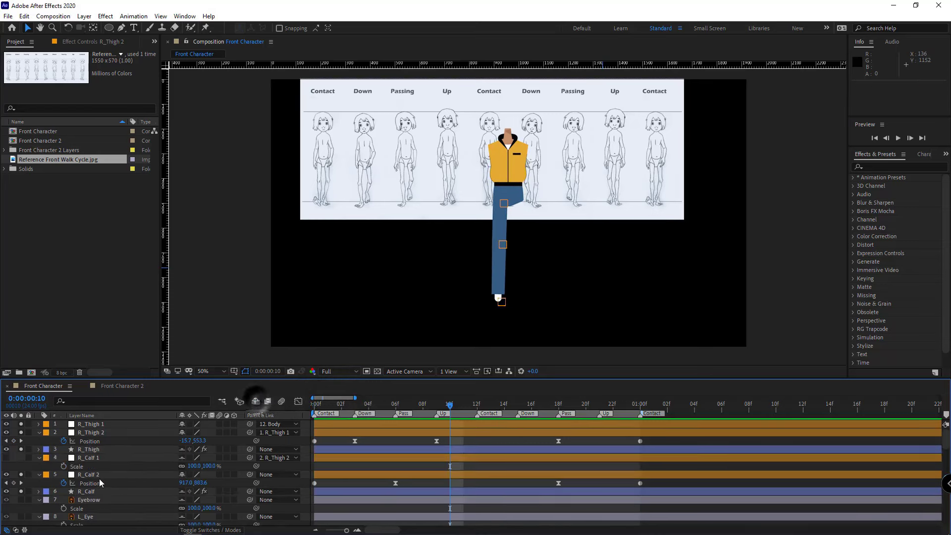
{"action": "scroll", "coordinate": [99, 479], "scroll_direction": "down", "scroll_amount": 5}
{"action": "left_click", "coordinate": [118, 468]}
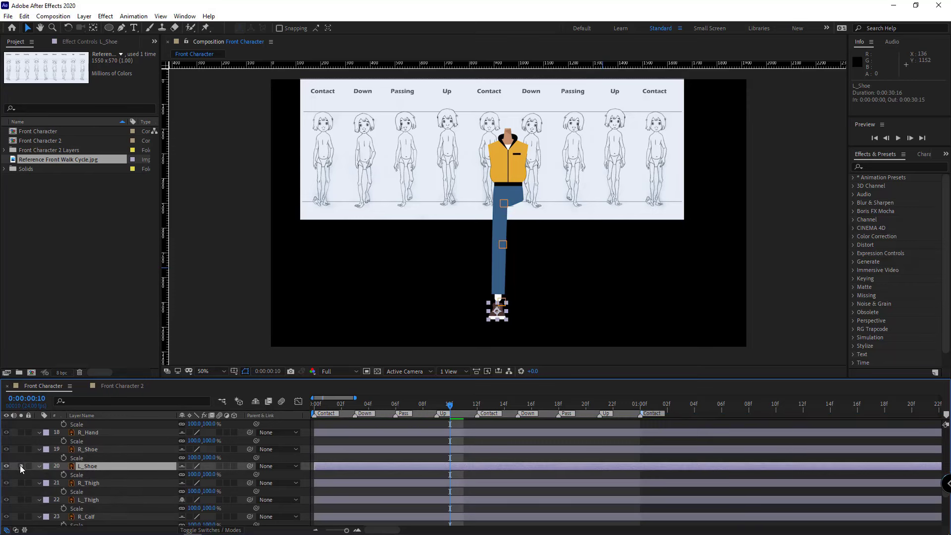
{"action": "left_click", "coordinate": [256, 403]}
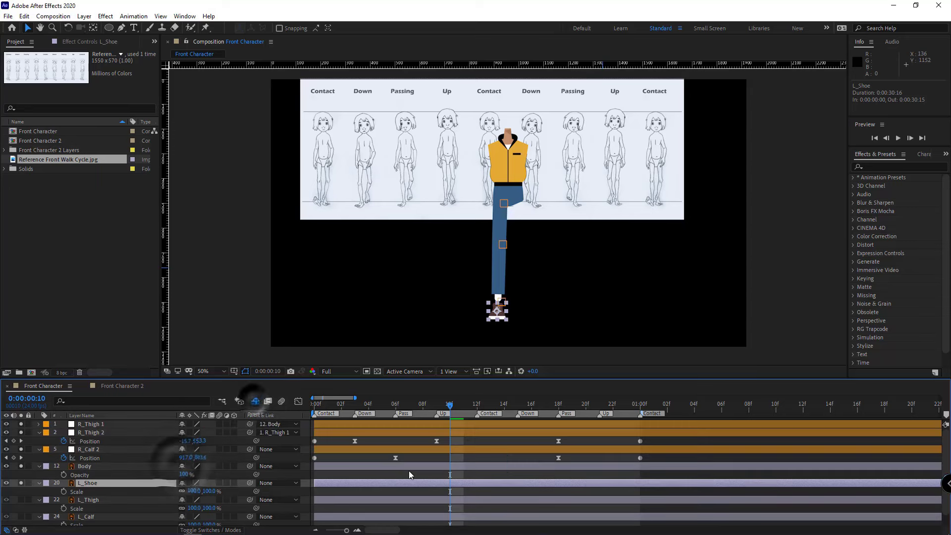
Step: Delete the L_Thigh and L_Calf layers
{"action": "left_click", "coordinate": [103, 500]}
{"action": "scroll", "coordinate": [115, 496], "scroll_direction": "down", "scroll_amount": 1}
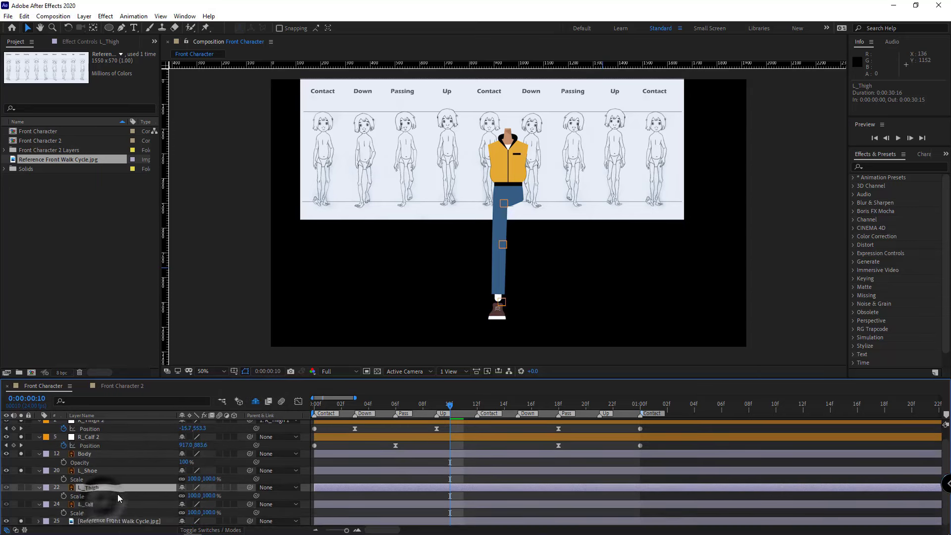
{"action": "left_click", "coordinate": [99, 506], "text": "ctrl"}
{"action": "key", "text": "Delete"}
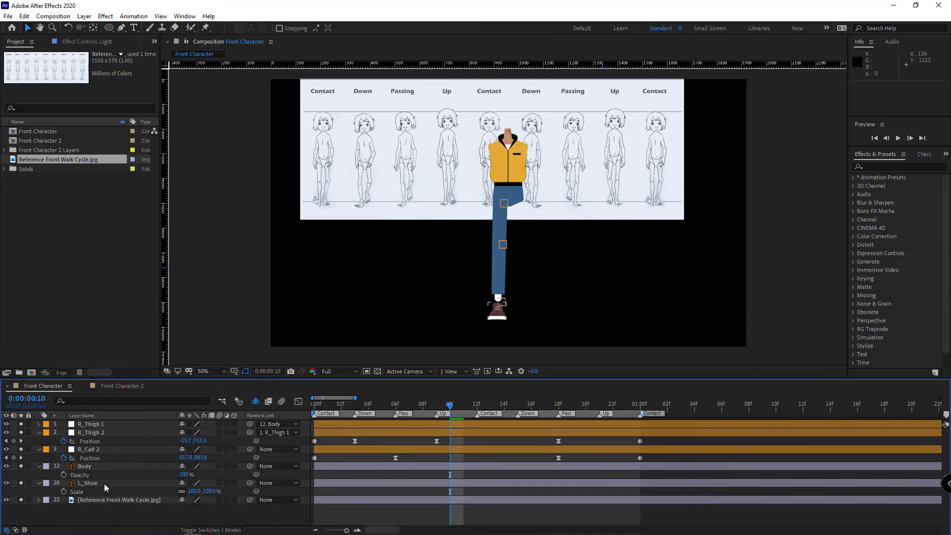
Step: Move the L_Shoe layer's anchor point to the R_Calf 2 null's anchor at the ankle and place the layer at the top of the stack
{"action": "left_click", "coordinate": [102, 483]}
{"action": "left_click_drag", "start_coordinate": [384, 404], "coordinate": [352, 405]}
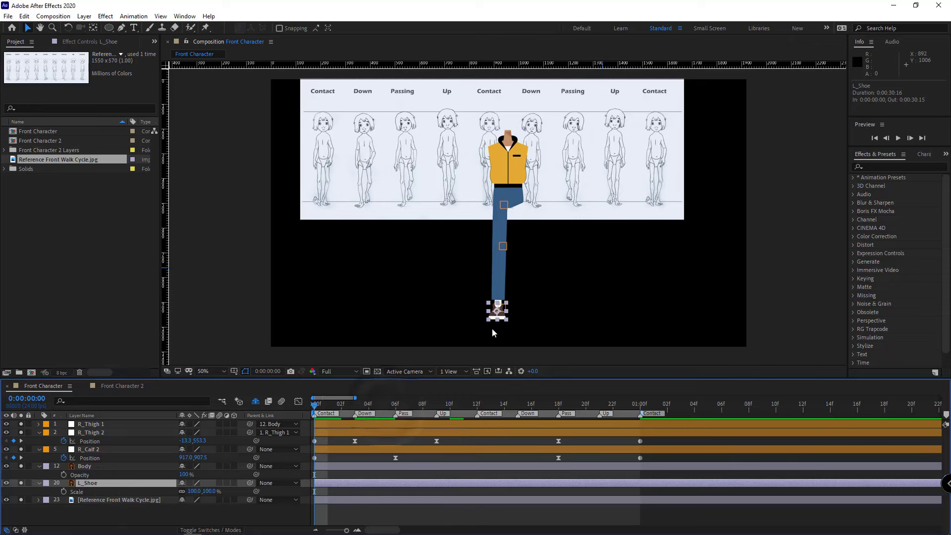
{"action": "scroll", "coordinate": [515, 319], "scroll_direction": "up", "scroll_amount": 3}
{"action": "left_click_drag", "start_coordinate": [436, 312], "coordinate": [438, 310]}
{"action": "scroll", "coordinate": [441, 322], "scroll_direction": "up", "scroll_amount": 2}
{"action": "key", "text": "y"}
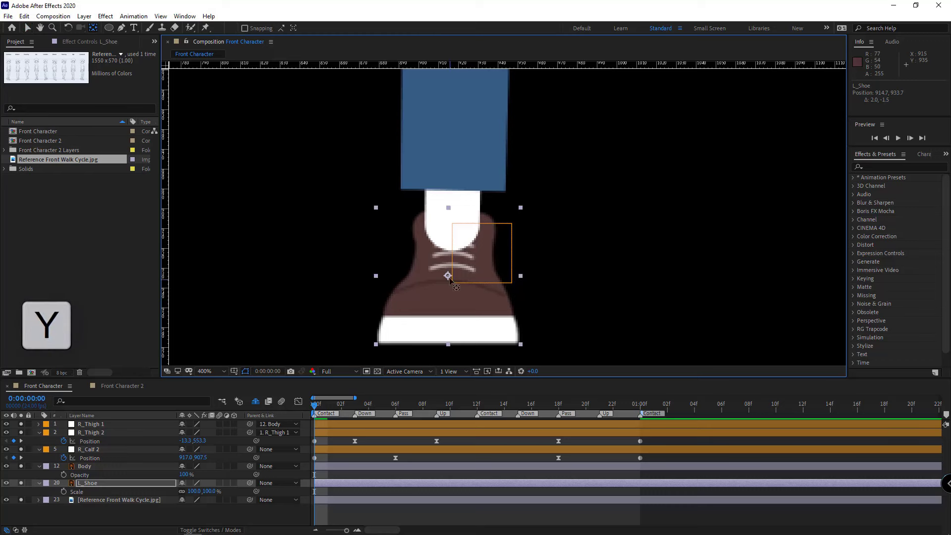
{"action": "left_click_drag", "start_coordinate": [447, 275], "coordinate": [452, 226]}
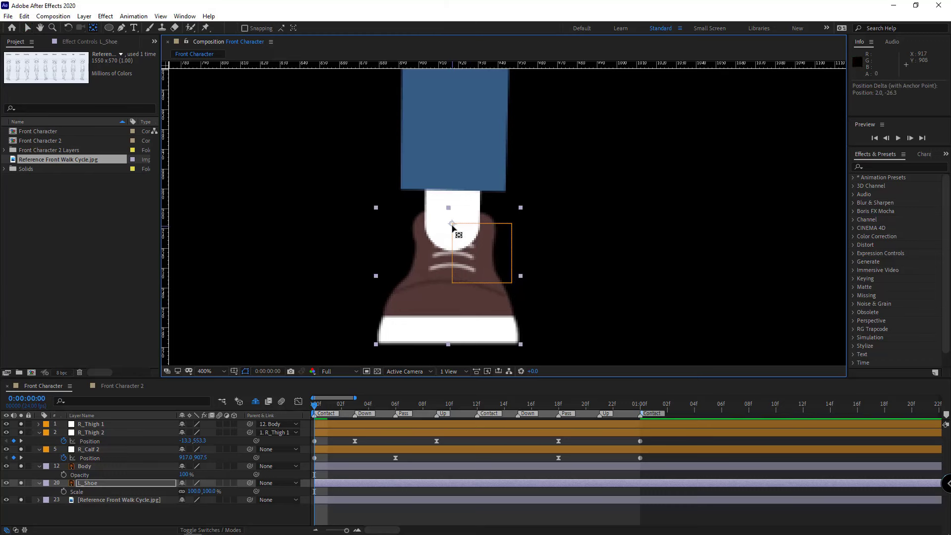
{"action": "key", "text": "Right"}
{"action": "left_click_drag", "start_coordinate": [89, 483], "coordinate": [105, 422]}
{"action": "scroll", "coordinate": [440, 240], "scroll_direction": "down", "scroll_amount": 4}
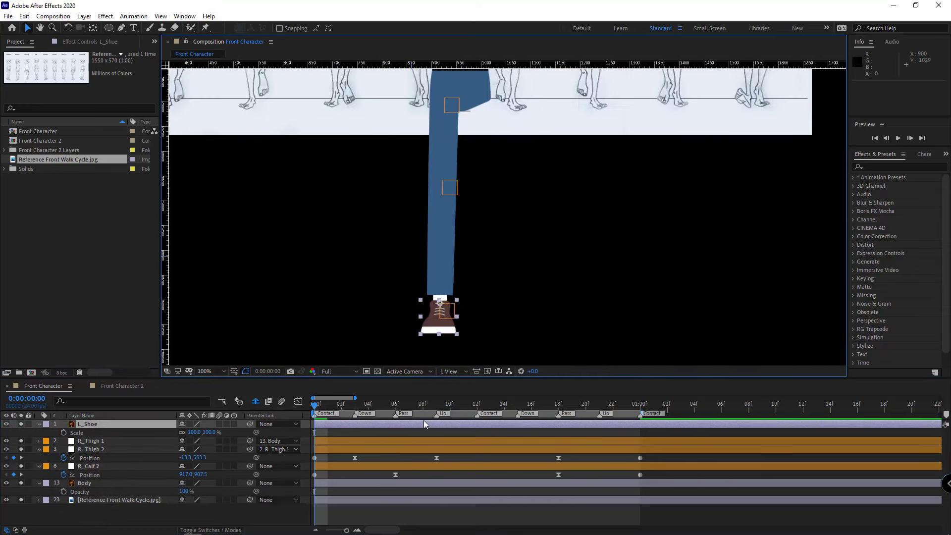
Step: Create shapes from the L_Shoe vector layer and delete the original vector layer
{"action": "right_click", "coordinate": [89, 427]}
{"action": "mouse_move", "coordinate": [128, 344]}
{"action": "left_click", "coordinate": [285, 373]}
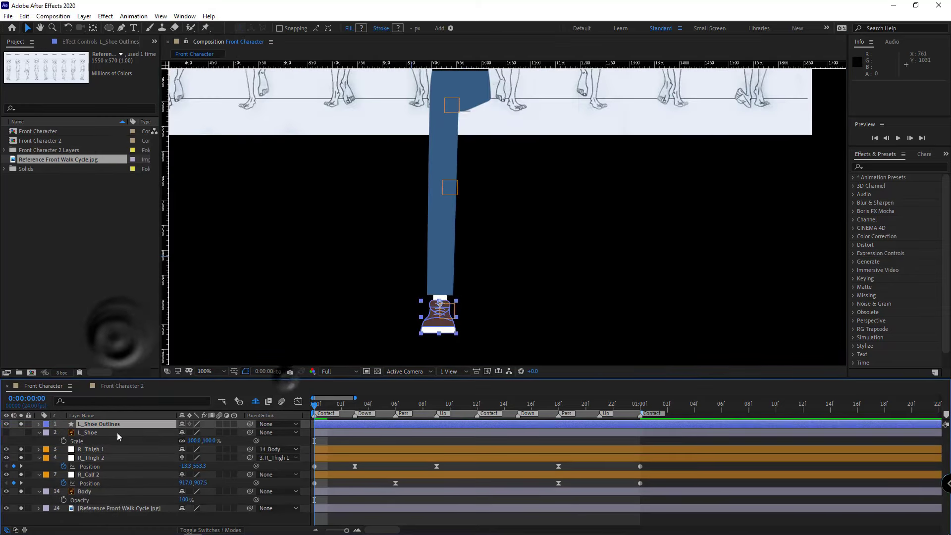
{"action": "scroll", "coordinate": [555, 268], "scroll_direction": "up", "scroll_amount": 4}
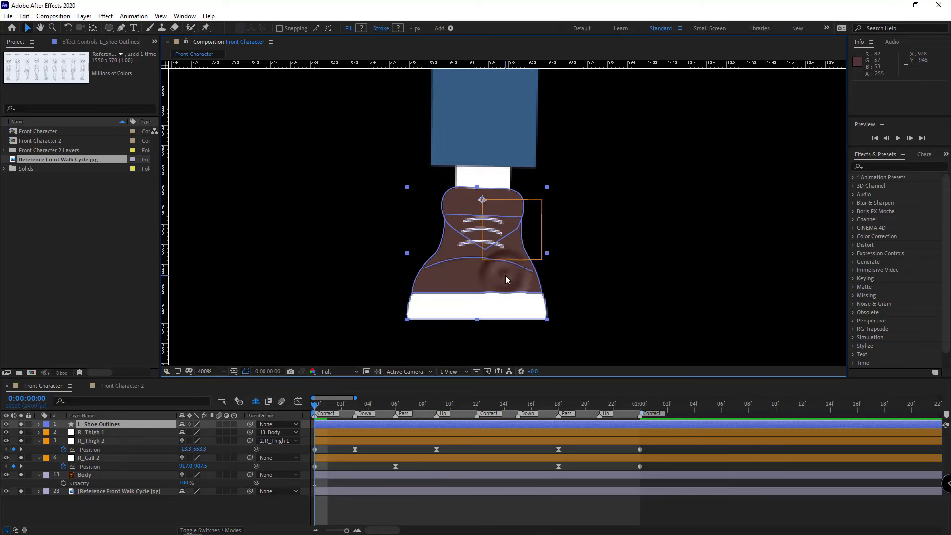
Step: Rename the L_Shoe Outlines shape layer as R_Shoe
{"action": "key", "text": "g"}
{"action": "left_click", "coordinate": [99, 424]}
{"action": "left_click", "coordinate": [39, 425]}
{"action": "key", "text": "Return"}
{"action": "type", "text": "L_Shoe"}
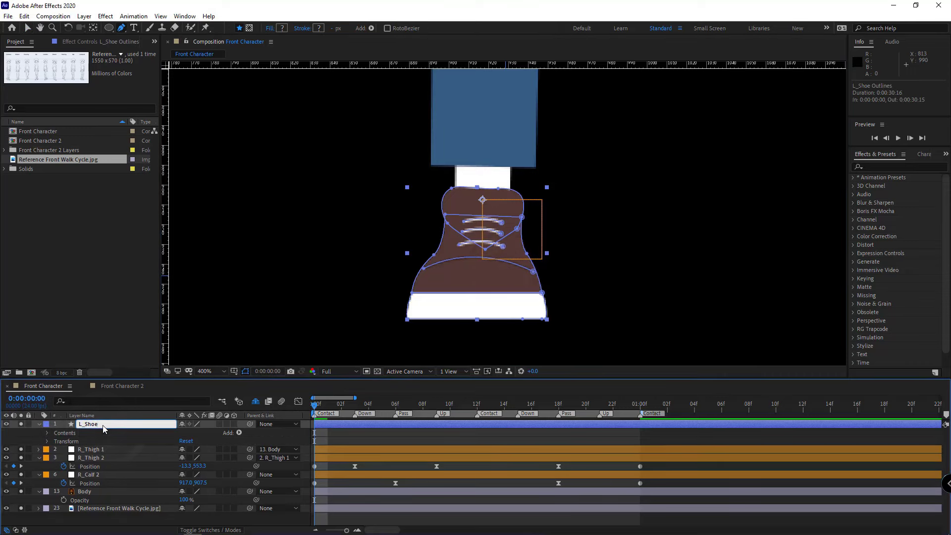
Step: Rename Group 1, Group 2 and Group 3 in the R_Shoe layer's contents as Line
{"action": "left_click", "coordinate": [47, 433]}
{"action": "key", "text": "v"}
{"action": "left_click", "coordinate": [76, 442]}
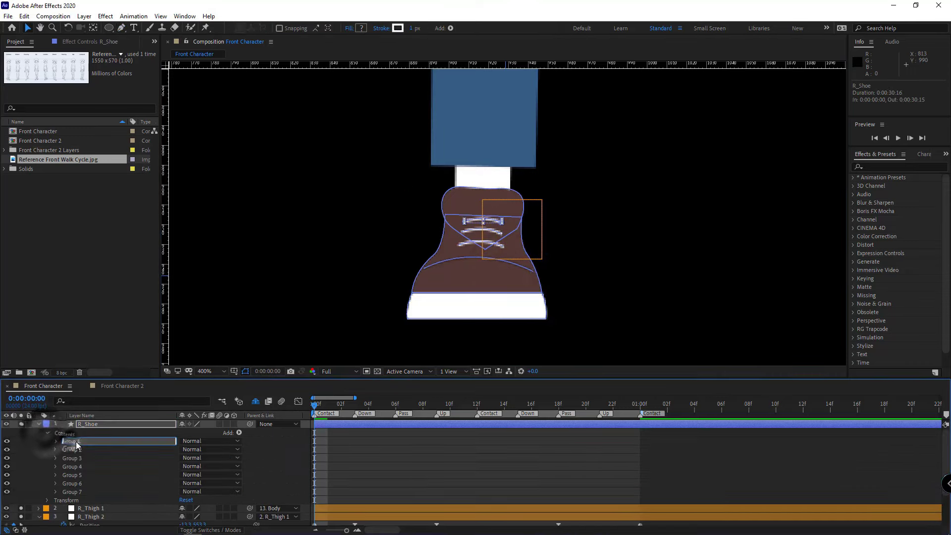
{"action": "key", "text": "Return"}
{"action": "type", "text": "Line"}
{"action": "left_click", "coordinate": [75, 450]}
{"action": "key", "text": "Return"}
{"action": "type", "text": "Line"}
{"action": "left_click", "coordinate": [78, 458]}
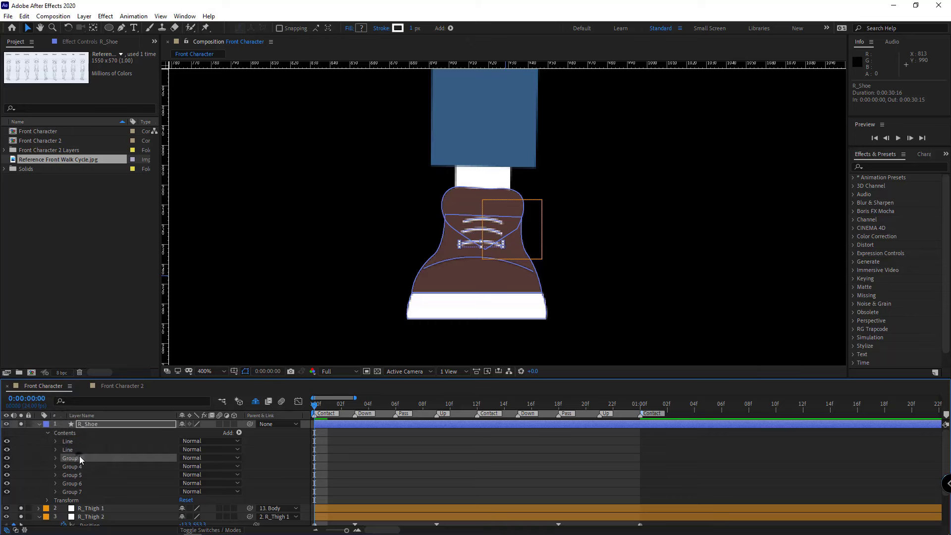
{"action": "key", "text": "Return"}
{"action": "type", "text": "Line"}
Step: Rename Group 4 of R_Shoe as Big Line and Group 5 as Under
{"action": "left_click", "coordinate": [76, 466]}
{"action": "key", "text": "Return"}
{"action": "type", "text": "Big Line"}
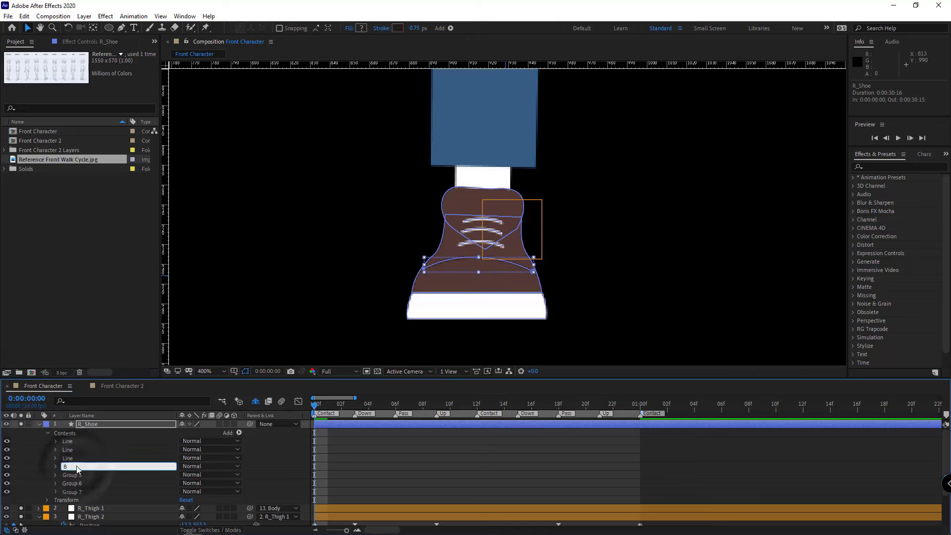
{"action": "left_click", "coordinate": [81, 474]}
{"action": "key", "text": "Return"}
{"action": "type", "text": "Undre"}
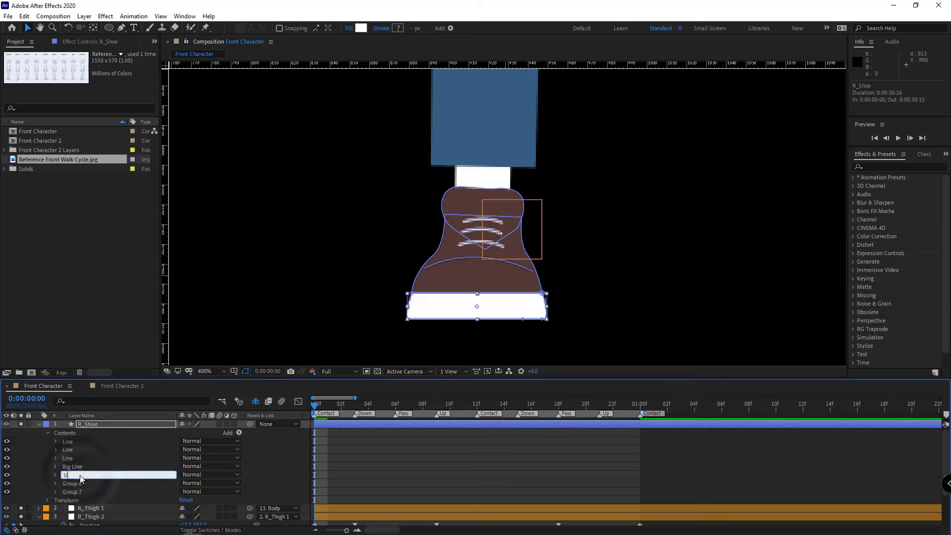
Step: Rename Group 7 of R_Shoe as Up
{"action": "left_click", "coordinate": [79, 483]}
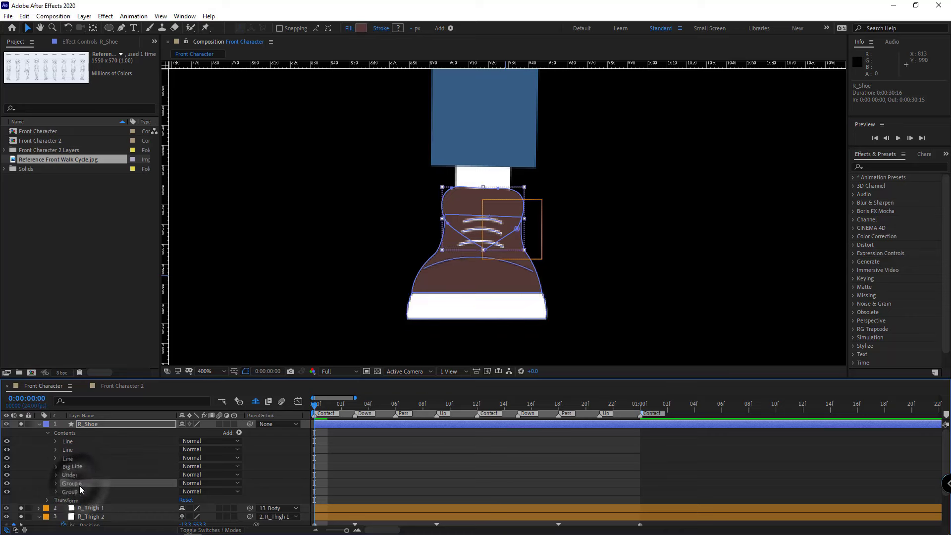
{"action": "left_click", "coordinate": [73, 491]}
{"action": "key", "text": "Return"}
{"action": "type", "text": "Op"}
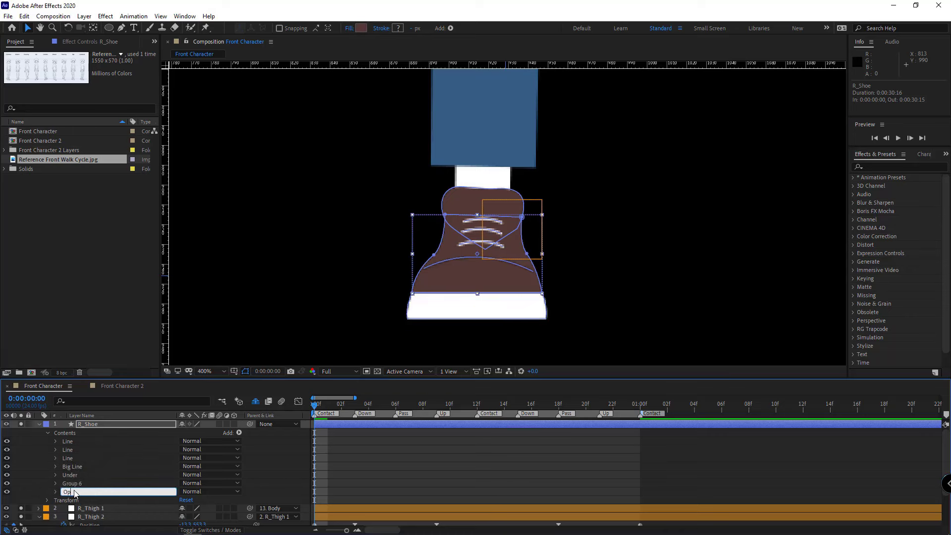
Step: Reshape the left side of the Up group's Path 1 with the Pen tool, extending it to the shoe's upper-left corner
{"action": "left_click", "coordinate": [56, 492]}
{"action": "left_click", "coordinate": [64, 500]}
{"action": "left_click", "coordinate": [78, 500]}
{"action": "scroll", "coordinate": [459, 261], "scroll_direction": "up", "scroll_amount": 1}
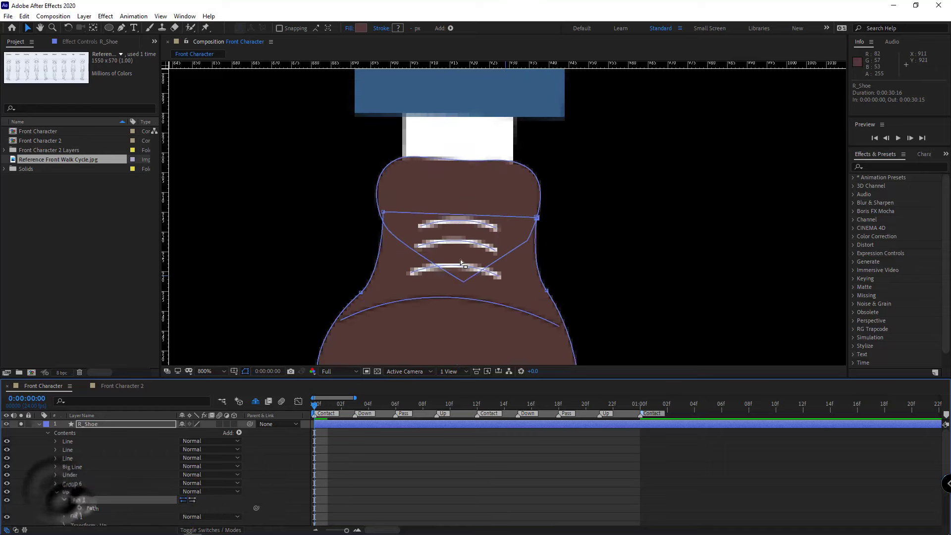
{"action": "scroll", "coordinate": [501, 273], "scroll_direction": "up", "scroll_amount": 1}
{"action": "left_click_drag", "start_coordinate": [459, 261], "coordinate": [498, 235]}
{"action": "key", "text": "g"}
{"action": "left_click", "coordinate": [387, 271]}
{"action": "left_click_drag", "start_coordinate": [387, 247], "coordinate": [481, 103]}
{"action": "left_click_drag", "start_coordinate": [412, 144], "coordinate": [413, 144]}
{"action": "left_click_drag", "start_coordinate": [386, 270], "coordinate": [372, 213]}
Step: Extend the right side of the Up path to the shoe's upper-right corner and curve its top edge along the shoe opening
{"action": "left_click_drag", "start_coordinate": [696, 295], "coordinate": [597, 309]}
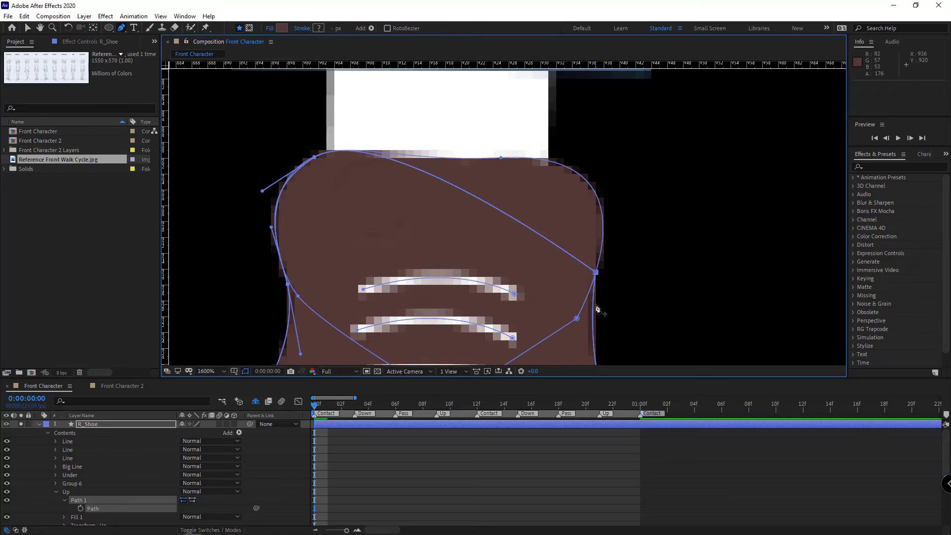
{"action": "left_click_drag", "start_coordinate": [597, 274], "coordinate": [633, 186]}
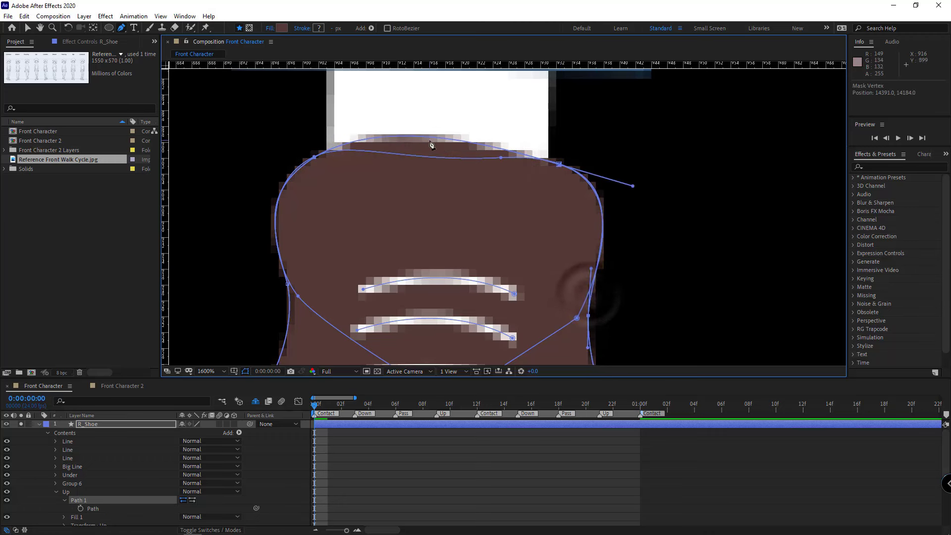
{"action": "left_click_drag", "start_coordinate": [434, 138], "coordinate": [433, 163]}
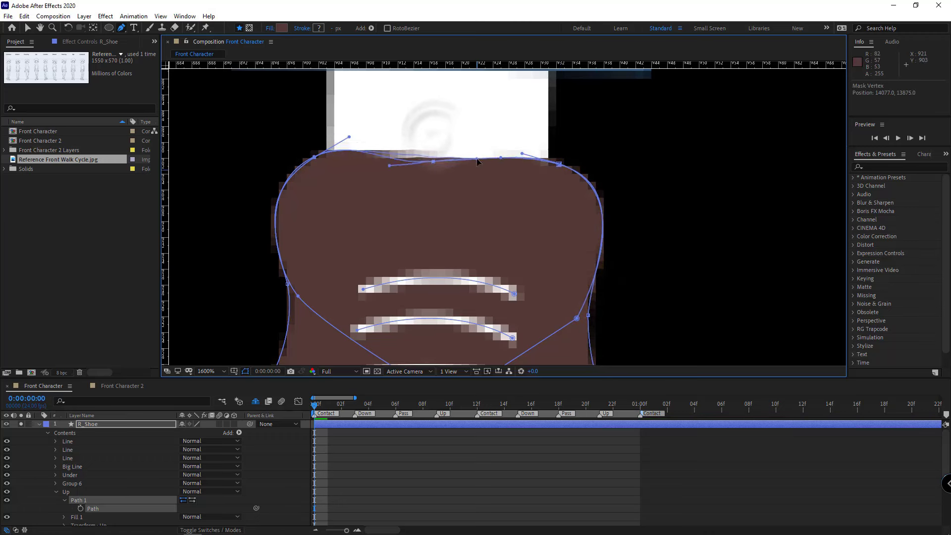
Step: Collapse the Up group and delete Group 6 from R_Shoe's contents
{"action": "left_click", "coordinate": [55, 492]}
{"action": "left_click", "coordinate": [72, 494]}
{"action": "left_click", "coordinate": [72, 485]}
{"action": "key", "text": "Delete"}
{"action": "scroll", "coordinate": [501, 241], "scroll_direction": "down", "scroll_amount": 2}
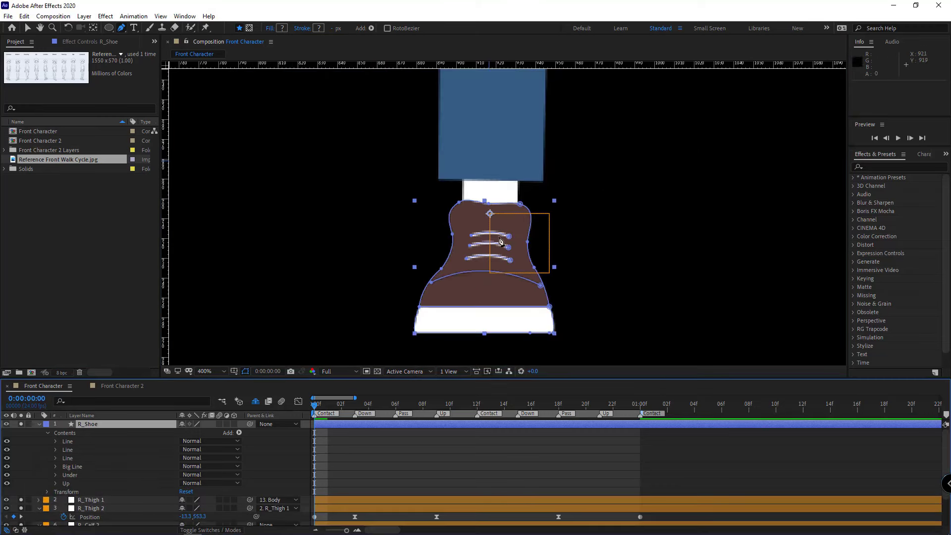
Step: Add a Path keyframe at 0:00:00:00 to each of R_Shoe's three Line groups
{"action": "left_click", "coordinate": [56, 441]}
{"action": "left_click", "coordinate": [63, 450]}
{"action": "left_click", "coordinate": [80, 458]}
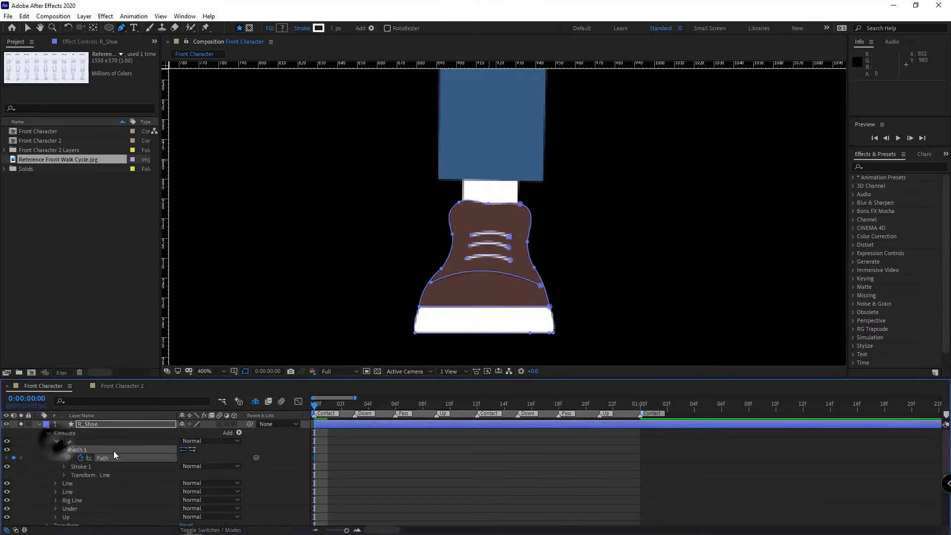
{"action": "scroll", "coordinate": [111, 452], "scroll_direction": "down", "scroll_amount": 1}
{"action": "left_click", "coordinate": [55, 459]}
{"action": "left_click", "coordinate": [64, 467]}
{"action": "left_click", "coordinate": [80, 475]}
{"action": "scroll", "coordinate": [74, 466], "scroll_direction": "down", "scroll_amount": 2}
{"action": "left_click", "coordinate": [55, 450]}
{"action": "left_click", "coordinate": [64, 458]}
{"action": "left_click", "coordinate": [81, 467]}
Step: Add a Path keyframe at 0:00:00:00 to R_Shoe's Big Line, Under and Up groups
{"action": "left_click", "coordinate": [56, 467]}
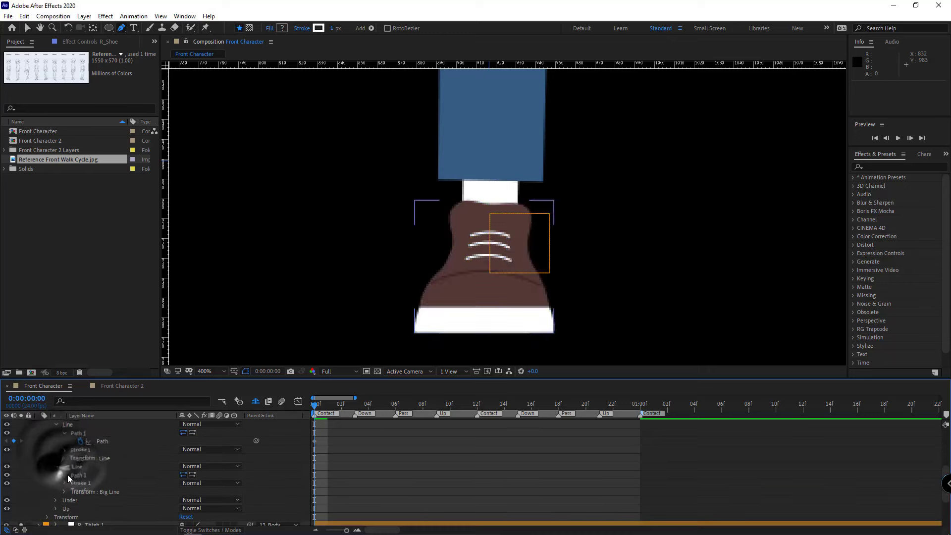
{"action": "left_click", "coordinate": [65, 475]}
{"action": "left_click", "coordinate": [81, 484]}
{"action": "left_click", "coordinate": [56, 483]}
{"action": "left_click", "coordinate": [65, 491]}
{"action": "left_click", "coordinate": [80, 500]}
{"action": "scroll", "coordinate": [77, 496], "scroll_direction": "down", "scroll_amount": 2}
{"action": "left_click", "coordinate": [56, 475]}
{"action": "left_click", "coordinate": [64, 484]}
{"action": "left_click", "coordinate": [81, 491]}
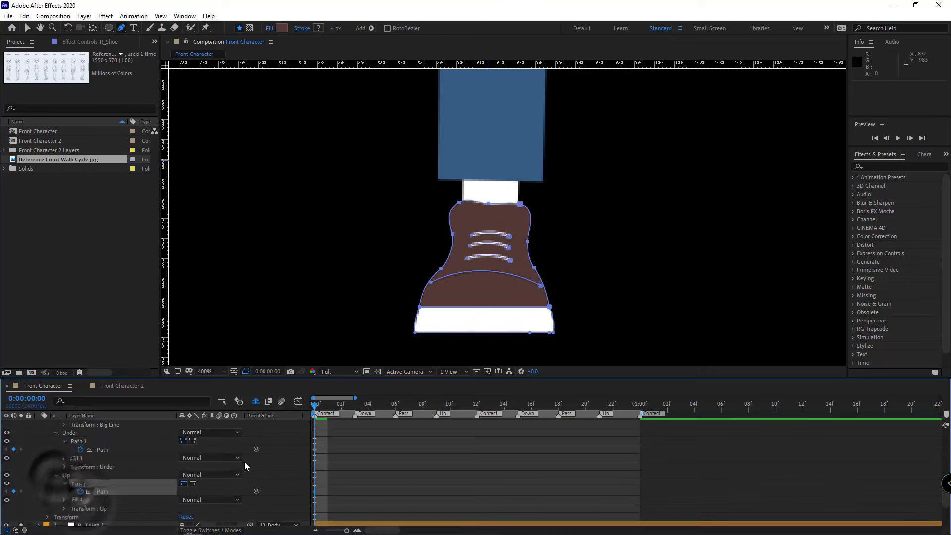
Step: Delete the extra vertex at the sole's lower right and add vertices midway along the Under path's bottom and top edges
{"action": "scroll", "coordinate": [501, 362], "scroll_direction": "up", "scroll_amount": 1}
{"action": "left_click_drag", "start_coordinate": [556, 274], "coordinate": [604, 316]}
{"action": "key", "text": "Delete"}
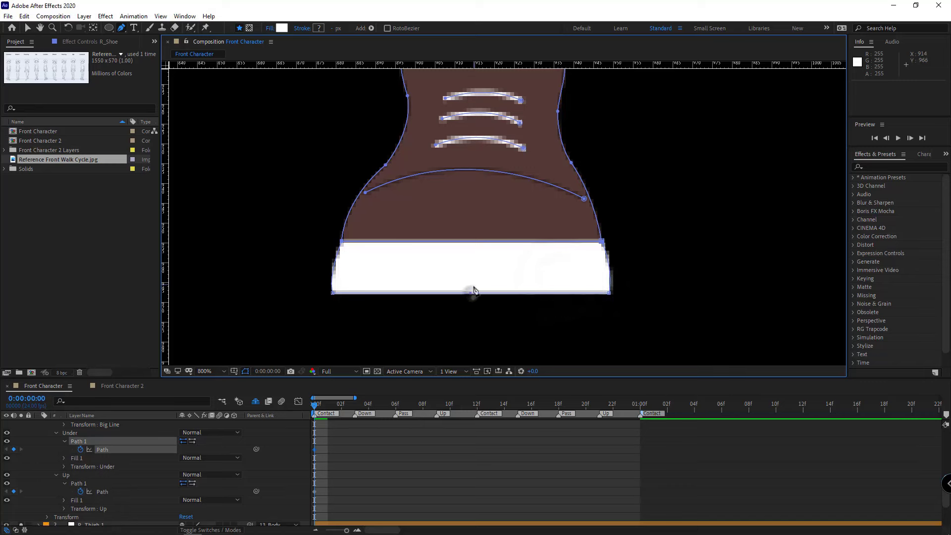
{"action": "left_click", "coordinate": [471, 293]}
{"action": "left_click", "coordinate": [473, 243]}
{"action": "left_click", "coordinate": [282, 458]}
Step: Compare the feet in the reference walk poses with the character's right leg and shoe
{"action": "scroll", "coordinate": [282, 458], "scroll_direction": "up", "scroll_amount": 4}
{"action": "scroll", "coordinate": [396, 198], "scroll_direction": "down", "scroll_amount": 3}
{"action": "left_click_drag", "start_coordinate": [387, 82], "coordinate": [522, 331]}
{"action": "left_click_drag", "start_coordinate": [364, 86], "coordinate": [353, 119]}
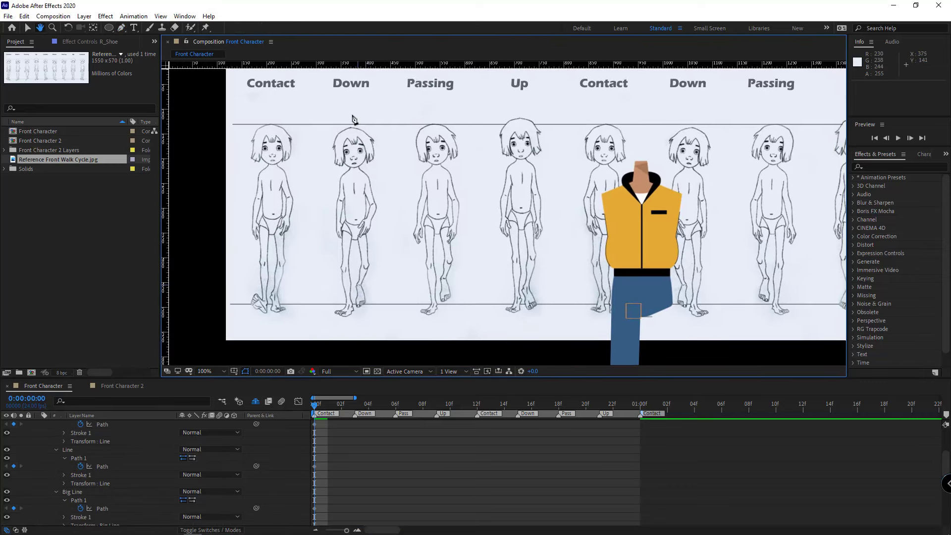
{"action": "left_click_drag", "start_coordinate": [590, 284], "coordinate": [520, 132]}
{"action": "left_click_drag", "start_coordinate": [552, 340], "coordinate": [551, 279]}
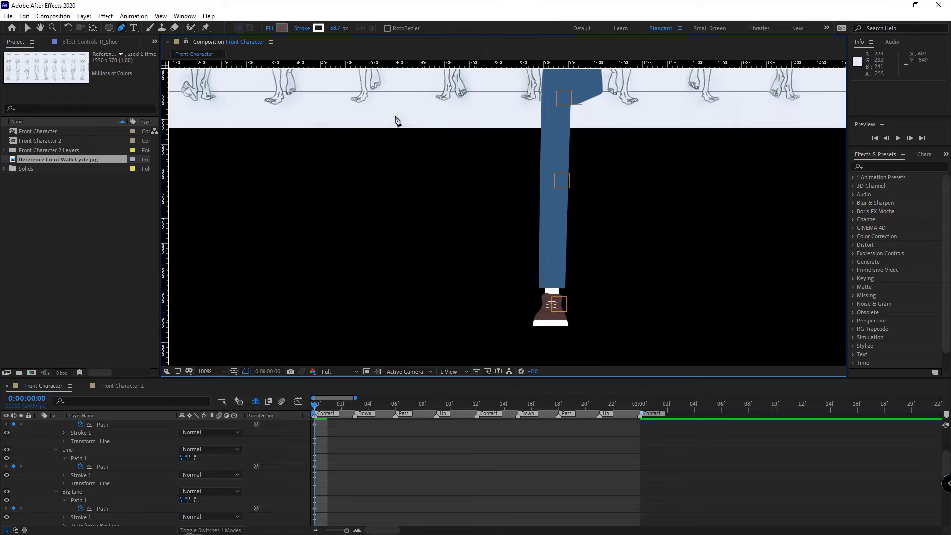
{"action": "left_click_drag", "start_coordinate": [396, 120], "coordinate": [299, 296]}
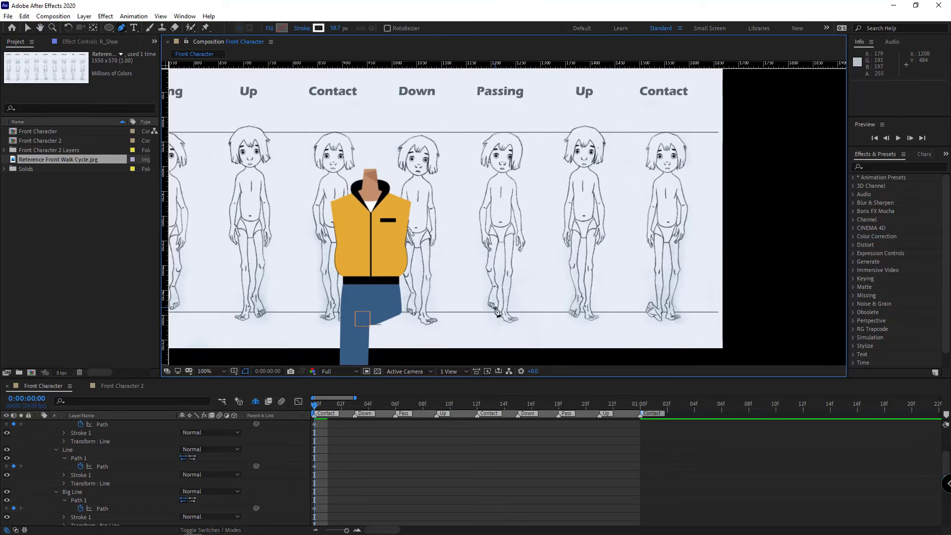
{"action": "left_click_drag", "start_coordinate": [490, 308], "coordinate": [493, 162]}
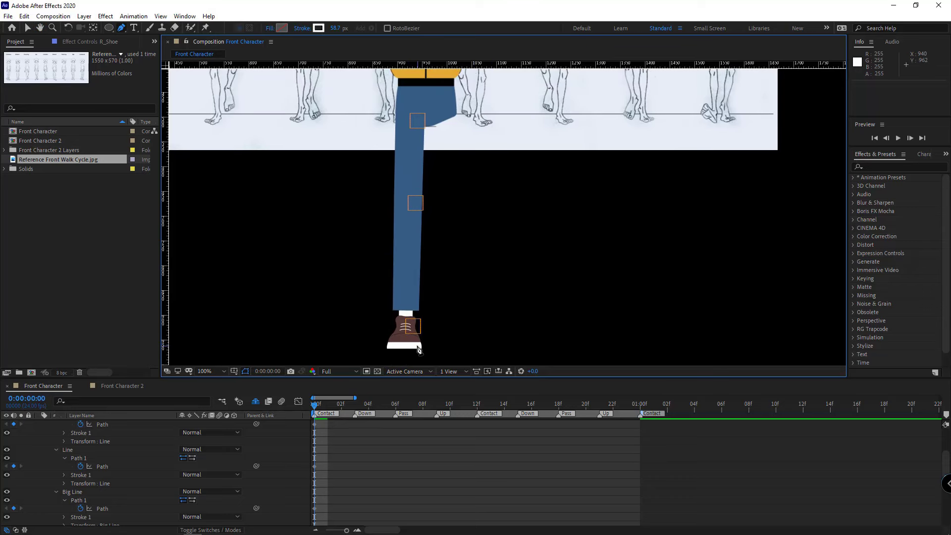
Step: Parent the R_Shoe layer to the R_Calf 2 null
{"action": "left_click_drag", "start_coordinate": [436, 301], "coordinate": [544, 179]}
{"action": "scroll", "coordinate": [168, 459], "scroll_direction": "up", "scroll_amount": 3}
{"action": "left_click", "coordinate": [105, 424]}
{"action": "left_click_drag", "start_coordinate": [250, 425], "coordinate": [100, 489]}
{"action": "left_click", "coordinate": [100, 488]}
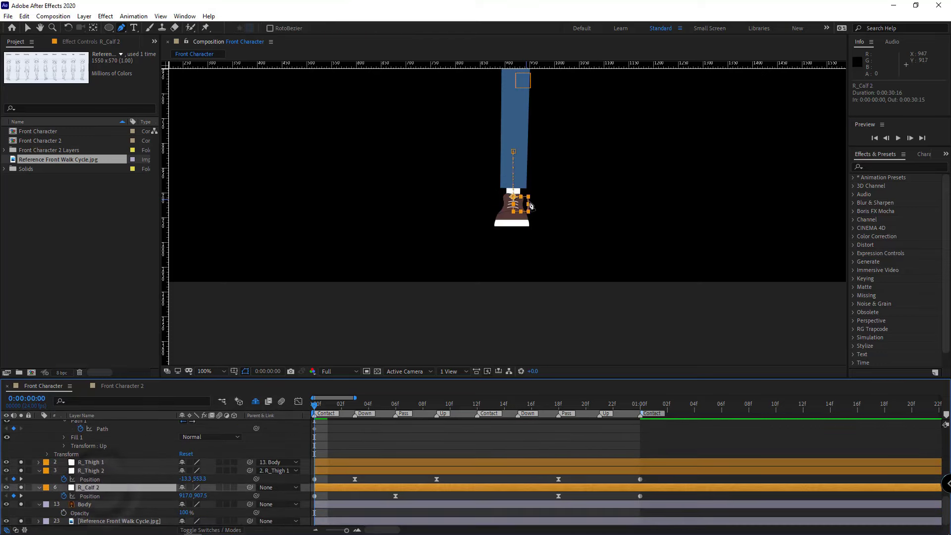
Step: Go to the second Pass marker at 0:00:00:18 and compare the right leg with the reference's Passing pose
{"action": "scroll", "coordinate": [545, 451], "scroll_direction": "up", "scroll_amount": 5}
{"action": "left_click", "coordinate": [558, 404]}
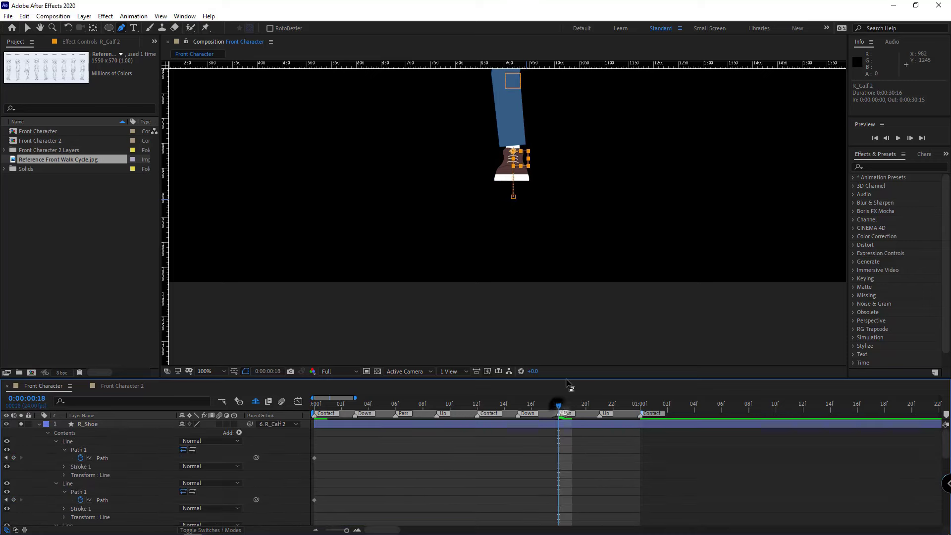
{"action": "scroll", "coordinate": [535, 178], "scroll_direction": "up", "scroll_amount": 4}
{"action": "scroll", "coordinate": [535, 178], "scroll_direction": "down", "scroll_amount": 6}
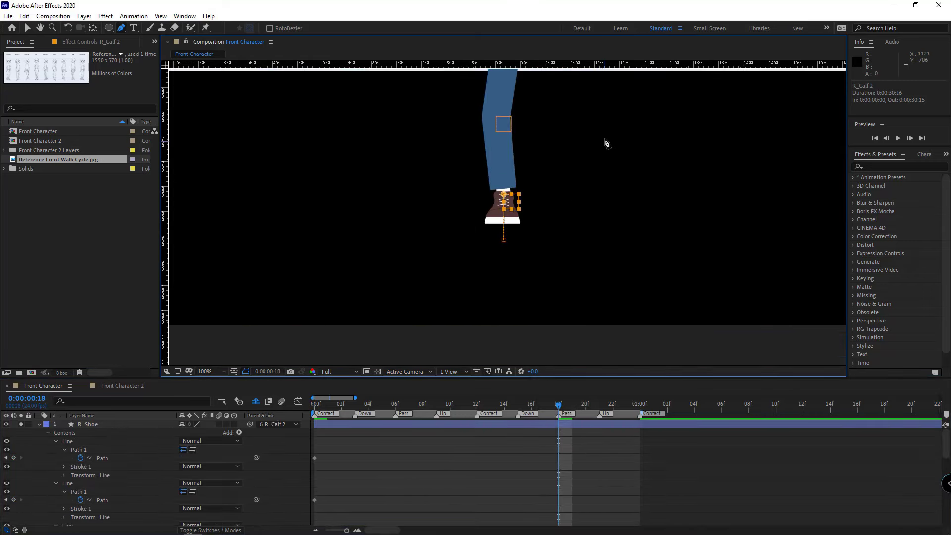
{"action": "left_click_drag", "start_coordinate": [603, 142], "coordinate": [575, 213]}
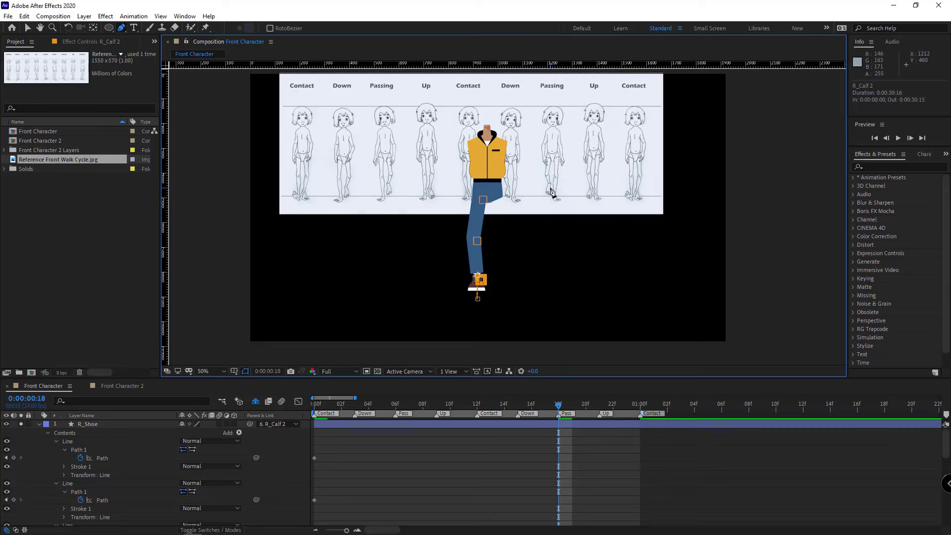
{"action": "scroll", "coordinate": [482, 280], "scroll_direction": "up", "scroll_amount": 1}
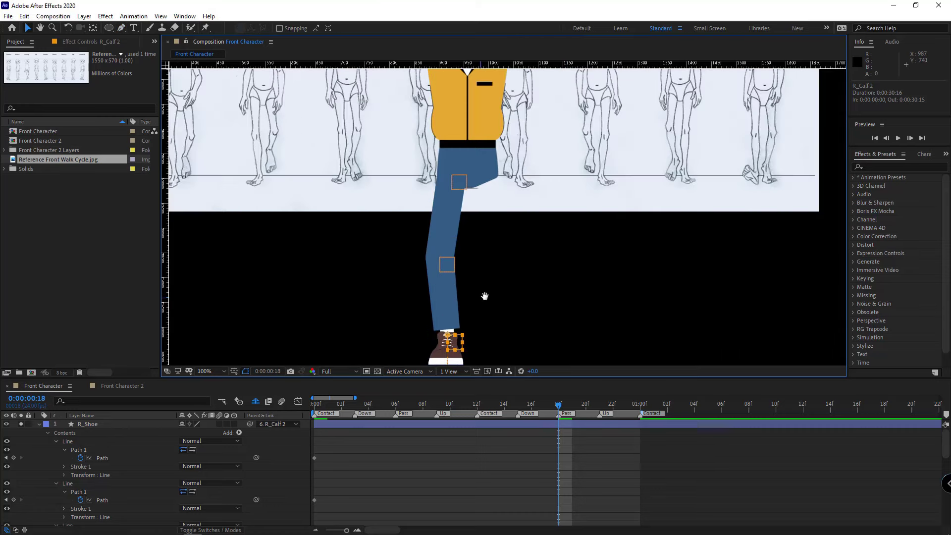
{"action": "left_click_drag", "start_coordinate": [484, 297], "coordinate": [497, 271]}
Step: Import the shoe_study_angle_chart JPG and place it in the Front Character composition
{"action": "double_click", "coordinate": [90, 203]}
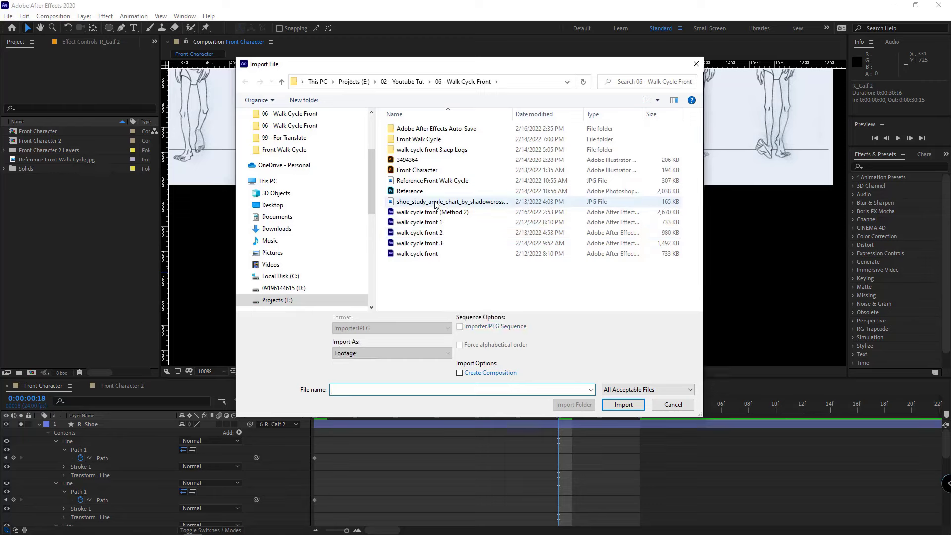
{"action": "double_click", "coordinate": [435, 205]}
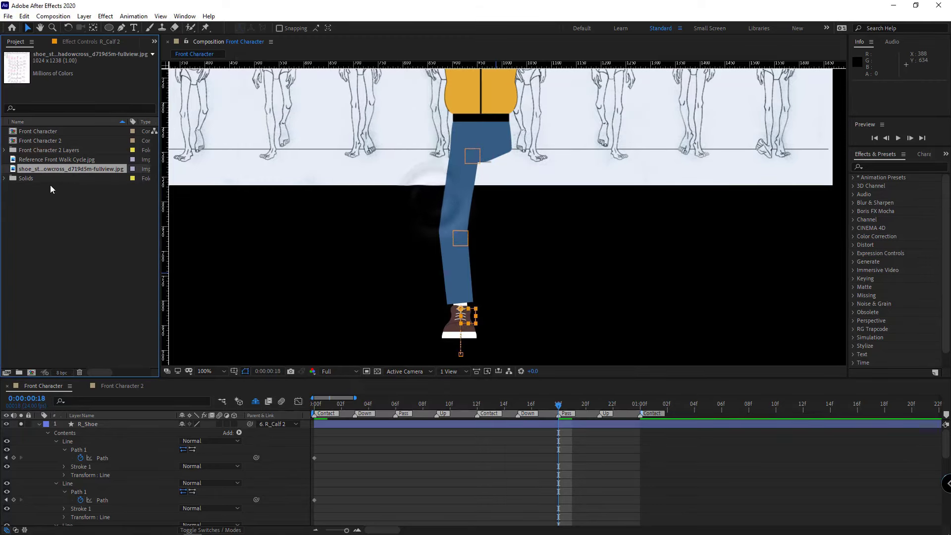
{"action": "left_click_drag", "start_coordinate": [35, 170], "coordinate": [391, 257]}
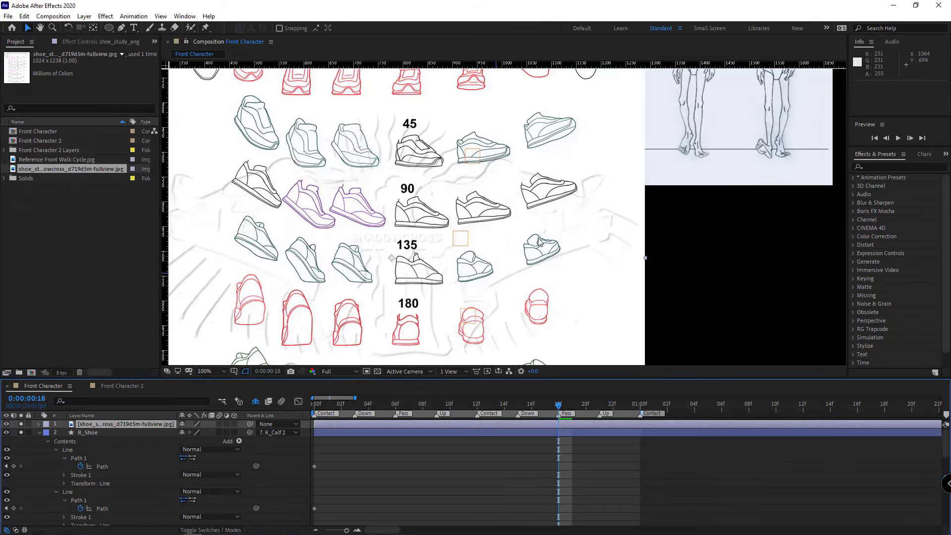
Step: Move the shoe chart layer below R_Shoe and set its opacity to 50%
{"action": "scroll", "coordinate": [540, 241], "scroll_direction": "down", "scroll_amount": 2}
{"action": "left_click_drag", "start_coordinate": [84, 427], "coordinate": [106, 522]}
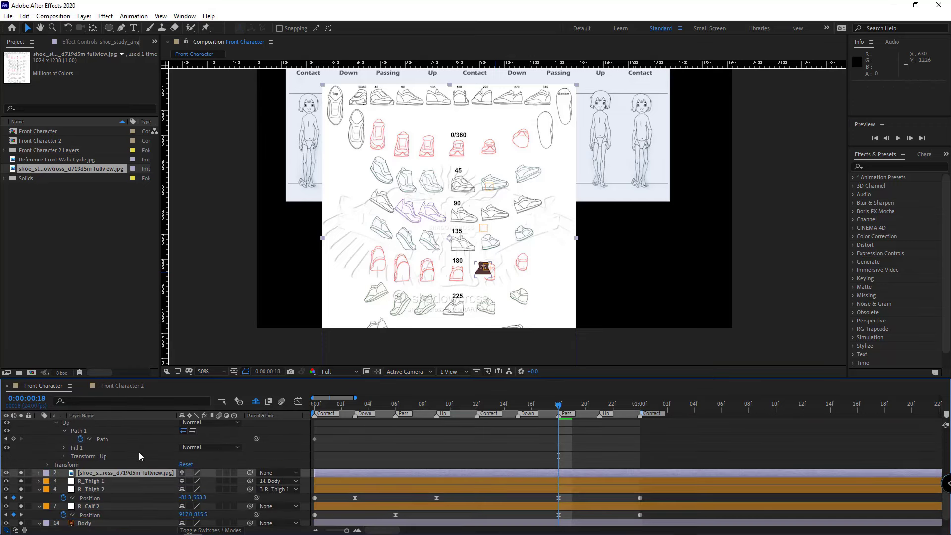
{"action": "type", "text": "t50"}
{"action": "key", "text": "Return"}
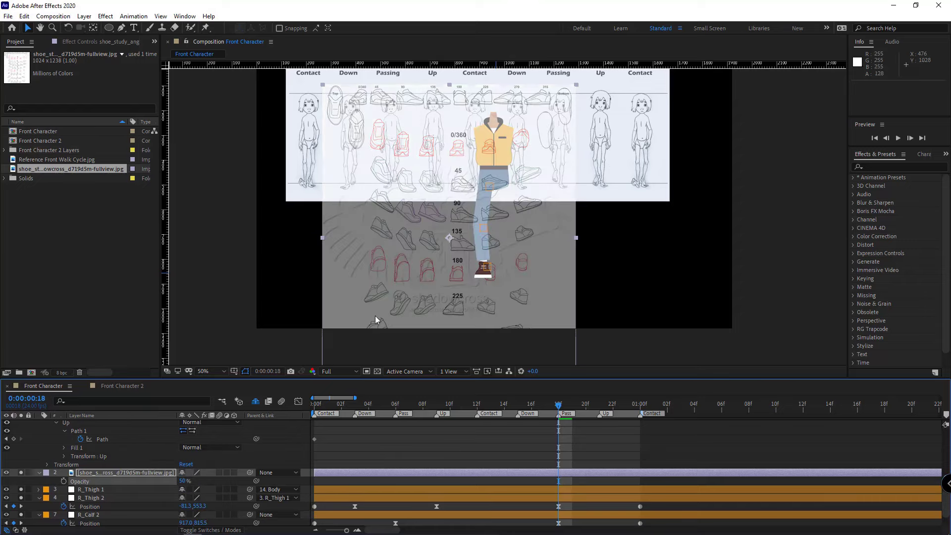
Step: Position the shoe chart so its black top-down shoe drawing lies behind the character's right shoe
{"action": "scroll", "coordinate": [521, 230], "scroll_direction": "up", "scroll_amount": 2}
{"action": "left_click_drag", "start_coordinate": [527, 216], "coordinate": [525, 214]}
{"action": "left_click_drag", "start_coordinate": [525, 214], "coordinate": [622, 322]}
{"action": "left_click_drag", "start_coordinate": [518, 212], "coordinate": [722, 291]}
{"action": "left_click_drag", "start_coordinate": [580, 264], "coordinate": [562, 256]}
{"action": "scroll", "coordinate": [478, 242], "scroll_direction": "up", "scroll_amount": 2}
{"action": "left_click_drag", "start_coordinate": [628, 188], "coordinate": [476, 290]}
{"action": "left_click_drag", "start_coordinate": [574, 246], "coordinate": [633, 213]}
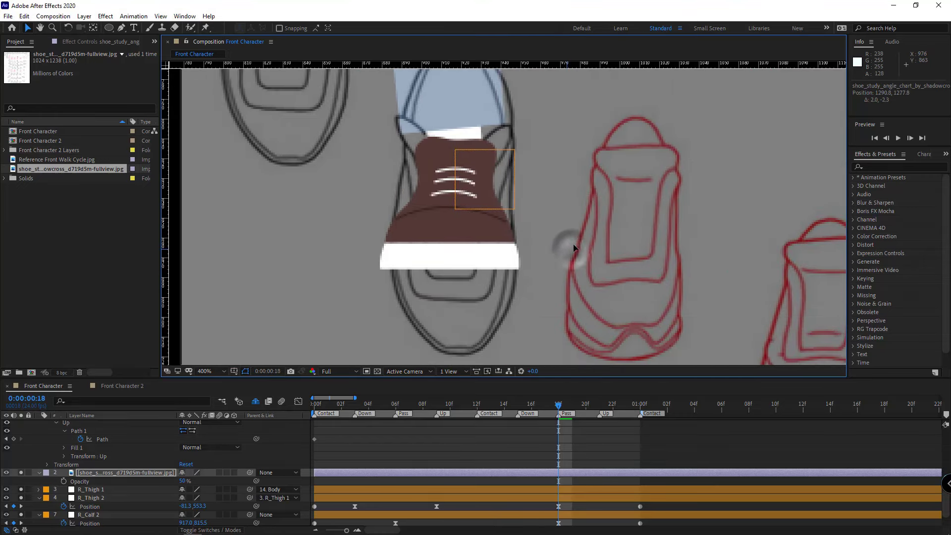
Step: Set the R_Shoe layer's opacity to 50%
{"action": "scroll", "coordinate": [109, 467], "scroll_direction": "up", "scroll_amount": 8}
{"action": "left_click", "coordinate": [110, 424]}
{"action": "key", "text": "t"}
{"action": "left_click", "coordinate": [185, 432]}
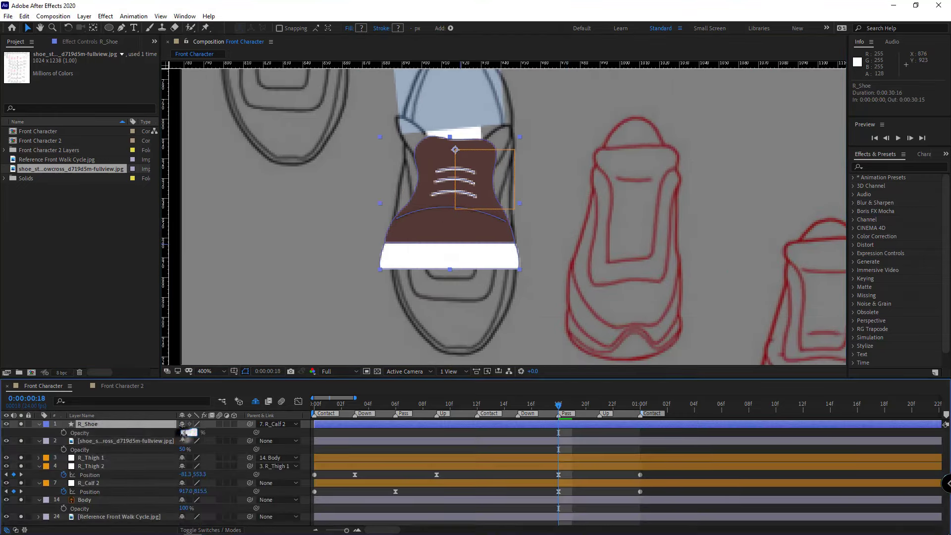
{"action": "type", "text": "50"}
{"action": "key", "text": "Return"}
Step: Hide R_Shoe's Under group and extend the lower edge of the Up path to the chart shoe's toe with the Pen tool
{"action": "scroll", "coordinate": [441, 308], "scroll_direction": "up", "scroll_amount": 1}
{"action": "left_click_drag", "start_coordinate": [441, 308], "coordinate": [491, 194]}
{"action": "left_click", "coordinate": [121, 28]}
{"action": "double_click", "coordinate": [39, 423]}
{"action": "left_click", "coordinate": [48, 433]}
{"action": "left_click", "coordinate": [7, 474]}
{"action": "mouse_move", "coordinate": [411, 174]}
{"action": "left_mouse_down"}
{"action": "mouse_move", "coordinate": [424, 231]}
{"action": "mouse_move", "coordinate": [415, 274]}
{"action": "mouse_move", "coordinate": [412, 171]}
{"action": "left_mouse_up"}
{"action": "key", "text": "ctrl+z"}
{"action": "left_click_drag", "start_coordinate": [411, 170], "coordinate": [325, 276]}
{"action": "scroll", "coordinate": [531, 292], "scroll_direction": "up", "scroll_amount": 10}
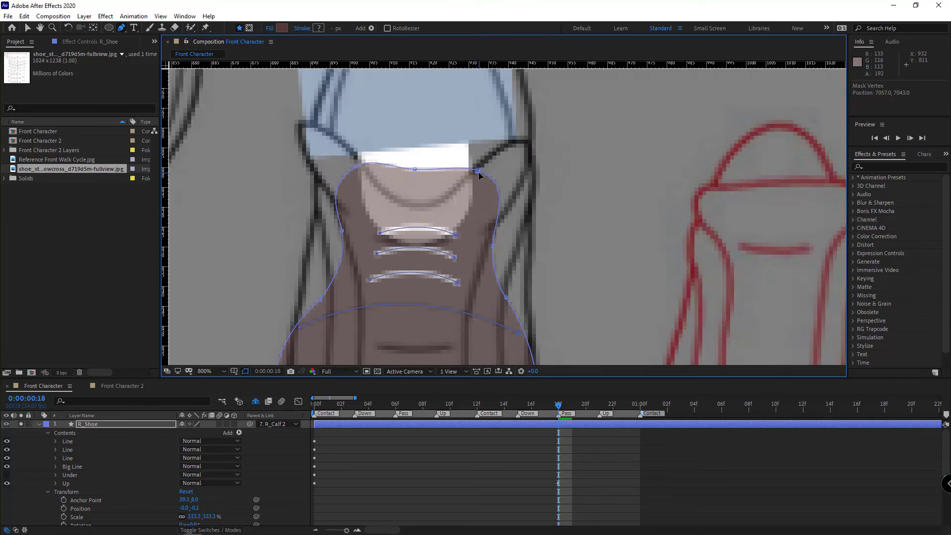
Step: Reshape the Up path's upper corners and opening to follow the collar of the chart shoe
{"action": "left_click_drag", "start_coordinate": [479, 172], "coordinate": [524, 143]}
{"action": "left_click_drag", "start_coordinate": [493, 246], "coordinate": [528, 245]}
{"action": "left_click_drag", "start_coordinate": [559, 150], "coordinate": [548, 150]}
{"action": "left_click_drag", "start_coordinate": [343, 230], "coordinate": [317, 146]}
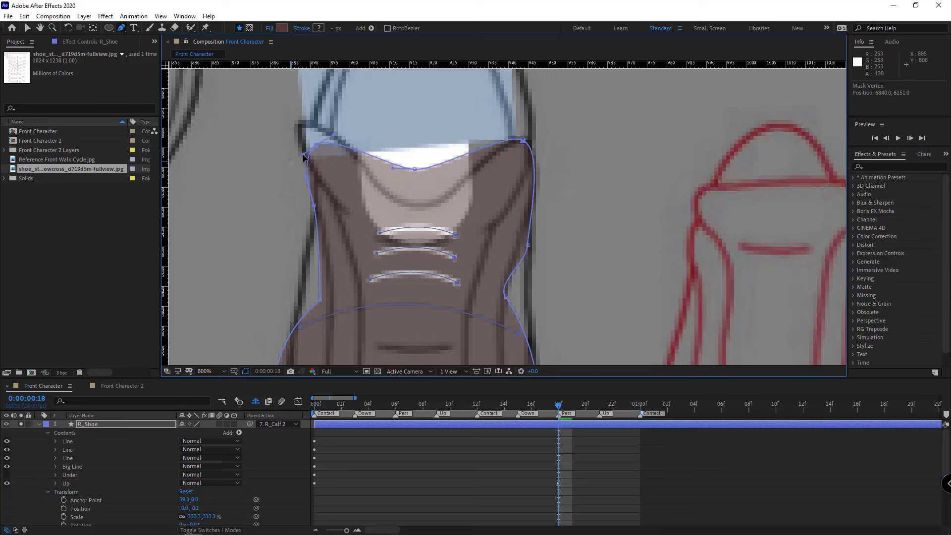
{"action": "left_click_drag", "start_coordinate": [393, 168], "coordinate": [361, 169]}
{"action": "left_click_drag", "start_coordinate": [425, 170], "coordinate": [463, 139]}
Step: Adjust the vertices and handles along both sides of the Up path to match the chart shoe's outline
{"action": "left_click_drag", "start_coordinate": [359, 268], "coordinate": [341, 241]}
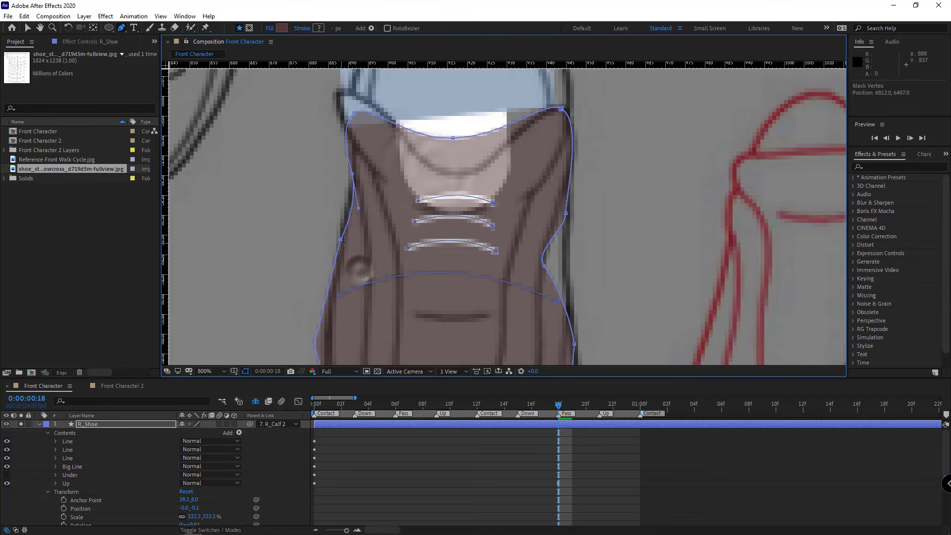
{"action": "left_click_drag", "start_coordinate": [358, 208], "coordinate": [352, 207]}
{"action": "left_click_drag", "start_coordinate": [335, 275], "coordinate": [343, 238]}
{"action": "left_click_drag", "start_coordinate": [347, 220], "coordinate": [385, 97]}
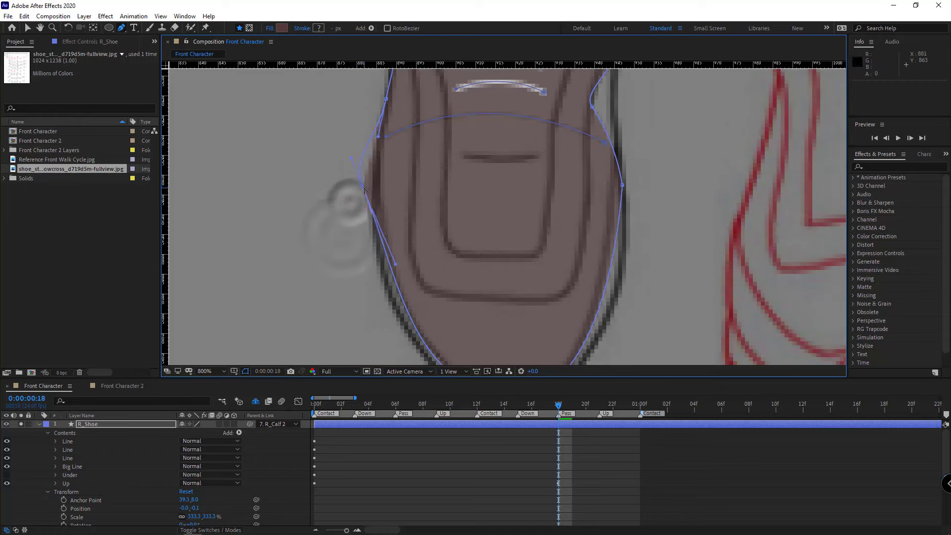
{"action": "left_click", "coordinate": [362, 183]}
{"action": "left_click_drag", "start_coordinate": [395, 265], "coordinate": [363, 272]}
{"action": "left_click_drag", "start_coordinate": [364, 186], "coordinate": [375, 192]}
{"action": "left_click_drag", "start_coordinate": [544, 140], "coordinate": [467, 235]}
{"action": "left_click_drag", "start_coordinate": [515, 200], "coordinate": [536, 199]}
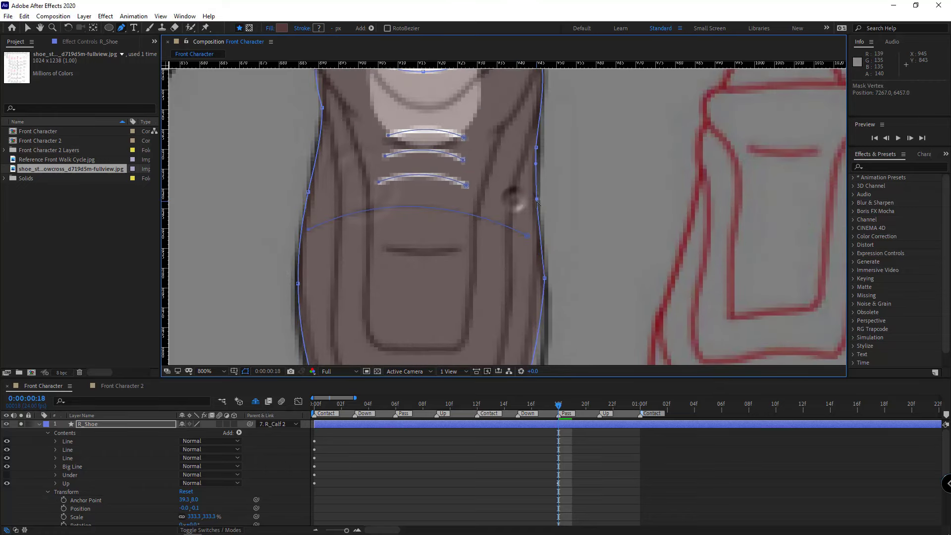
{"action": "left_click_drag", "start_coordinate": [551, 163], "coordinate": [548, 254]}
Step: Flip the Big Line path vertically, narrow it and place it over the chart shoe's toe seam
{"action": "left_click_drag", "start_coordinate": [450, 329], "coordinate": [538, 314]}
{"action": "left_click", "coordinate": [610, 213]}
{"action": "key", "text": "ctrl+t"}
{"action": "left_click_drag", "start_coordinate": [538, 314], "coordinate": [536, 238]}
{"action": "left_click_drag", "start_coordinate": [500, 188], "coordinate": [501, 286]}
{"action": "left_click_drag", "start_coordinate": [390, 267], "coordinate": [416, 268]}
{"action": "left_click_drag", "start_coordinate": [529, 263], "coordinate": [530, 271]}
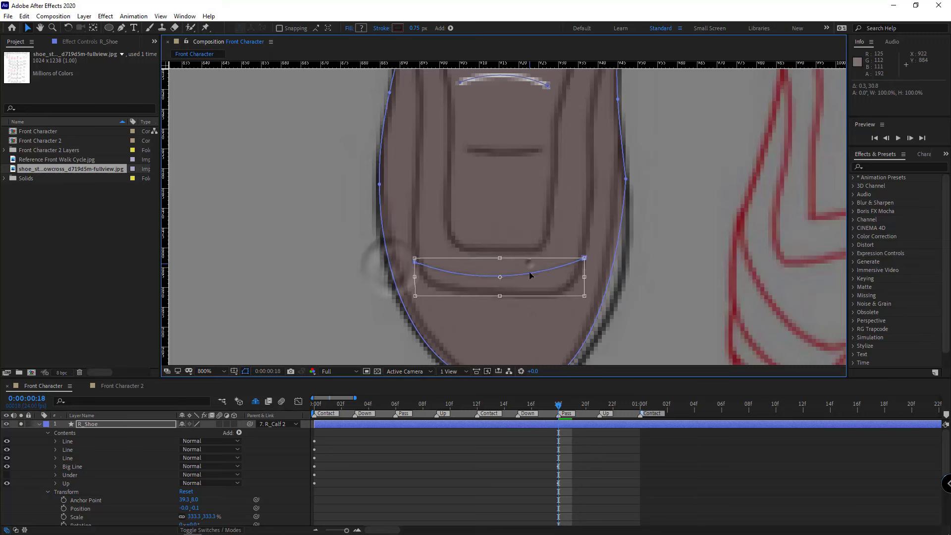
{"action": "key", "text": "Return"}
Step: Enlarge the three lace lines together and move them down over the front of the shoe
{"action": "left_click_drag", "start_coordinate": [535, 198], "coordinate": [531, 309]}
{"action": "left_click", "coordinate": [543, 197]}
{"action": "left_click_drag", "start_coordinate": [565, 140], "coordinate": [495, 210]}
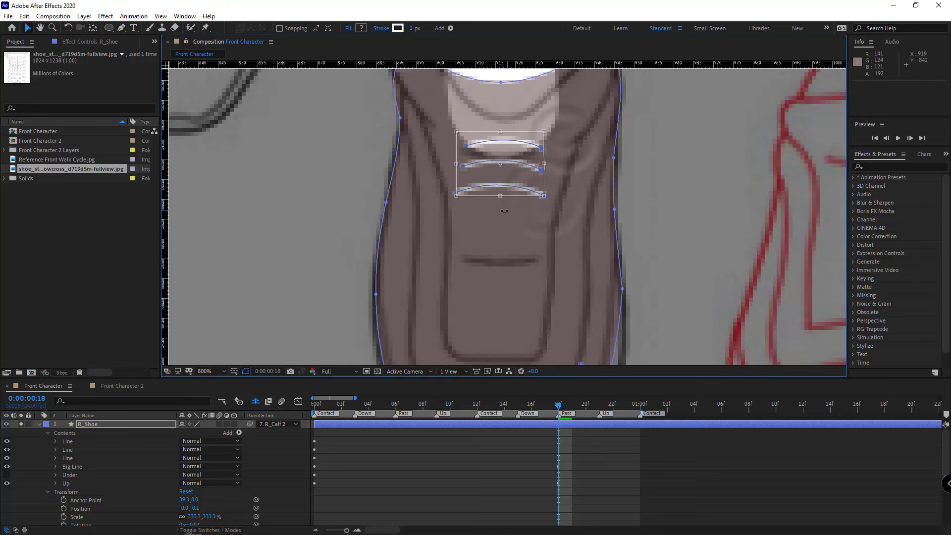
{"action": "key", "text": "ctrl+t"}
{"action": "left_click_drag", "start_coordinate": [521, 166], "coordinate": [519, 218]}
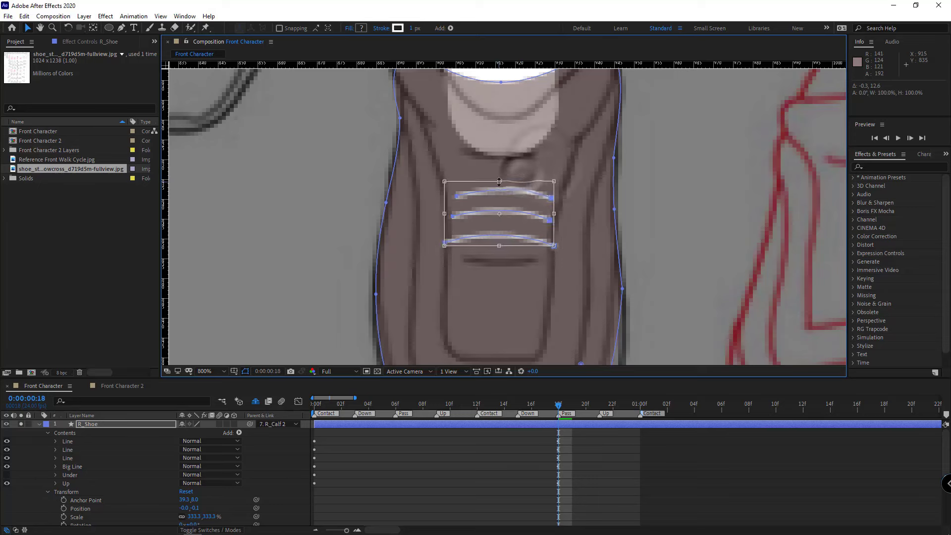
{"action": "left_click_drag", "start_coordinate": [498, 182], "coordinate": [499, 138]}
{"action": "left_click_drag", "start_coordinate": [499, 247], "coordinate": [499, 259]}
{"action": "left_click_drag", "start_coordinate": [507, 204], "coordinate": [507, 256]}
{"action": "scroll", "coordinate": [525, 216], "scroll_direction": "down", "scroll_amount": 1}
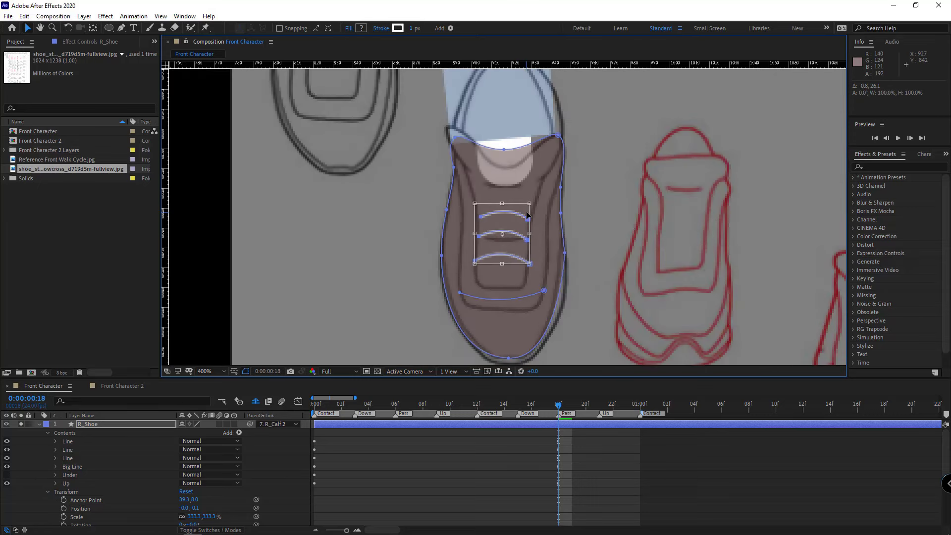
{"action": "left_click", "coordinate": [37, 462]}
{"action": "left_click", "coordinate": [507, 287]}
Step: Show the Under group and pull its bottom midpoint and right corner around the chart shoe's toe
{"action": "left_click_drag", "start_coordinate": [505, 340], "coordinate": [459, 215]}
{"action": "left_click", "coordinate": [6, 475]}
{"action": "left_click", "coordinate": [76, 475]}
{"action": "scroll", "coordinate": [458, 290], "scroll_direction": "up", "scroll_amount": 1}
{"action": "key", "text": "g"}
{"action": "left_click", "coordinate": [629, 150]}
{"action": "key", "text": "ctrl+z"}
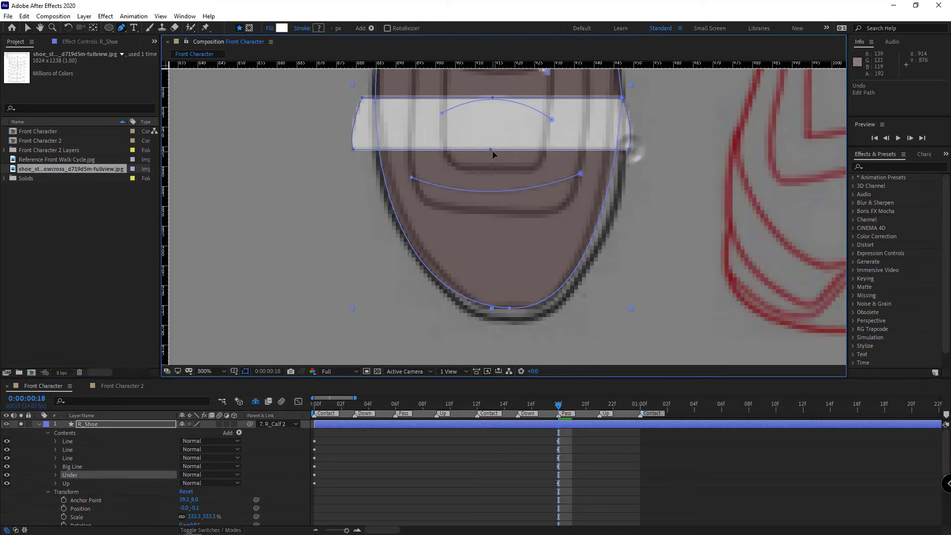
{"action": "left_click_drag", "start_coordinate": [492, 150], "coordinate": [510, 319]}
{"action": "left_click_drag", "start_coordinate": [629, 149], "coordinate": [624, 174]}
{"action": "left_click_drag", "start_coordinate": [557, 320], "coordinate": [562, 314]}
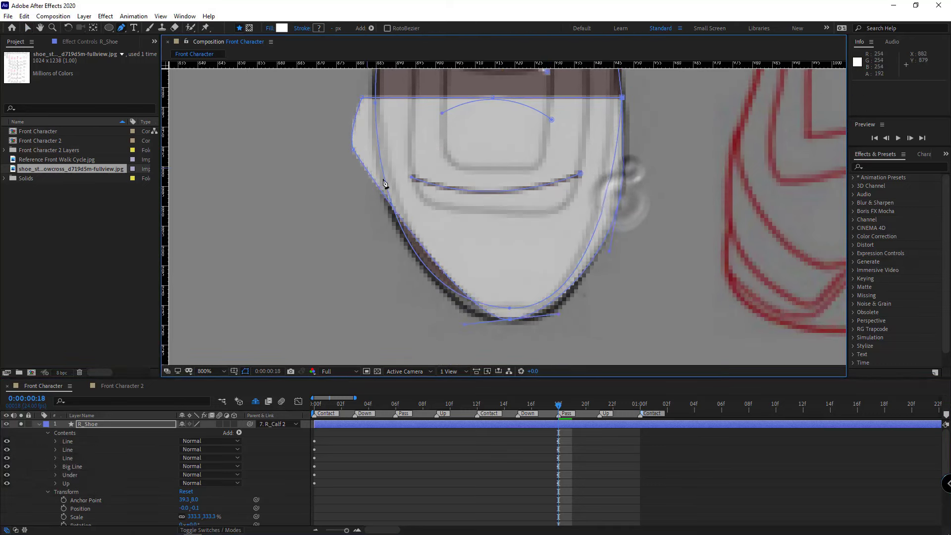
Step: Fit the Under path's left side and outer curves to the chart shoe's toe outline
{"action": "left_click_drag", "start_coordinate": [353, 149], "coordinate": [387, 204]}
{"action": "left_click_drag", "start_coordinate": [363, 97], "coordinate": [375, 97]}
{"action": "left_click", "coordinate": [386, 204], "text": "alt"}
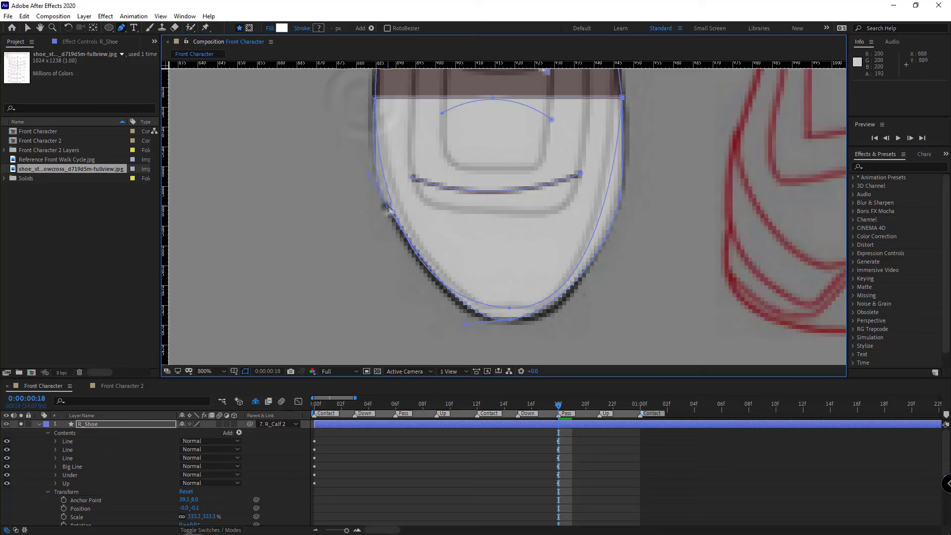
{"action": "key", "text": "ctrl+z"}
{"action": "left_click_drag", "start_coordinate": [386, 204], "coordinate": [408, 257]}
{"action": "left_click_drag", "start_coordinate": [510, 319], "coordinate": [452, 320]}
{"action": "left_click_drag", "start_coordinate": [557, 323], "coordinate": [568, 324]}
{"action": "left_click_drag", "start_coordinate": [610, 251], "coordinate": [605, 259]}
{"action": "left_click_drag", "start_coordinate": [619, 198], "coordinate": [623, 179]}
Step: Pull the Under path's top midpoint down and curve it along the toe, leaving a thin white sole rim
{"action": "left_click_drag", "start_coordinate": [494, 98], "coordinate": [378, 304]}
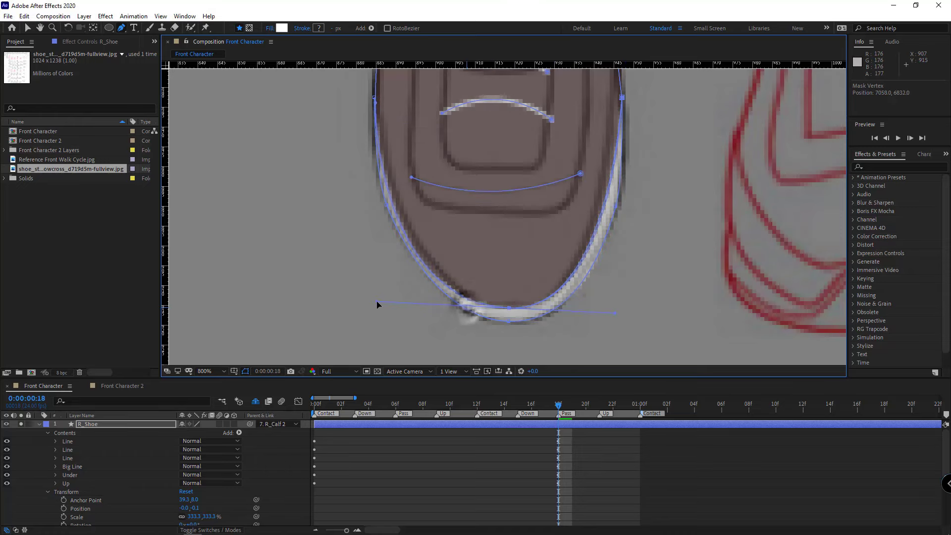
{"action": "key", "text": "comma"}
{"action": "key", "text": "comma"}
{"action": "key", "text": "F2"}
{"action": "key", "text": "comma"}
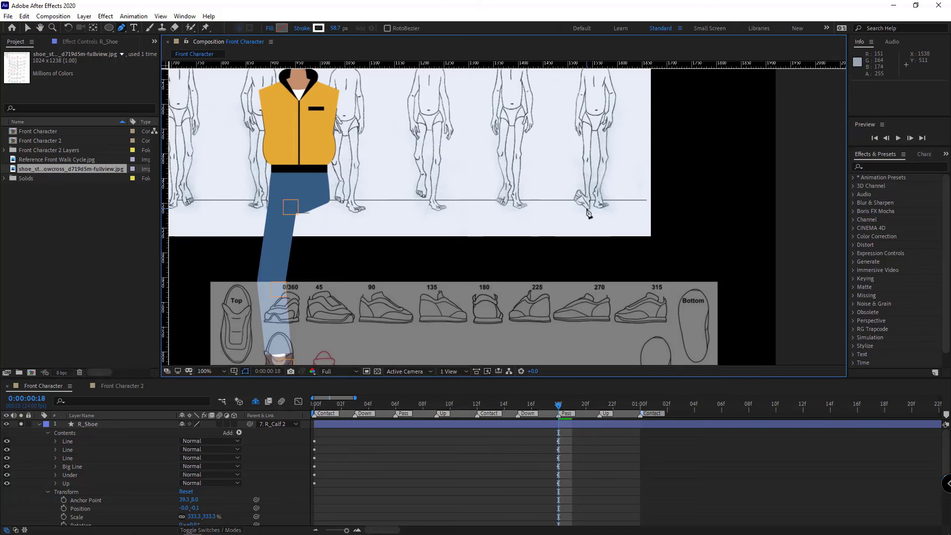
Step: Move all R_Shoe path keyframes from frame 0 to the Down marker at frame 3
{"action": "left_click_drag", "start_coordinate": [618, 253], "coordinate": [600, 96]}
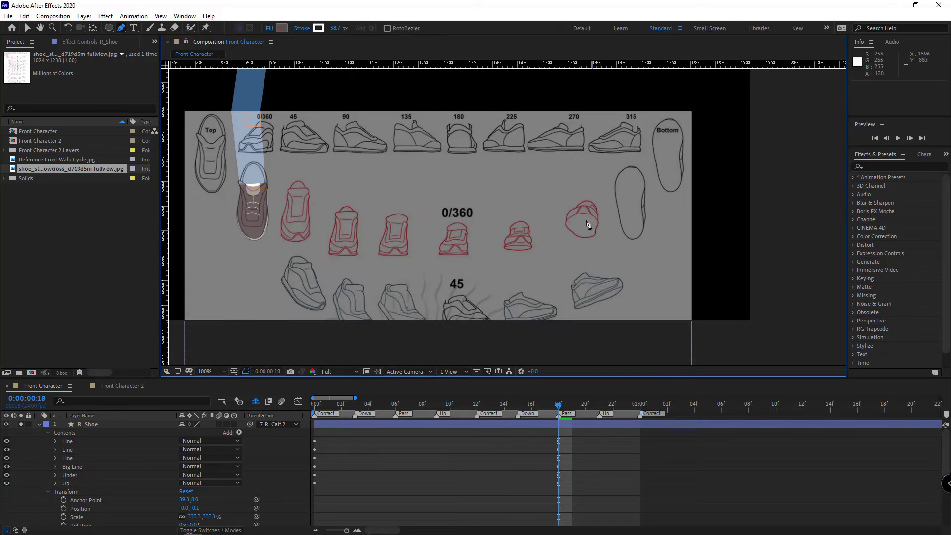
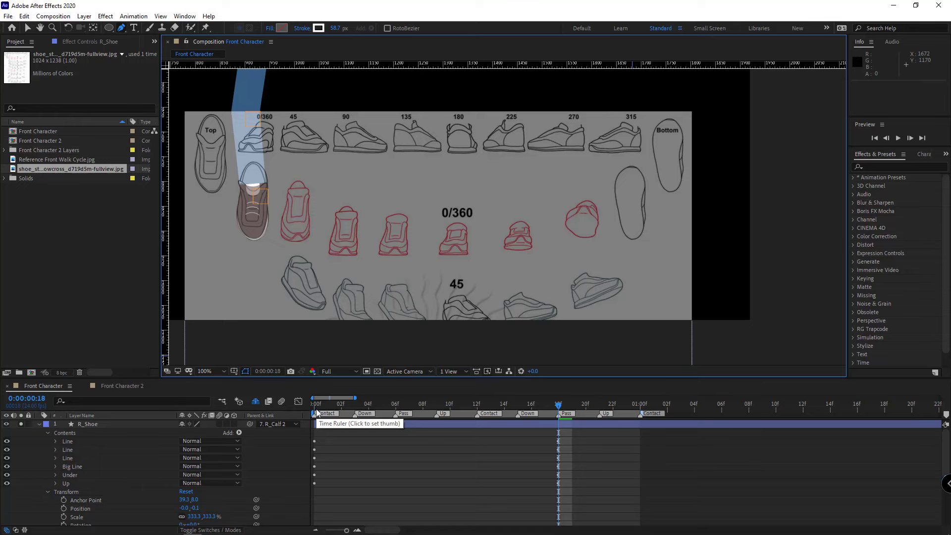
{"action": "left_click", "coordinate": [317, 413]}
{"action": "left_click_drag", "start_coordinate": [325, 293], "coordinate": [531, 303]}
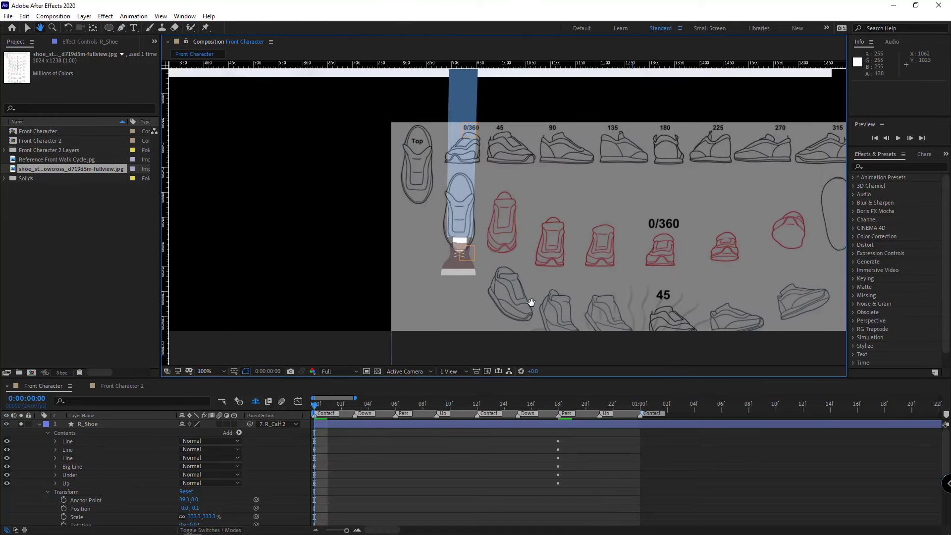
{"action": "left_click", "coordinate": [408, 427]}
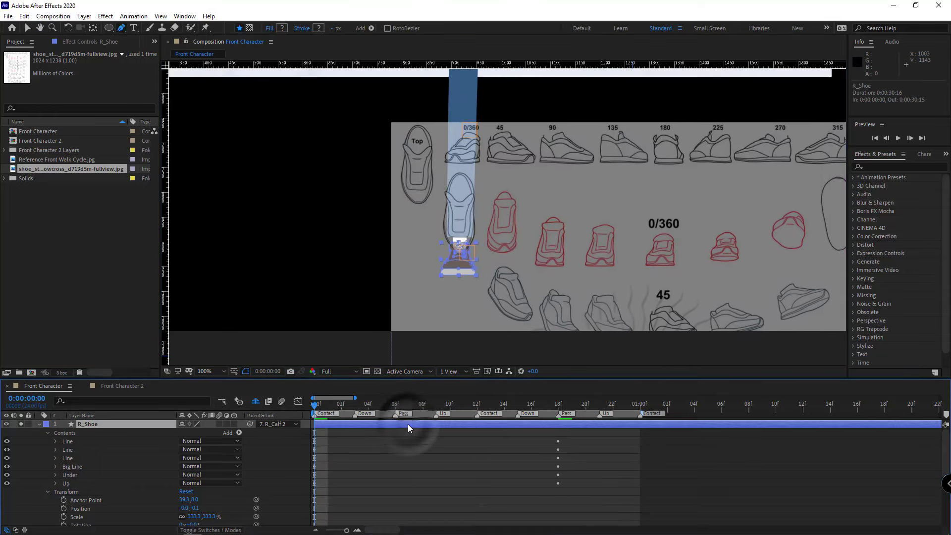
{"action": "key", "text": "u"}
{"action": "left_click_drag", "start_coordinate": [323, 434], "coordinate": [355, 476]}
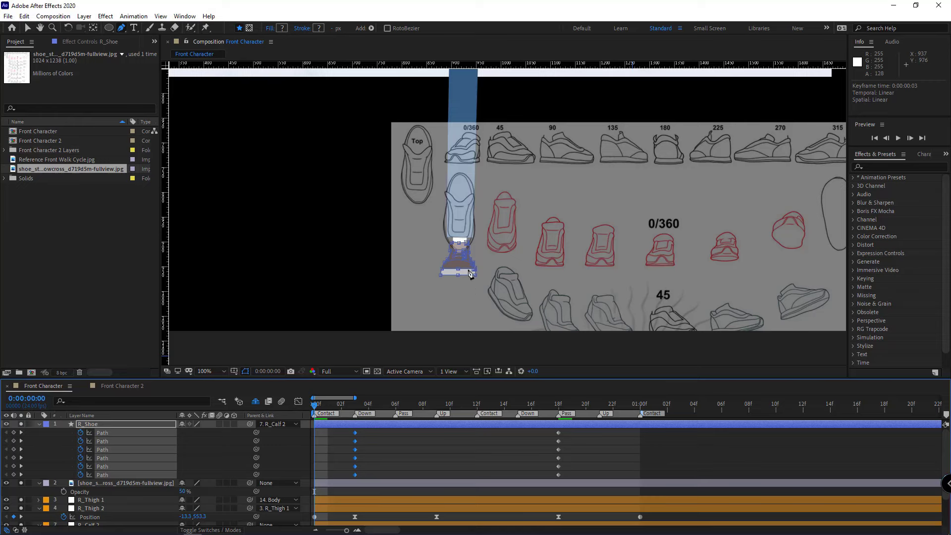
Step: At frame 0, move the shoe chart so its rightmost red 0/360 shoe lies over the character's right shoe
{"action": "key", "text": "v"}
{"action": "left_click_drag", "start_coordinate": [780, 284], "coordinate": [450, 311]}
{"action": "scroll", "coordinate": [552, 195], "scroll_direction": "up", "scroll_amount": 2}
{"action": "mouse_move", "coordinate": [618, 268]}
{"action": "left_mouse_down"}
{"action": "mouse_move", "coordinate": [604, 272]}
{"action": "mouse_move", "coordinate": [601, 263]}
{"action": "left_mouse_up"}
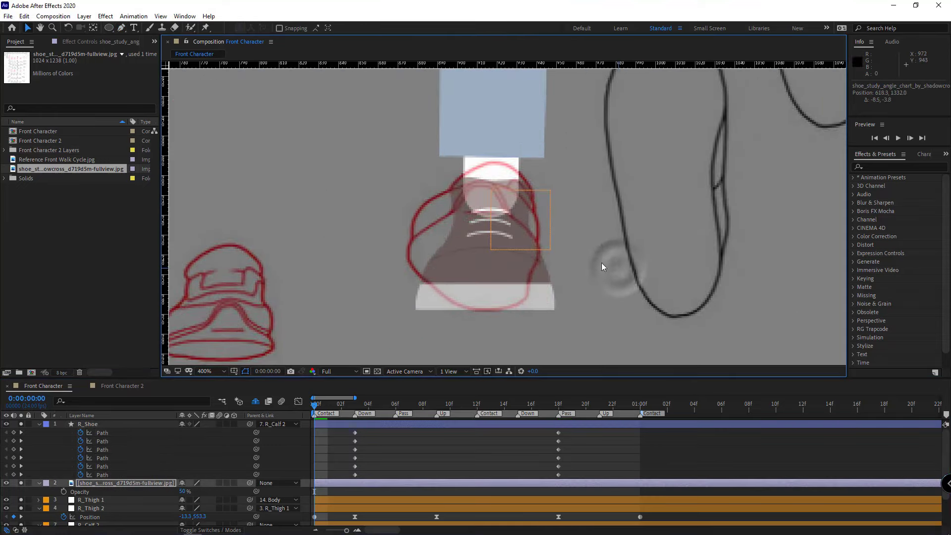
{"action": "key", "text": "shift+Right"}
{"action": "key", "text": "shift+Right"}
{"action": "left_click_drag", "start_coordinate": [165, 229], "coordinate": [643, 296]}
{"action": "key", "text": "shift+Right"}
Step: Expand the R_Shoe contents and move the Under group above the Line groups
{"action": "left_click", "coordinate": [99, 424]}
{"action": "double_click", "coordinate": [39, 425]}
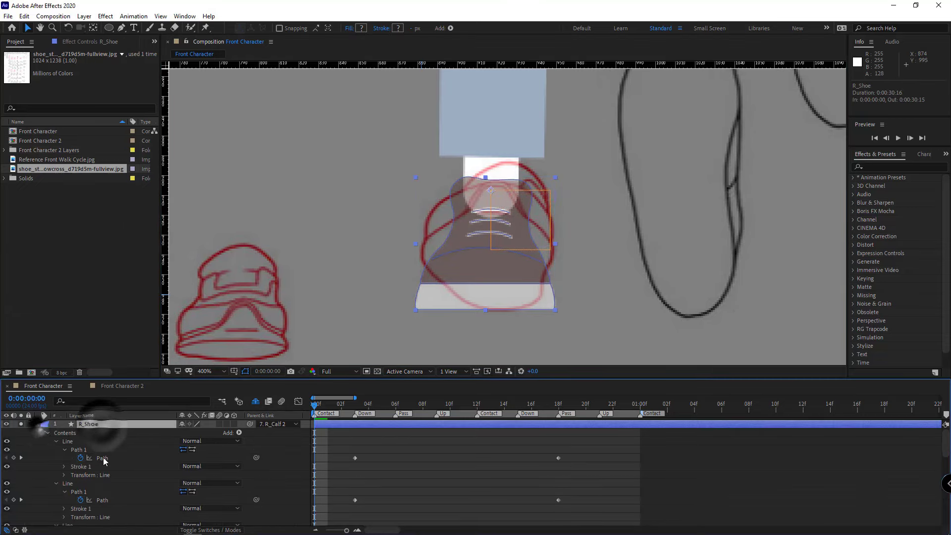
{"action": "left_click", "coordinate": [68, 441]}
{"action": "key", "text": "ctrl+a"}
{"action": "left_click", "coordinate": [55, 441]}
{"action": "left_click", "coordinate": [88, 487]}
{"action": "left_click", "coordinate": [70, 474]}
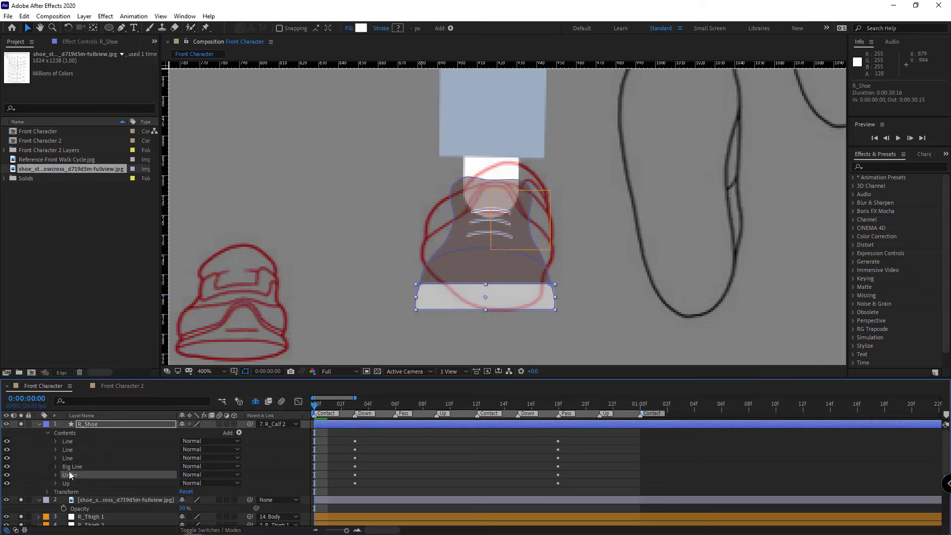
{"action": "left_click_drag", "start_coordinate": [70, 471], "coordinate": [76, 438]}
{"action": "key", "text": "g"}
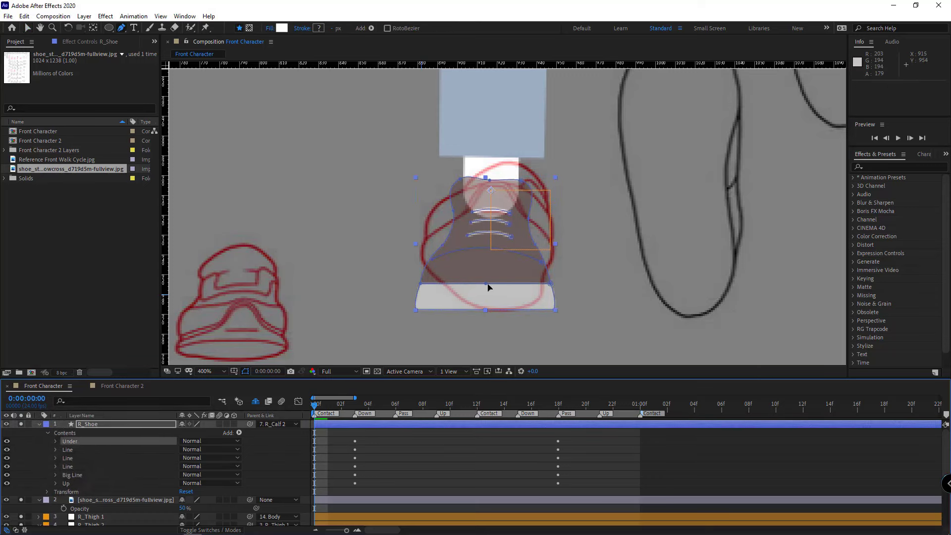
Step: Curve the upper left and right sides of the Under path along the red chart sole at frame 0
{"action": "scroll", "coordinate": [510, 227], "scroll_direction": "up", "scroll_amount": 1}
{"action": "left_click_drag", "start_coordinate": [414, 354], "coordinate": [422, 271]}
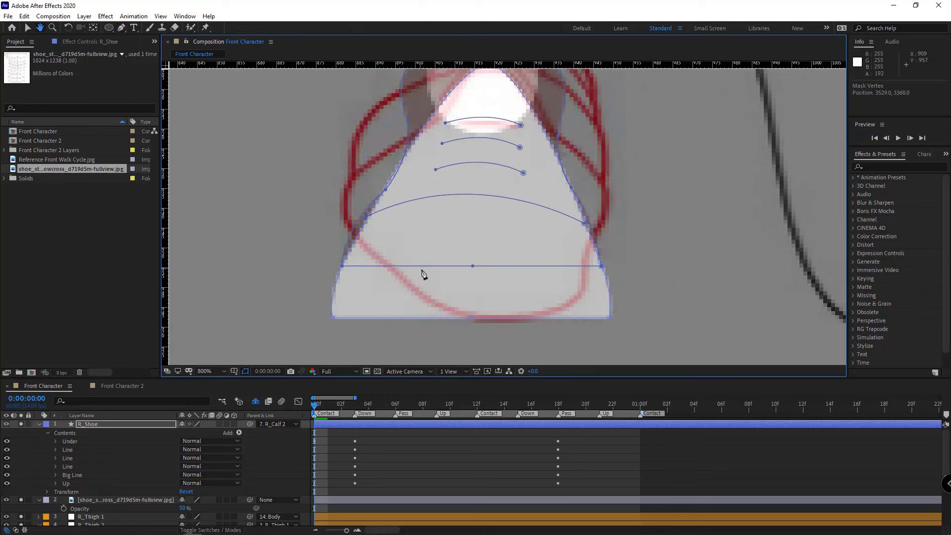
{"action": "left_click", "coordinate": [332, 317], "text": "ctrl"}
{"action": "key", "text": "ctrl+z"}
{"action": "left_click", "coordinate": [342, 266], "text": "ctrl"}
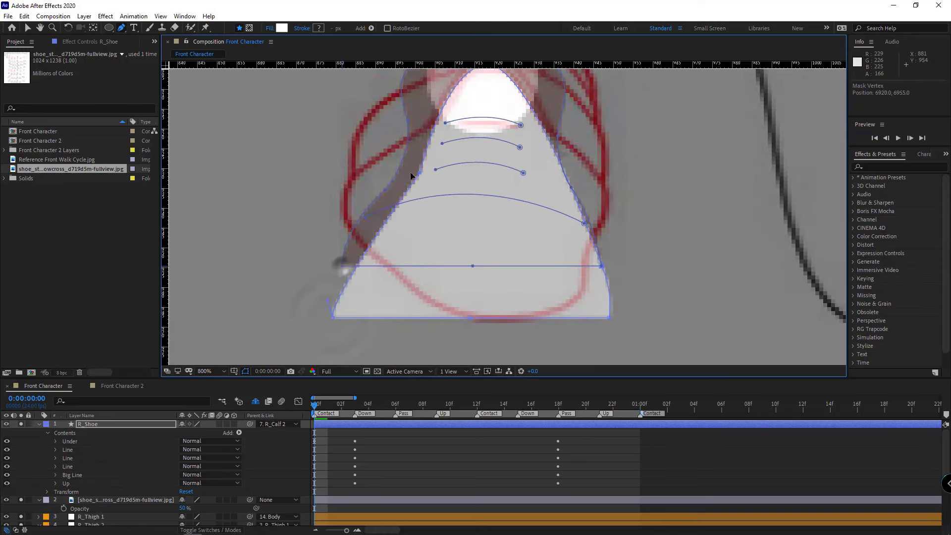
{"action": "left_click_drag", "start_coordinate": [348, 191], "coordinate": [407, 143]}
{"action": "left_click_drag", "start_coordinate": [375, 197], "coordinate": [339, 186]}
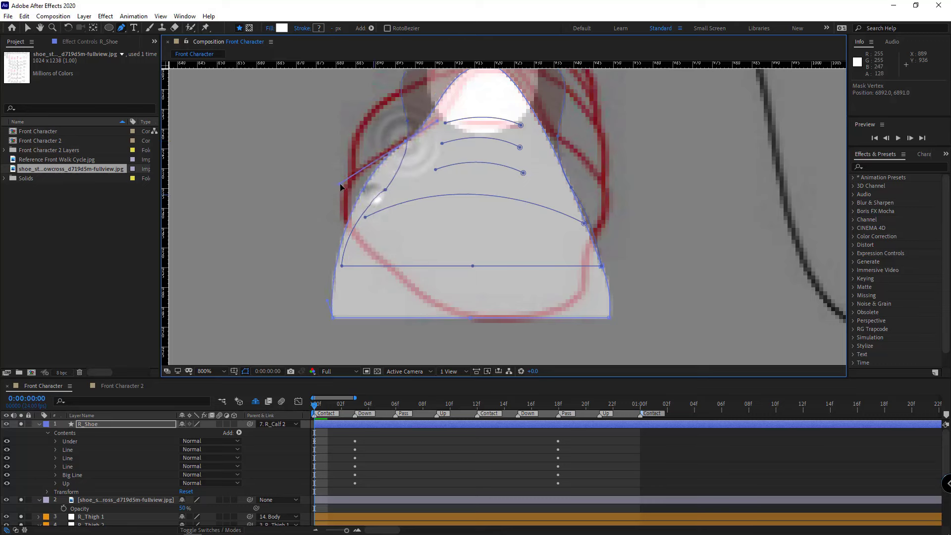
{"action": "left_click_drag", "start_coordinate": [406, 142], "coordinate": [392, 145]}
{"action": "left_click_drag", "start_coordinate": [587, 208], "coordinate": [531, 159]}
{"action": "left_click", "coordinate": [602, 312], "text": "ctrl"}
{"action": "left_click_drag", "start_coordinate": [502, 225], "coordinate": [549, 155]}
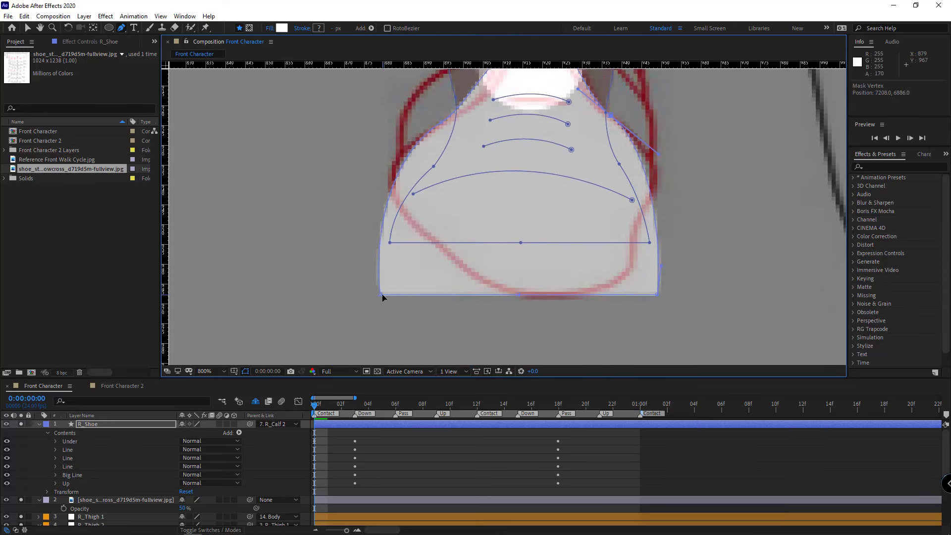
Step: Pull the Under path's lower left corner up and smooth it to the chart sole's left outline
{"action": "left_click_drag", "start_coordinate": [382, 294], "coordinate": [400, 208]}
{"action": "left_click", "coordinate": [400, 208], "text": "alt"}
{"action": "left_click_drag", "start_coordinate": [420, 255], "coordinate": [430, 243]}
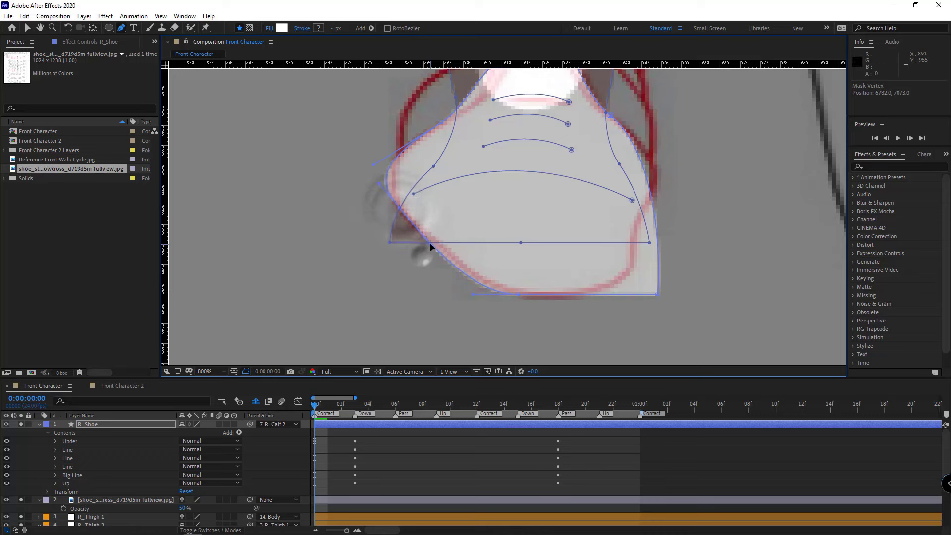
{"action": "mouse_move", "coordinate": [374, 165]}
{"action": "left_mouse_down"}
{"action": "mouse_move", "coordinate": [394, 155]}
{"action": "mouse_move", "coordinate": [385, 191]}
{"action": "mouse_move", "coordinate": [405, 215]}
{"action": "mouse_move", "coordinate": [379, 162]}
{"action": "left_mouse_up"}
Step: Pull the Under path's lower right corner up and shape its curves to the chart sole's right outline
{"action": "left_click_drag", "start_coordinate": [658, 296], "coordinate": [651, 207]}
{"action": "left_click", "coordinate": [646, 208], "text": "alt"}
{"action": "left_click", "coordinate": [646, 208], "text": "alt"}
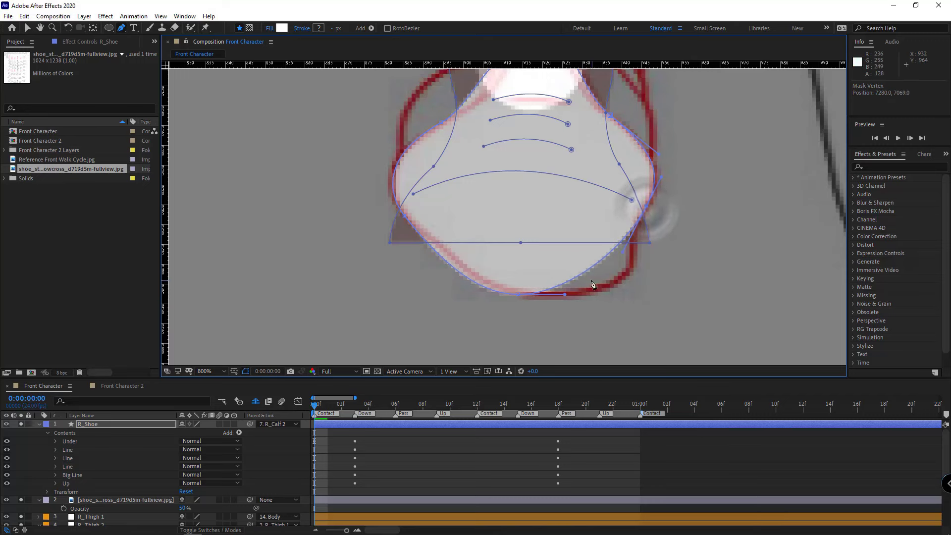
{"action": "left_click_drag", "start_coordinate": [564, 295], "coordinate": [665, 300]}
{"action": "left_click_drag", "start_coordinate": [622, 252], "coordinate": [599, 247]}
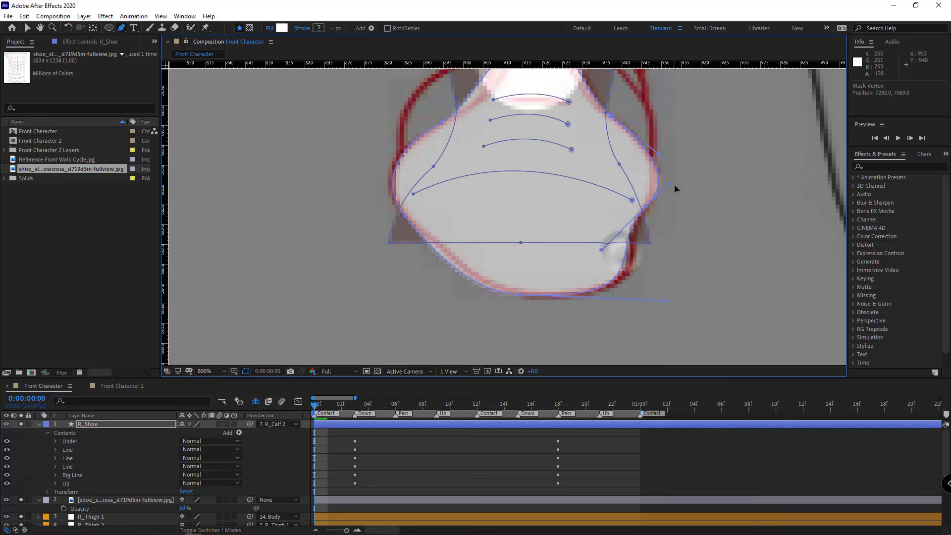
{"action": "left_click_drag", "start_coordinate": [671, 185], "coordinate": [659, 191]}
{"action": "left_click_drag", "start_coordinate": [665, 301], "coordinate": [673, 301]}
Step: Pull the Up path's lower left corner up behind the sole and reshape its left side toward the chart shoe
{"action": "scroll", "coordinate": [556, 196], "scroll_direction": "down", "scroll_amount": 1}
{"action": "left_click_drag", "start_coordinate": [554, 196], "coordinate": [543, 254]}
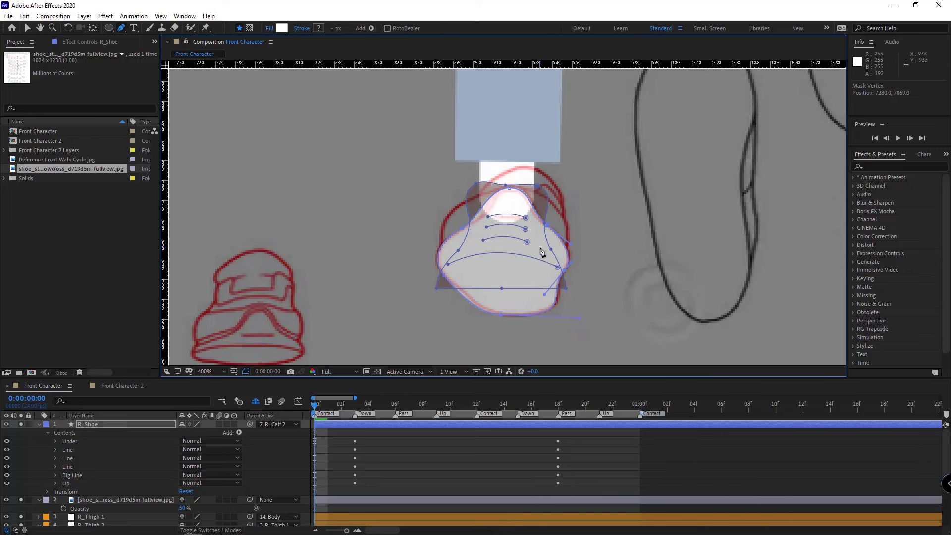
{"action": "scroll", "coordinate": [543, 254], "scroll_direction": "up", "scroll_amount": 1}
{"action": "left_click_drag", "start_coordinate": [366, 360], "coordinate": [409, 211]}
{"action": "left_click_drag", "start_coordinate": [368, 302], "coordinate": [370, 277]}
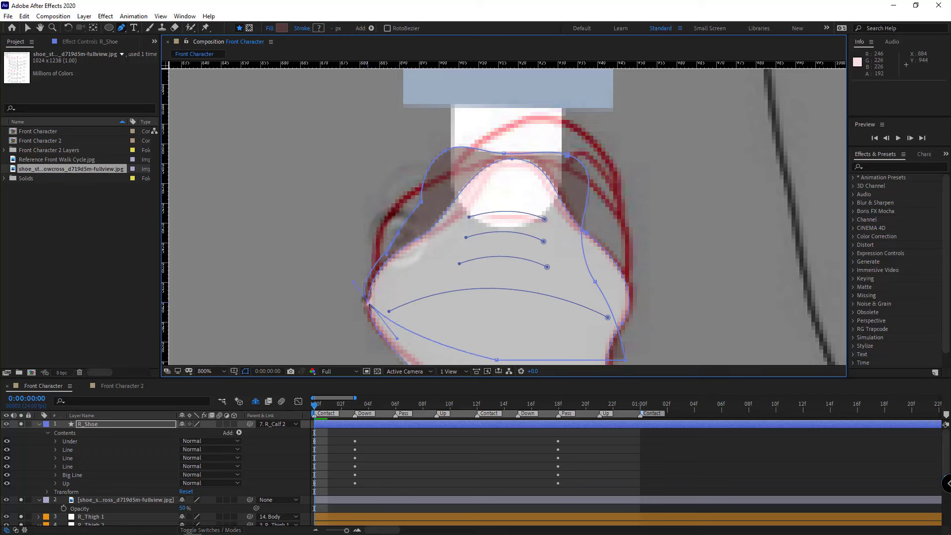
{"action": "left_click_drag", "start_coordinate": [366, 326], "coordinate": [366, 339]}
{"action": "left_click_drag", "start_coordinate": [398, 233], "coordinate": [415, 213]}
Step: Pull the Up path's lower right corner up to the sole's right edge and curve that side behind it
{"action": "left_click_drag", "start_coordinate": [625, 360], "coordinate": [593, 207]}
{"action": "left_click", "coordinate": [592, 207], "text": "alt"}
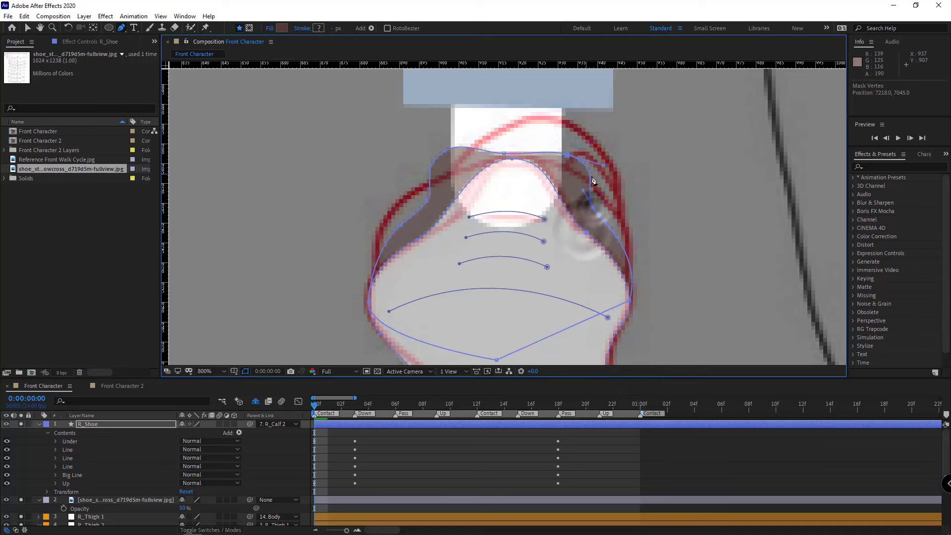
{"action": "left_click_drag", "start_coordinate": [567, 155], "coordinate": [560, 155]}
{"action": "left_click", "coordinate": [629, 300], "text": "alt"}
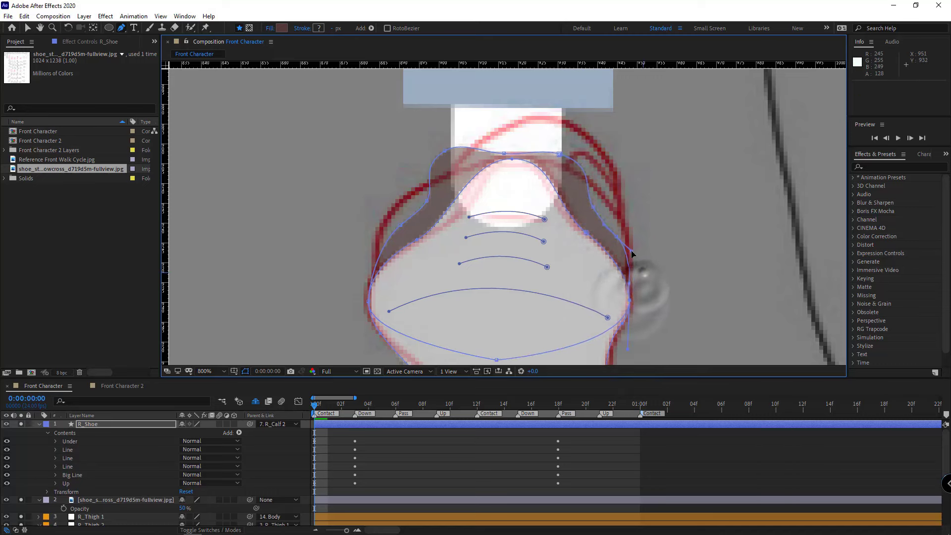
Step: Set the R_Shoe layer's opacity to 100% and hide the shoe chart layer
{"action": "scroll", "coordinate": [509, 314], "scroll_direction": "down", "scroll_amount": 4}
{"action": "scroll", "coordinate": [545, 327], "scroll_direction": "down", "scroll_amount": 4}
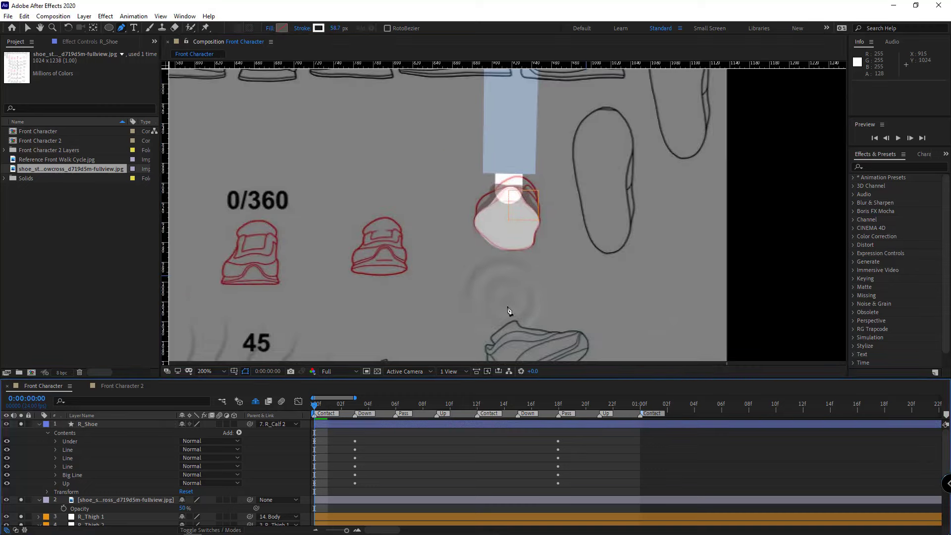
{"action": "key", "text": "v"}
{"action": "key", "text": "t"}
{"action": "left_click_drag", "start_coordinate": [184, 433], "coordinate": [329, 435]}
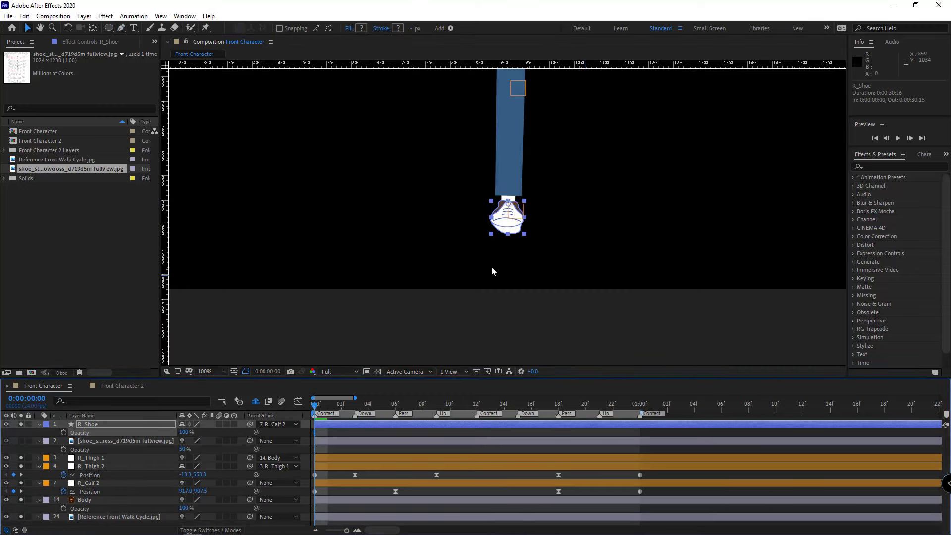
{"action": "scroll", "coordinate": [535, 292], "scroll_direction": "down", "scroll_amount": 2}
Step: Reveal R_Shoe's keyframes and add frame 0 keyframes to the four Path properties that lack them
{"action": "left_click", "coordinate": [386, 431]}
{"action": "key", "text": "u"}
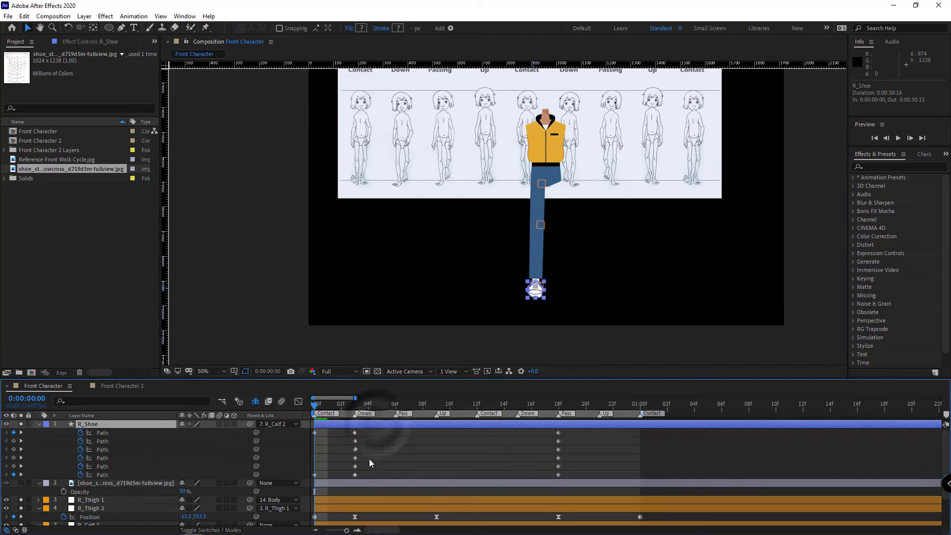
{"action": "left_click_drag", "start_coordinate": [14, 441], "coordinate": [14, 467]}
{"action": "scroll", "coordinate": [373, 461], "scroll_direction": "up", "scroll_amount": 2}
{"action": "scroll", "coordinate": [388, 459], "scroll_direction": "left", "scroll_amount": 2}
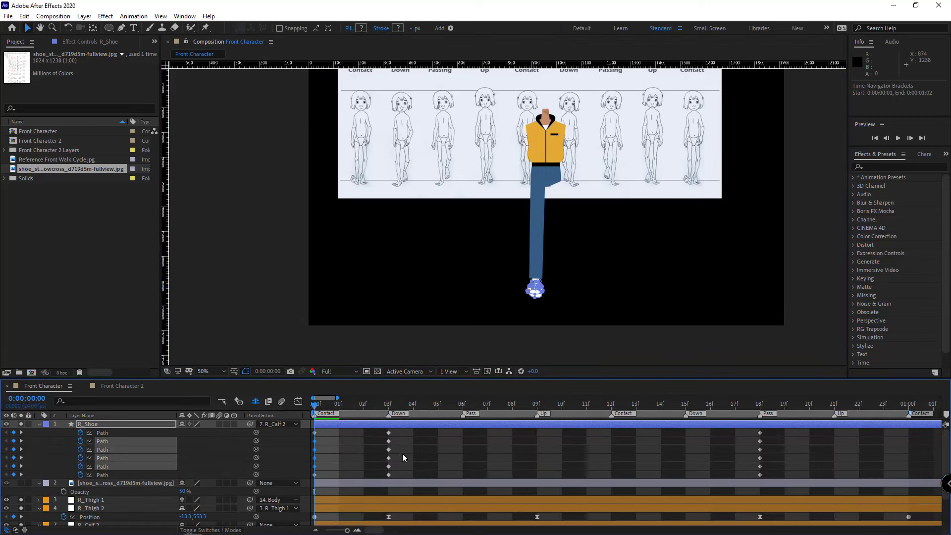
{"action": "left_click", "coordinate": [407, 452]}
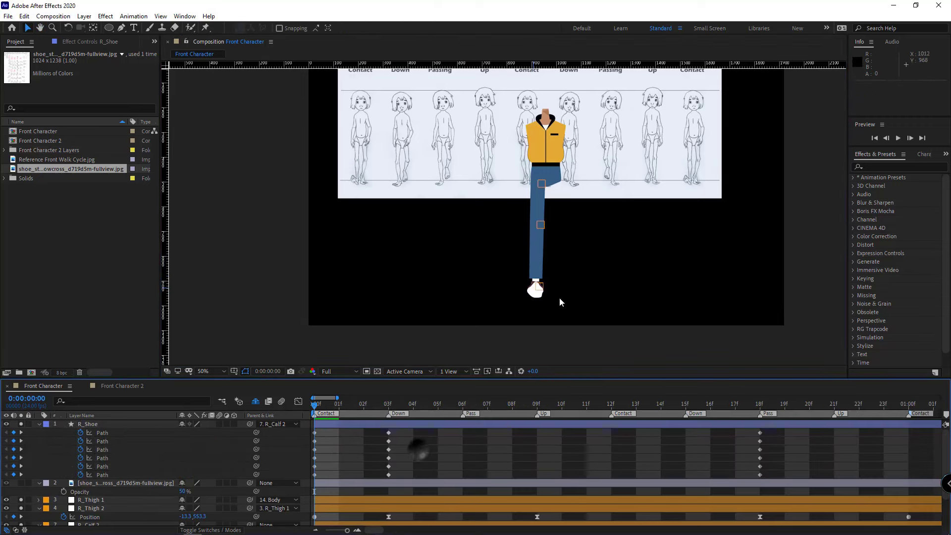
Step: Copy the six R_Shoe path keyframes at frame 3 and paste them at the Pass marker at frame 6
{"action": "left_click", "coordinate": [387, 407]}
{"action": "left_click_drag", "start_coordinate": [417, 406], "coordinate": [460, 406]}
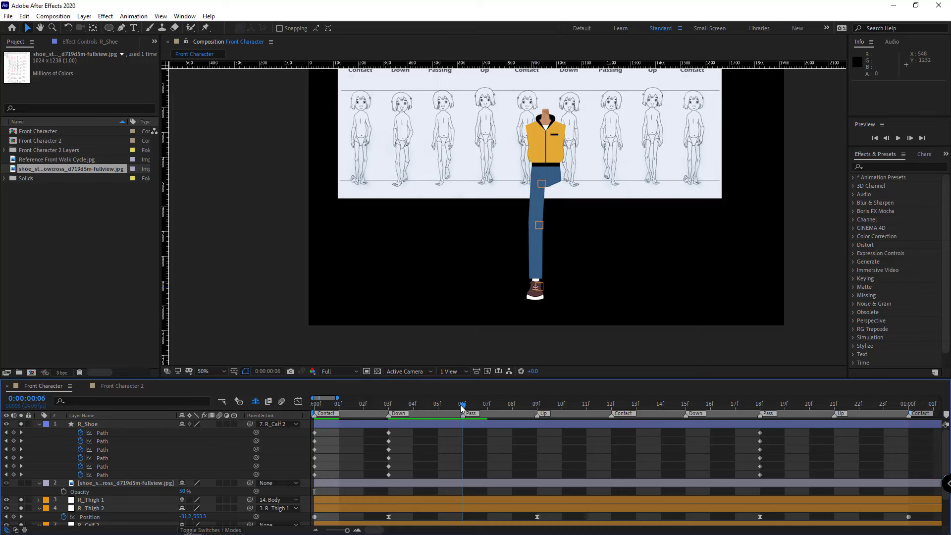
{"action": "left_click_drag", "start_coordinate": [379, 429], "coordinate": [397, 476]}
{"action": "key", "text": "ctrl+c"}
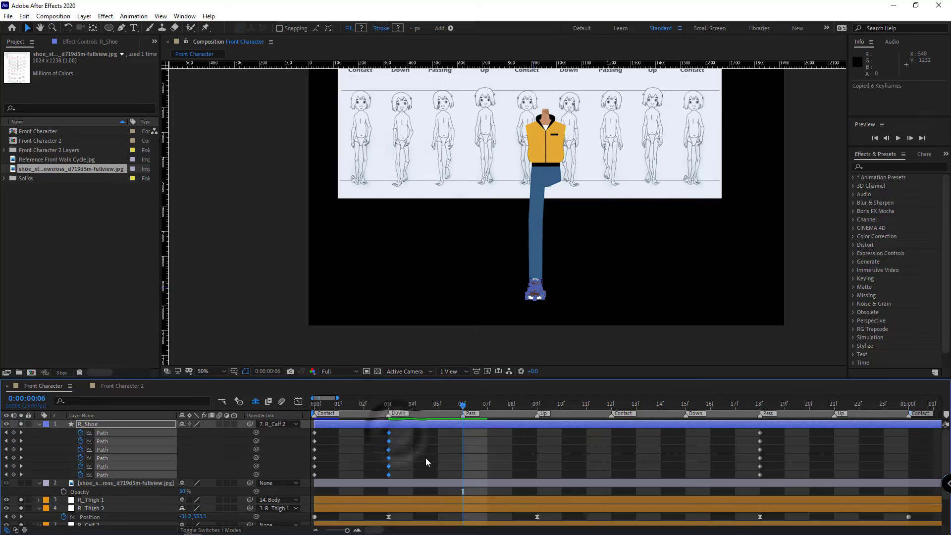
{"action": "key", "text": "ctrl+v"}
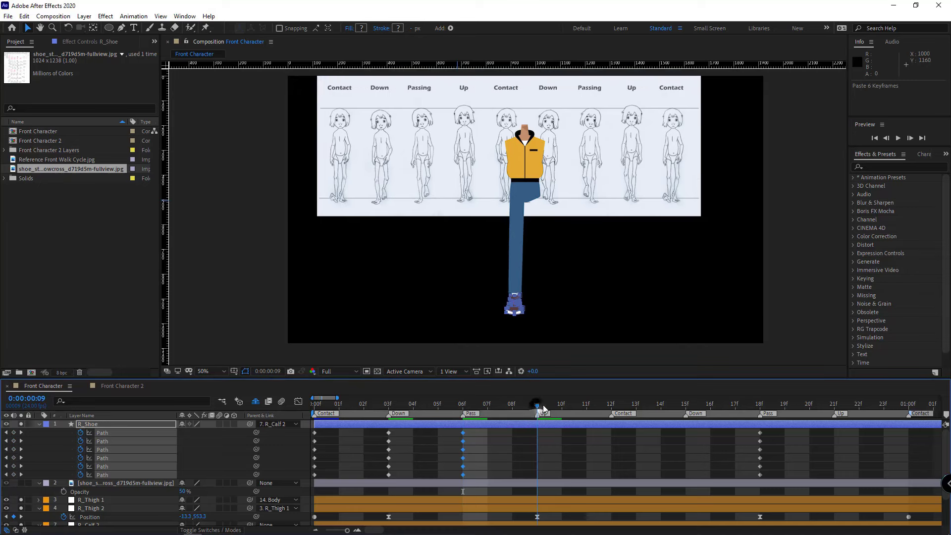
Step: Duplicate the R_Shoe path keyframes from frame 18 onto the Down marker at frame 15
{"action": "left_click", "coordinate": [549, 405]}
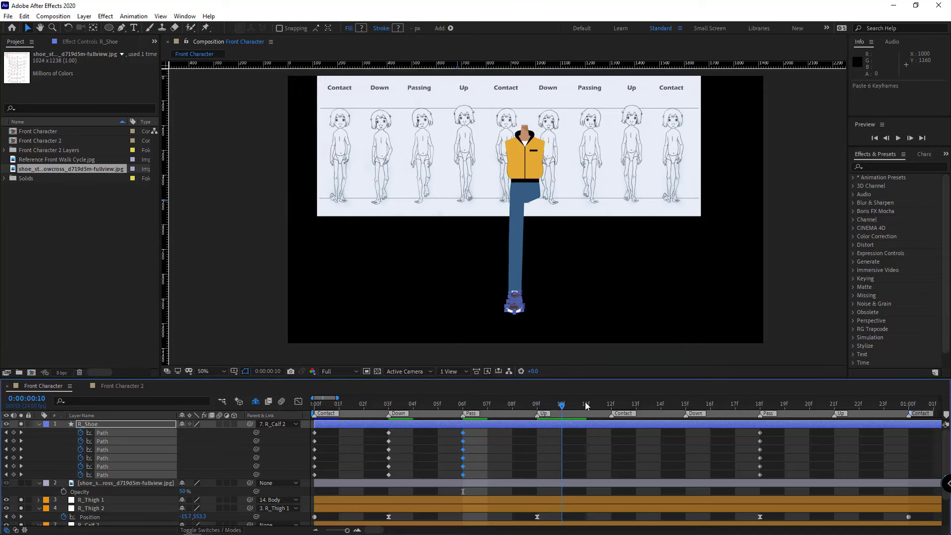
{"action": "mouse_move", "coordinate": [655, 402]}
{"action": "left_mouse_down"}
{"action": "mouse_move", "coordinate": [742, 402]}
{"action": "mouse_move", "coordinate": [611, 405]}
{"action": "mouse_move", "coordinate": [673, 408]}
{"action": "left_mouse_up"}
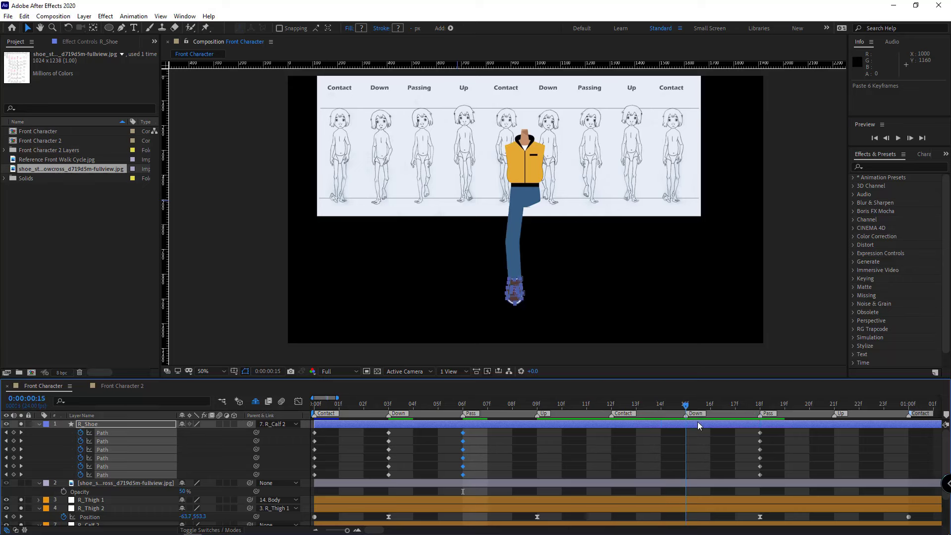
{"action": "key", "text": "ctrl+v"}
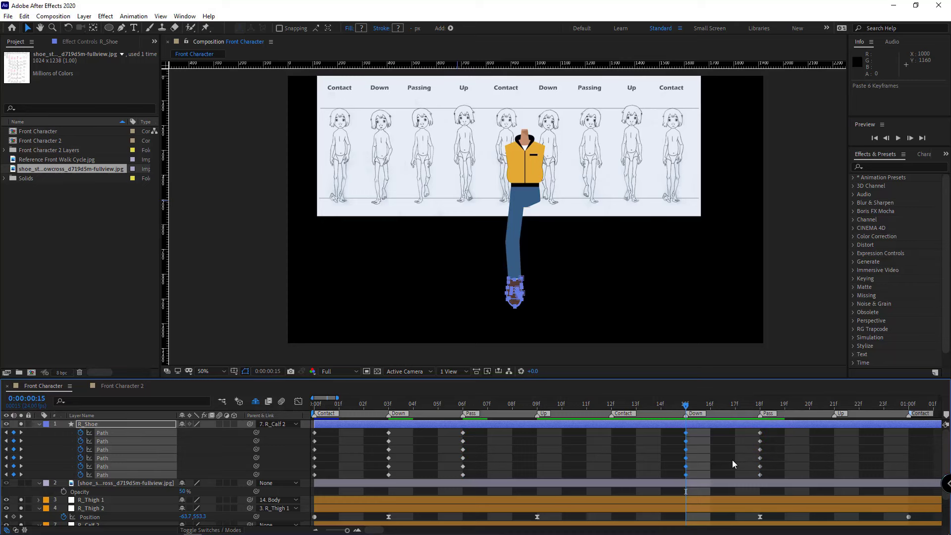
{"action": "left_click", "coordinate": [728, 456]}
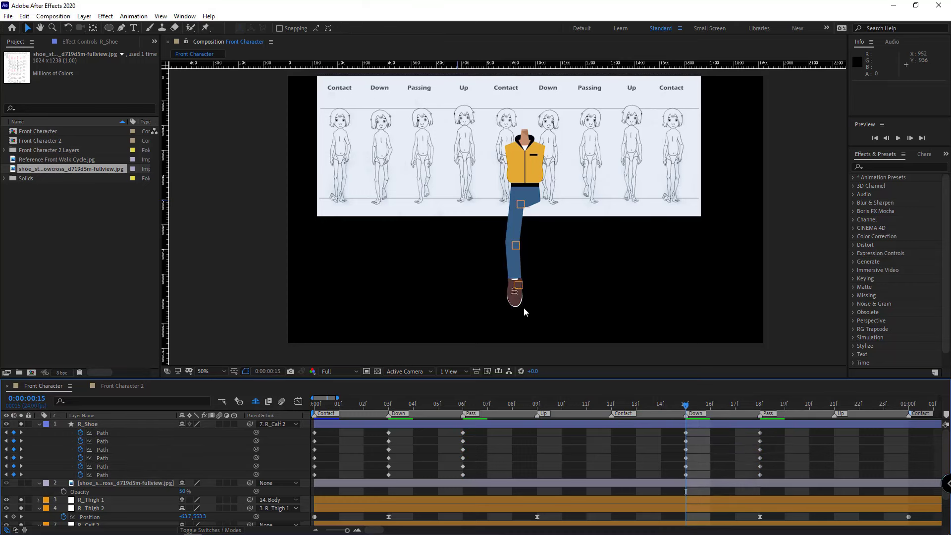
Step: At frame 15, scale the upper points of the R_Shoe outline to about 75% and nudge them slightly left under the ankle
{"action": "scroll", "coordinate": [524, 307], "scroll_direction": "up", "scroll_amount": 2}
{"action": "left_click_drag", "start_coordinate": [511, 305], "coordinate": [515, 217]}
{"action": "scroll", "coordinate": [528, 254], "scroll_direction": "up", "scroll_amount": 1}
{"action": "left_click", "coordinate": [528, 254]}
{"action": "key", "text": "g"}
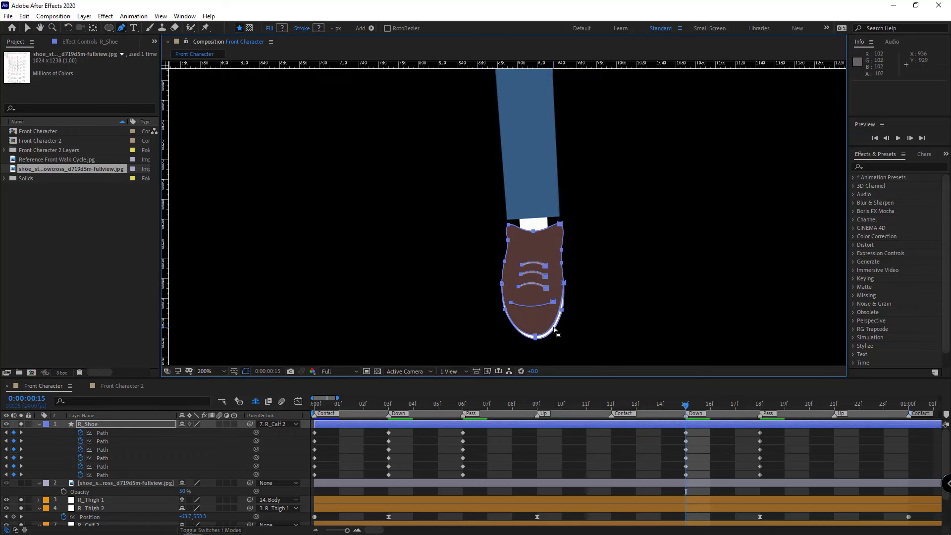
{"action": "scroll", "coordinate": [586, 274], "scroll_direction": "up", "scroll_amount": 1}
{"action": "left_click", "coordinate": [621, 232]}
{"action": "key", "text": "ctrl+z"}
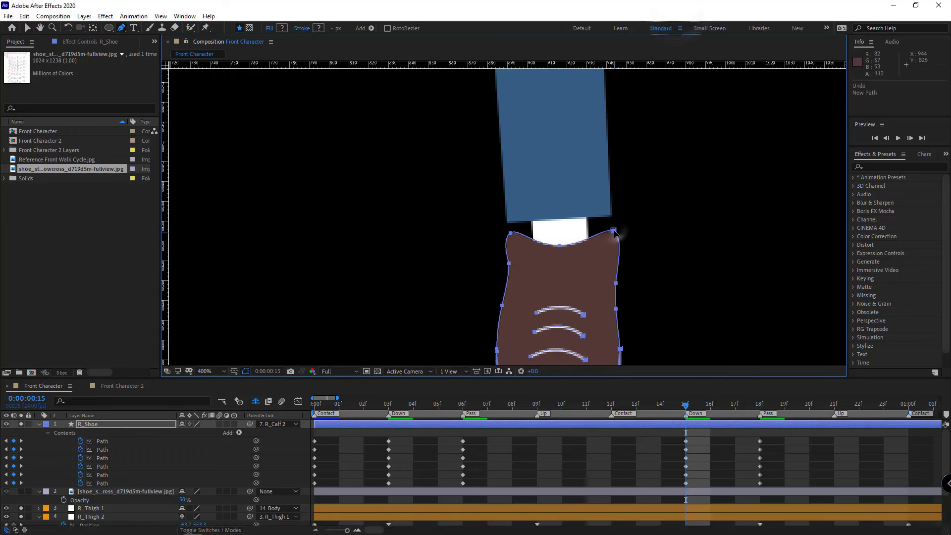
{"action": "left_click_drag", "start_coordinate": [614, 231], "coordinate": [577, 186]}
{"action": "left_click", "coordinate": [577, 186], "text": "ctrl"}
{"action": "mouse_move", "coordinate": [618, 156]}
{"action": "left_mouse_down"}
{"action": "mouse_move", "coordinate": [440, 274]}
{"action": "mouse_move", "coordinate": [441, 258]}
{"action": "mouse_move", "coordinate": [441, 272]}
{"action": "left_mouse_up"}
{"action": "key", "text": "ctrl+t"}
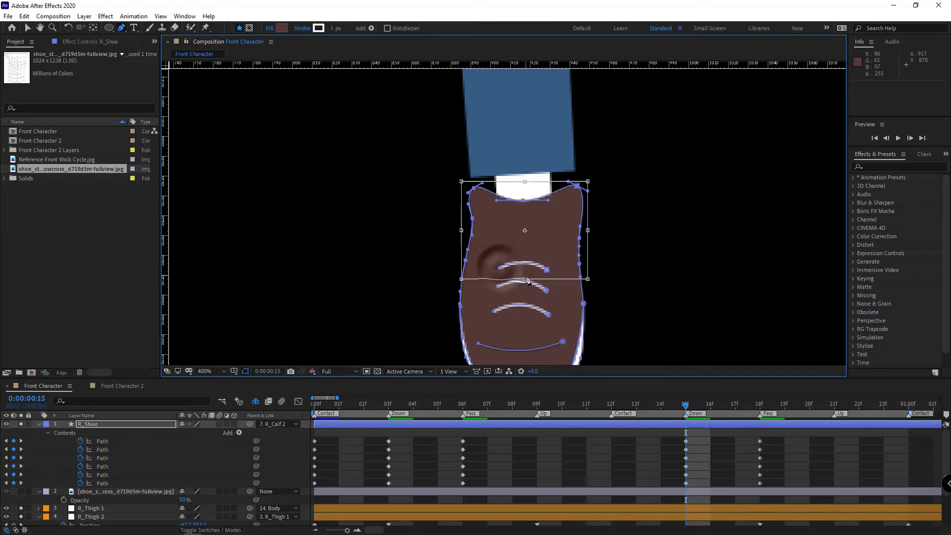
{"action": "left_click_drag", "start_coordinate": [588, 182], "coordinate": [596, 194]}
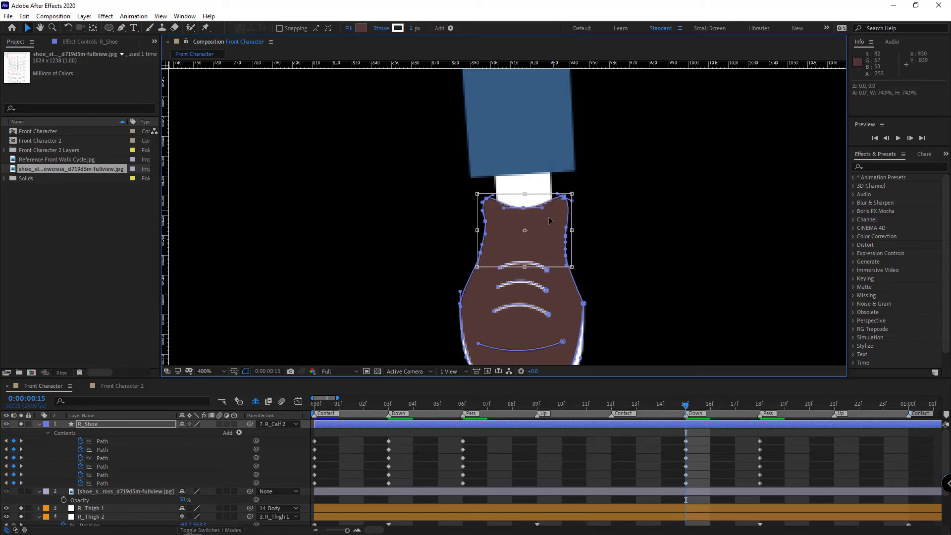
{"action": "left_click_drag", "start_coordinate": [548, 217], "coordinate": [545, 216]}
{"action": "key", "text": "Return"}
Step: Reshape both side curves and the upper left corner of the shoe outline so the narrowed ankle flows into the wider toe
{"action": "left_click", "coordinate": [599, 191]}
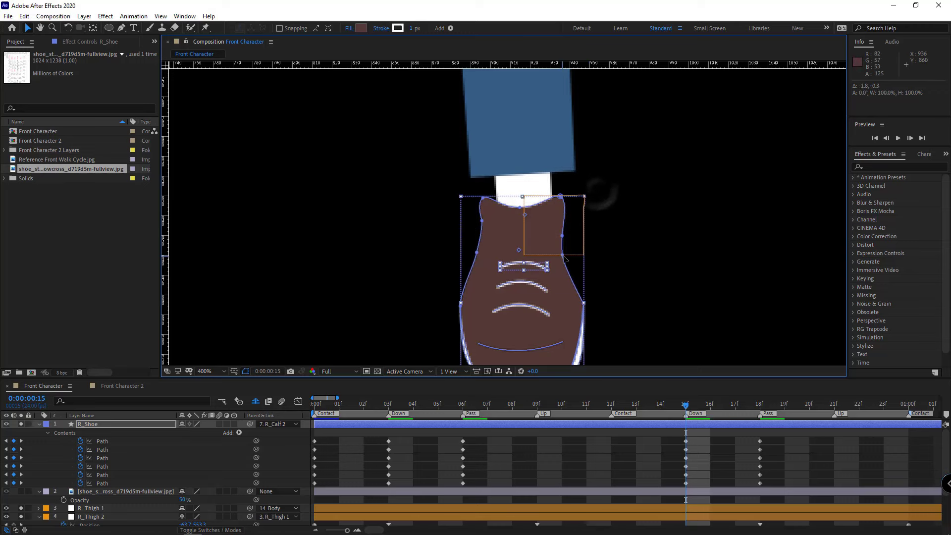
{"action": "left_click_drag", "start_coordinate": [562, 255], "coordinate": [573, 263]}
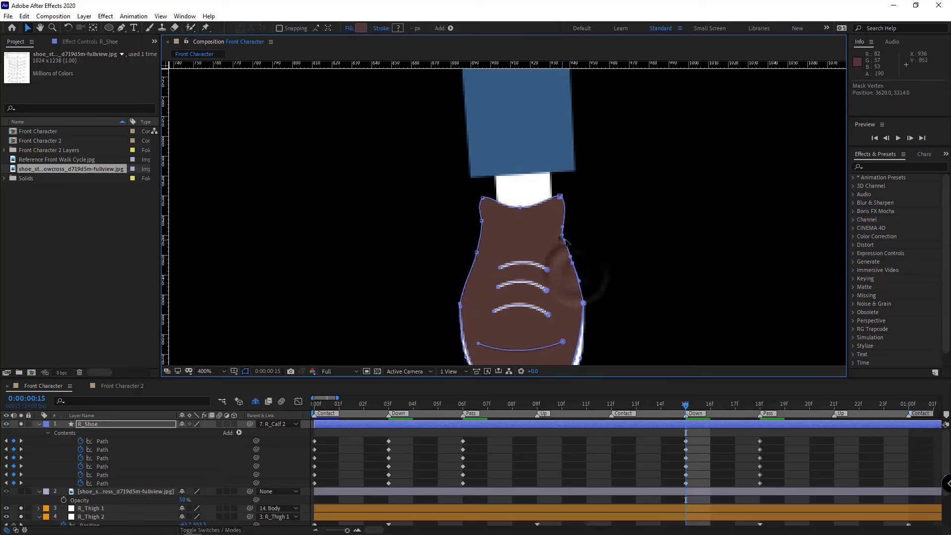
{"action": "key", "text": "ctrl+z"}
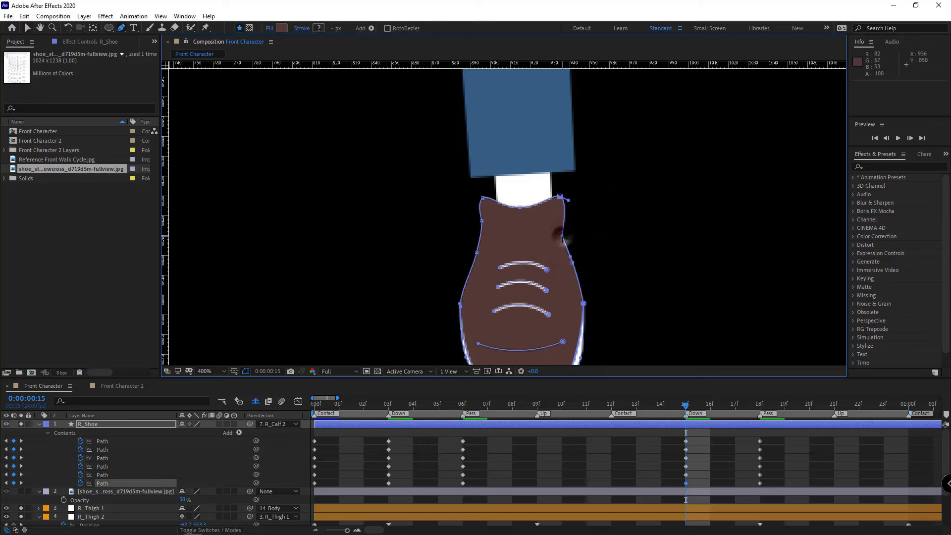
{"action": "left_click", "coordinate": [477, 254]}
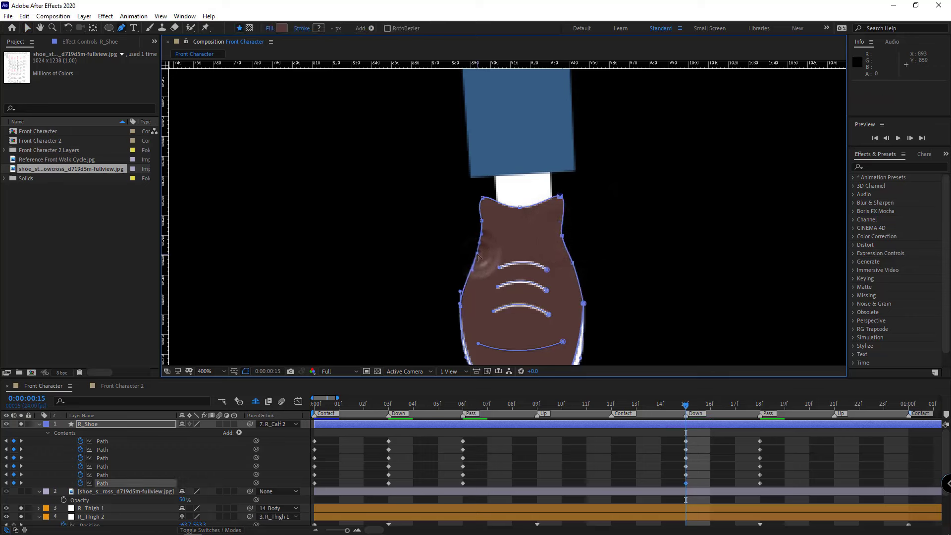
{"action": "left_click_drag", "start_coordinate": [471, 258], "coordinate": [484, 230]}
{"action": "left_click", "coordinate": [486, 202]}
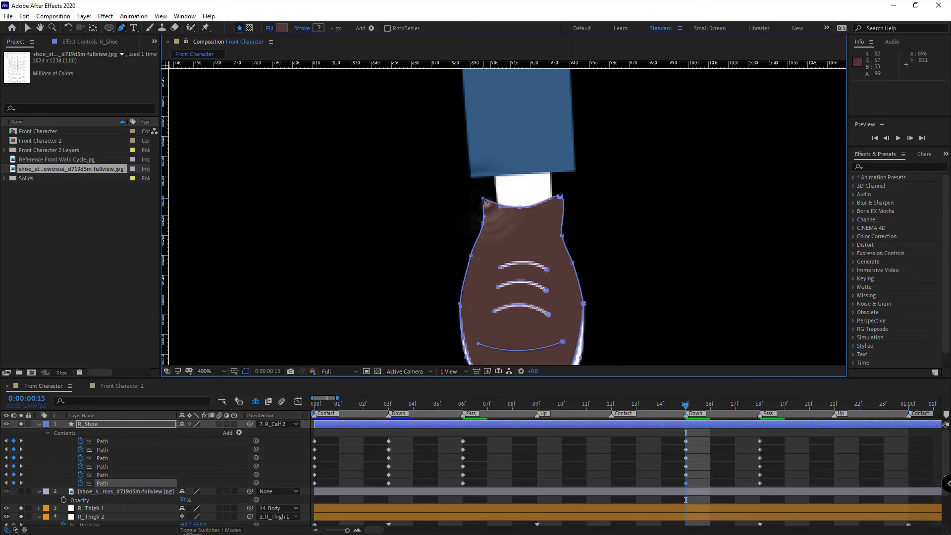
Step: Copy the six R_Shoe path keyframes at frame 15 and paste them over those at the Pass marker at frame 18
{"action": "scroll", "coordinate": [531, 238], "scroll_direction": "down", "scroll_amount": 8}
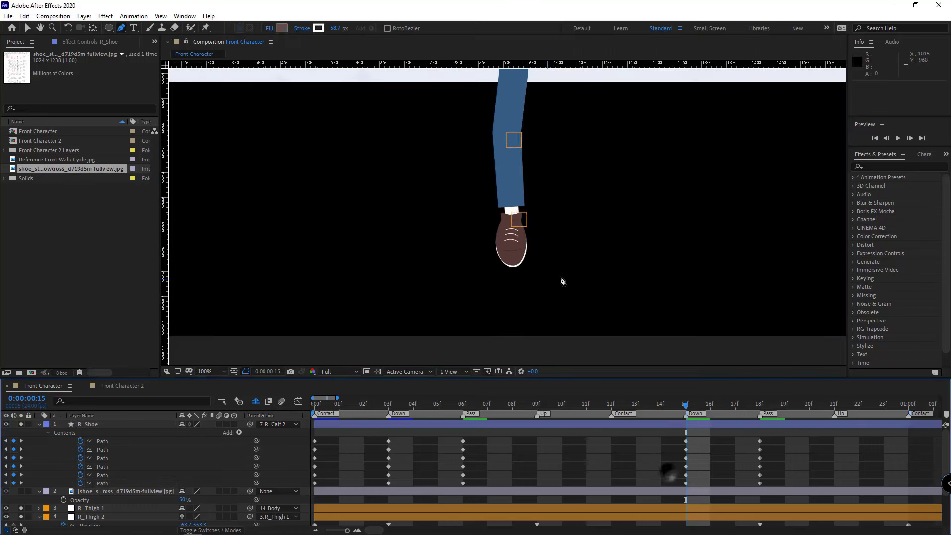
{"action": "scroll", "coordinate": [550, 274], "scroll_direction": "up", "scroll_amount": 7}
{"action": "scroll", "coordinate": [517, 273], "scroll_direction": "down", "scroll_amount": 5}
{"action": "left_click_drag", "start_coordinate": [685, 405], "coordinate": [760, 405]}
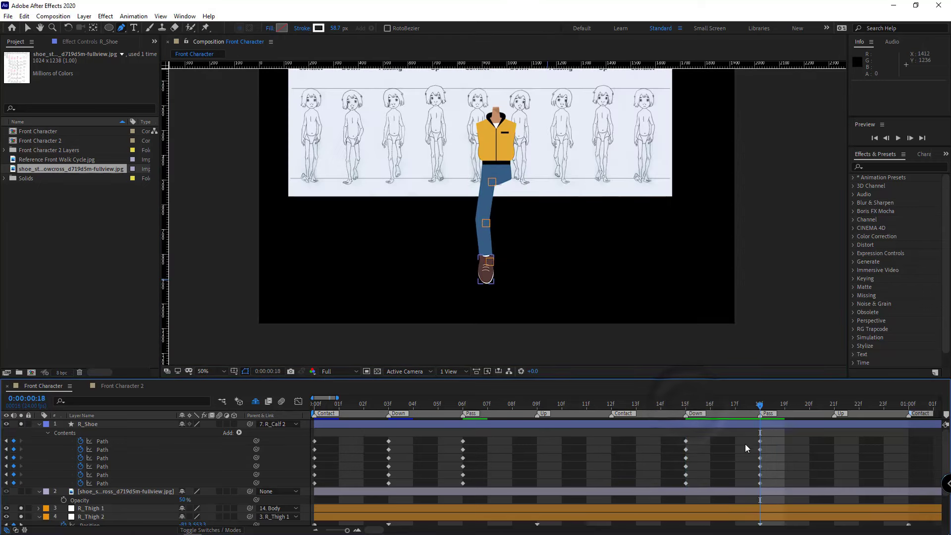
{"action": "left_click_drag", "start_coordinate": [716, 436], "coordinate": [675, 482]}
{"action": "key", "text": "ctrl+c"}
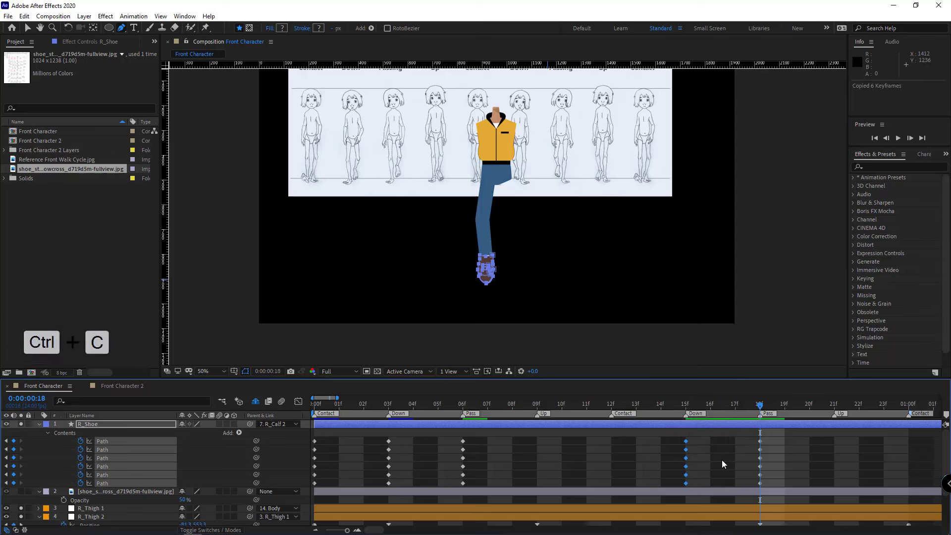
{"action": "key", "text": "ctrl+v"}
{"action": "left_click", "coordinate": [721, 460]}
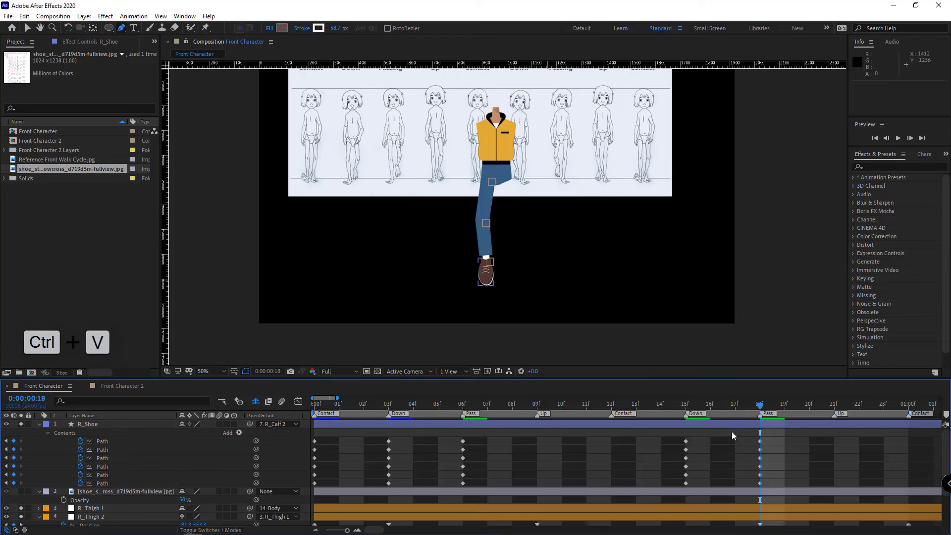
Step: Move the current time to the last Contact marker at 0:00:01:00
{"action": "left_click", "coordinate": [909, 405]}
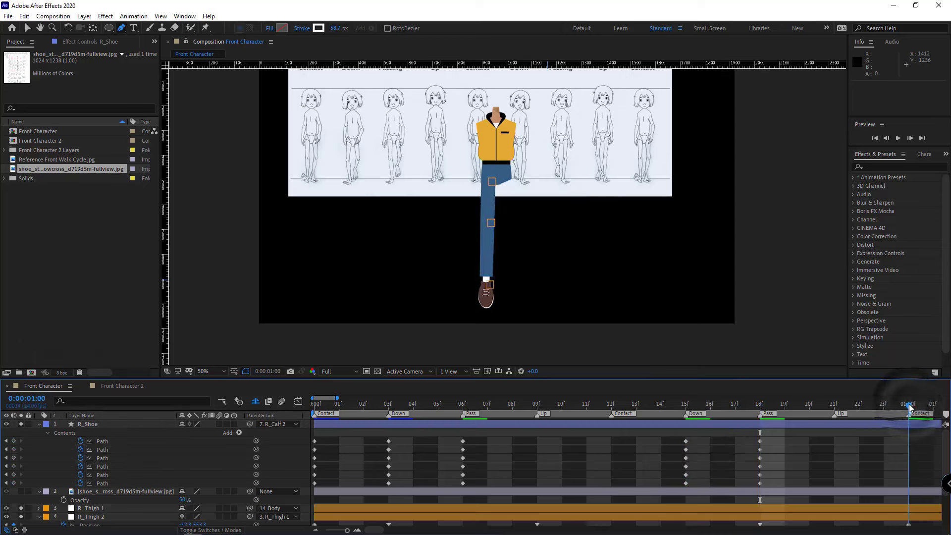
Step: Copy all R_Shoe Path keyframes from frame 0 and paste them at the final Contact marker, 0:00:01:00
{"action": "left_click", "coordinate": [462, 427]}
{"action": "left_click_drag", "start_coordinate": [331, 436], "coordinate": [310, 486]}
{"action": "key", "text": "ctrl+c"}
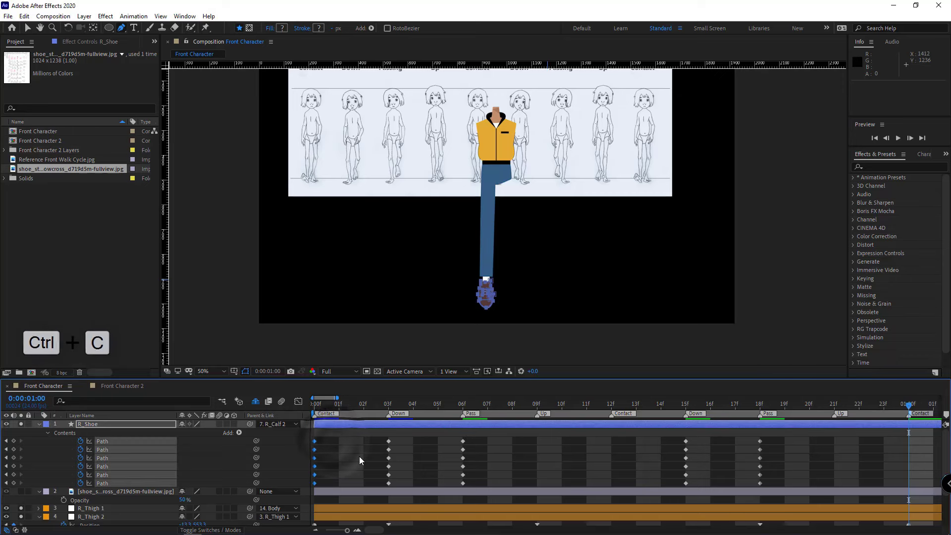
{"action": "key", "text": "ctrl+v"}
{"action": "left_click", "coordinate": [539, 456]}
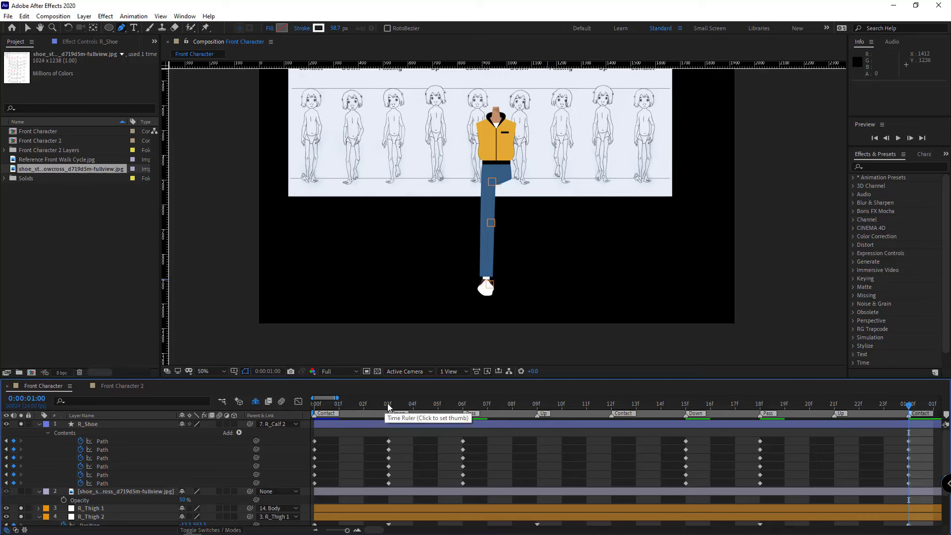
Step: Copy all R_Shoe Path keyframes from the first Down marker at frame 3 and paste them at frame 22
{"action": "left_click_drag", "start_coordinate": [388, 403], "coordinate": [765, 425]}
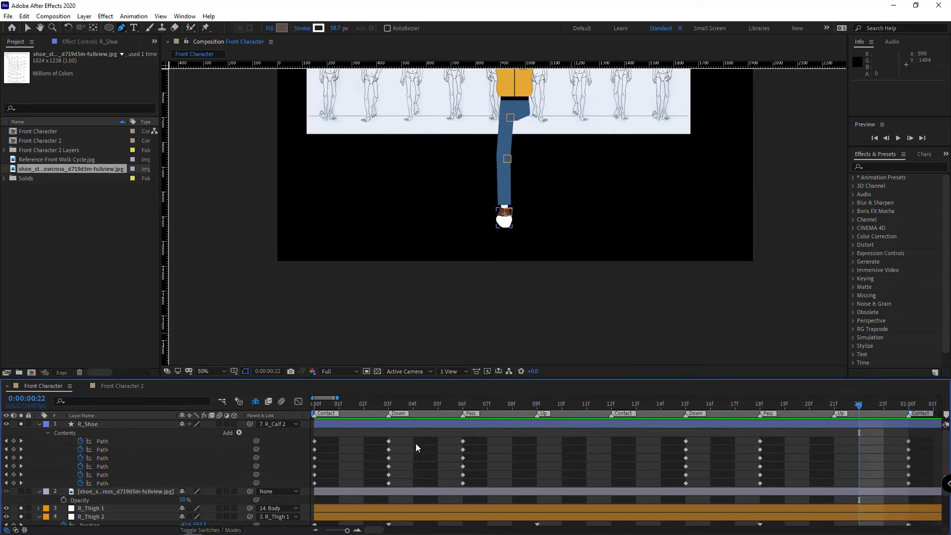
{"action": "left_click_drag", "start_coordinate": [412, 437], "coordinate": [378, 487]}
{"action": "key", "text": "ctrl+c"}
{"action": "key", "text": "ctrl+v"}
{"action": "left_click", "coordinate": [446, 466]}
Step: Scrub and play back the walk cycle to check the shoe's shape changes
{"action": "left_click_drag", "start_coordinate": [862, 405], "coordinate": [795, 419]}
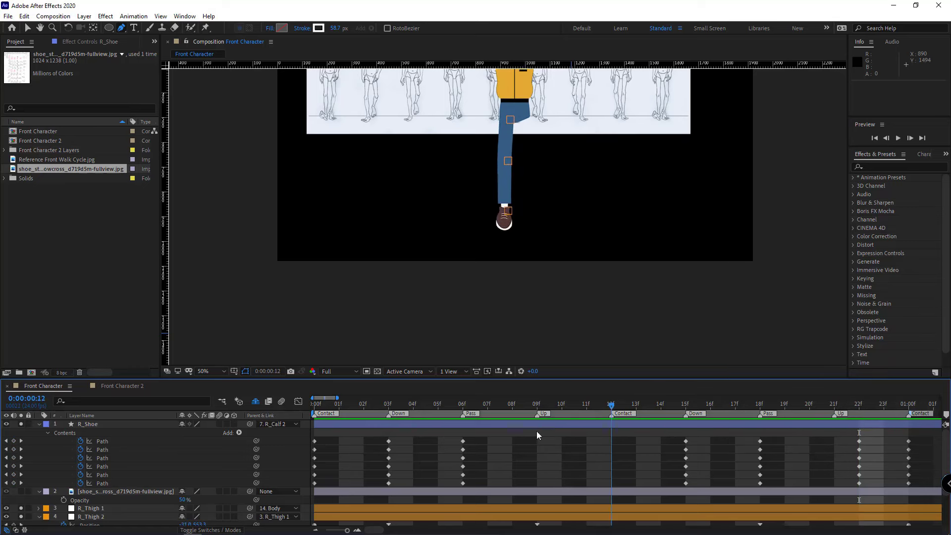
{"action": "left_click_drag", "start_coordinate": [537, 431], "coordinate": [313, 429]}
{"action": "scroll", "coordinate": [550, 270], "scroll_direction": "down", "scroll_amount": 2}
{"action": "key", "text": "space"}
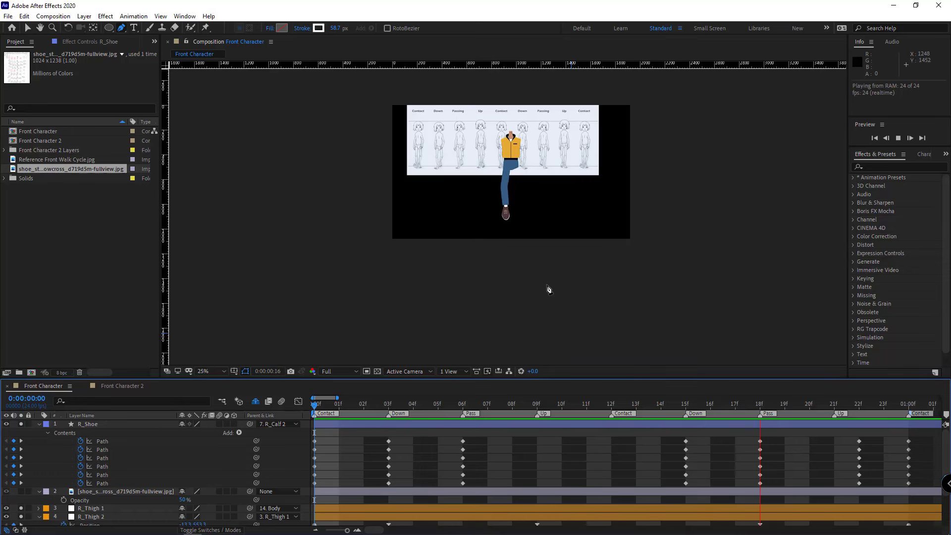
{"action": "key", "text": "space"}
Step: Move the R_Shoe Path keyframes at frame 22 to the Up marker at frame 21, and review the motion
{"action": "left_click_drag", "start_coordinate": [852, 487], "coordinate": [873, 441]}
{"action": "left_click", "coordinate": [859, 483]}
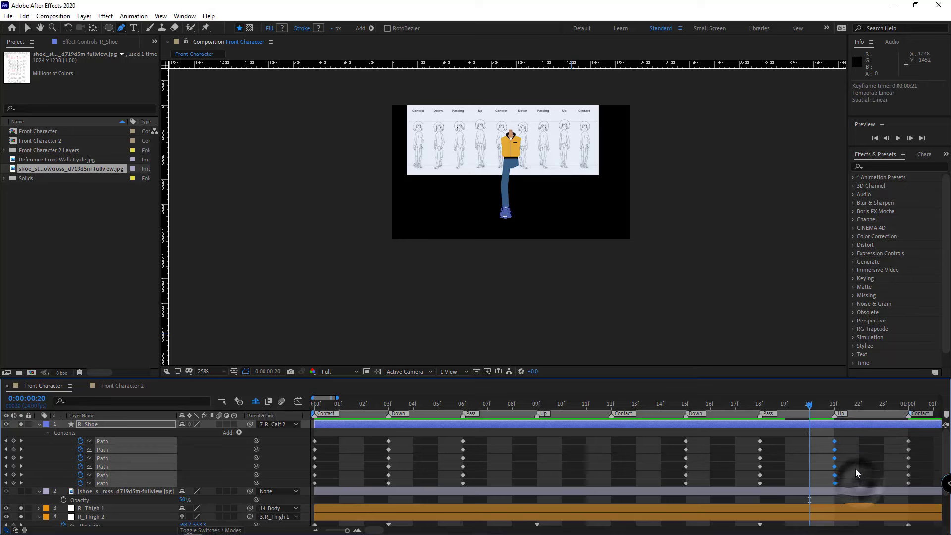
{"action": "left_click", "coordinate": [855, 469]}
{"action": "key", "text": "space"}
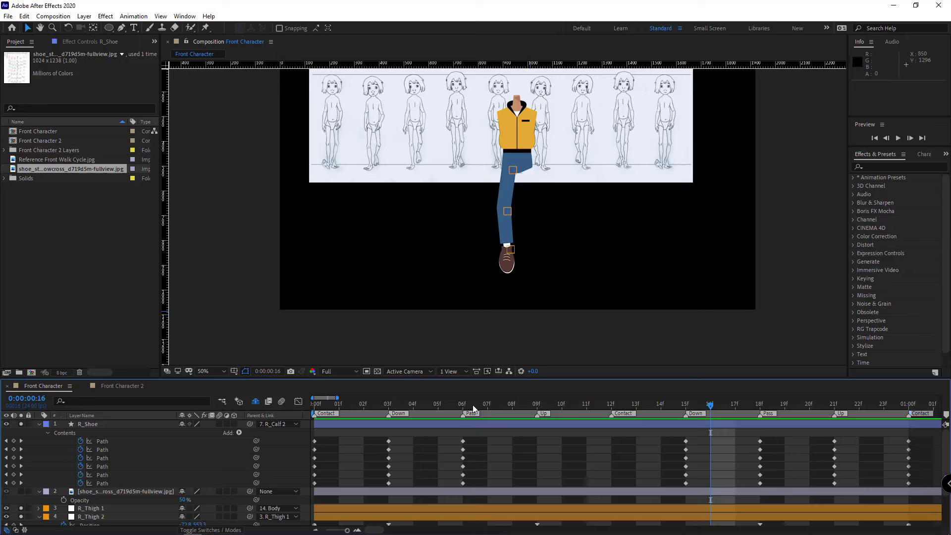
{"action": "left_click_drag", "start_coordinate": [388, 408], "coordinate": [607, 426]}
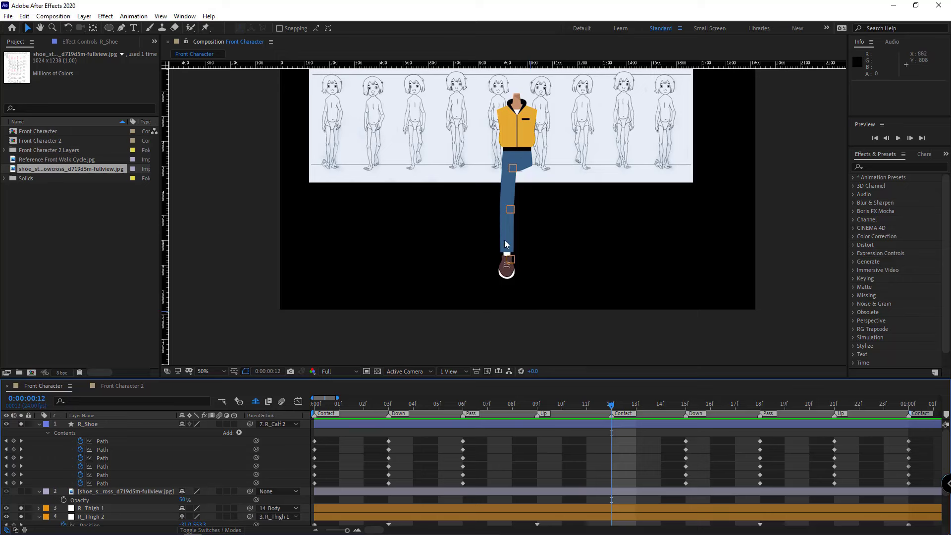
Step: Unshy the R_Calf layer, keep the other shy layers hidden, and reveal its keyframed Start Width property
{"action": "scroll", "coordinate": [167, 462], "scroll_direction": "down", "scroll_amount": 2}
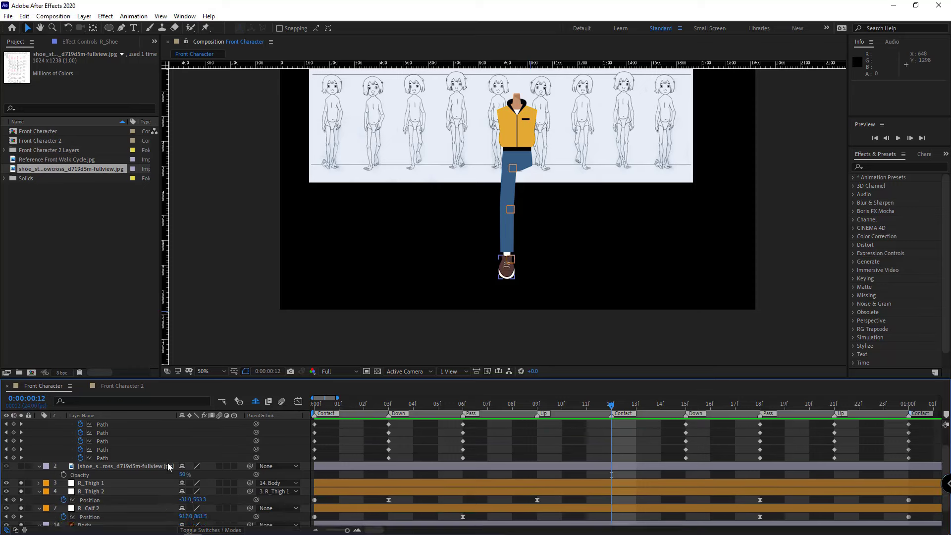
{"action": "left_click", "coordinate": [255, 401]}
{"action": "scroll", "coordinate": [233, 424], "scroll_direction": "down", "scroll_amount": 2}
{"action": "left_click", "coordinate": [100, 498]}
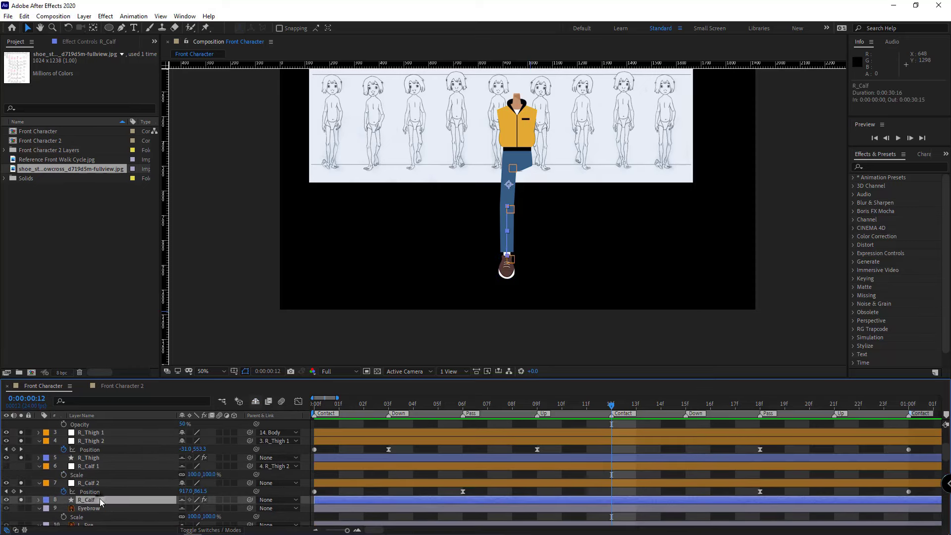
{"action": "left_click", "coordinate": [183, 501]}
{"action": "left_click", "coordinate": [256, 402]}
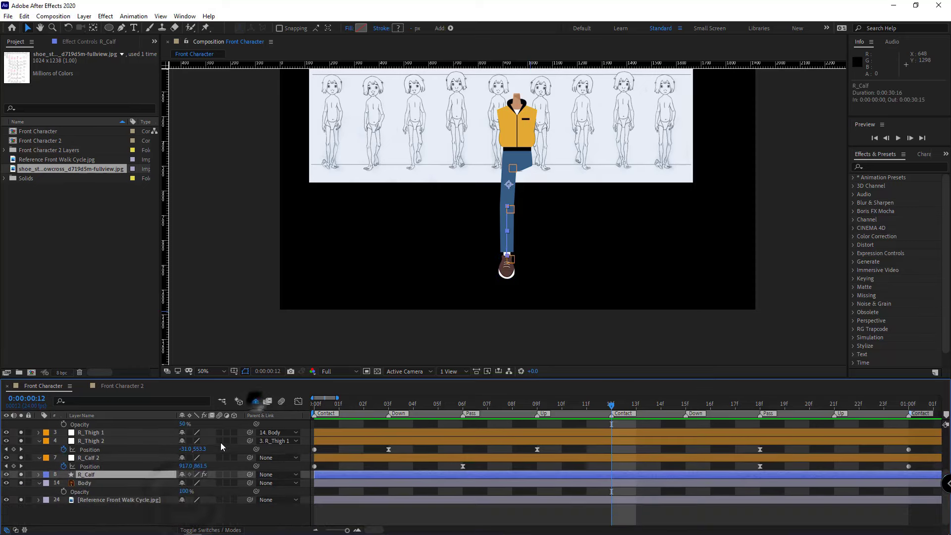
{"action": "key", "text": "u"}
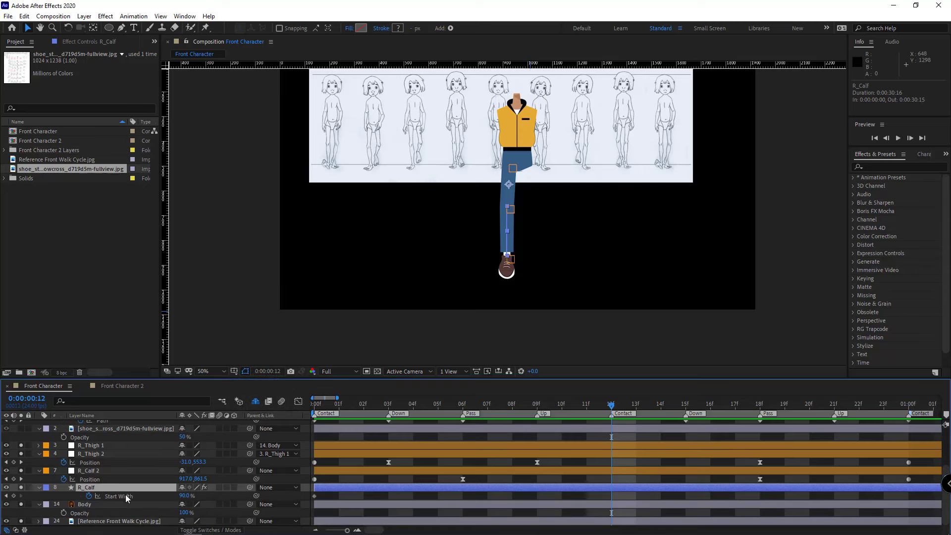
{"action": "left_click_drag", "start_coordinate": [185, 497], "coordinate": [201, 497]}
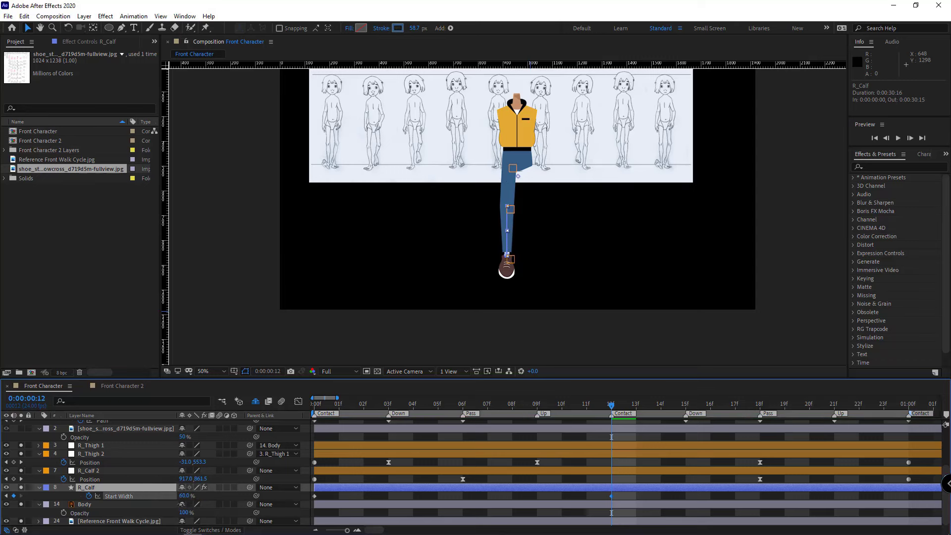
{"action": "key", "text": "ctrl+z"}
{"action": "left_click_drag", "start_coordinate": [510, 322], "coordinate": [500, 347]}
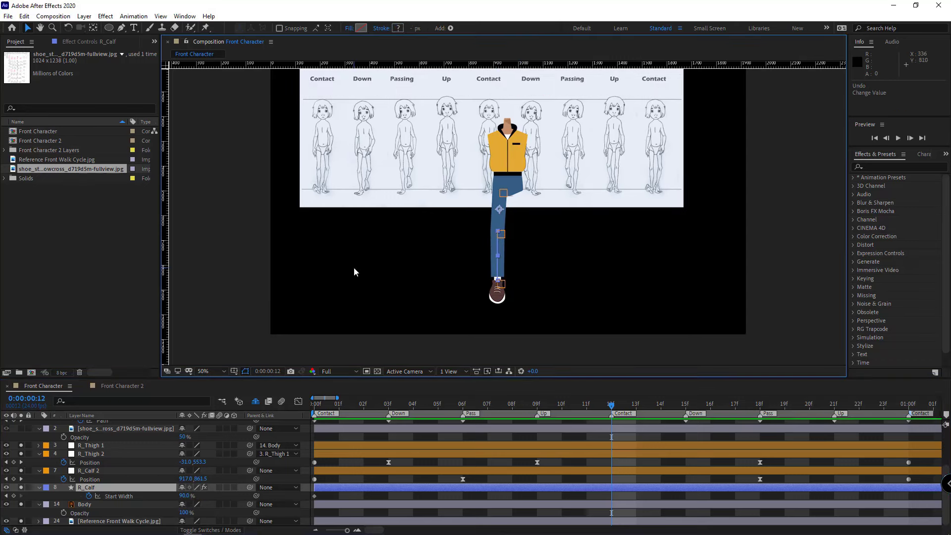
Step: Set R_Calf's Start Width to 60% at the middle Contact marker, frame 12
{"action": "left_click_drag", "start_coordinate": [341, 407], "coordinate": [264, 410]}
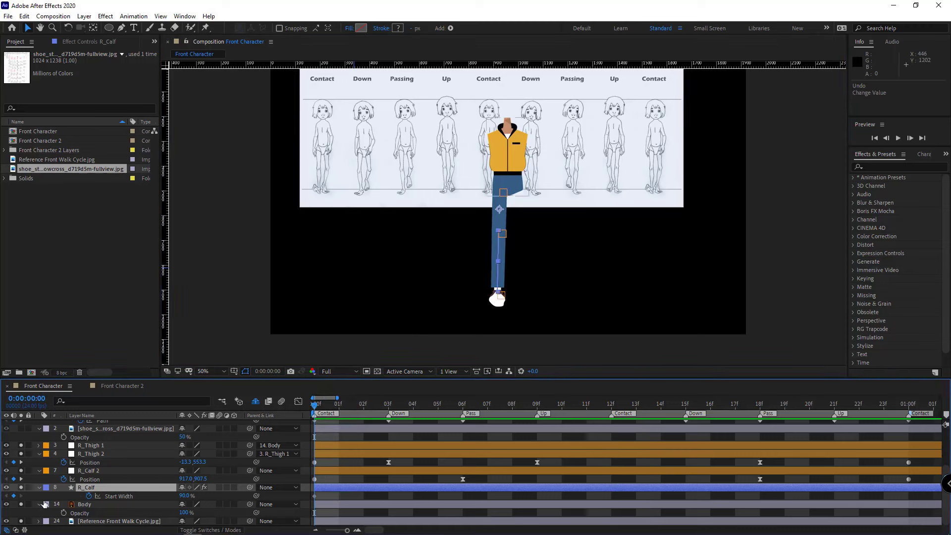
{"action": "left_click", "coordinate": [315, 496]}
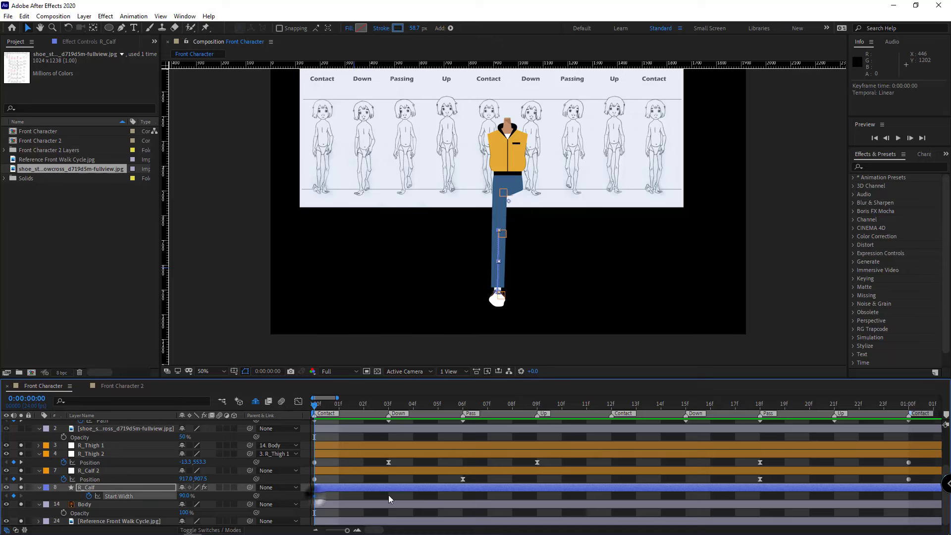
{"action": "left_click", "coordinate": [611, 404]}
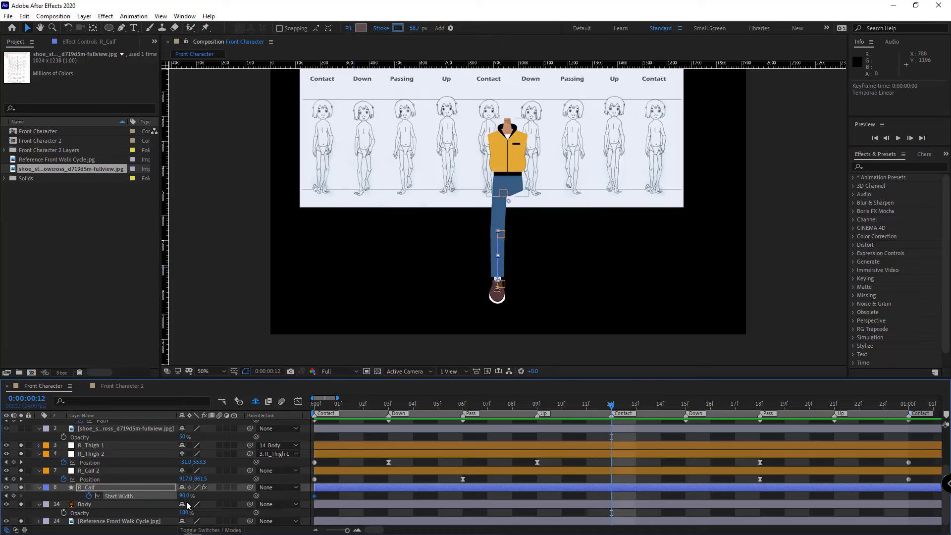
{"action": "scroll", "coordinate": [462, 349], "scroll_direction": "up", "scroll_amount": 2}
{"action": "left_click_drag", "start_coordinate": [185, 496], "coordinate": [168, 495]}
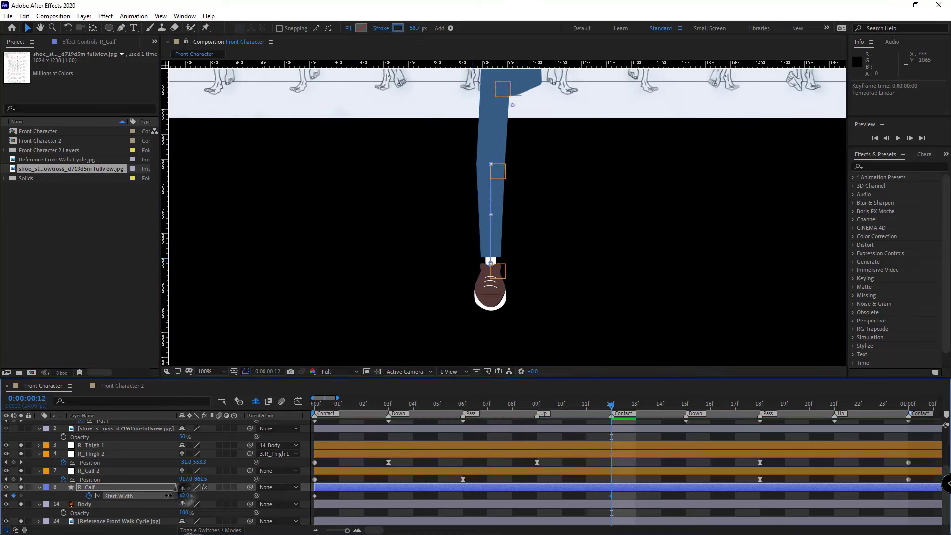
{"action": "left_click", "coordinate": [185, 496]}
{"action": "type", "text": "60"}
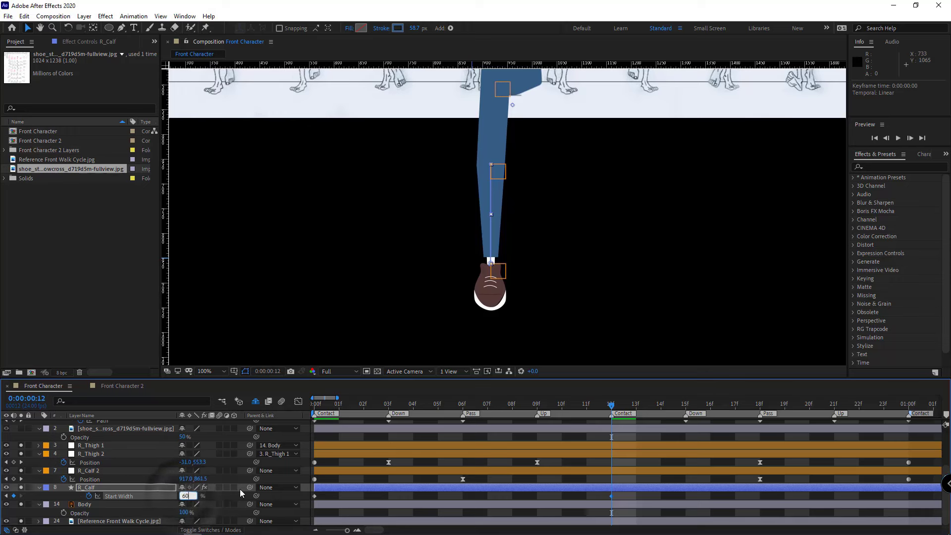
{"action": "key", "text": "Return"}
{"action": "scroll", "coordinate": [475, 265], "scroll_direction": "down", "scroll_amount": 2}
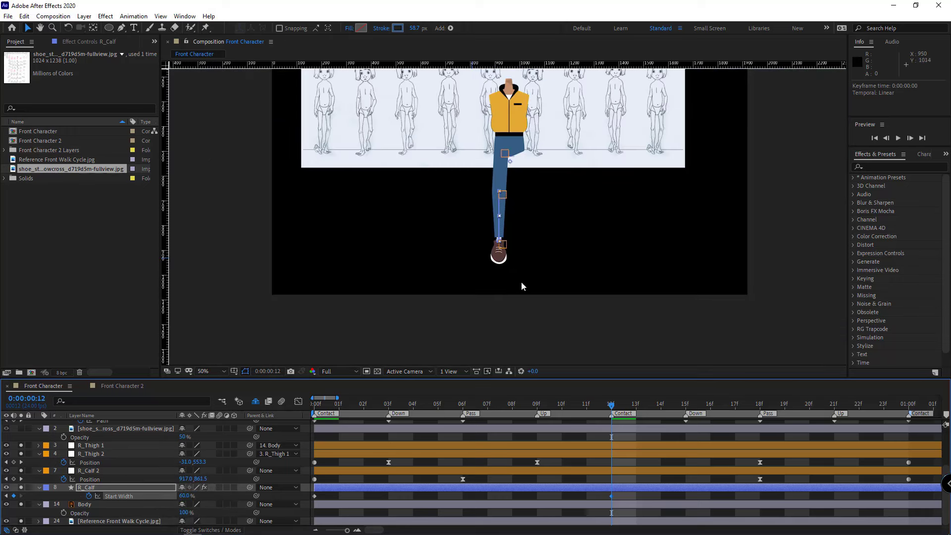
Step: Copy R_Calf's Start Width keyframe from frame 0 to the final Contact marker at 0:00:01:00
{"action": "left_click", "coordinate": [908, 413]}
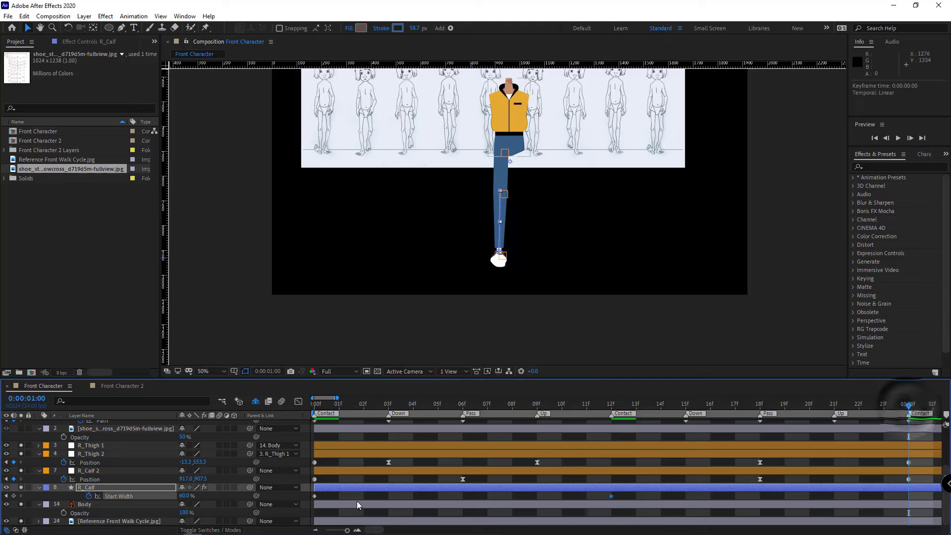
{"action": "key", "text": "ctrl+c"}
{"action": "key", "text": "ctrl+v"}
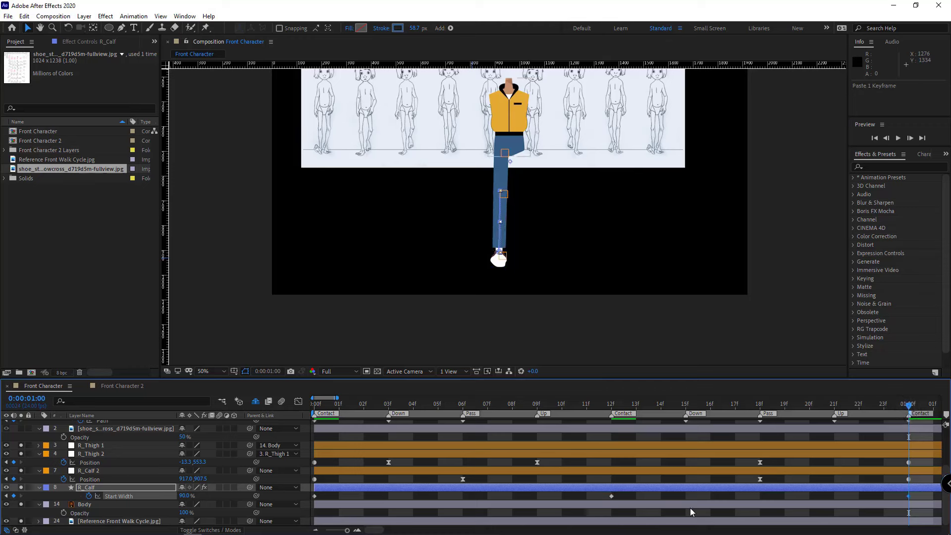
Step: Apply Easy Ease to all of R_Calf's Start Width keyframes
{"action": "left_click_drag", "start_coordinate": [920, 495], "coordinate": [315, 496]}
{"action": "right_click", "coordinate": [315, 496]}
{"action": "mouse_move", "coordinate": [351, 487]}
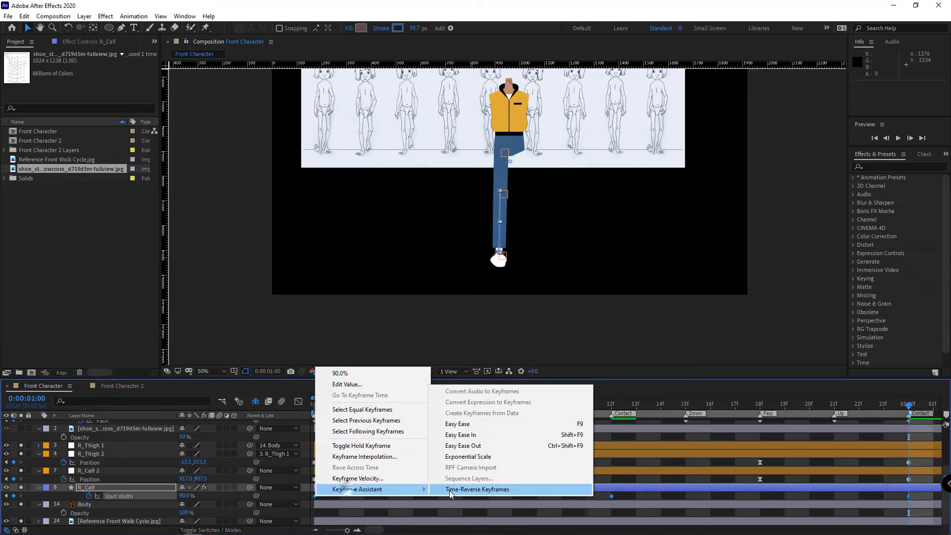
{"action": "left_click", "coordinate": [473, 427]}
Step: Add Scale keyframes to the R_Shoe layer at frame 12, frame 0 and 0:00:01:00
{"action": "left_click", "coordinate": [614, 409]}
{"action": "scroll", "coordinate": [486, 275], "scroll_direction": "up", "scroll_amount": 1}
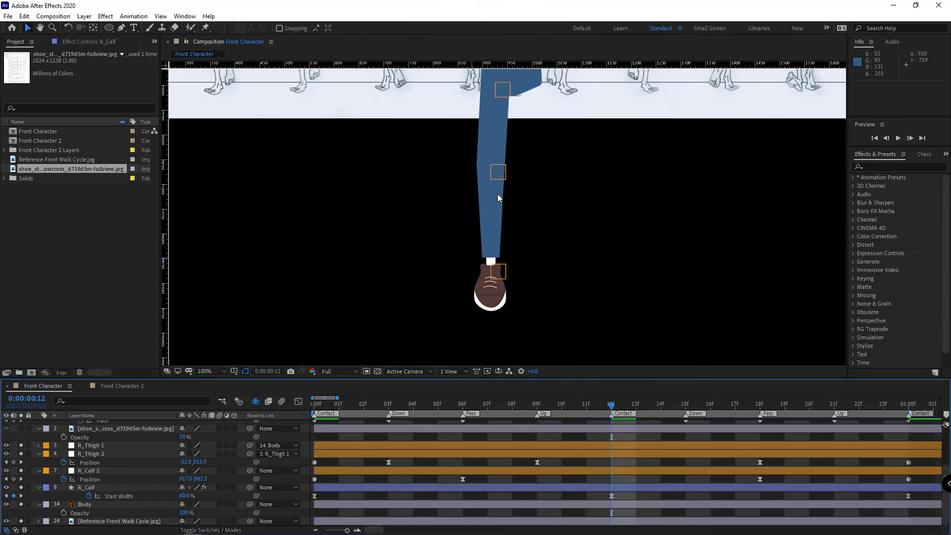
{"action": "left_click", "coordinate": [493, 305]}
{"action": "scroll", "coordinate": [504, 286], "scroll_direction": "up", "scroll_amount": 1}
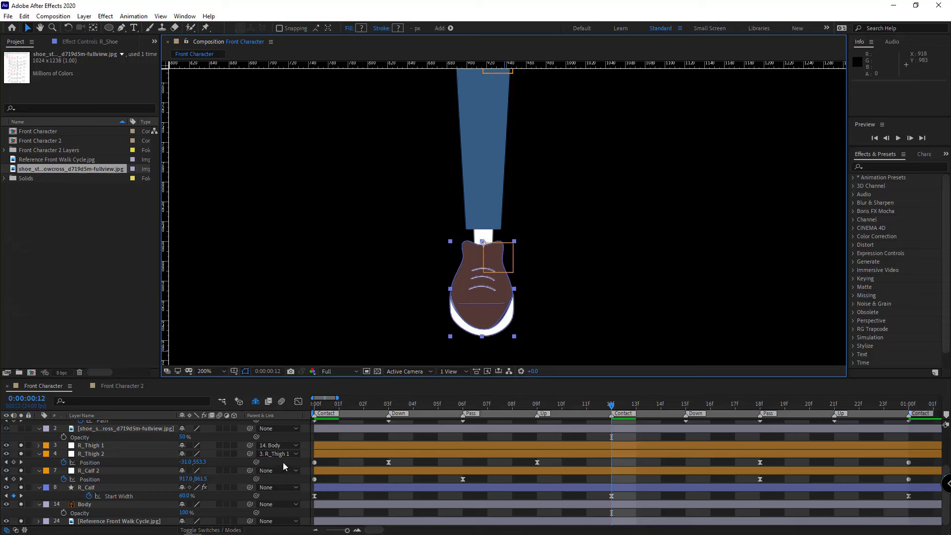
{"action": "scroll", "coordinate": [209, 459], "scroll_direction": "up", "scroll_amount": 3}
{"action": "key", "text": "s"}
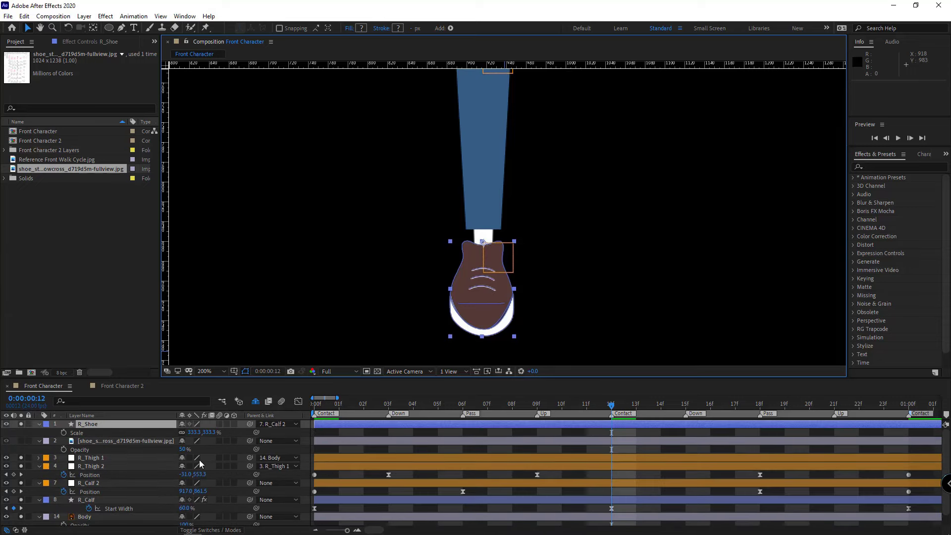
{"action": "left_click", "coordinate": [63, 432]}
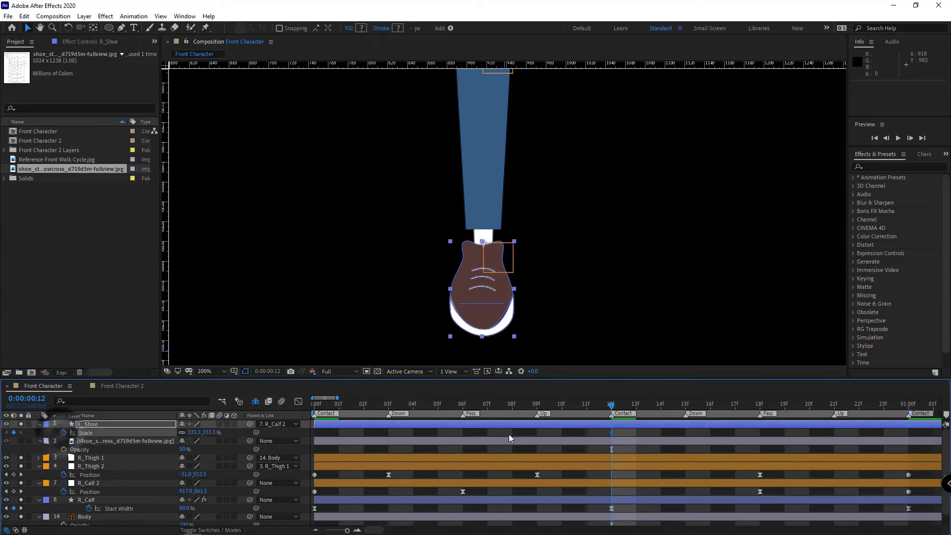
{"action": "left_click_drag", "start_coordinate": [569, 404], "coordinate": [313, 402]}
{"action": "left_click", "coordinate": [14, 433]}
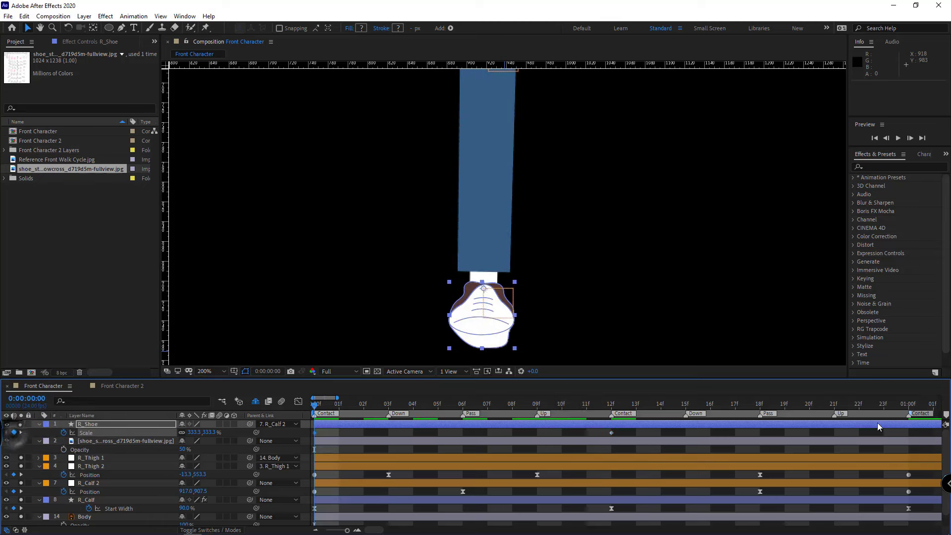
{"action": "left_click", "coordinate": [908, 404]}
{"action": "left_click", "coordinate": [14, 432]}
Step: Return to frame 12 and apply Easy Ease to all of R_Shoe's Scale keyframes
{"action": "left_click", "coordinate": [6, 432]}
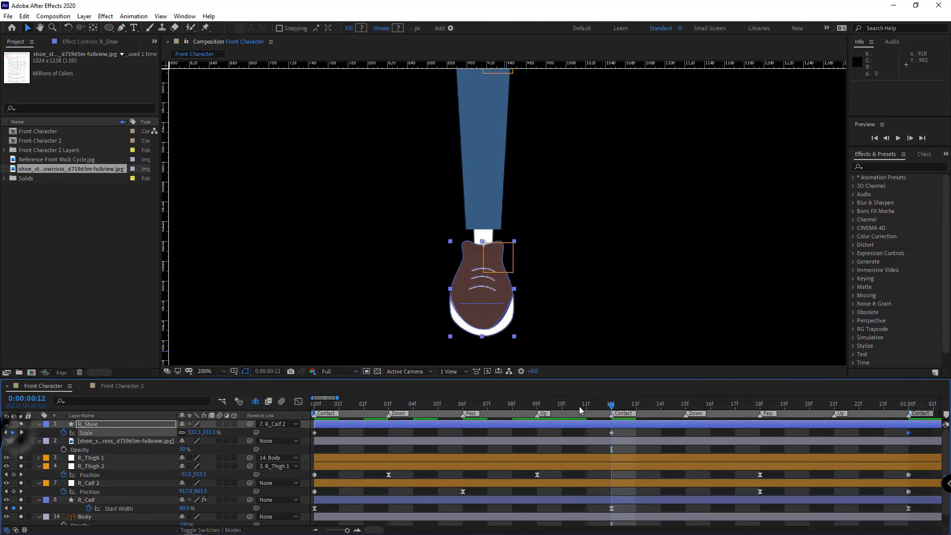
{"action": "right_click", "coordinate": [314, 433]}
{"action": "mouse_move", "coordinate": [343, 427]}
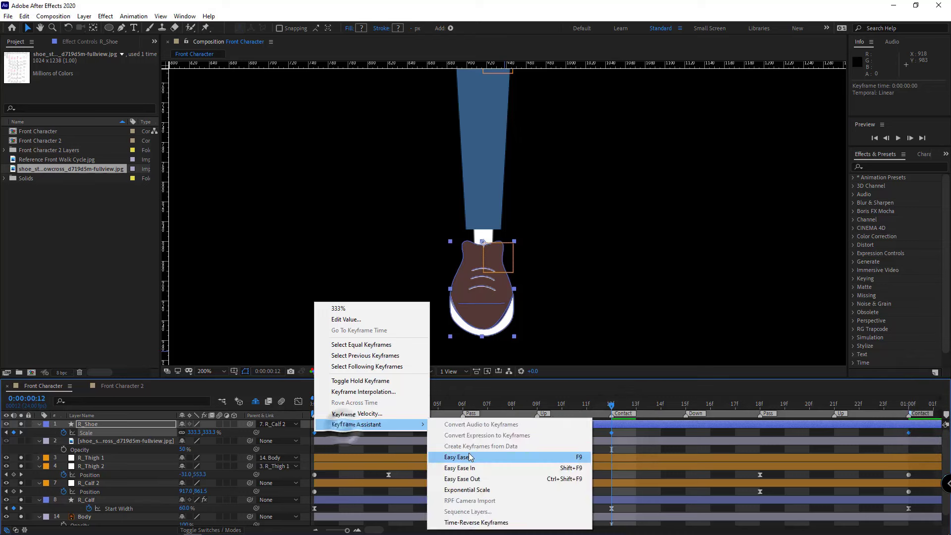
{"action": "left_click", "coordinate": [460, 461]}
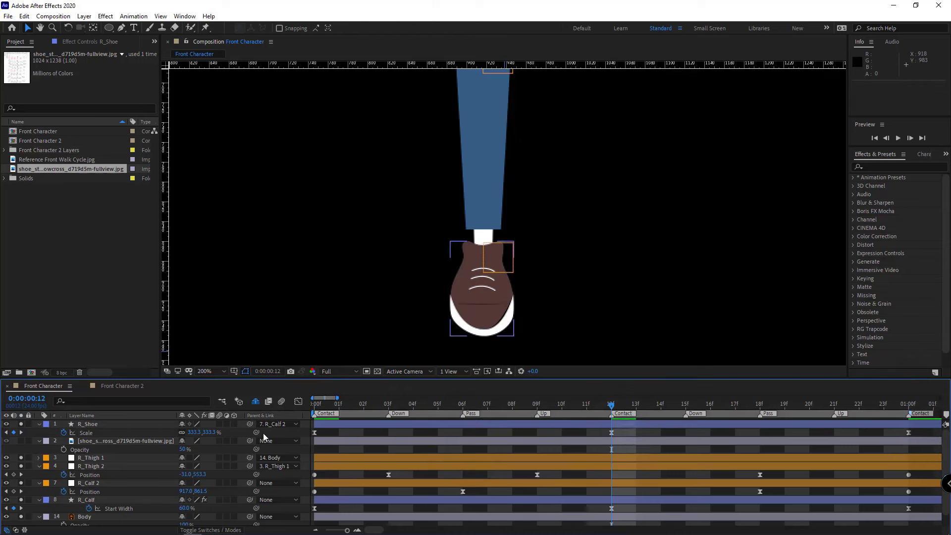
Step: Reduce R_Shoe's Scale to 196% at frame 12 and play back the walk cycle
{"action": "left_click_drag", "start_coordinate": [210, 435], "coordinate": [167, 437]}
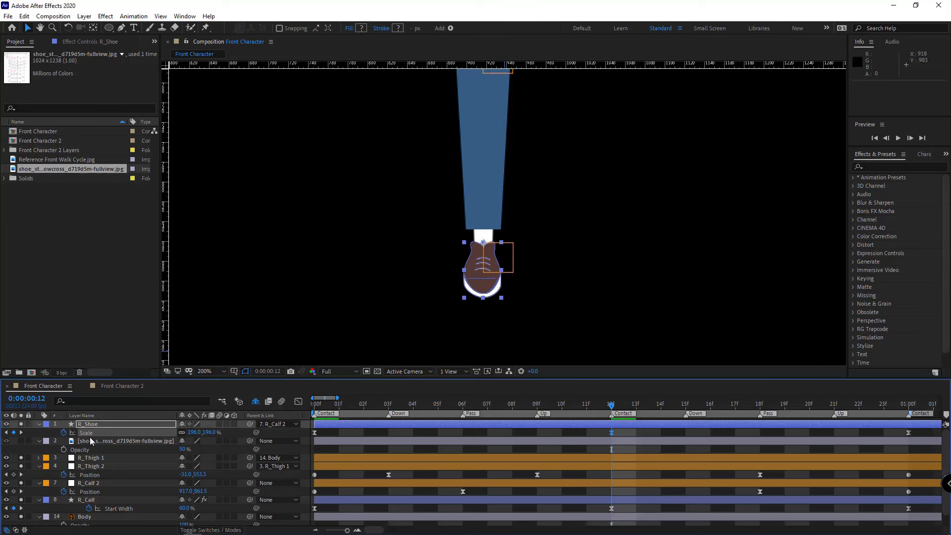
{"action": "left_click", "coordinate": [58, 432]}
{"action": "scroll", "coordinate": [479, 304], "scroll_direction": "down", "scroll_amount": 2}
{"action": "left_click_drag", "start_coordinate": [544, 276], "coordinate": [531, 339]}
{"action": "key", "text": "space"}
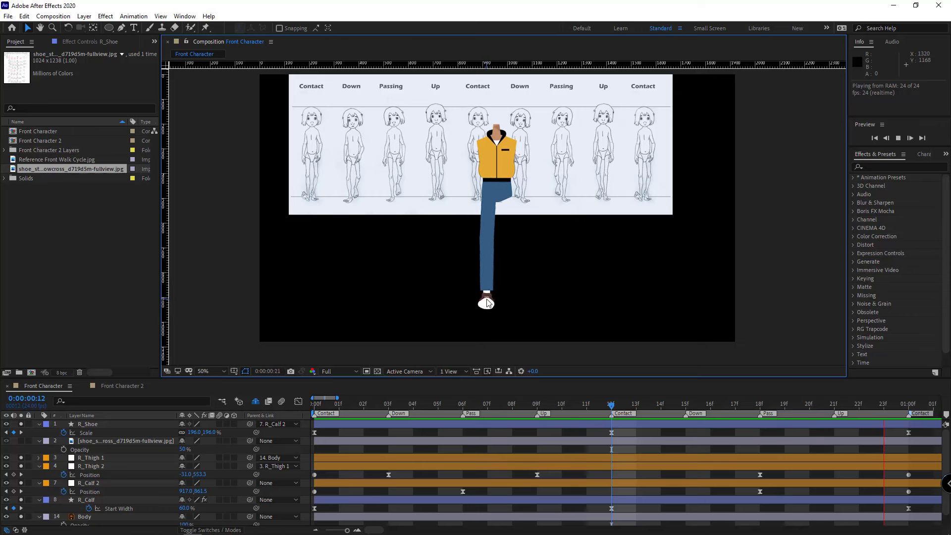
{"action": "key", "text": "space"}
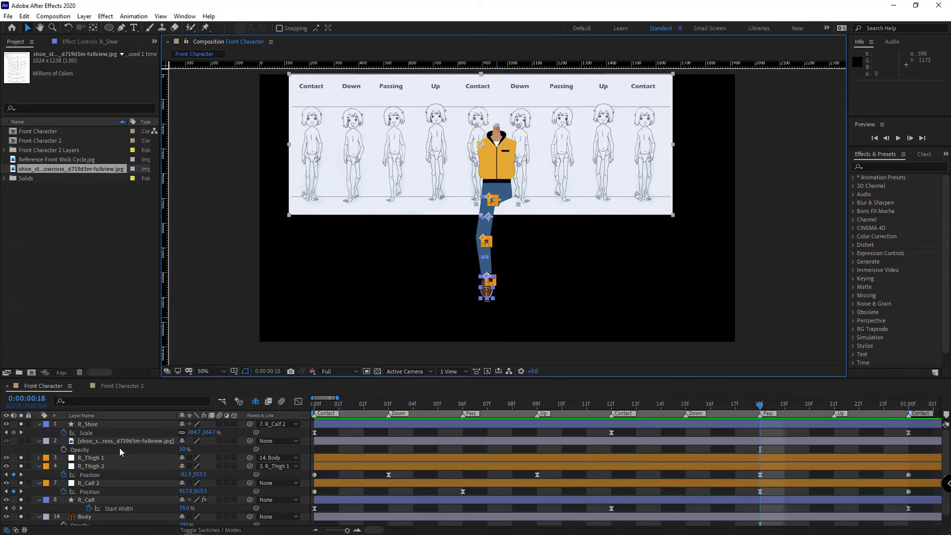
Step: Collapse the properties of all layers and make the shoe angle chart reference layer visible
{"action": "key", "text": "ctrl+a"}
{"action": "key", "text": "u"}
{"action": "key", "text": "ctrl+shift+a"}
{"action": "left_click", "coordinate": [96, 433]}
{"action": "left_click", "coordinate": [6, 432]}
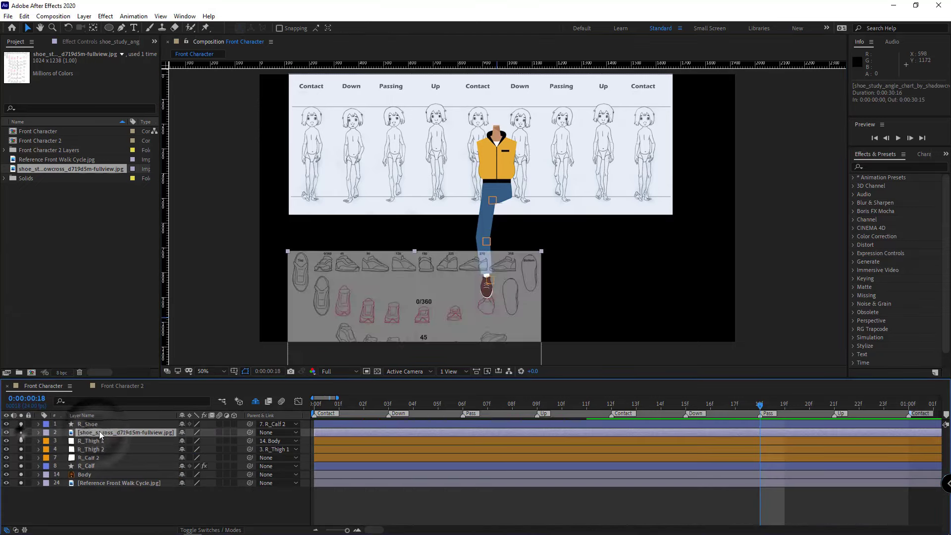
Step: Delete the shoe angle chart layer and show the hidden shy layers in the timeline
{"action": "key", "text": "Delete"}
{"action": "left_click", "coordinate": [255, 401]}
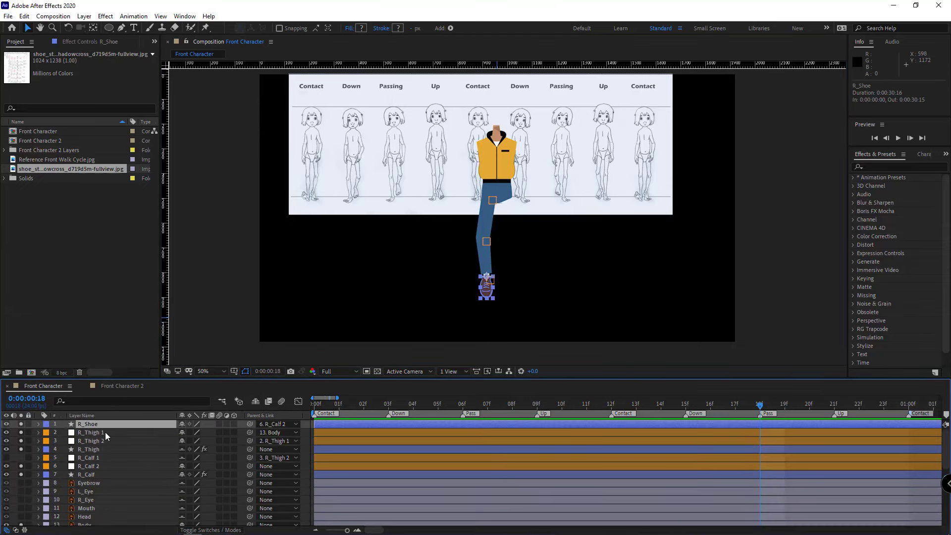
Step: Duplicate the seven right leg layers from R_Shoe through R_Calf, including the thigh and calf nulls
{"action": "left_click", "coordinate": [105, 432], "text": "ctrl"}
{"action": "left_click", "coordinate": [100, 441], "text": "ctrl"}
{"action": "left_click", "coordinate": [101, 450], "text": "ctrl"}
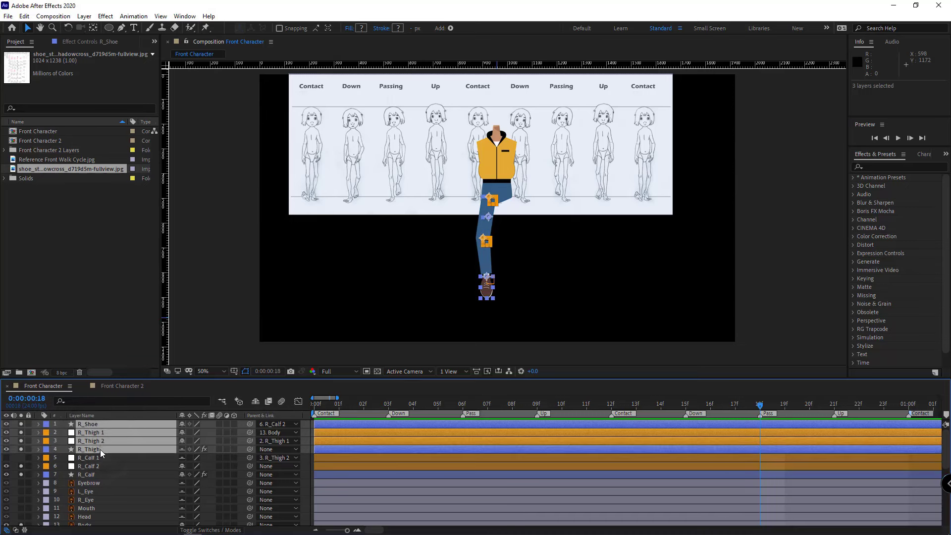
{"action": "left_click", "coordinate": [106, 457], "text": "ctrl"}
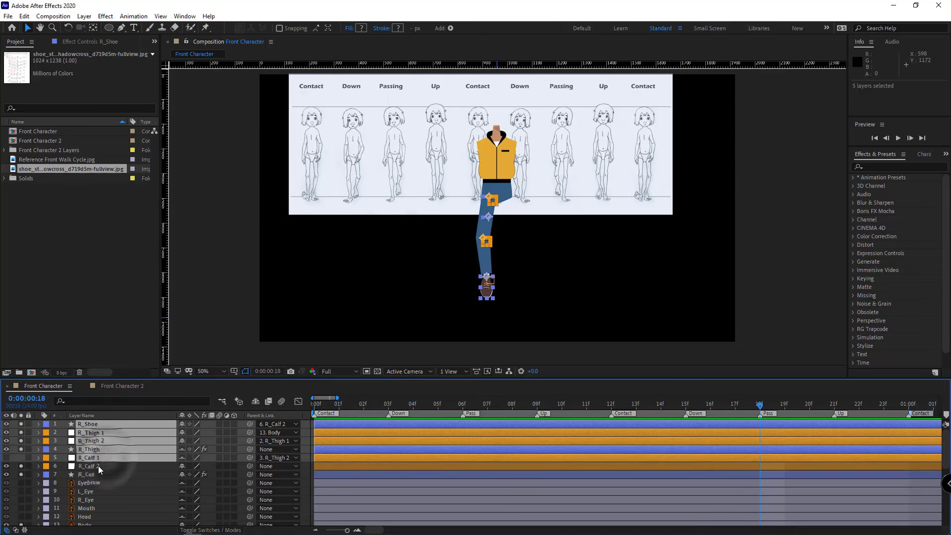
{"action": "left_click", "coordinate": [98, 465], "text": "ctrl"}
{"action": "left_click", "coordinate": [97, 475], "text": "ctrl"}
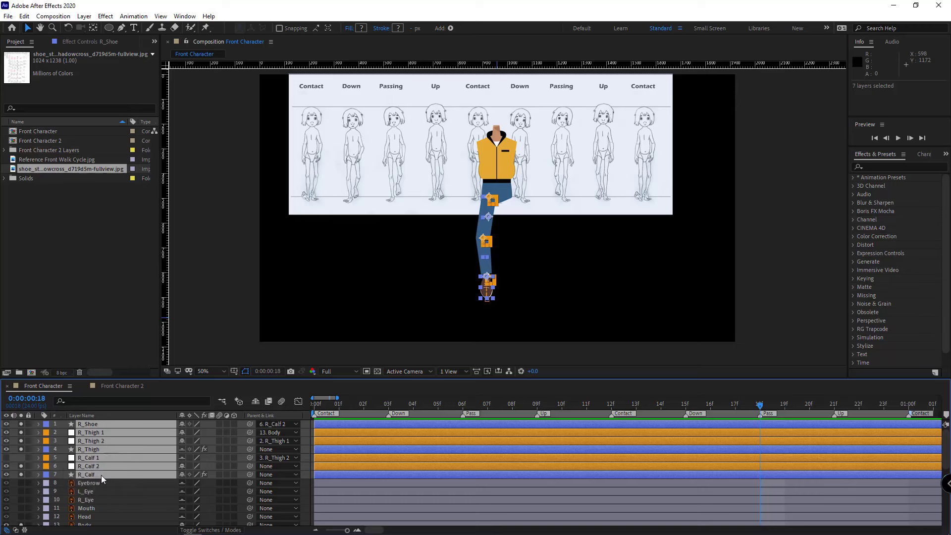
{"action": "key", "text": "ctrl+d"}
Step: Change the label colour of the duplicated leg layers to purple
{"action": "left_click_drag", "start_coordinate": [106, 456], "coordinate": [94, 432]}
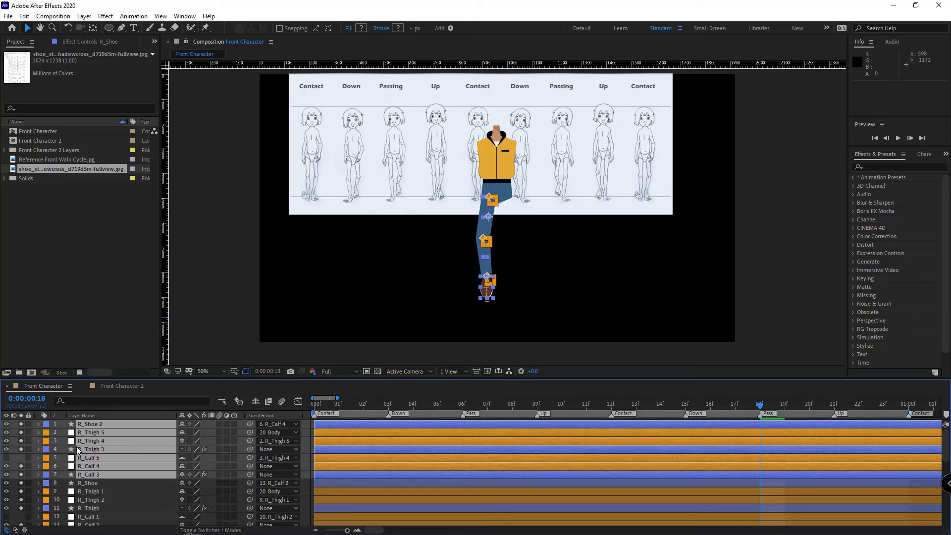
{"action": "left_click", "coordinate": [46, 468]}
{"action": "left_click", "coordinate": [56, 453]}
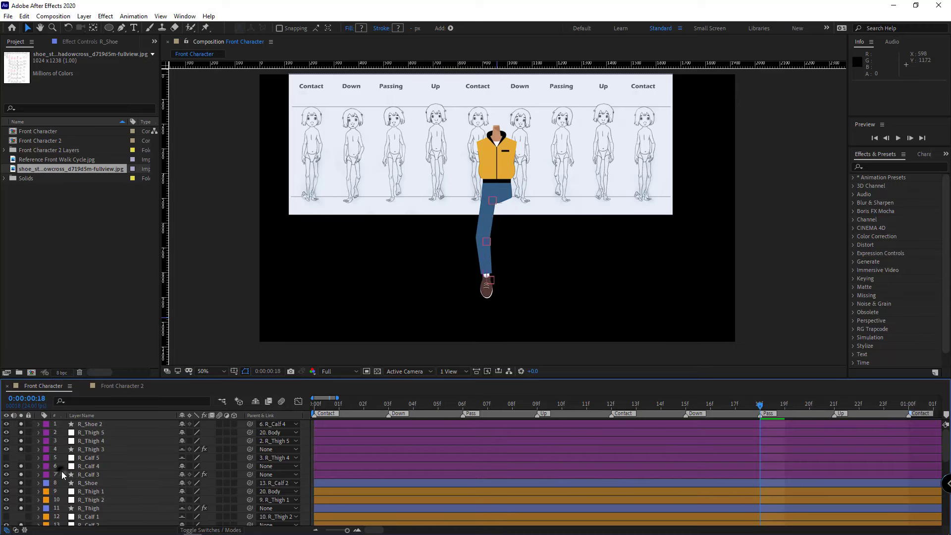
Step: Examine which layers the two path effects of R_Calf 3 refer to and find the matching duplicated null
{"action": "left_click", "coordinate": [100, 472]}
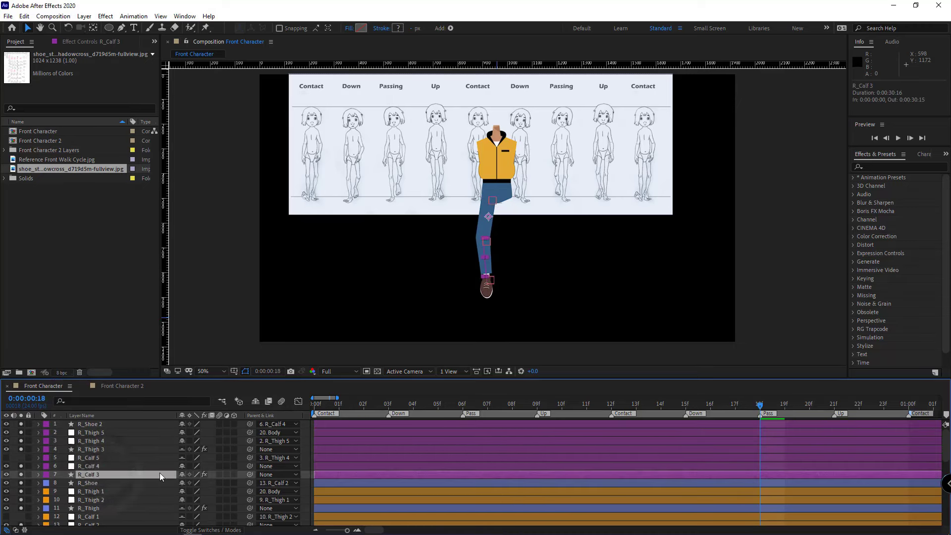
{"action": "left_click", "coordinate": [83, 42]}
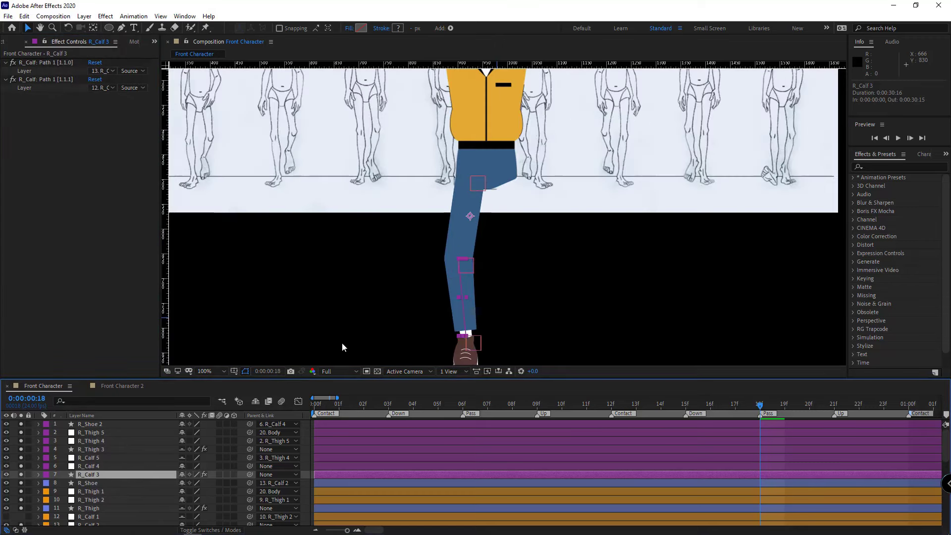
{"action": "scroll", "coordinate": [342, 343], "scroll_direction": "down", "scroll_amount": 1}
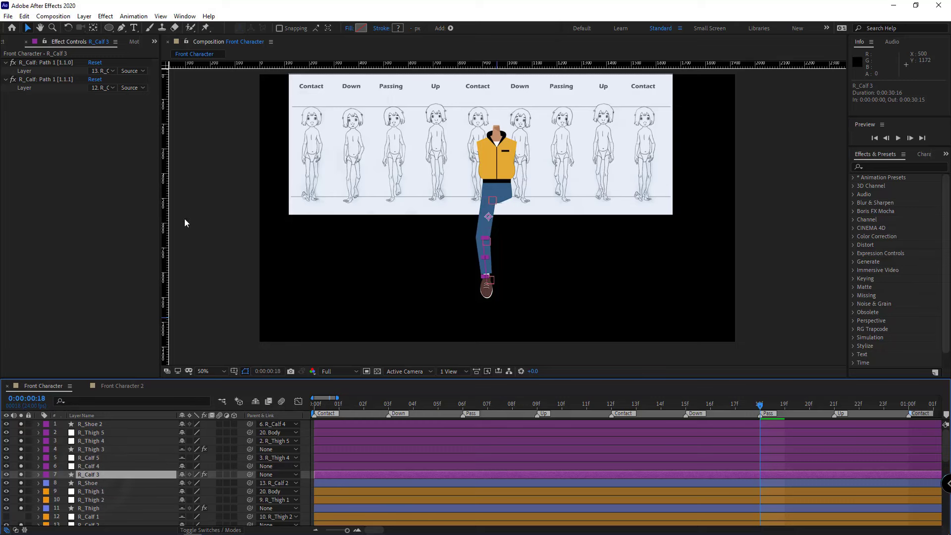
{"action": "left_click", "coordinate": [70, 46]}
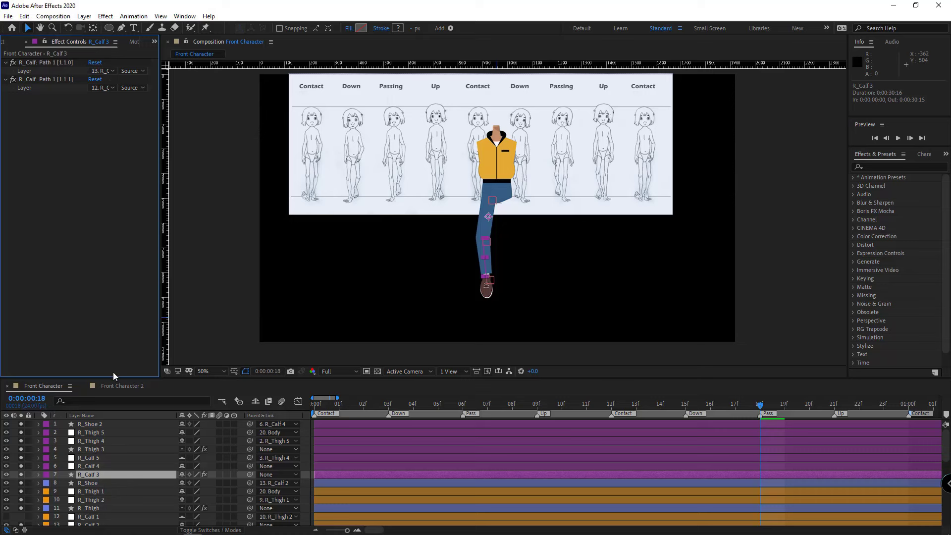
{"action": "left_click", "coordinate": [92, 457]}
{"action": "left_click", "coordinate": [93, 472]}
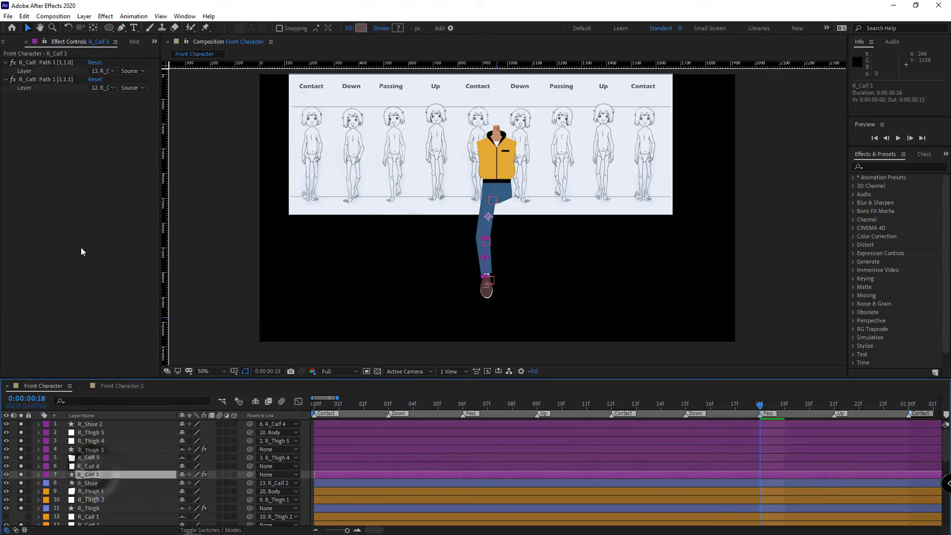
{"action": "left_click", "coordinate": [39, 64]}
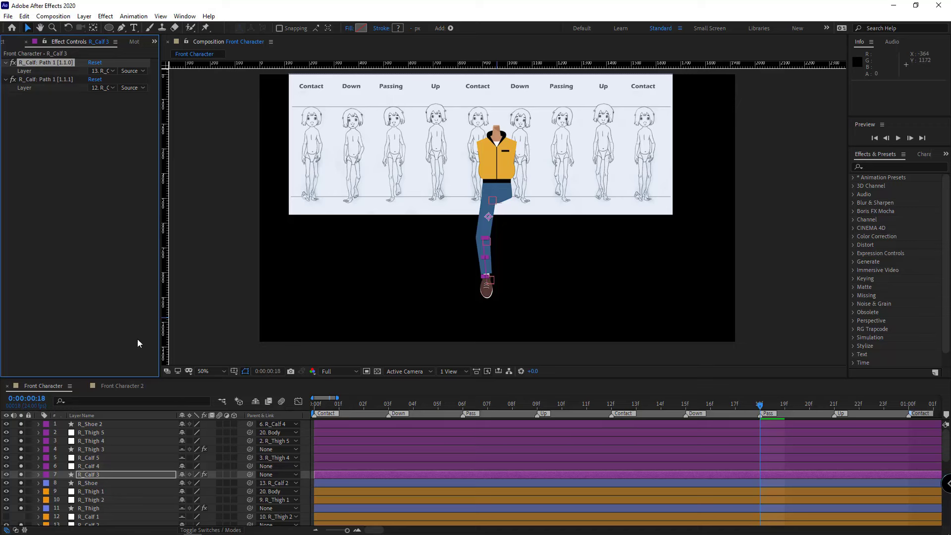
{"action": "left_click", "coordinate": [91, 465]}
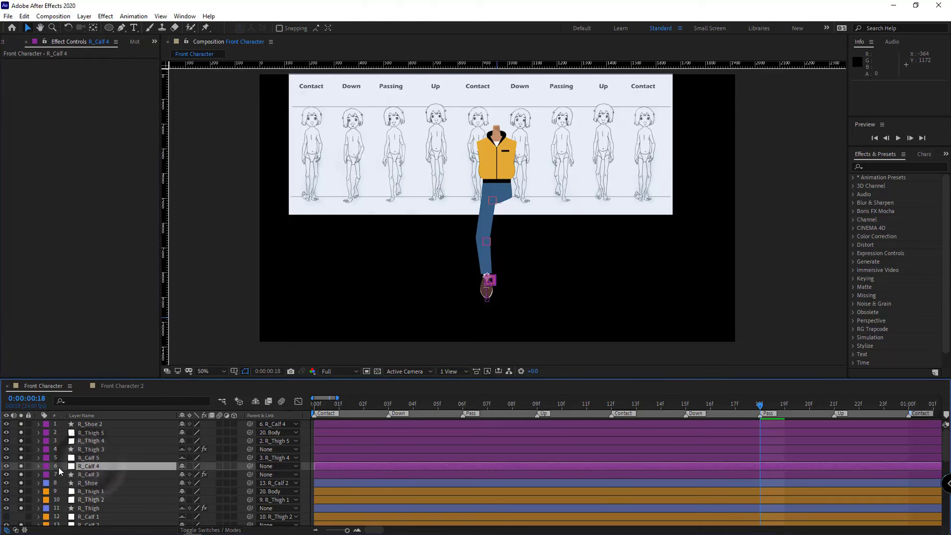
Step: Set the layer of R_Calf 3's first path effect to R_Calf 4, test-move that null, and undo the move
{"action": "left_click", "coordinate": [85, 473]}
{"action": "left_click", "coordinate": [106, 71]}
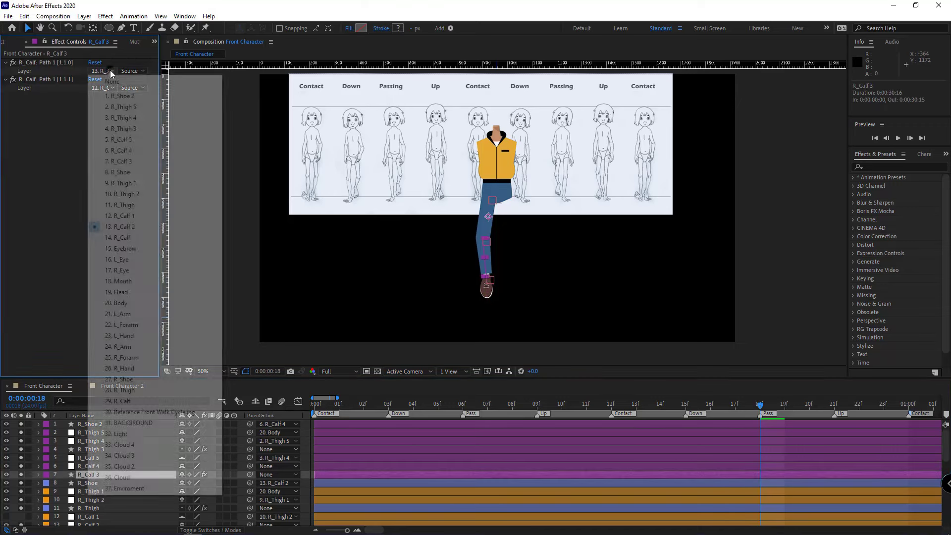
{"action": "left_click", "coordinate": [132, 217]}
{"action": "key", "text": "period"}
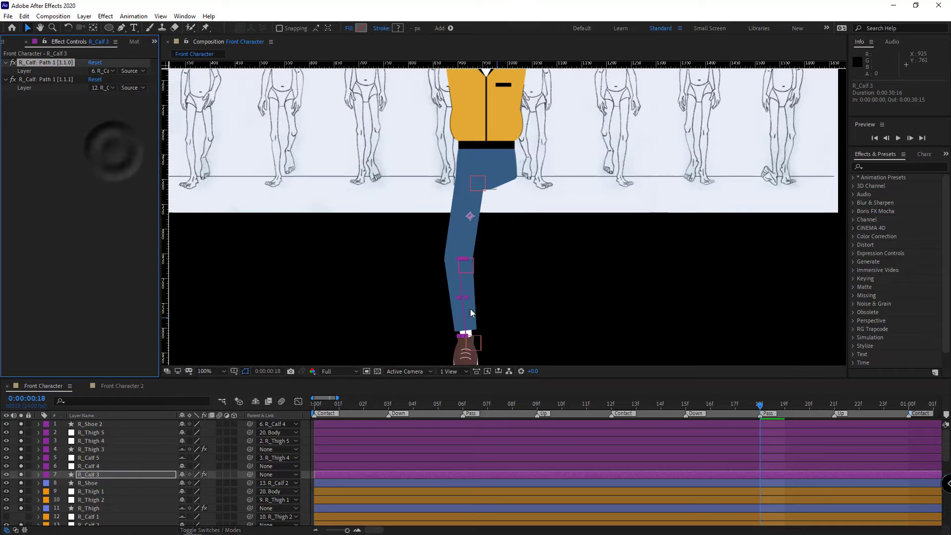
{"action": "left_click", "coordinate": [96, 466]}
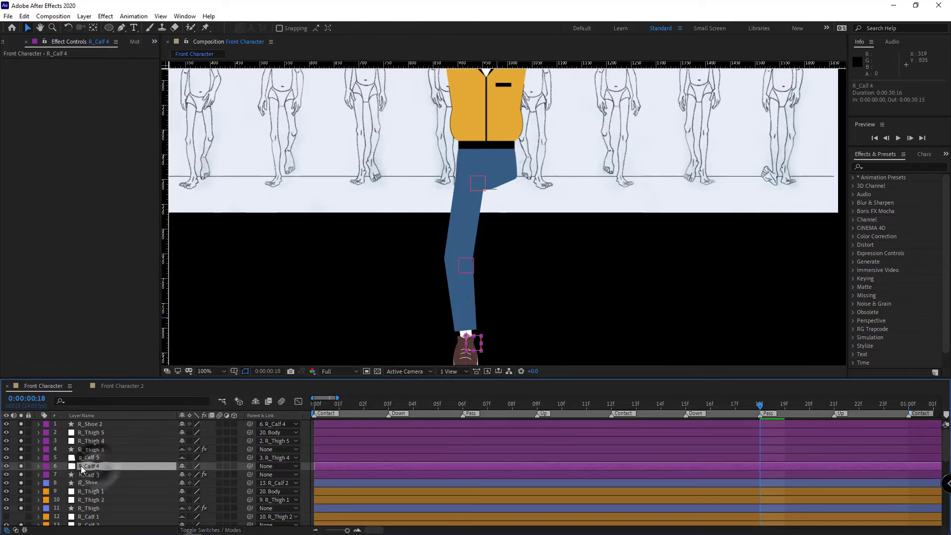
{"action": "left_click_drag", "start_coordinate": [478, 350], "coordinate": [543, 300]}
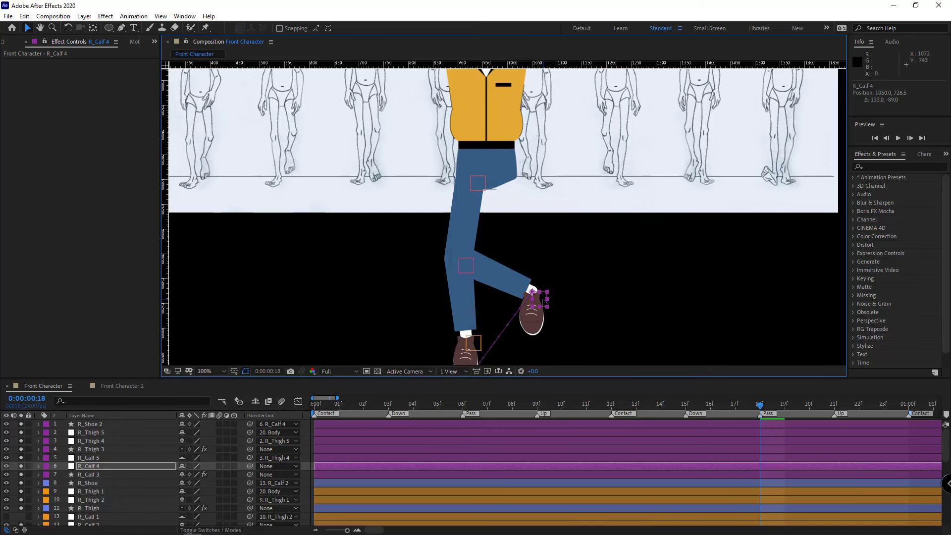
{"action": "key", "text": "ctrl+z"}
Step: Try moving the R_Calf 5 null to test its link to the calf, and undo the move
{"action": "left_click", "coordinate": [93, 458]}
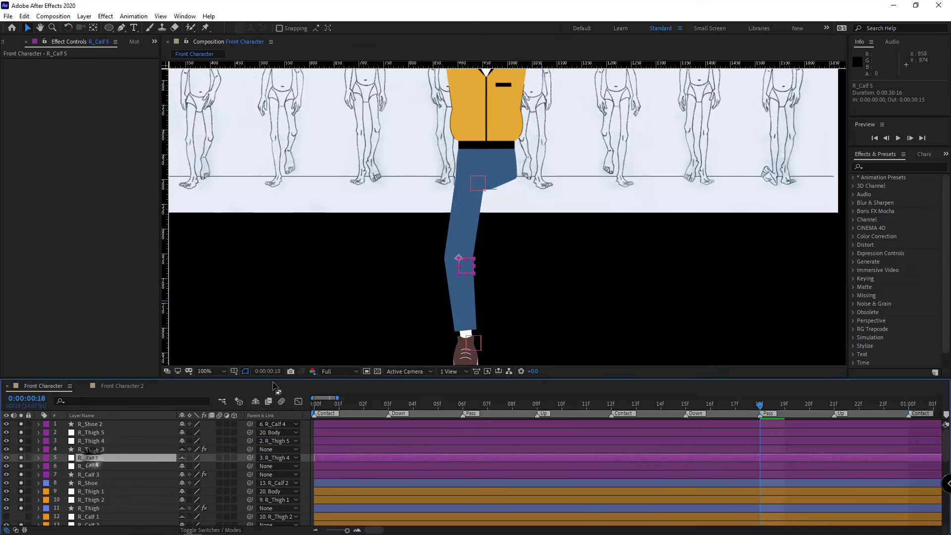
{"action": "left_click_drag", "start_coordinate": [466, 265], "coordinate": [526, 274]}
{"action": "key", "text": "ctrl+z"}
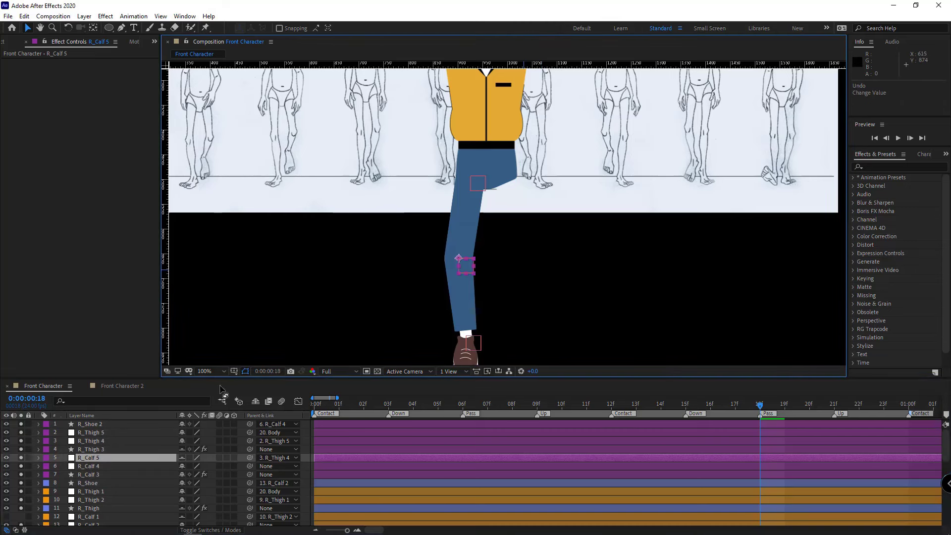
Step: Set the layer of R_Calf 3's second path effect to R_Calf 5, test-move that null, and undo the move
{"action": "left_click", "coordinate": [94, 474]}
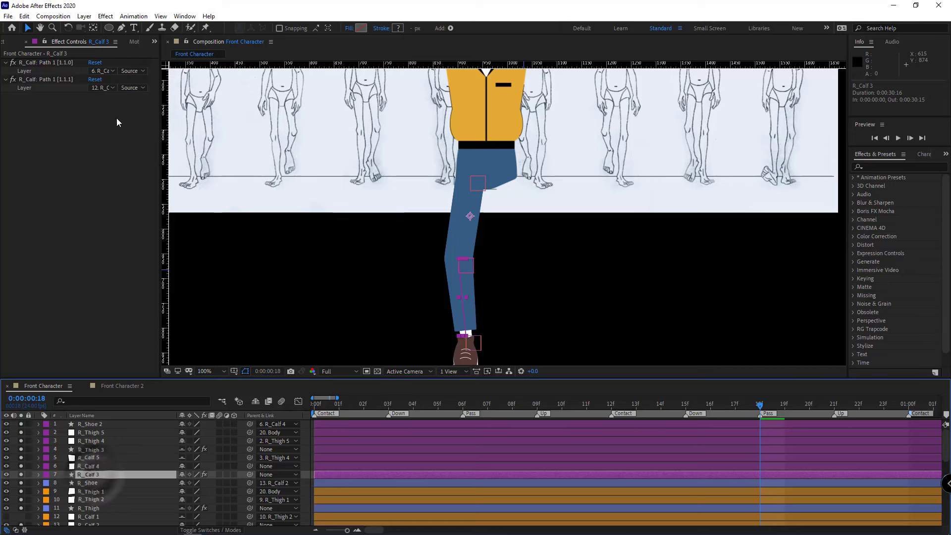
{"action": "left_click", "coordinate": [103, 88]}
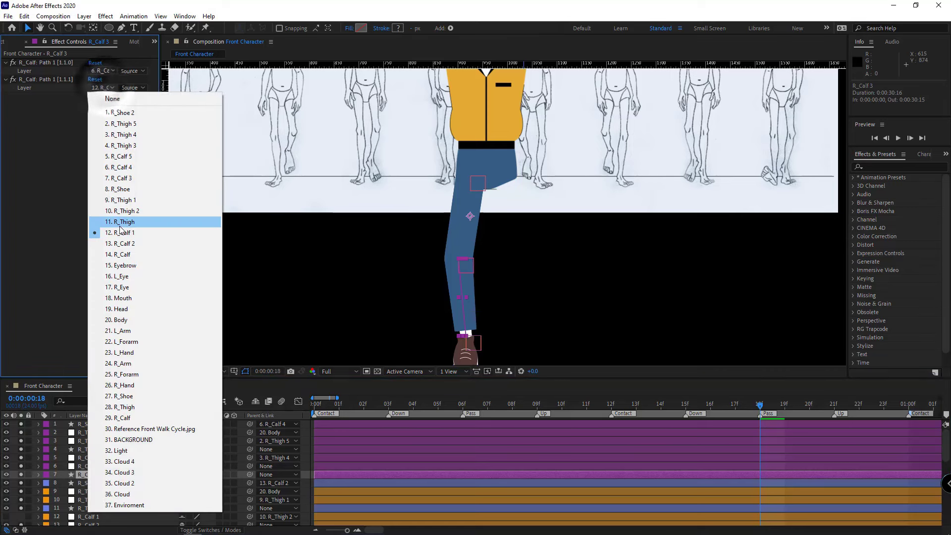
{"action": "left_click", "coordinate": [119, 156]}
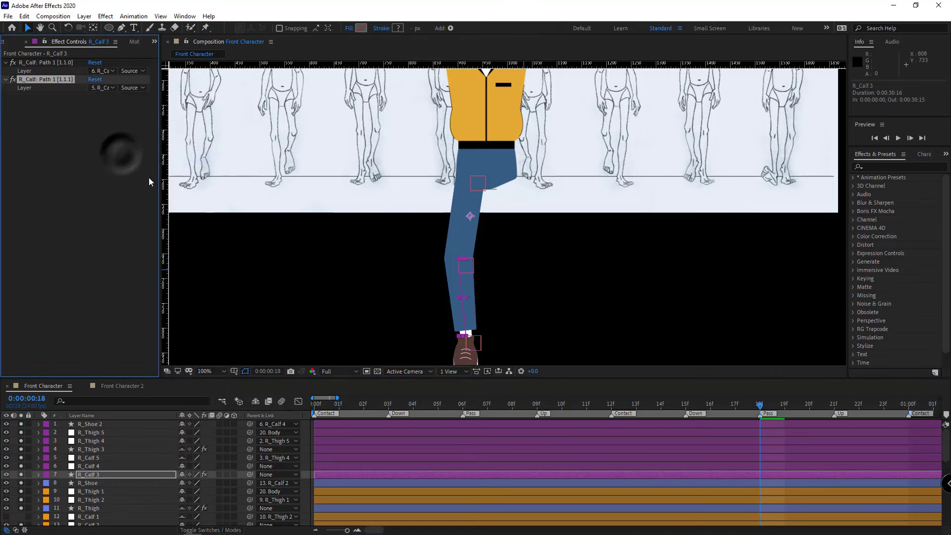
{"action": "left_click", "coordinate": [99, 456]}
{"action": "left_click_drag", "start_coordinate": [468, 250], "coordinate": [520, 267]}
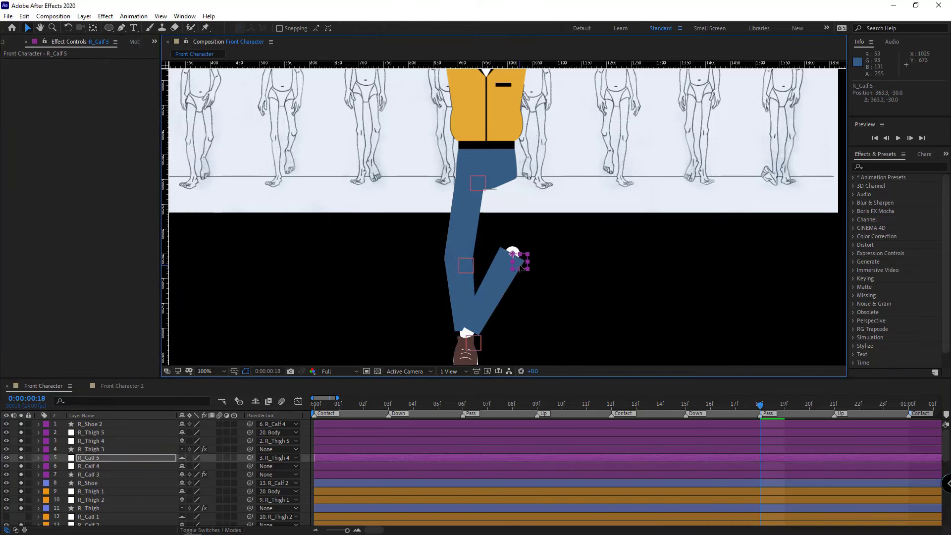
{"action": "key", "text": "ctrl+z"}
Step: Set the layer of R_Thigh 3's first path effect to R_Thigh 5, test-move that null, and undo the move
{"action": "left_click", "coordinate": [99, 448]}
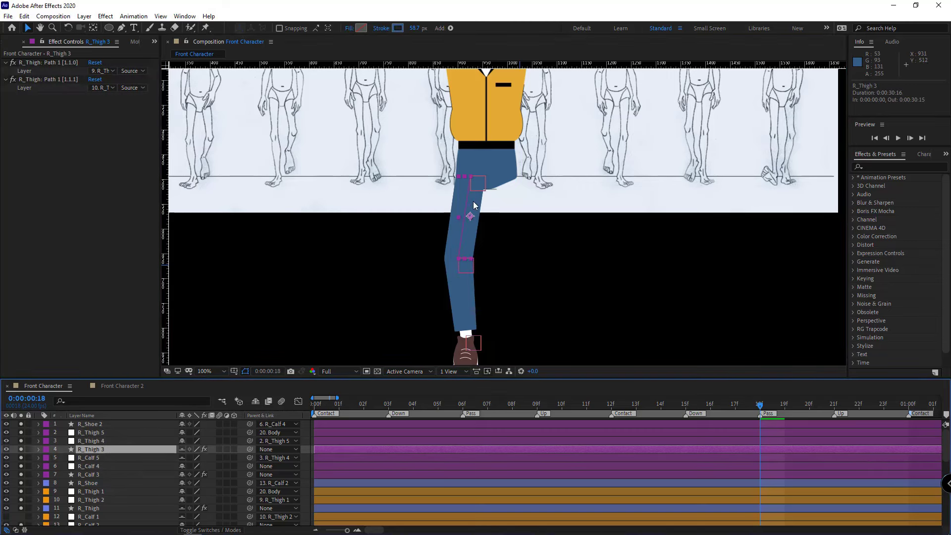
{"action": "left_click", "coordinate": [107, 71]}
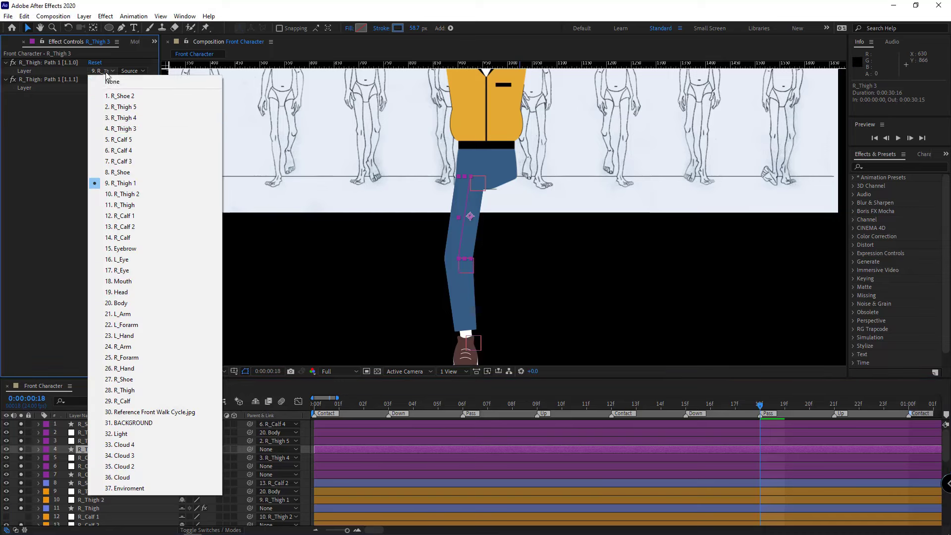
{"action": "left_click", "coordinate": [99, 105]}
{"action": "left_click", "coordinate": [93, 432]}
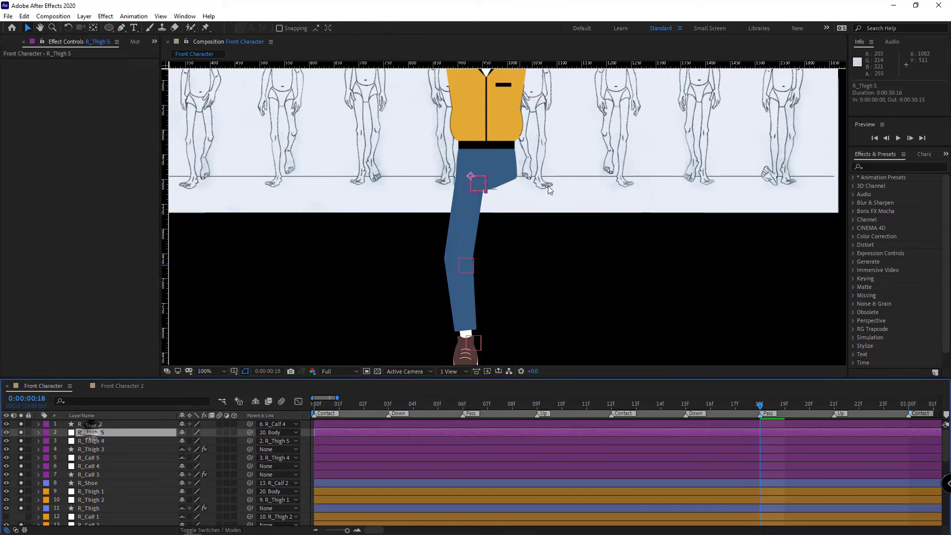
{"action": "left_click_drag", "start_coordinate": [479, 184], "coordinate": [538, 201]}
{"action": "key", "text": "ctrl+z"}
Step: Set the layer of R_Thigh 3's second path effect to R_Thigh 4, test-move that null, and undo the move
{"action": "left_click", "coordinate": [90, 448]}
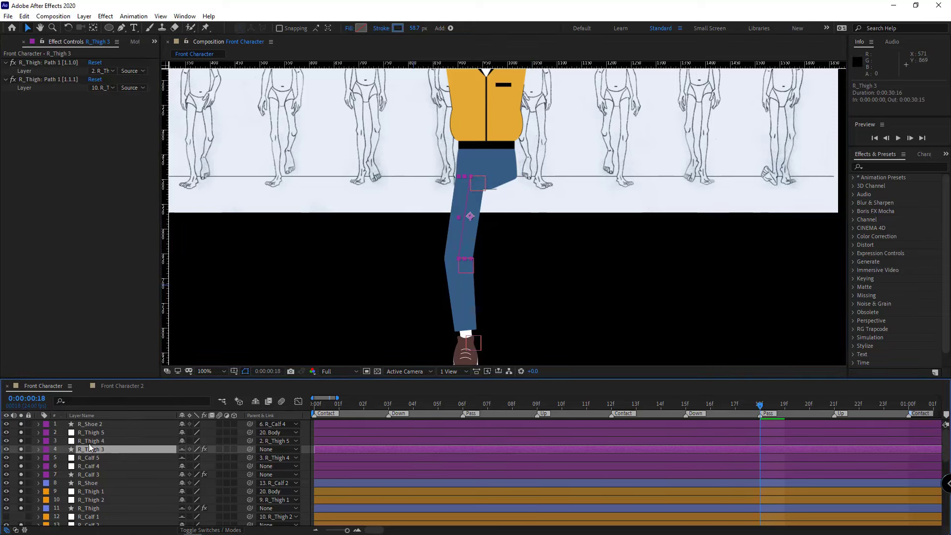
{"action": "left_click", "coordinate": [110, 89]}
{"action": "left_click", "coordinate": [114, 142]}
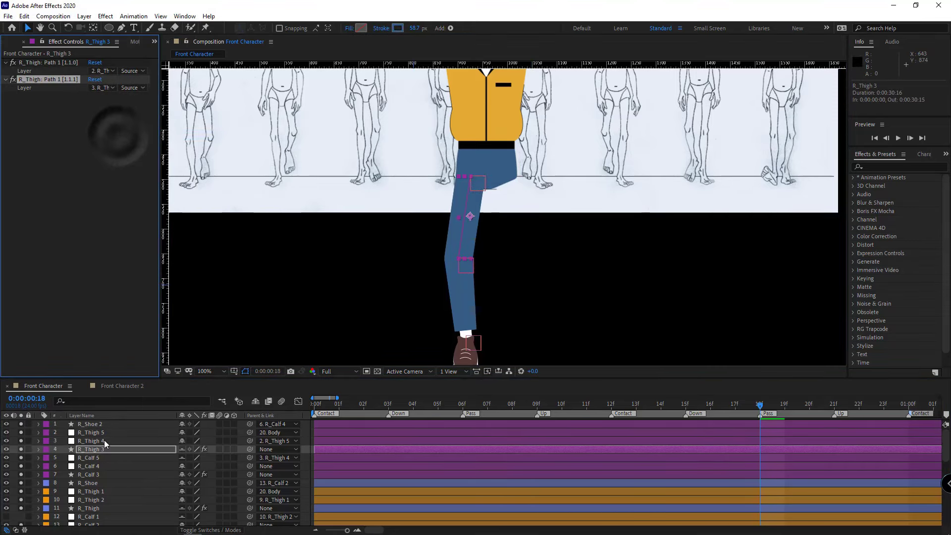
{"action": "left_click", "coordinate": [475, 269]}
{"action": "left_click_drag", "start_coordinate": [473, 268], "coordinate": [491, 252]}
{"action": "key", "text": "ctrl+z"}
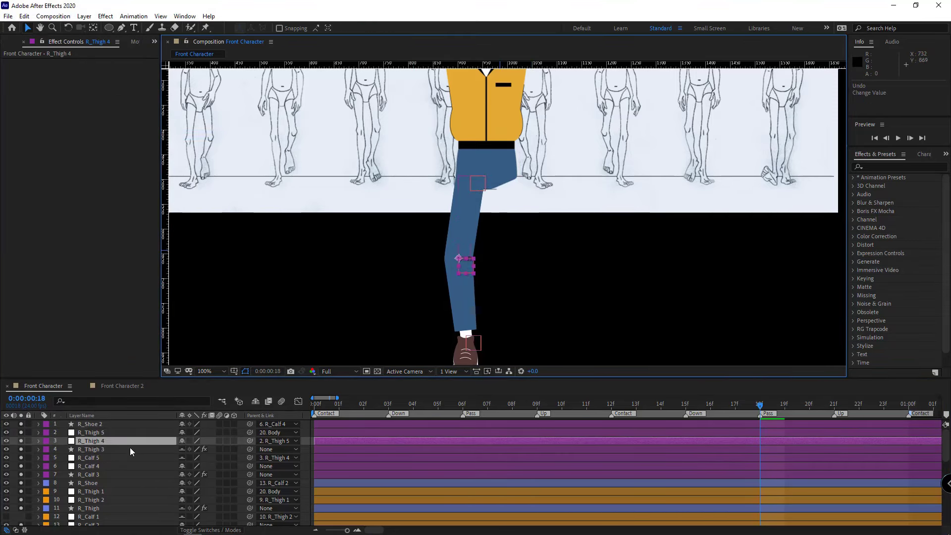
Step: Create a new null object and place it just below the crotch, at about position 959, 519.5
{"action": "left_click", "coordinate": [64, 458]}
{"action": "right_click", "coordinate": [62, 432]}
{"action": "mouse_move", "coordinate": [115, 321]}
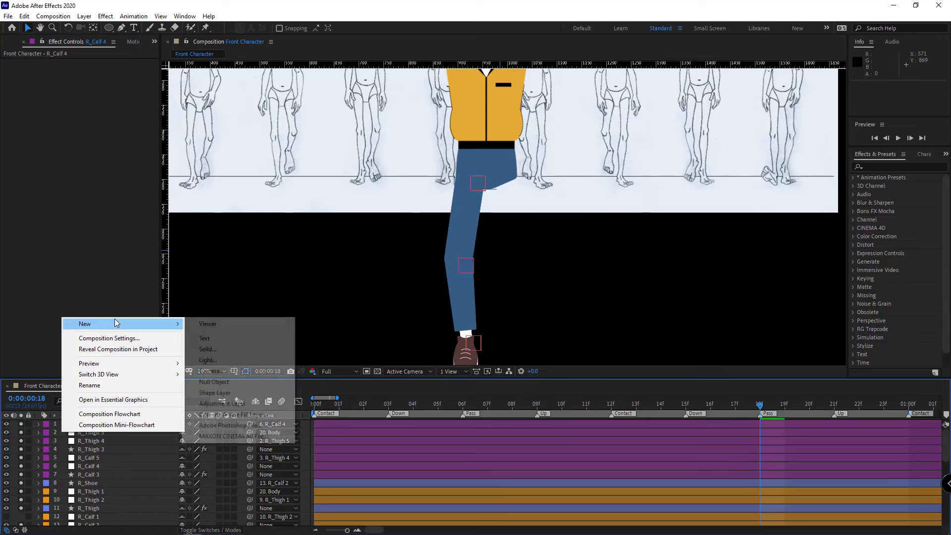
{"action": "left_click", "coordinate": [213, 382]}
{"action": "scroll", "coordinate": [500, 220], "scroll_direction": "up", "scroll_amount": 2}
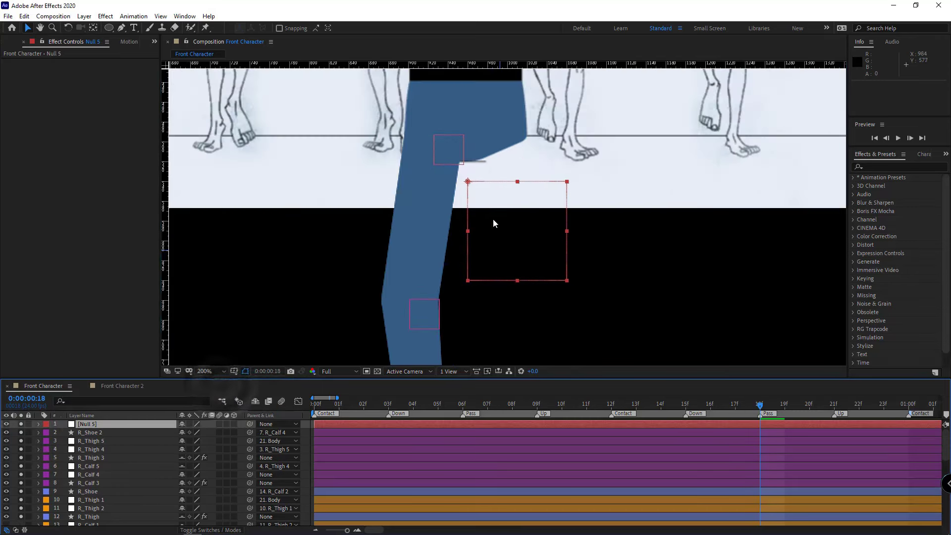
{"action": "left_click_drag", "start_coordinate": [493, 223], "coordinate": [520, 205]}
{"action": "scroll", "coordinate": [520, 205], "scroll_direction": "down", "scroll_amount": 2}
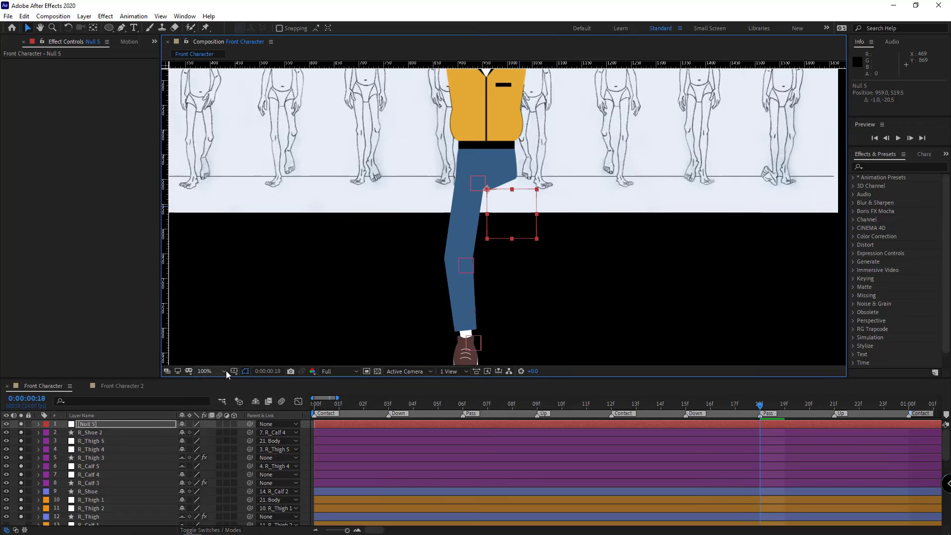
Step: Parent the R_Thigh 5 and R_Calf 4 layers to the Null 5 layer
{"action": "left_click", "coordinate": [97, 439]}
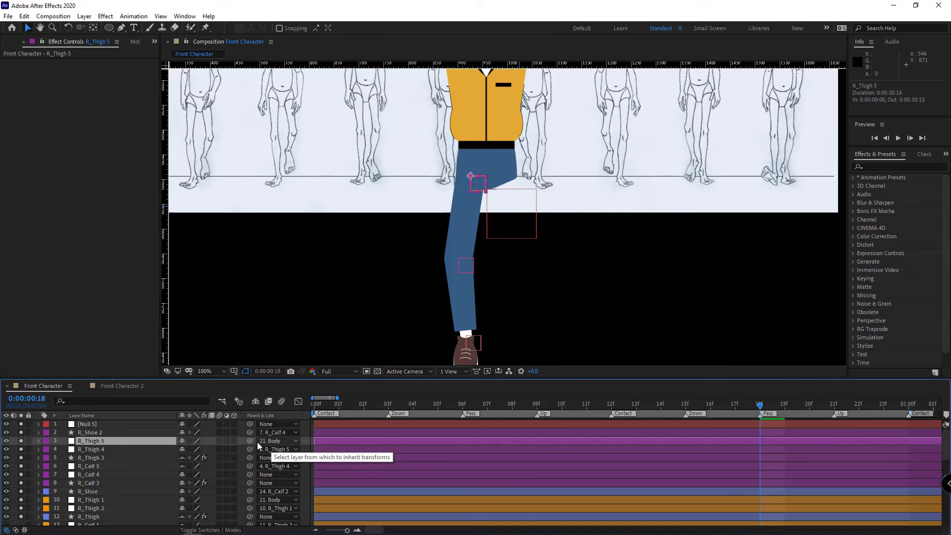
{"action": "left_click_drag", "start_coordinate": [250, 441], "coordinate": [100, 424]}
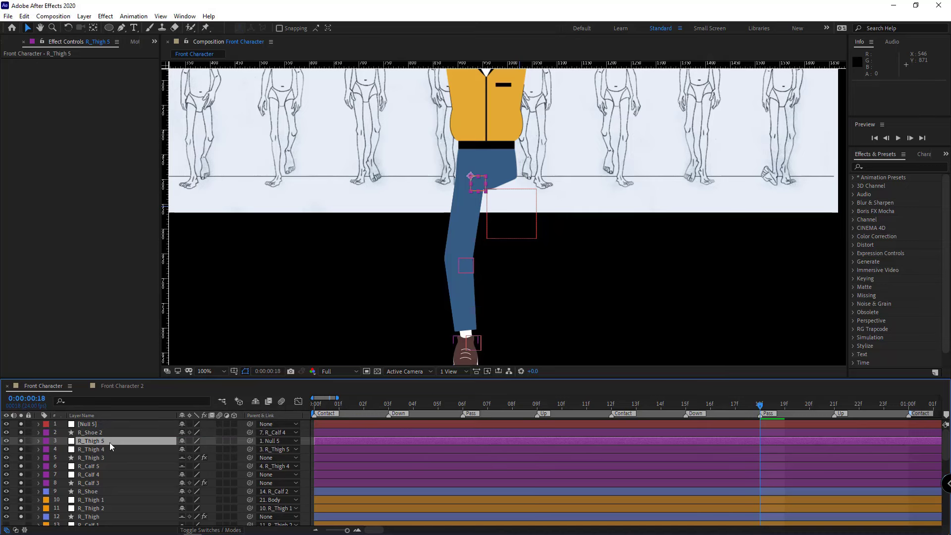
{"action": "left_click", "coordinate": [100, 475]}
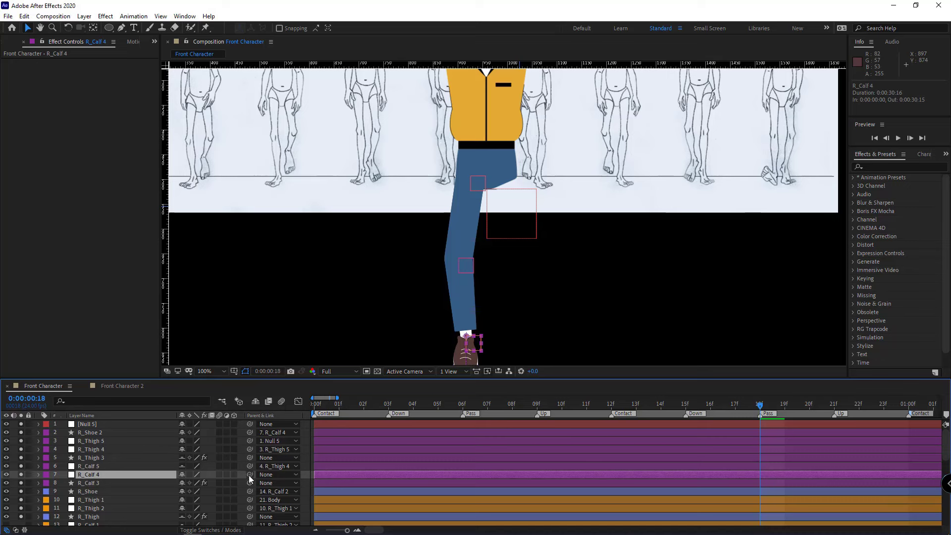
{"action": "left_click_drag", "start_coordinate": [249, 474], "coordinate": [88, 423]}
Step: Flip Null 5 horizontally to mirror the duplicated leg to the other side of the body
{"action": "left_click", "coordinate": [88, 424]}
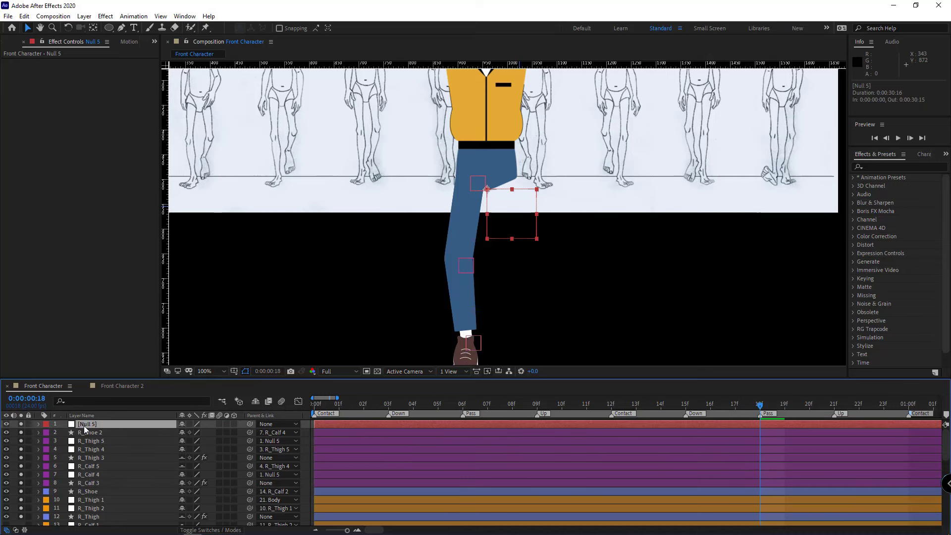
{"action": "right_click", "coordinate": [85, 427]}
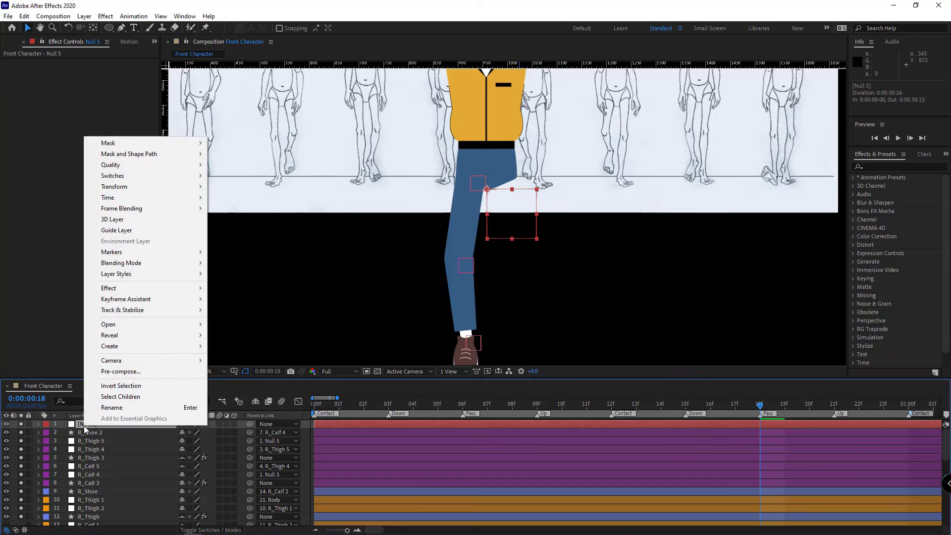
{"action": "mouse_move", "coordinate": [121, 186]}
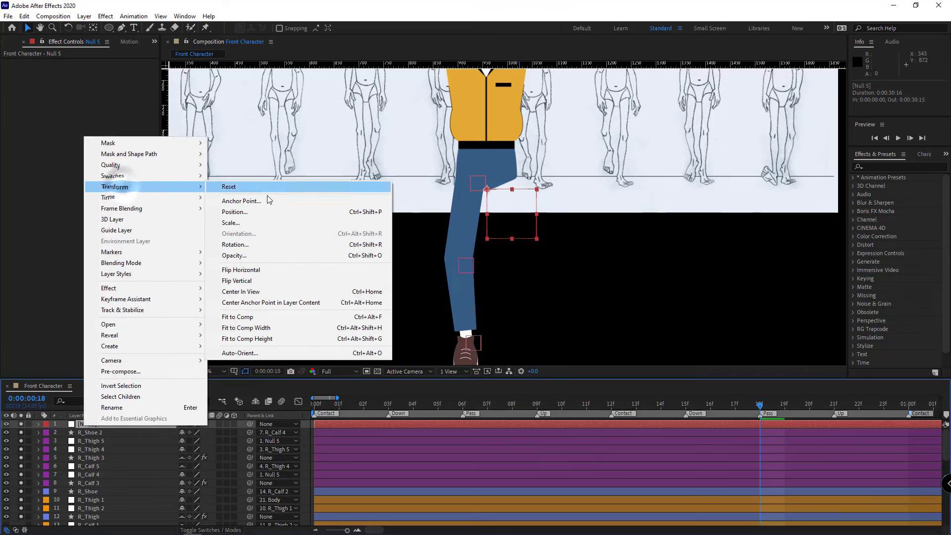
{"action": "left_click", "coordinate": [245, 271]}
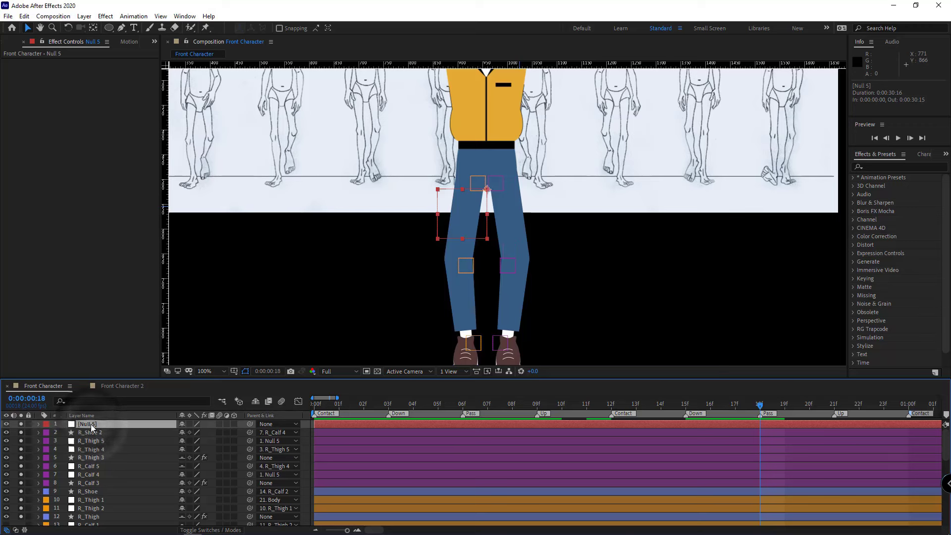
Step: Delete Null 5 and parent R_Thigh 5 to the Body layer
{"action": "key", "text": "Delete"}
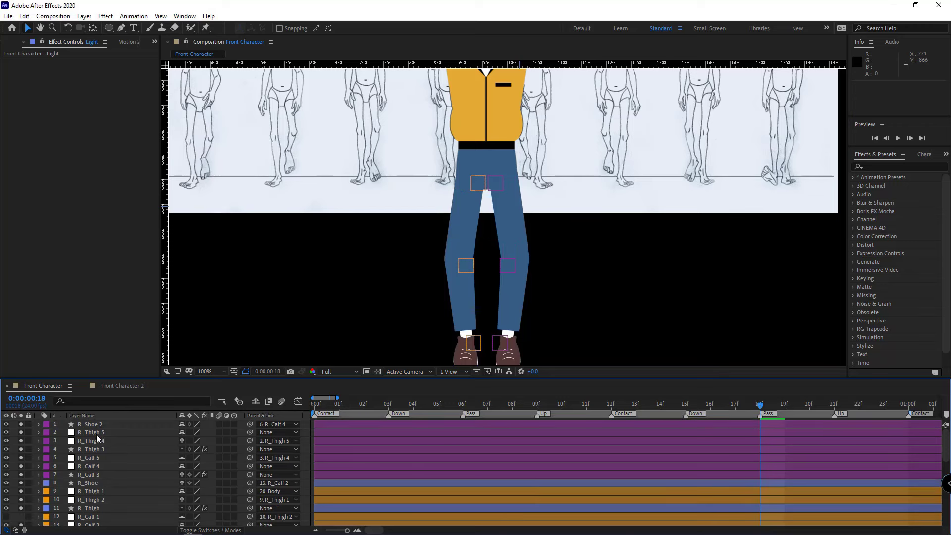
{"action": "left_click", "coordinate": [96, 434]}
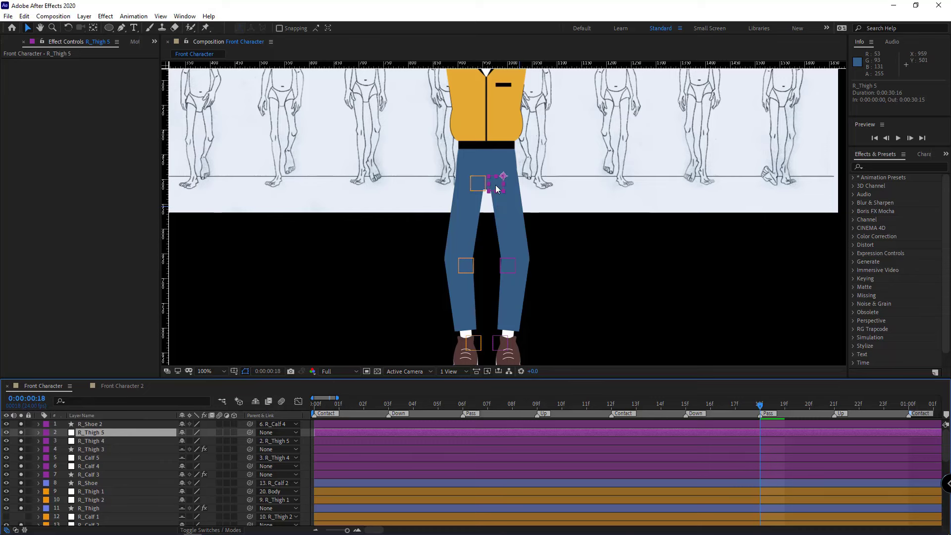
{"action": "left_click", "coordinate": [272, 433]}
{"action": "left_click", "coordinate": [298, 236]}
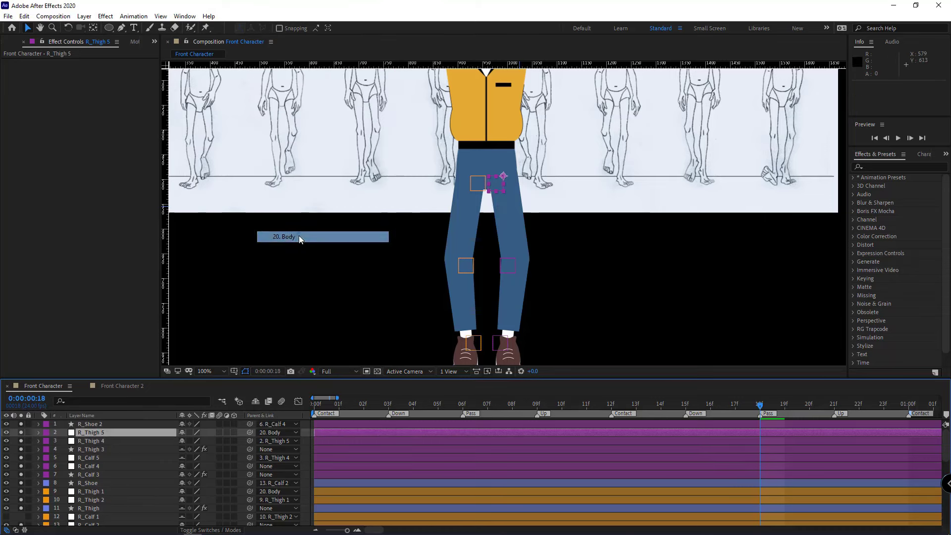
Step: Preview the two-legged animation from the first frame with the whole character in view
{"action": "left_click", "coordinate": [63, 436]}
{"action": "left_click_drag", "start_coordinate": [355, 405], "coordinate": [314, 405]}
{"action": "scroll", "coordinate": [539, 323], "scroll_direction": "down", "scroll_amount": 1}
{"action": "key", "text": "space"}
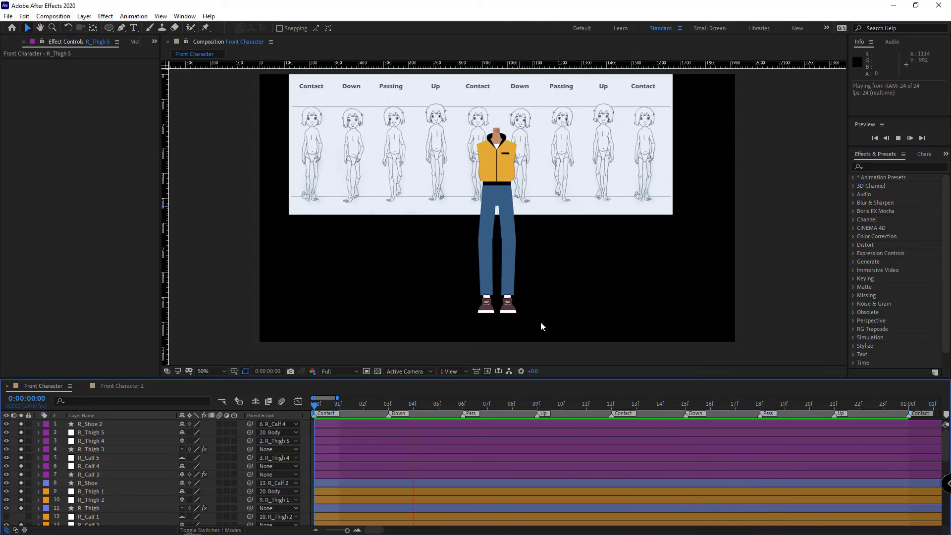
{"action": "key", "text": "space"}
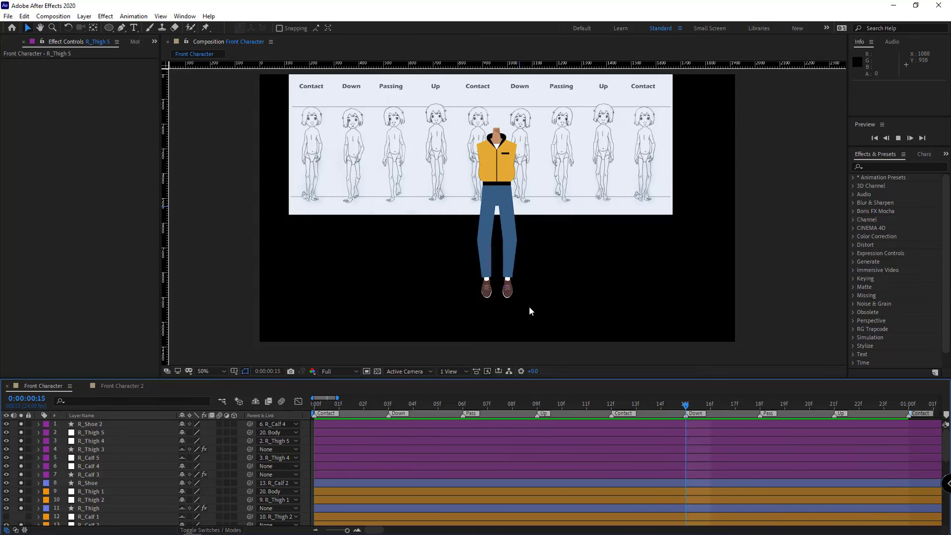
{"action": "key", "text": "space"}
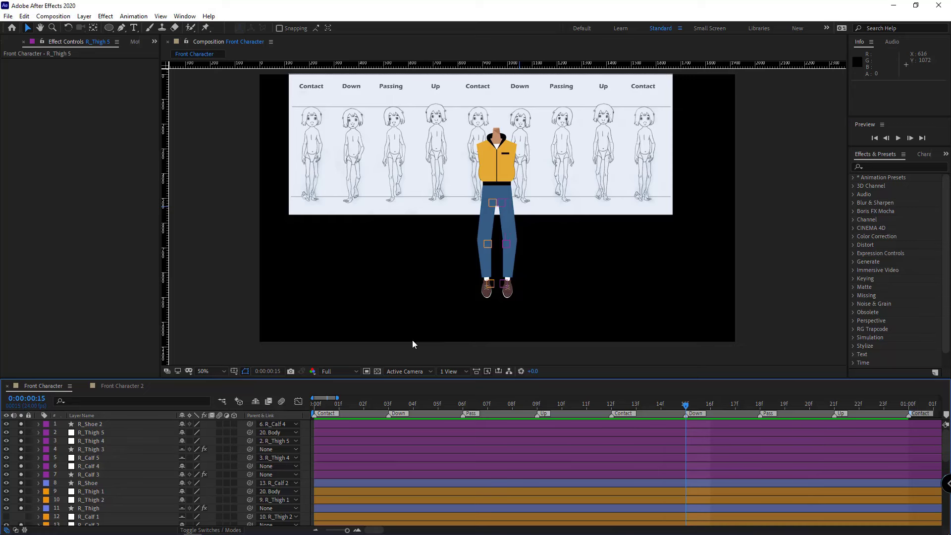
Step: Select the seven duplicated leg layers from R_Shoe 2 to R_Calf 3 and reveal their keyframed properties
{"action": "scroll", "coordinate": [498, 460], "scroll_direction": "down", "scroll_amount": 2}
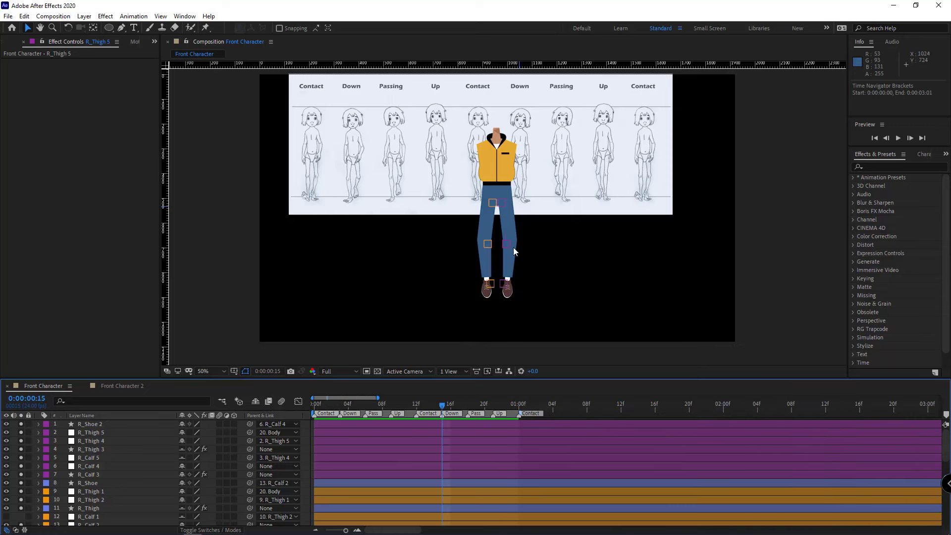
{"action": "left_click", "coordinate": [374, 425]}
{"action": "left_click", "coordinate": [379, 474], "text": "shift"}
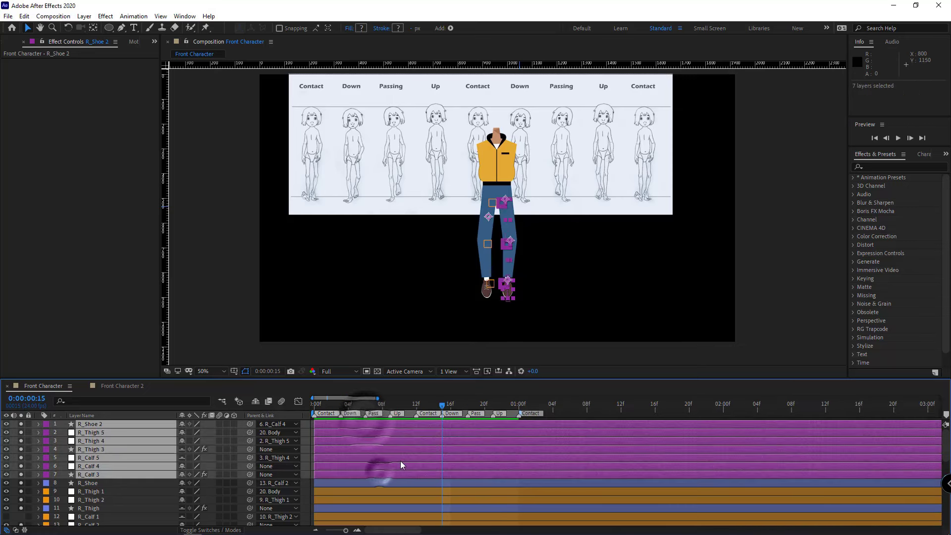
{"action": "key", "text": "u"}
{"action": "scroll", "coordinate": [408, 461], "scroll_direction": "down", "scroll_amount": 1}
{"action": "scroll", "coordinate": [413, 461], "scroll_direction": "down", "scroll_amount": 2}
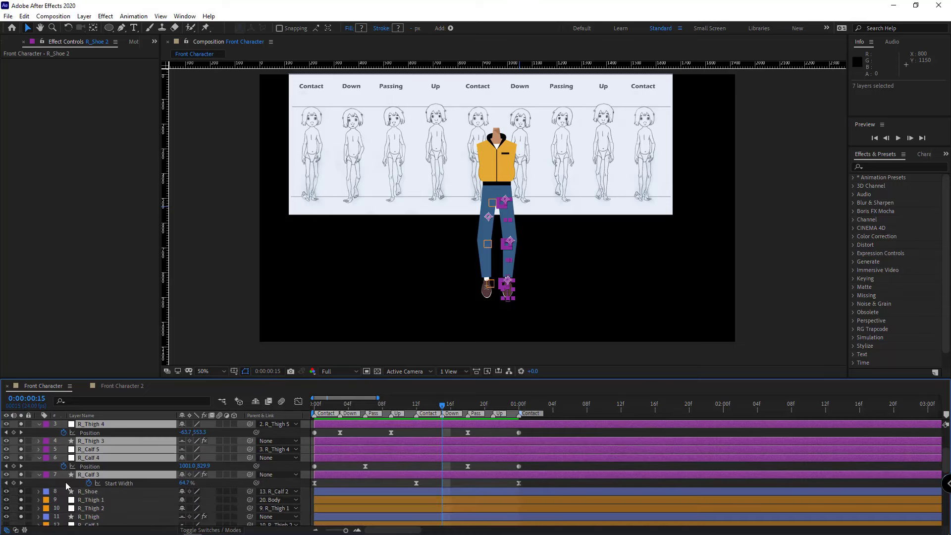
{"action": "left_click", "coordinate": [65, 483]}
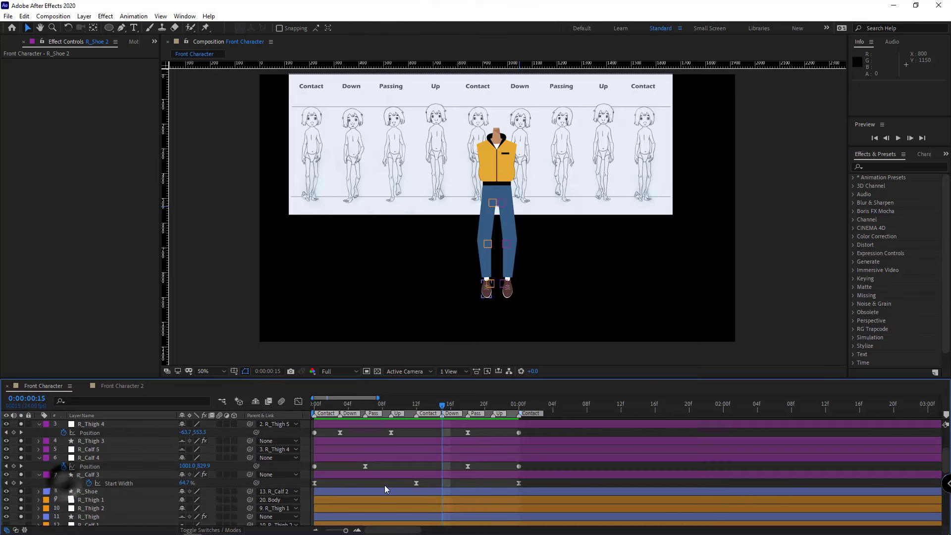
Step: Add the expression loopOut(type = "cycle", numKeyframes = 0) to R_Calf 3's Start Width
{"action": "left_click", "coordinate": [89, 482], "text": "alt"}
{"action": "left_click", "coordinate": [217, 491]}
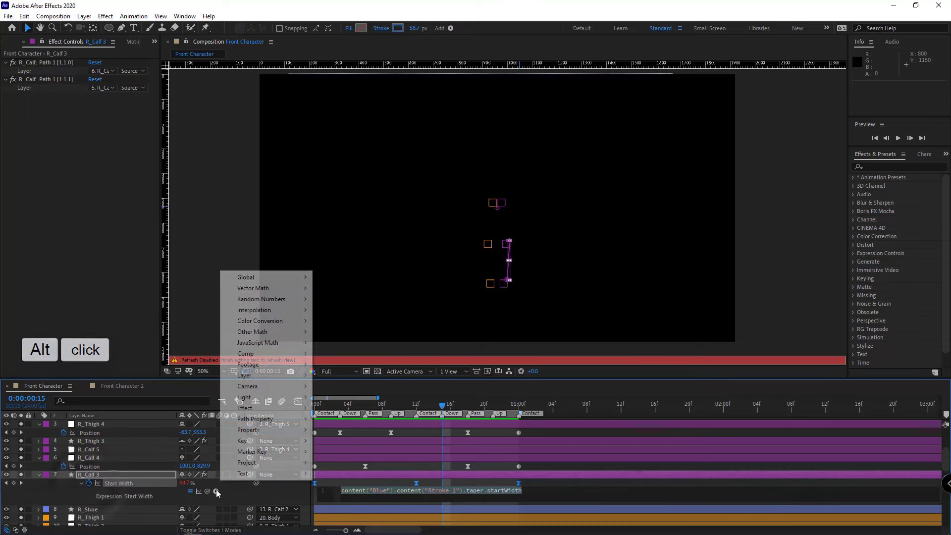
{"action": "mouse_move", "coordinate": [263, 430]}
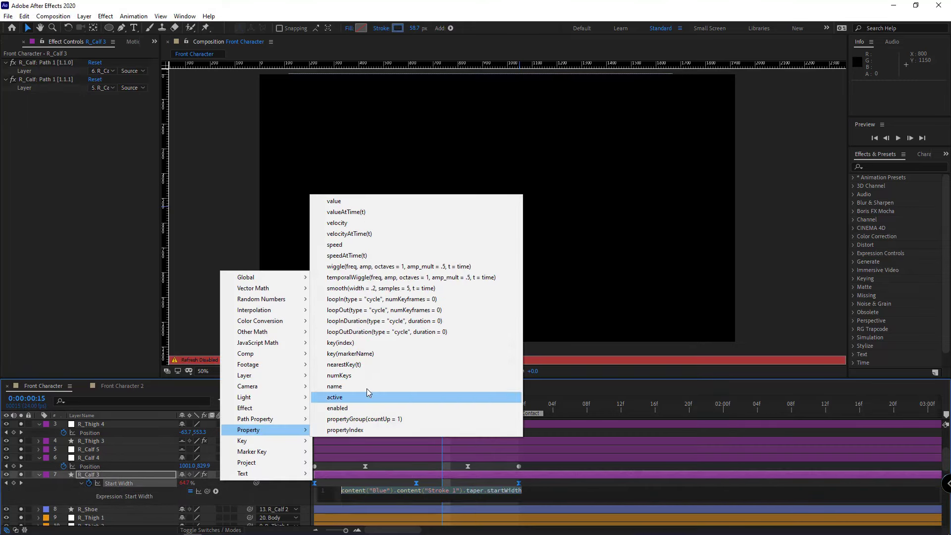
{"action": "left_click", "coordinate": [365, 310]}
{"action": "left_click", "coordinate": [80, 486]}
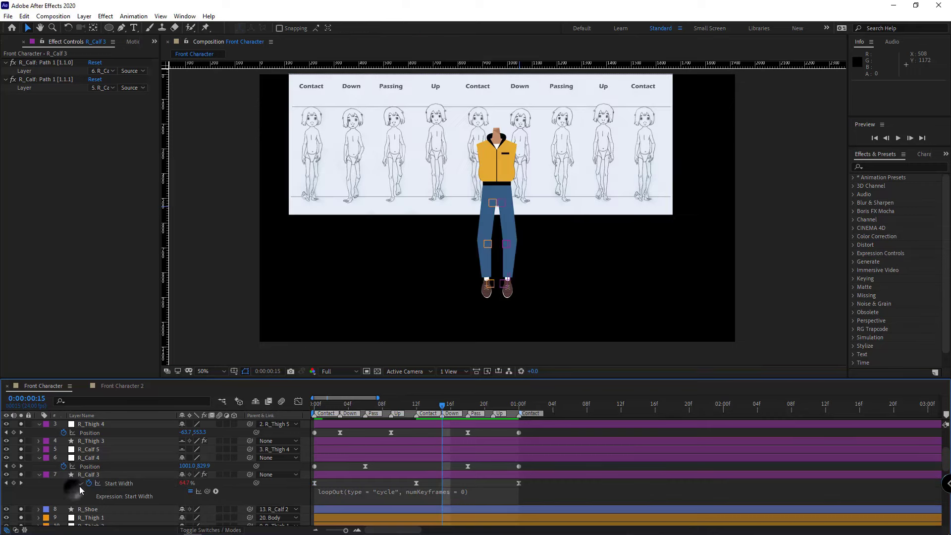
{"action": "left_click", "coordinate": [82, 483]}
Step: Copy only the Start Width loop expression and paste it onto R_Calf 4's Position, R_Thigh 4's Position and R_Shoe 2's Scale
{"action": "right_click", "coordinate": [122, 483]}
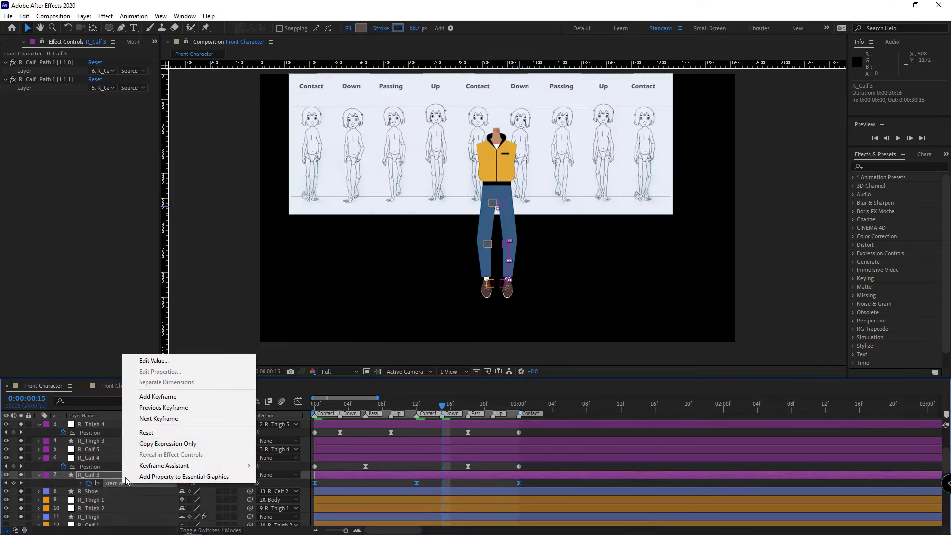
{"action": "left_click", "coordinate": [144, 445]}
{"action": "left_click", "coordinate": [90, 466]}
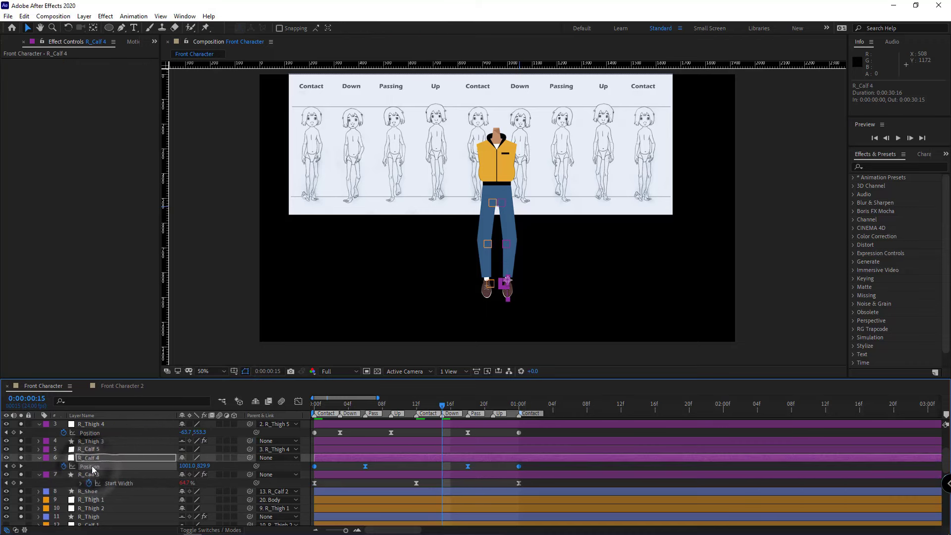
{"action": "key", "text": "ctrl+v"}
{"action": "scroll", "coordinate": [93, 488], "scroll_direction": "up", "scroll_amount": 2}
{"action": "left_click", "coordinate": [90, 483]}
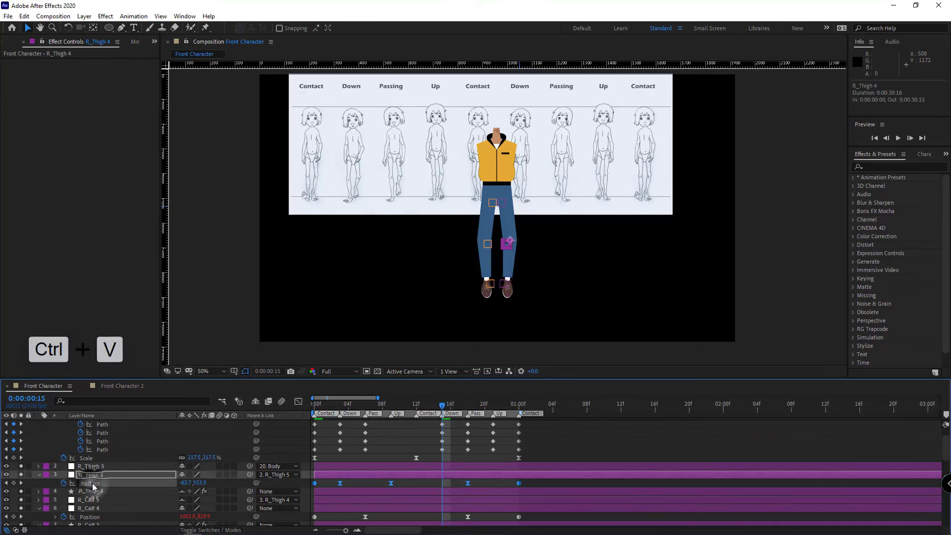
{"action": "key", "text": "ctrl+v"}
{"action": "scroll", "coordinate": [93, 487], "scroll_direction": "up", "scroll_amount": 2}
{"action": "left_click", "coordinate": [87, 483]}
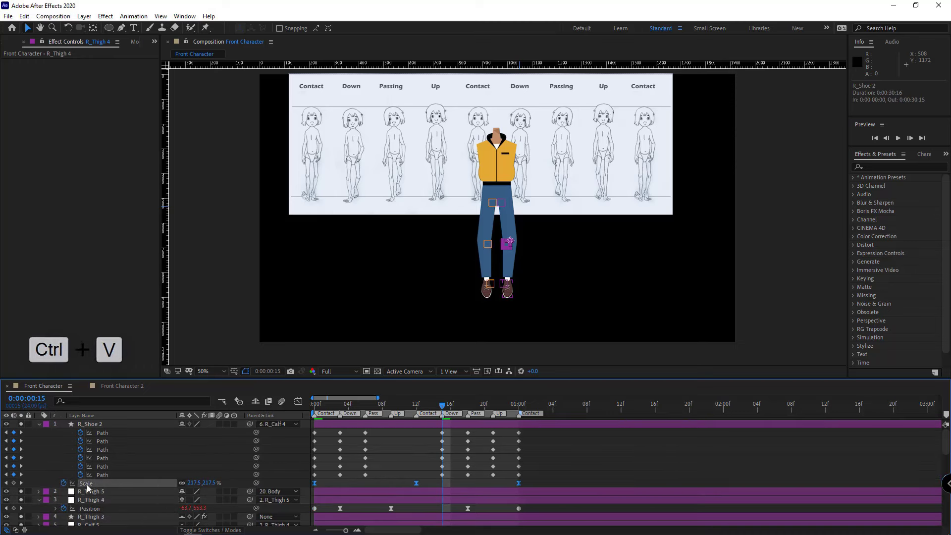
{"action": "key", "text": "ctrl+v"}
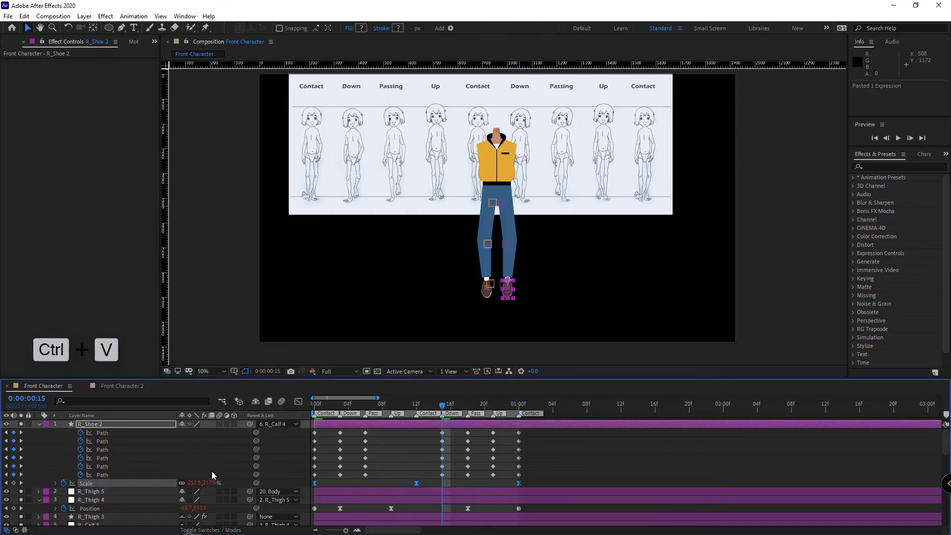
Step: Apply Easy Ease to all Path keyframes of R_Shoe 2
{"action": "left_click_drag", "start_coordinate": [527, 432], "coordinate": [310, 475]}
{"action": "right_click", "coordinate": [365, 444]}
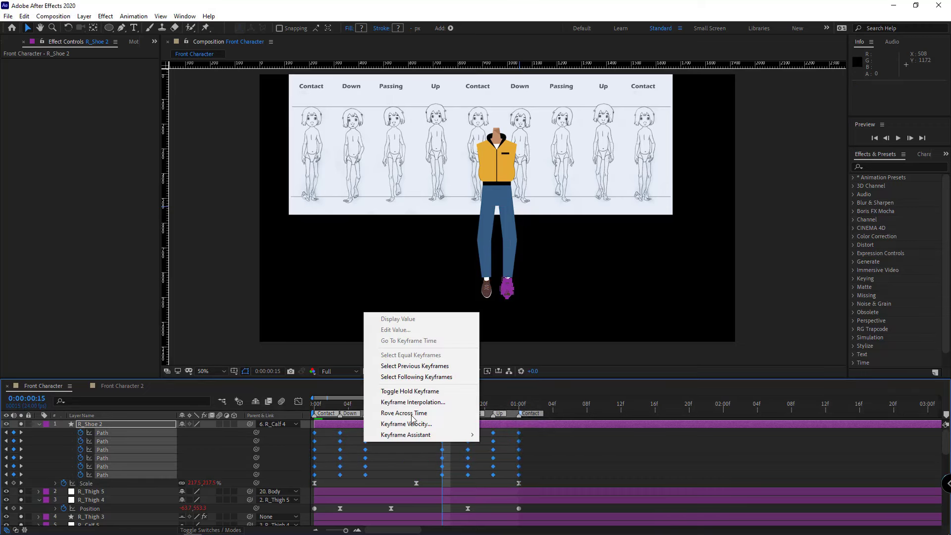
{"action": "mouse_move", "coordinate": [403, 491]}
{"action": "left_click", "coordinate": [501, 310]}
{"action": "left_click", "coordinate": [415, 450]}
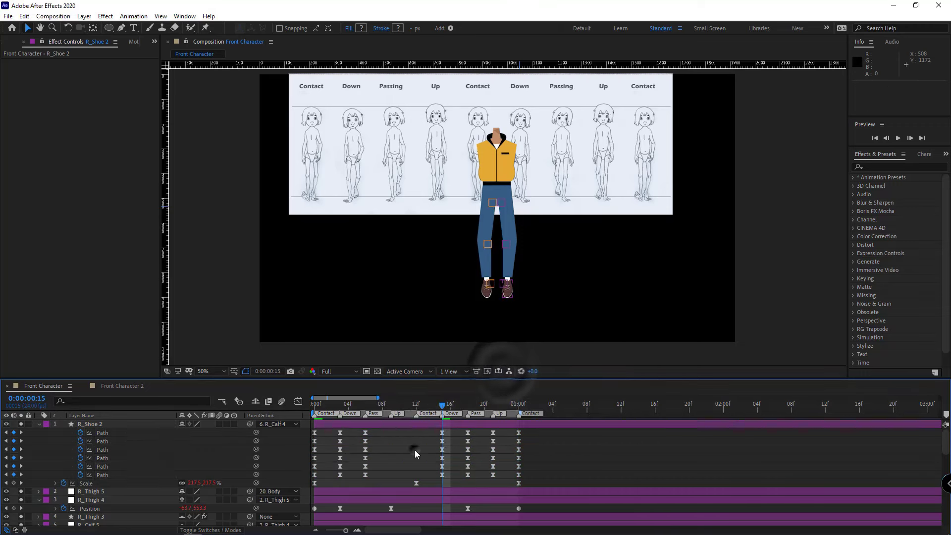
Step: Paste the path-looping expression starting with "if (numKeys >1 && time > key(numKeys).time)" into R_Shoe 2's first Path property
{"action": "left_click", "coordinate": [81, 433], "text": "alt"}
{"action": "key", "text": "ctrl+v"}
{"action": "left_click", "coordinate": [97, 441]}
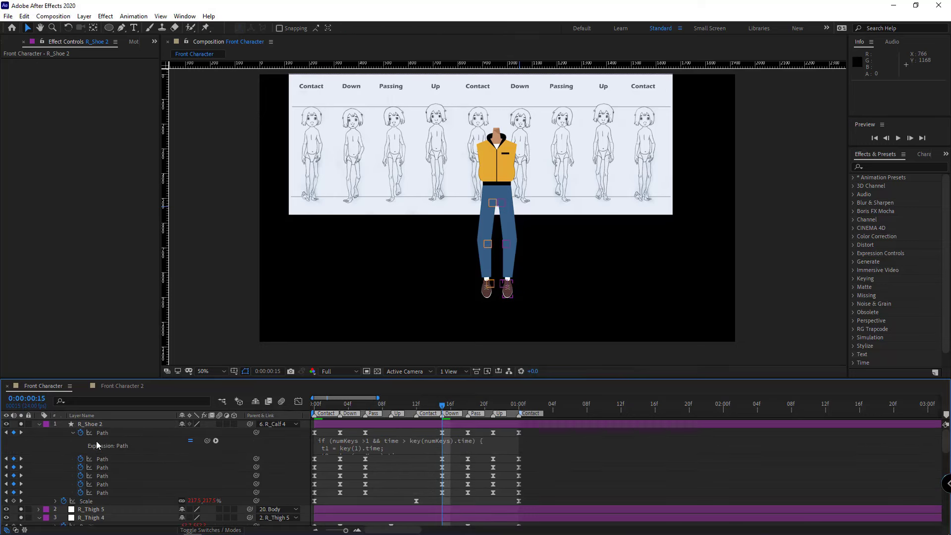
{"action": "left_click", "coordinate": [73, 433]}
Step: Copy only the first Path's expression and paste it onto the other five Path properties of R_Shoe 2
{"action": "right_click", "coordinate": [105, 433]}
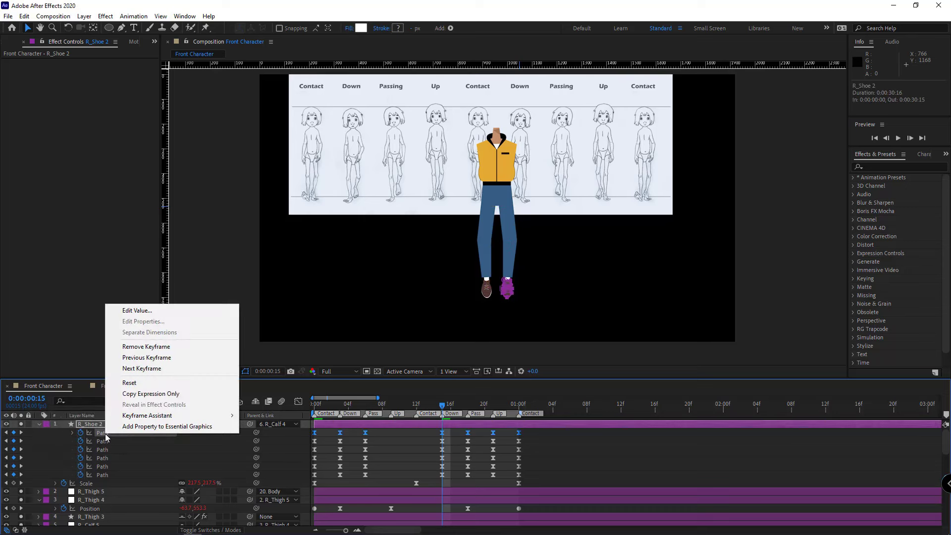
{"action": "left_click", "coordinate": [131, 395]}
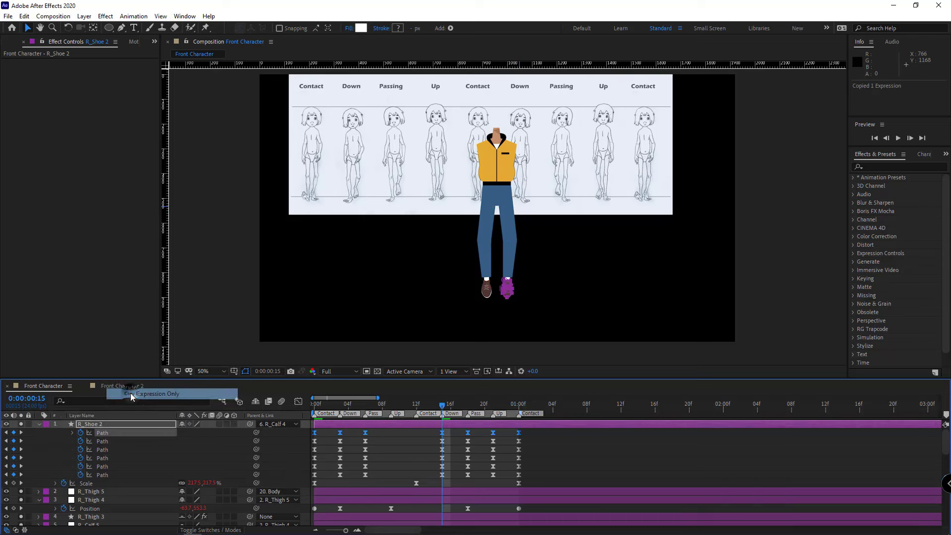
{"action": "left_click", "coordinate": [112, 441]}
{"action": "key", "text": "ctrl+v"}
{"action": "left_click", "coordinate": [110, 449]}
{"action": "key", "text": "ctrl+v"}
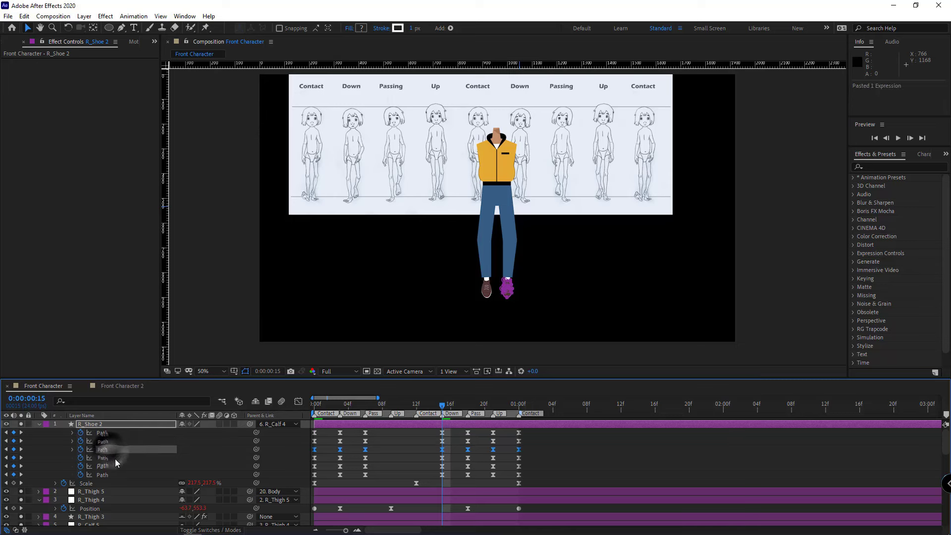
{"action": "left_click", "coordinate": [115, 458]}
{"action": "key", "text": "ctrl+v"}
{"action": "left_click", "coordinate": [111, 466]}
{"action": "key", "text": "ctrl+v"}
{"action": "left_click", "coordinate": [111, 474]}
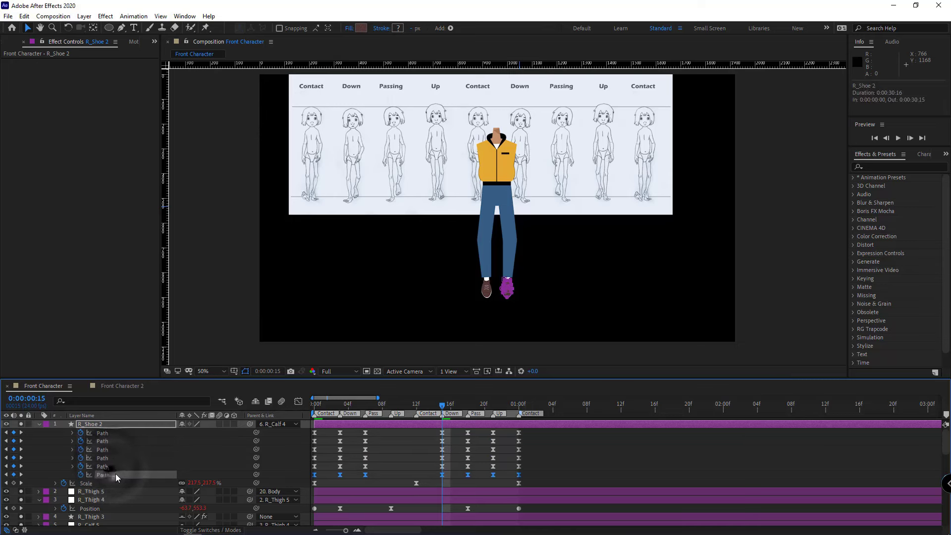
{"action": "key", "text": "ctrl+v"}
Step: Collapse the open properties, reselect the seven layers from R_Calf 3 to R_Shoe 2 and reveal their keyframes again
{"action": "left_click", "coordinate": [57, 435]}
{"action": "left_click", "coordinate": [59, 431]}
{"action": "key", "text": "u"}
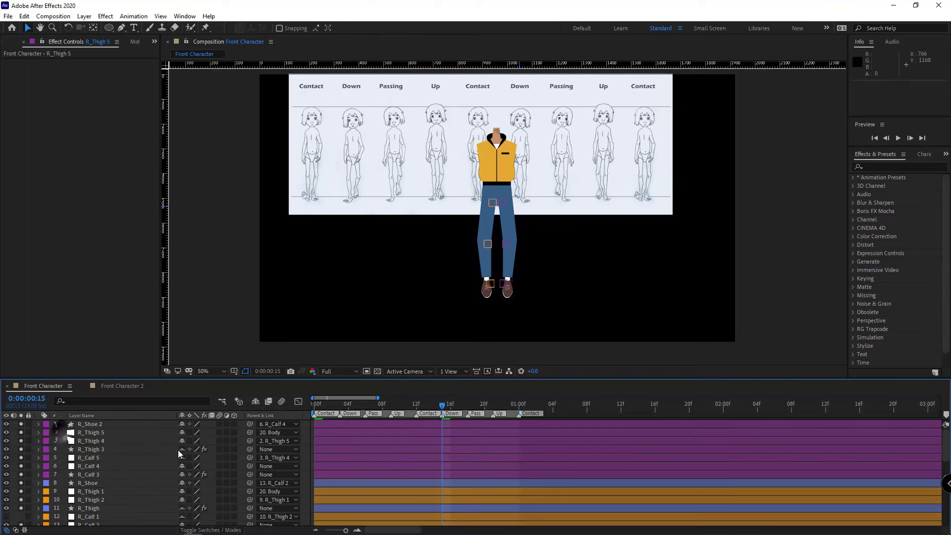
{"action": "left_click", "coordinate": [95, 474]}
{"action": "left_click", "coordinate": [97, 424], "text": "shift"}
{"action": "key", "text": "u"}
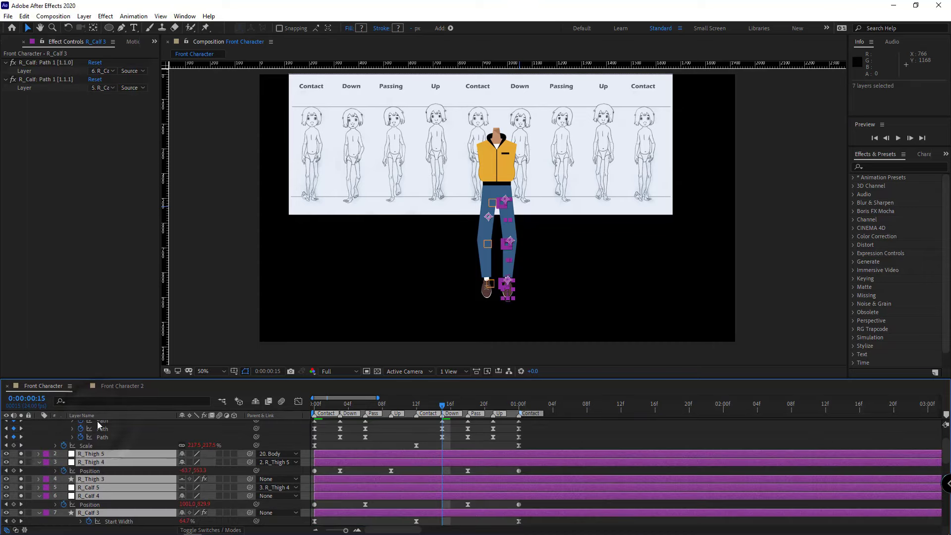
{"action": "scroll", "coordinate": [490, 304], "scroll_direction": "up", "scroll_amount": 2}
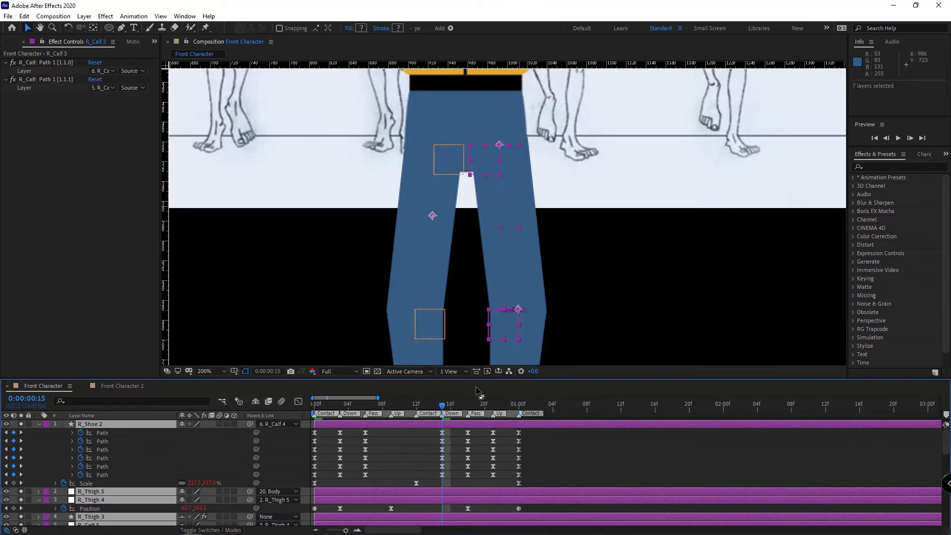
Step: Shift the seven second-leg layers 12 frames earlier in time and preview the walk cycle
{"action": "scroll", "coordinate": [473, 342], "scroll_direction": "down", "scroll_amount": 2}
{"action": "left_click_drag", "start_coordinate": [549, 423], "coordinate": [418, 442]}
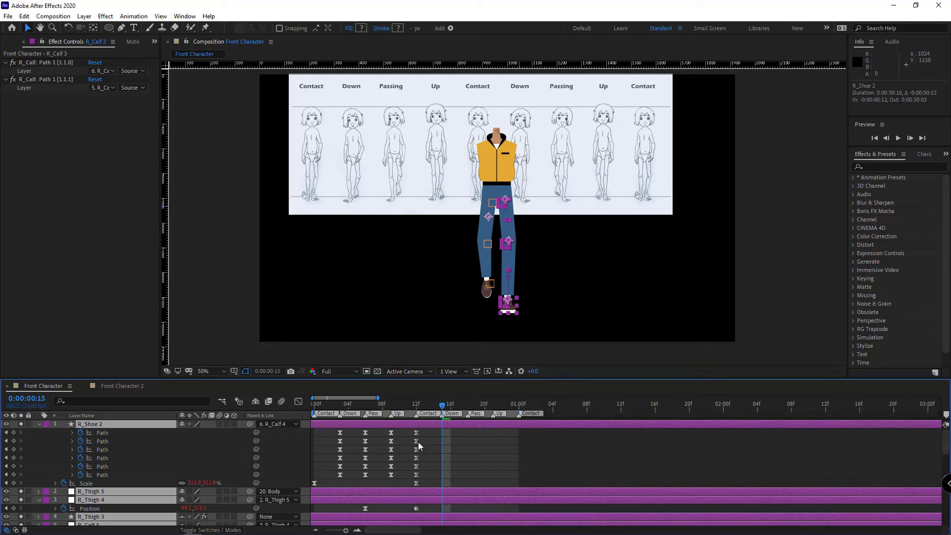
{"action": "left_click", "coordinate": [417, 405]}
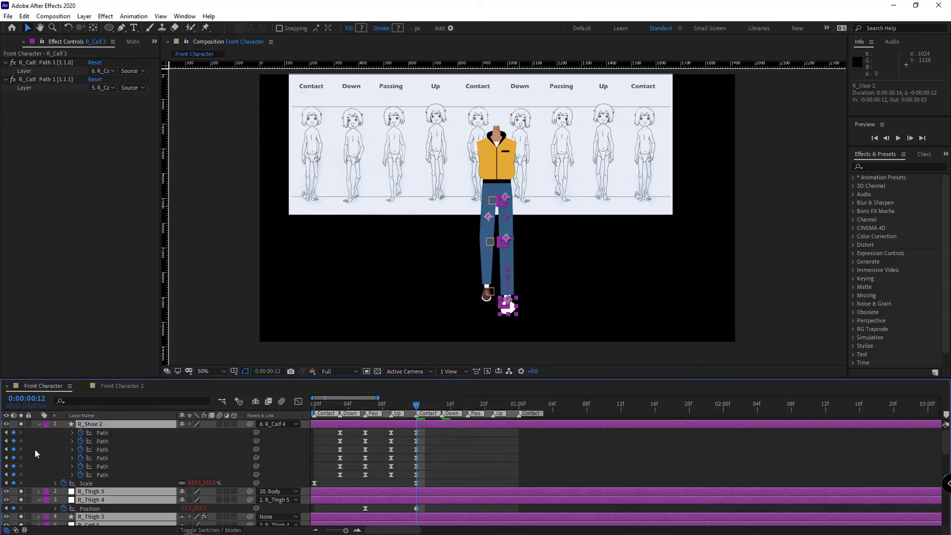
{"action": "left_click", "coordinate": [54, 450]}
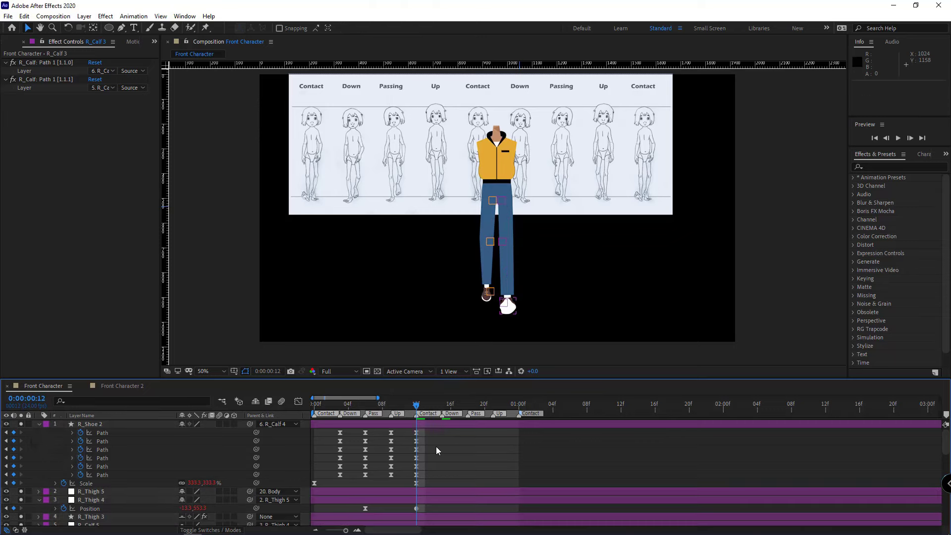
{"action": "key", "text": "space"}
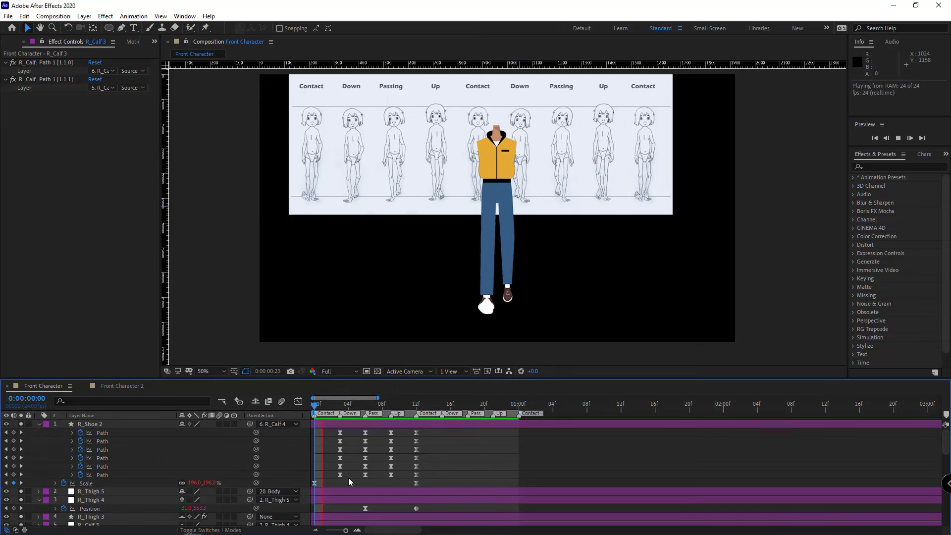
{"action": "key", "text": "space"}
Step: Collapse the open properties of all layers and move the Body layer above every leg layer in the stack
{"action": "key", "text": "ctrl+a"}
{"action": "left_click", "coordinate": [39, 424]}
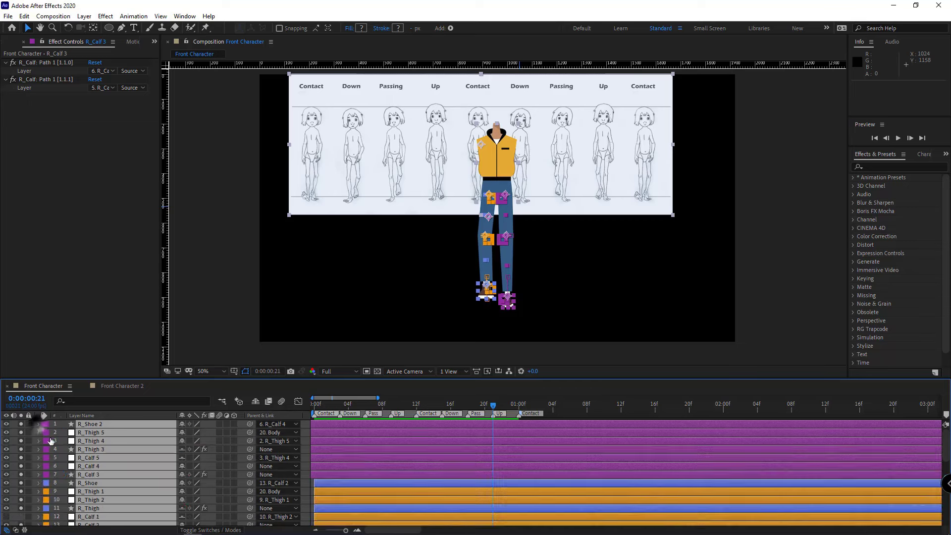
{"action": "key", "text": "ctrl+shift+a"}
{"action": "scroll", "coordinate": [139, 475], "scroll_direction": "down", "scroll_amount": 1}
{"action": "scroll", "coordinate": [119, 480], "scroll_direction": "down", "scroll_amount": 3}
{"action": "left_click_drag", "start_coordinate": [99, 483], "coordinate": [95, 428]}
{"action": "key", "text": "ctrl+shift+a"}
{"action": "key", "text": "space"}
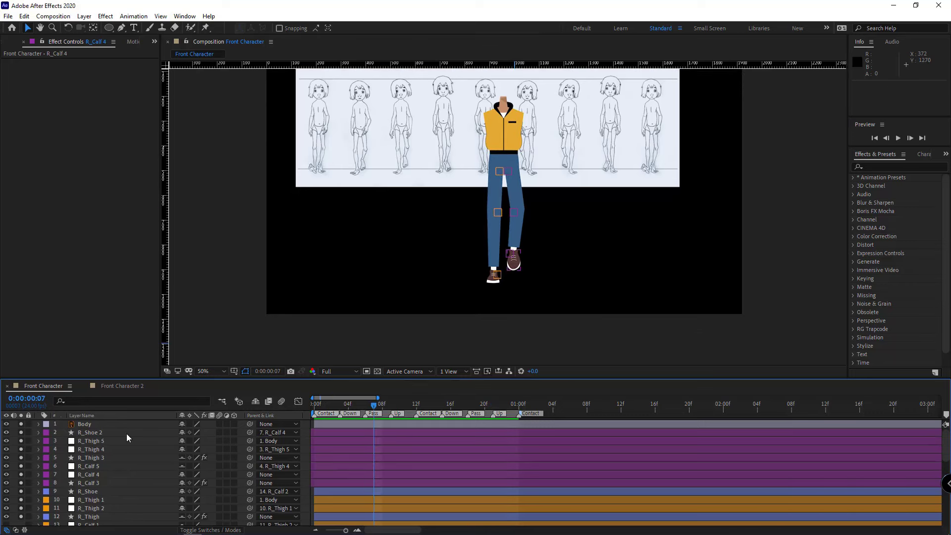
Step: Delete the three original illustration layers R_Shoe, R_Thigh and R_Calf just above the reference image layer
{"action": "scroll", "coordinate": [109, 480], "scroll_direction": "down", "scroll_amount": 6}
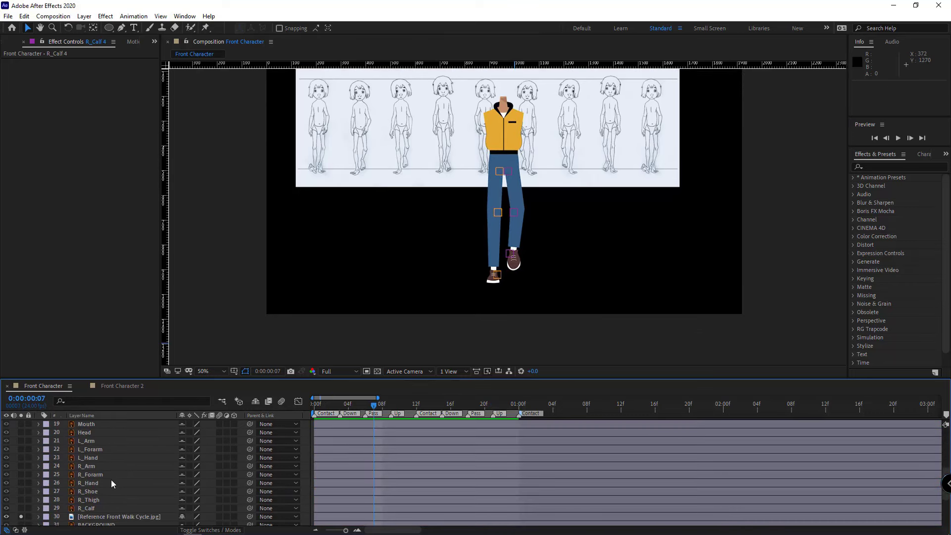
{"action": "left_click", "coordinate": [101, 491]}
{"action": "left_click", "coordinate": [97, 501], "text": "ctrl"}
{"action": "left_click", "coordinate": [96, 508], "text": "ctrl"}
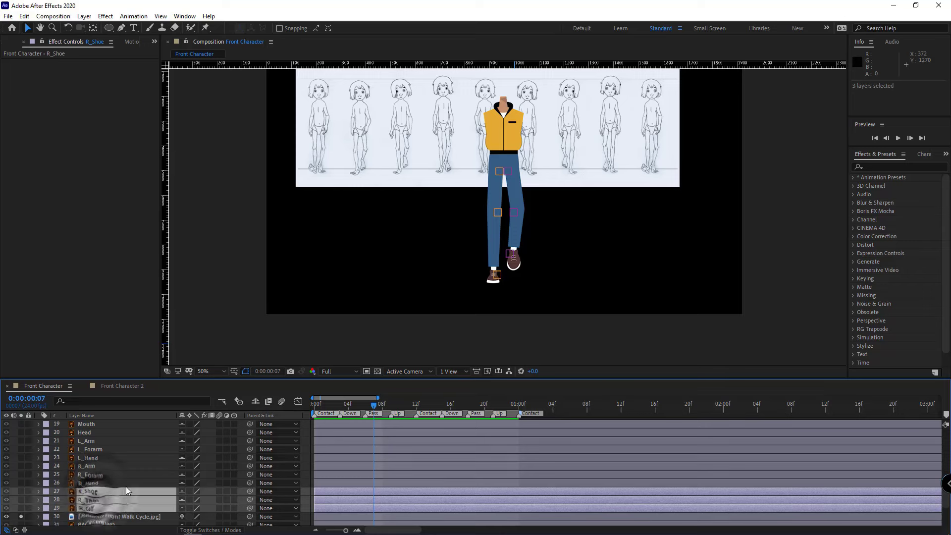
{"action": "scroll", "coordinate": [127, 486], "scroll_direction": "down", "scroll_amount": 1}
{"action": "key", "text": "Delete"}
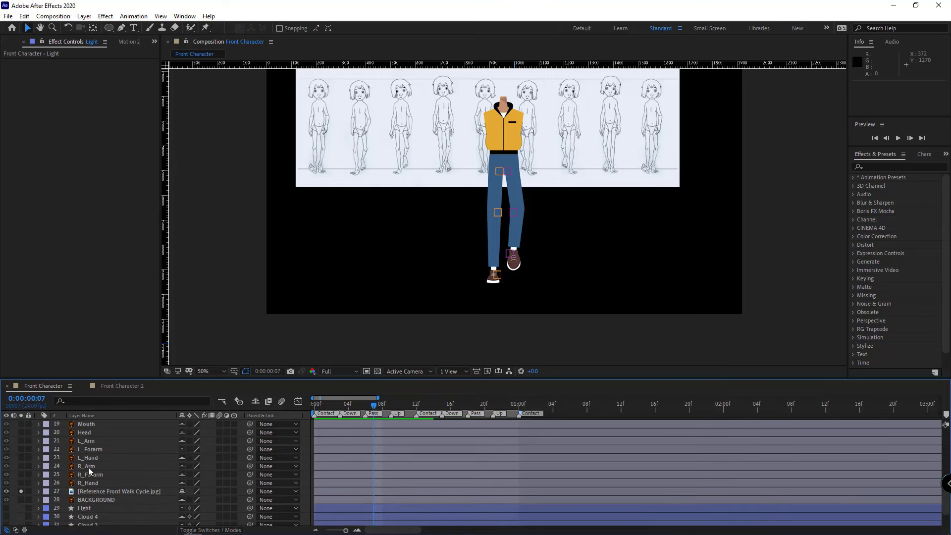
Step: Solo the R_Arm, R_Forarm and R_Hand layers and unsolo the body and leg layers, leaving the reference image soloed
{"action": "left_click", "coordinate": [89, 468]}
{"action": "left_click", "coordinate": [86, 483], "text": "shift"}
{"action": "left_click", "coordinate": [20, 483]}
{"action": "key", "text": "F2"}
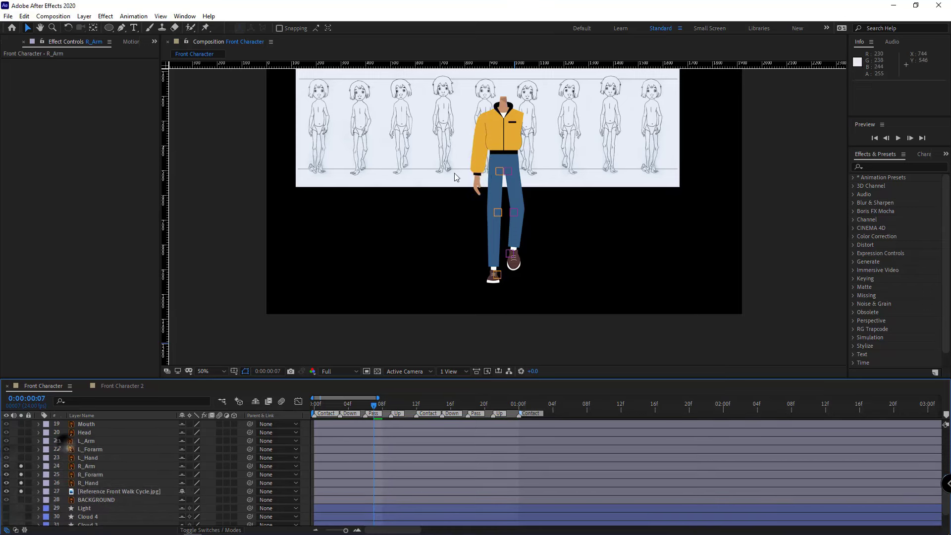
{"action": "scroll", "coordinate": [456, 177], "scroll_direction": "up", "scroll_amount": 4}
{"action": "scroll", "coordinate": [29, 473], "scroll_direction": "up", "scroll_amount": 4}
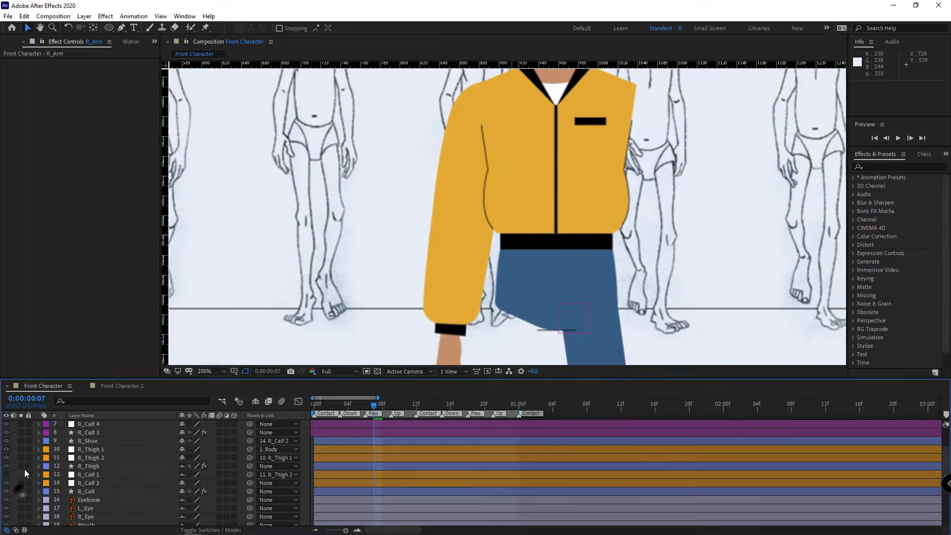
{"action": "key", "text": "comma"}
{"action": "scroll", "coordinate": [87, 461], "scroll_direction": "down", "scroll_amount": 5}
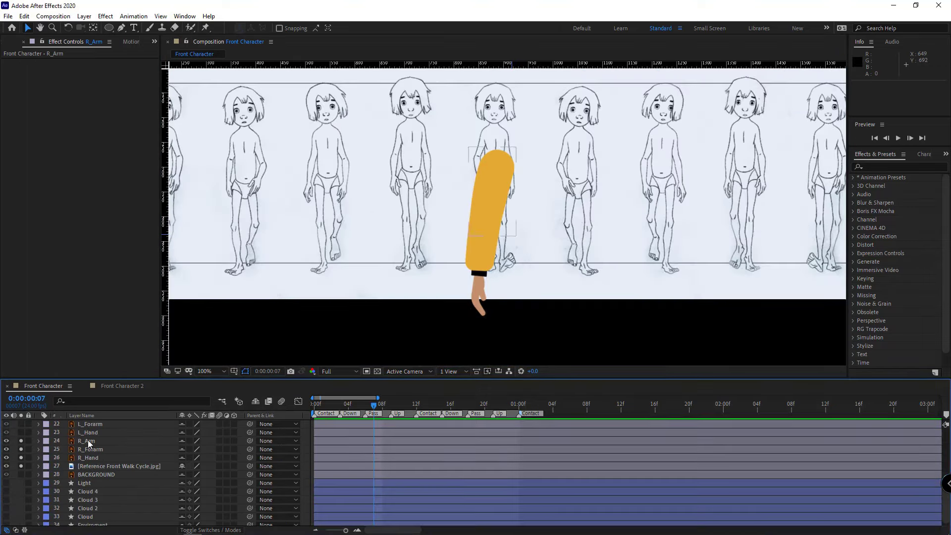
Step: Unsolo the reference image and use the shy switches to hide all layers except the three arm layers and the reference
{"action": "left_click", "coordinate": [87, 440]}
{"action": "left_click", "coordinate": [92, 458], "text": "shift"}
{"action": "left_click", "coordinate": [183, 458]}
{"action": "left_click", "coordinate": [21, 466]}
{"action": "left_click", "coordinate": [255, 402]}
{"action": "scroll", "coordinate": [185, 425], "scroll_direction": "up", "scroll_amount": 5}
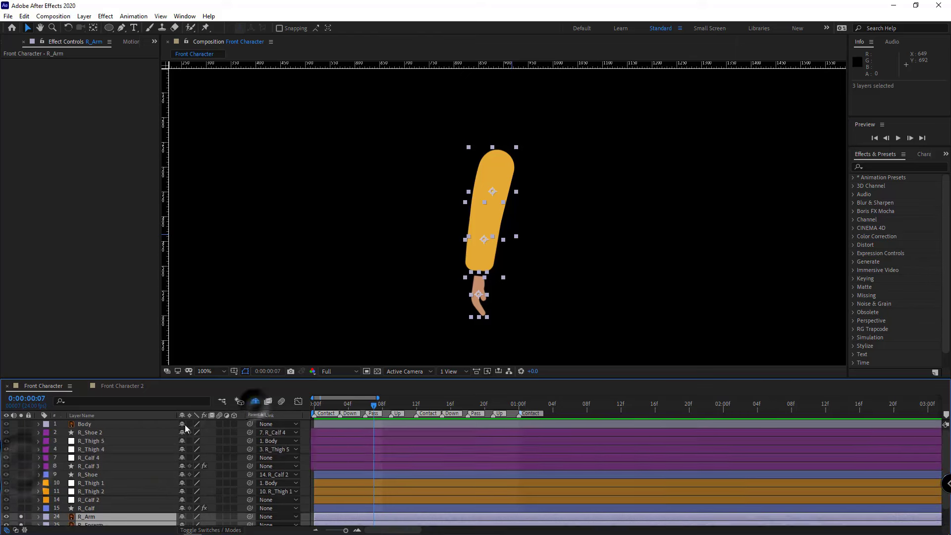
{"action": "left_click_drag", "start_coordinate": [182, 424], "coordinate": [183, 425]}
{"action": "left_click", "coordinate": [182, 424]}
{"action": "left_click", "coordinate": [261, 467]}
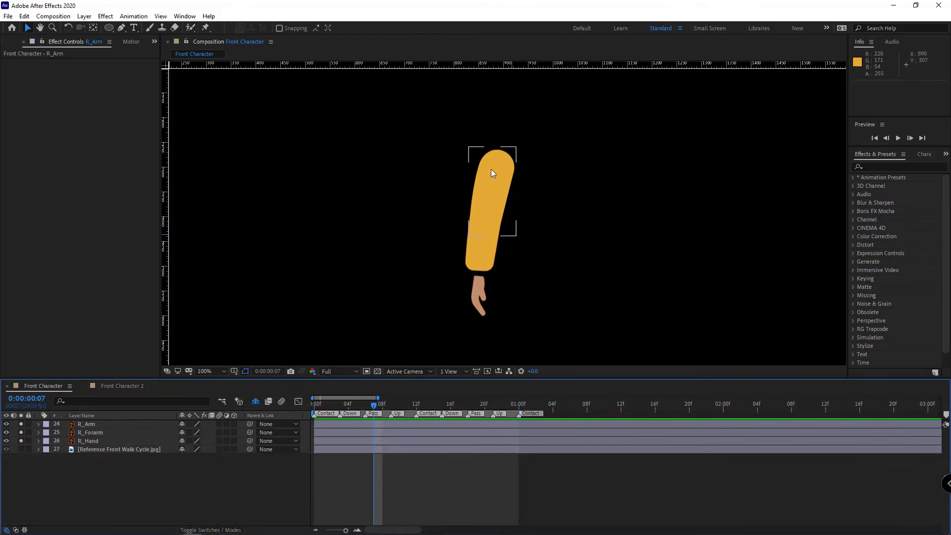
Step: Draw a straight Pen tool line from the shoulder to the wrist over the sleeve with a 30 px stroke
{"action": "left_click", "coordinate": [119, 28]}
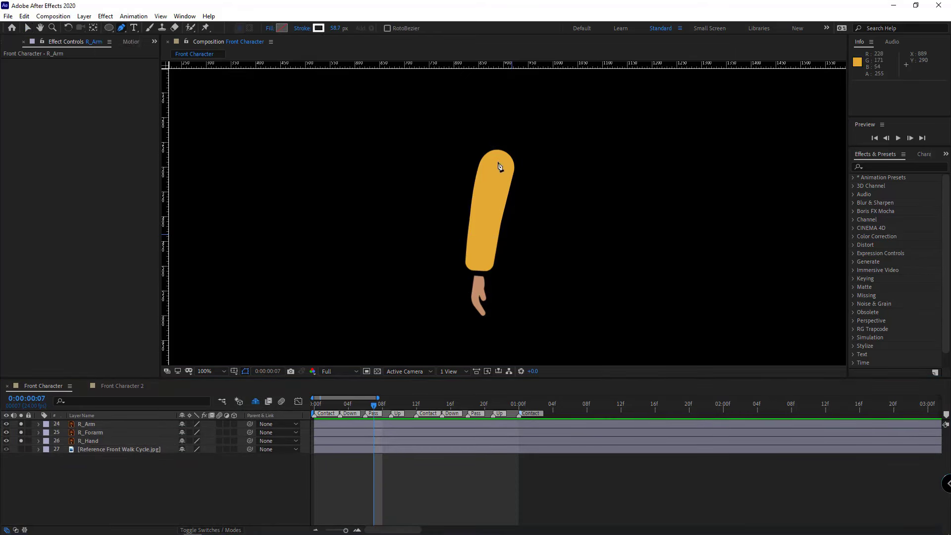
{"action": "left_click", "coordinate": [498, 163]}
{"action": "scroll", "coordinate": [453, 340], "scroll_direction": "up", "scroll_amount": 1}
{"action": "left_click", "coordinate": [377, 372]}
{"action": "left_click_drag", "start_coordinate": [515, 196], "coordinate": [483, 299]}
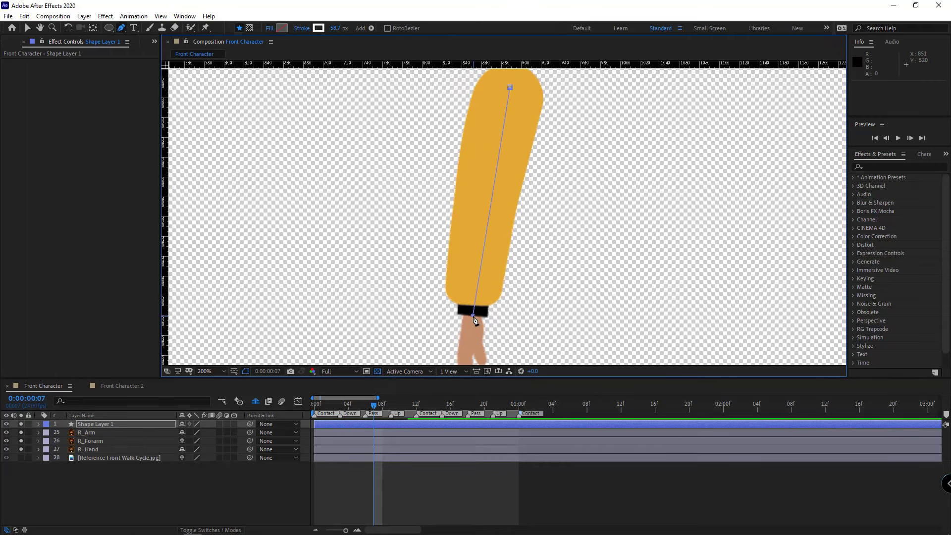
{"action": "left_click", "coordinate": [473, 316]}
{"action": "left_click_drag", "start_coordinate": [335, 28], "coordinate": [320, 30]}
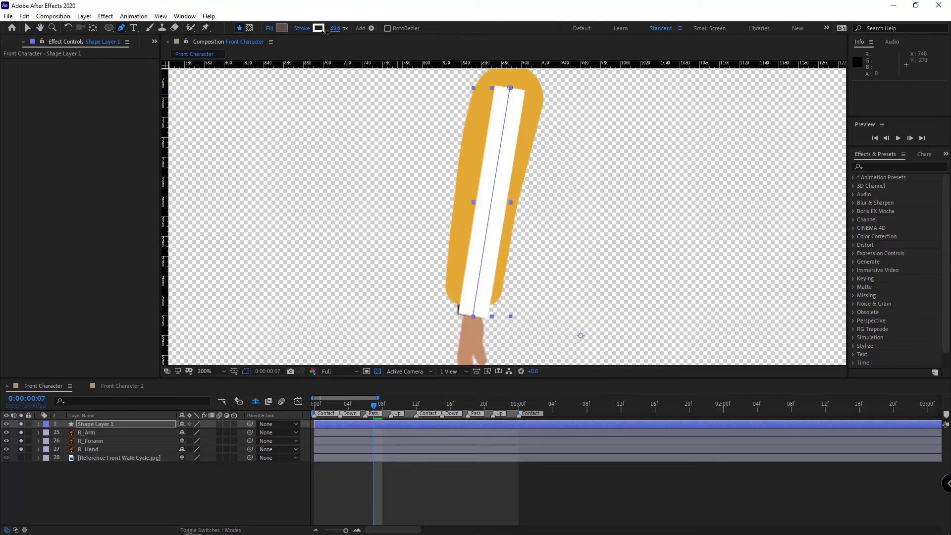
{"action": "type", "text": "30"}
{"action": "key", "text": "Return"}
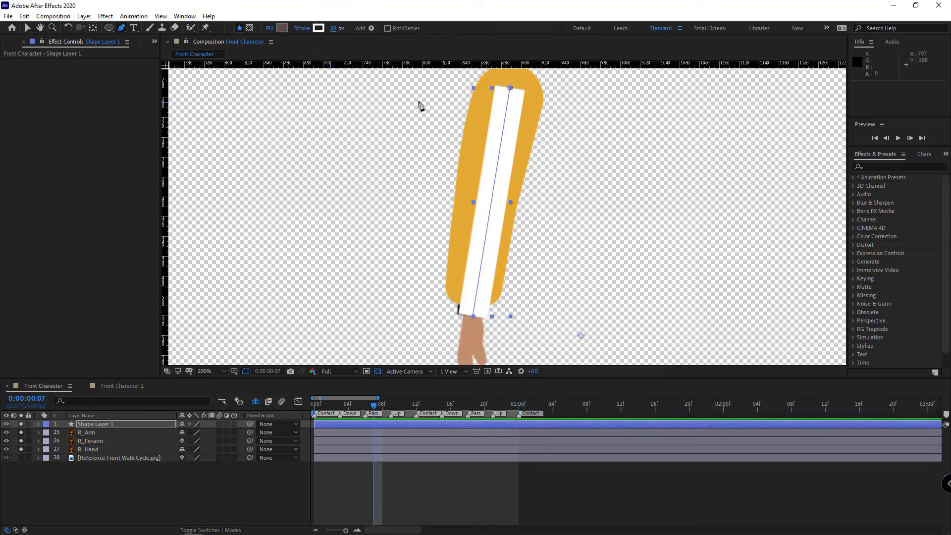
Step: Rename the new arm shape layer to R_Hand
{"action": "left_click", "coordinate": [98, 426]}
{"action": "key", "text": "Return"}
{"action": "type", "text": "R_"}
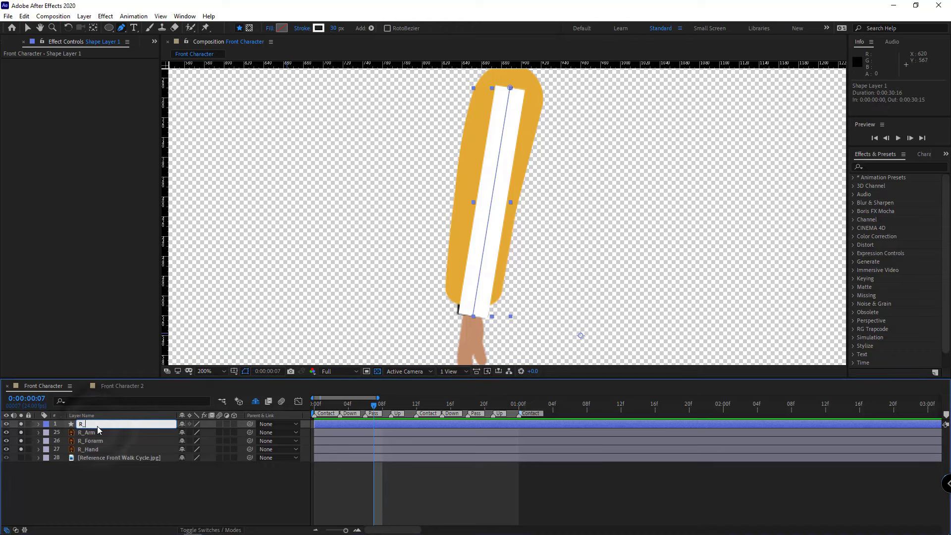
{"action": "type", "text": "Hand"}
{"action": "key", "text": "Return"}
Step: Expand the R_Hand shape layer's contents and add a vertex at the elbow, midway along the arm path
{"action": "left_click", "coordinate": [39, 424]}
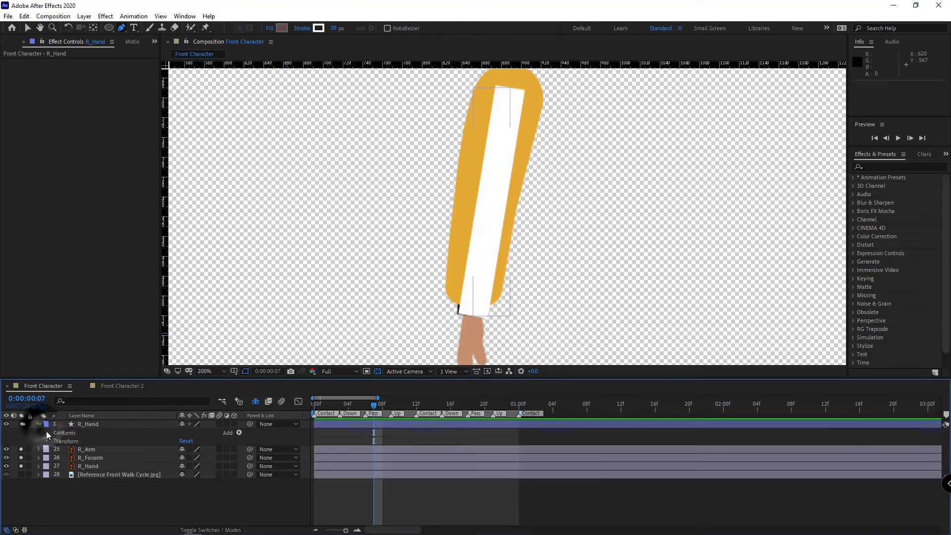
{"action": "left_click", "coordinate": [48, 433]}
{"action": "left_click", "coordinate": [71, 434]}
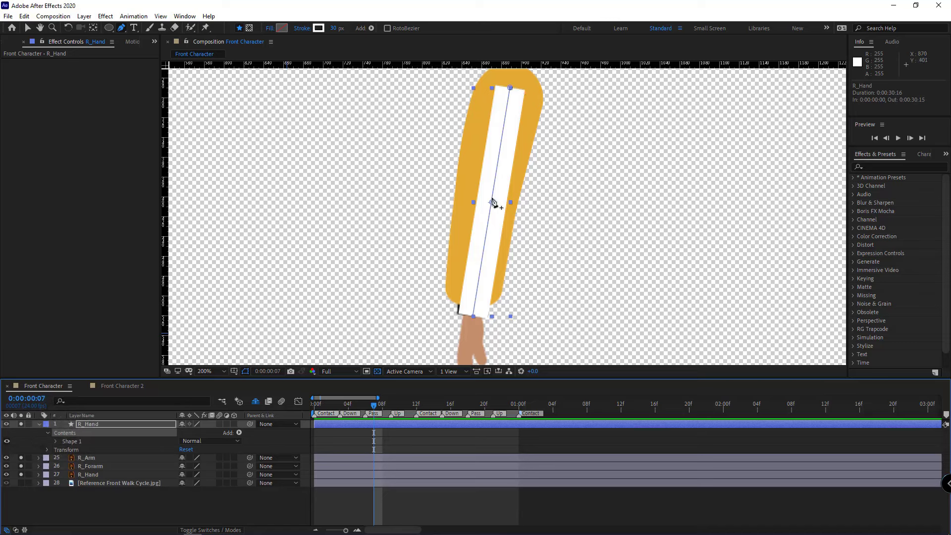
{"action": "left_click", "coordinate": [492, 195]}
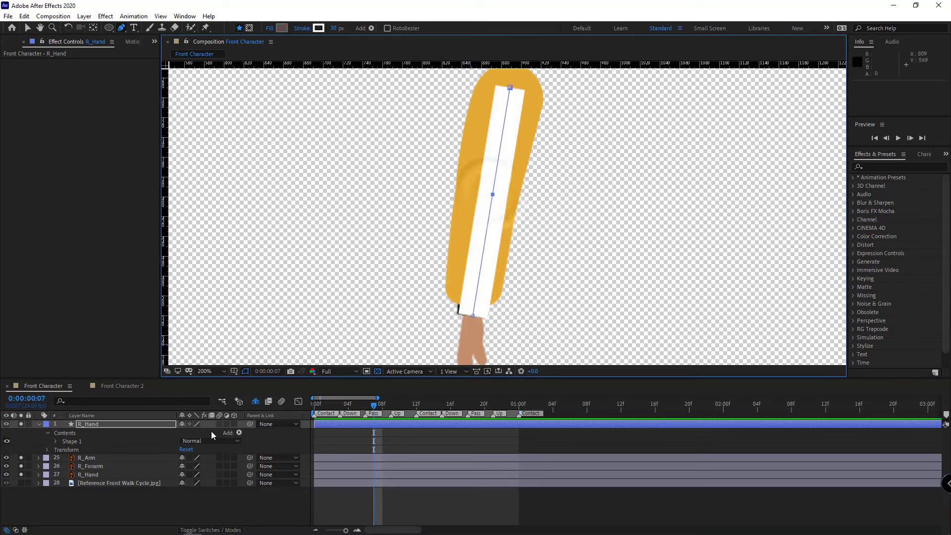
Step: Duplicate Shape 1 inside R_Hand, naming the lower group Black and the upper group Yellow
{"action": "left_click", "coordinate": [87, 442]}
{"action": "key", "text": "ctrl+d"}
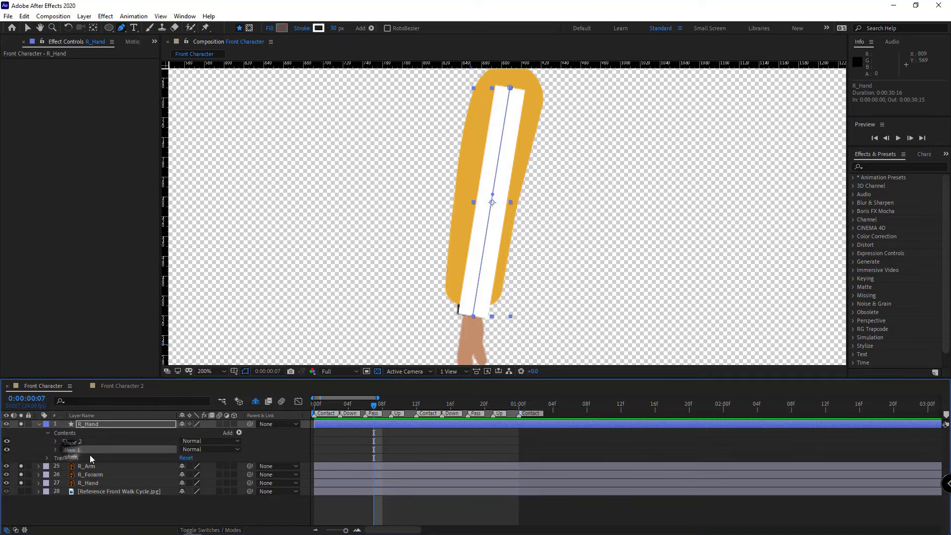
{"action": "key", "text": "Return"}
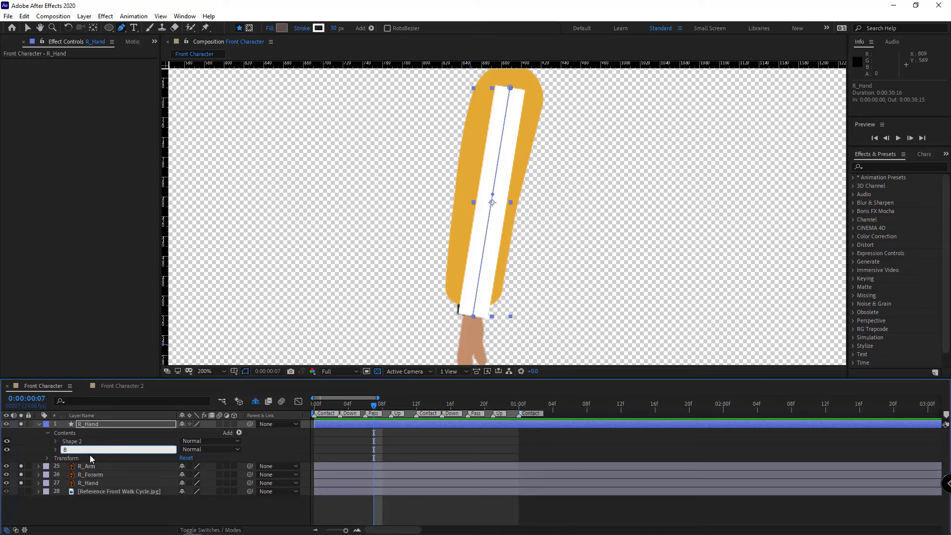
{"action": "type", "text": "Black"}
{"action": "left_click", "coordinate": [74, 442]}
{"action": "key", "text": "Return"}
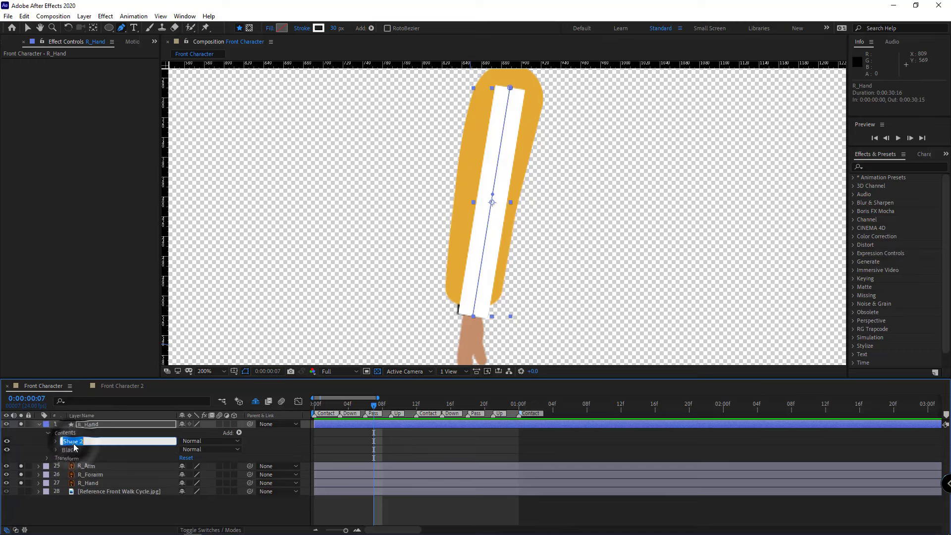
{"action": "type", "text": "Yellow"}
{"action": "key", "text": "Return"}
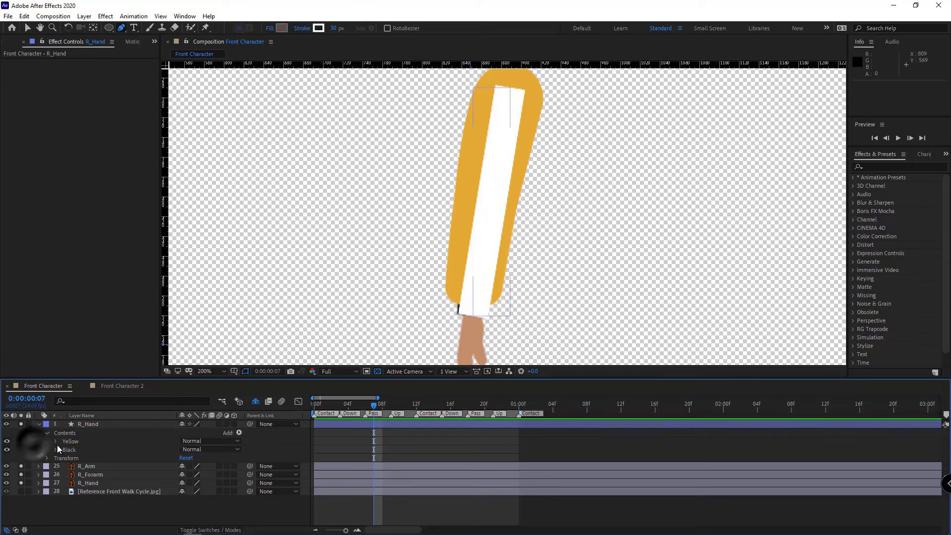
Step: Delete the fill from both the Yellow and the Black shape groups of R_Hand
{"action": "left_click", "coordinate": [55, 441]}
{"action": "left_click", "coordinate": [56, 483]}
{"action": "key", "text": "Delete"}
{"action": "scroll", "coordinate": [84, 470], "scroll_direction": "down", "scroll_amount": 1}
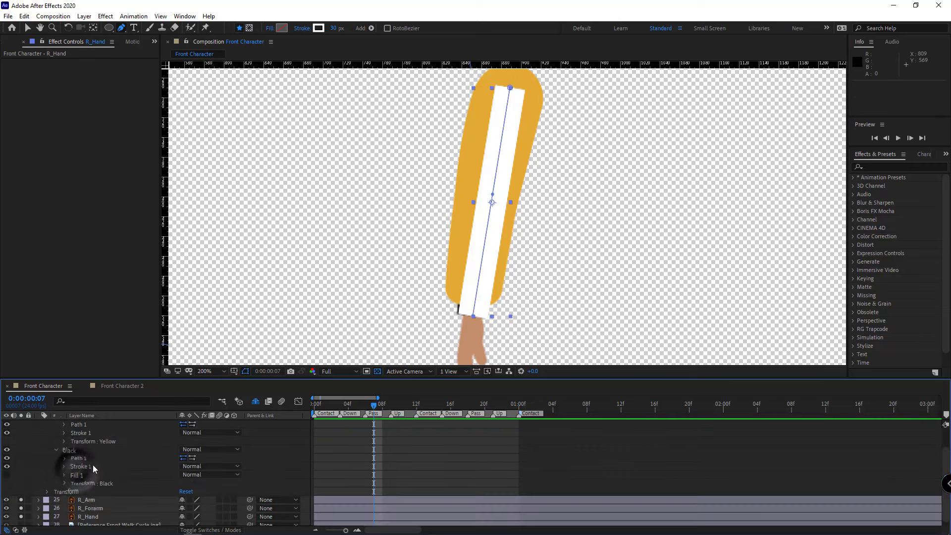
{"action": "left_click", "coordinate": [79, 474]}
{"action": "key", "text": "Delete"}
Step: Link the Black group's Path property to the Yellow group's Path with the pick whip and collapse the Yellow group
{"action": "left_click", "coordinate": [64, 463]}
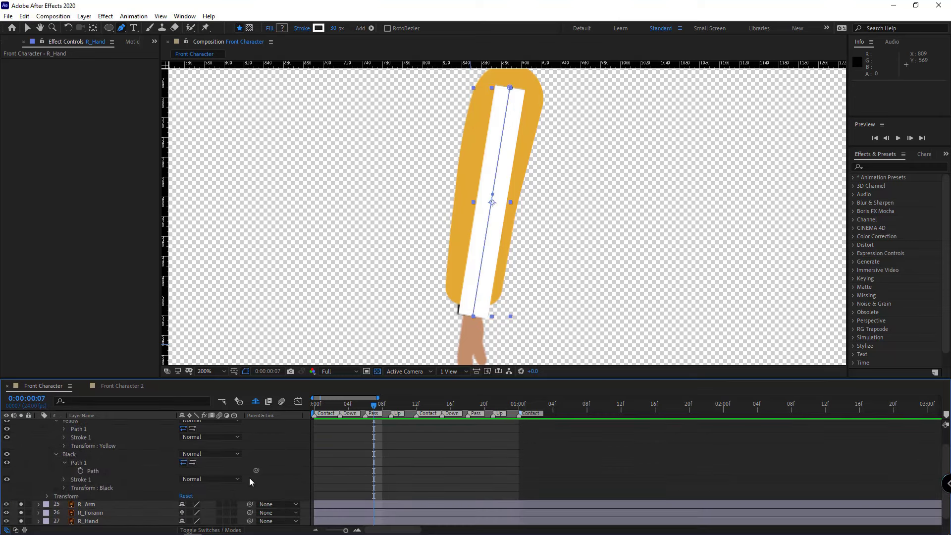
{"action": "scroll", "coordinate": [198, 475], "scroll_direction": "up", "scroll_amount": 1}
{"action": "left_click", "coordinate": [65, 450]}
{"action": "left_click_drag", "start_coordinate": [256, 500], "coordinate": [101, 460]}
{"action": "left_click", "coordinate": [52, 458]}
{"action": "left_click", "coordinate": [56, 441]}
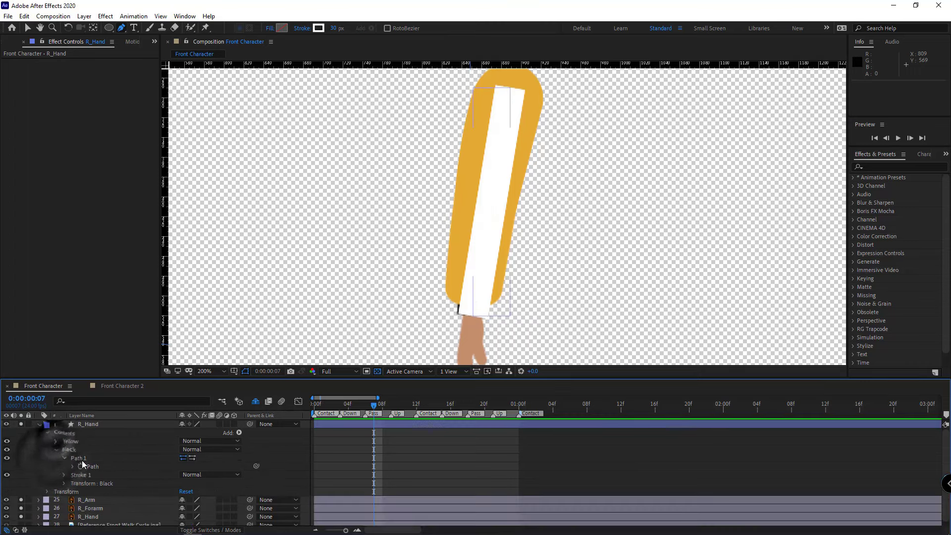
Step: Set the Black group's stroke colour to black
{"action": "left_click", "coordinate": [69, 450]}
{"action": "left_click", "coordinate": [318, 27]}
{"action": "left_click", "coordinate": [80, 178]}
{"action": "left_click", "coordinate": [263, 66]}
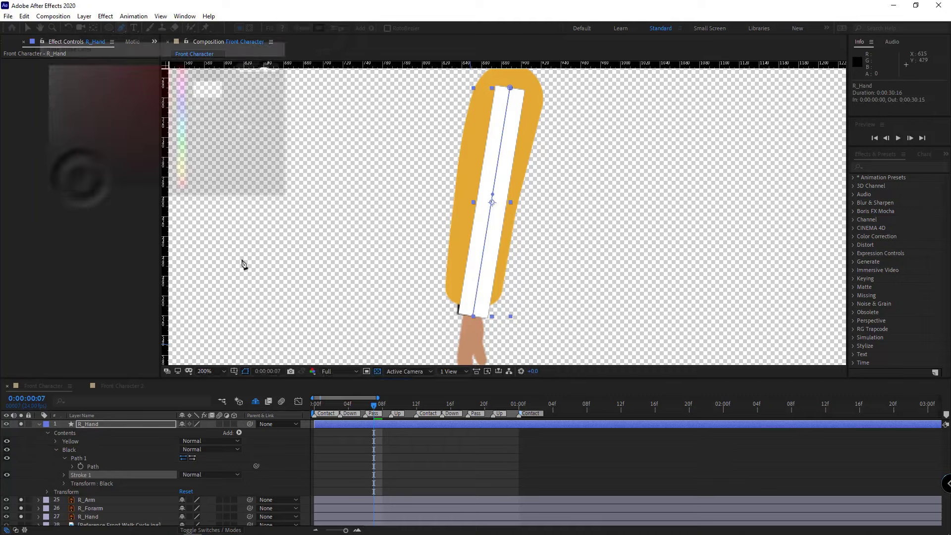
Step: Set the Yellow group's stroke colour to the sleeve's yellow (E4AB36) and widen its stroke to about 78.3 px
{"action": "left_click", "coordinate": [44, 451]}
{"action": "left_click", "coordinate": [79, 440]}
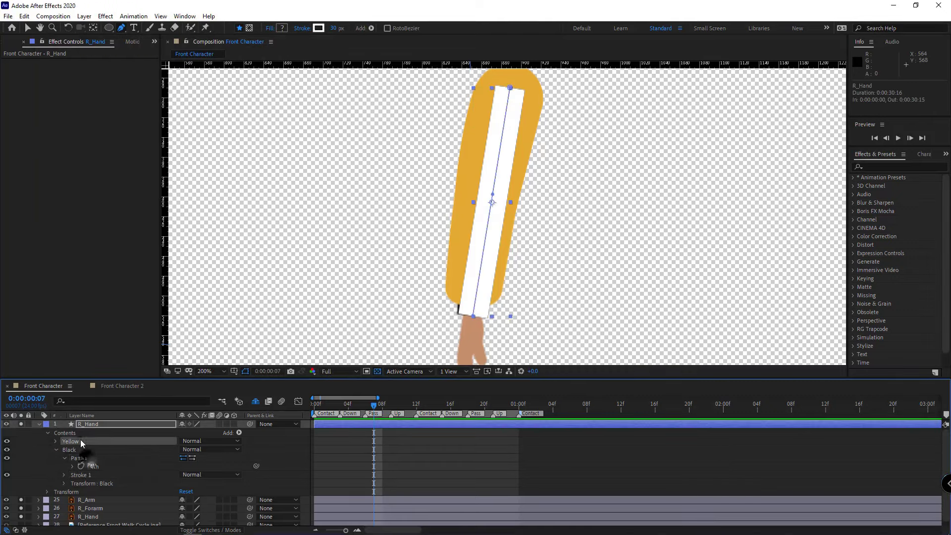
{"action": "left_click", "coordinate": [318, 28]}
{"action": "left_click", "coordinate": [246, 117]}
{"action": "left_click", "coordinate": [468, 133]}
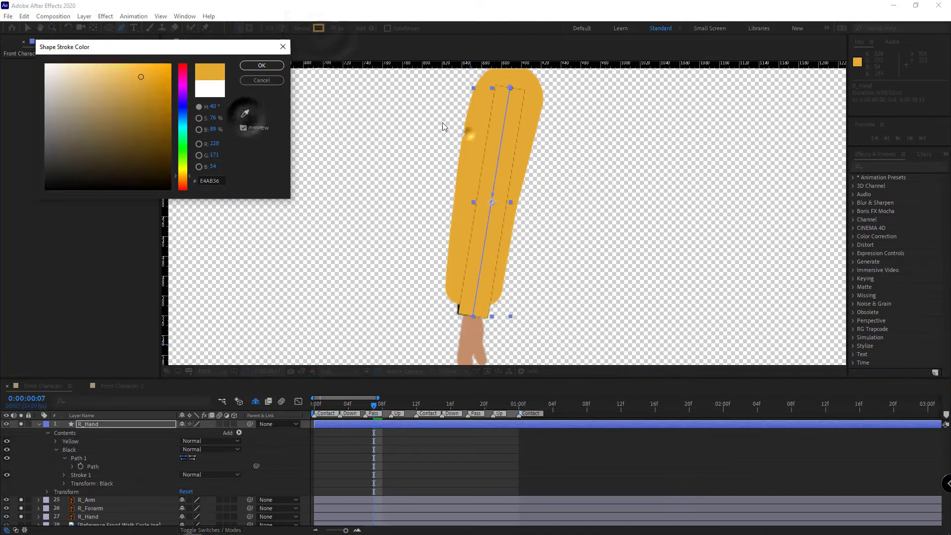
{"action": "left_click", "coordinate": [248, 65]}
{"action": "left_click_drag", "start_coordinate": [333, 28], "coordinate": [620, 72]}
Step: Recolour the Yellow group's stroke to pure red (RGB 255, 0, 0) to contrast it with the original sleeve
{"action": "left_click", "coordinate": [100, 424]}
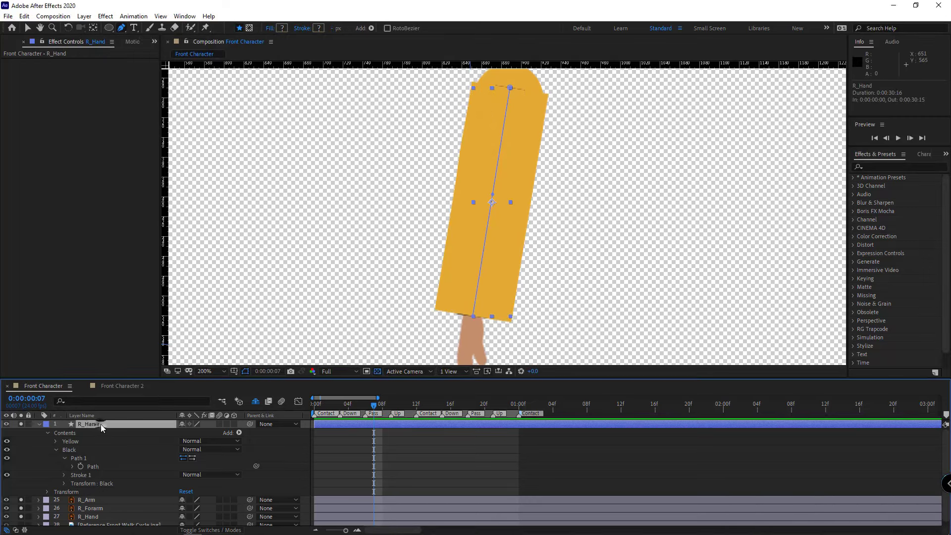
{"action": "left_click", "coordinate": [67, 442]}
{"action": "left_click", "coordinate": [322, 30]}
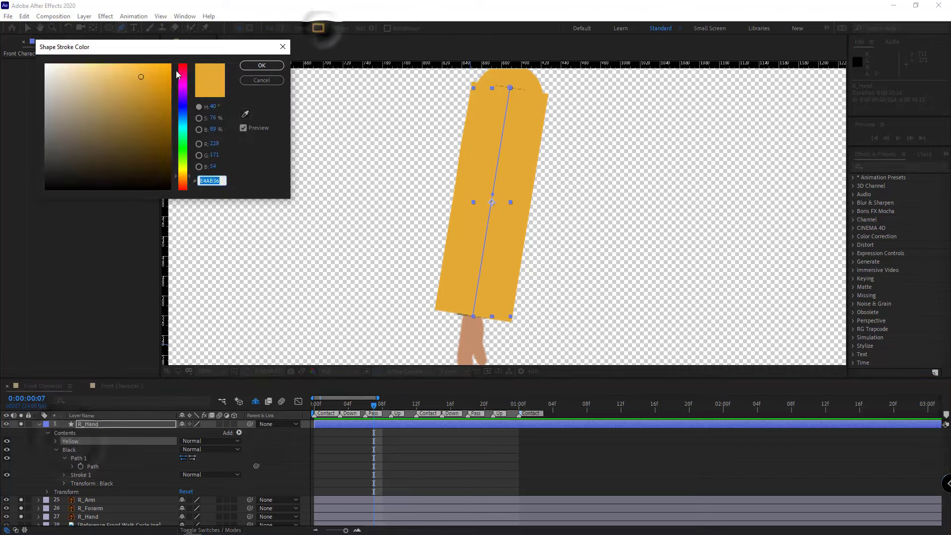
{"action": "left_click", "coordinate": [180, 68]}
{"action": "left_click_drag", "start_coordinate": [161, 77], "coordinate": [174, 64]}
{"action": "left_click", "coordinate": [248, 64]}
{"action": "left_click_drag", "start_coordinate": [485, 117], "coordinate": [459, 273]}
{"action": "scroll", "coordinate": [472, 186], "scroll_direction": "up", "scroll_amount": 1}
{"action": "left_click", "coordinate": [112, 426]}
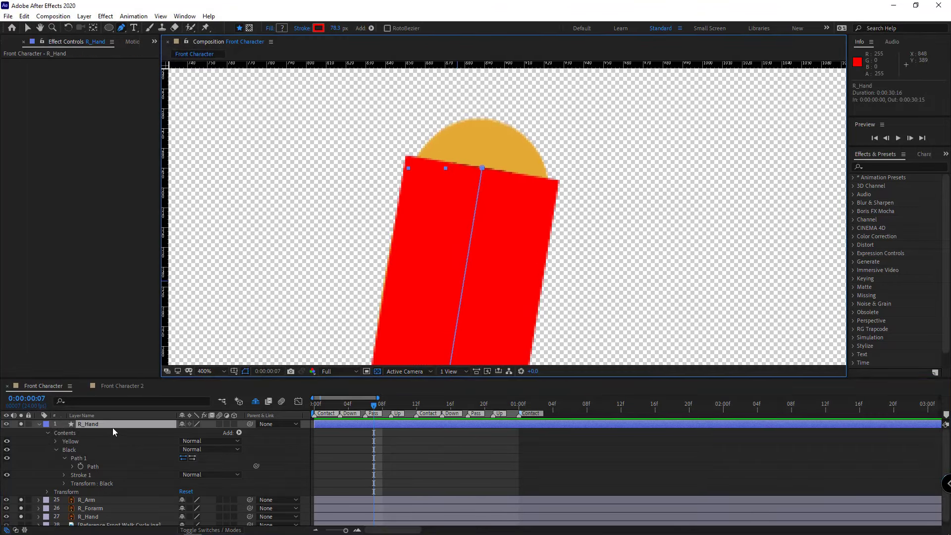
Step: Set the R_Hand shape layer's opacity to 50% and nudge the path's shoulder vertex slightly left to centre the stroke on the sleeve
{"action": "key", "text": "t"}
{"action": "left_click", "coordinate": [184, 433]}
{"action": "type", "text": "50"}
{"action": "key", "text": "Return"}
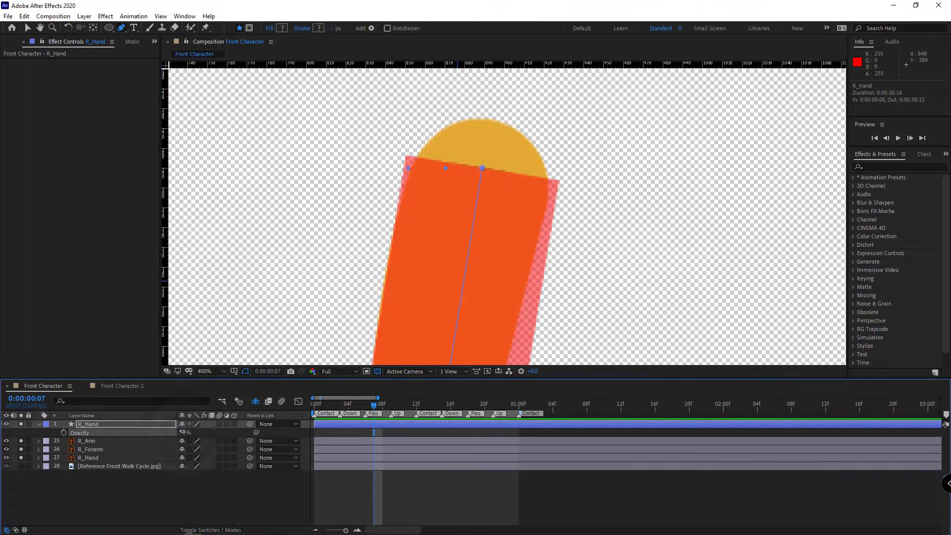
{"action": "left_click_drag", "start_coordinate": [483, 167], "coordinate": [477, 168]}
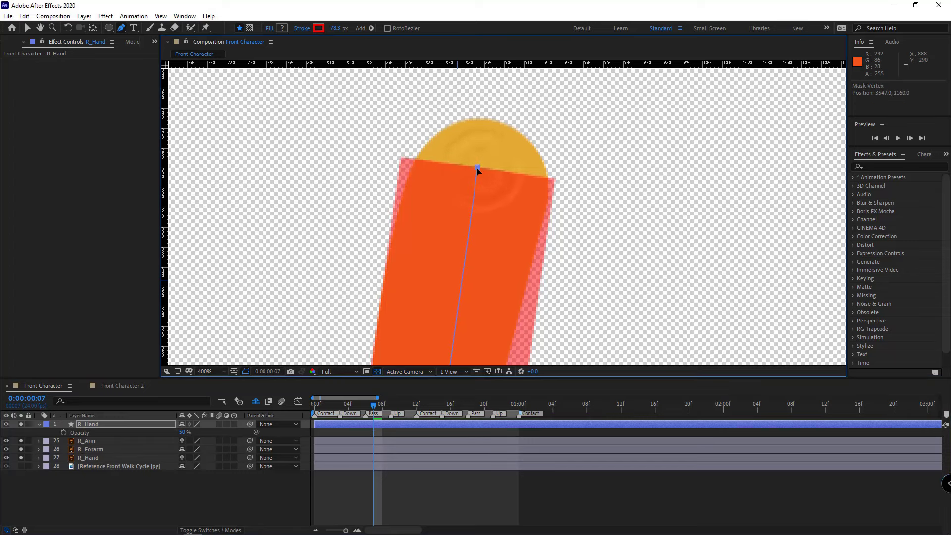
Step: Set the Yellow group's stroke to Round Cap and Round Join
{"action": "left_click", "coordinate": [38, 424]}
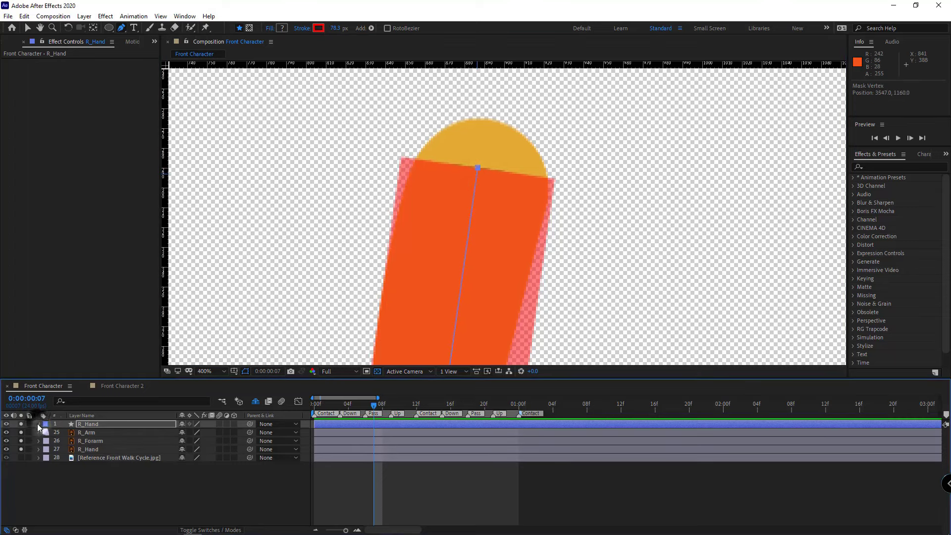
{"action": "left_click", "coordinate": [39, 424]}
{"action": "left_click", "coordinate": [47, 433]}
{"action": "left_click", "coordinate": [55, 441]}
{"action": "left_click", "coordinate": [63, 458]}
{"action": "scroll", "coordinate": [55, 460], "scroll_direction": "down", "scroll_amount": 3}
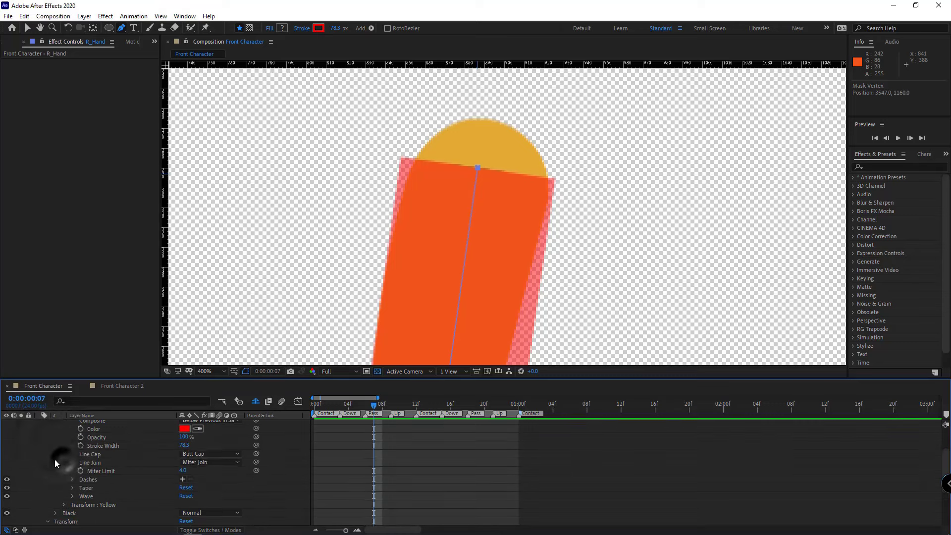
{"action": "left_click", "coordinate": [218, 455]}
{"action": "left_click", "coordinate": [206, 466]}
{"action": "left_click", "coordinate": [208, 462]}
{"action": "left_click", "coordinate": [203, 482]}
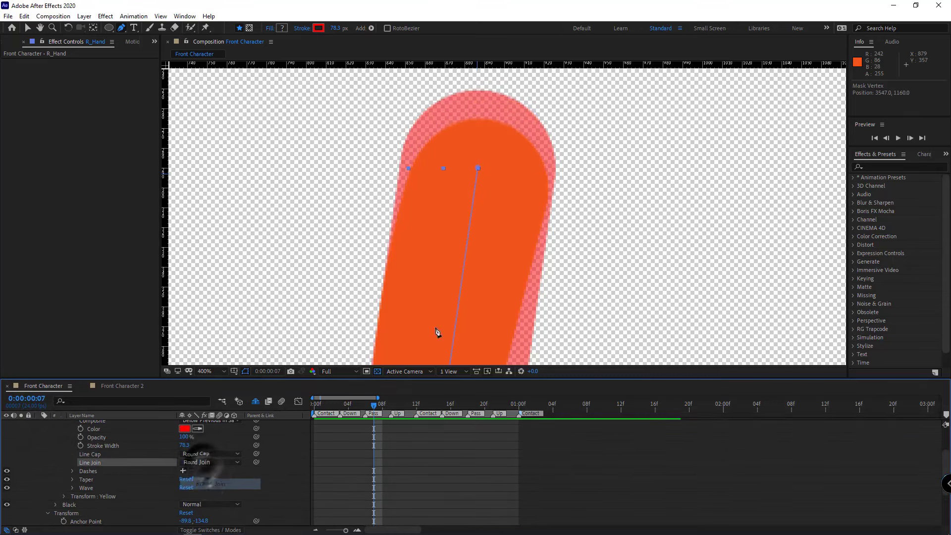
Step: Reduce the Yellow stroke width to 72.2 and lower the shoulder vertex so the rounded end matches the top of the original sleeve
{"action": "left_click_drag", "start_coordinate": [478, 169], "coordinate": [477, 197]}
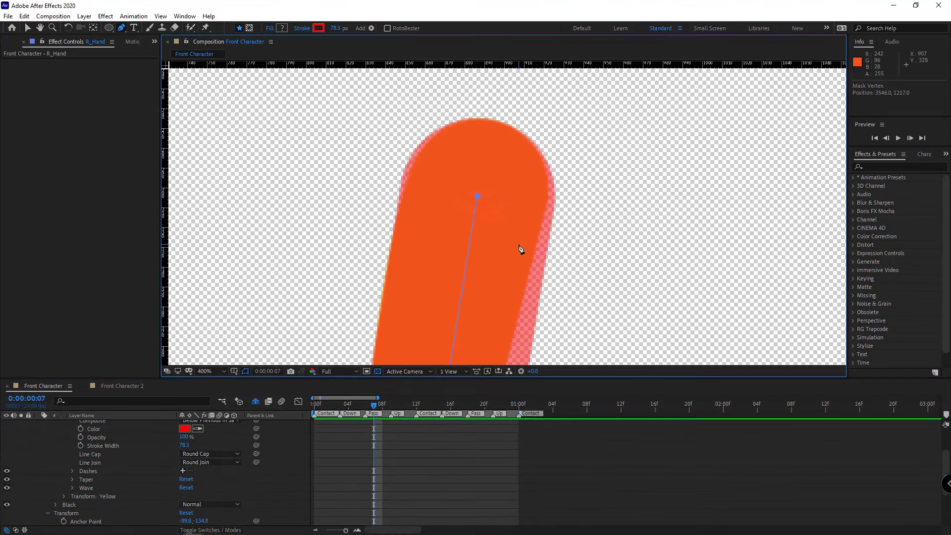
{"action": "scroll", "coordinate": [221, 456], "scroll_direction": "up", "scroll_amount": 1}
{"action": "left_click_drag", "start_coordinate": [184, 471], "coordinate": [150, 465]}
{"action": "left_click_drag", "start_coordinate": [478, 197], "coordinate": [479, 191]}
{"action": "left_click_drag", "start_coordinate": [522, 298], "coordinate": [543, 174]}
{"action": "scroll", "coordinate": [543, 174], "scroll_direction": "down", "scroll_amount": 2}
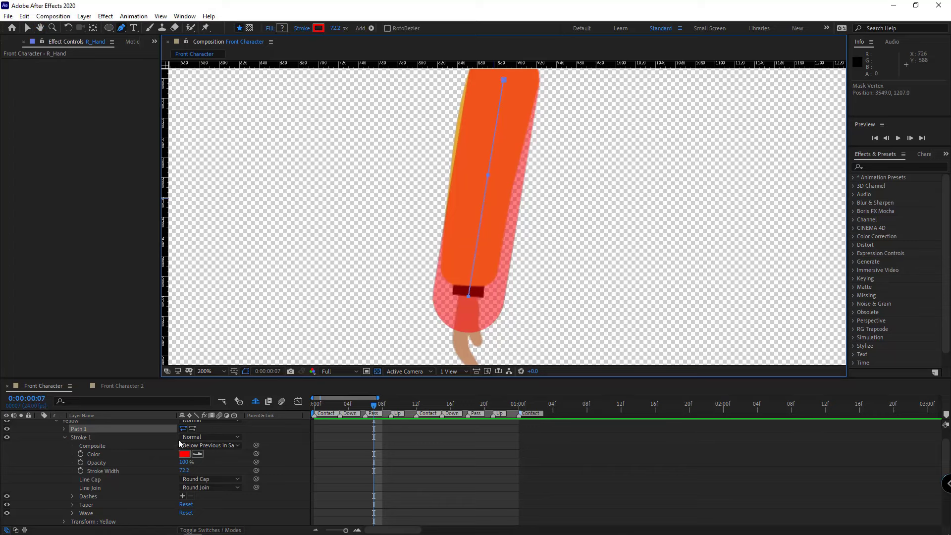
Step: Add Trim Paths to the Yellow group and reduce its End to 79.2% so the sleeve stops above the black cuff
{"action": "scroll", "coordinate": [81, 437], "scroll_direction": "up", "scroll_amount": 1}
{"action": "left_click", "coordinate": [74, 441]}
{"action": "left_click", "coordinate": [239, 432]}
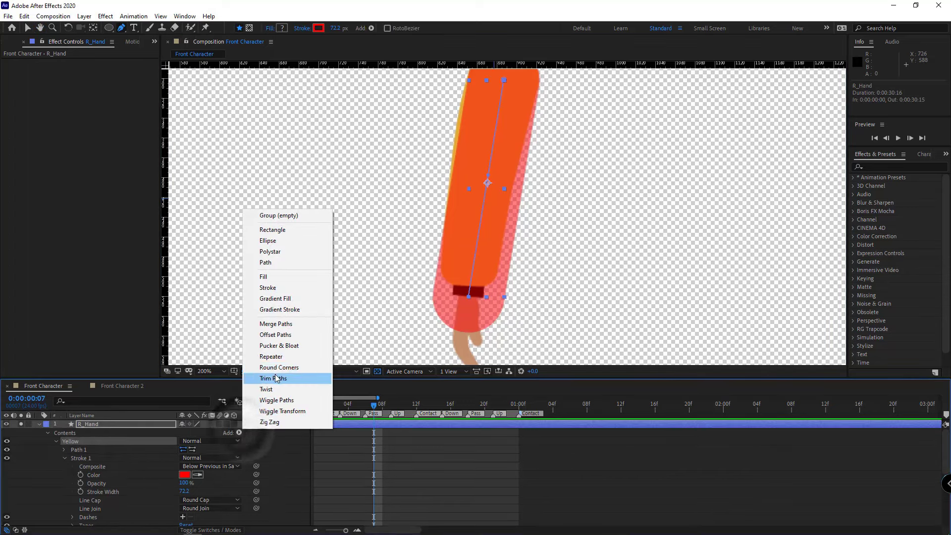
{"action": "left_click", "coordinate": [276, 379]}
{"action": "left_click_drag", "start_coordinate": [185, 449], "coordinate": [178, 450]}
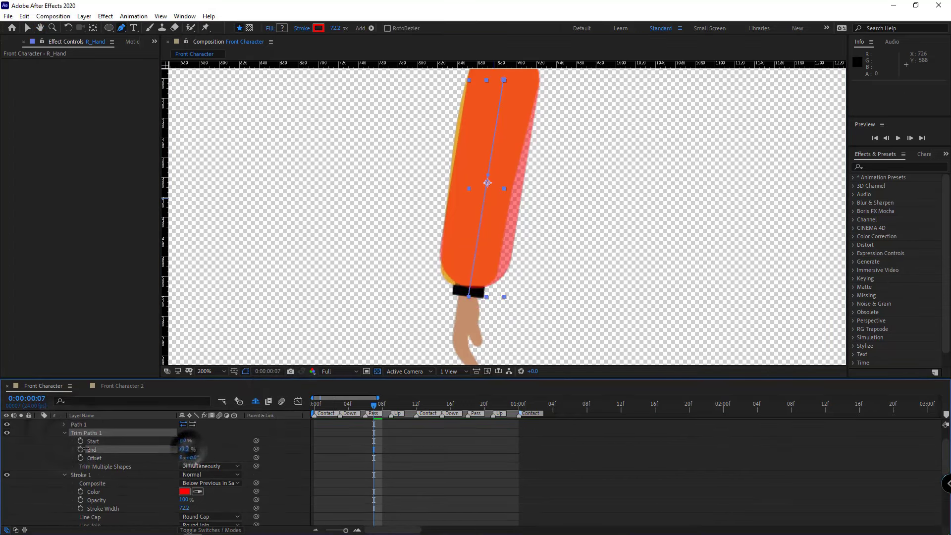
Step: Shift the path's elbow vertex slightly left to align the stroke with the original sleeve
{"action": "scroll", "coordinate": [496, 213], "scroll_direction": "up", "scroll_amount": 1}
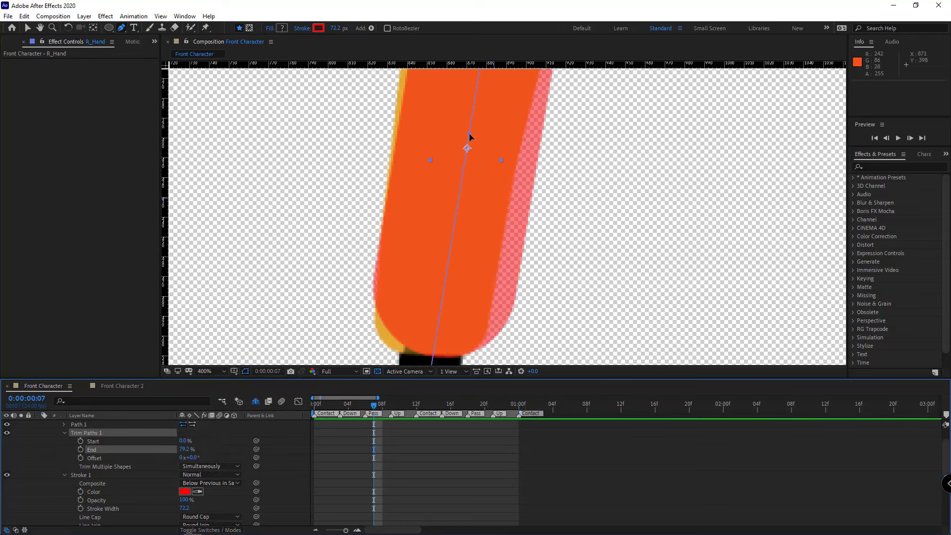
{"action": "left_click_drag", "start_coordinate": [469, 133], "coordinate": [464, 133]}
{"action": "scroll", "coordinate": [481, 184], "scroll_direction": "down", "scroll_amount": 1}
{"action": "left_click_drag", "start_coordinate": [483, 246], "coordinate": [484, 274]}
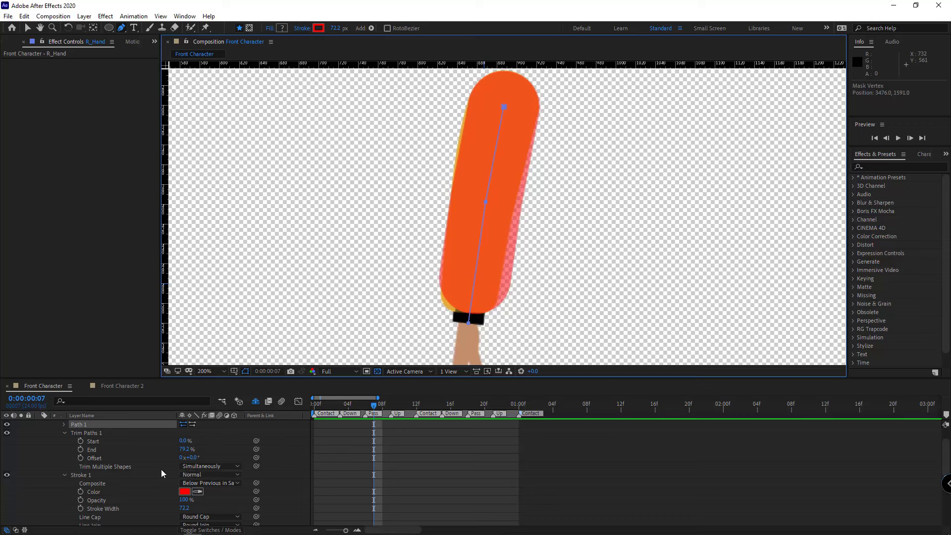
Step: Taper the Yellow stroke towards the wrist with End Length 100% and End Width 87.2%
{"action": "scroll", "coordinate": [161, 473], "scroll_direction": "down", "scroll_amount": 3}
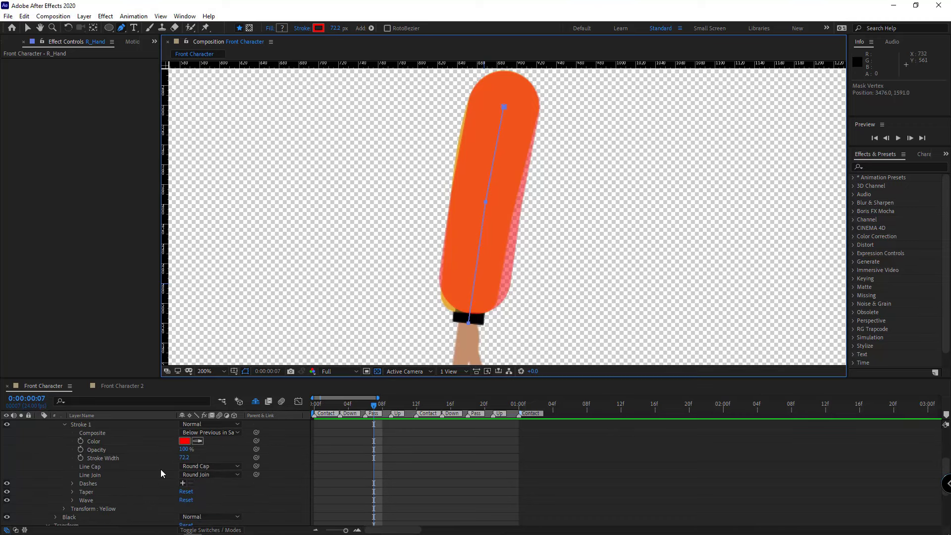
{"action": "left_click", "coordinate": [72, 491]}
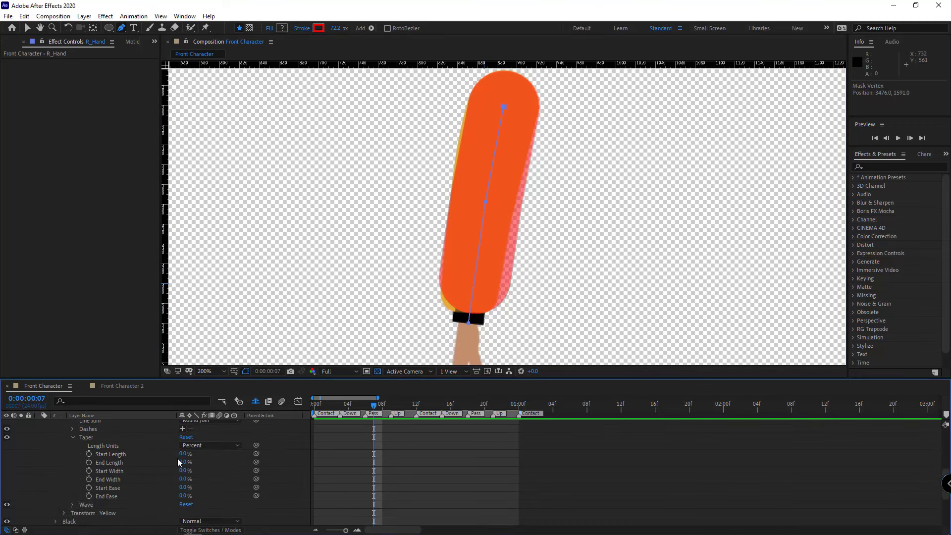
{"action": "mouse_move", "coordinate": [179, 463]}
{"action": "left_mouse_down"}
{"action": "mouse_move", "coordinate": [208, 456]}
{"action": "mouse_move", "coordinate": [188, 453]}
{"action": "mouse_move", "coordinate": [213, 458]}
{"action": "mouse_move", "coordinate": [176, 463]}
{"action": "left_mouse_up"}
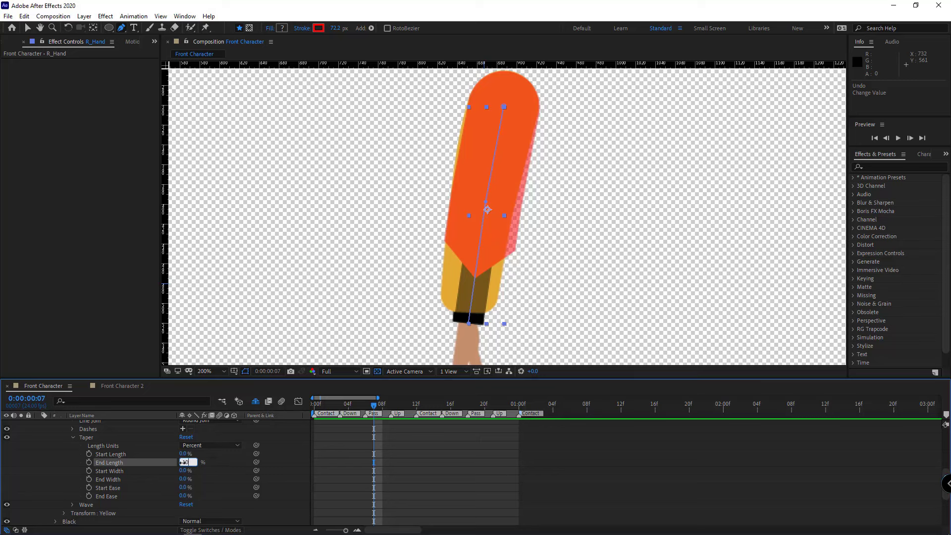
{"action": "key", "text": "Return"}
{"action": "left_click_drag", "start_coordinate": [184, 484], "coordinate": [595, 481]}
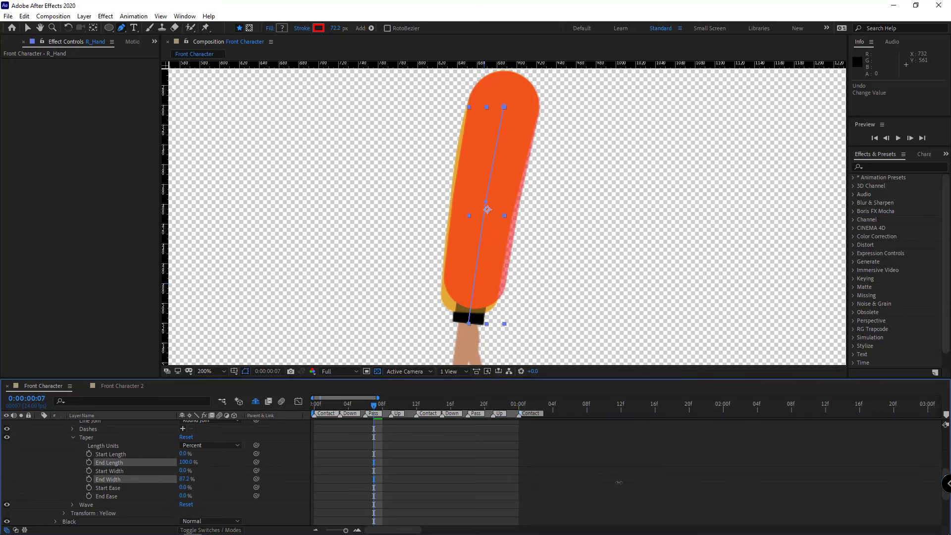
Step: Unsolo the original R_Arm, R_Forarm and R_Hand layers, and keyframe the Trim Paths End at 80.9%
{"action": "scroll", "coordinate": [124, 483], "scroll_direction": "down", "scroll_amount": 5}
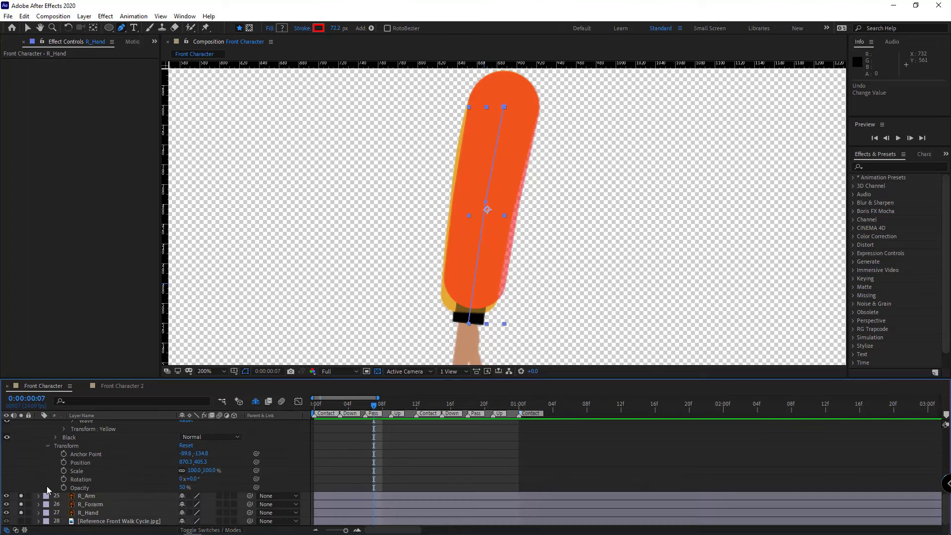
{"action": "left_click_drag", "start_coordinate": [21, 495], "coordinate": [22, 512]}
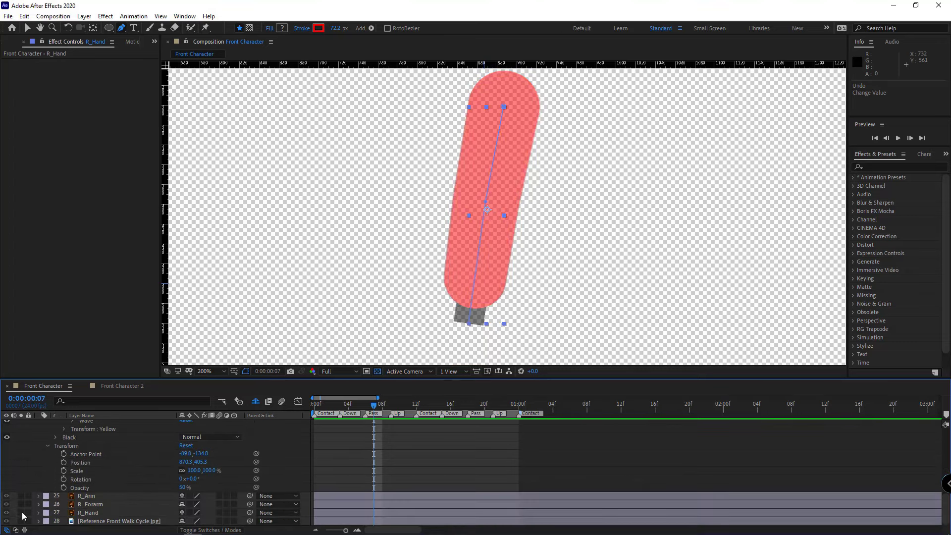
{"action": "scroll", "coordinate": [125, 504], "scroll_direction": "up", "scroll_amount": 6}
{"action": "scroll", "coordinate": [104, 483], "scroll_direction": "up", "scroll_amount": 1}
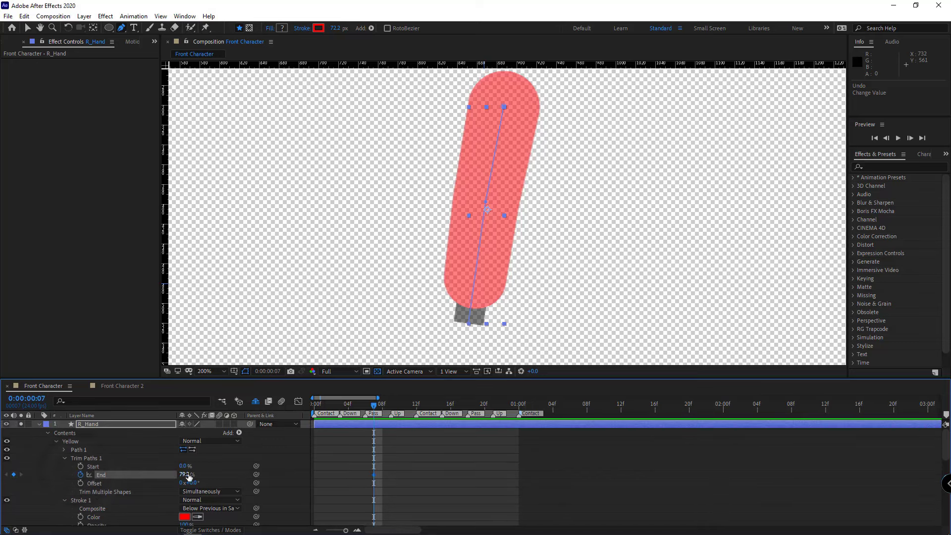
{"action": "left_click_drag", "start_coordinate": [183, 475], "coordinate": [186, 475]}
{"action": "scroll", "coordinate": [126, 465], "scroll_direction": "down", "scroll_amount": 6}
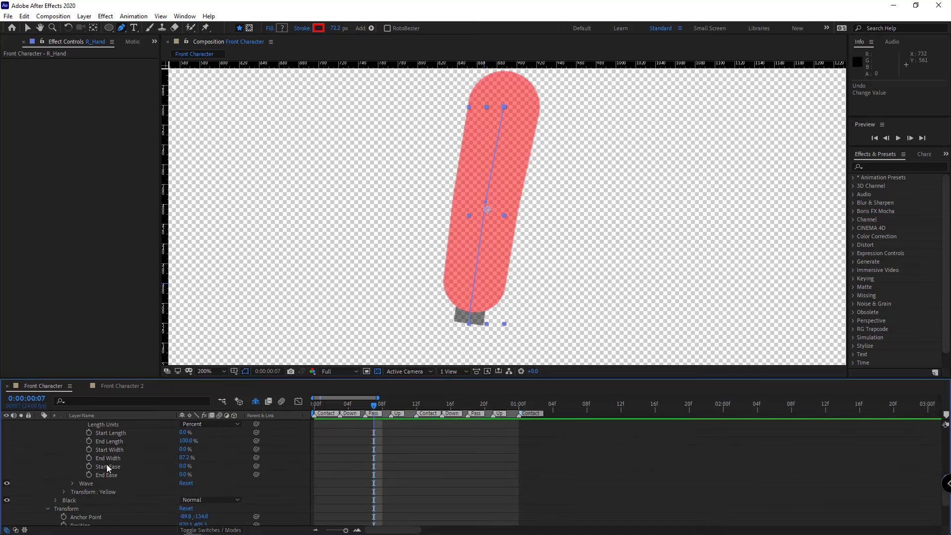
Step: Reveal the shape layer's keyframes and move the End and End Width keyframes to 0:00:00:00
{"action": "key", "text": "u"}
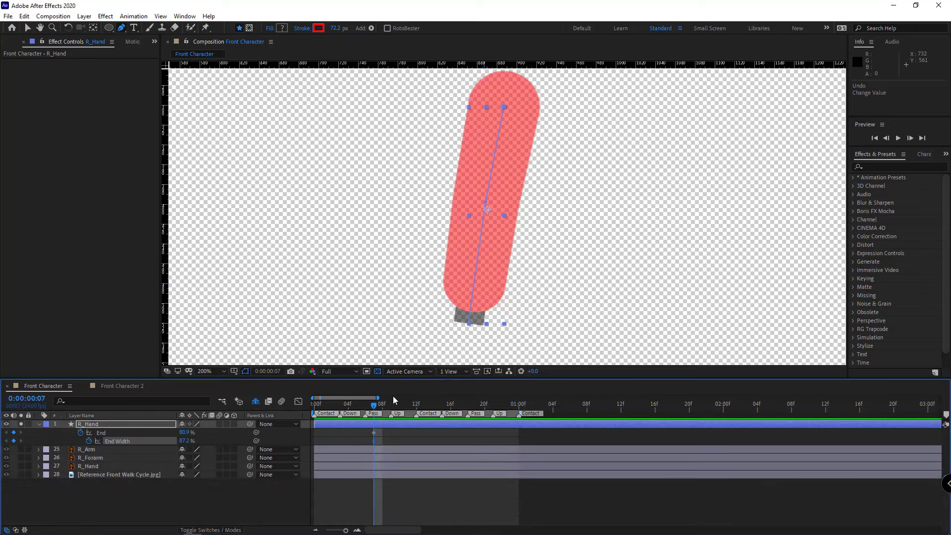
{"action": "key", "text": "Home"}
{"action": "left_click", "coordinate": [373, 433], "text": "shift"}
{"action": "key", "text": "ctrl+x"}
{"action": "key", "text": "ctrl+v"}
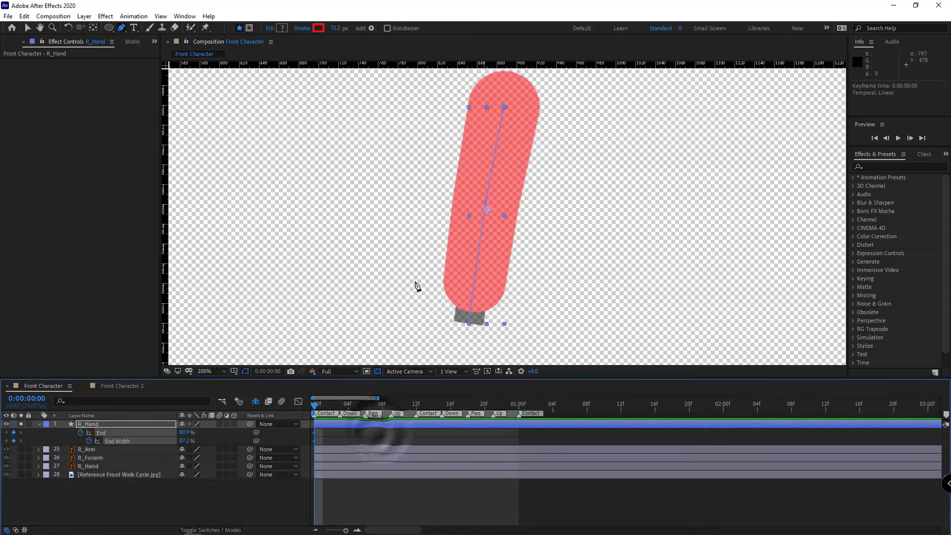
Step: Solo the original arm layers again and sample their sleeve yellow as the Yellow group's stroke colour
{"action": "left_click_drag", "start_coordinate": [21, 466], "coordinate": [21, 450]}
{"action": "scroll", "coordinate": [446, 148], "scroll_direction": "up", "scroll_amount": 1}
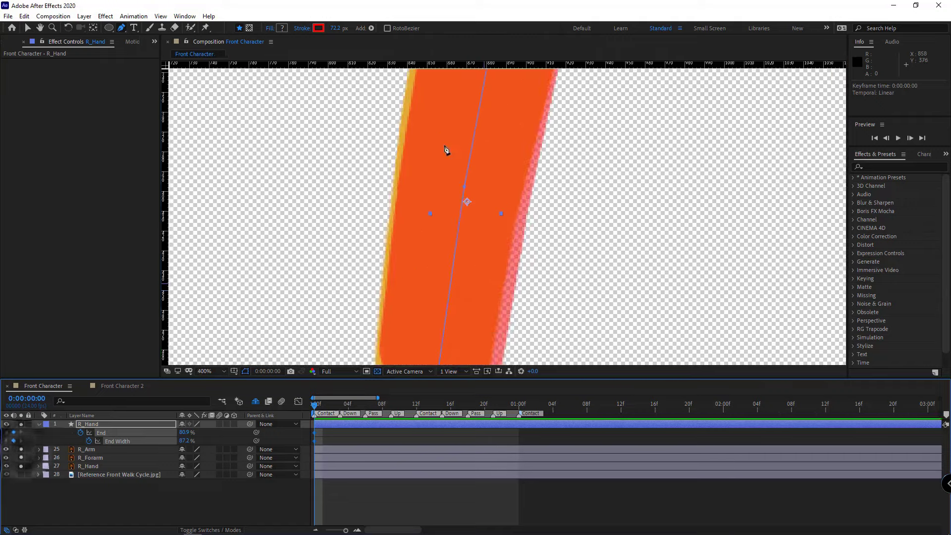
{"action": "left_click_drag", "start_coordinate": [445, 149], "coordinate": [443, 241]}
{"action": "left_click", "coordinate": [63, 436]}
{"action": "left_click", "coordinate": [40, 424]}
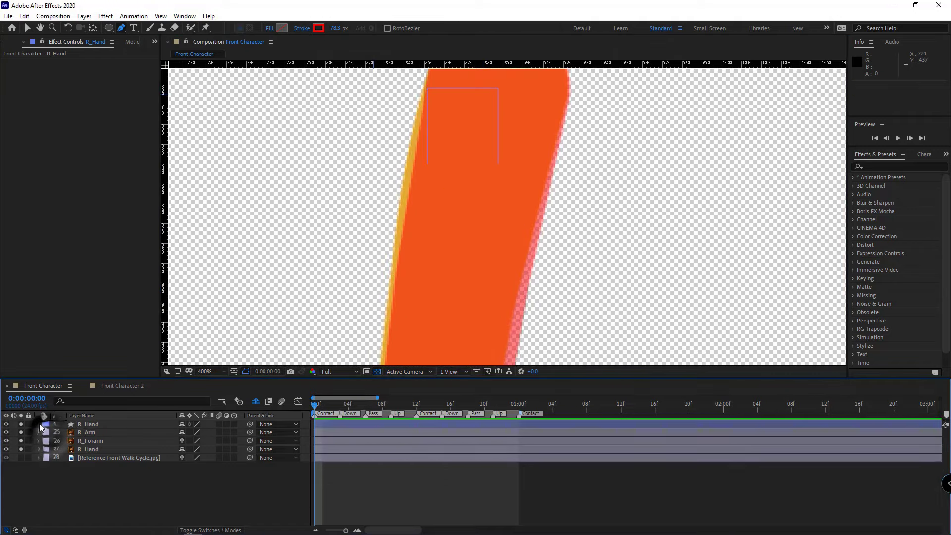
{"action": "left_click", "coordinate": [40, 424]}
{"action": "left_click", "coordinate": [203, 517]}
{"action": "left_click", "coordinate": [402, 201]}
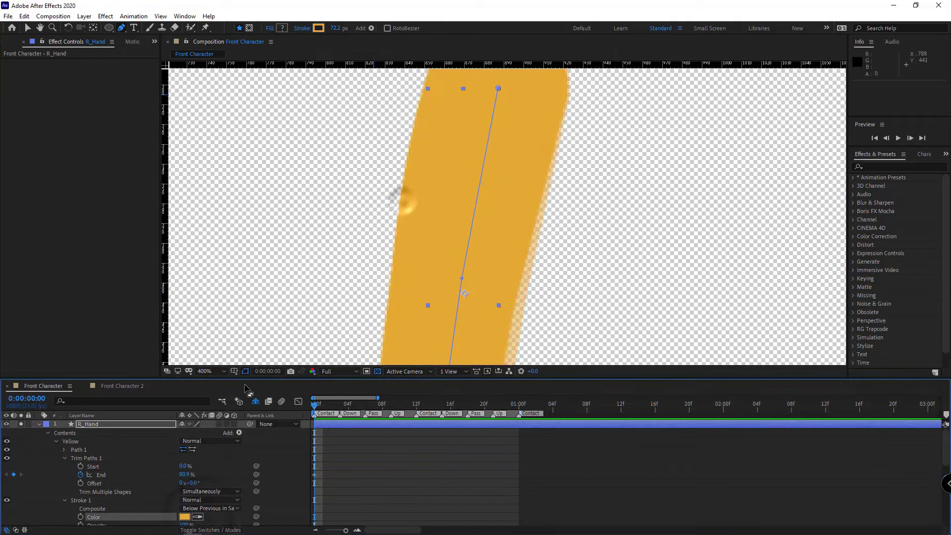
Step: Collapse the shape layer's contents and delete the original R_Arm and R_Forarm layers
{"action": "left_click", "coordinate": [48, 432]}
{"action": "scroll", "coordinate": [416, 261], "scroll_direction": "down", "scroll_amount": 2}
{"action": "left_click", "coordinate": [88, 449]}
{"action": "left_click", "coordinate": [97, 457], "text": "shift"}
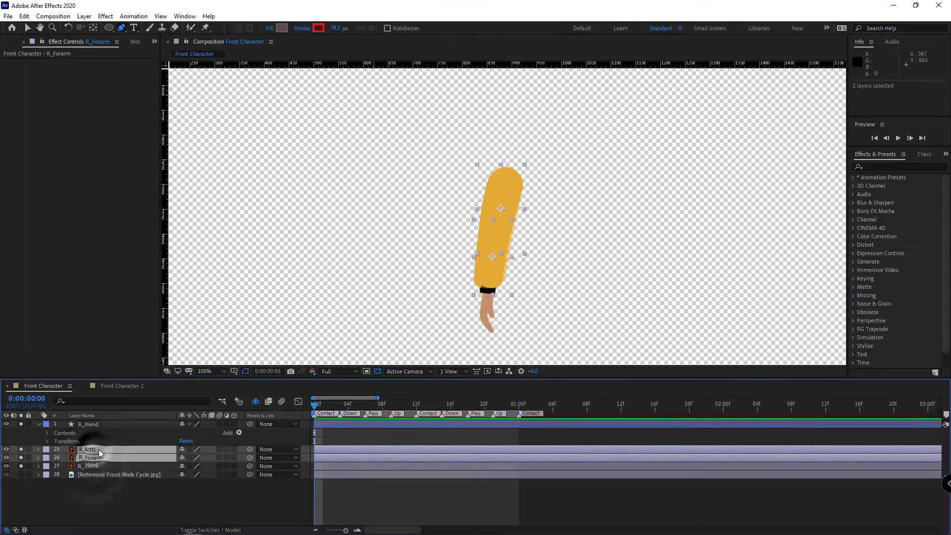
{"action": "key", "text": "Delete"}
Step: Create shapes from the original R_Hand vector layer and delete that source layer
{"action": "left_click", "coordinate": [93, 450]}
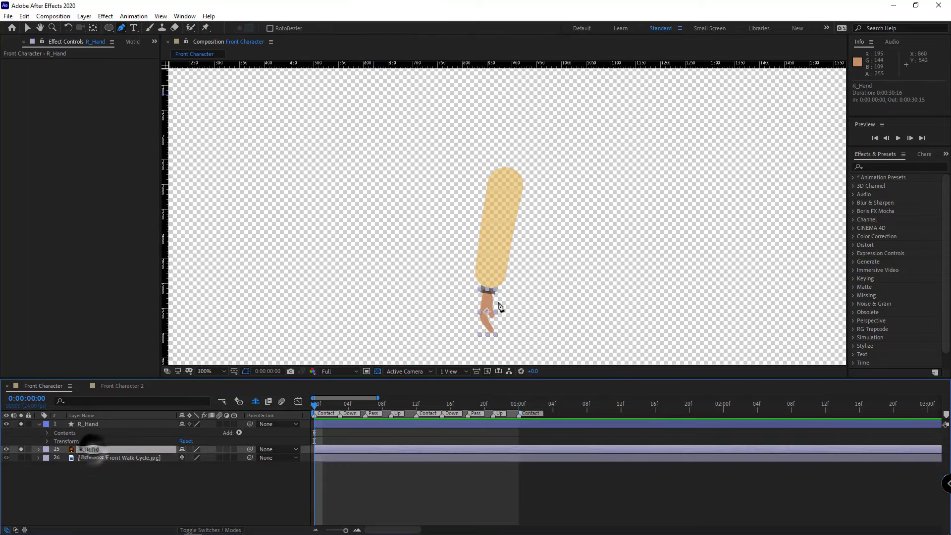
{"action": "scroll", "coordinate": [461, 271], "scroll_direction": "up", "scroll_amount": 3}
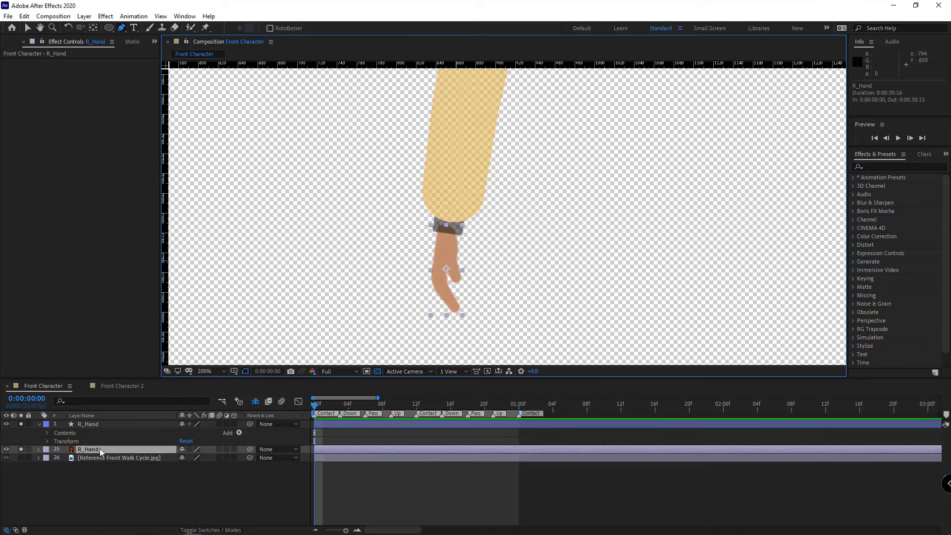
{"action": "right_click", "coordinate": [99, 448]}
{"action": "left_click", "coordinate": [131, 369]}
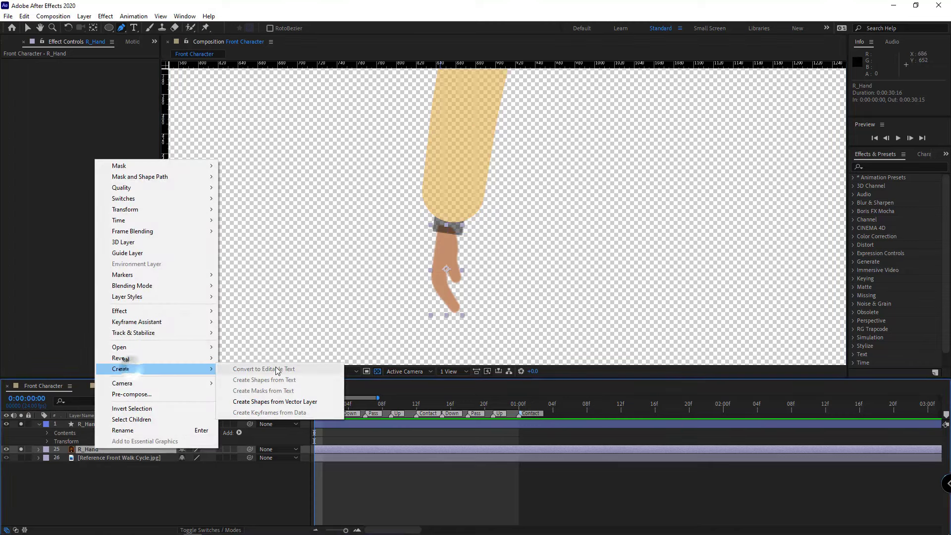
{"action": "left_click", "coordinate": [278, 402]}
{"action": "left_click", "coordinate": [87, 456]}
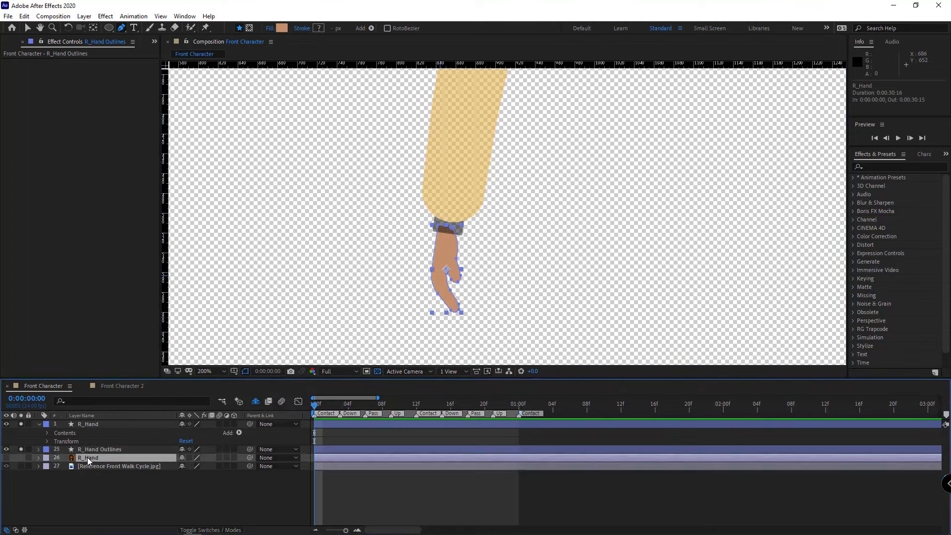
{"action": "key", "text": "Delete"}
Step: Rename the R_Hand Outlines layer as R_Hand
{"action": "left_click", "coordinate": [105, 451]}
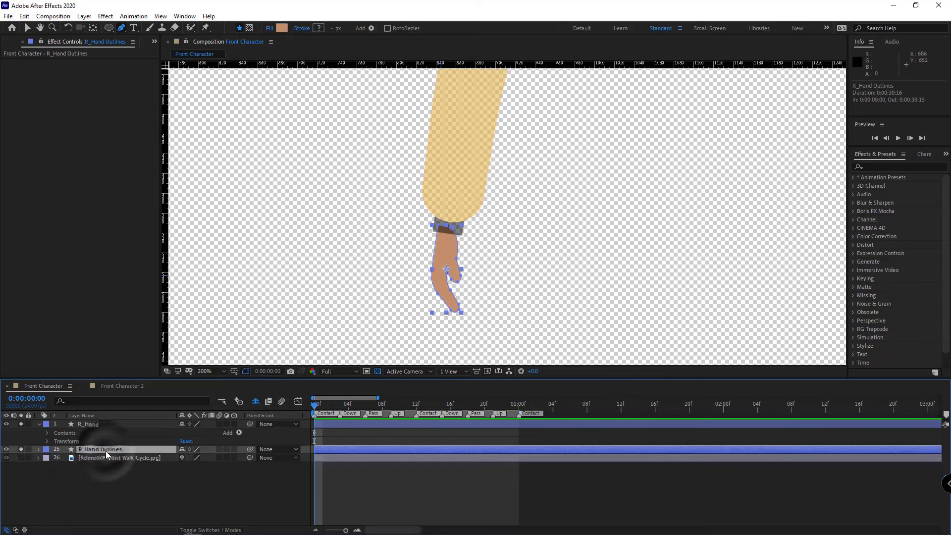
{"action": "key", "text": "Return"}
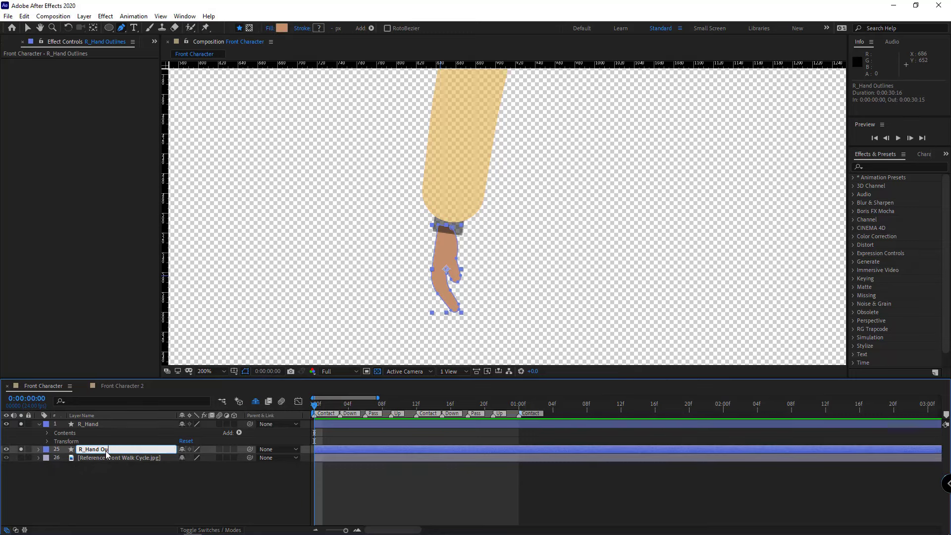
{"action": "left_click", "coordinate": [105, 501]}
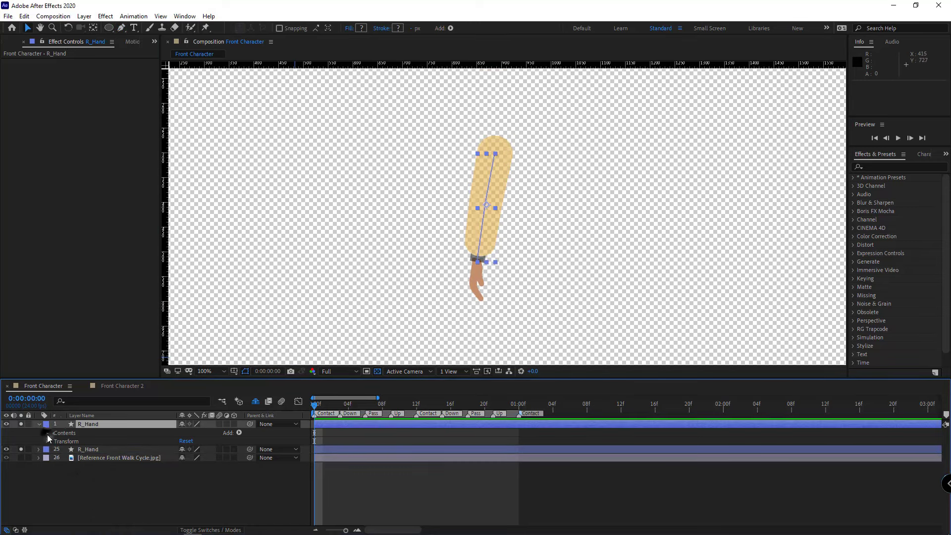
Step: Select the Yellow group's Path in the sleeve shape layer and open the Create Nulls From Paths script
{"action": "left_click", "coordinate": [48, 432]}
{"action": "left_click", "coordinate": [65, 449]}
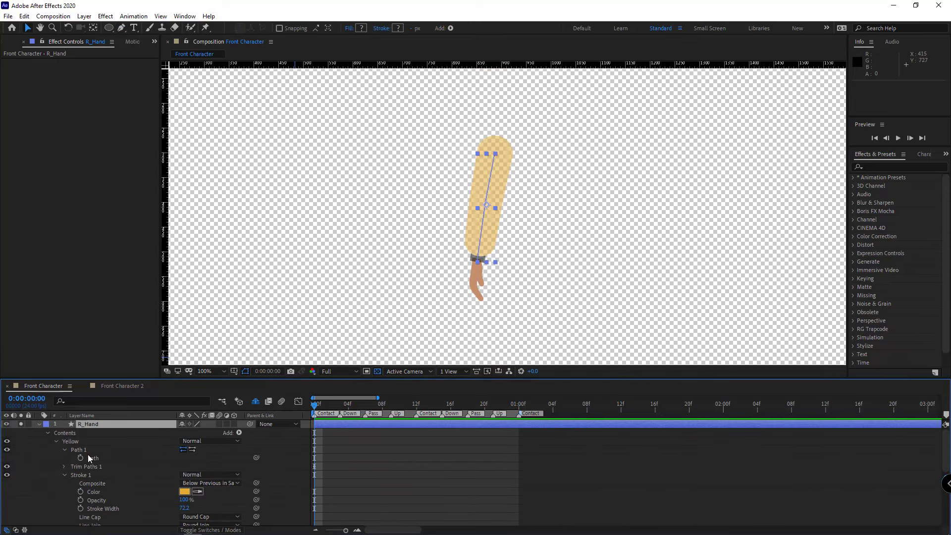
{"action": "left_click", "coordinate": [78, 449]}
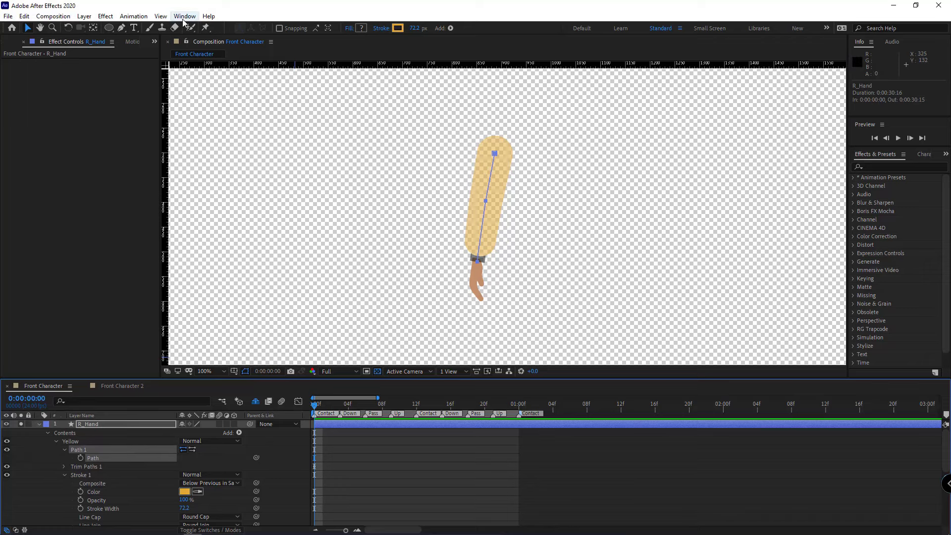
{"action": "left_click", "coordinate": [161, 16]}
{"action": "left_click", "coordinate": [208, 438]}
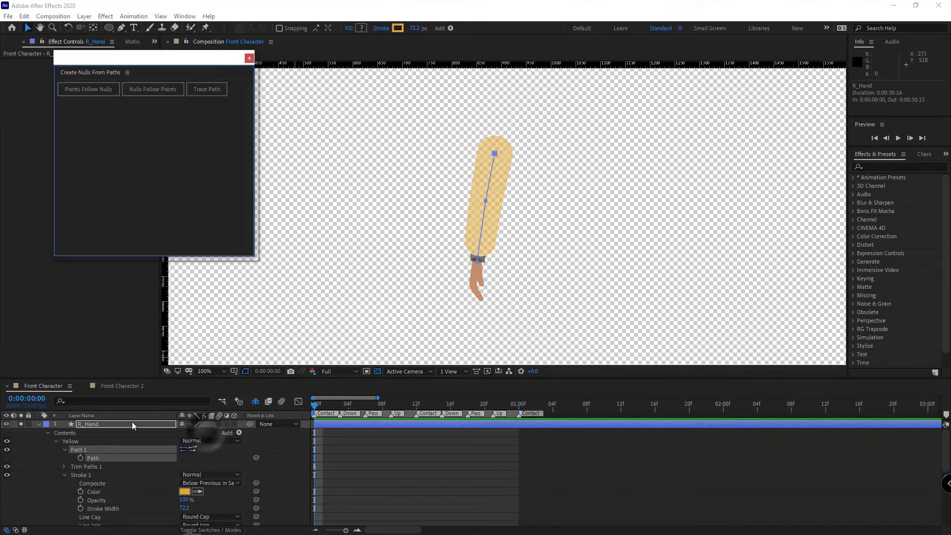
Step: Generate nulls that the points of the Yellow group's path follow, and close the script panel
{"action": "left_click", "coordinate": [88, 89]}
{"action": "left_click", "coordinate": [249, 58]}
{"action": "left_click", "coordinate": [102, 424]}
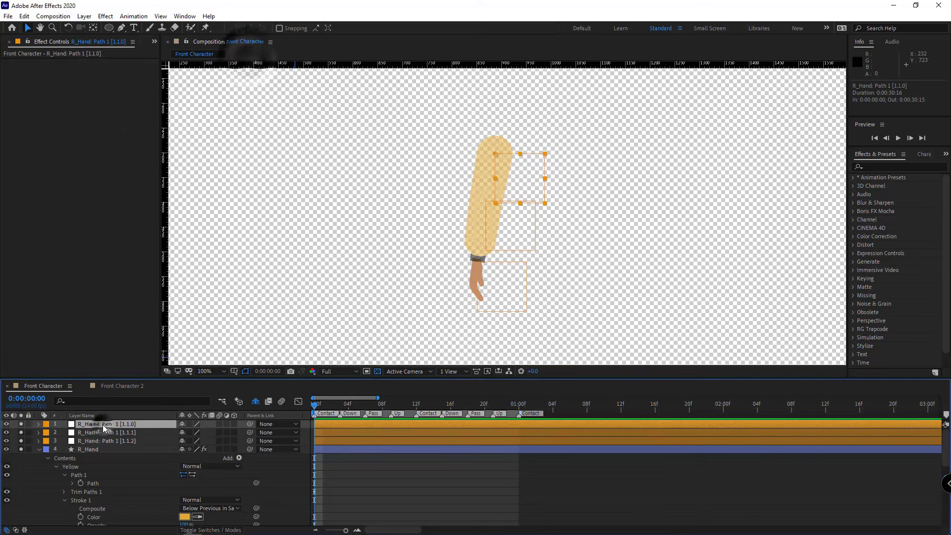
{"action": "left_click", "coordinate": [101, 433]}
{"action": "left_click", "coordinate": [101, 440]}
Step: Rename the three new path nulls R_Hand 1, R_Hand 2 and R_Hand 3
{"action": "left_click", "coordinate": [101, 426]}
{"action": "key", "text": "Return"}
{"action": "key", "text": "Right"}
{"action": "key", "text": "BackSpace"}
{"action": "key", "text": "BackSpace"}
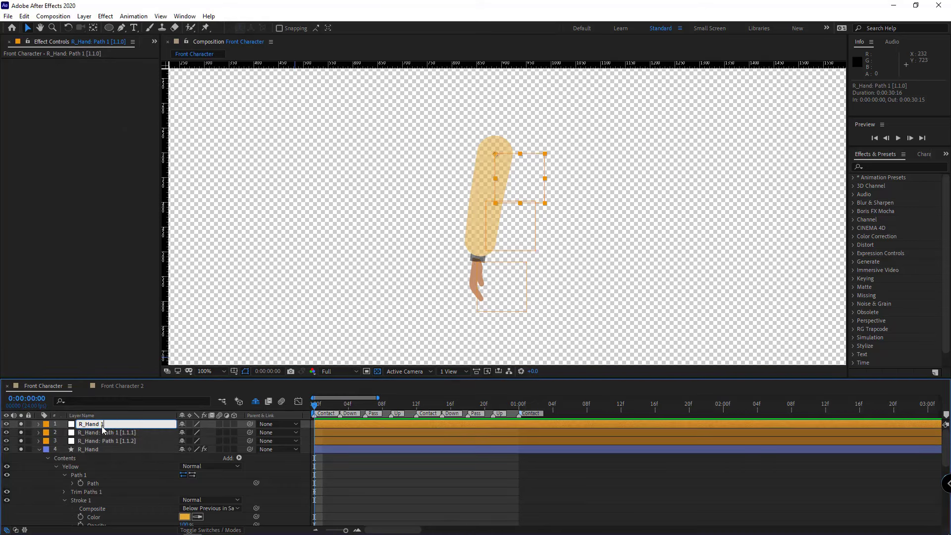
{"action": "left_click", "coordinate": [112, 435]}
{"action": "key", "text": "Return"}
{"action": "type", "text": "R_Hand 2"}
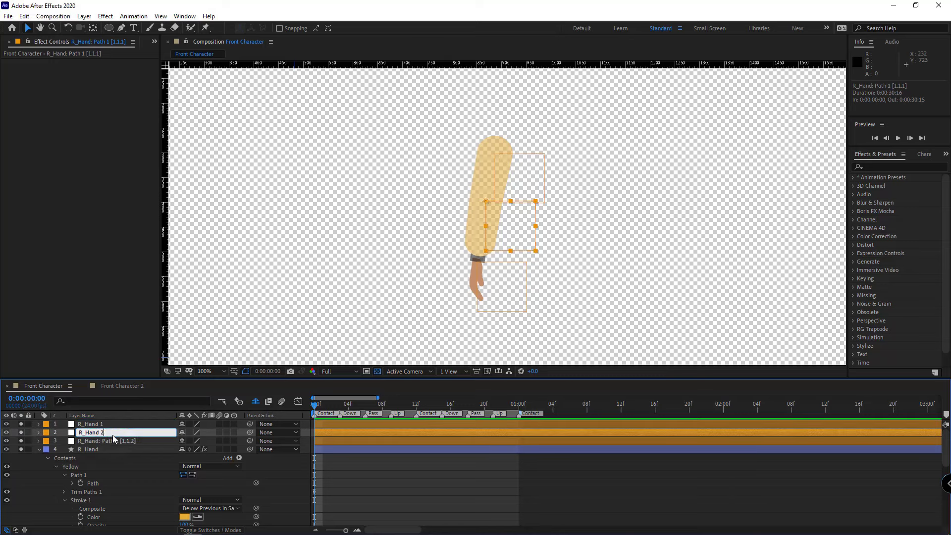
{"action": "left_click", "coordinate": [104, 440]}
{"action": "key", "text": "Return"}
{"action": "type", "text": "R_Hand"}
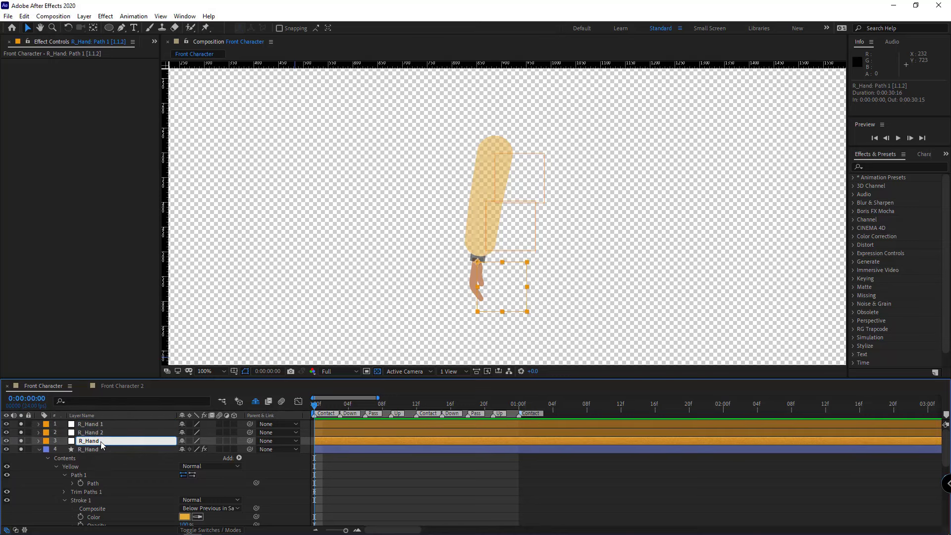
{"action": "type", "text": " 3"}
{"action": "key", "text": "Return"}
Step: Scale the three R_Hand nulls to 30% and show their Position properties
{"action": "left_click", "coordinate": [95, 422], "text": "shift"}
{"action": "type", "text": "s"}
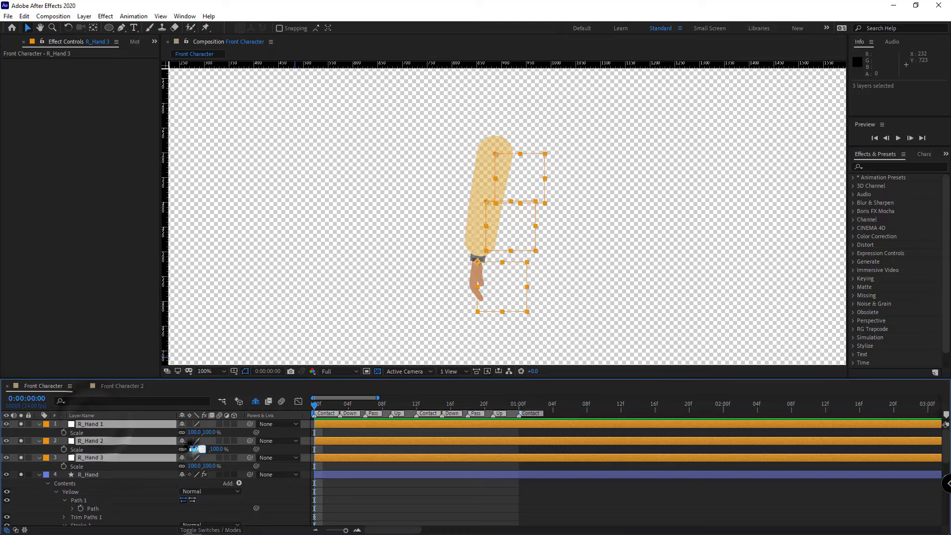
{"action": "type", "text": "30"}
{"action": "key", "text": "Return"}
{"action": "left_click_drag", "start_coordinate": [48, 450], "coordinate": [93, 458]}
{"action": "key", "text": "p"}
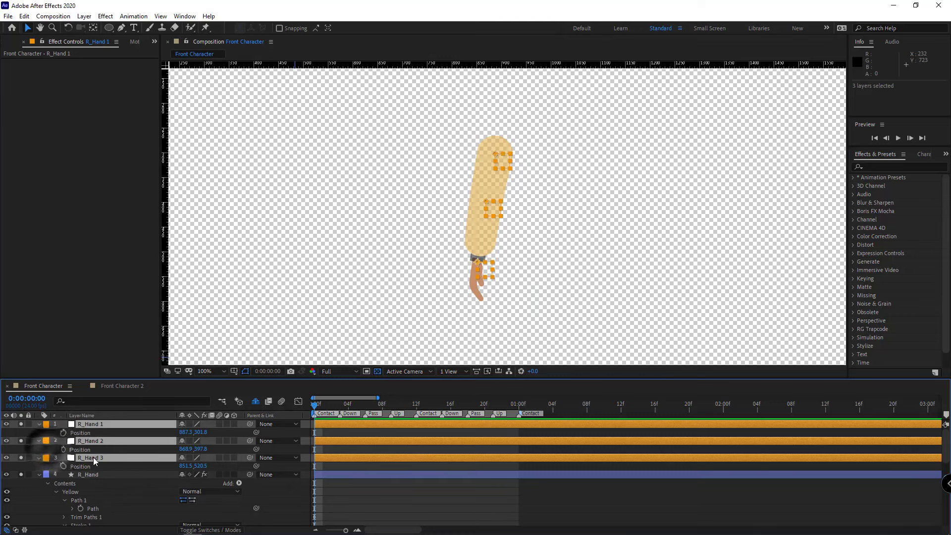
Step: Solo the Body layer alongside the arm and collapse the sleeve shape layer's contents, keeping shy layers hidden
{"action": "left_click", "coordinate": [101, 447]}
{"action": "scroll", "coordinate": [110, 470], "scroll_direction": "down", "scroll_amount": 7}
{"action": "left_click", "coordinate": [255, 403]}
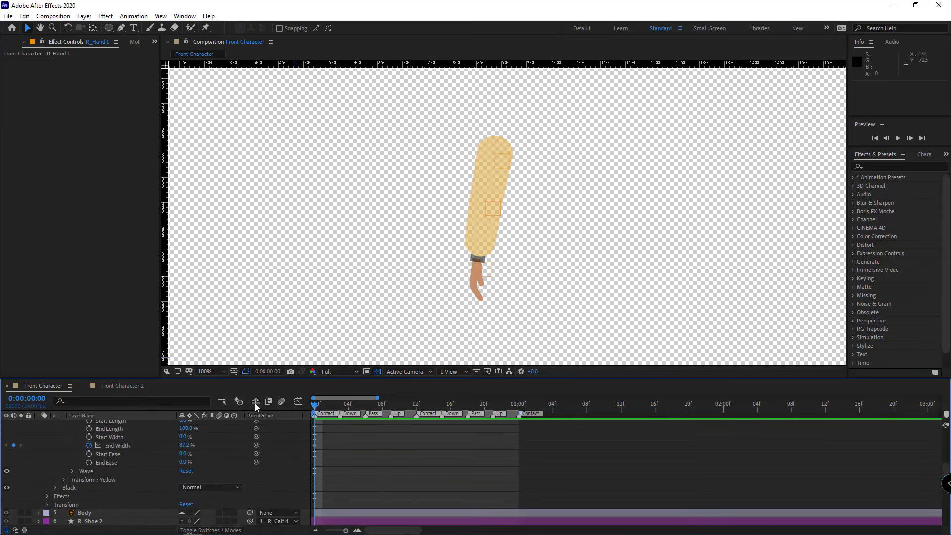
{"action": "scroll", "coordinate": [79, 463], "scroll_direction": "down", "scroll_amount": 3}
{"action": "left_click", "coordinate": [22, 463]}
{"action": "scroll", "coordinate": [100, 488], "scroll_direction": "up", "scroll_amount": 8}
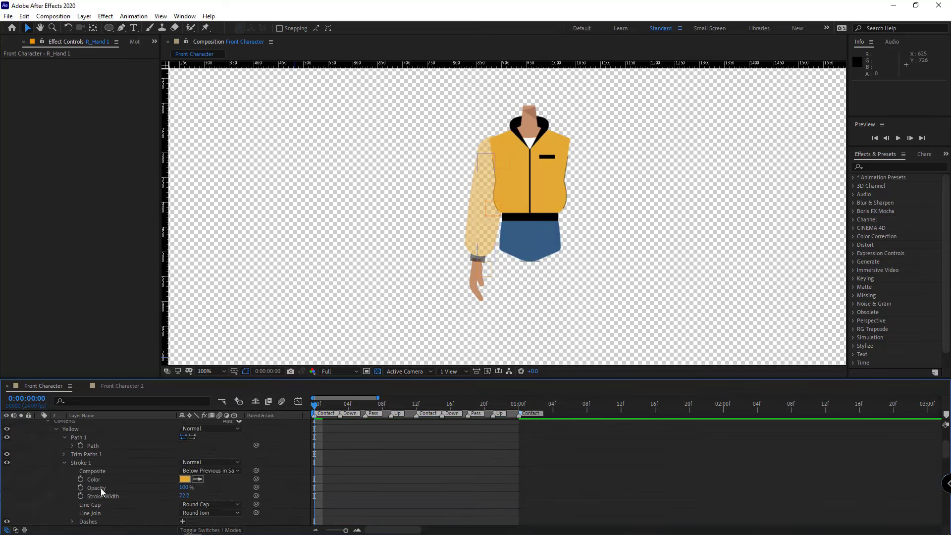
{"action": "scroll", "coordinate": [100, 488], "scroll_direction": "up", "scroll_amount": 5}
{"action": "left_click", "coordinate": [39, 474]}
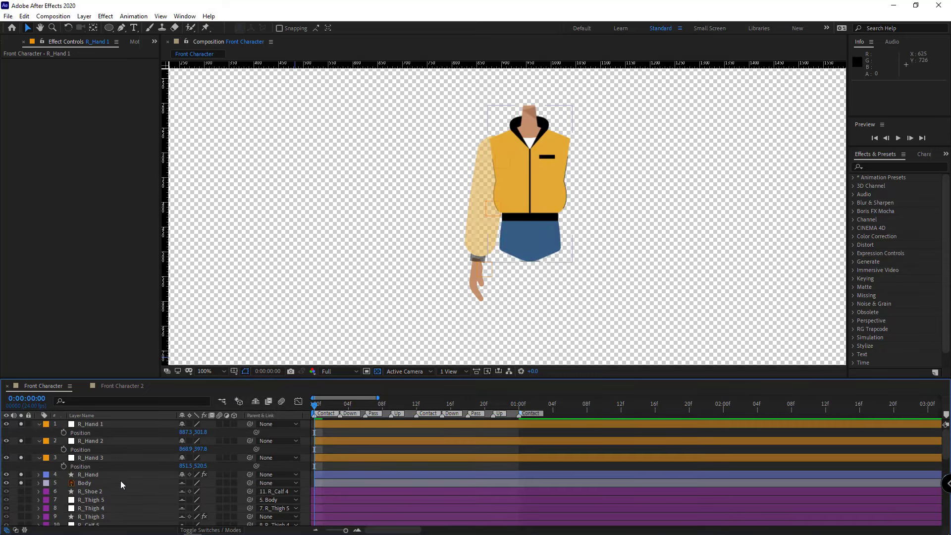
{"action": "left_click", "coordinate": [256, 403]}
Step: Rename the sleeve shape layer above the hand layer as R_Arm
{"action": "left_click", "coordinate": [94, 483]}
{"action": "scroll", "coordinate": [472, 297], "scroll_direction": "up", "scroll_amount": 4}
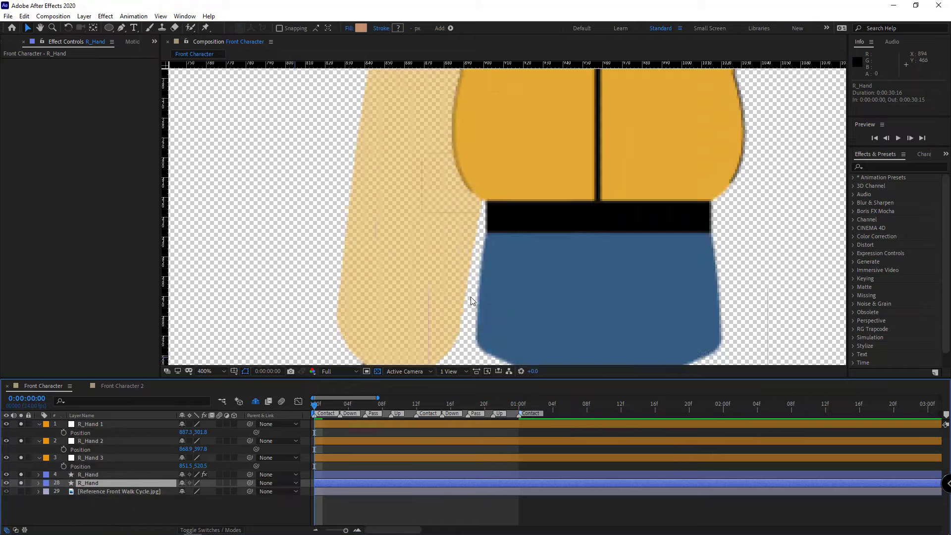
{"action": "left_click_drag", "start_coordinate": [471, 297], "coordinate": [584, 128]}
{"action": "left_click", "coordinate": [87, 459]}
{"action": "scroll", "coordinate": [500, 278], "scroll_direction": "up", "scroll_amount": 1}
{"action": "left_click_drag", "start_coordinate": [500, 278], "coordinate": [515, 226]}
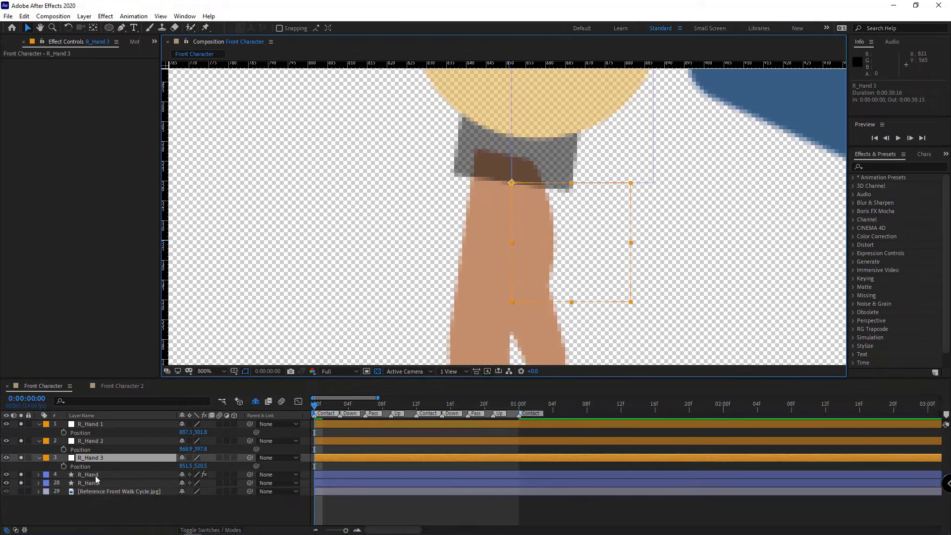
{"action": "left_click", "coordinate": [96, 475]}
{"action": "key", "text": "Return"}
{"action": "left_click", "coordinate": [94, 476]}
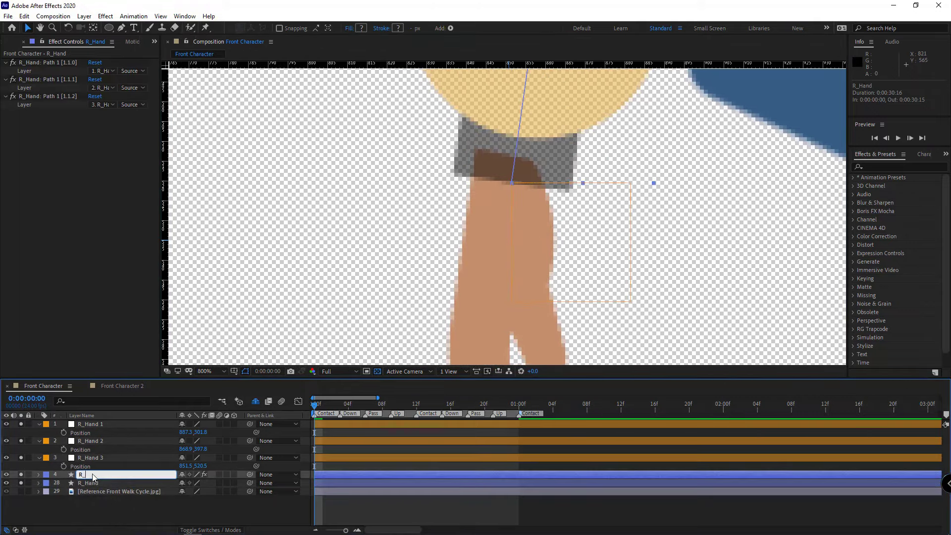
{"action": "left_click", "coordinate": [110, 516]}
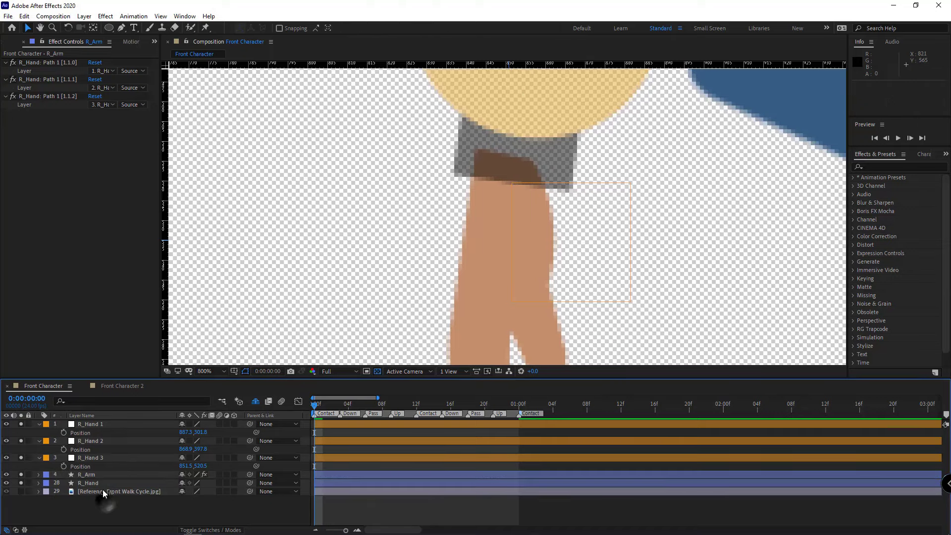
Step: Move the R_Hand layer's anchor point up to the wrist, onto the R_Hand 3 null's origin
{"action": "left_click", "coordinate": [98, 483]}
{"action": "key", "text": "y"}
{"action": "left_click_drag", "start_coordinate": [508, 324], "coordinate": [512, 183]}
{"action": "key", "text": "v"}
Step: Parent the R_Hand shape layer to the R_Hand 3 null
{"action": "left_click", "coordinate": [112, 483]}
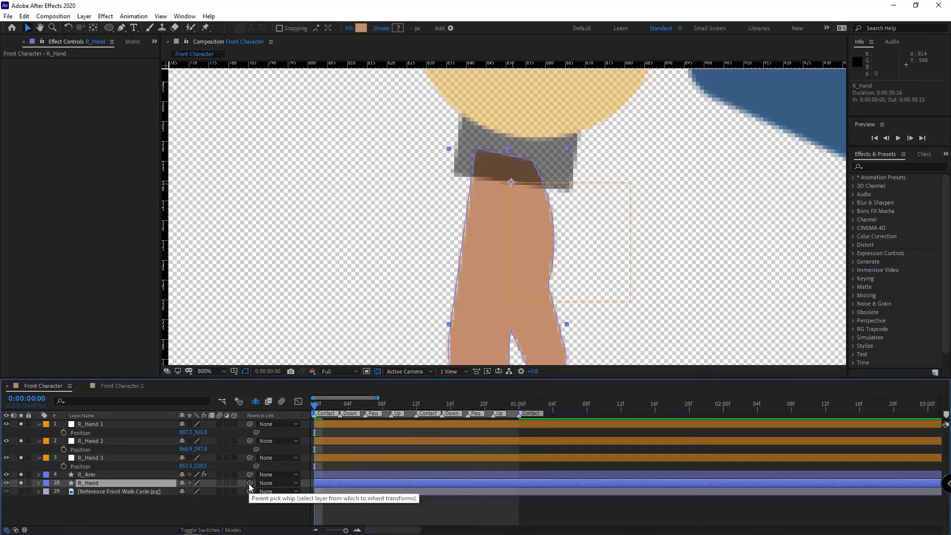
{"action": "left_click_drag", "start_coordinate": [249, 484], "coordinate": [91, 459]}
{"action": "left_click", "coordinate": [92, 459]}
{"action": "scroll", "coordinate": [476, 277], "scroll_direction": "down", "scroll_amount": 2}
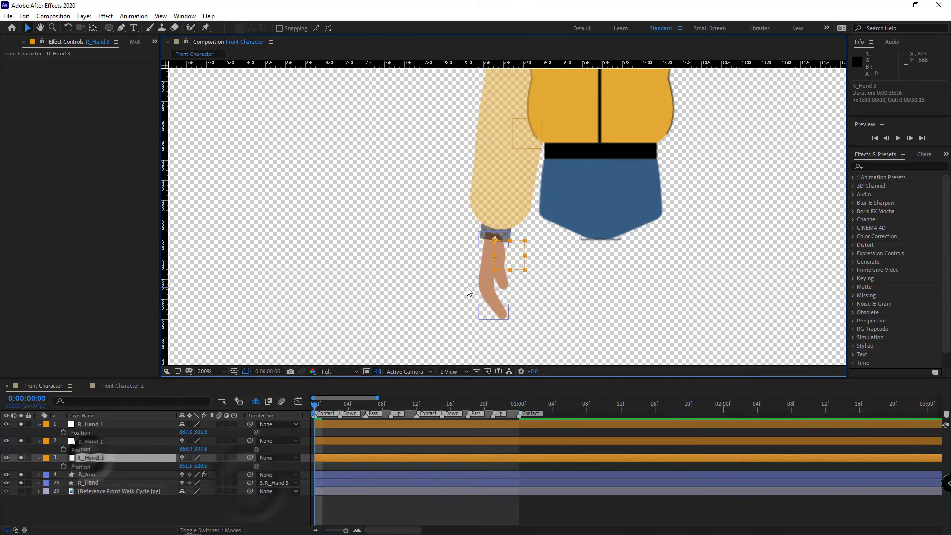
{"action": "key", "text": "comma"}
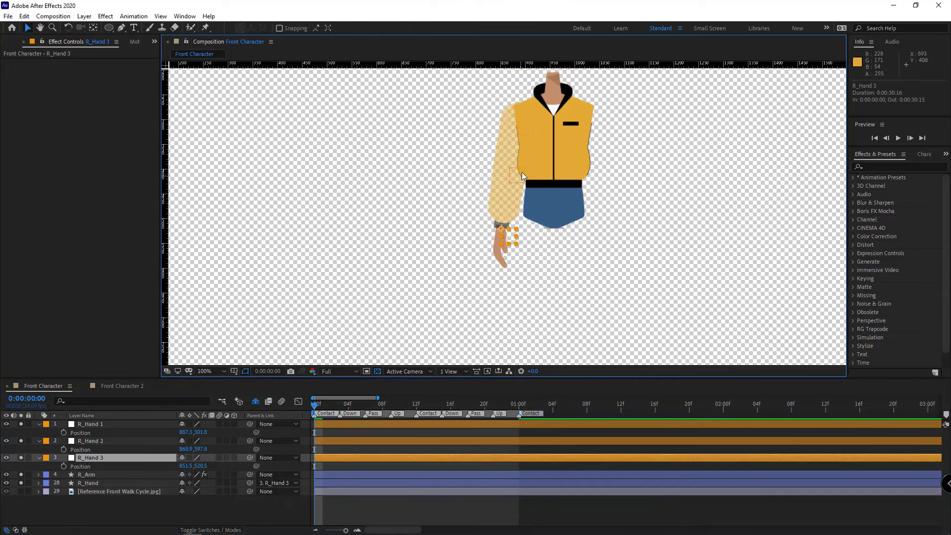
Step: Parent the R_Hand 3 null to R_Hand 2, and R_Hand 2 to R_Hand 1
{"action": "left_click_drag", "start_coordinate": [249, 457], "coordinate": [126, 441]}
{"action": "left_click", "coordinate": [126, 441]}
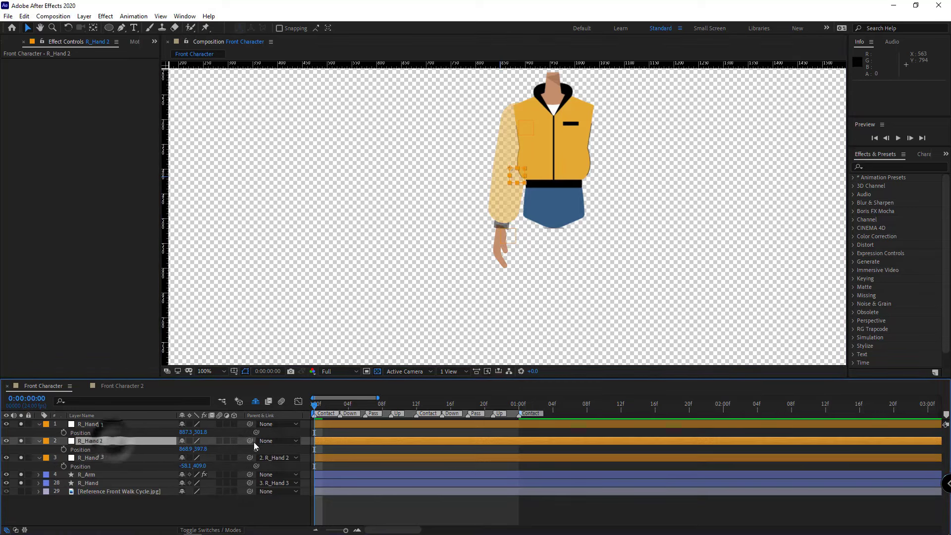
{"action": "left_click_drag", "start_coordinate": [250, 441], "coordinate": [96, 423]}
{"action": "left_click", "coordinate": [96, 423]}
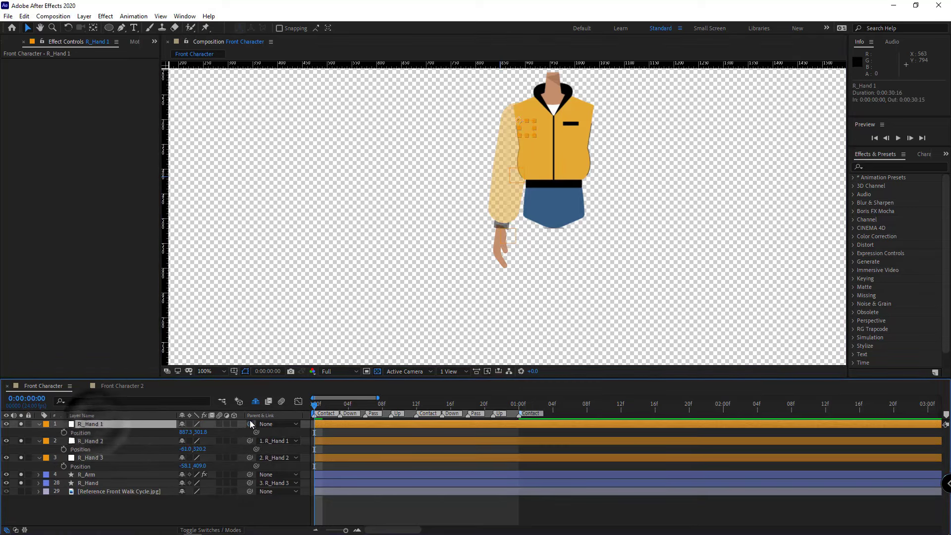
Step: Take the Body layer out of the shy layers and parent the R_Hand 1 null to it
{"action": "mouse_move", "coordinate": [249, 424]}
{"action": "left_mouse_down"}
{"action": "mouse_move", "coordinate": [117, 468]}
{"action": "mouse_move", "coordinate": [95, 485]}
{"action": "mouse_move", "coordinate": [262, 429]}
{"action": "left_mouse_up"}
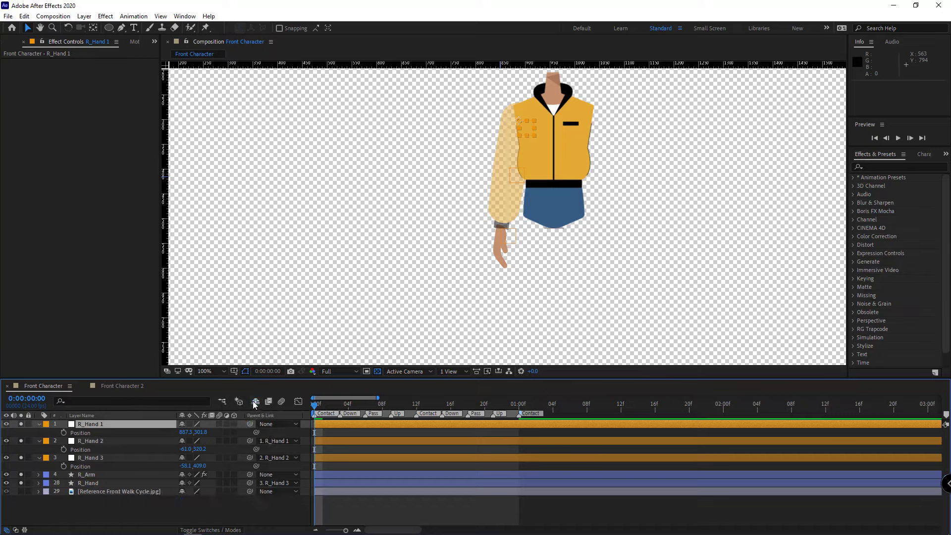
{"action": "left_click", "coordinate": [256, 402]}
{"action": "scroll", "coordinate": [105, 470], "scroll_direction": "down", "scroll_amount": 2}
{"action": "scroll", "coordinate": [105, 468], "scroll_direction": "up", "scroll_amount": 1}
{"action": "left_click", "coordinate": [99, 457]}
{"action": "left_click", "coordinate": [182, 458]}
{"action": "left_click", "coordinate": [256, 401]}
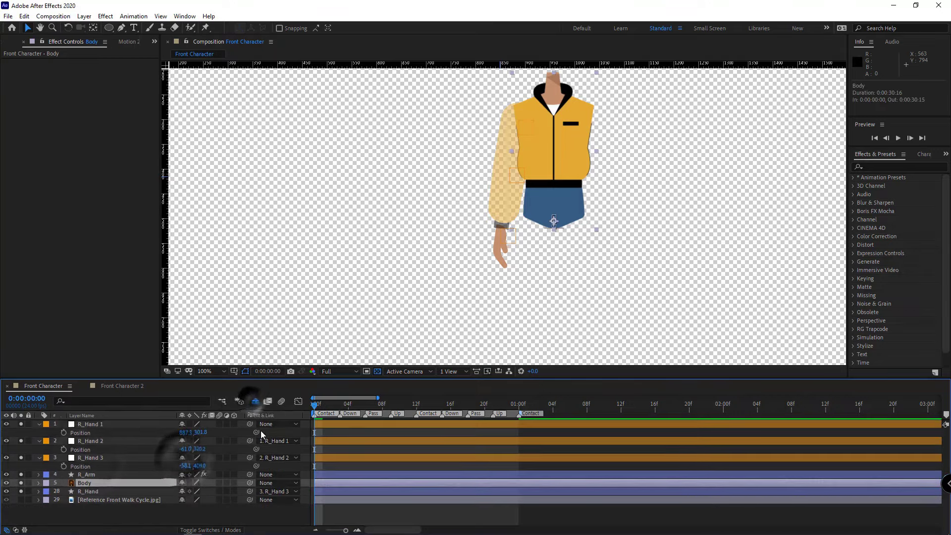
{"action": "left_click_drag", "start_coordinate": [250, 424], "coordinate": [99, 483]}
{"action": "scroll", "coordinate": [528, 151], "scroll_direction": "up", "scroll_amount": 2}
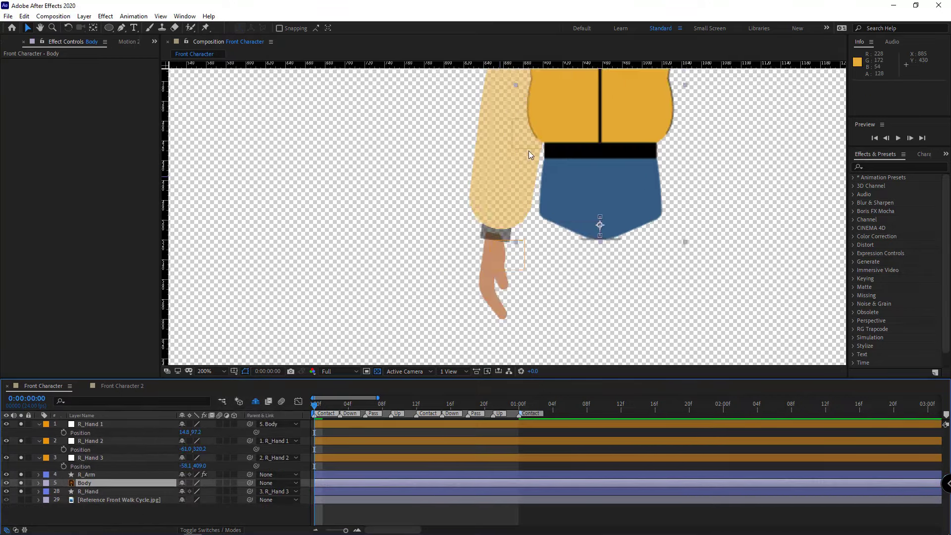
Step: Nudge the R_Hand 1 null down to a Y position of 101.7 to lower the shoulder
{"action": "left_click", "coordinate": [106, 425]}
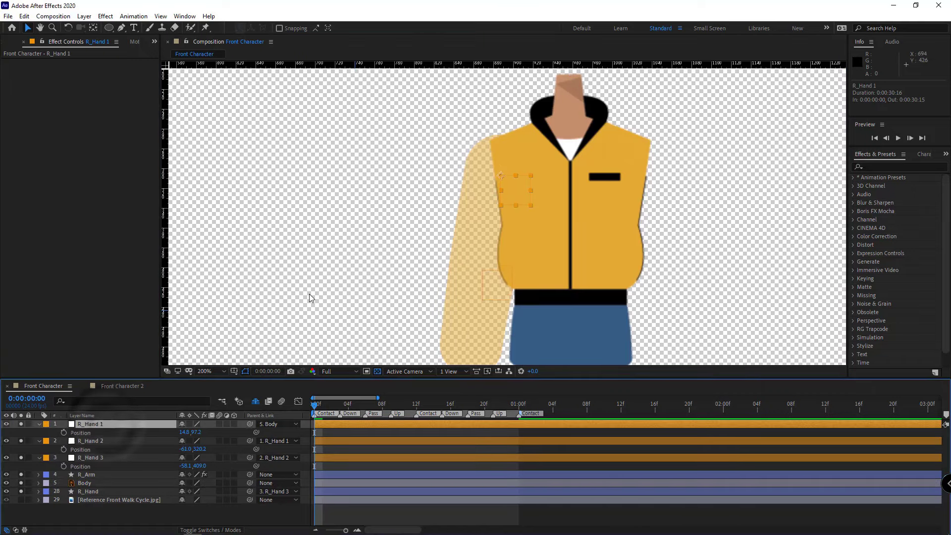
{"action": "key", "text": "shift+Down"}
{"action": "key", "text": "Up"}
Step: Set the R_Arm layer's opacity to 100% and play back the animation to check the arm
{"action": "left_click", "coordinate": [105, 474]}
{"action": "key", "text": "t"}
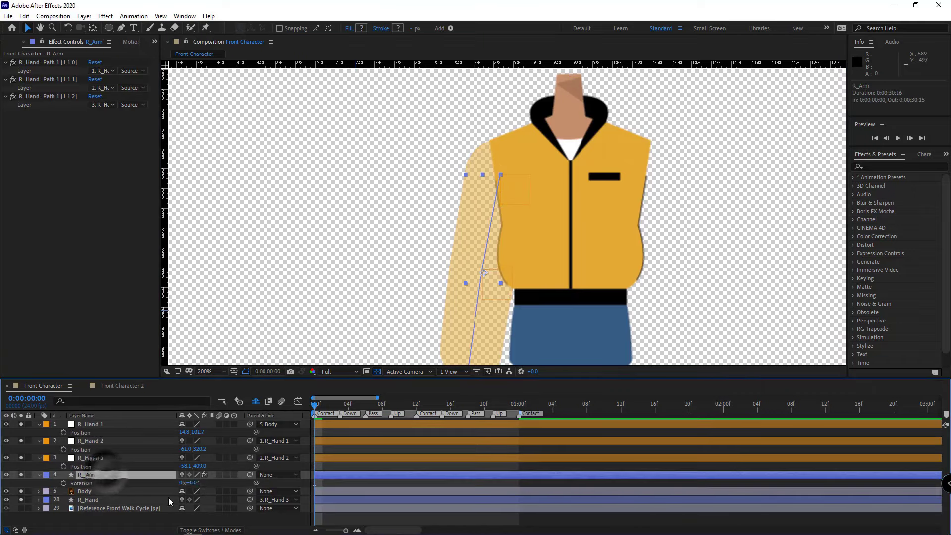
{"action": "left_click_drag", "start_coordinate": [182, 485], "coordinate": [207, 485]}
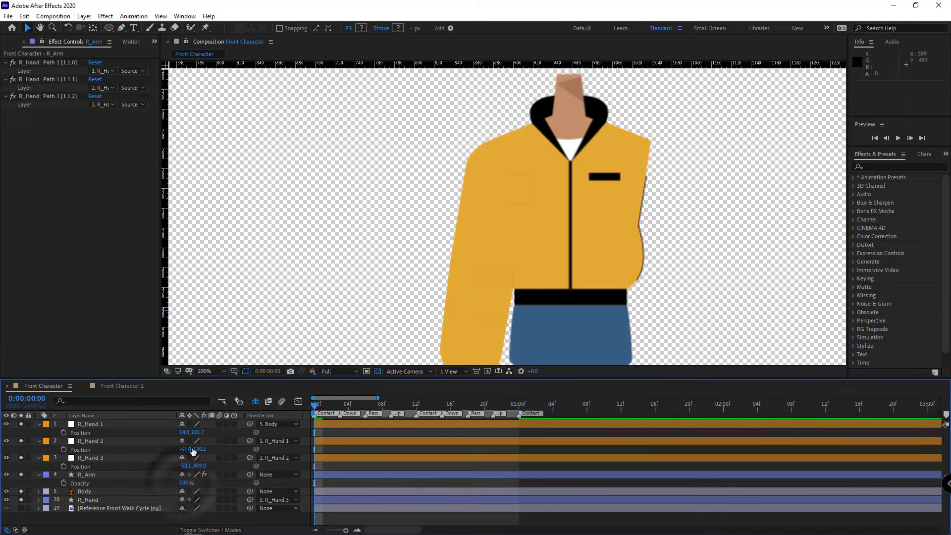
{"action": "scroll", "coordinate": [475, 297], "scroll_direction": "down", "scroll_amount": 4}
{"action": "key", "text": "space"}
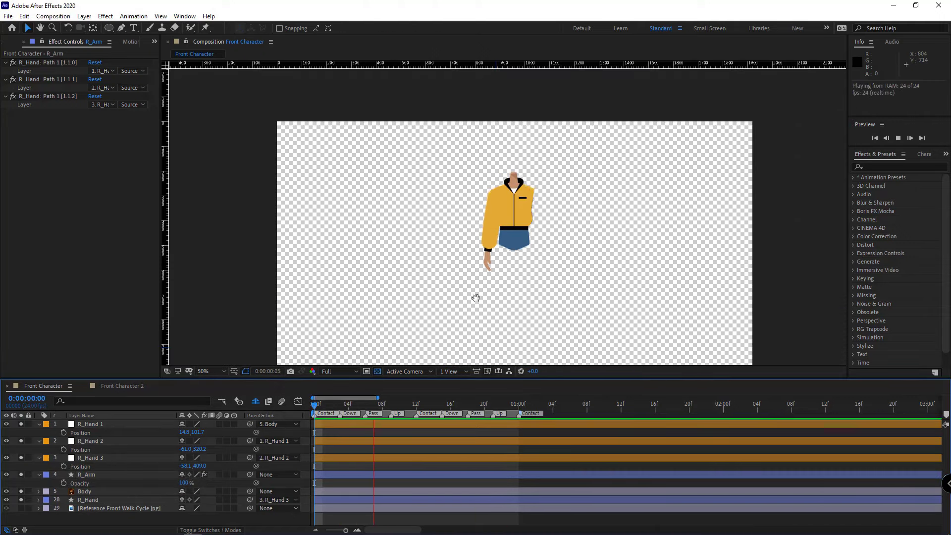
{"action": "key", "text": "space"}
{"action": "scroll", "coordinate": [489, 259], "scroll_direction": "up", "scroll_amount": 1}
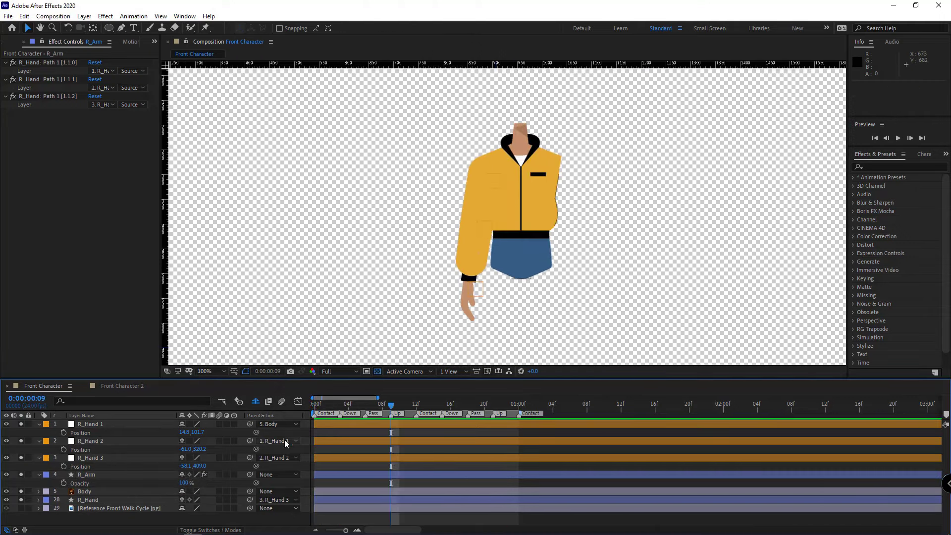
Step: Solo the Reference Front Walk Cycle.jpg layer and shift it about 105 px to the left
{"action": "left_click", "coordinate": [22, 509]}
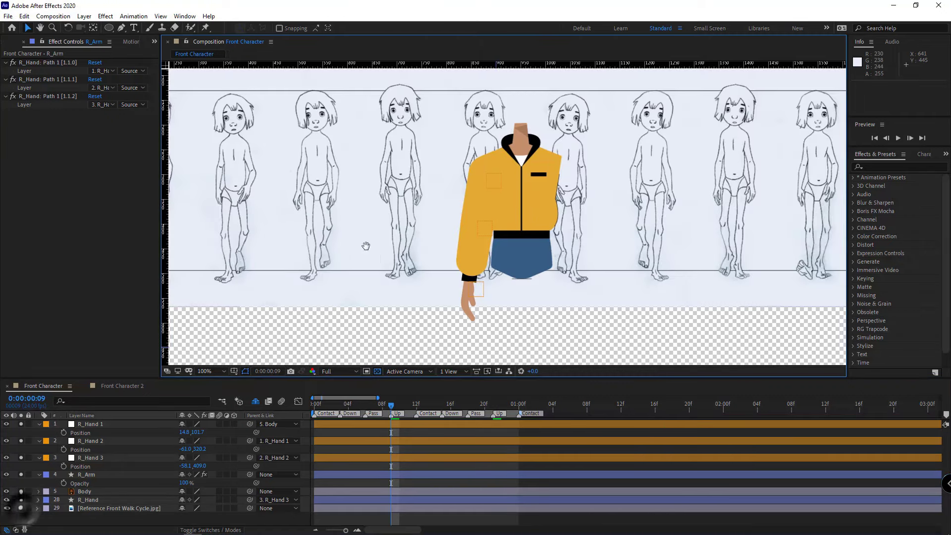
{"action": "left_click_drag", "start_coordinate": [365, 247], "coordinate": [475, 288]}
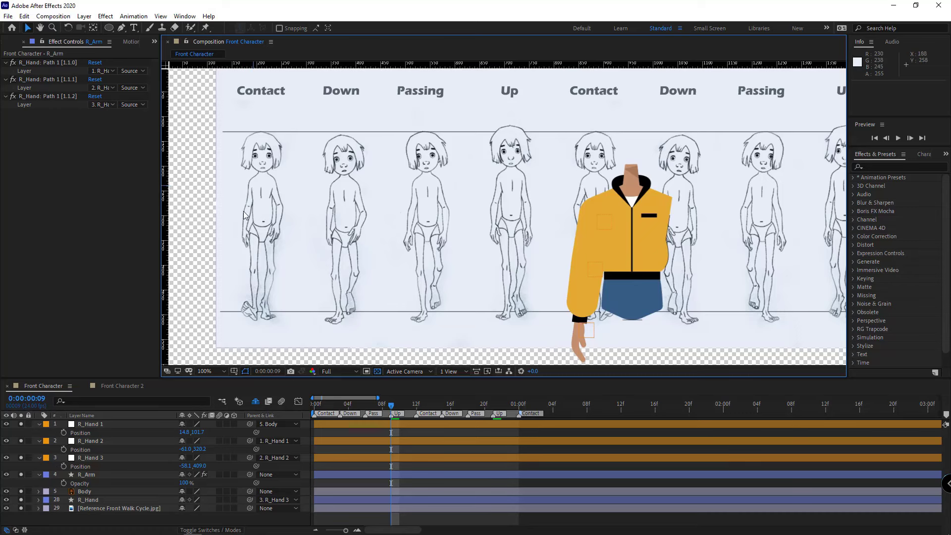
{"action": "left_click_drag", "start_coordinate": [591, 187], "coordinate": [539, 189]}
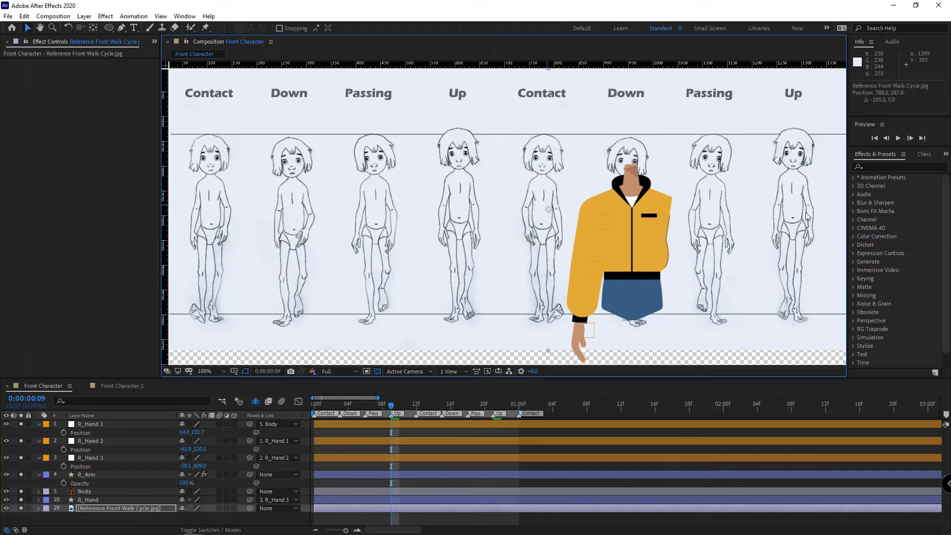
Step: Start Position and Scale keyframes on the R_Hand 1 null and place them at frame 0
{"action": "left_click", "coordinate": [89, 425]}
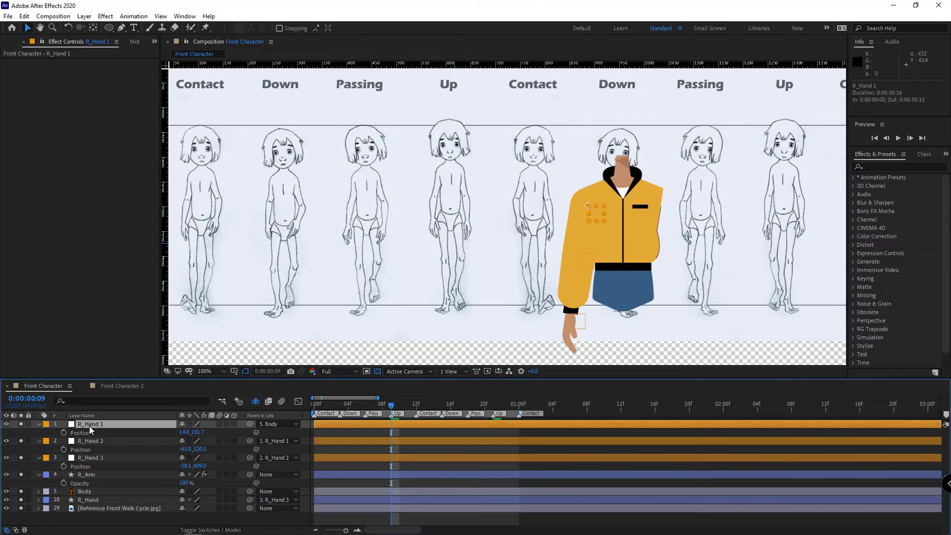
{"action": "key", "text": "shift+s"}
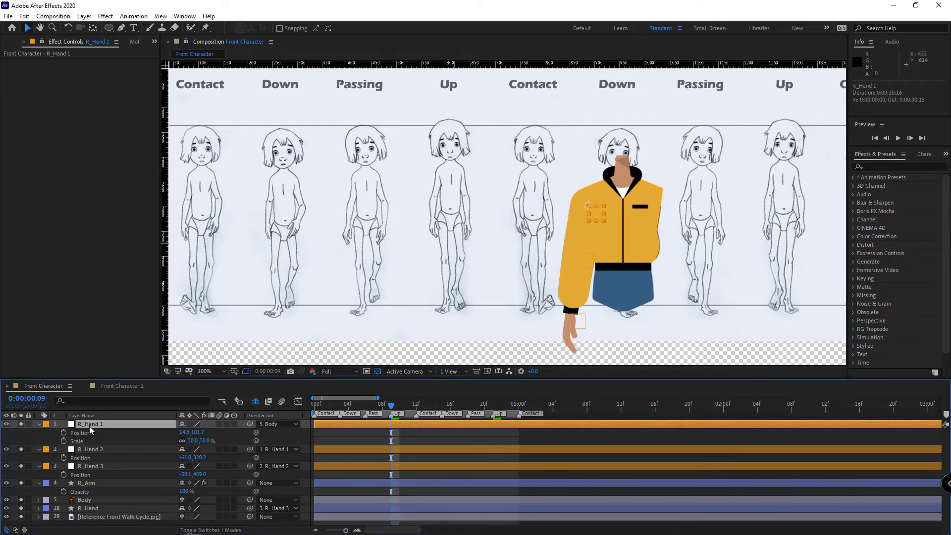
{"action": "left_click", "coordinate": [64, 433]}
{"action": "left_click", "coordinate": [64, 441]}
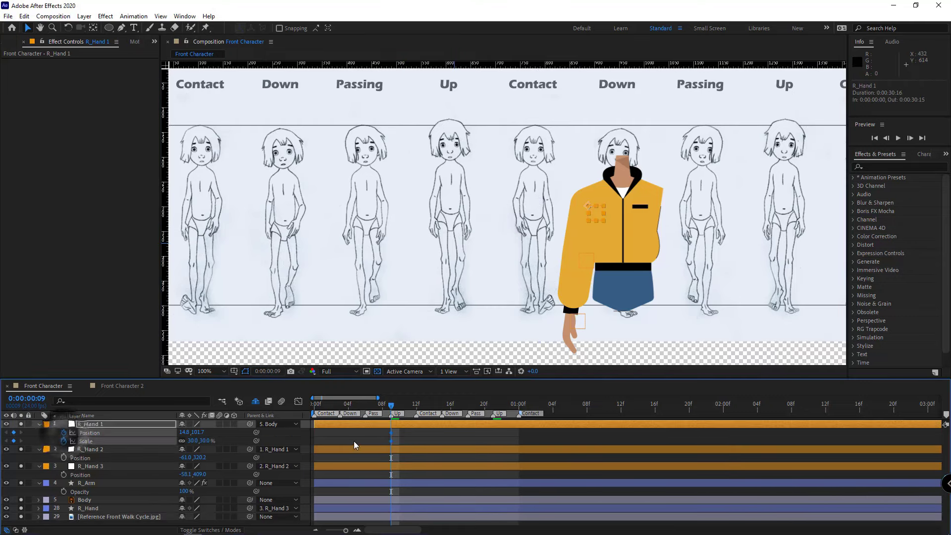
{"action": "left_click_drag", "start_coordinate": [355, 406], "coordinate": [314, 406]}
{"action": "left_click", "coordinate": [330, 441]}
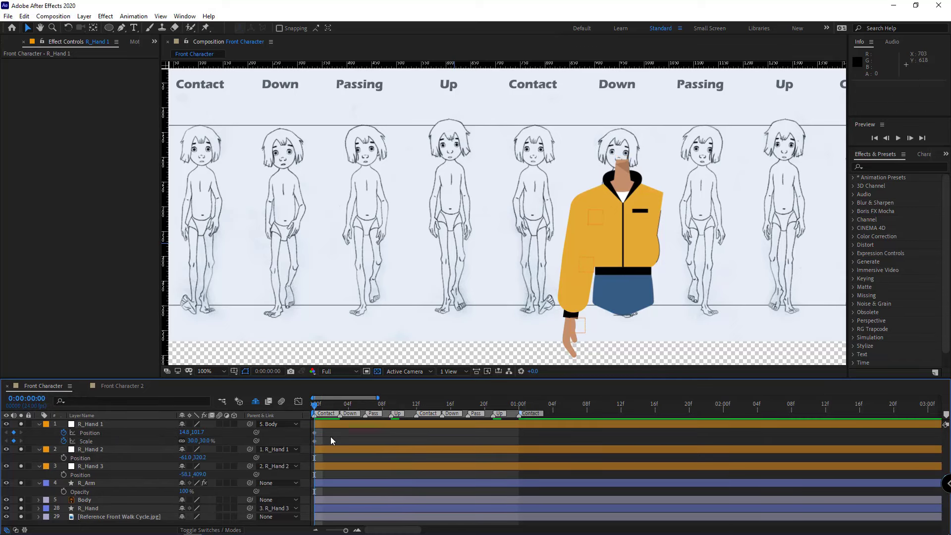
Step: Add Position and Scale keyframes to the R_Hand 1 null at 0:00:00:12, the second Contact pose
{"action": "left_click", "coordinate": [415, 405]}
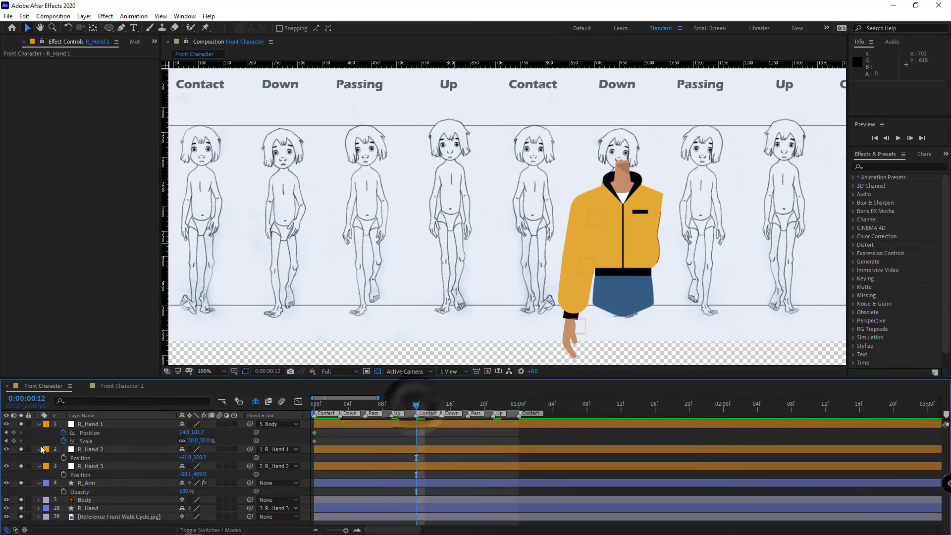
{"action": "left_click", "coordinate": [14, 433]}
{"action": "left_click", "coordinate": [13, 441]}
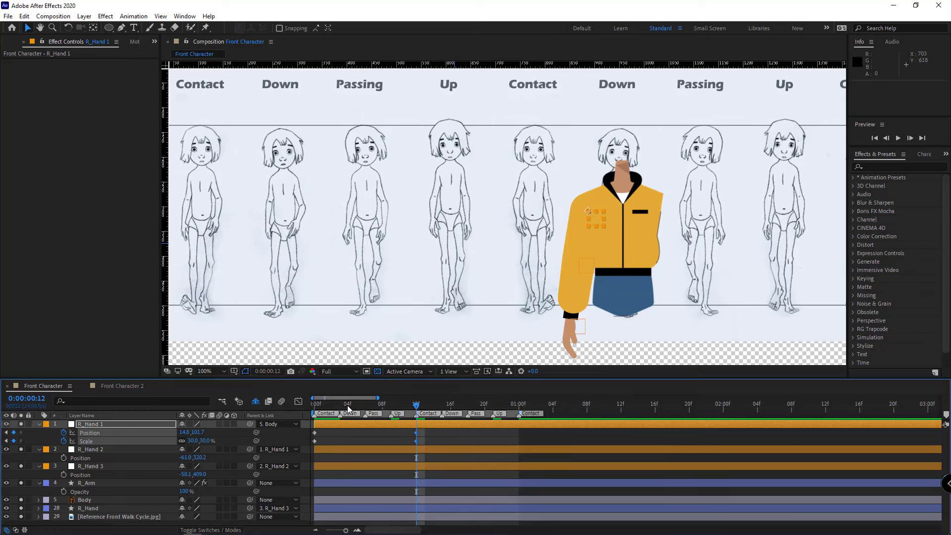
Step: At frame 0, unlink the R_Hand 1 null's Scale and set its vertical scale to 25%
{"action": "left_click_drag", "start_coordinate": [348, 406], "coordinate": [314, 405]}
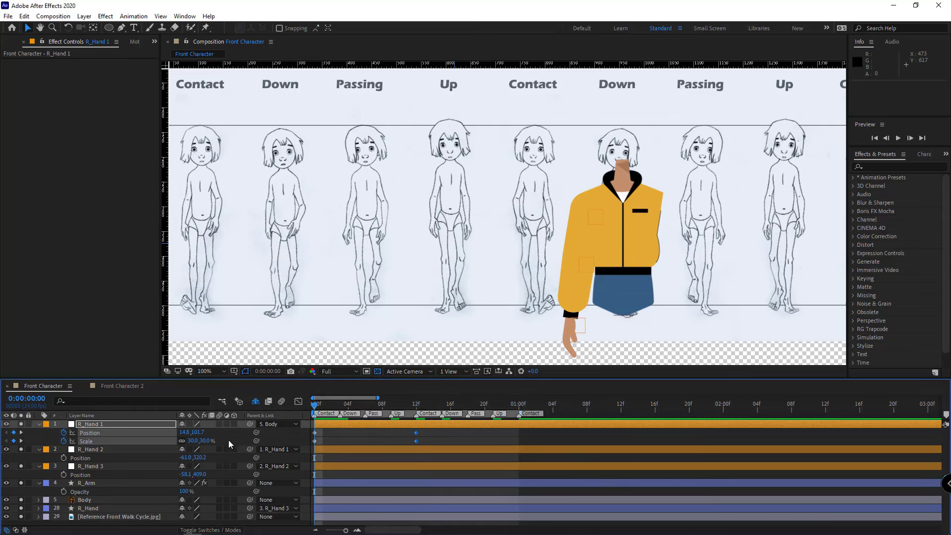
{"action": "left_click", "coordinate": [229, 441]}
{"action": "left_click", "coordinate": [182, 441]}
{"action": "left_click_drag", "start_coordinate": [204, 441], "coordinate": [190, 444]}
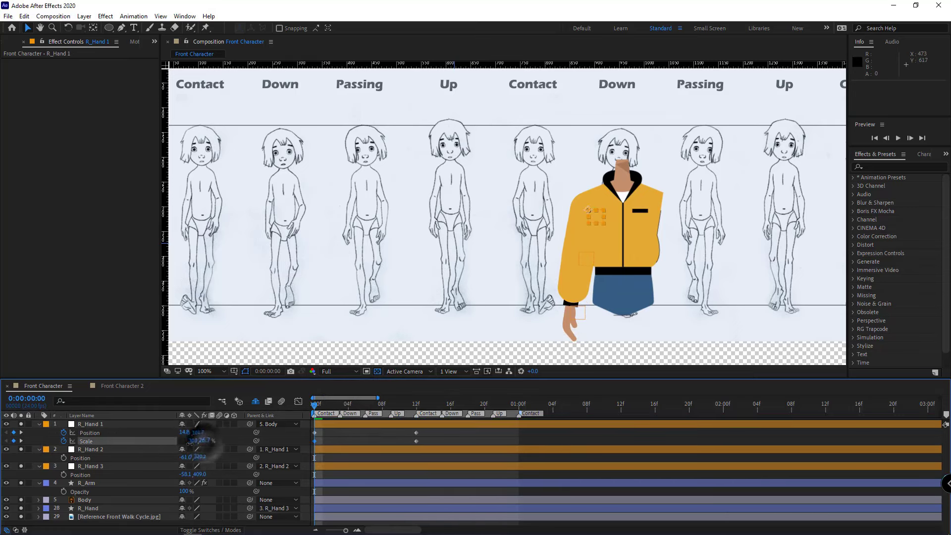
{"action": "left_click", "coordinate": [206, 442]}
{"action": "type", "text": "2"}
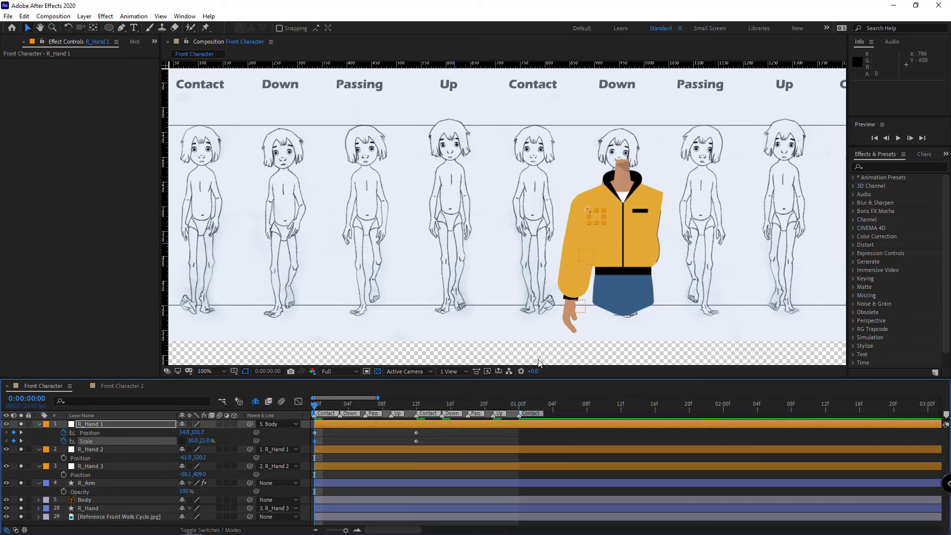
Step: Move the R_Arm layer's End and End Width keyframes from frame 0 to 0:00:00:12, then try a narrower End Width and undo it
{"action": "left_click", "coordinate": [39, 483]}
{"action": "left_click", "coordinate": [94, 483]}
{"action": "key", "text": "u"}
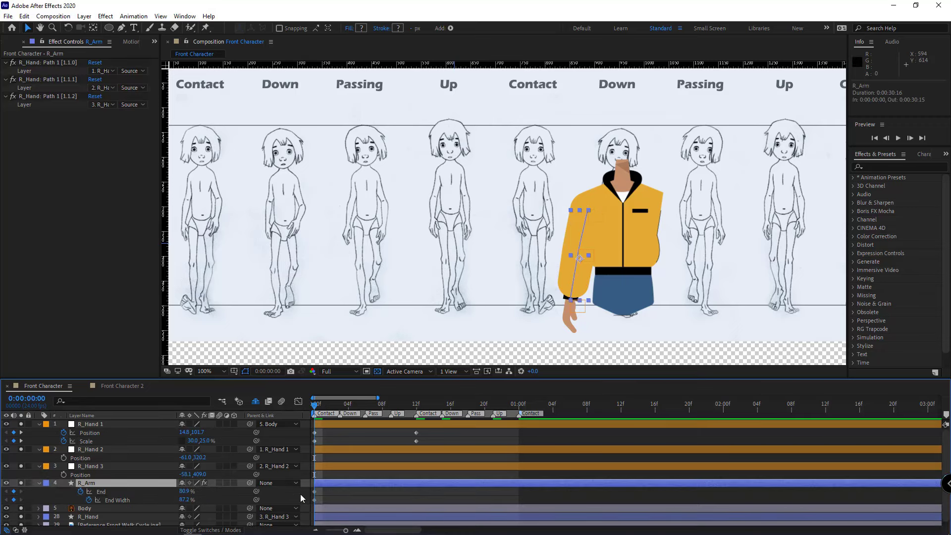
{"action": "left_click_drag", "start_coordinate": [324, 489], "coordinate": [417, 504]}
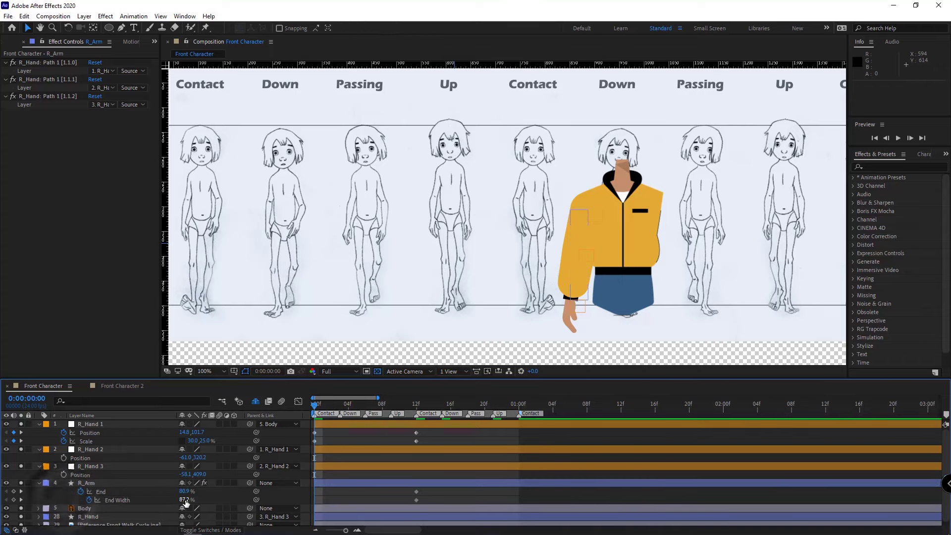
{"action": "left_click_drag", "start_coordinate": [184, 500], "coordinate": [178, 499]}
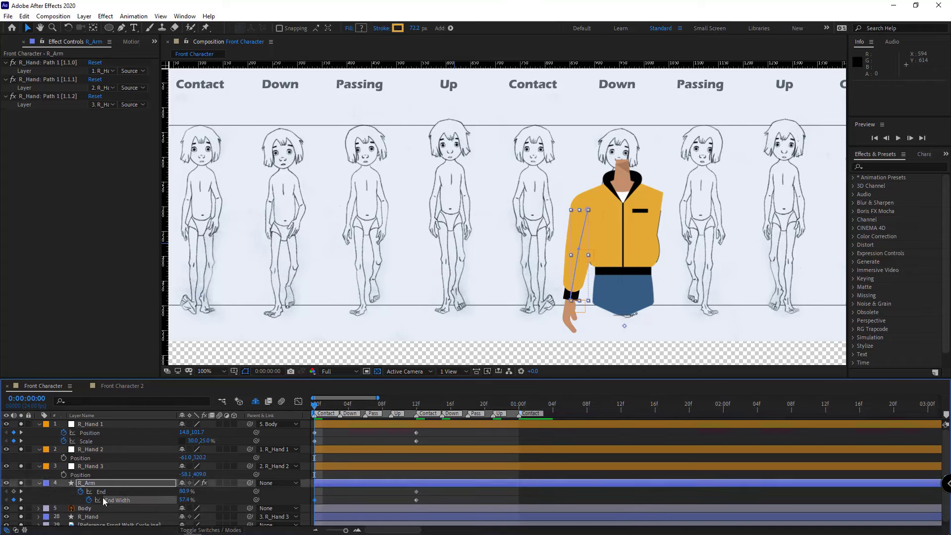
{"action": "key", "text": "ctrl+z"}
Step: In R_Arm's Black shape group, set the stroke's taper End Width to 90%
{"action": "left_click", "coordinate": [39, 483]}
{"action": "left_click", "coordinate": [38, 483]}
{"action": "scroll", "coordinate": [107, 471], "scroll_direction": "down", "scroll_amount": 5}
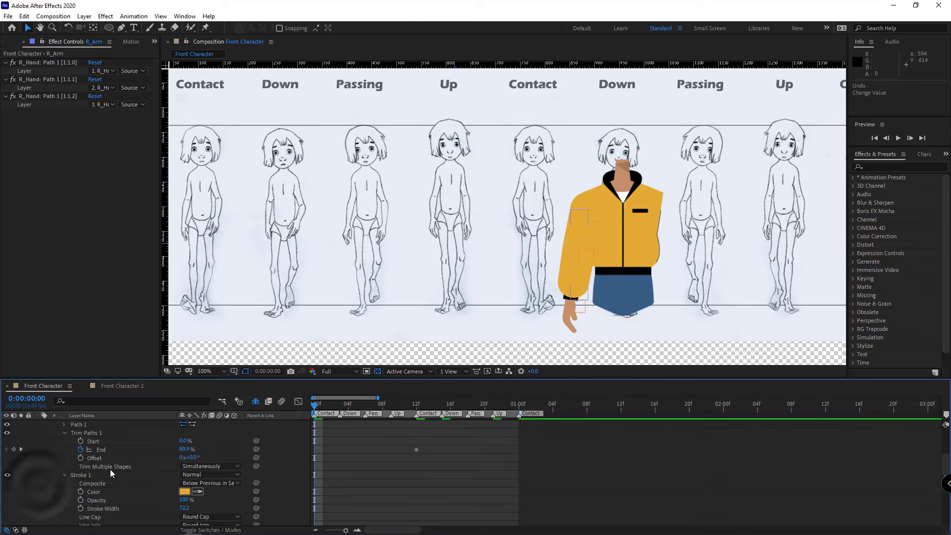
{"action": "left_click", "coordinate": [55, 479]}
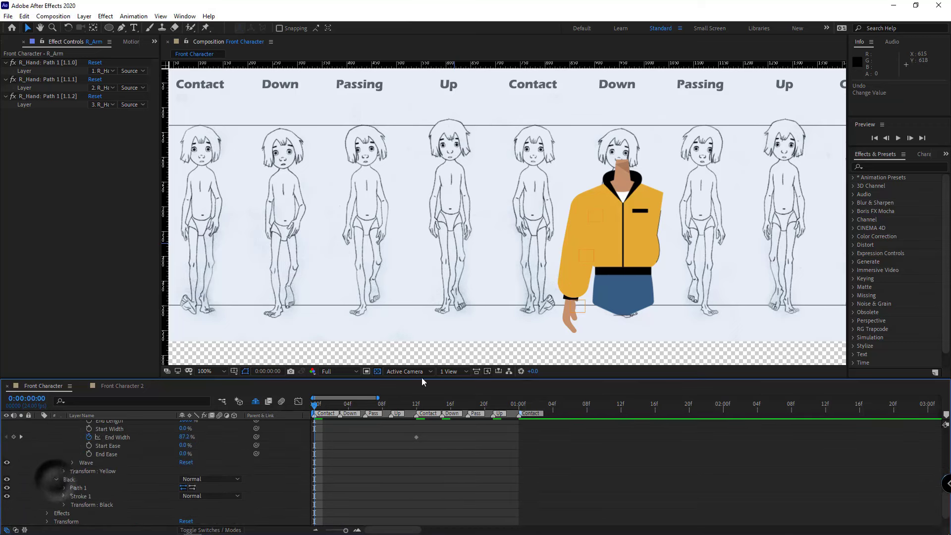
{"action": "scroll", "coordinate": [67, 475], "scroll_direction": "down", "scroll_amount": 2}
{"action": "left_click", "coordinate": [65, 472]}
{"action": "scroll", "coordinate": [96, 507], "scroll_direction": "down", "scroll_amount": 2}
{"action": "scroll", "coordinate": [92, 477], "scroll_direction": "down", "scroll_amount": 2}
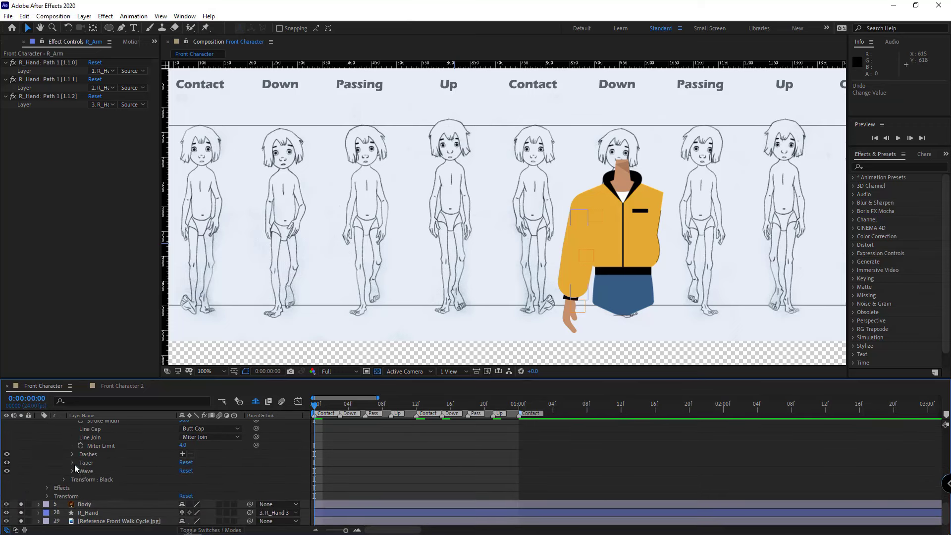
{"action": "left_click", "coordinate": [72, 463]}
{"action": "left_click", "coordinate": [109, 488]}
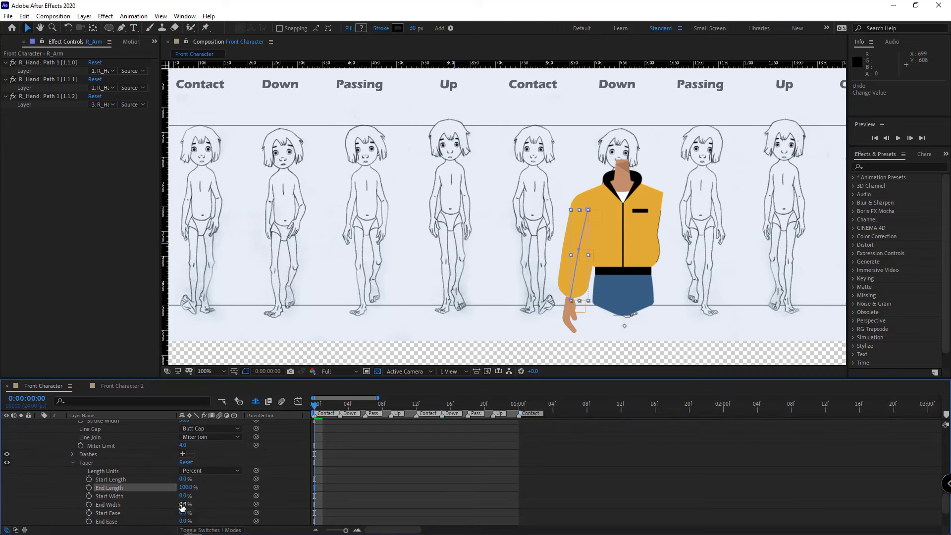
{"action": "left_click", "coordinate": [186, 504]}
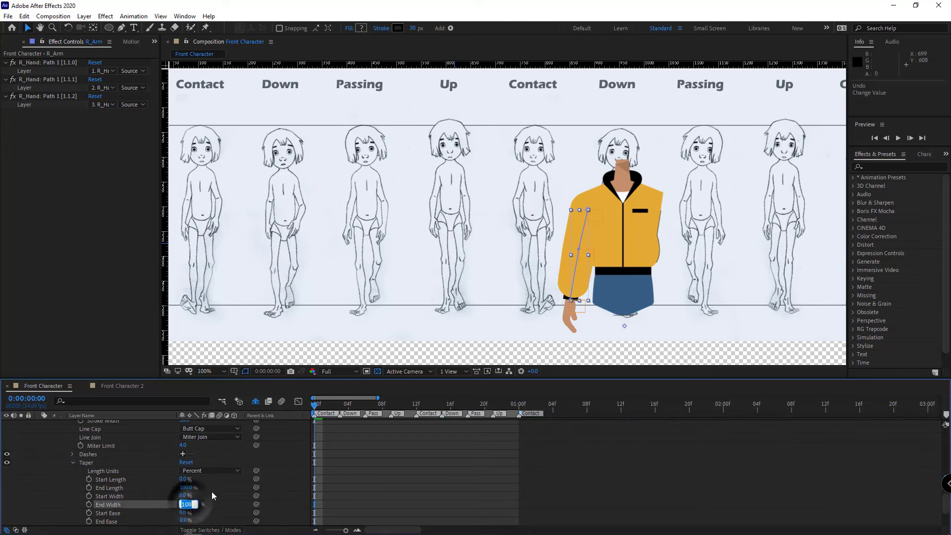
{"action": "type", "text": "90"}
{"action": "key", "text": "Return"}
Step: Set the taper End Width of R_Arm's Yellow stroke to 90%
{"action": "scroll", "coordinate": [212, 495], "scroll_direction": "up", "scroll_amount": 6}
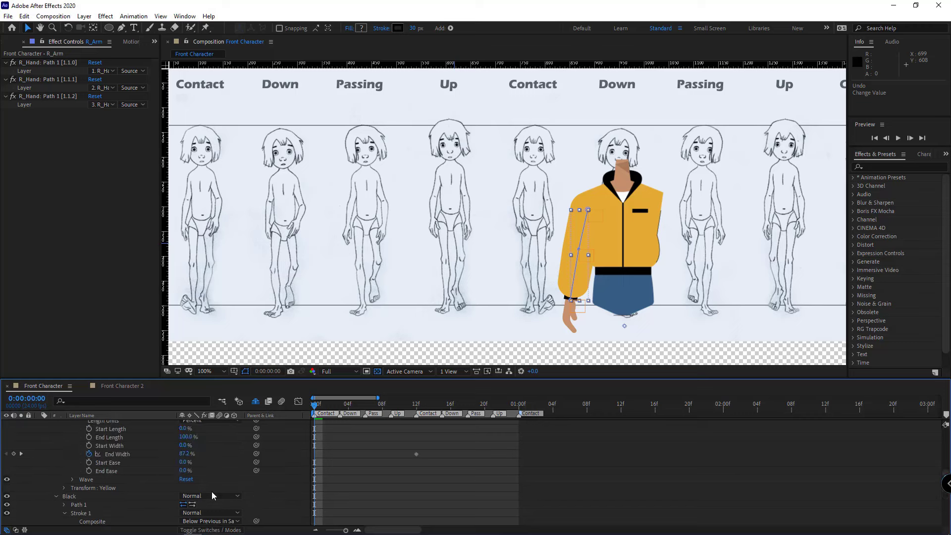
{"action": "left_click", "coordinate": [182, 480]}
{"action": "type", "text": "90"}
{"action": "key", "text": "Return"}
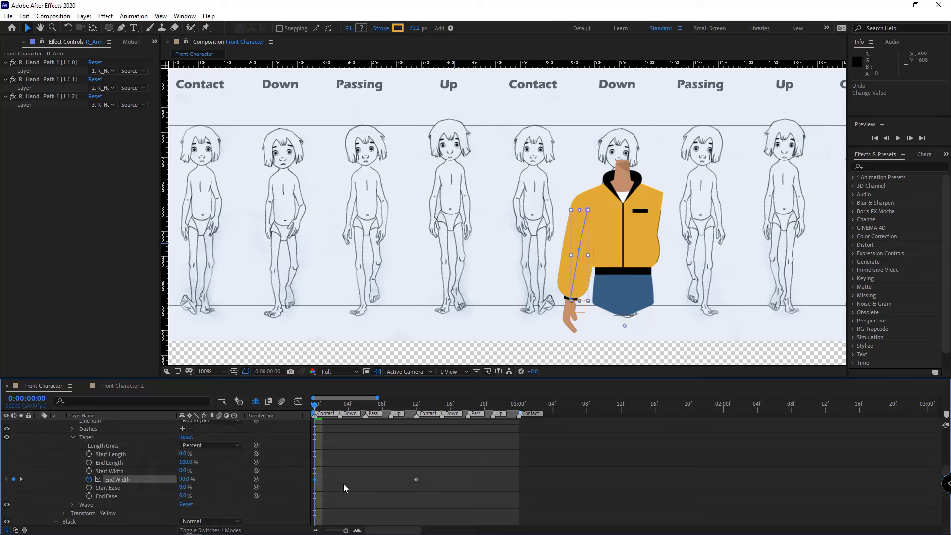
Step: Link the Black stroke's taper End Width to the Yellow stroke's End Width in R_Arm
{"action": "scroll", "coordinate": [214, 475], "scroll_direction": "down", "scroll_amount": 3}
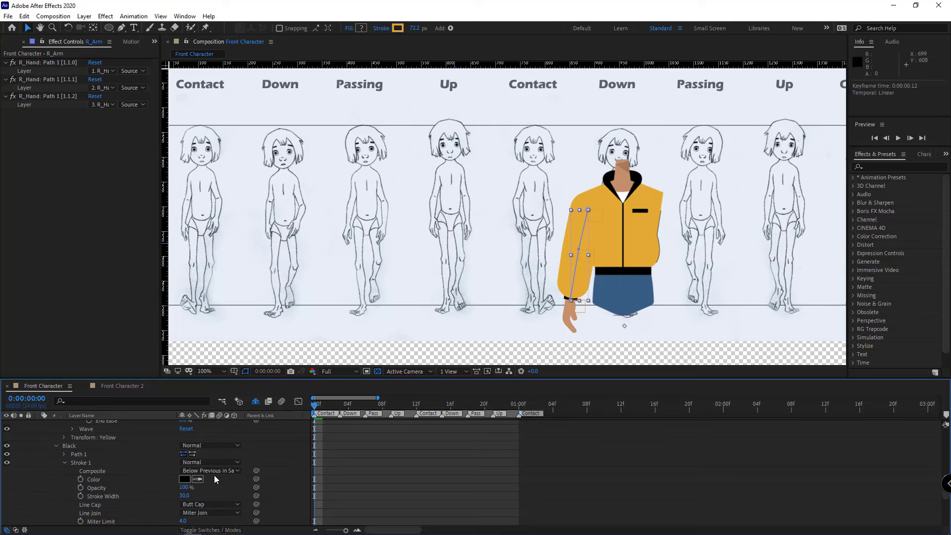
{"action": "scroll", "coordinate": [213, 475], "scroll_direction": "down", "scroll_amount": 3}
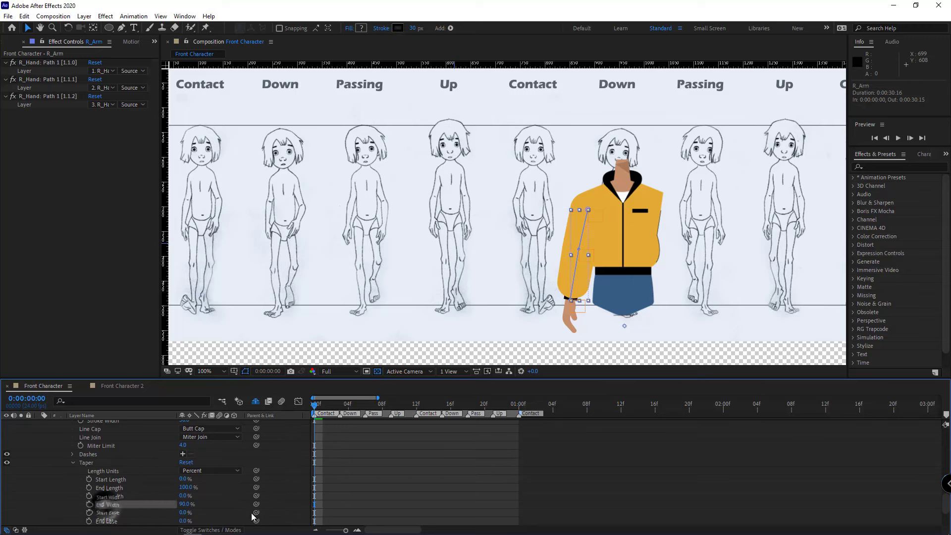
{"action": "mouse_move", "coordinate": [256, 504]}
{"action": "left_mouse_down"}
{"action": "mouse_move", "coordinate": [134, 420]}
{"action": "mouse_move", "coordinate": [120, 526]}
{"action": "mouse_move", "coordinate": [118, 489]}
{"action": "mouse_move", "coordinate": [117, 512]}
{"action": "left_mouse_up"}
{"action": "scroll", "coordinate": [150, 473], "scroll_direction": "down", "scroll_amount": 3}
Step: At frame 0, keyframe R_Arm's taper End Width at 57.8% and its trim path End at 86.2%
{"action": "key", "text": "u"}
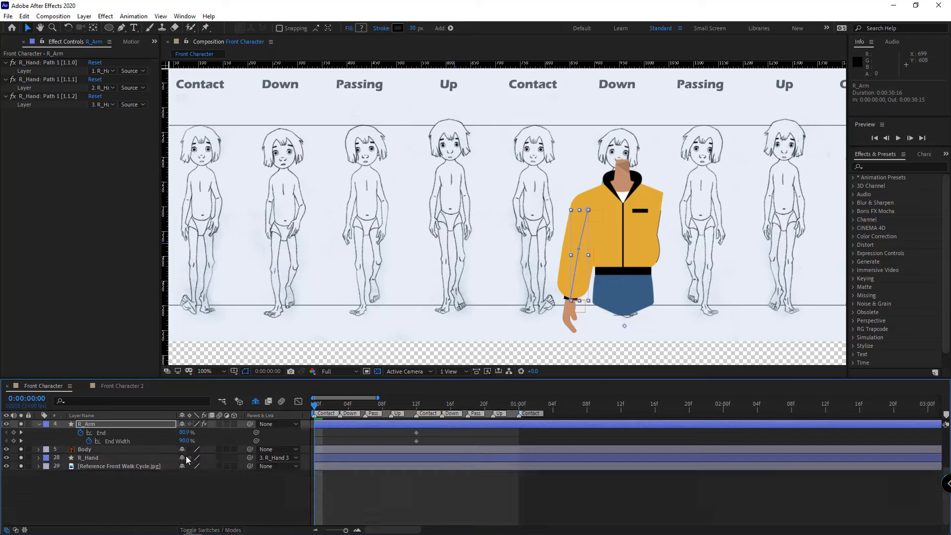
{"action": "scroll", "coordinate": [187, 460], "scroll_direction": "up", "scroll_amount": 3}
{"action": "left_click_drag", "start_coordinate": [185, 497], "coordinate": [66, 492]}
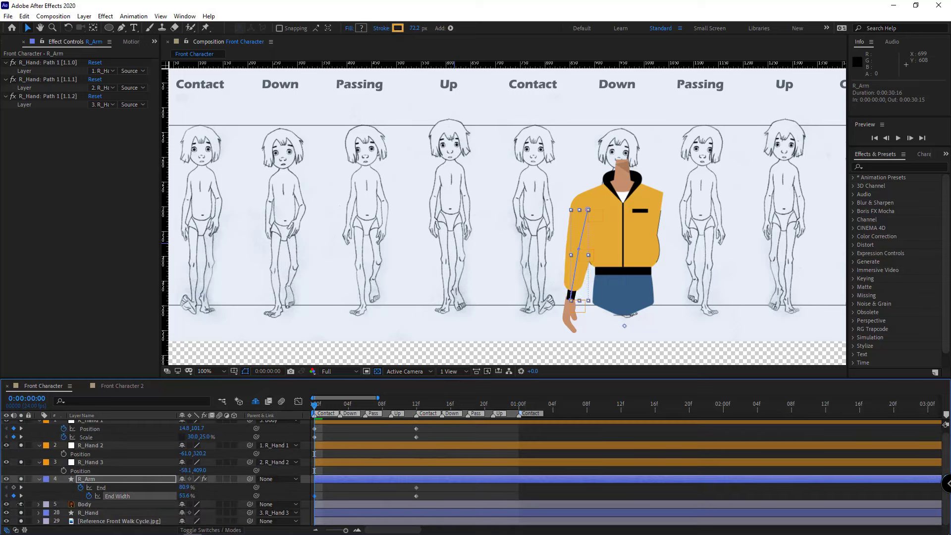
{"action": "left_click_drag", "start_coordinate": [184, 488], "coordinate": [211, 488]}
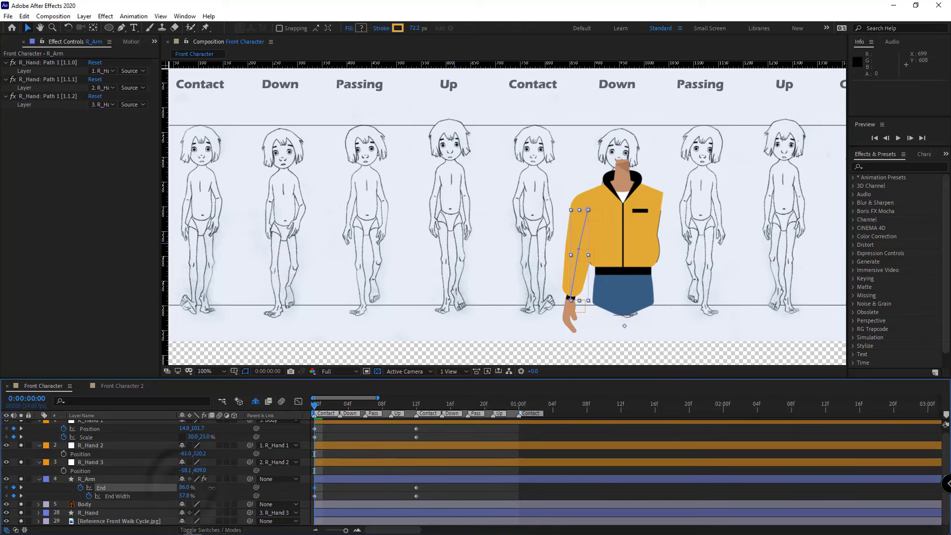
{"action": "left_click", "coordinate": [430, 492]}
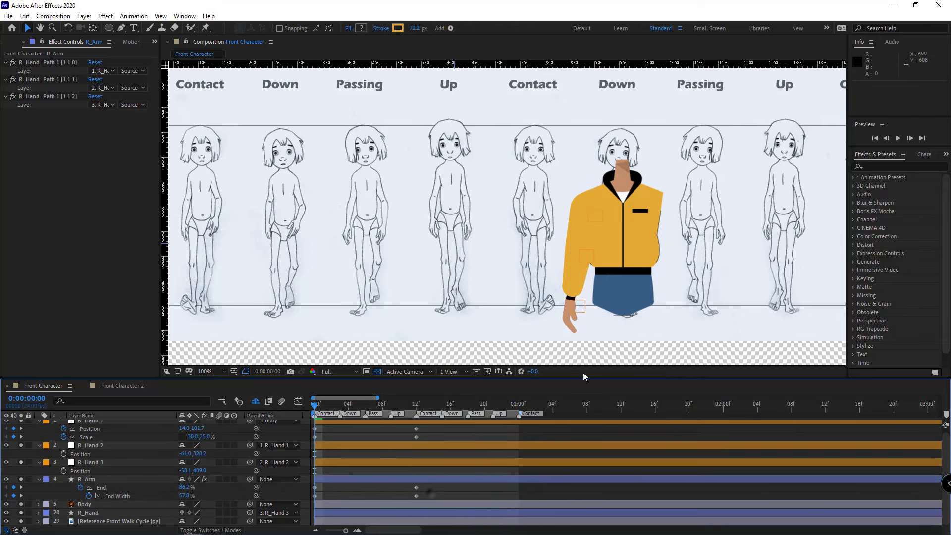
Step: Start a Scale keyframe on the R_Hand layer at frame 0 and add another at 0:00:00:12
{"action": "left_click", "coordinate": [574, 327]}
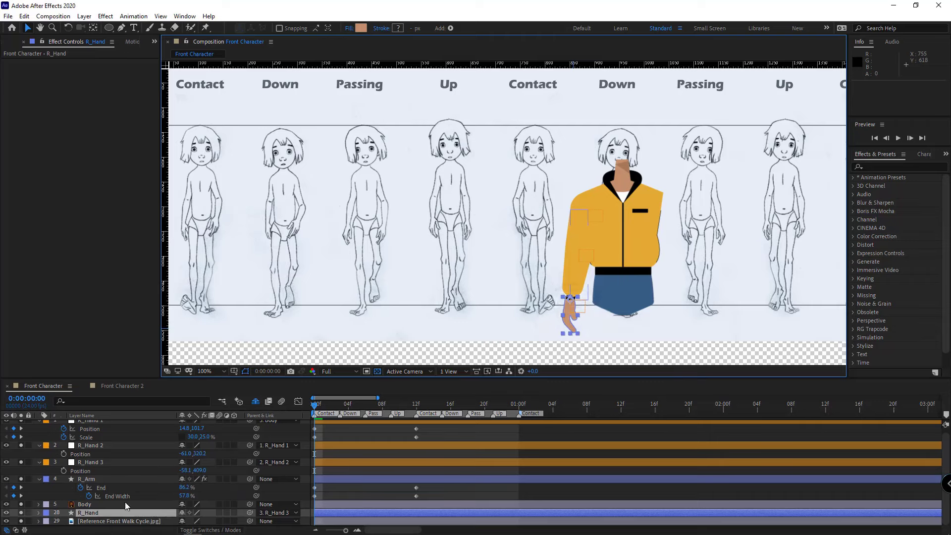
{"action": "key", "text": "alt+shift+s"}
{"action": "key", "text": "k"}
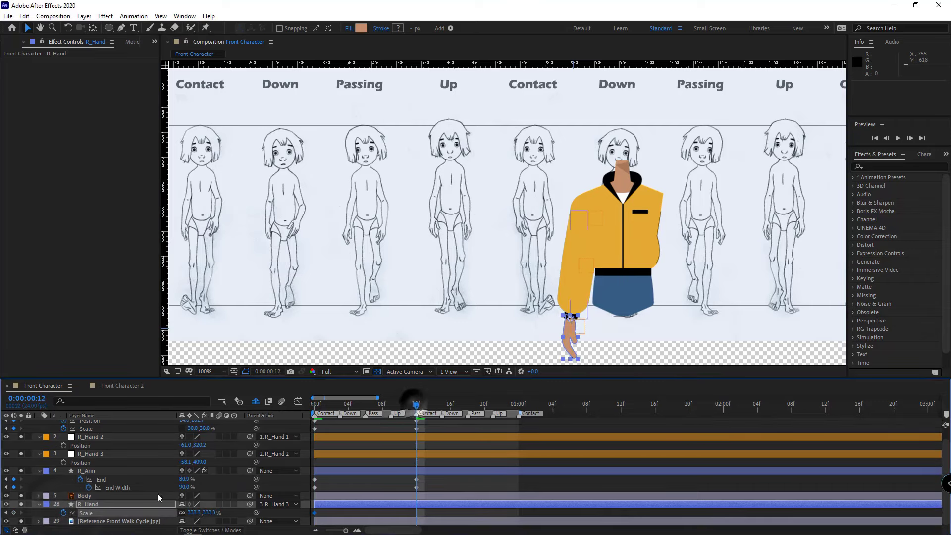
{"action": "left_click", "coordinate": [13, 513]}
Step: Set the R_Hand layer's Scale to 250% at frame 0
{"action": "left_click", "coordinate": [6, 513]}
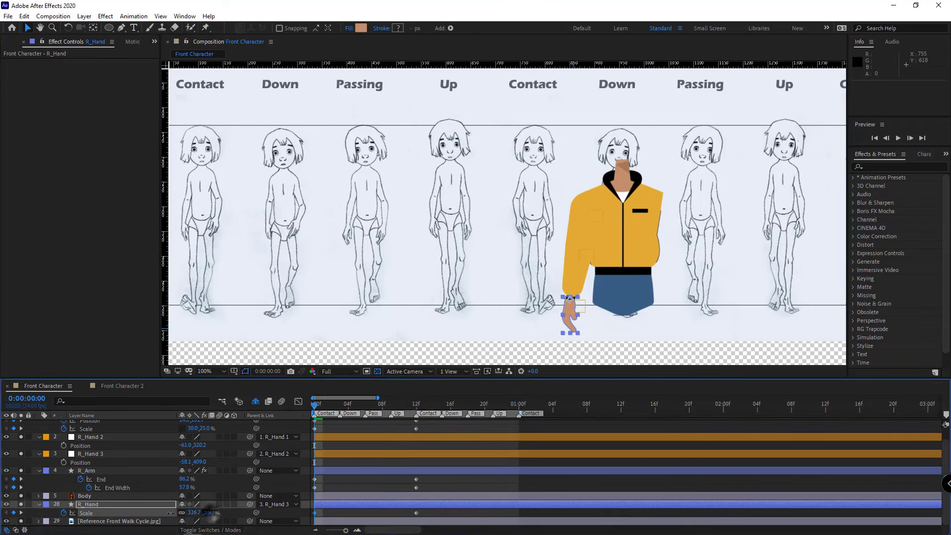
{"action": "left_click_drag", "start_coordinate": [170, 513], "coordinate": [254, 517]}
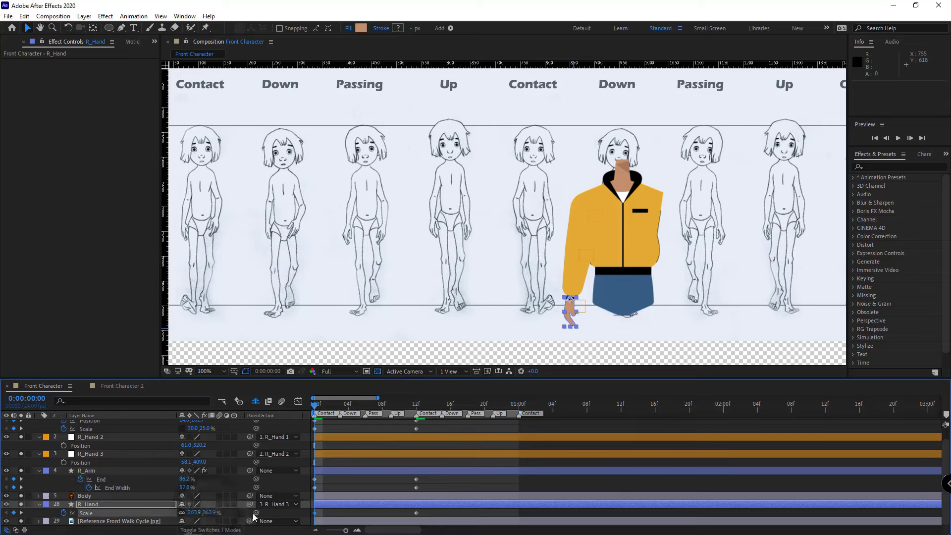
{"action": "left_click", "coordinate": [216, 512]}
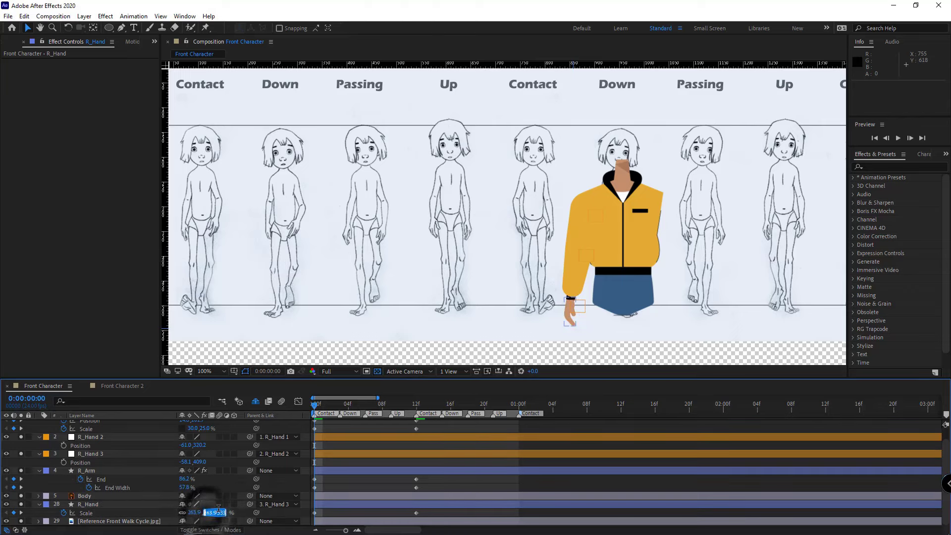
{"action": "type", "text": "250"}
{"action": "key", "text": "Return"}
{"action": "left_click", "coordinate": [527, 481]}
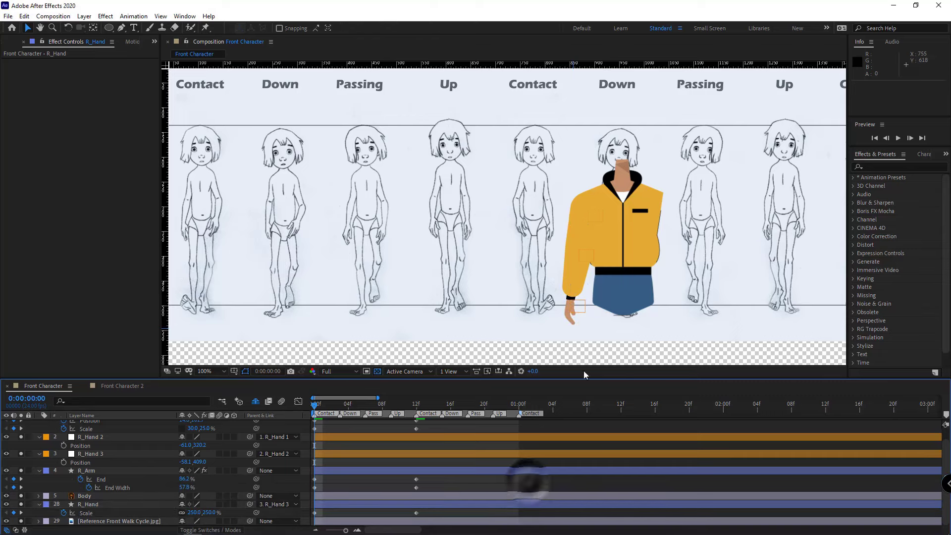
Step: Add Rotation keyframes to the R_Hand 2 null at 0:00:00:12 and frame 0
{"action": "left_click_drag", "start_coordinate": [315, 410], "coordinate": [416, 418]}
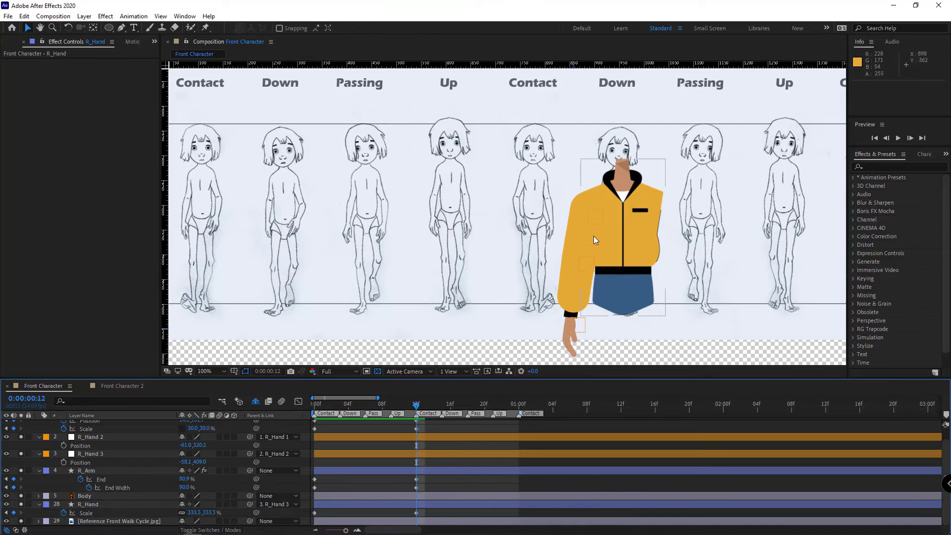
{"action": "left_click", "coordinate": [96, 438]}
{"action": "key", "text": "r"}
{"action": "left_click", "coordinate": [64, 457]}
{"action": "mouse_move", "coordinate": [316, 409]}
{"action": "left_mouse_down"}
{"action": "mouse_move", "coordinate": [356, 409]}
{"action": "mouse_move", "coordinate": [314, 411]}
{"action": "left_mouse_up"}
{"action": "left_click", "coordinate": [14, 458]}
Step: Set the R_Hand 2 null's Rotation to -10° at 0:00:00:12 and preview the arm bend
{"action": "left_click", "coordinate": [21, 457]}
{"action": "left_click_drag", "start_coordinate": [192, 458], "coordinate": [245, 435]}
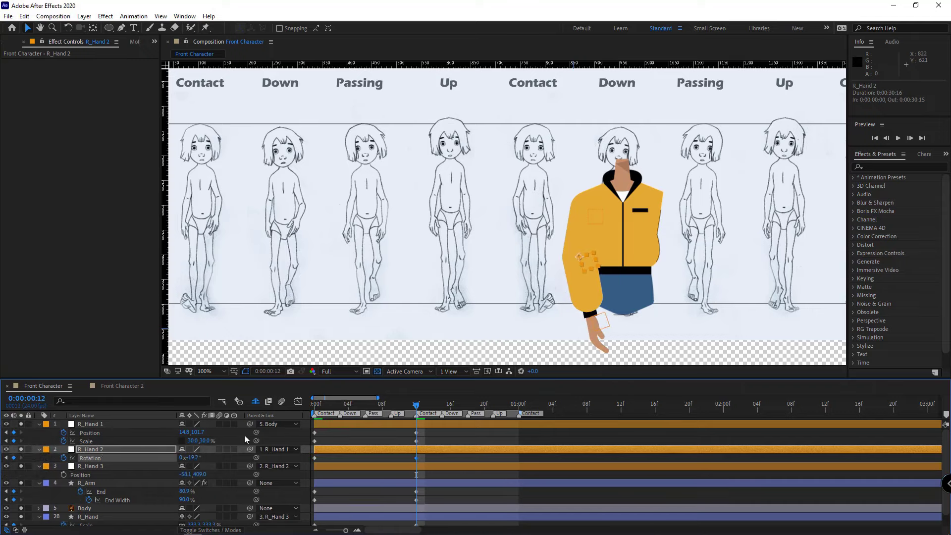
{"action": "key", "text": "space"}
{"action": "left_click", "coordinate": [418, 407]}
{"action": "left_click", "coordinate": [191, 457]}
{"action": "type", "text": "-10"}
{"action": "key", "text": "Return"}
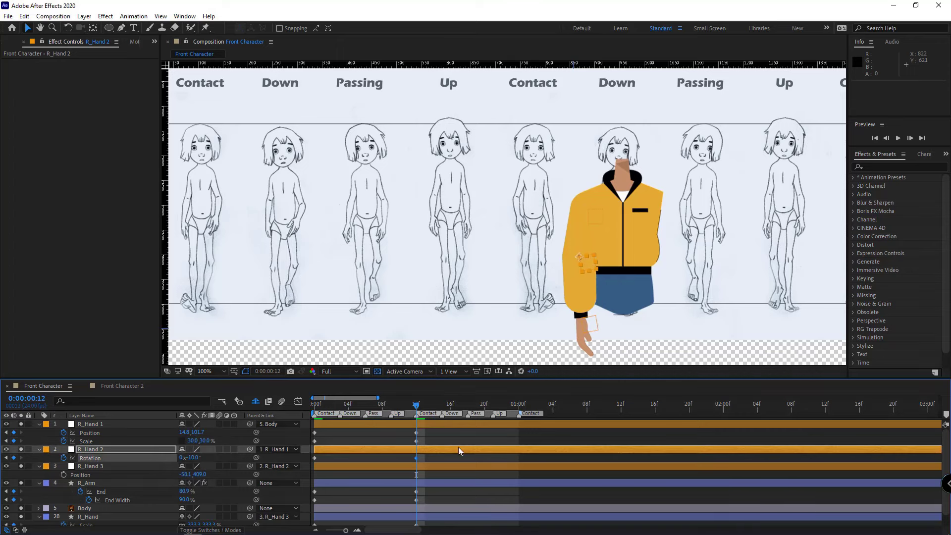
Step: Apply Easy Ease to all keyframes of R_Hand 1, R_Hand 2 and R_Arm at frames 0 and 12
{"action": "left_click_drag", "start_coordinate": [425, 419], "coordinate": [314, 501]}
{"action": "right_click", "coordinate": [314, 501]}
{"action": "mouse_move", "coordinate": [379, 494]}
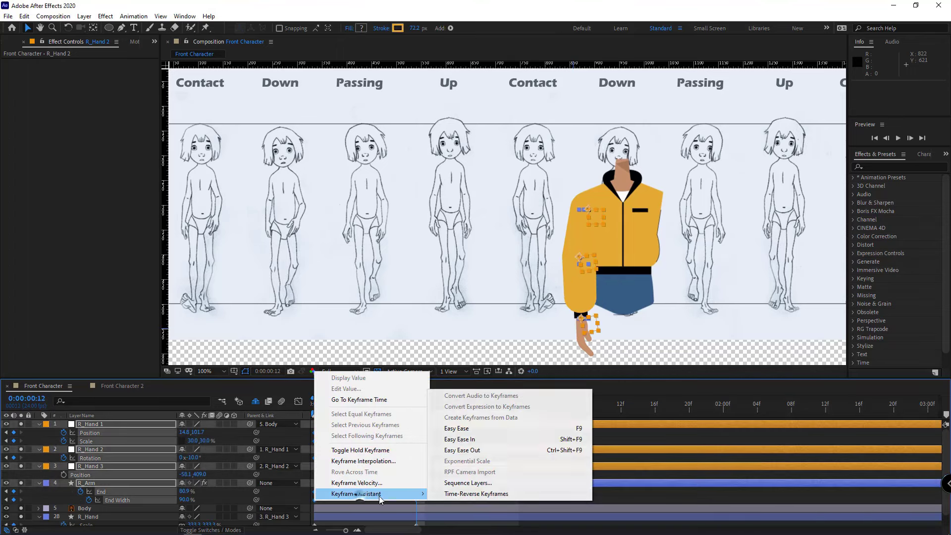
{"action": "left_click", "coordinate": [461, 430]}
Step: Paste the frame 0 arm pose at 0:00:01:00 with Duik Bassel's animation tools
{"action": "left_click", "coordinate": [518, 404]}
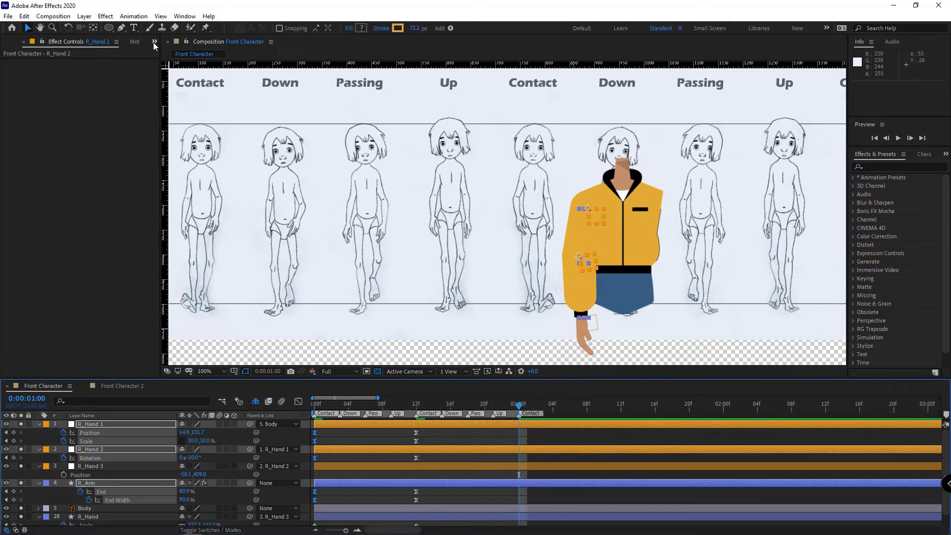
{"action": "left_click", "coordinate": [155, 44]}
{"action": "left_click", "coordinate": [180, 89]}
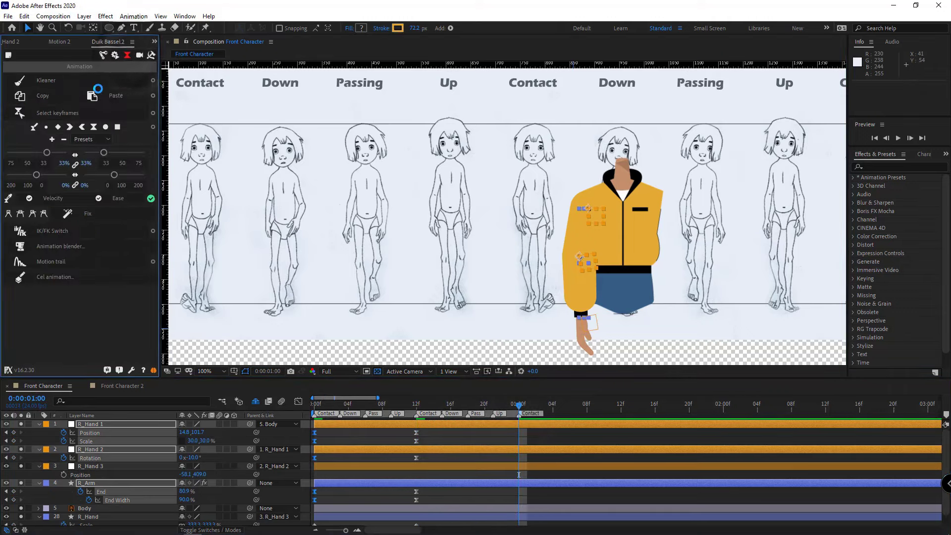
{"action": "left_click", "coordinate": [116, 95]}
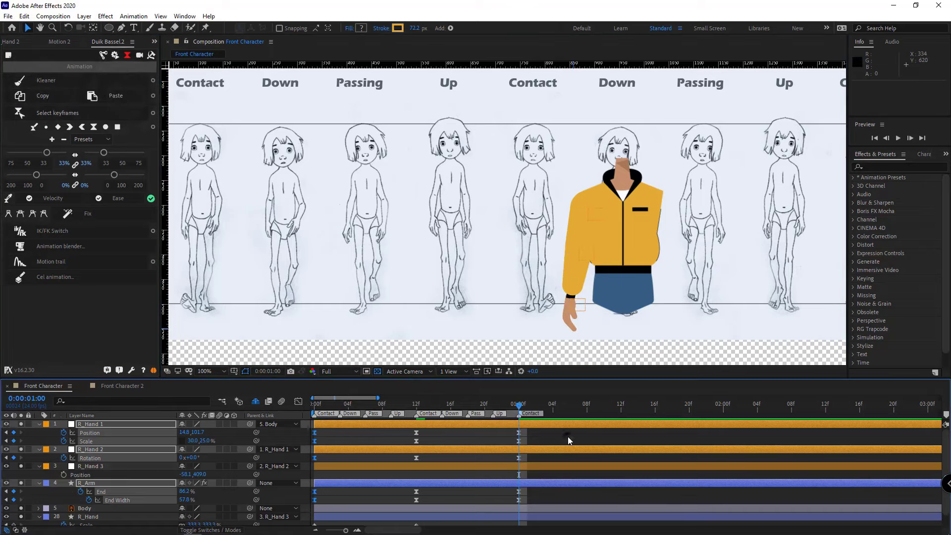
Step: Apply Easy Ease to the R_Hand layer's two Scale keyframes
{"action": "left_click_drag", "start_coordinate": [326, 404], "coordinate": [311, 405]}
{"action": "scroll", "coordinate": [138, 490], "scroll_direction": "down", "scroll_amount": 1}
{"action": "left_click_drag", "start_coordinate": [425, 510], "coordinate": [304, 518]}
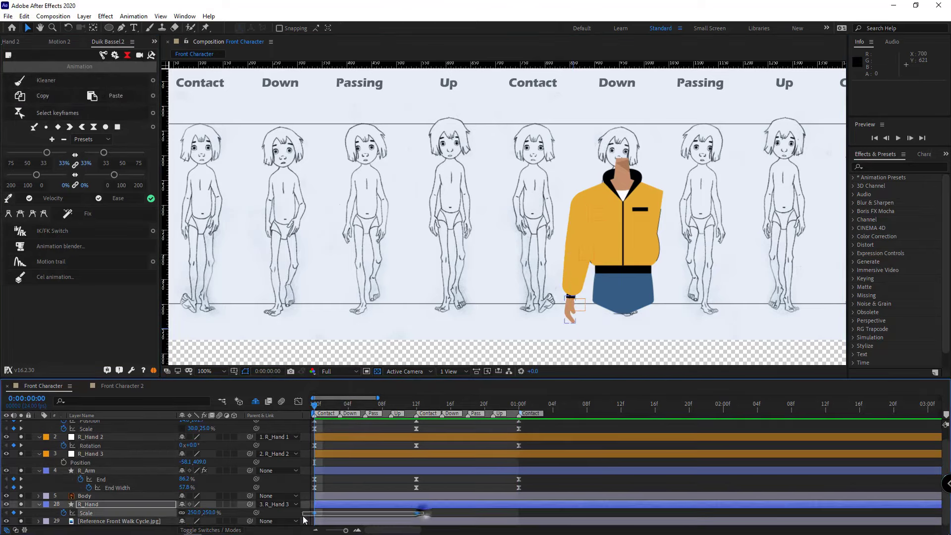
{"action": "right_click", "coordinate": [315, 514]}
{"action": "mouse_move", "coordinate": [351, 505]}
{"action": "left_click", "coordinate": [463, 442]}
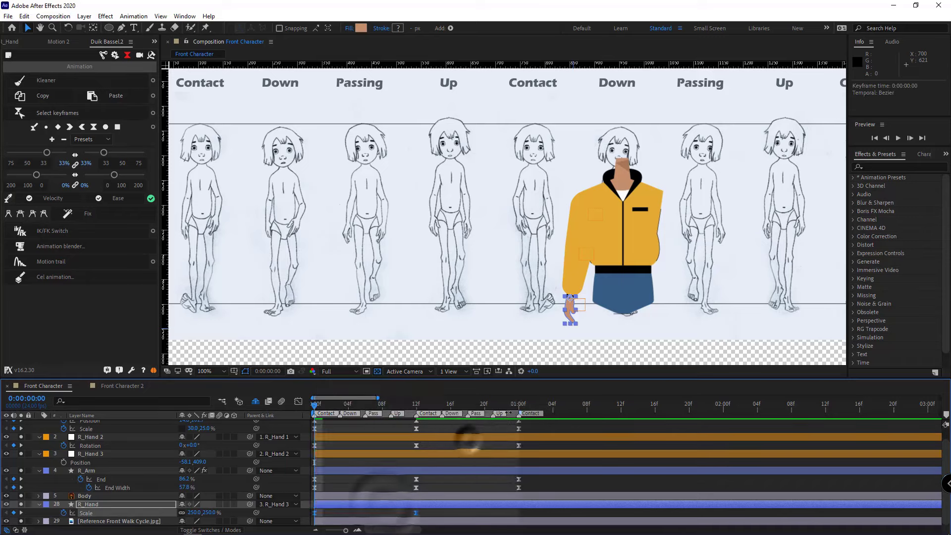
Step: Copy the R_Hand layer's frame 0 Scale keyframe to 0:00:01:00
{"action": "key", "text": "k"}
{"action": "key", "text": "k"}
{"action": "left_click_drag", "start_coordinate": [335, 510], "coordinate": [308, 518]}
{"action": "key", "text": "ctrl+c"}
{"action": "key", "text": "ctrl+v"}
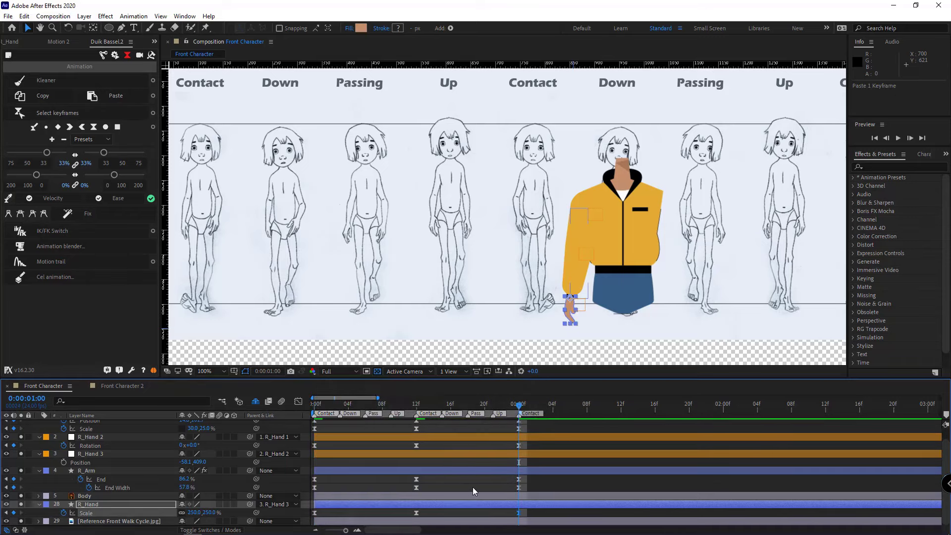
Step: Play back the arm swing from the start to check that it loops
{"action": "left_click", "coordinate": [473, 489]}
{"action": "left_click_drag", "start_coordinate": [357, 406], "coordinate": [293, 411]}
{"action": "key", "text": "space"}
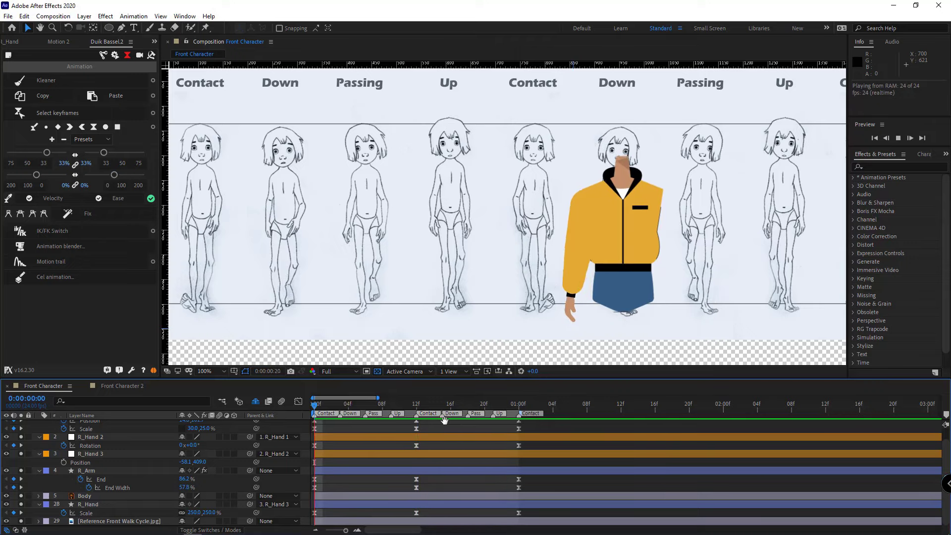
Step: Set the R_Hand layer's opacity to 50% at frame 12 so the reference shows through
{"action": "left_click", "coordinate": [578, 305]}
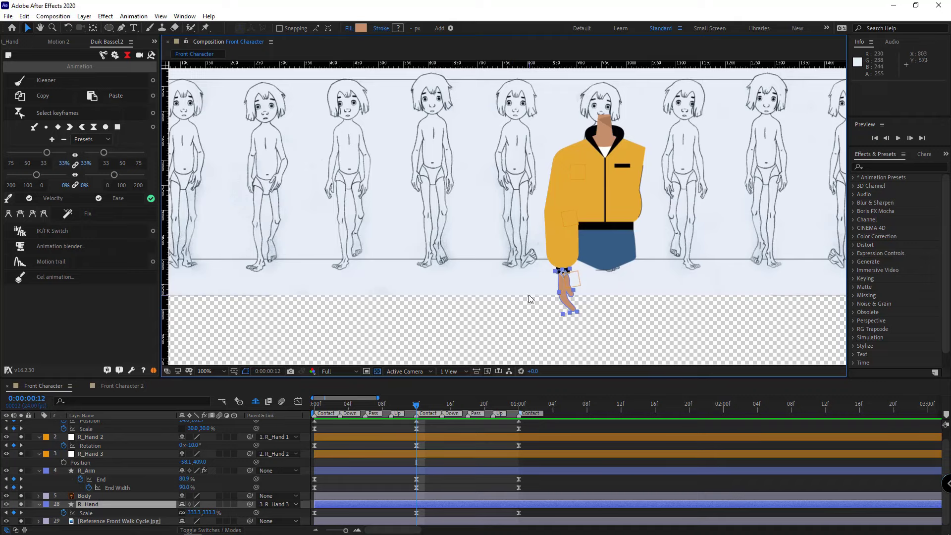
{"action": "left_click_drag", "start_coordinate": [512, 230], "coordinate": [575, 302]}
{"action": "left_click", "coordinate": [102, 504]}
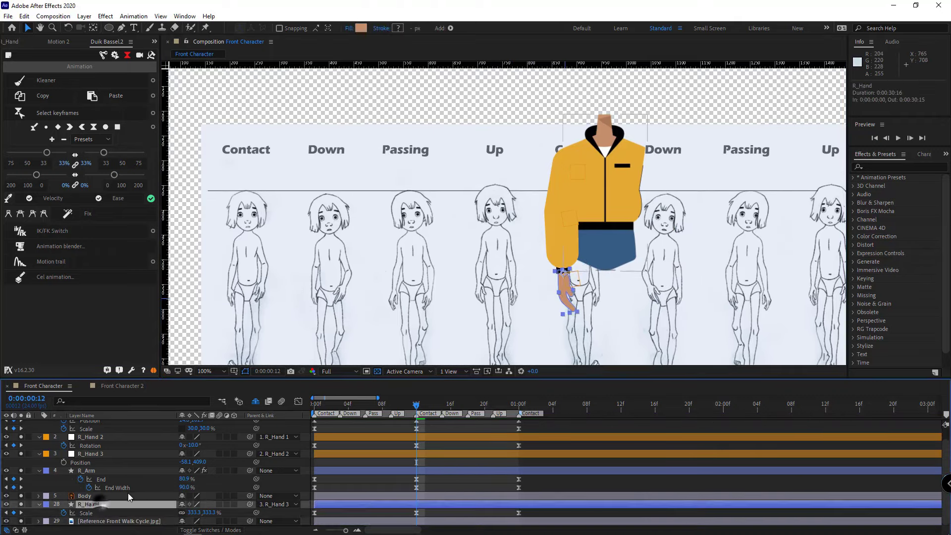
{"action": "key", "text": "t"}
{"action": "left_click", "coordinate": [183, 513]}
{"action": "type", "text": "50"}
{"action": "key", "text": "Return"}
Step: Scale the reference walk cycle image to 186% about the right wrist and align its contact-pose hand with the R_Hand shape
{"action": "scroll", "coordinate": [660, 332], "scroll_direction": "up", "scroll_amount": 2}
{"action": "left_click_drag", "start_coordinate": [659, 328], "coordinate": [375, 80]}
{"action": "left_click_drag", "start_coordinate": [712, 297], "coordinate": [679, 260]}
{"action": "key", "text": "y"}
{"action": "left_click_drag", "start_coordinate": [524, 132], "coordinate": [441, 196]}
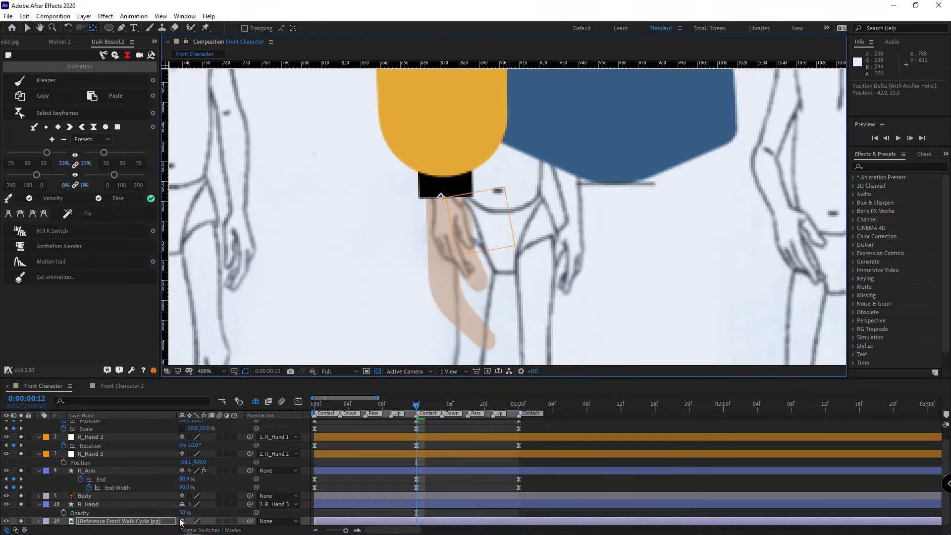
{"action": "key", "text": "s"}
{"action": "left_click_drag", "start_coordinate": [193, 522], "coordinate": [235, 521]}
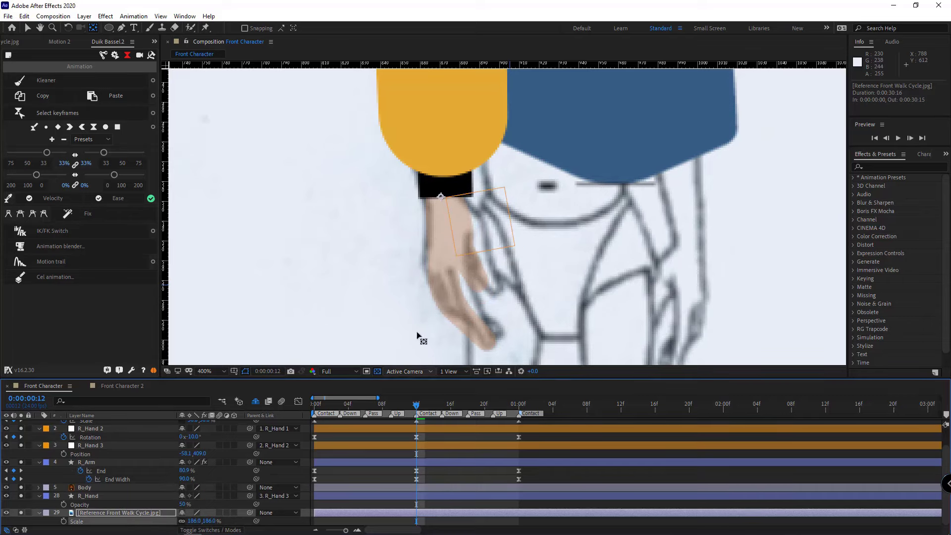
{"action": "key", "text": "v"}
{"action": "left_click_drag", "start_coordinate": [511, 285], "coordinate": [513, 284]}
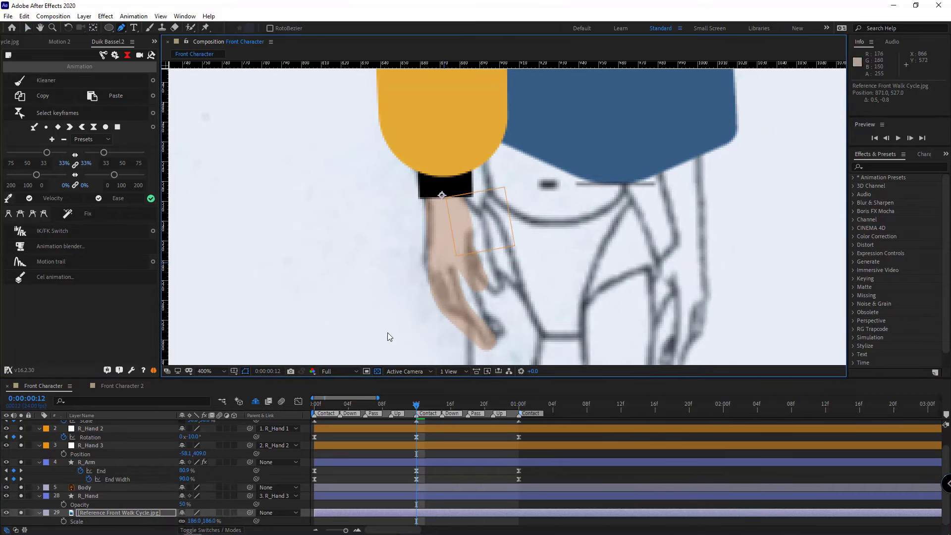
Step: Enable keyframing for the Path of R_Hand's Path 1 and move that keyframe to frame 0
{"action": "left_click", "coordinate": [119, 496]}
{"action": "double_click", "coordinate": [39, 496]}
{"action": "left_click", "coordinate": [39, 470]}
{"action": "key", "text": "F2"}
{"action": "left_click", "coordinate": [39, 505]}
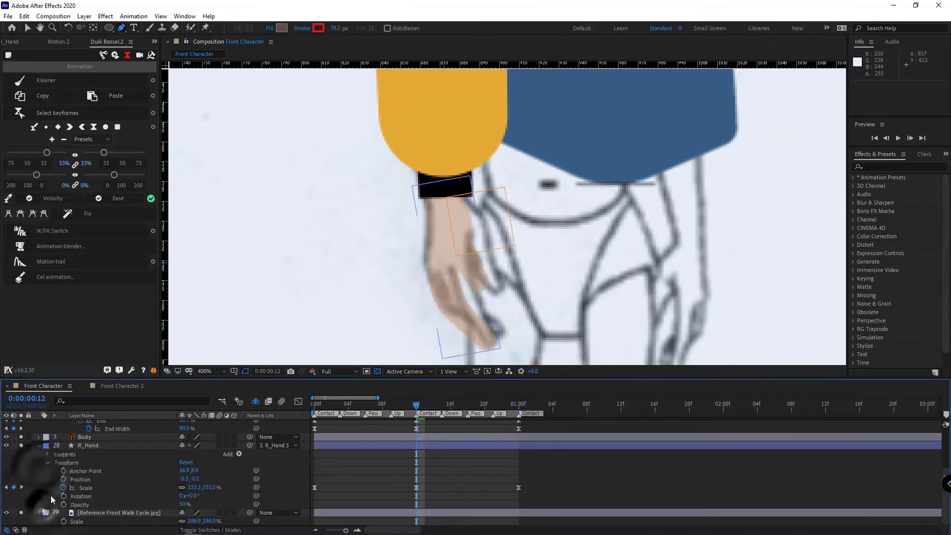
{"action": "left_click", "coordinate": [47, 454]}
{"action": "left_click", "coordinate": [55, 463]}
{"action": "left_click", "coordinate": [64, 471]}
{"action": "left_click", "coordinate": [81, 480]}
{"action": "left_click_drag", "start_coordinate": [416, 479], "coordinate": [314, 479]}
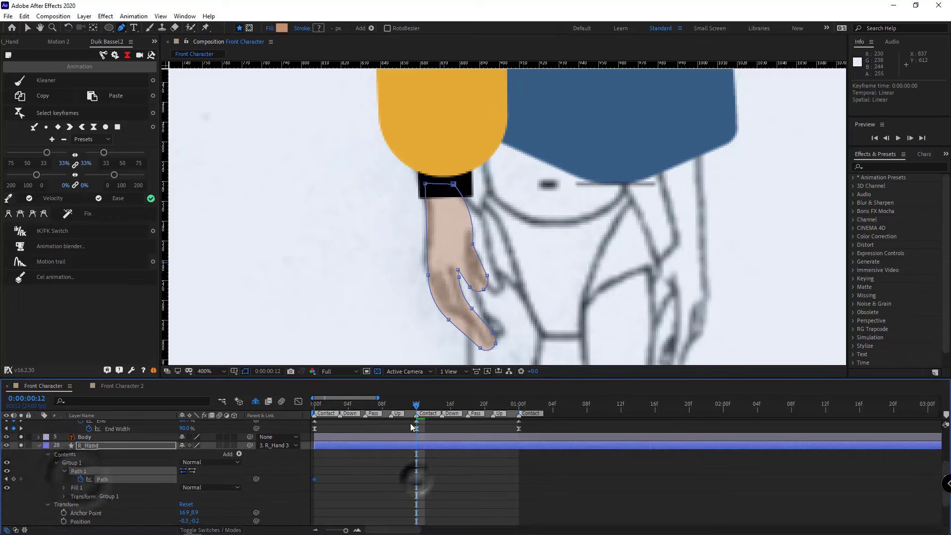
Step: Reshape the wrist and outer edge of the R_Hand path at frame 12 to follow the reference hand
{"action": "left_click_drag", "start_coordinate": [472, 244], "coordinate": [539, 257]}
{"action": "scroll", "coordinate": [492, 304], "scroll_direction": "up", "scroll_amount": 1}
{"action": "left_click", "coordinate": [494, 249]}
{"action": "left_click_drag", "start_coordinate": [496, 182], "coordinate": [502, 185]}
{"action": "left_click_drag", "start_coordinate": [425, 124], "coordinate": [361, 117]}
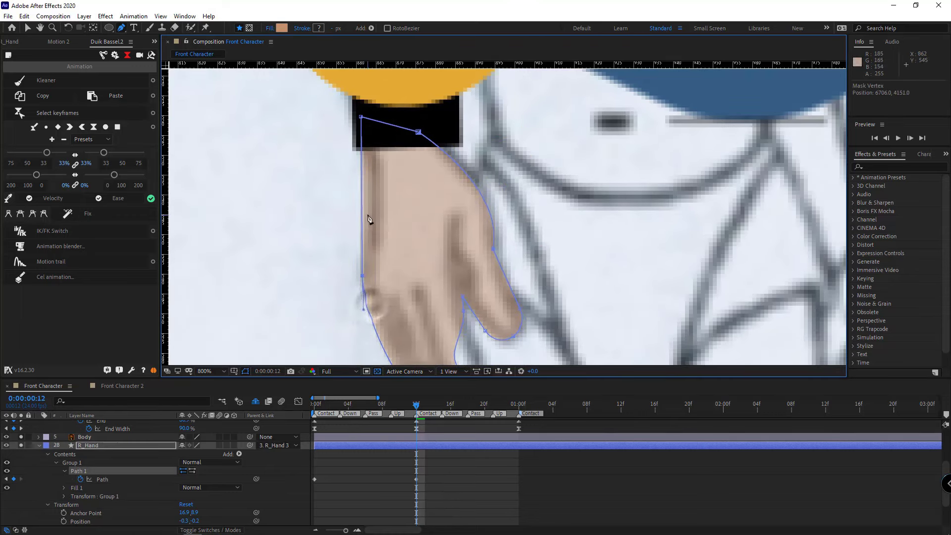
{"action": "left_click_drag", "start_coordinate": [363, 276], "coordinate": [380, 217]}
{"action": "left_click_drag", "start_coordinate": [388, 266], "coordinate": [386, 193]}
{"action": "left_click_drag", "start_coordinate": [353, 241], "coordinate": [367, 249]}
Step: Adjust the R_Hand path's thumb and the gap between thumb and palm at frame 12 to match the reference
{"action": "left_click_drag", "start_coordinate": [425, 253], "coordinate": [411, 195]}
{"action": "left_click_drag", "start_coordinate": [397, 264], "coordinate": [394, 242]}
{"action": "left_click_drag", "start_coordinate": [508, 289], "coordinate": [509, 291]}
{"action": "left_click_drag", "start_coordinate": [485, 288], "coordinate": [502, 269]}
{"action": "left_click_drag", "start_coordinate": [442, 240], "coordinate": [453, 216]}
{"action": "left_click_drag", "start_coordinate": [446, 167], "coordinate": [440, 115]}
{"action": "left_click_drag", "start_coordinate": [451, 143], "coordinate": [455, 216]}
{"action": "left_click_drag", "start_coordinate": [444, 188], "coordinate": [440, 162]}
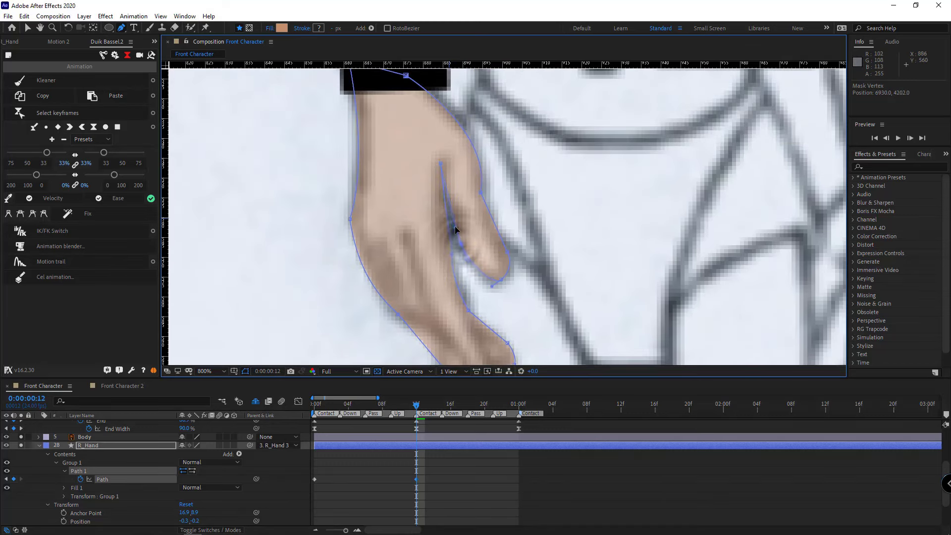
{"action": "left_click_drag", "start_coordinate": [456, 229], "coordinate": [453, 219]}
{"action": "left_click_drag", "start_coordinate": [452, 254], "coordinate": [440, 205]}
{"action": "mouse_move", "coordinate": [459, 263]}
{"action": "left_mouse_down"}
{"action": "mouse_move", "coordinate": [488, 247]}
{"action": "mouse_move", "coordinate": [459, 260]}
{"action": "left_mouse_up"}
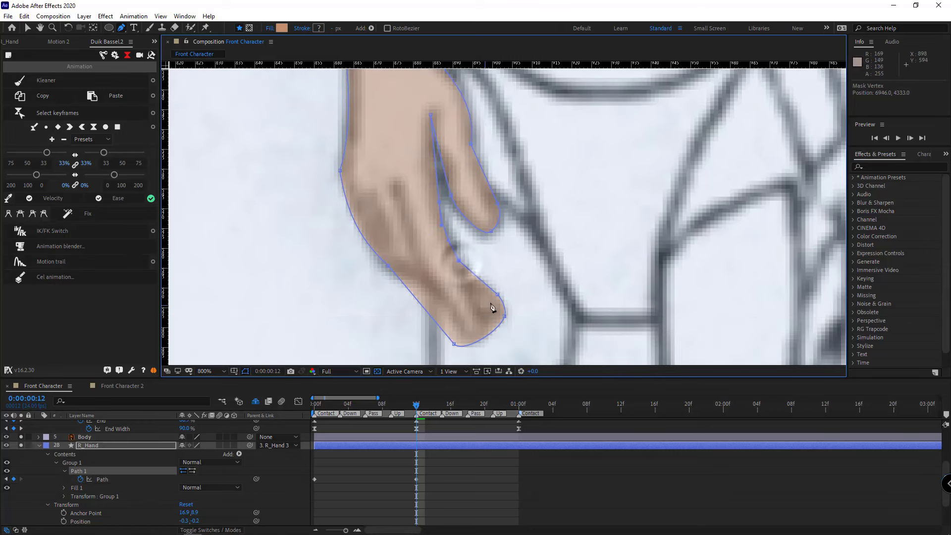
Step: Refine the fingertip outline of the R_Hand path at frame 12 against the reference, undoing unwanted point edits
{"action": "left_click", "coordinate": [498, 327]}
{"action": "left_click_drag", "start_coordinate": [455, 343], "coordinate": [479, 337]}
{"action": "left_click", "coordinate": [475, 341], "text": "alt"}
{"action": "left_click", "coordinate": [476, 340], "text": "alt"}
{"action": "left_click", "coordinate": [423, 312]}
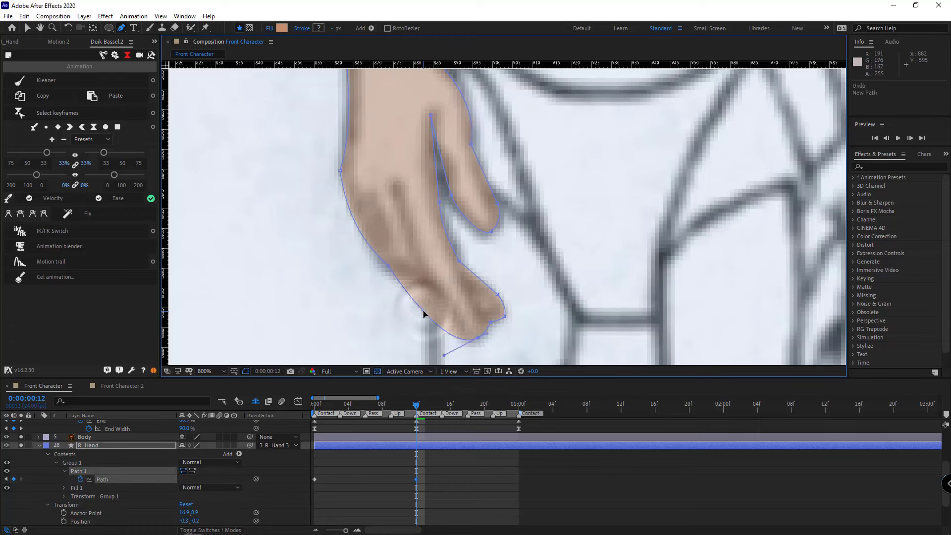
{"action": "left_click_drag", "start_coordinate": [423, 312], "coordinate": [439, 300]}
{"action": "scroll", "coordinate": [452, 253], "scroll_direction": "down", "scroll_amount": 1}
{"action": "left_click_drag", "start_coordinate": [457, 225], "coordinate": [448, 265]}
{"action": "scroll", "coordinate": [447, 264], "scroll_direction": "down", "scroll_amount": 3}
Step: Apply Easy Ease to R_Hand's Path keyframes and copy the frame 0 Path keyframe to 0:00:01:00
{"action": "left_click", "coordinate": [406, 497]}
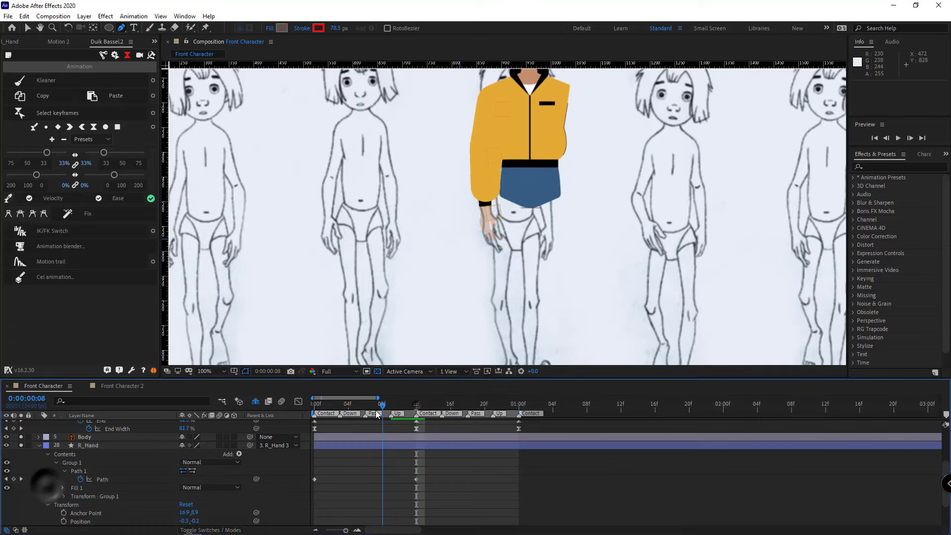
{"action": "left_click_drag", "start_coordinate": [426, 490], "coordinate": [312, 484]}
{"action": "right_click", "coordinate": [315, 479]}
{"action": "mouse_move", "coordinate": [371, 469]}
{"action": "left_click", "coordinate": [460, 403]}
{"action": "left_click", "coordinate": [515, 406]}
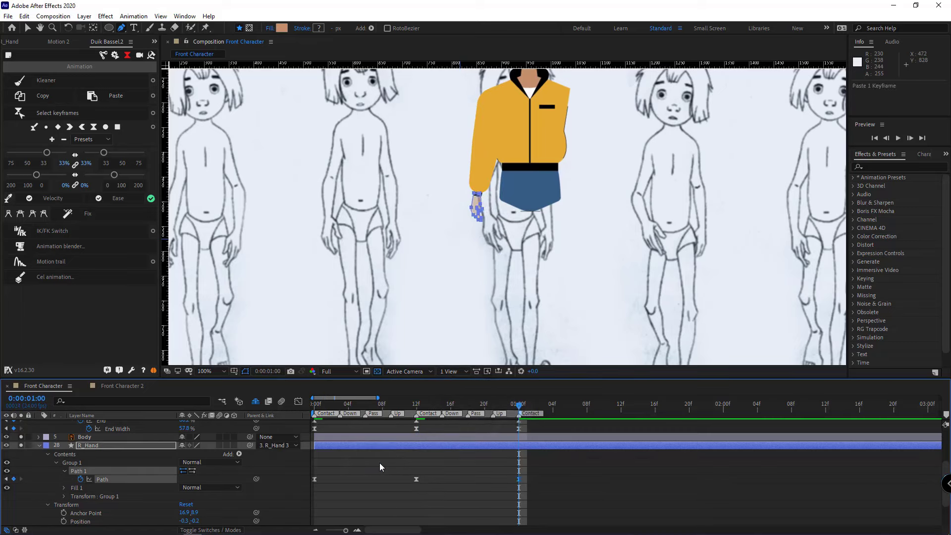
{"action": "left_click", "coordinate": [391, 468]}
Step: Keyframe the R_Hand 3 layer's Rotation at 10.7° on frame 0 and 0° on frame 12
{"action": "left_click", "coordinate": [129, 445]}
{"action": "scroll", "coordinate": [188, 479], "scroll_direction": "up", "scroll_amount": 3}
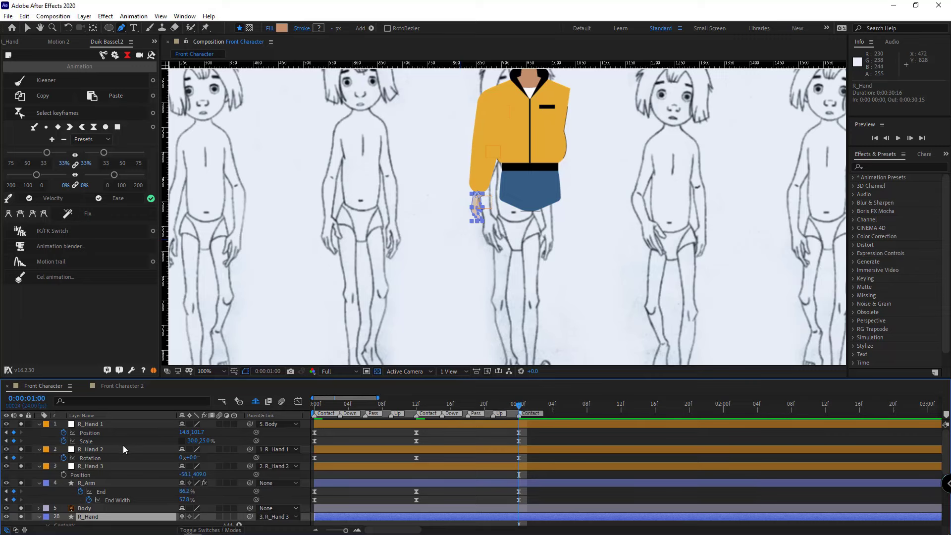
{"action": "left_click", "coordinate": [65, 474]}
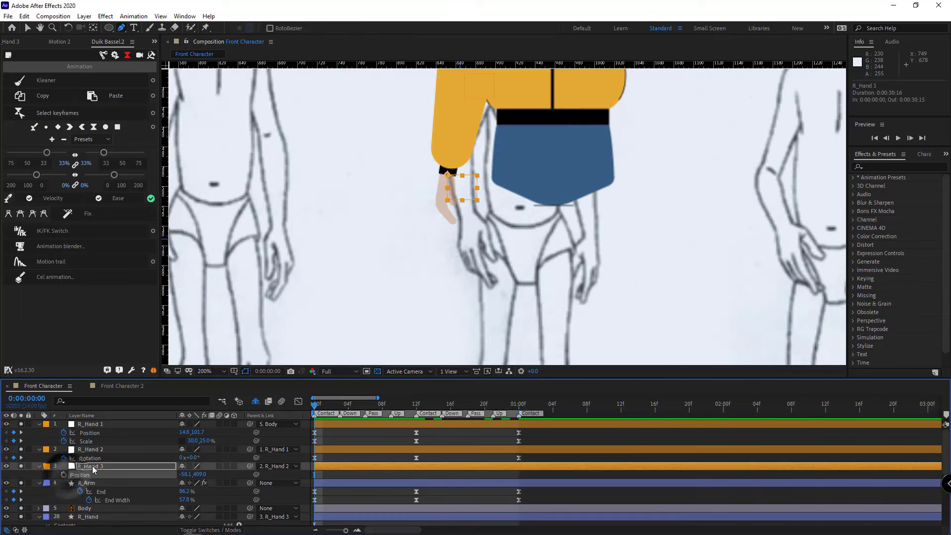
{"action": "left_click", "coordinate": [92, 465]}
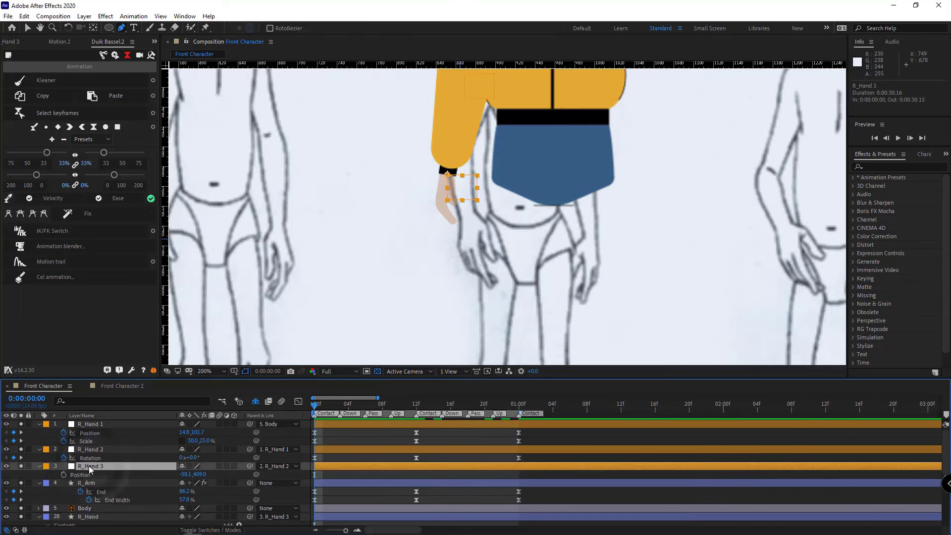
{"action": "key", "text": "r"}
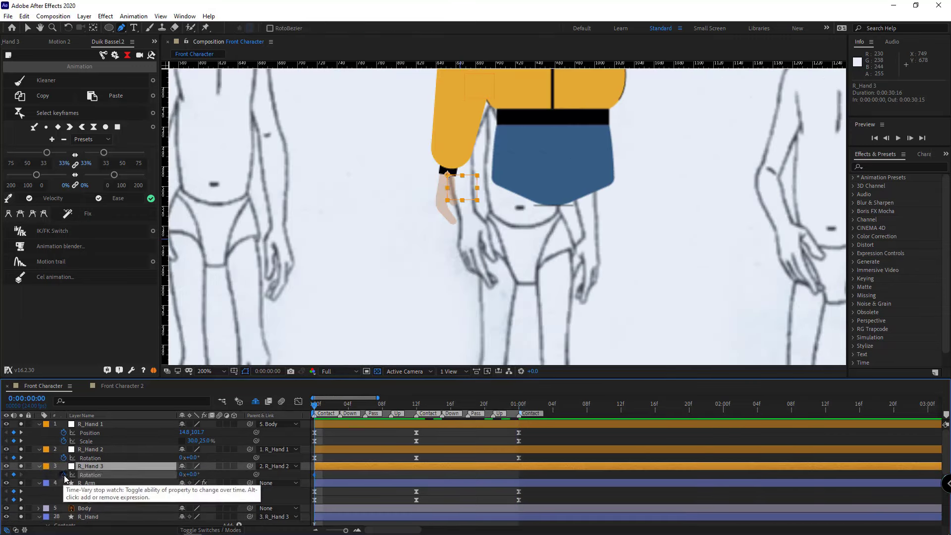
{"action": "left_click", "coordinate": [64, 474]}
{"action": "left_click_drag", "start_coordinate": [196, 474], "coordinate": [248, 472]}
{"action": "left_click", "coordinate": [416, 406]}
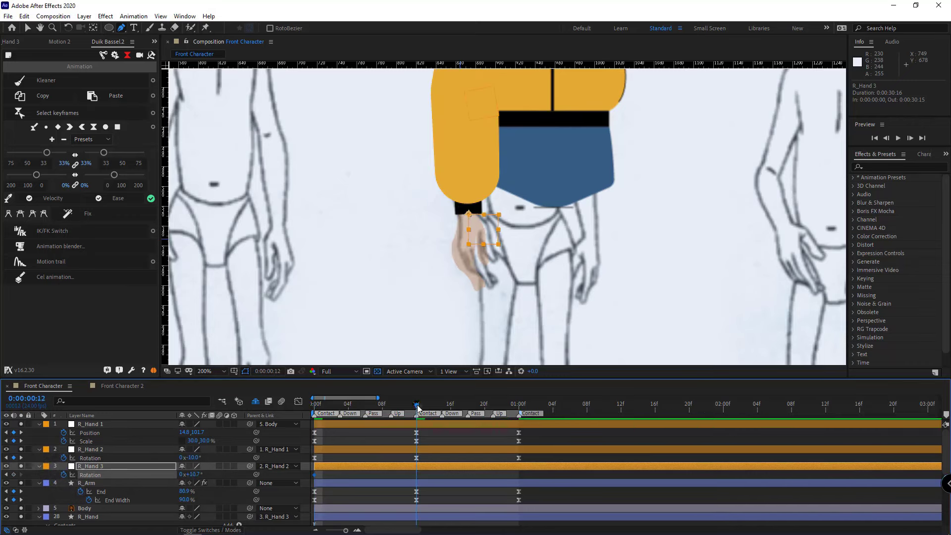
{"action": "type", "text": "0"}
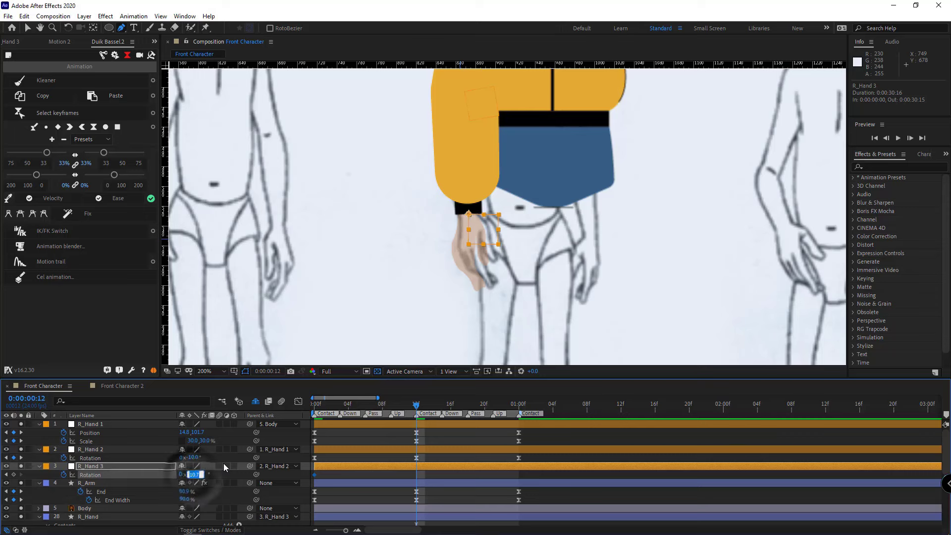
{"action": "key", "text": "Return"}
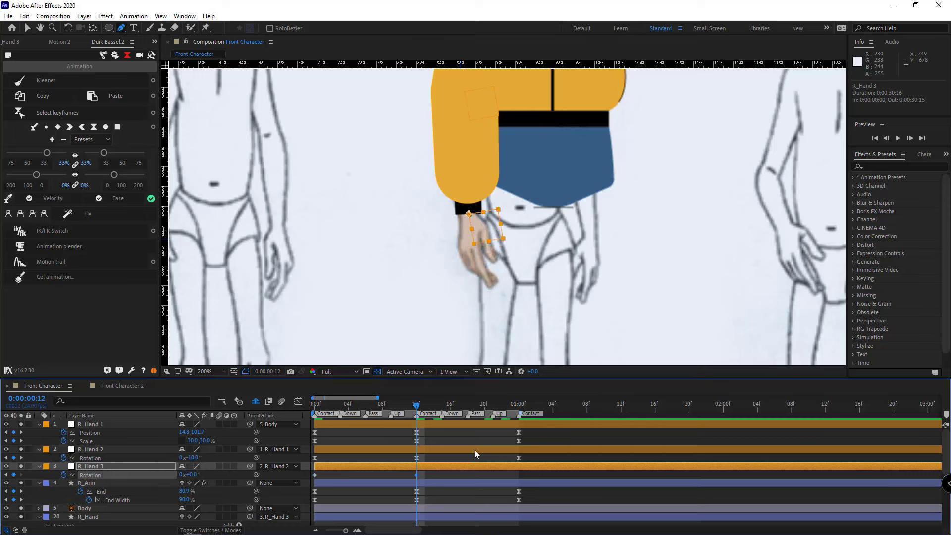
Step: Copy R_Hand 3's frame 0 Rotation keyframe to 0:00:01:00 and apply Easy Ease to all its Rotation keyframes
{"action": "left_click", "coordinate": [521, 408]}
{"action": "left_click", "coordinate": [315, 474]}
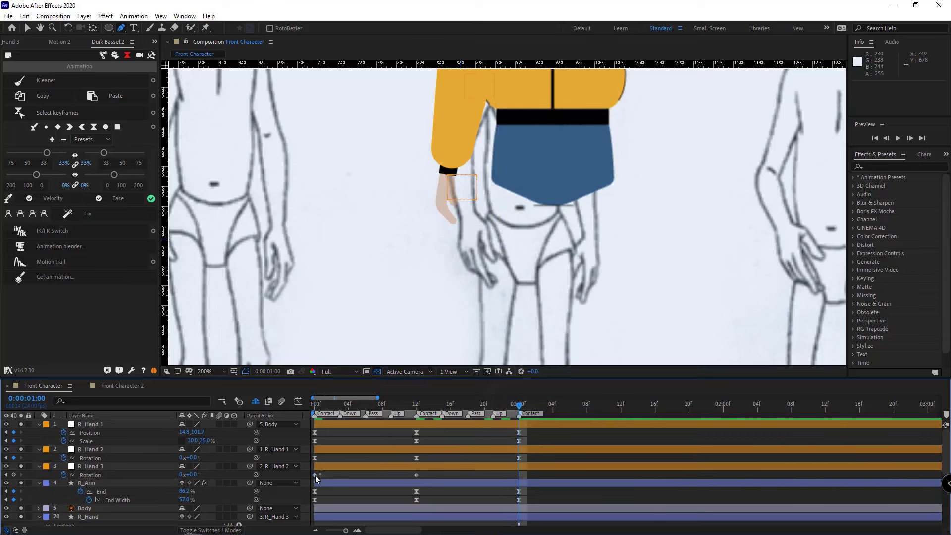
{"action": "key", "text": "ctrl+c"}
{"action": "key", "text": "ctrl+v"}
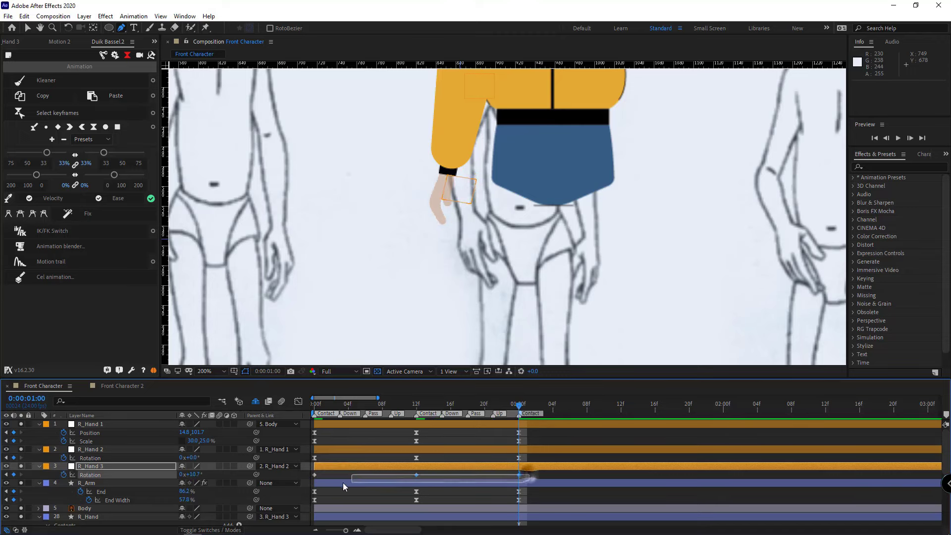
{"action": "left_click_drag", "start_coordinate": [342, 482], "coordinate": [308, 483]}
{"action": "right_click", "coordinate": [314, 475]}
{"action": "left_click", "coordinate": [348, 466]}
{"action": "left_click", "coordinate": [473, 401]}
Step: Set the R_Hand layer's opacity back to 100% and play back the arm animation
{"action": "scroll", "coordinate": [453, 466], "scroll_direction": "down", "scroll_amount": 3}
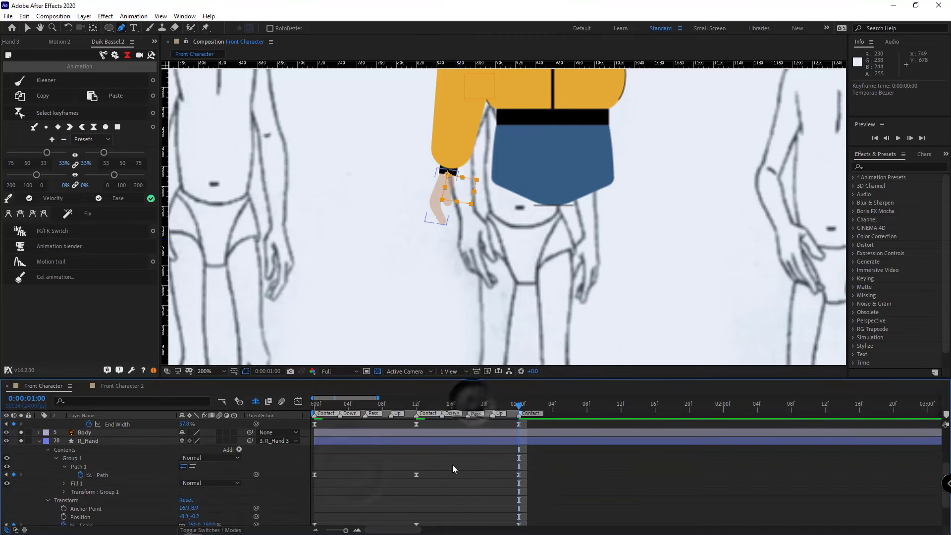
{"action": "left_click", "coordinate": [434, 441]}
{"action": "key", "text": "u"}
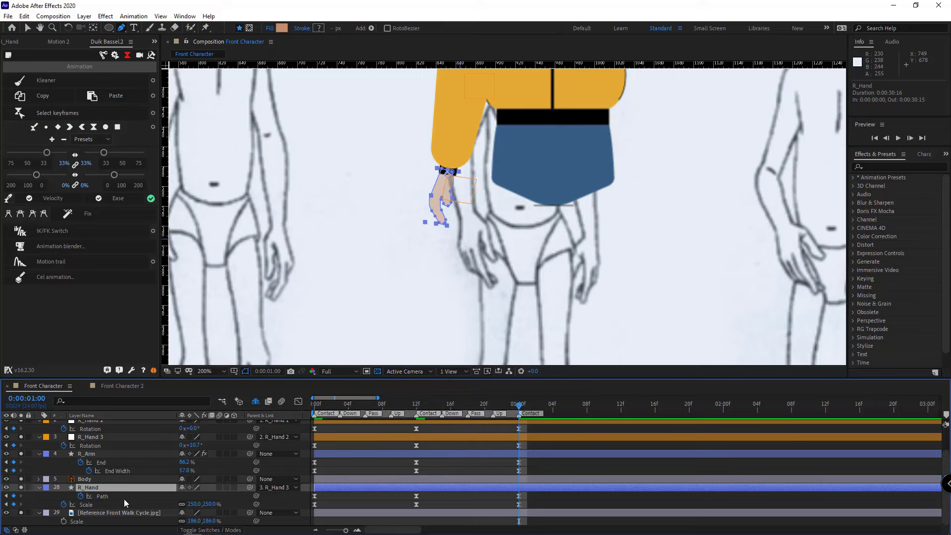
{"action": "key", "text": "t"}
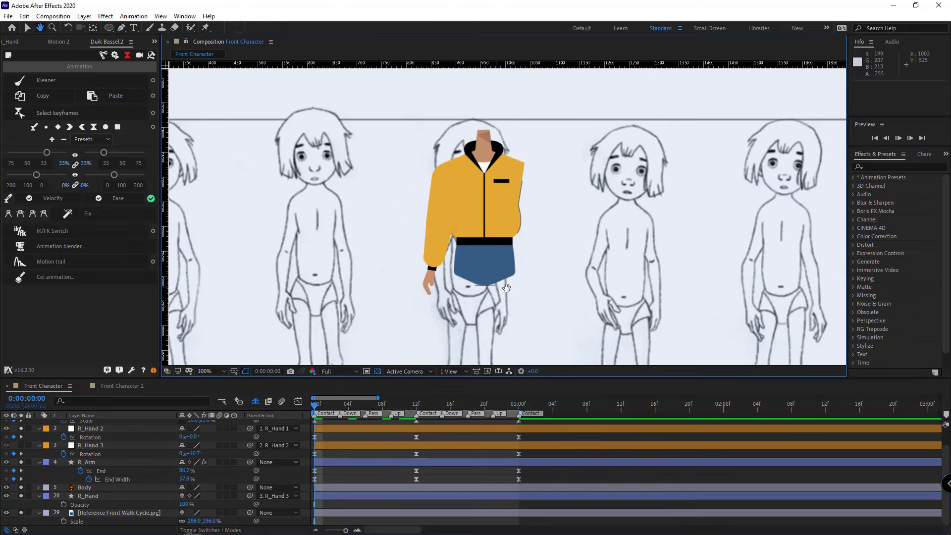
{"action": "key", "text": "space"}
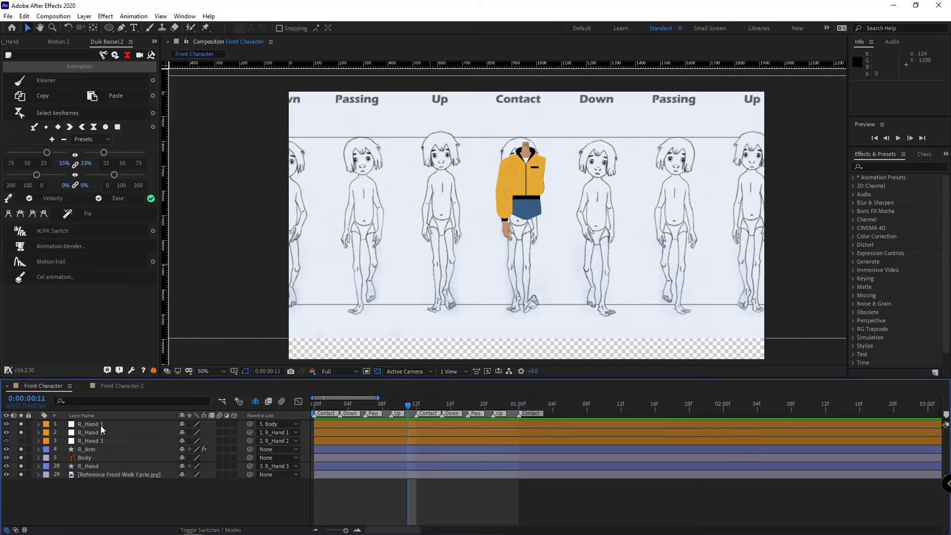
Step: Move the R_Hand layer above Body in the layer stack, directly below R_Arm
{"action": "left_click", "coordinate": [103, 424]}
{"action": "left_click", "coordinate": [100, 433], "text": "ctrl"}
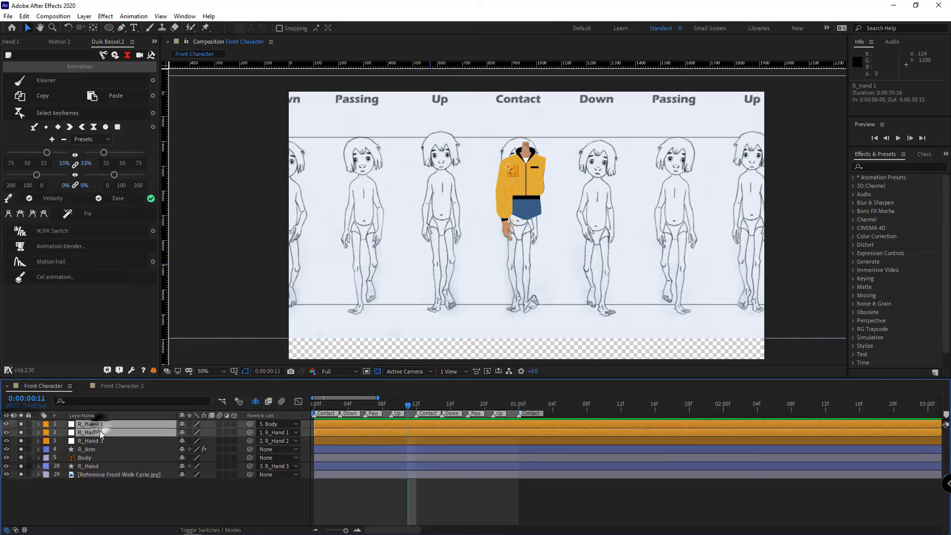
{"action": "left_click", "coordinate": [99, 440], "text": "ctrl"}
{"action": "left_click", "coordinate": [97, 450], "text": "ctrl"}
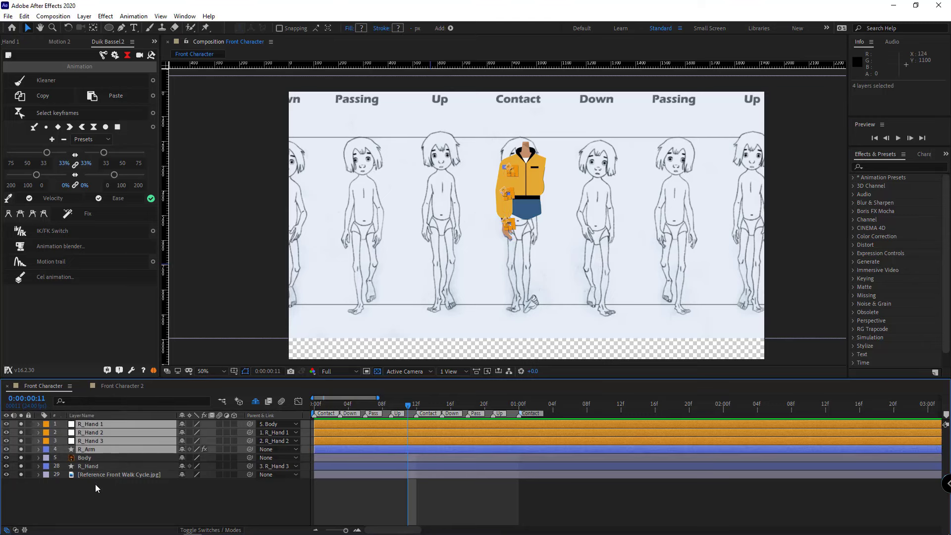
{"action": "left_click_drag", "start_coordinate": [94, 466], "coordinate": [105, 459]}
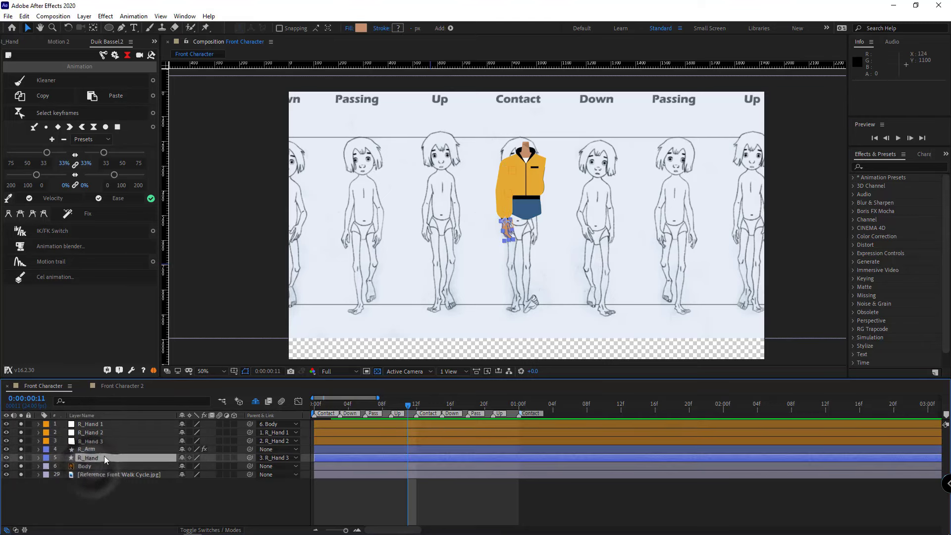
Step: Duplicate the R_Hand, R_Arm and R_Hand 1–3 layers and move the copies to the top of the layer stack
{"action": "left_click", "coordinate": [89, 449], "text": "ctrl"}
{"action": "left_click", "coordinate": [90, 441], "text": "ctrl"}
{"action": "left_click", "coordinate": [90, 432], "text": "ctrl"}
{"action": "left_click", "coordinate": [90, 424], "text": "ctrl"}
{"action": "key", "text": "ctrl+d"}
{"action": "left_click_drag", "start_coordinate": [91, 424], "coordinate": [90, 432]}
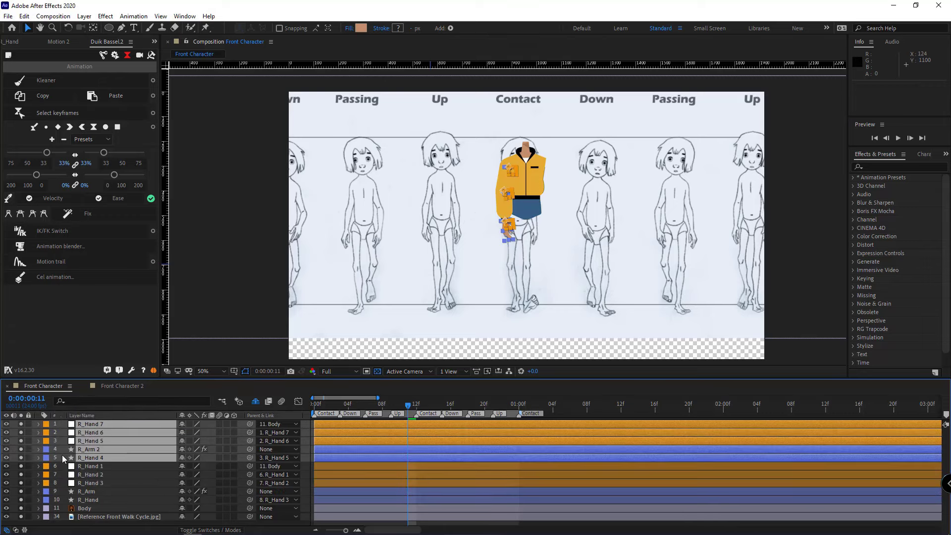
{"action": "key", "text": "ctrl+shift+a"}
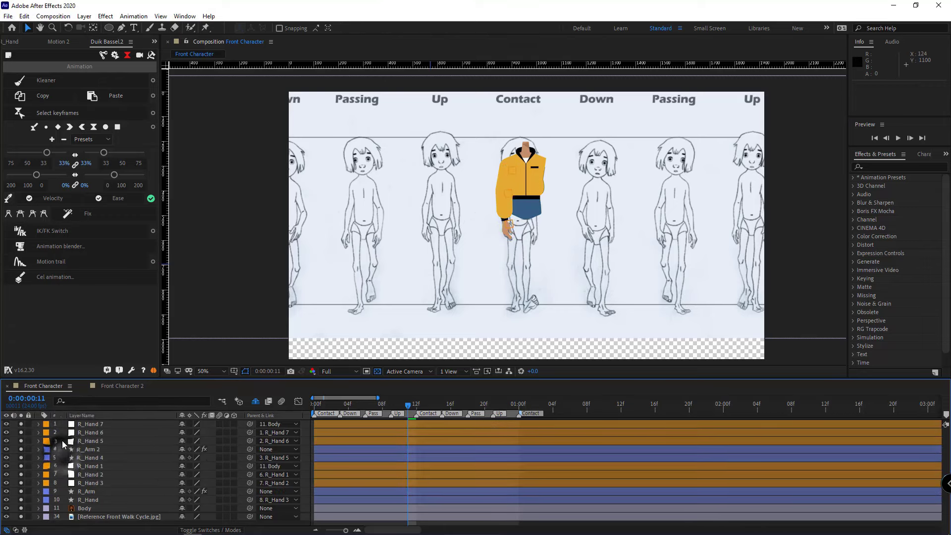
Step: Add a null object and position it on the jacket's centre line at about 957, 343
{"action": "scroll", "coordinate": [567, 203], "scroll_direction": "up", "scroll_amount": 1}
{"action": "left_click_drag", "start_coordinate": [524, 197], "coordinate": [424, 260]}
{"action": "right_click", "coordinate": [78, 433]}
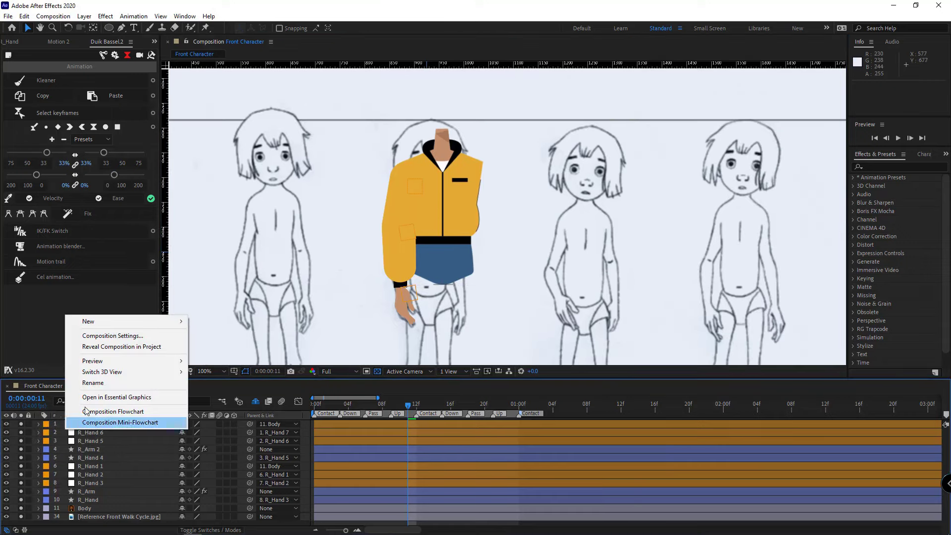
{"action": "mouse_move", "coordinate": [87, 319]}
{"action": "left_click", "coordinate": [218, 380]}
{"action": "left_click_drag", "start_coordinate": [479, 335], "coordinate": [476, 238]}
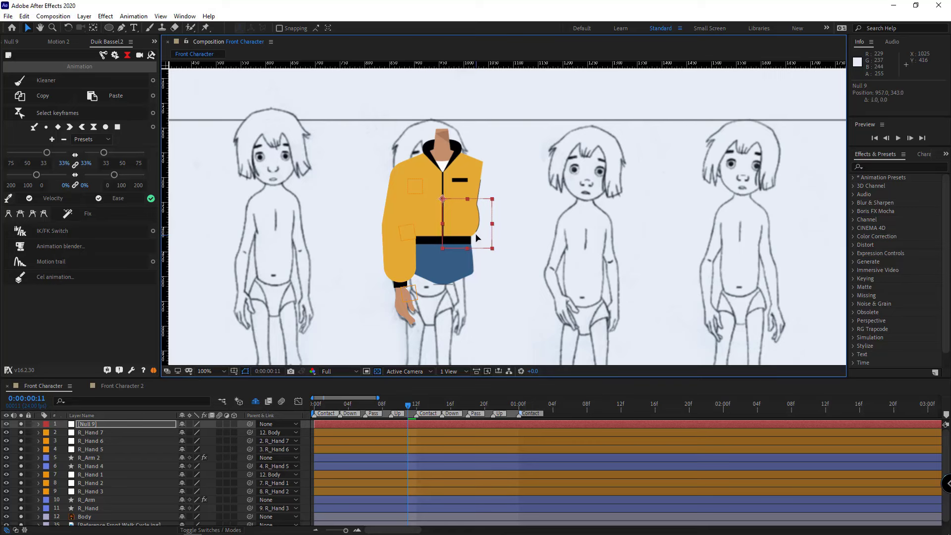
Step: Parent the copied arm's R_Hand 7 layer to the null, and flip the null horizontally to mirror the arm
{"action": "left_click", "coordinate": [106, 433]}
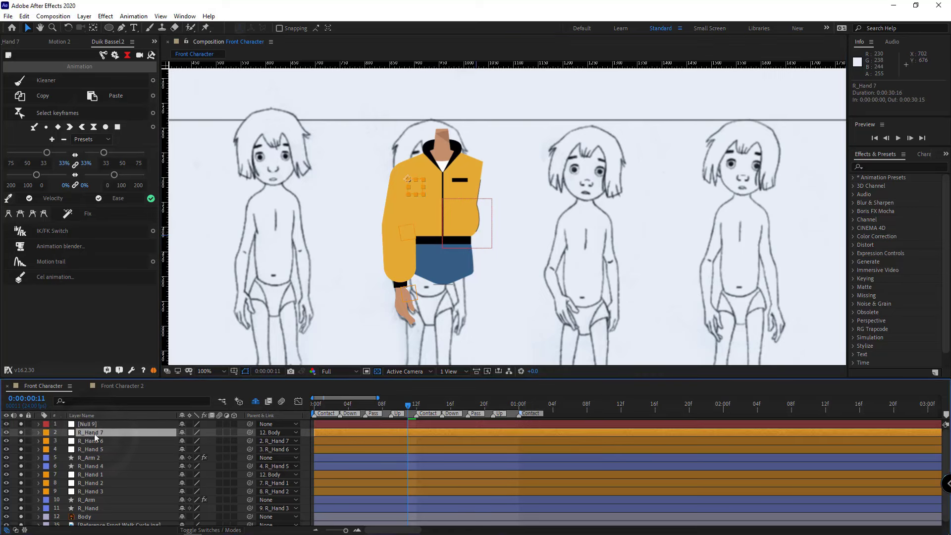
{"action": "left_click_drag", "start_coordinate": [251, 433], "coordinate": [88, 424]}
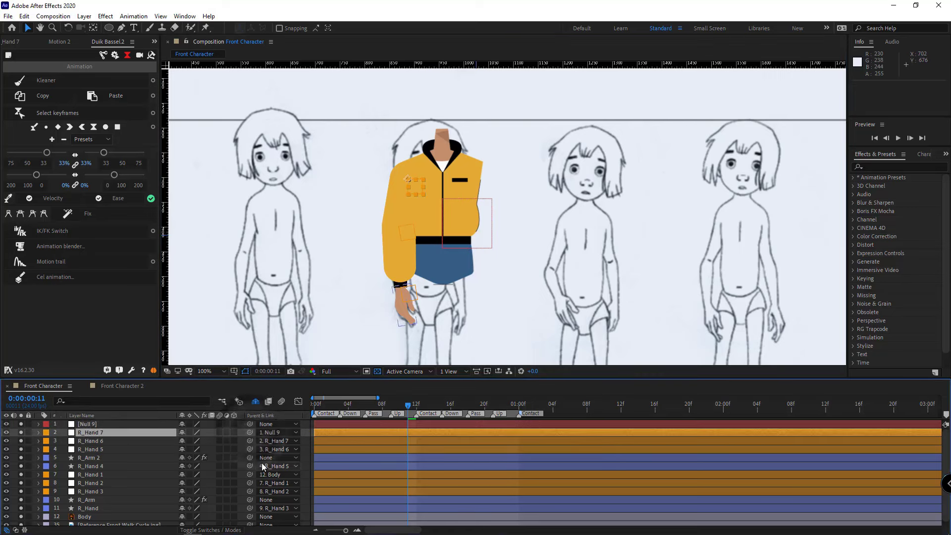
{"action": "left_click", "coordinate": [99, 425]}
{"action": "right_click", "coordinate": [98, 423]}
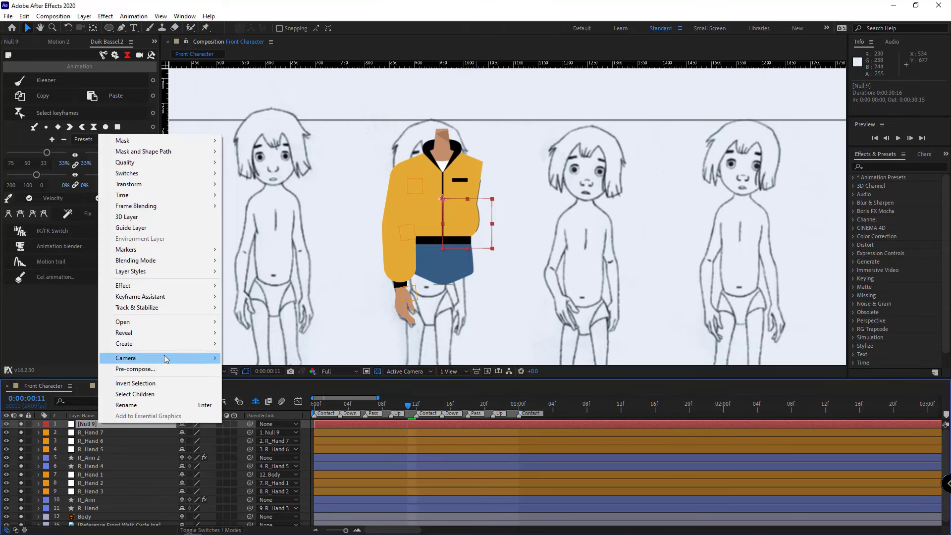
{"action": "mouse_move", "coordinate": [139, 187]}
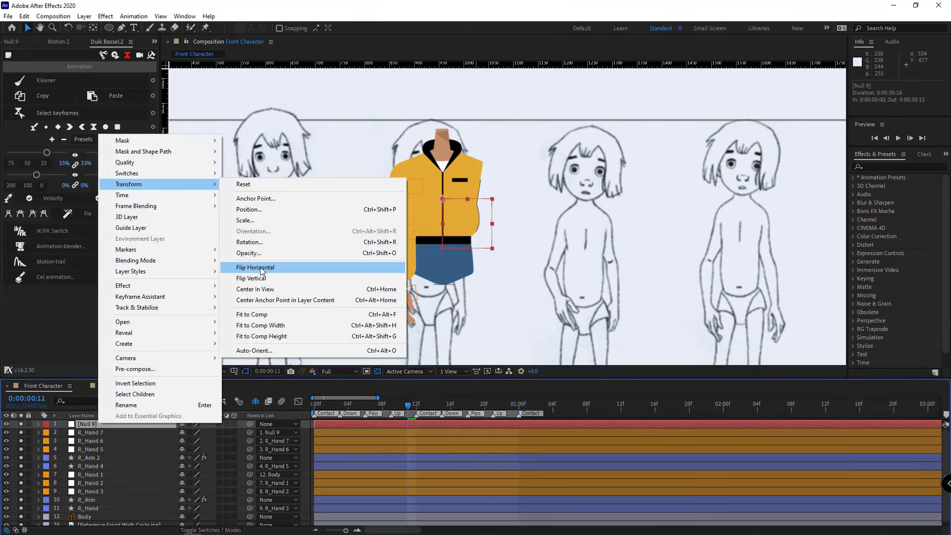
{"action": "left_click", "coordinate": [260, 268]}
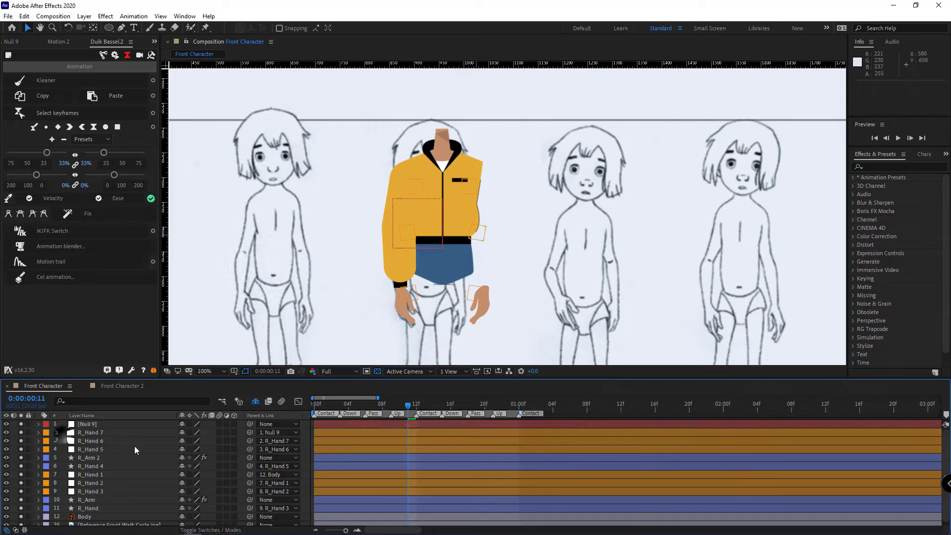
Step: Relink R_Arm 2's three path point effects to the R_Hand 7, R_Hand 6 and R_Hand 5 layers in that order
{"action": "left_click", "coordinate": [99, 458]}
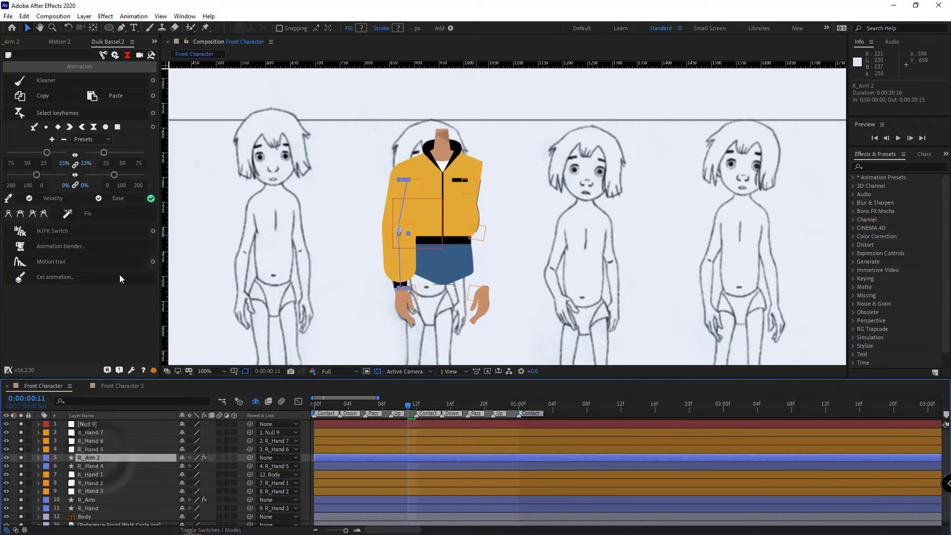
{"action": "left_click", "coordinate": [16, 42]}
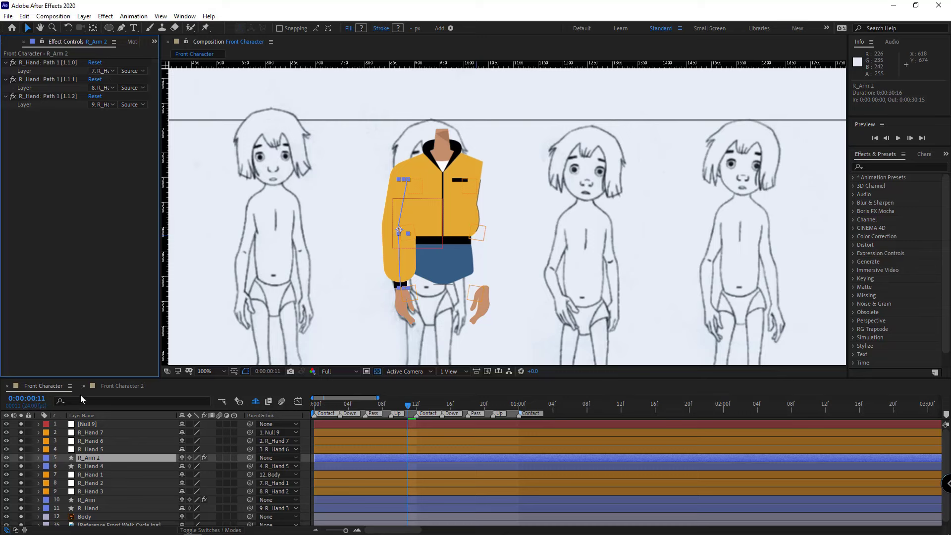
{"action": "left_click", "coordinate": [102, 71]}
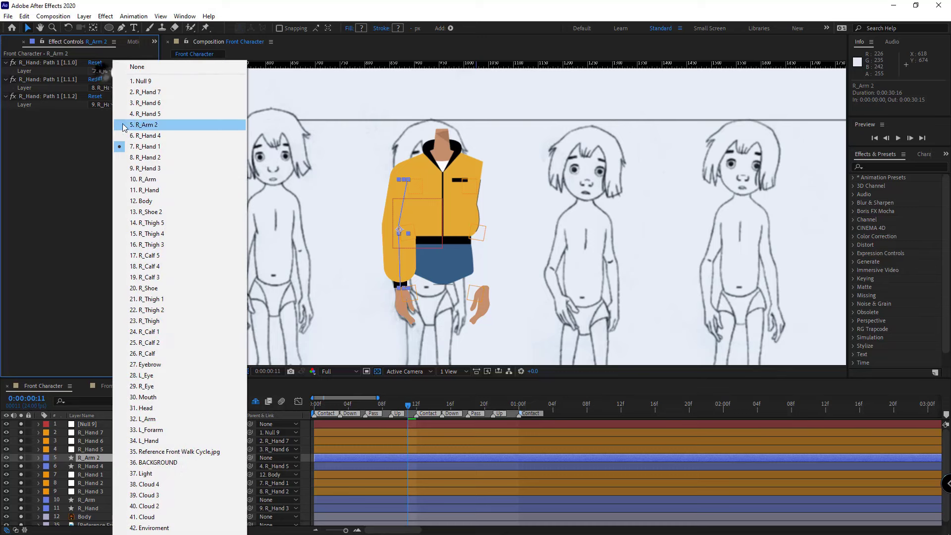
{"action": "left_click", "coordinate": [125, 90]}
{"action": "left_click", "coordinate": [103, 87]}
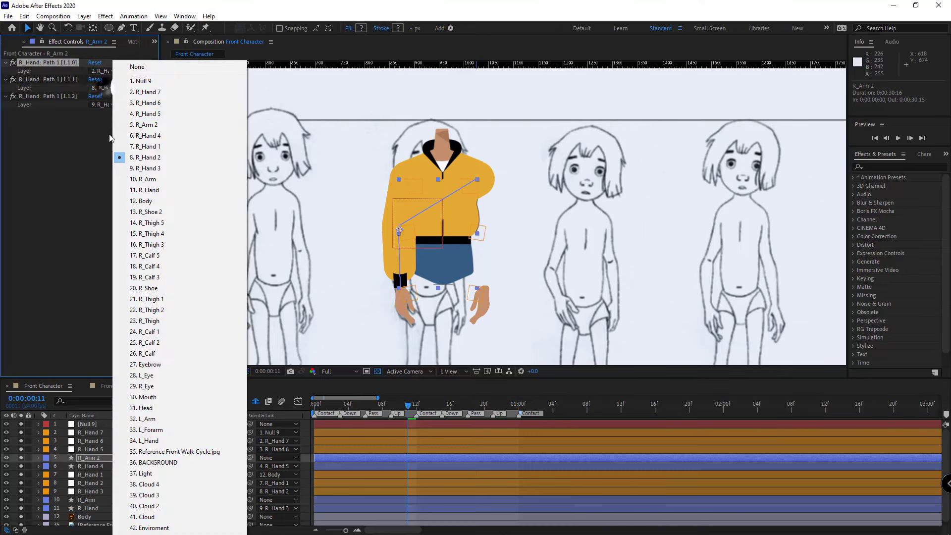
{"action": "left_click", "coordinate": [146, 103]}
{"action": "left_click", "coordinate": [103, 104]}
{"action": "left_click", "coordinate": [145, 114]}
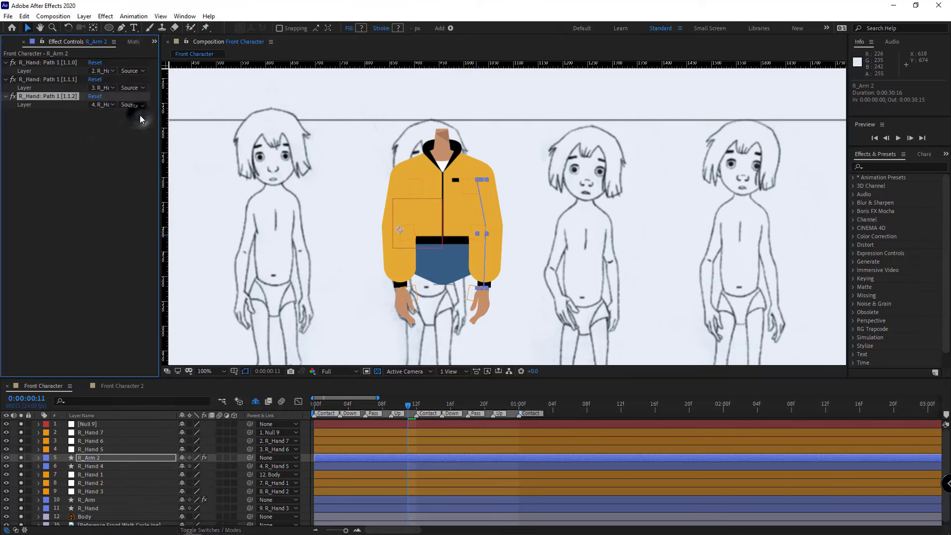
{"action": "left_click", "coordinate": [67, 530]}
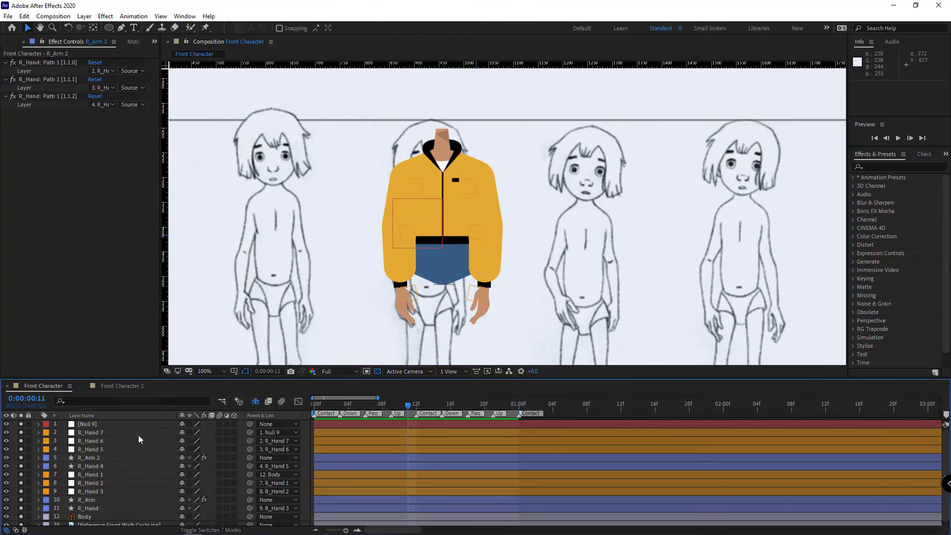
Step: Delete the null used for mirroring and parent R_Hand 7 to the Body layer
{"action": "left_click", "coordinate": [84, 426]}
{"action": "key", "text": "Delete"}
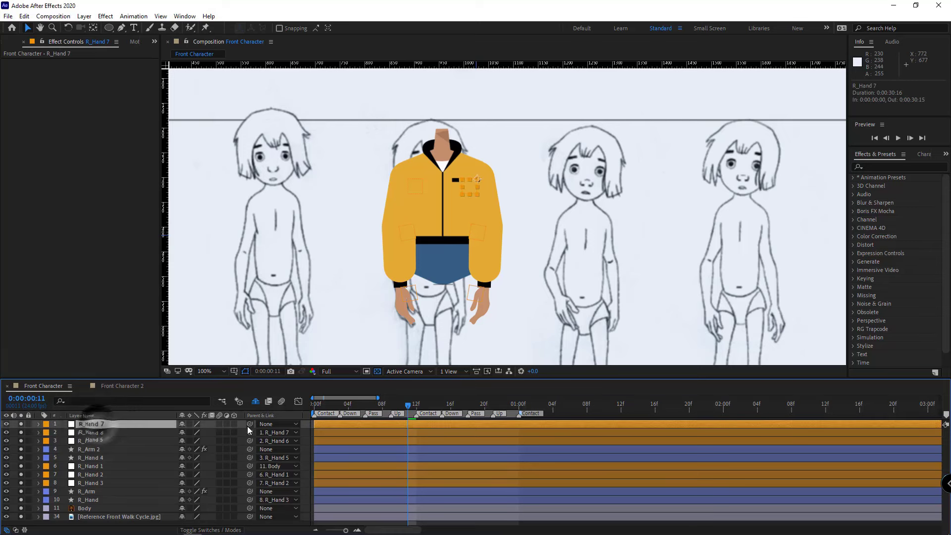
{"action": "left_click_drag", "start_coordinate": [249, 424], "coordinate": [82, 509]}
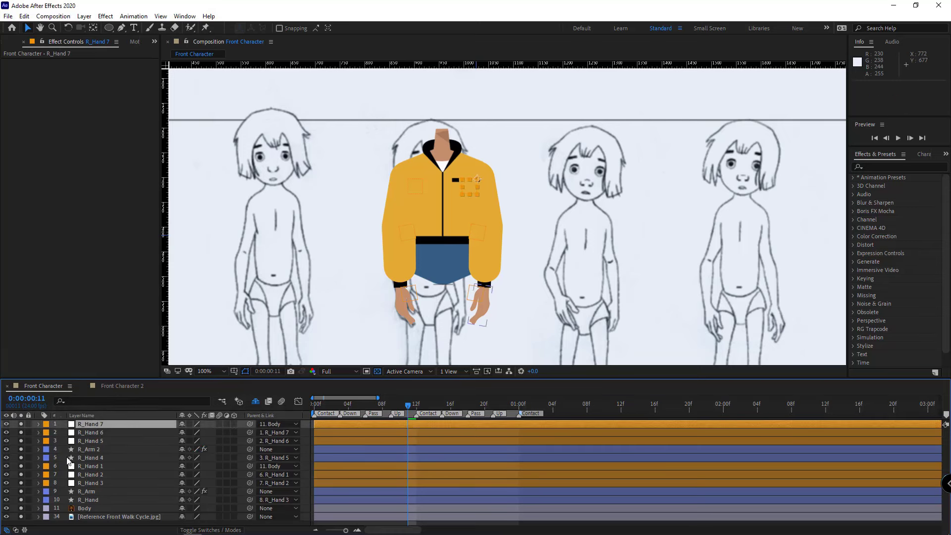
Step: Play back the animation with both arms and check the mirrored arm up close at the shoulder
{"action": "key", "text": "space"}
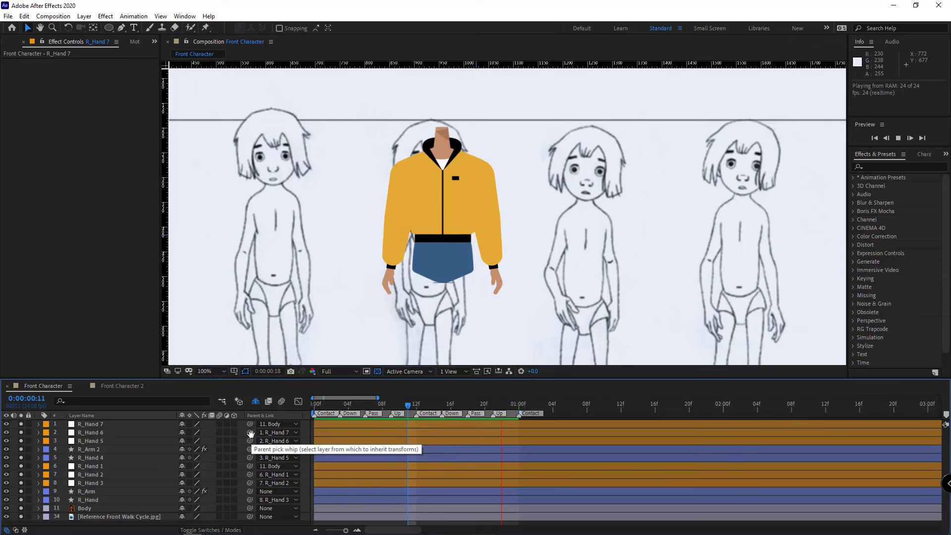
{"action": "key", "text": "space"}
{"action": "scroll", "coordinate": [495, 140], "scroll_direction": "up", "scroll_amount": 1}
{"action": "left_click_drag", "start_coordinate": [441, 168], "coordinate": [445, 223]}
{"action": "key", "text": "v"}
{"action": "left_click", "coordinate": [91, 424]}
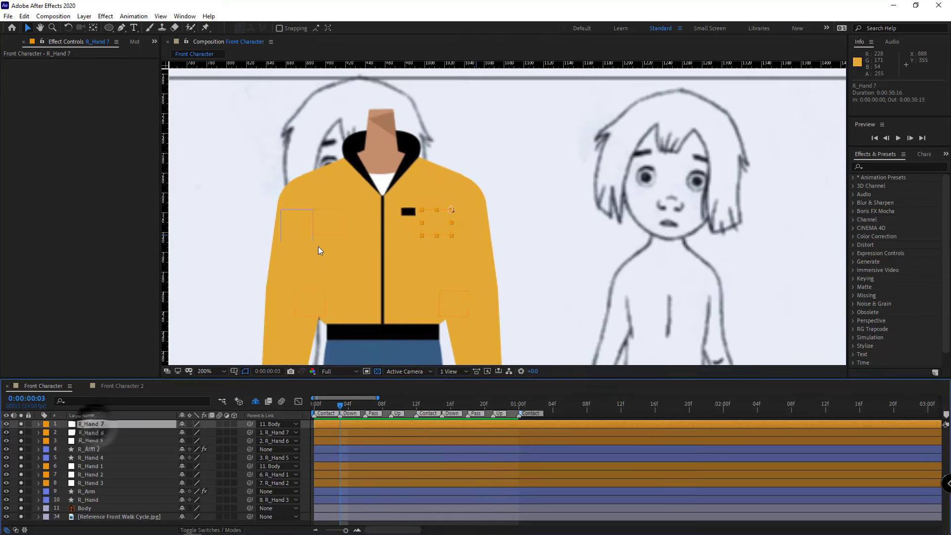
{"action": "scroll", "coordinate": [446, 196], "scroll_direction": "down", "scroll_amount": 1}
Step: Set the label colour of the five mirrored arm layers, R_Hand 7 to R_Hand 4, to purple and reveal their keyframes
{"action": "left_click", "coordinate": [97, 424]}
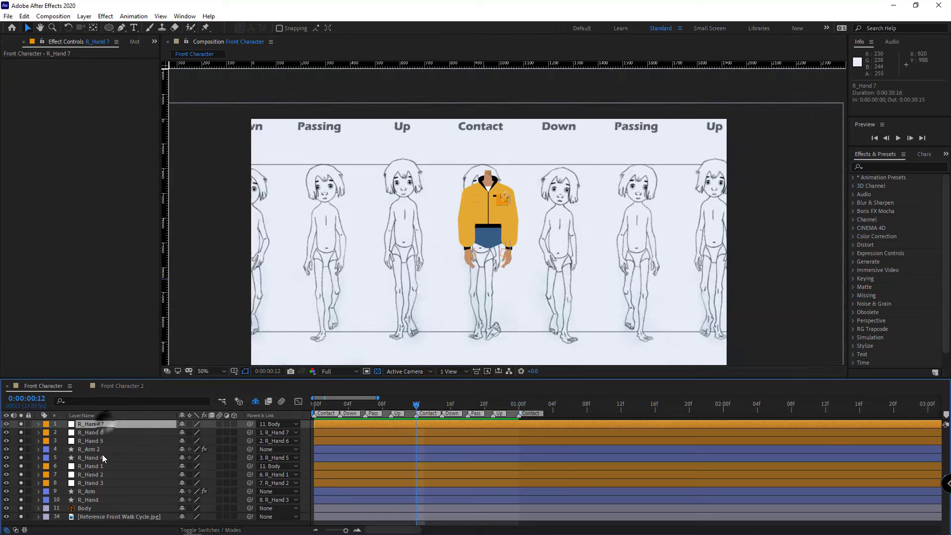
{"action": "left_click", "coordinate": [102, 457], "text": "shift"}
{"action": "left_click", "coordinate": [46, 457]}
{"action": "left_click", "coordinate": [66, 389]}
{"action": "key", "text": "u"}
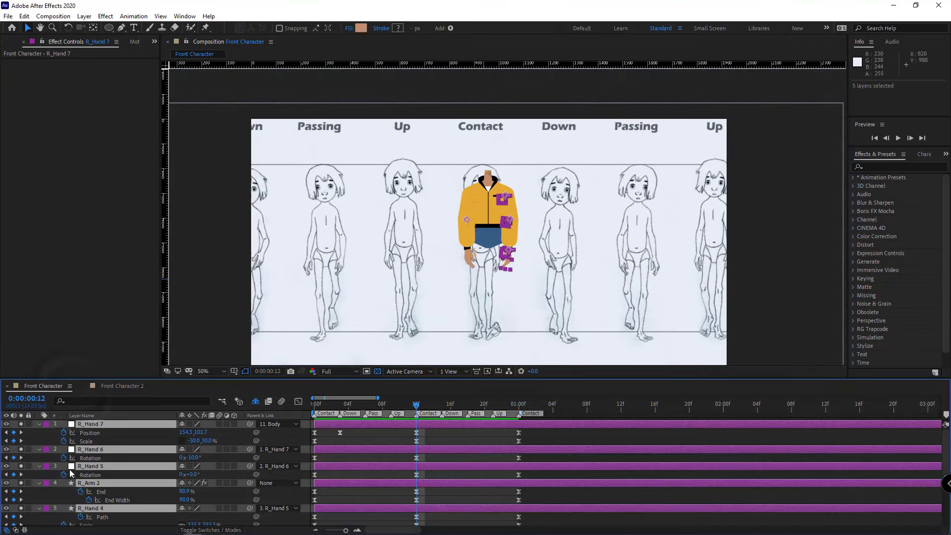
Step: Add the expression loopOut(type = "cycle", numKeyframes = 0) to R_Hand 4's Scale
{"action": "scroll", "coordinate": [55, 465], "scroll_direction": "down", "scroll_amount": 1}
{"action": "left_click", "coordinate": [63, 475], "text": "alt"}
{"action": "left_click", "coordinate": [216, 483]}
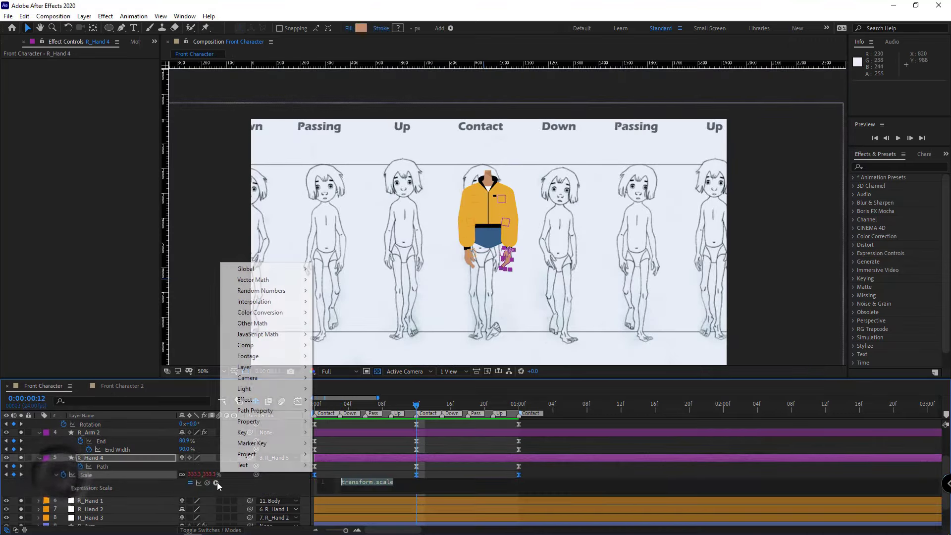
{"action": "mouse_move", "coordinate": [252, 421]}
{"action": "left_click", "coordinate": [358, 302]}
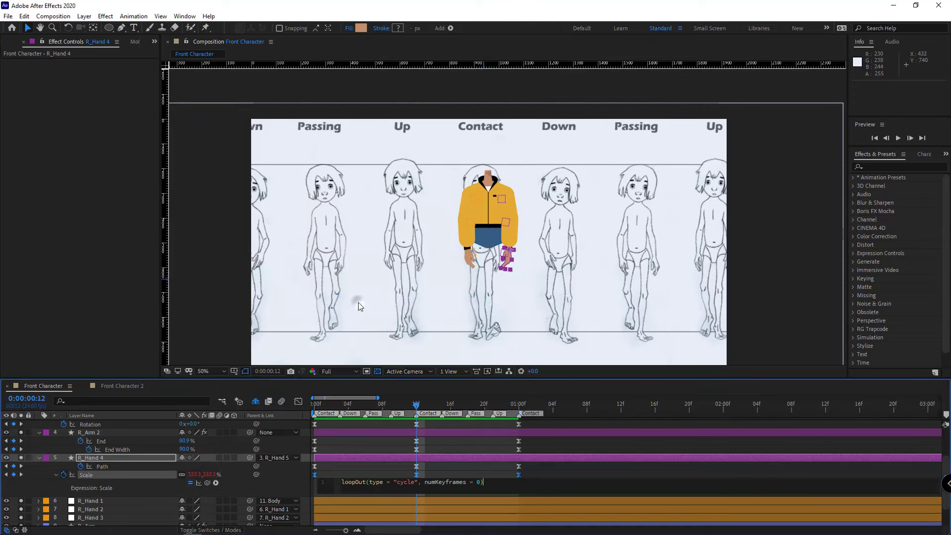
Step: Copy only the loop expression onto R_Arm 2's End and End Width, R_Hand 5 and 6's Rotation, and R_Hand 7's Position and Scale
{"action": "right_click", "coordinate": [86, 476]}
{"action": "left_click", "coordinate": [129, 434]}
{"action": "scroll", "coordinate": [113, 478], "scroll_direction": "up", "scroll_amount": 1}
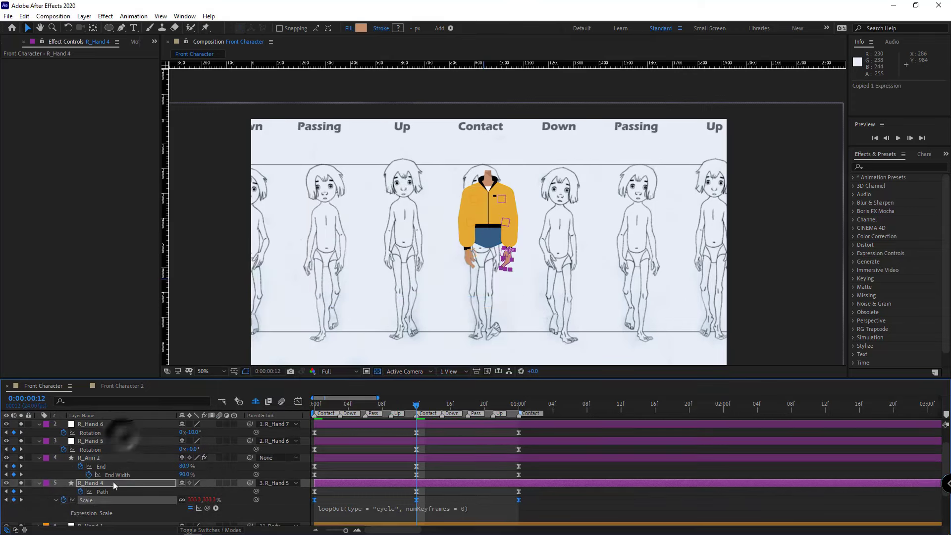
{"action": "left_click", "coordinate": [115, 474]}
{"action": "key", "text": "ctrl+v"}
{"action": "left_click", "coordinate": [112, 467]}
{"action": "key", "text": "ctrl+v"}
{"action": "scroll", "coordinate": [129, 510], "scroll_direction": "up", "scroll_amount": 1}
{"action": "left_click", "coordinate": [90, 475]}
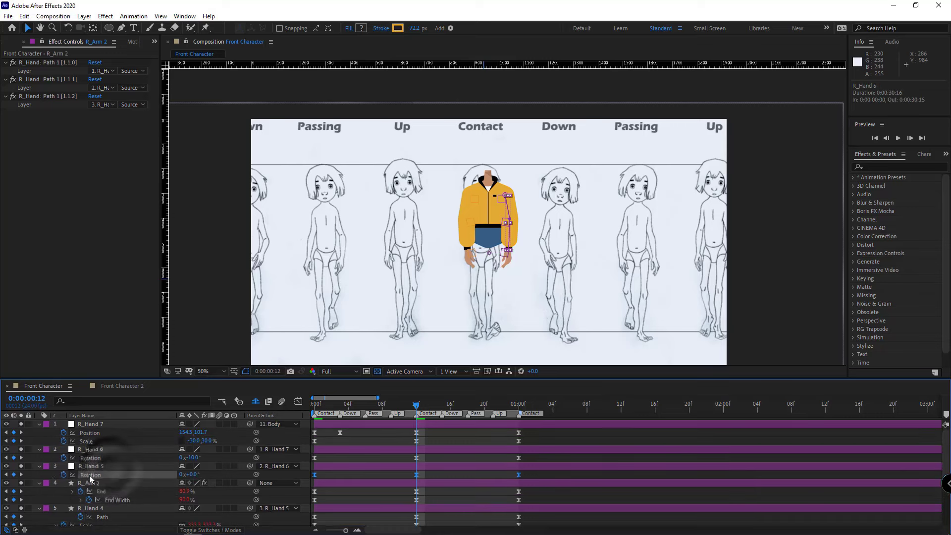
{"action": "key", "text": "ctrl+v"}
{"action": "left_click", "coordinate": [93, 458]}
{"action": "left_click", "coordinate": [94, 433]}
Step: Show the hidden shy layers and copy the Path loop expression from R_Shoe 2 onto R_Hand 4's Path
{"action": "scroll", "coordinate": [151, 463], "scroll_direction": "down", "scroll_amount": 3}
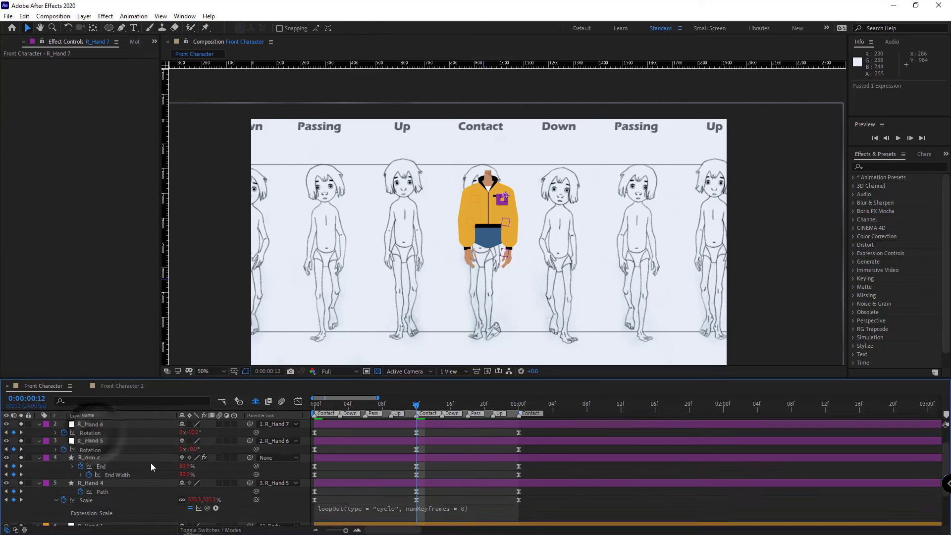
{"action": "scroll", "coordinate": [139, 475], "scroll_direction": "down", "scroll_amount": 1}
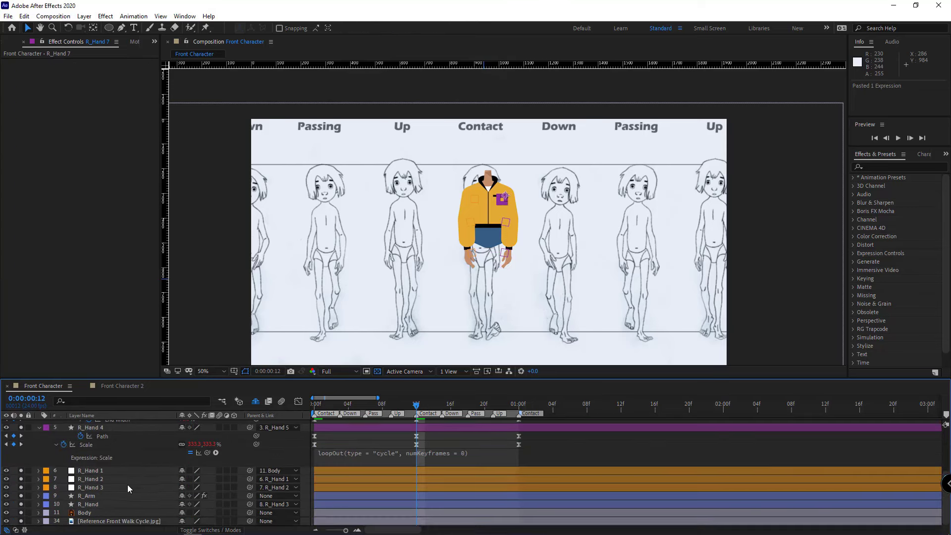
{"action": "left_click", "coordinate": [256, 402]}
{"action": "scroll", "coordinate": [146, 466], "scroll_direction": "down", "scroll_amount": 3}
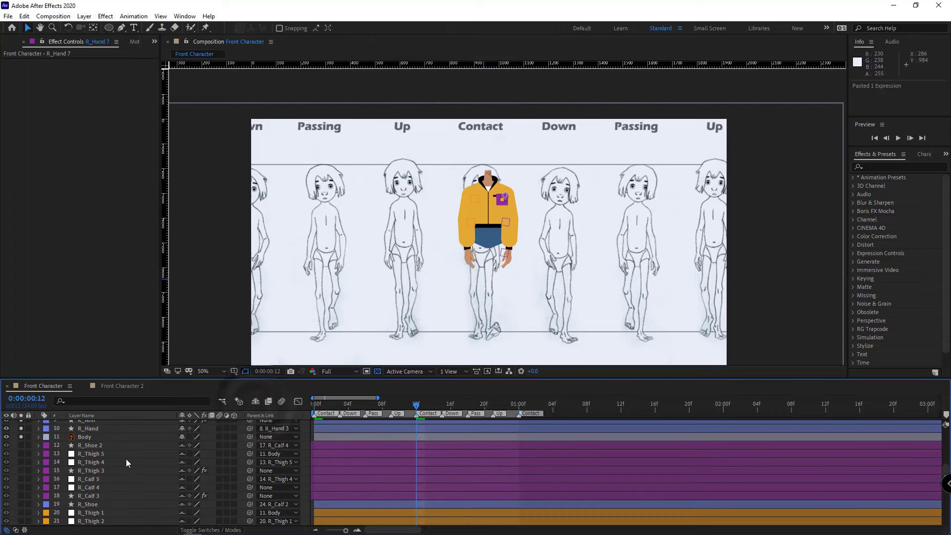
{"action": "left_click", "coordinate": [91, 449]}
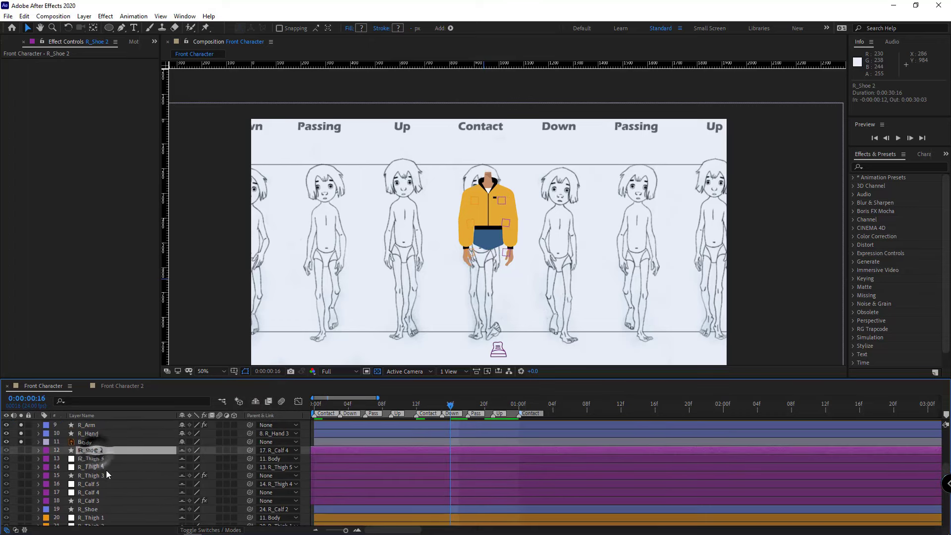
{"action": "key", "text": "u"}
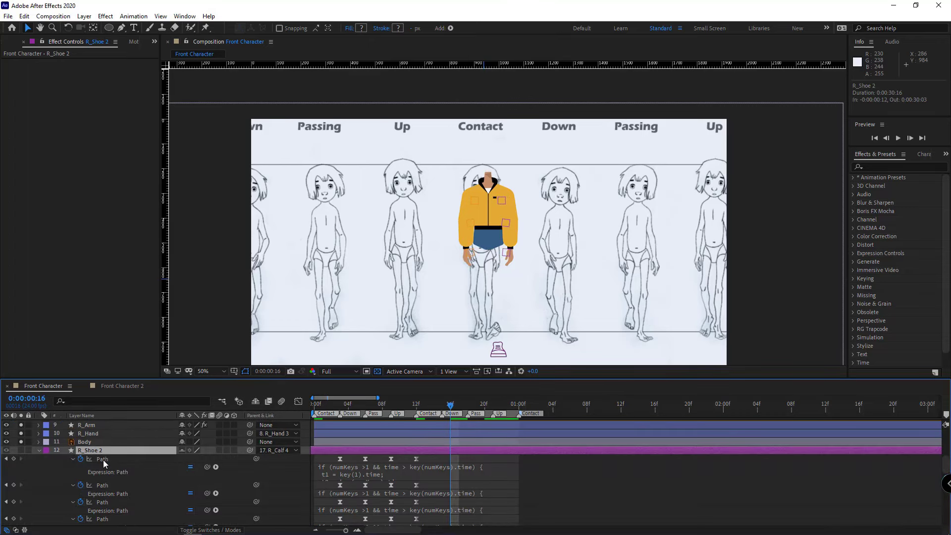
{"action": "right_click", "coordinate": [103, 460]}
{"action": "left_click", "coordinate": [139, 419]}
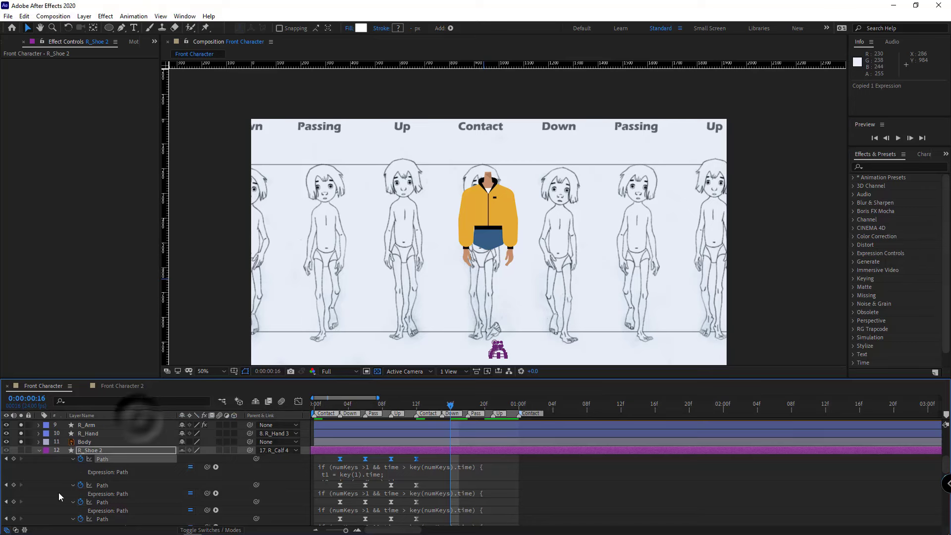
{"action": "scroll", "coordinate": [59, 493], "scroll_direction": "up", "scroll_amount": 5}
{"action": "left_click", "coordinate": [108, 491]}
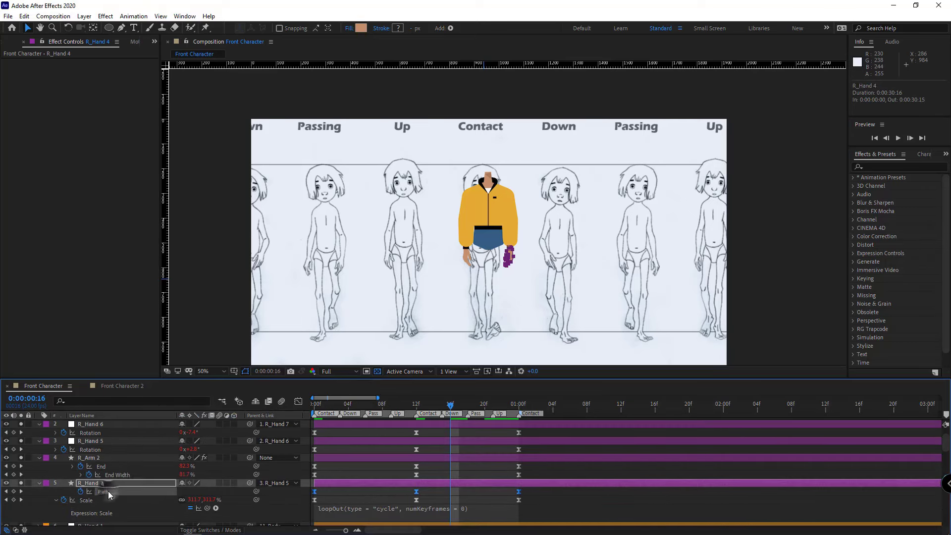
{"action": "key", "text": "ctrl+v"}
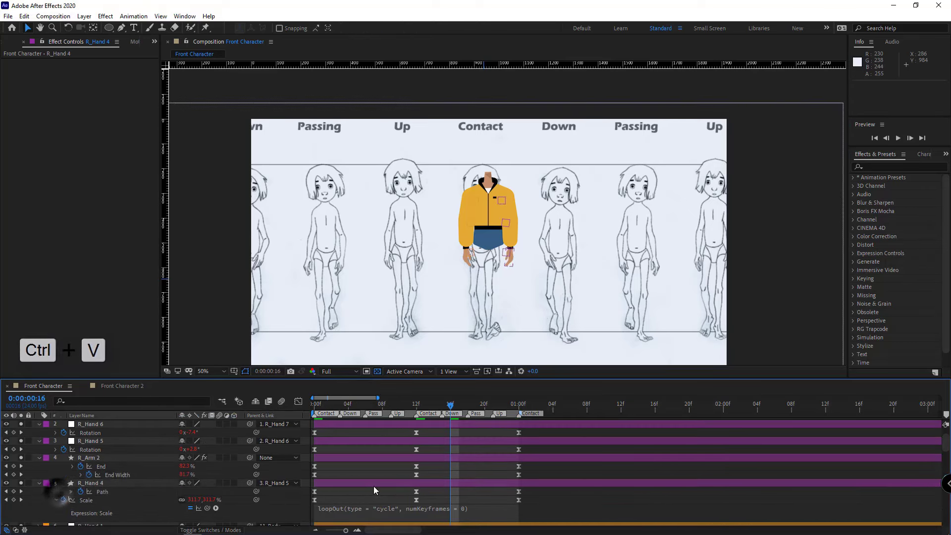
Step: Shift the five purple mirrored arm layers 12 frames earlier so they start at -0:00:00:12
{"action": "key", "text": "ctrl+a"}
{"action": "left_click", "coordinate": [41, 459]}
{"action": "left_click", "coordinate": [298, 485]}
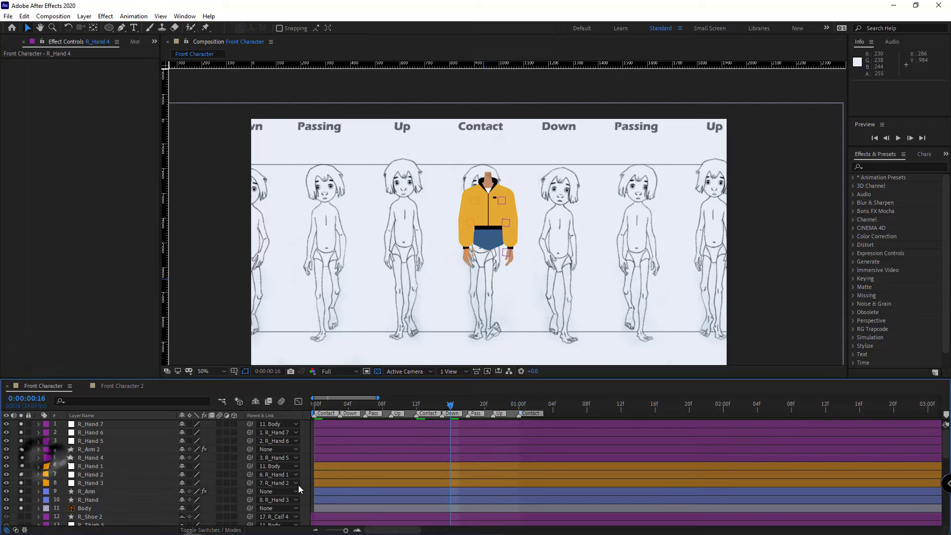
{"action": "left_click", "coordinate": [94, 425]}
{"action": "left_click", "coordinate": [103, 458], "text": "shift"}
{"action": "key", "text": "u"}
{"action": "left_click", "coordinate": [468, 442]}
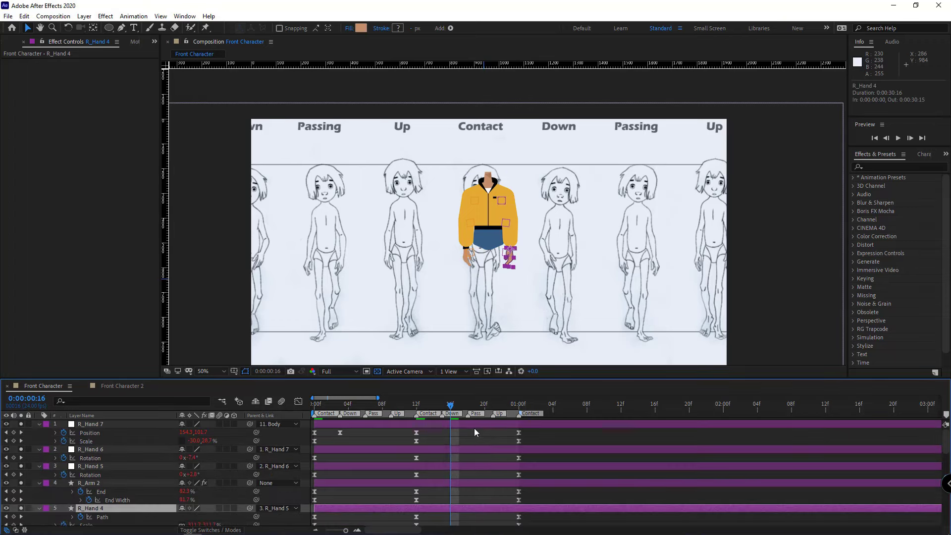
{"action": "left_click", "coordinate": [469, 424]}
{"action": "left_click", "coordinate": [471, 509], "text": "shift"}
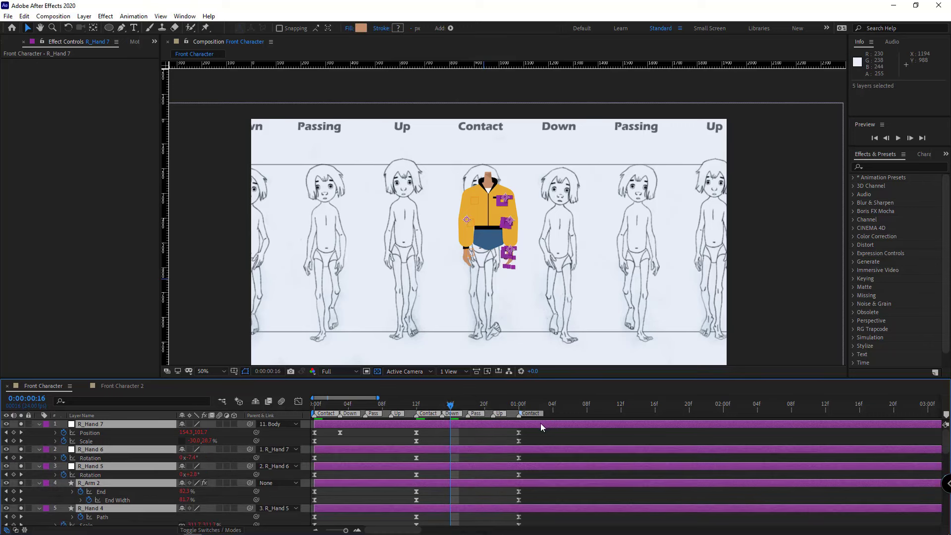
{"action": "left_click_drag", "start_coordinate": [544, 424], "coordinate": [452, 427]}
Step: Play back the walk cycle from the start to check the alternating swing of both arms
{"action": "left_click", "coordinate": [475, 440]}
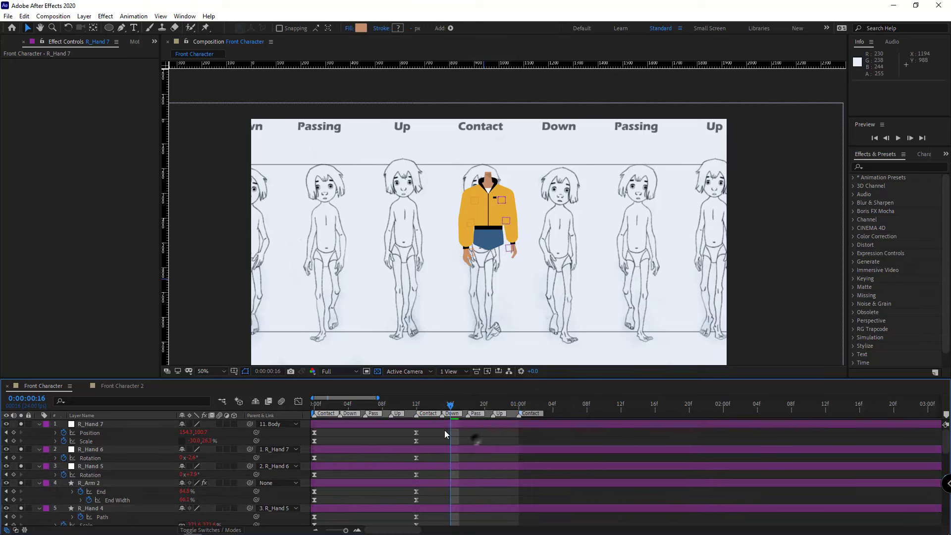
{"action": "key", "text": "space"}
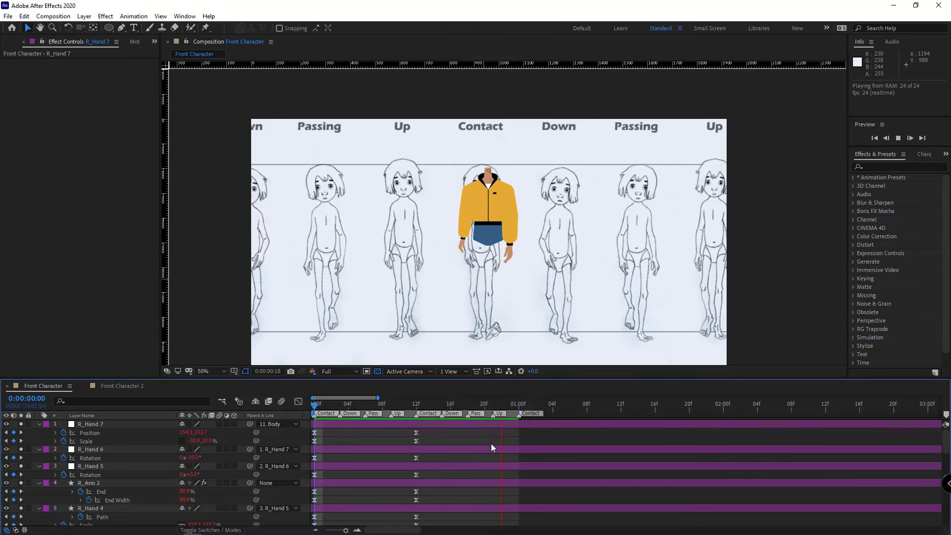
{"action": "left_click", "coordinate": [471, 260]}
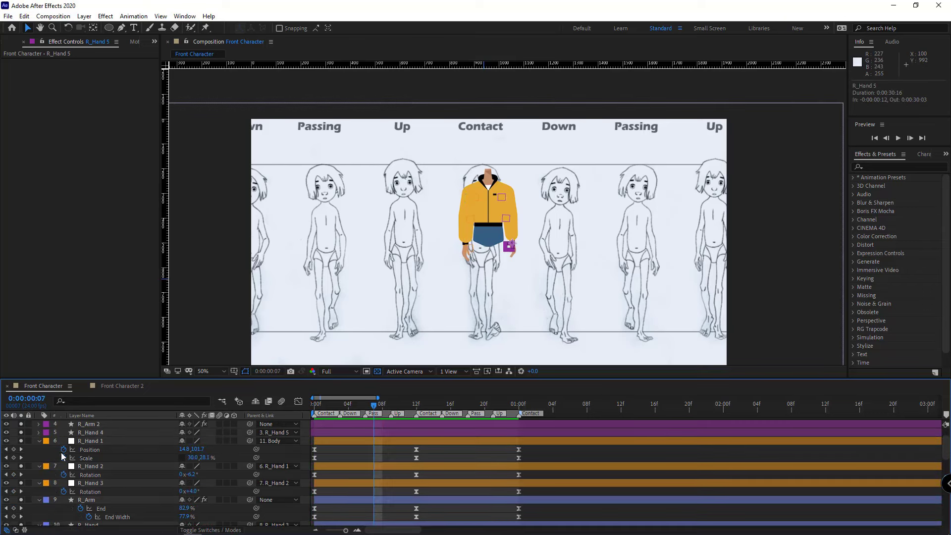
Step: Add the expression loopOut(type = "cycle", numKeyframes = 0) to R_Hand 1's Position and copy only the expression onto its Scale
{"action": "left_click", "coordinate": [63, 450], "text": "alt"}
{"action": "left_click", "coordinate": [215, 457]}
{"action": "mouse_move", "coordinate": [243, 395]}
{"action": "left_click", "coordinate": [376, 262]}
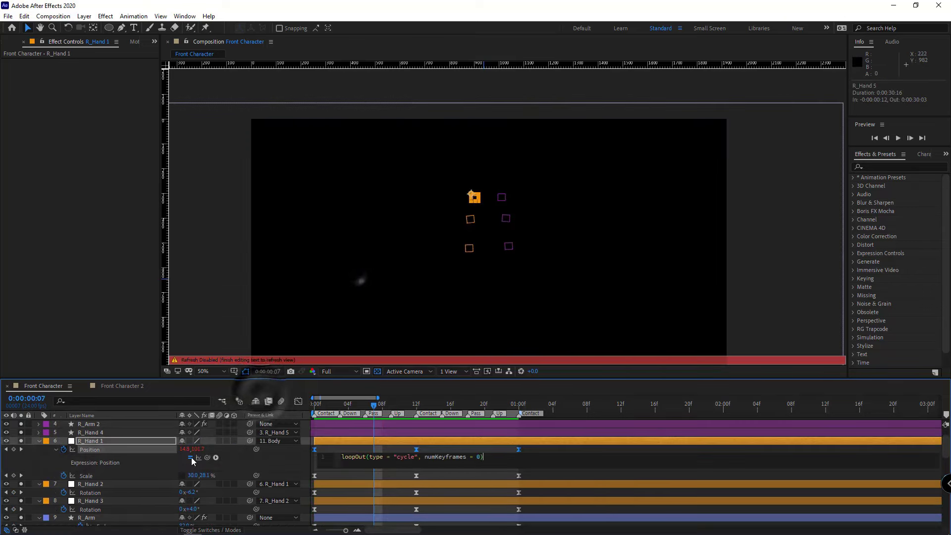
{"action": "left_click", "coordinate": [56, 450]}
{"action": "right_click", "coordinate": [81, 449]}
{"action": "left_click", "coordinate": [119, 408]}
{"action": "left_click", "coordinate": [106, 456]}
{"action": "key", "text": "ctrl+v"}
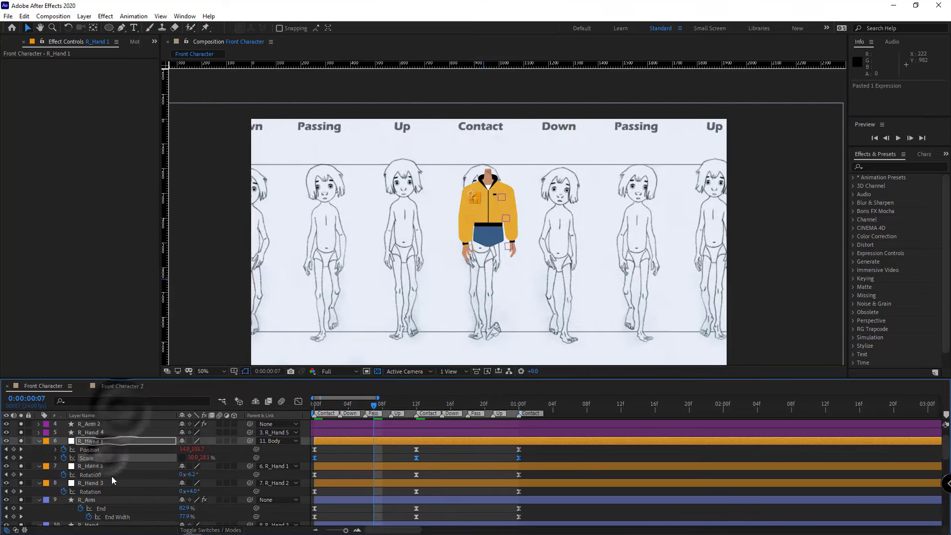
Step: Paste the loop expression onto R_Hand 2 and 3's Rotation, R_Arm's End and End Width, and R_Hand's Scale
{"action": "left_click", "coordinate": [108, 475]}
{"action": "key", "text": "ctrl+v"}
{"action": "left_click", "coordinate": [102, 492]}
{"action": "key", "text": "ctrl+v"}
{"action": "left_click", "coordinate": [102, 508]}
{"action": "key", "text": "ctrl+v"}
{"action": "left_click", "coordinate": [122, 518]}
{"action": "key", "text": "ctrl+v"}
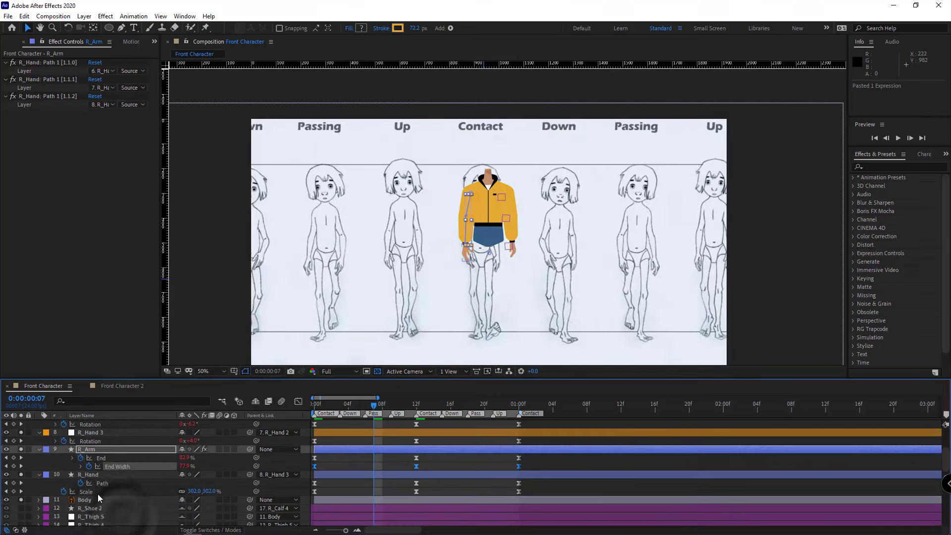
Step: Copy only the Path loop expression from R_Hand 4 onto R_Hand's Path
{"action": "scroll", "coordinate": [124, 493], "scroll_direction": "up", "scroll_amount": 3}
{"action": "left_click", "coordinate": [97, 458]}
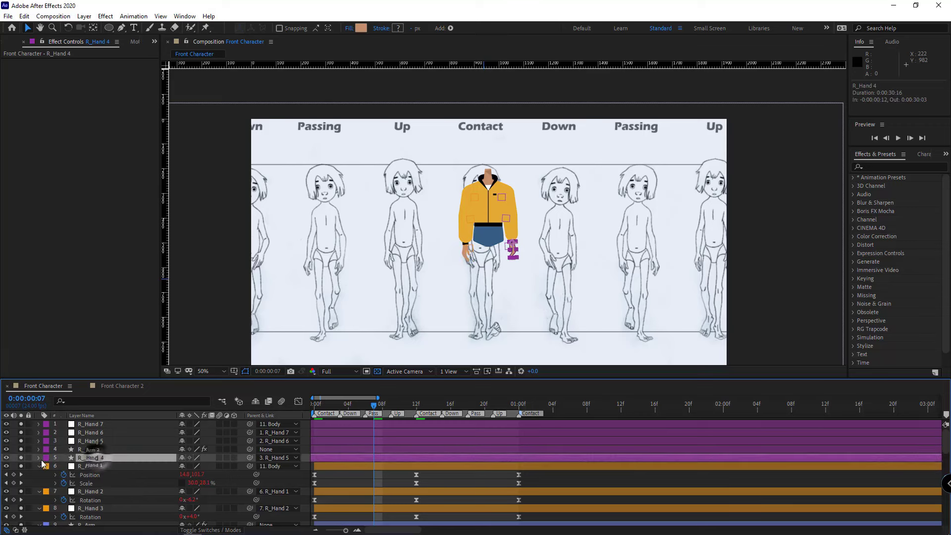
{"action": "key", "text": "e"}
{"action": "key", "text": "e"}
{"action": "right_click", "coordinate": [103, 468]}
{"action": "left_click", "coordinate": [144, 429]}
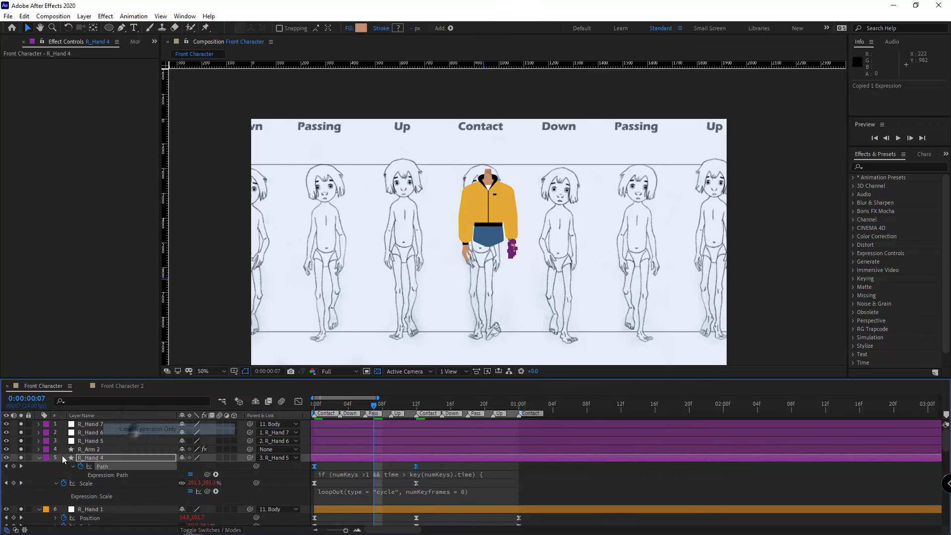
{"action": "scroll", "coordinate": [116, 448], "scroll_direction": "down", "scroll_amount": 5}
{"action": "left_click", "coordinate": [102, 458]}
{"action": "key", "text": "ctrl+v"}
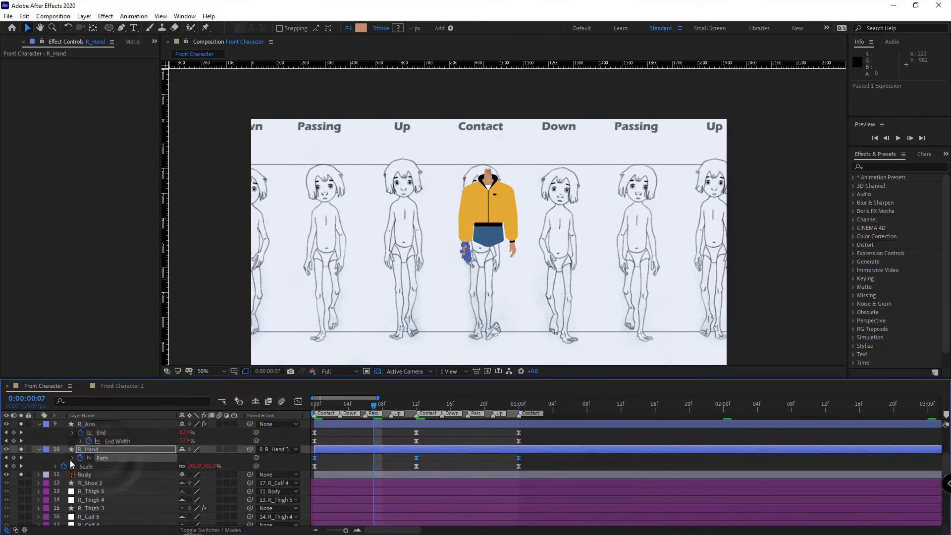
Step: Collapse the expanded properties of the arm and hand layers and clear the layer selection
{"action": "left_click", "coordinate": [108, 474]}
{"action": "scroll", "coordinate": [141, 470], "scroll_direction": "up", "scroll_amount": 5}
{"action": "left_click", "coordinate": [94, 424], "text": "shift"}
{"action": "left_click", "coordinate": [39, 466]}
{"action": "key", "text": "F2"}
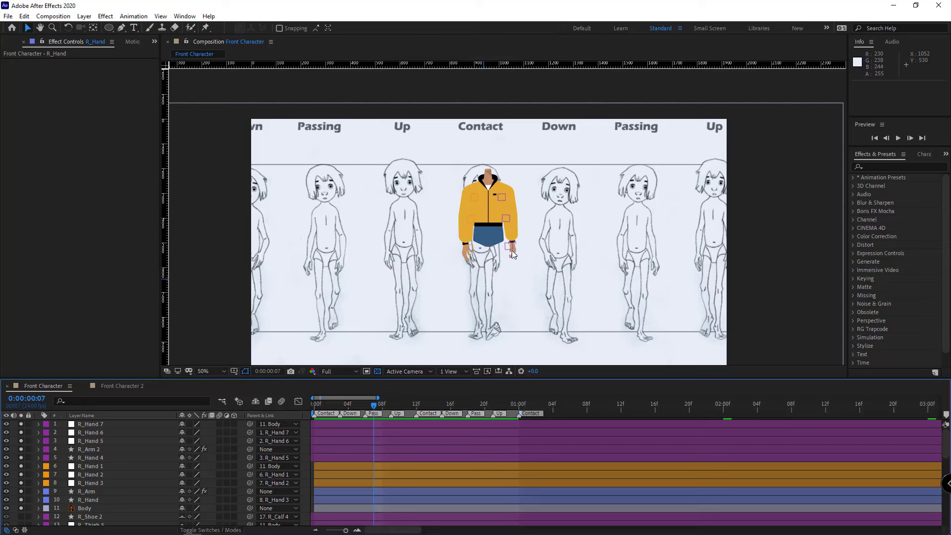
Step: Select the two hand control layers R_Hand 3 and R_Hand 5 together
{"action": "left_click", "coordinate": [100, 483]}
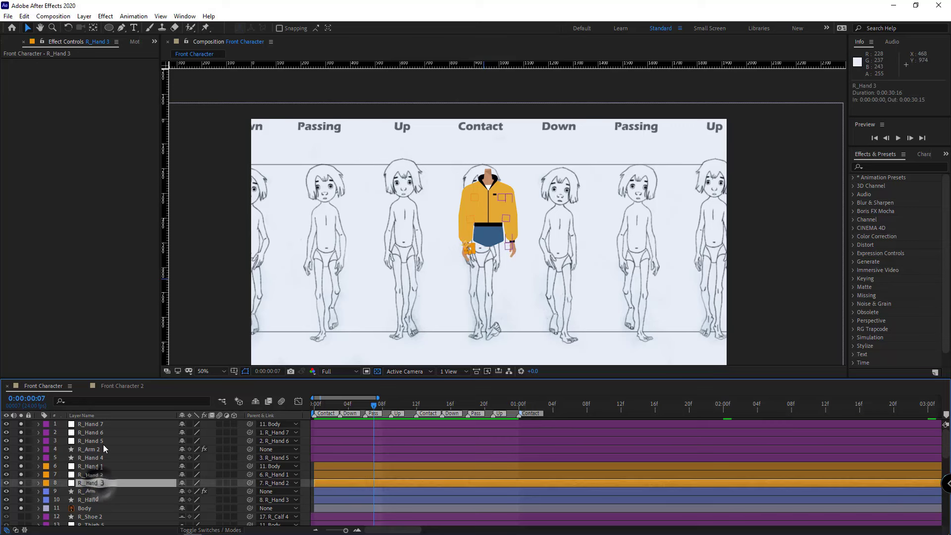
{"action": "left_click", "coordinate": [103, 442], "text": "ctrl"}
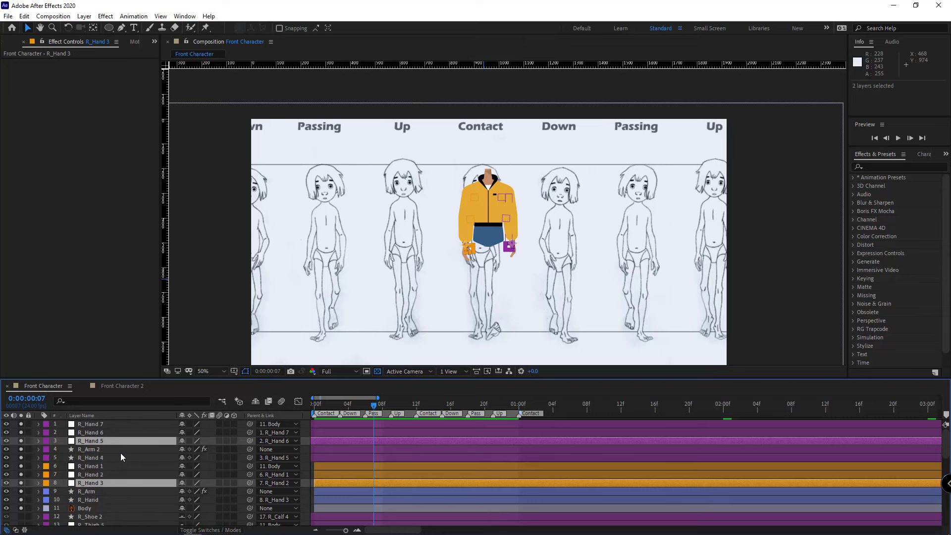
Step: Shift the rotation keyframes of R_Hand 5 and R_Hand 3 earlier so the last R_Hand 3 key lands at 0:00:00:09, and preview
{"action": "key", "text": "r"}
{"action": "left_click", "coordinate": [94, 500]}
{"action": "left_click", "coordinate": [94, 451], "text": "ctrl"}
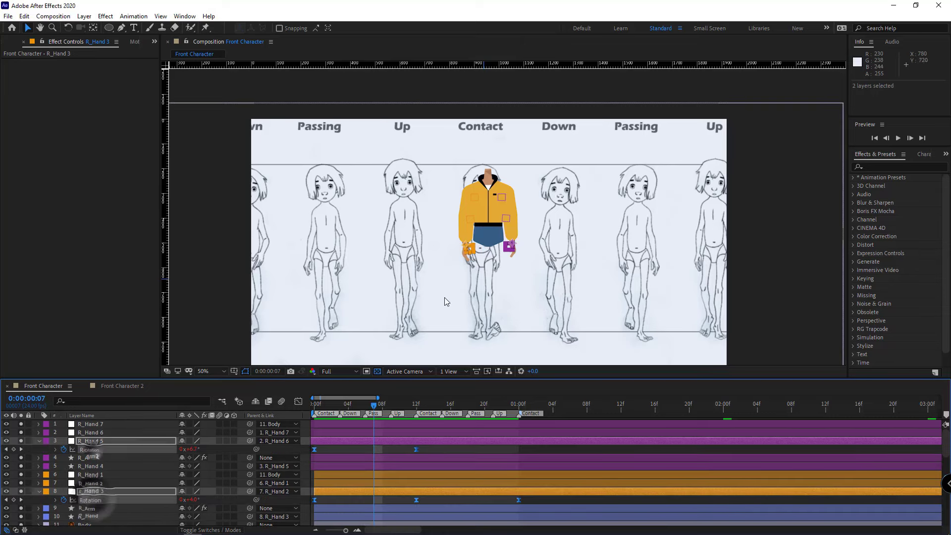
{"action": "scroll", "coordinate": [444, 300], "scroll_direction": "up", "scroll_amount": 1}
{"action": "left_click_drag", "start_coordinate": [334, 404], "coordinate": [451, 412]}
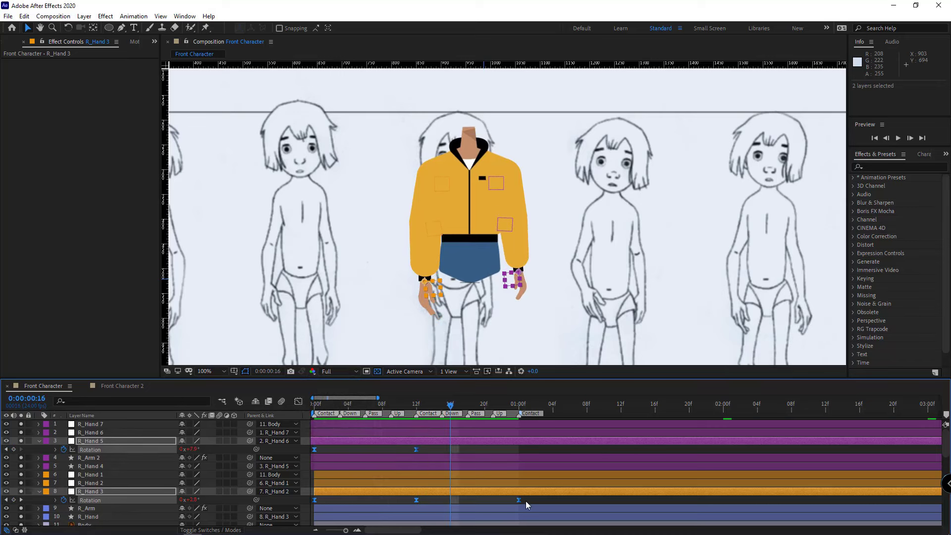
{"action": "left_click_drag", "start_coordinate": [519, 501], "coordinate": [392, 500]}
{"action": "key", "text": "j"}
{"action": "left_click_drag", "start_coordinate": [326, 407], "coordinate": [301, 414]}
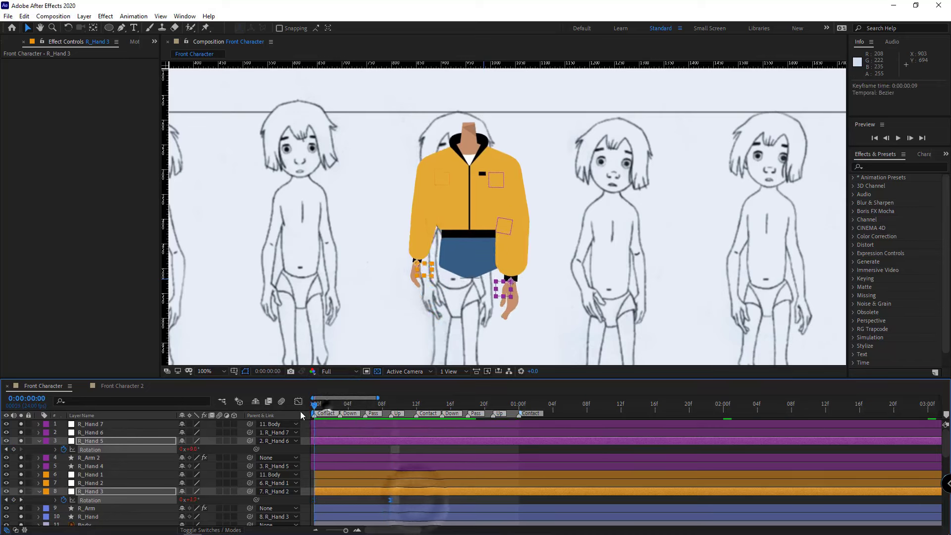
{"action": "key", "text": "space"}
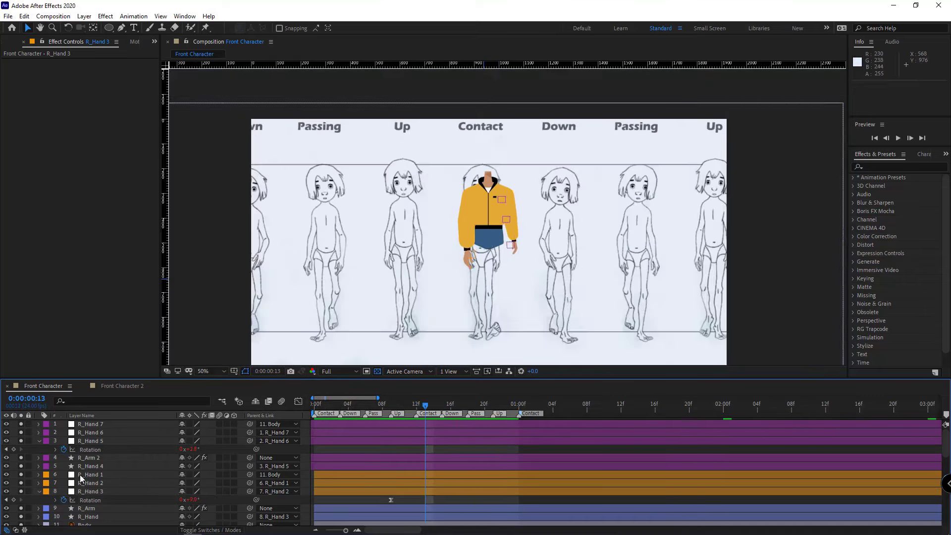
Step: Collapse the revealed rotation properties and turn off solo for the character layers and the Reference Front Walk Cycle image
{"action": "key", "text": "ctrl+a"}
{"action": "left_click", "coordinate": [40, 441]}
{"action": "key", "text": "ctrl+shift+a"}
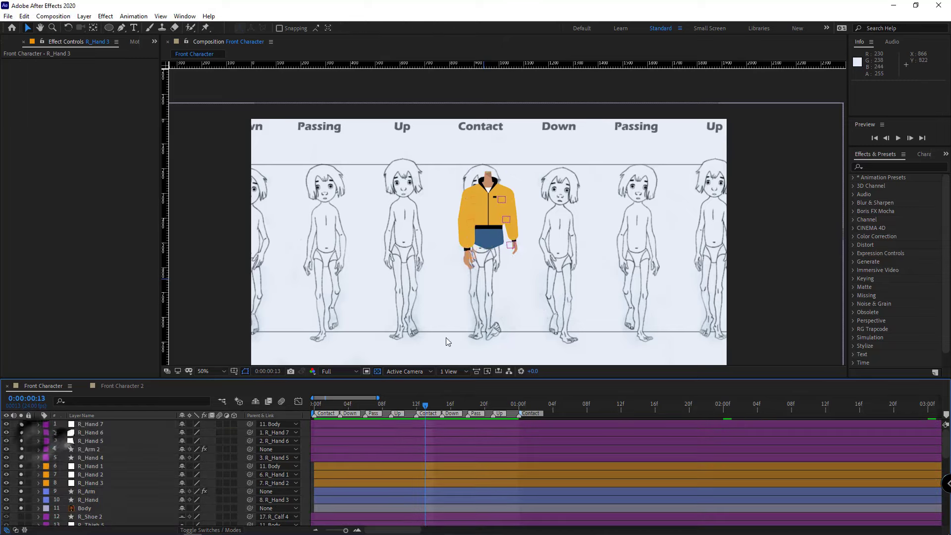
{"action": "key", "text": "Page_Up"}
{"action": "key", "text": "Page_Up"}
{"action": "left_click_drag", "start_coordinate": [21, 509], "coordinate": [21, 424]}
{"action": "scroll", "coordinate": [25, 445], "scroll_direction": "down", "scroll_amount": 10}
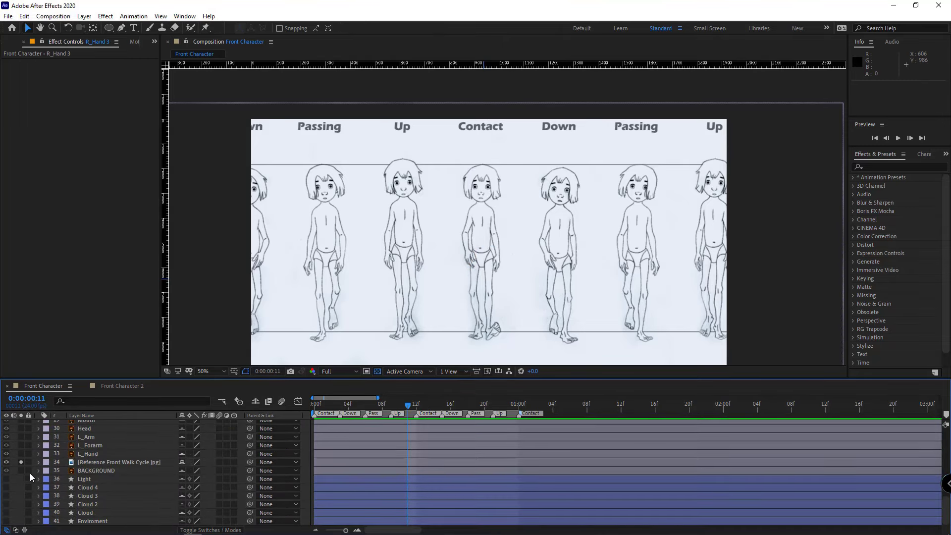
{"action": "left_click", "coordinate": [21, 462]}
{"action": "scroll", "coordinate": [99, 470], "scroll_direction": "up", "scroll_amount": 1}
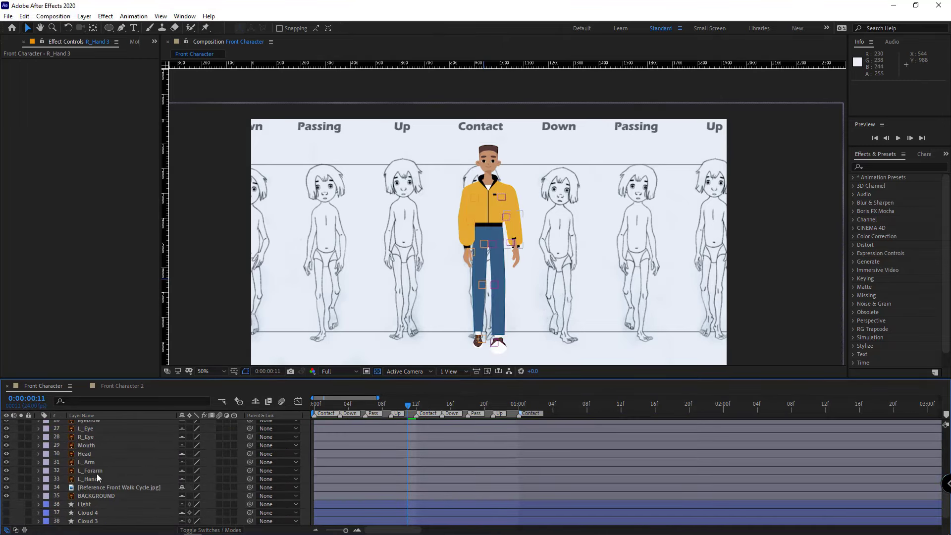
Step: Hide the Eyebrow, L_Eye, R_Eye, Mouth and Head layers
{"action": "left_click", "coordinate": [88, 453]}
{"action": "scroll", "coordinate": [88, 470], "scroll_direction": "up", "scroll_amount": 2}
{"action": "left_click", "coordinate": [88, 471], "text": "shift"}
{"action": "left_click", "coordinate": [7, 472]}
{"action": "key", "text": "ctrl+shift+a"}
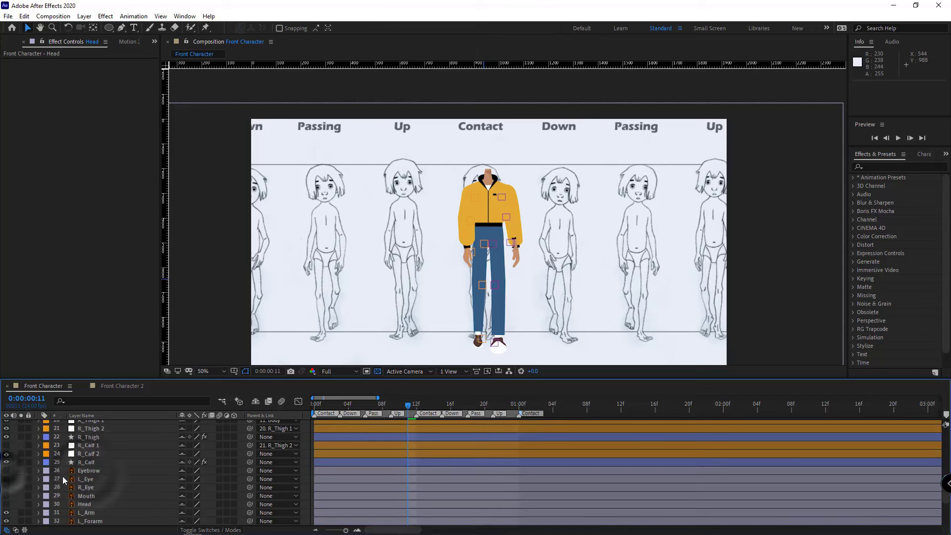
{"action": "key", "text": "Page_Up"}
{"action": "key", "text": "Page_Up"}
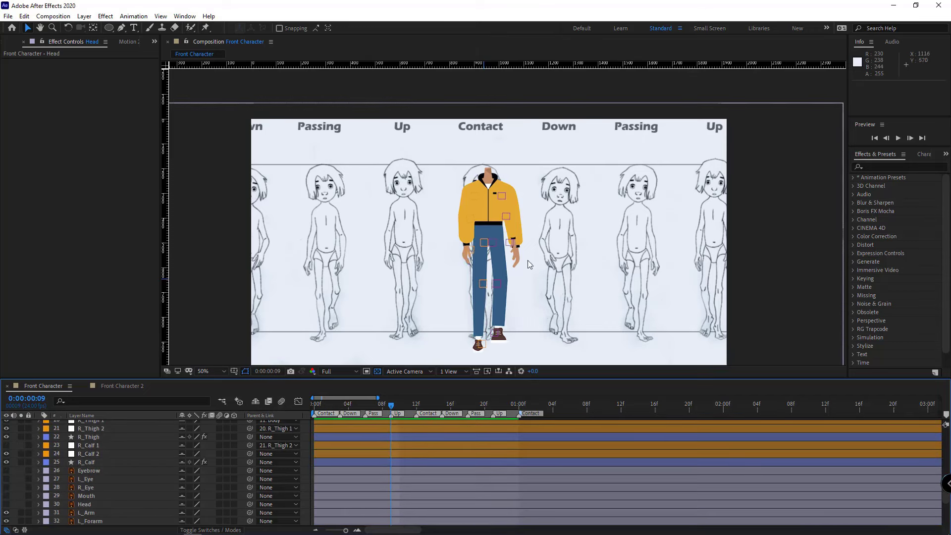
Step: Delete the L_Arm, L_Forarm and L_Hand layers and preview the walk cycle
{"action": "scroll", "coordinate": [107, 487], "scroll_direction": "down", "scroll_amount": 2}
{"action": "left_click", "coordinate": [99, 462]}
{"action": "left_click", "coordinate": [103, 479], "text": "shift"}
{"action": "key", "text": "Delete"}
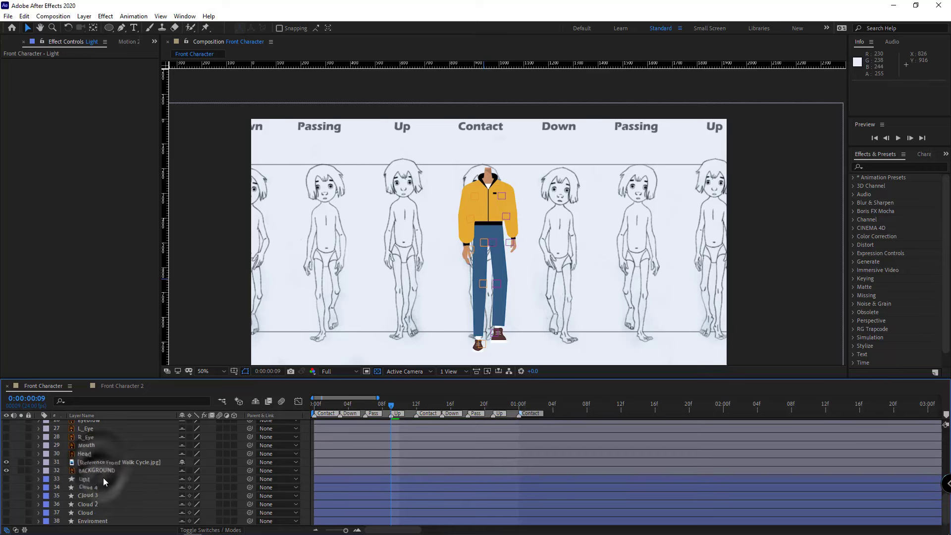
{"action": "key", "text": "space"}
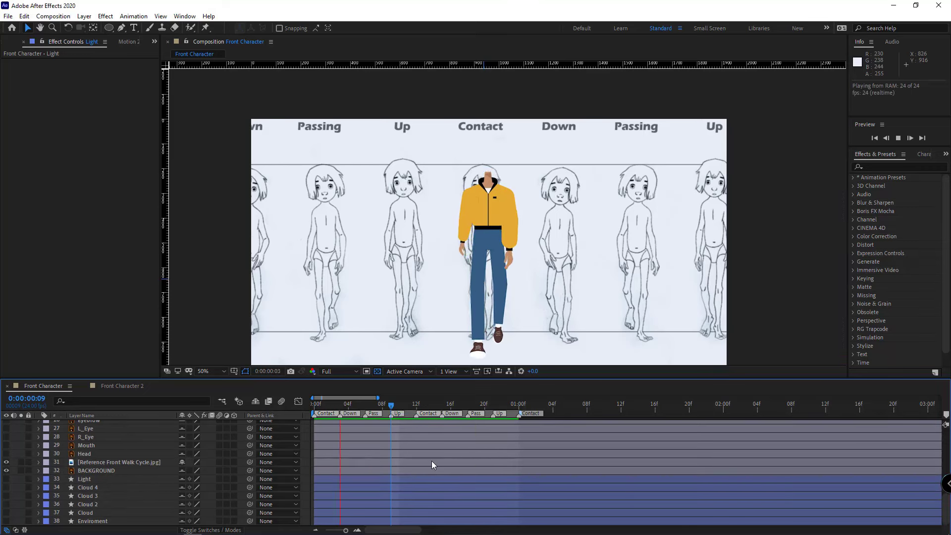
{"action": "key", "text": "space"}
Step: Scale the Reference Front Walk Cycle image to 100% and move it to about 759, 335 in the composition
{"action": "scroll", "coordinate": [475, 275], "scroll_direction": "down", "scroll_amount": 2}
{"action": "left_click", "coordinate": [658, 245]}
{"action": "key", "text": "s"}
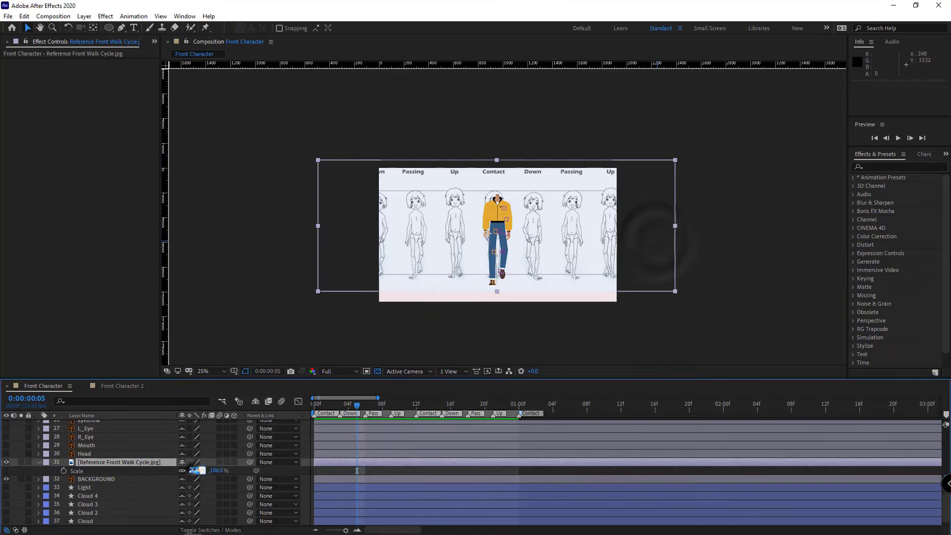
{"action": "left_click_drag", "start_coordinate": [192, 470], "coordinate": [194, 470]}
{"action": "left_click_drag", "start_coordinate": [563, 245], "coordinate": [545, 219]}
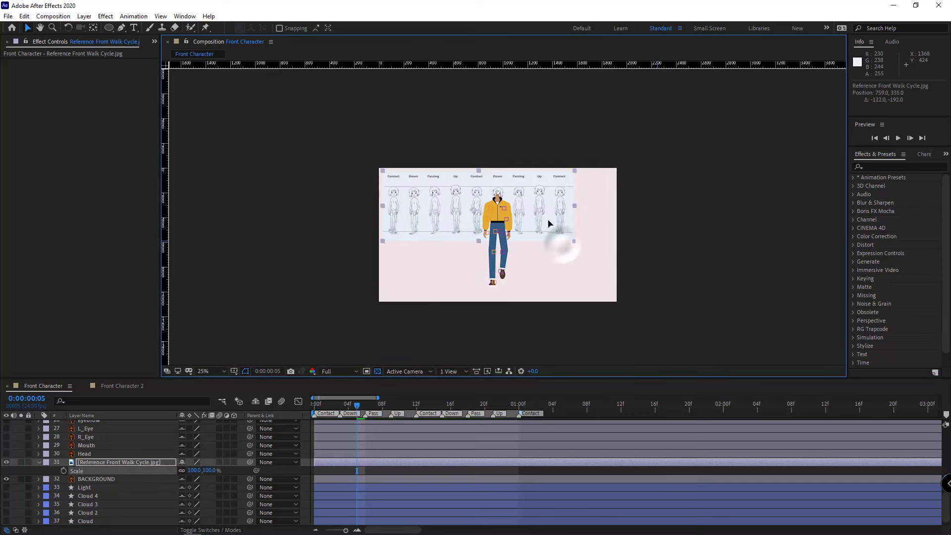
Step: Hide the reference image and BACKGROUND layers, switch off the transparency grid, and preview the walk
{"action": "left_click", "coordinate": [6, 462]}
{"action": "left_click", "coordinate": [6, 479]}
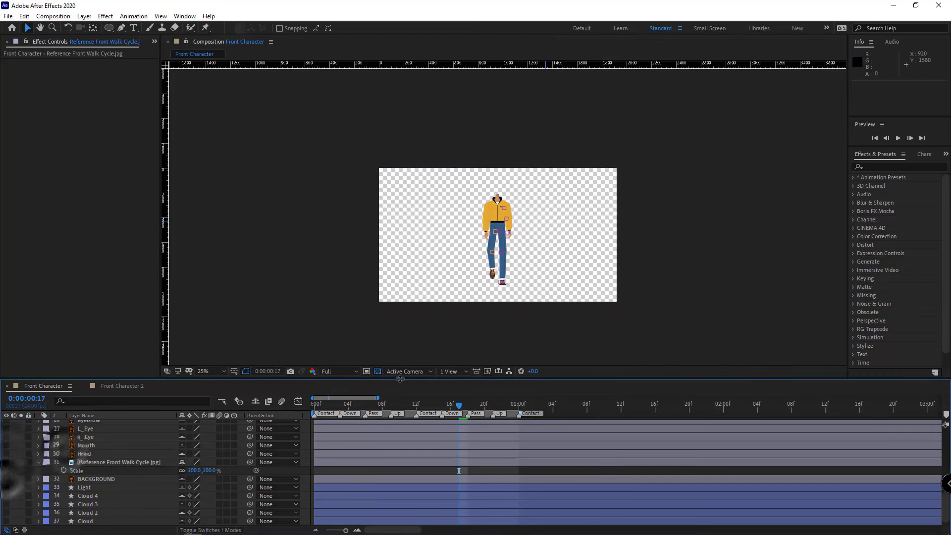
{"action": "left_click", "coordinate": [377, 371]}
{"action": "key", "text": "space"}
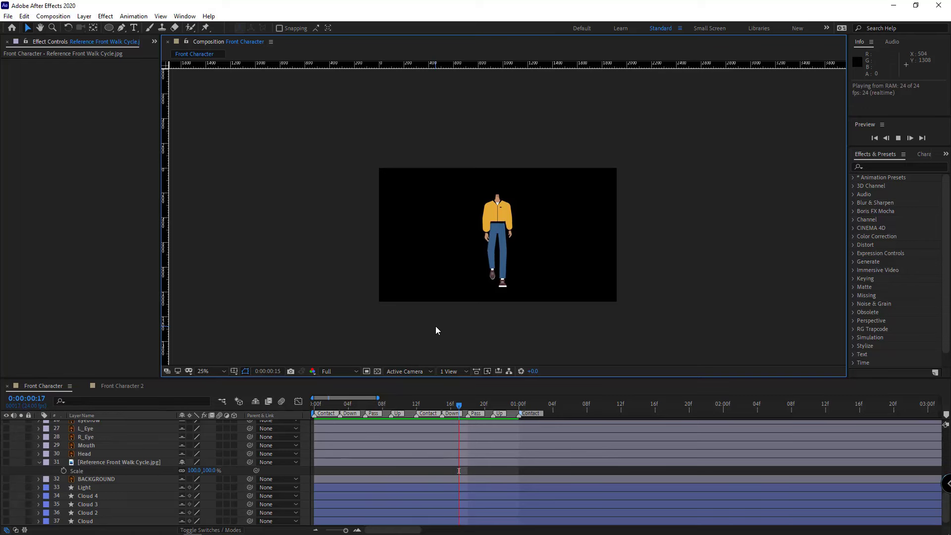
Step: Create shapes from the Body vector layer
{"action": "left_click", "coordinate": [498, 218]}
{"action": "scroll", "coordinate": [503, 212], "scroll_direction": "up", "scroll_amount": 4}
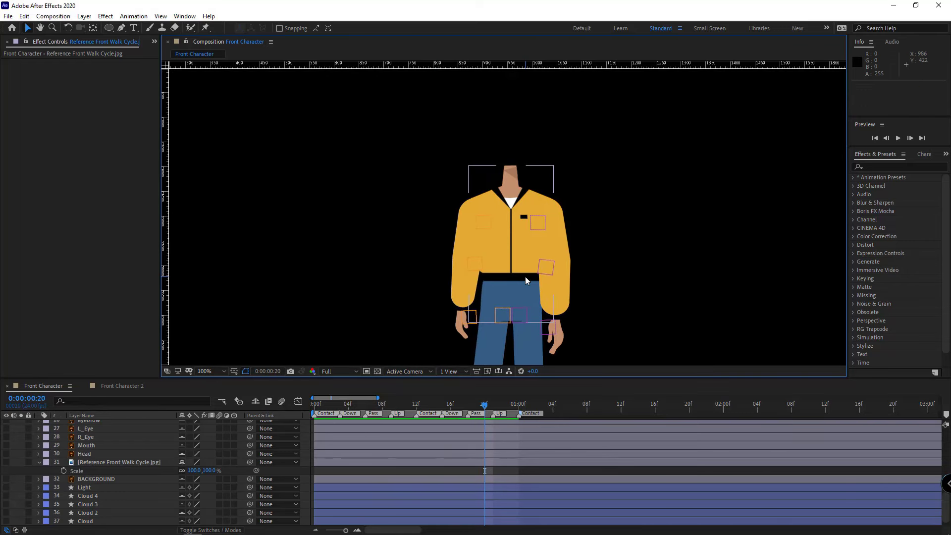
{"action": "left_click", "coordinate": [517, 263]}
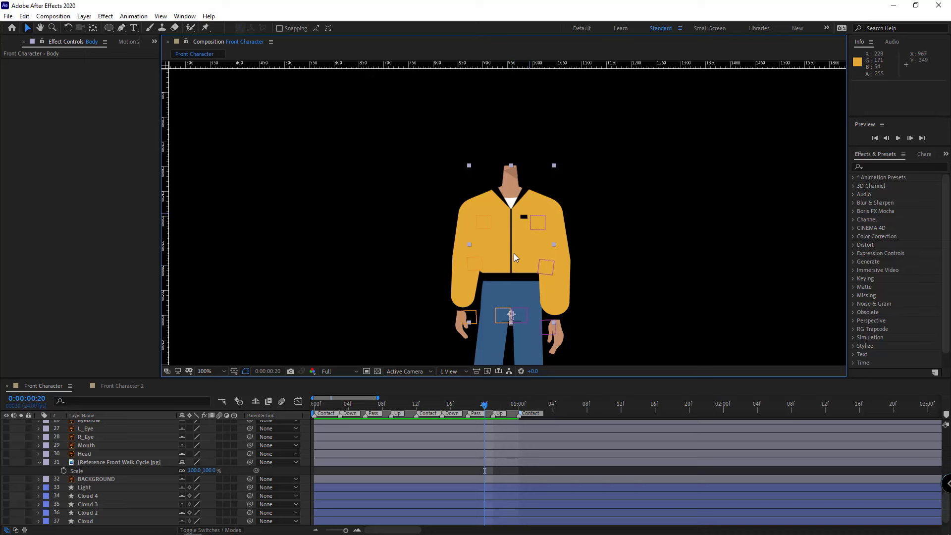
{"action": "scroll", "coordinate": [104, 473], "scroll_direction": "up", "scroll_amount": 6}
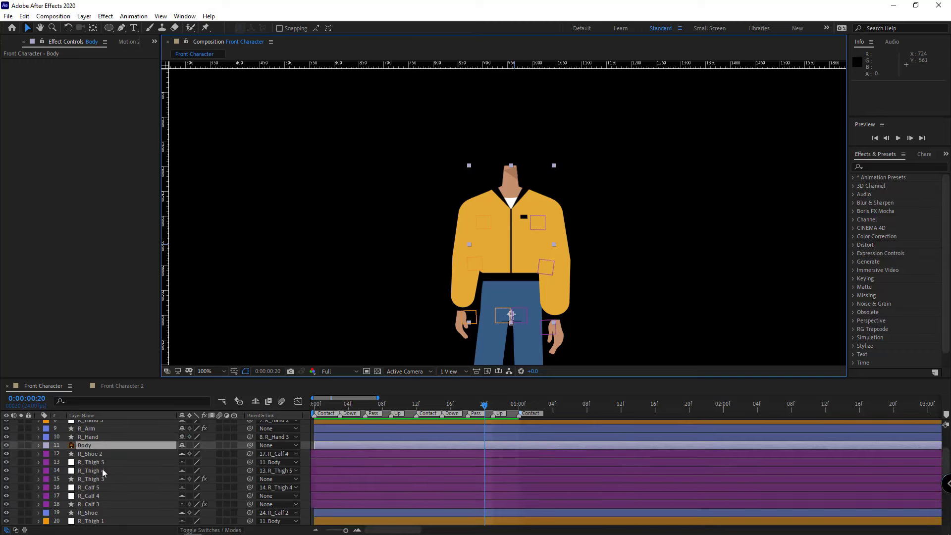
{"action": "right_click", "coordinate": [86, 448]}
{"action": "mouse_move", "coordinate": [148, 368]}
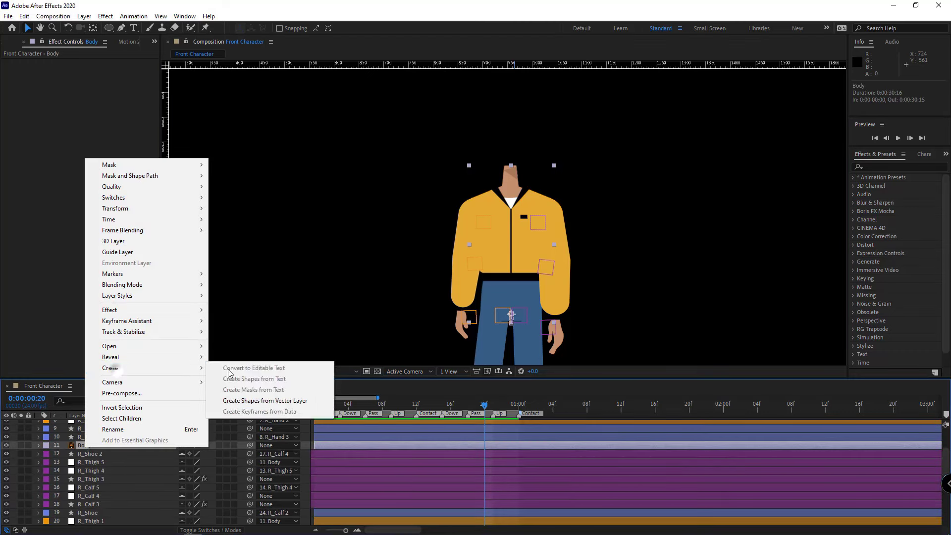
{"action": "left_click", "coordinate": [268, 401]}
Step: Rename the new outlines layer as Body and delete the original Body vector layer
{"action": "key", "text": "Return"}
{"action": "key", "text": "Right"}
{"action": "key", "text": "BackSpace"}
{"action": "key", "text": "BackSpace"}
{"action": "key", "text": "BackSpace"}
{"action": "key", "text": "BackSpace"}
{"action": "key", "text": "BackSpace"}
{"action": "key", "text": "BackSpace"}
{"action": "key", "text": "BackSpace"}
{"action": "key", "text": "BackSpace"}
{"action": "key", "text": "BackSpace"}
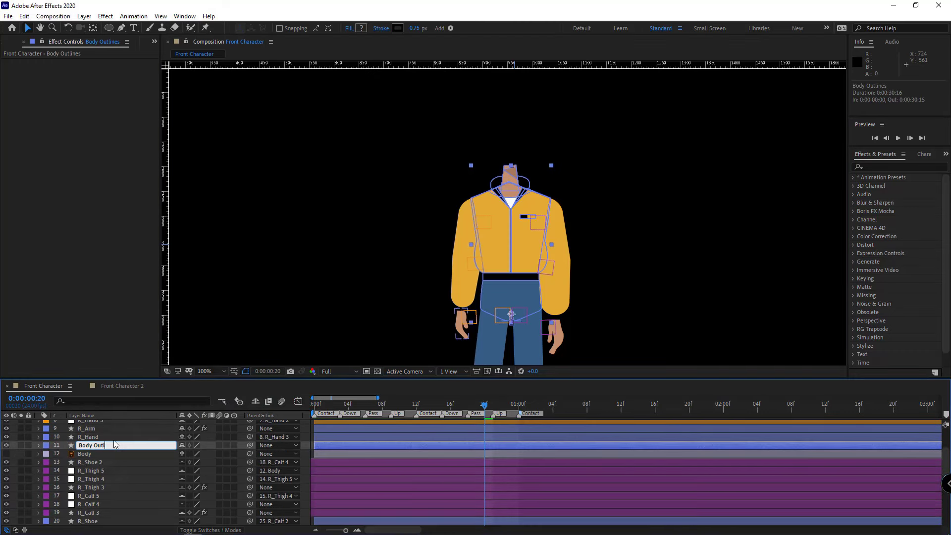
{"action": "key", "text": "Return"}
{"action": "left_click", "coordinate": [100, 455]}
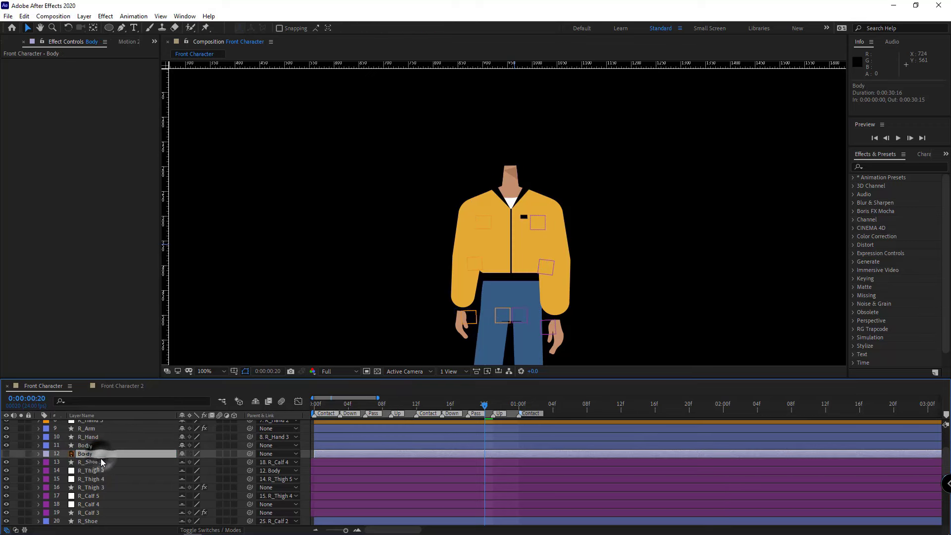
{"action": "key", "text": "Delete"}
Step: Parent the R_Hand 7 and R_Hand 1 nulls to the new Body shape layer
{"action": "left_click", "coordinate": [117, 442]}
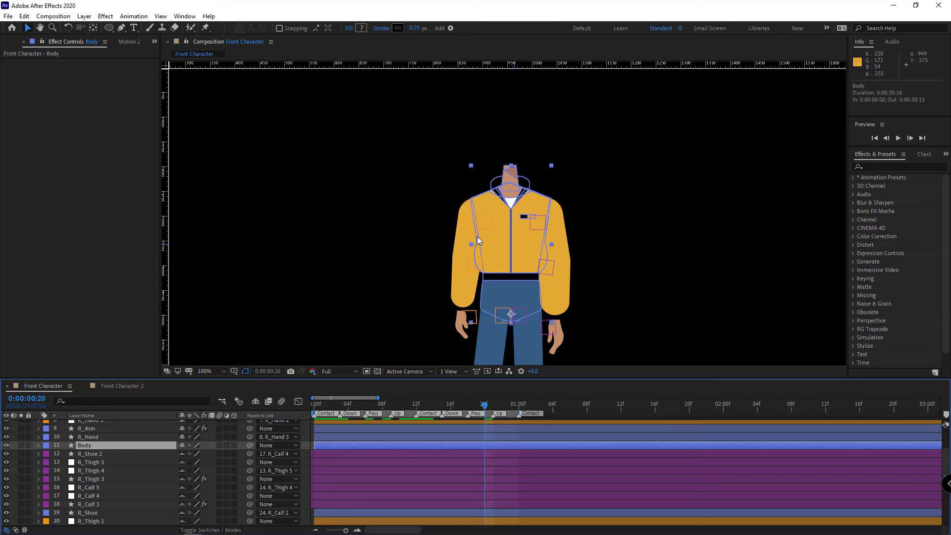
{"action": "scroll", "coordinate": [122, 472], "scroll_direction": "up", "scroll_amount": 3}
{"action": "left_click", "coordinate": [97, 424]}
{"action": "left_click", "coordinate": [109, 466], "text": "ctrl"}
{"action": "scroll", "coordinate": [149, 463], "scroll_direction": "down", "scroll_amount": 1}
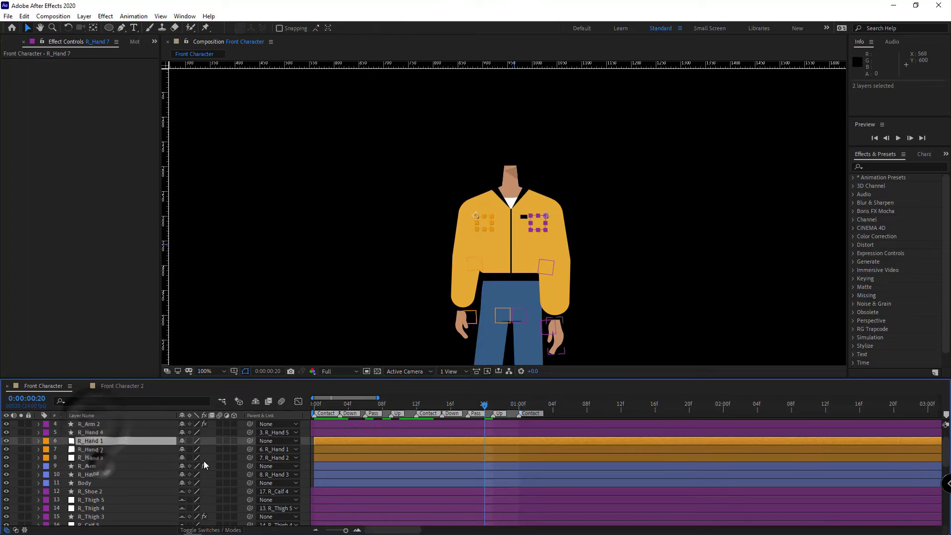
Step: Set the Body layer's label colour to Red
{"action": "left_click", "coordinate": [91, 482]}
{"action": "left_click", "coordinate": [46, 483]}
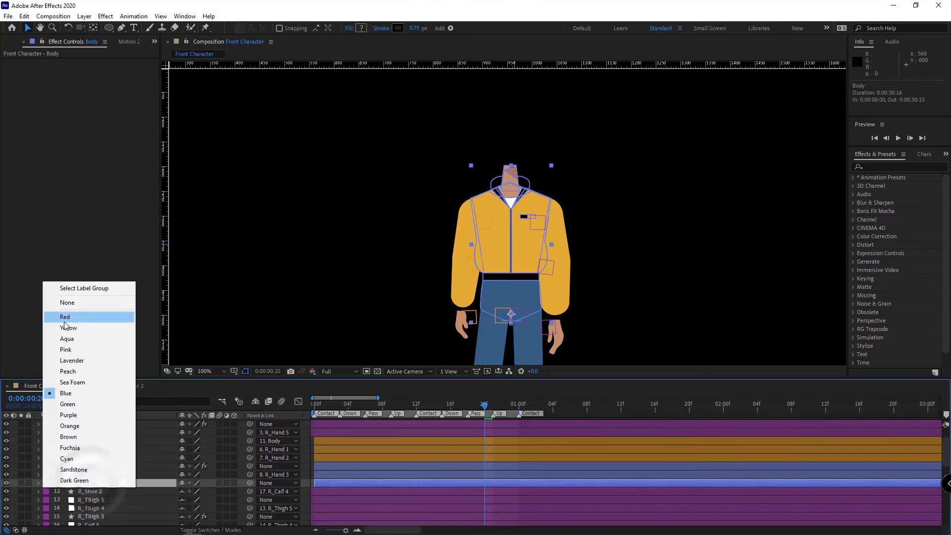
{"action": "left_click", "coordinate": [64, 315]}
Step: Parent the R_Thigh 5 and R_Thigh 1 nulls to the Body layer and preview the animation
{"action": "scroll", "coordinate": [142, 474], "scroll_direction": "down", "scroll_amount": 1}
{"action": "left_click", "coordinate": [106, 474]}
{"action": "scroll", "coordinate": [123, 476], "scroll_direction": "down", "scroll_amount": 1}
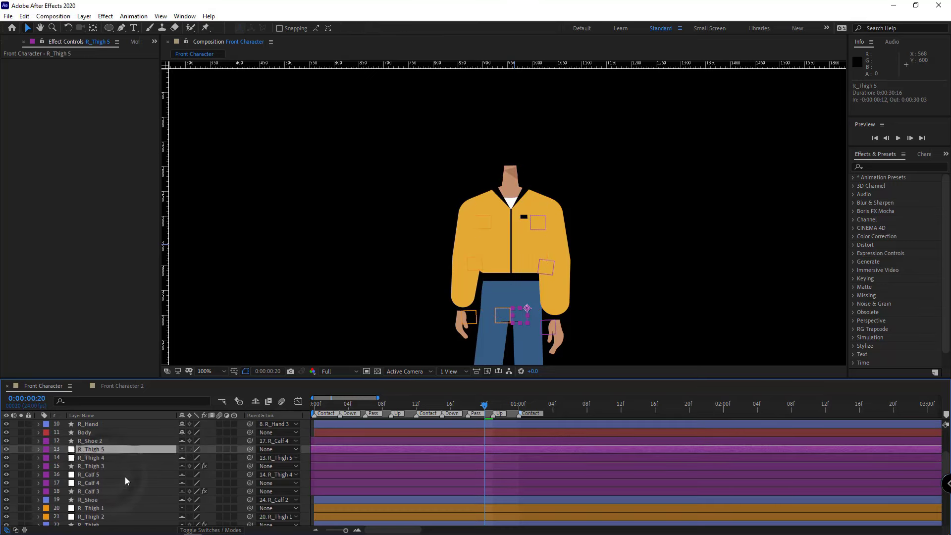
{"action": "scroll", "coordinate": [125, 477], "scroll_direction": "down", "scroll_amount": 1}
{"action": "left_click", "coordinate": [107, 484], "text": "ctrl"}
{"action": "scroll", "coordinate": [141, 503], "scroll_direction": "up", "scroll_amount": 2}
{"action": "left_click_drag", "start_coordinate": [250, 475], "coordinate": [88, 459]}
{"action": "key", "text": "ctrl+shift+a"}
{"action": "key", "text": "space"}
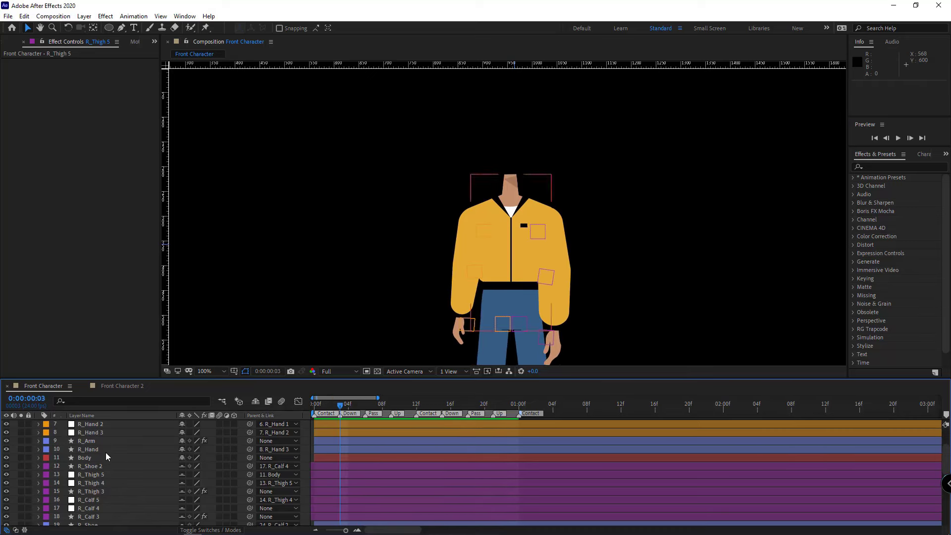
Step: Mark every layer except Body as shy and hide the shy layers in the timeline
{"action": "scroll", "coordinate": [100, 460], "scroll_direction": "down", "scroll_amount": 2}
{"action": "left_click", "coordinate": [90, 433]}
{"action": "key", "text": "ctrl+a"}
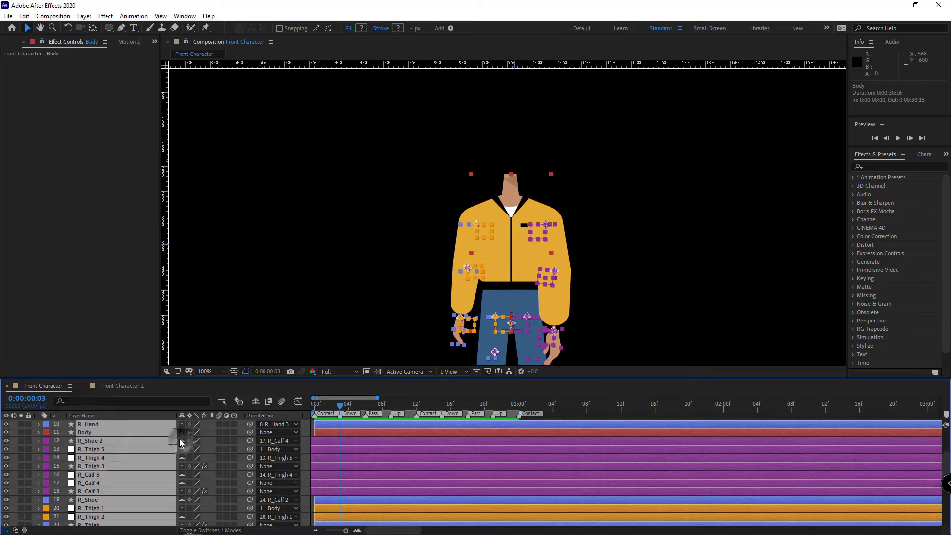
{"action": "key", "text": "ctrl+shift+a"}
{"action": "left_click", "coordinate": [70, 433]}
{"action": "left_click", "coordinate": [182, 432]}
{"action": "left_click", "coordinate": [255, 401]}
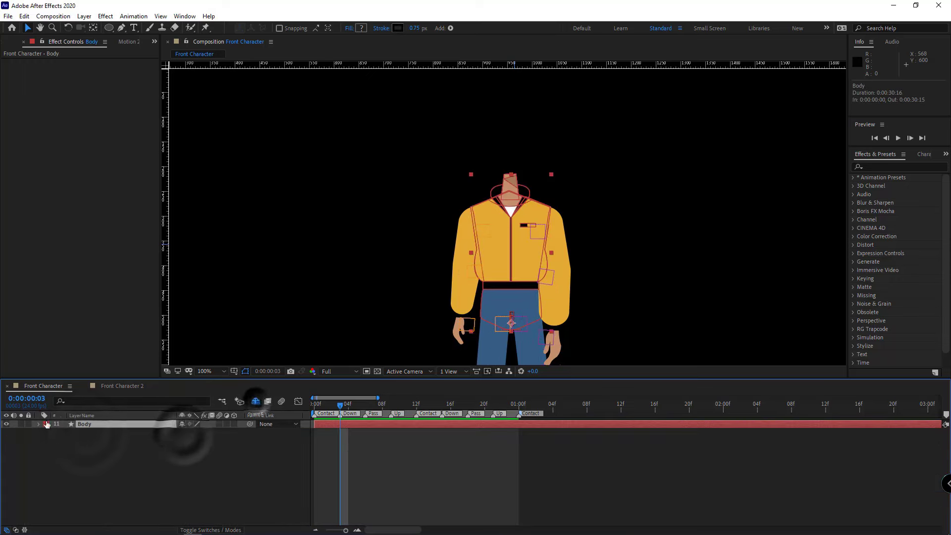
Step: Expand the Body layer's contents and add a Path keyframe to Group 1 at 0:00:00:03
{"action": "left_click", "coordinate": [38, 424]}
{"action": "left_click", "coordinate": [46, 433]}
{"action": "left_click", "coordinate": [76, 435]}
{"action": "scroll", "coordinate": [453, 285], "scroll_direction": "up", "scroll_amount": 1}
{"action": "left_click_drag", "start_coordinate": [432, 265], "coordinate": [386, 216]}
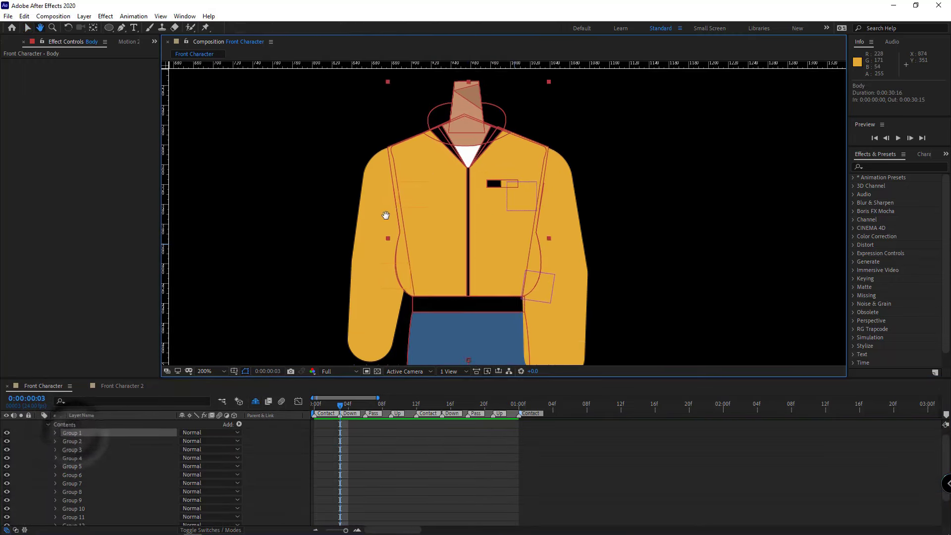
{"action": "left_click", "coordinate": [56, 433]}
{"action": "left_click", "coordinate": [64, 442]}
{"action": "left_click", "coordinate": [81, 449]}
Step: Enable Path keyframing at 0:00:00:03 for Groups 2, 3 and 4 of the Body layer
{"action": "scroll", "coordinate": [74, 450], "scroll_direction": "down", "scroll_amount": 1}
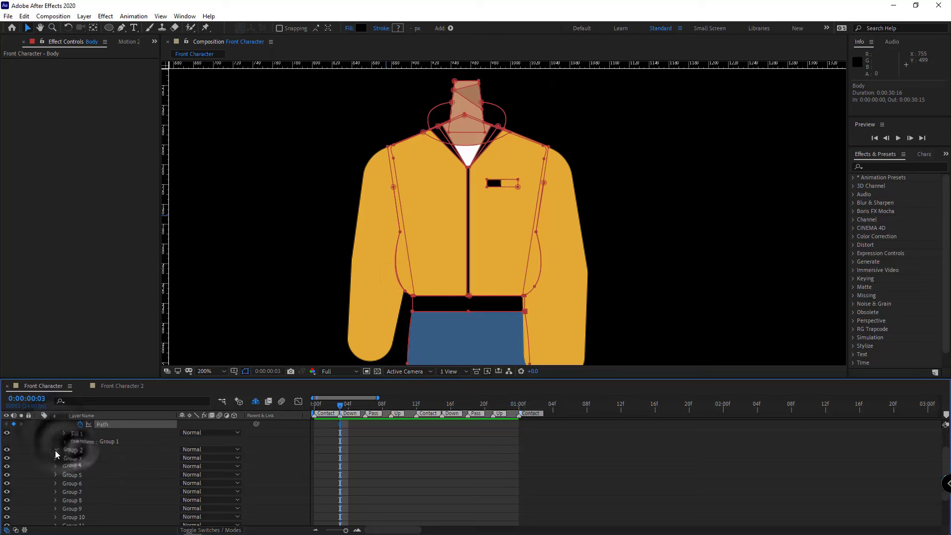
{"action": "left_click", "coordinate": [55, 449]}
{"action": "left_click", "coordinate": [64, 459]}
{"action": "left_click", "coordinate": [80, 467]}
{"action": "scroll", "coordinate": [109, 478], "scroll_direction": "down", "scroll_amount": 1}
{"action": "left_click", "coordinate": [55, 467]}
{"action": "left_click", "coordinate": [64, 476]}
{"action": "left_click", "coordinate": [80, 483]}
{"action": "scroll", "coordinate": [77, 482], "scroll_direction": "down", "scroll_amount": 1}
{"action": "left_click", "coordinate": [56, 483]}
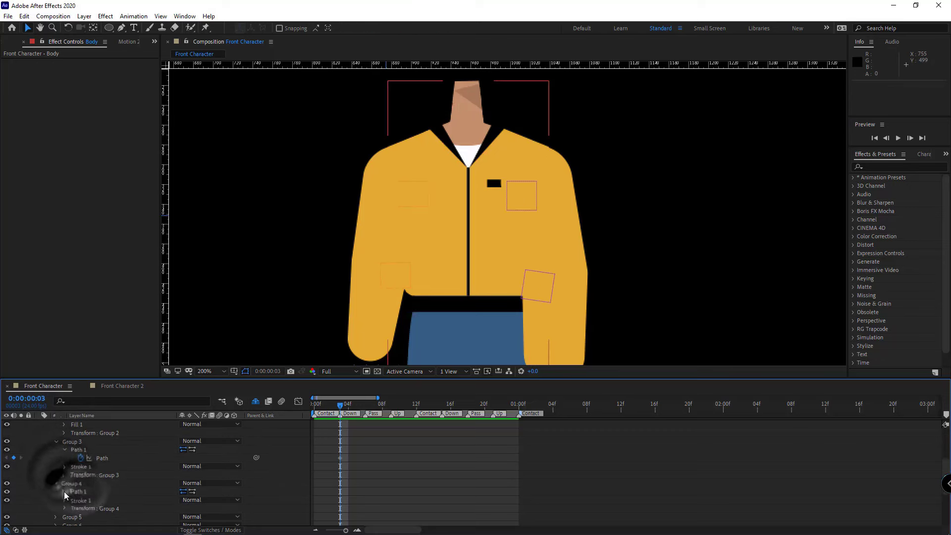
{"action": "left_click", "coordinate": [64, 492]}
{"action": "left_click", "coordinate": [81, 500]}
Step: Enable Path keyframing at 0:00:00:03 for Groups 5, 6 and 7 of the Body layer
{"action": "left_click", "coordinate": [55, 449]}
{"action": "left_click", "coordinate": [64, 458]}
{"action": "left_click", "coordinate": [80, 467]}
{"action": "scroll", "coordinate": [79, 467], "scroll_direction": "down", "scroll_amount": 1}
{"action": "left_click", "coordinate": [56, 467]}
{"action": "left_click", "coordinate": [65, 475]}
{"action": "left_click", "coordinate": [81, 484]}
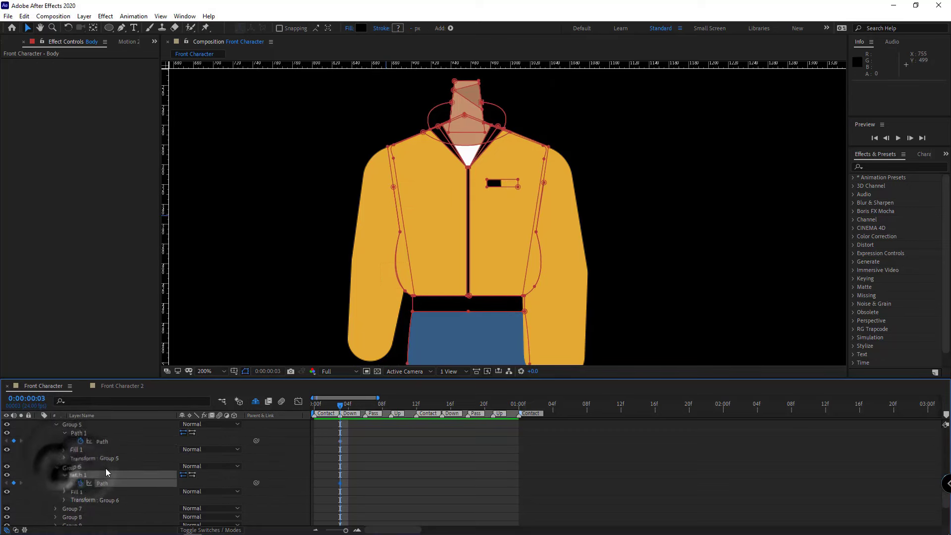
{"action": "scroll", "coordinate": [105, 468], "scroll_direction": "down", "scroll_amount": 2}
{"action": "left_click", "coordinate": [64, 467]}
{"action": "left_click", "coordinate": [80, 475]}
Step: Enable Path keyframing at 0:00:00:03 for Groups 8, 9 and 10 of the Body layer
{"action": "scroll", "coordinate": [77, 476], "scroll_direction": "down", "scroll_amount": 1}
{"action": "left_click", "coordinate": [55, 475]}
{"action": "left_click", "coordinate": [65, 484]}
{"action": "left_click", "coordinate": [80, 492]}
{"action": "scroll", "coordinate": [77, 492], "scroll_direction": "down", "scroll_amount": 1}
{"action": "left_click", "coordinate": [56, 491]}
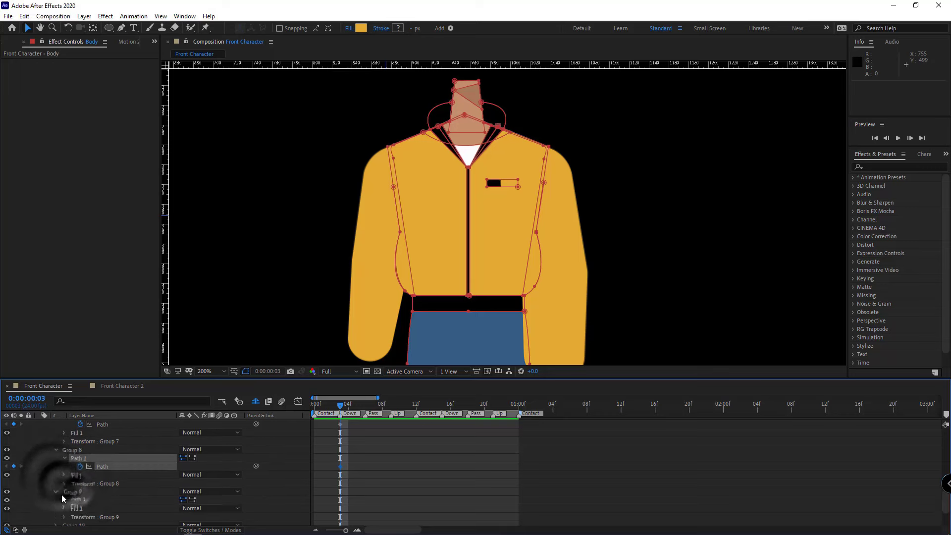
{"action": "scroll", "coordinate": [82, 509], "scroll_direction": "down", "scroll_amount": 2}
{"action": "left_click", "coordinate": [55, 484]}
{"action": "left_click", "coordinate": [64, 493]}
{"action": "left_click", "coordinate": [80, 500]}
Step: Enable Path keyframing at 0:00:00:03 for Groups 11 and 12 of the Body layer
{"action": "scroll", "coordinate": [110, 469], "scroll_direction": "down", "scroll_amount": 2}
{"action": "left_click", "coordinate": [56, 480]}
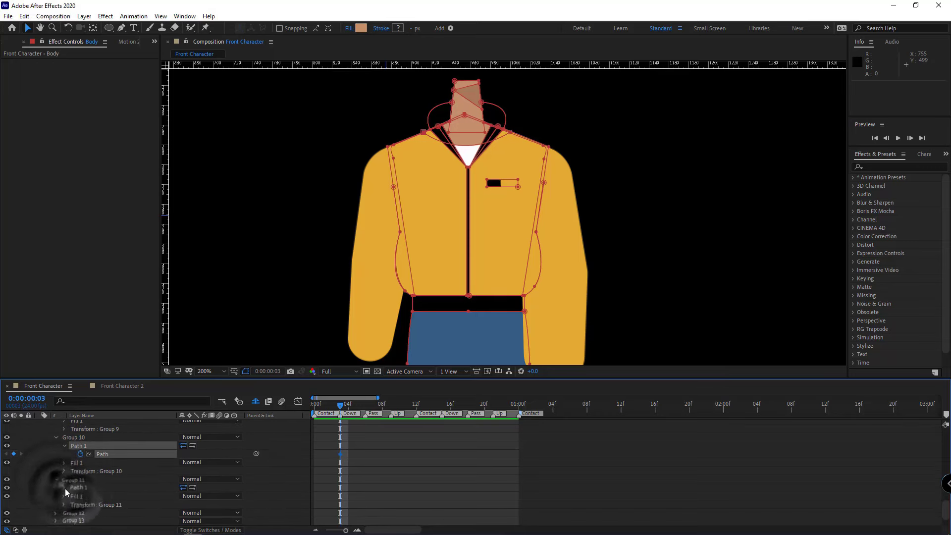
{"action": "left_click", "coordinate": [64, 488]}
{"action": "left_click", "coordinate": [80, 496]}
{"action": "left_click", "coordinate": [65, 496]}
{"action": "left_click", "coordinate": [80, 504]}
Step: Enable Path keyframing at 0:00:00:03 for Groups 13, 14 and 15 of the Body layer
{"action": "scroll", "coordinate": [79, 504], "scroll_direction": "down", "scroll_amount": 2}
{"action": "left_click", "coordinate": [56, 504]}
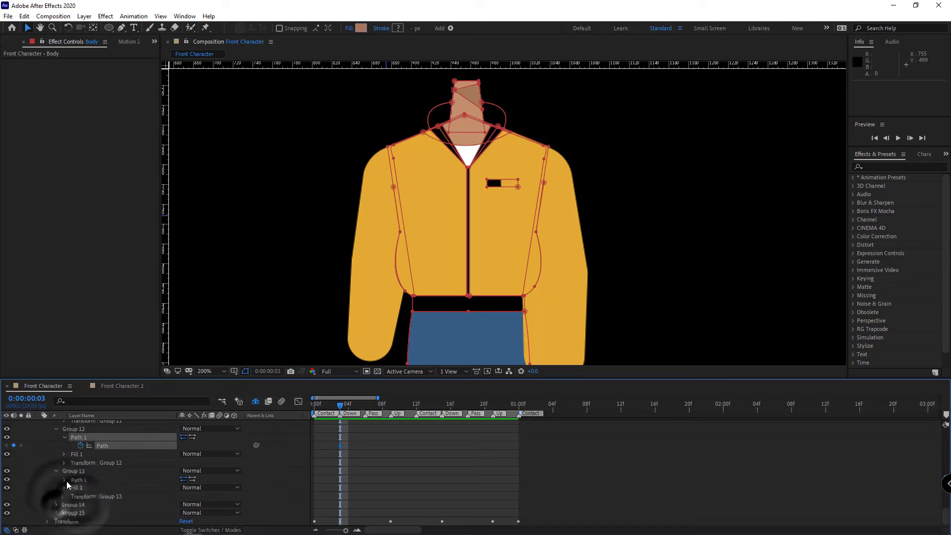
{"action": "left_click", "coordinate": [64, 480]}
{"action": "left_click", "coordinate": [81, 488]}
{"action": "left_click", "coordinate": [56, 505]}
{"action": "left_click", "coordinate": [64, 505]}
{"action": "left_click", "coordinate": [81, 512]}
{"action": "scroll", "coordinate": [75, 511], "scroll_direction": "down", "scroll_amount": 1}
{"action": "left_click", "coordinate": [56, 514]}
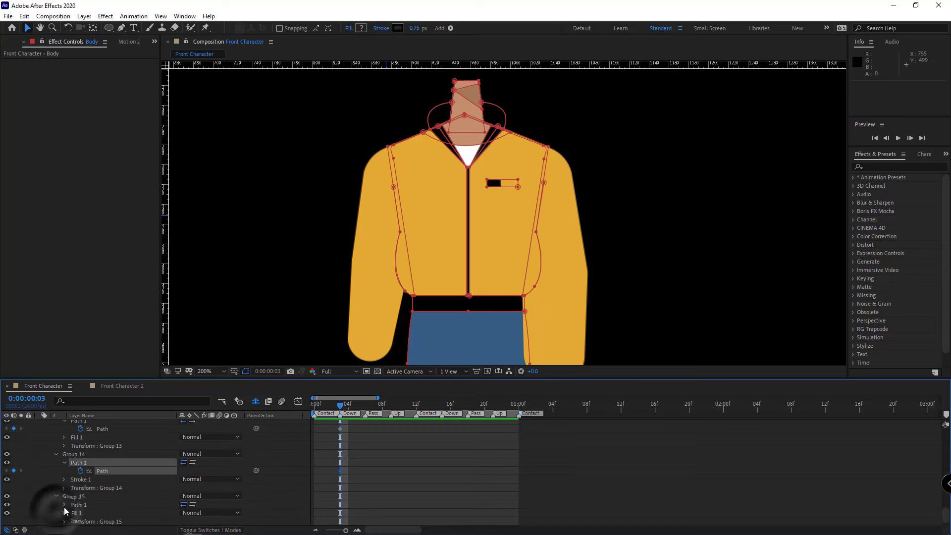
{"action": "left_click", "coordinate": [65, 504]}
{"action": "left_click", "coordinate": [80, 513]}
Step: Show only the Body layer's keyframed properties and move all of its Path keyframes to 0:00:00:00
{"action": "key", "text": "u"}
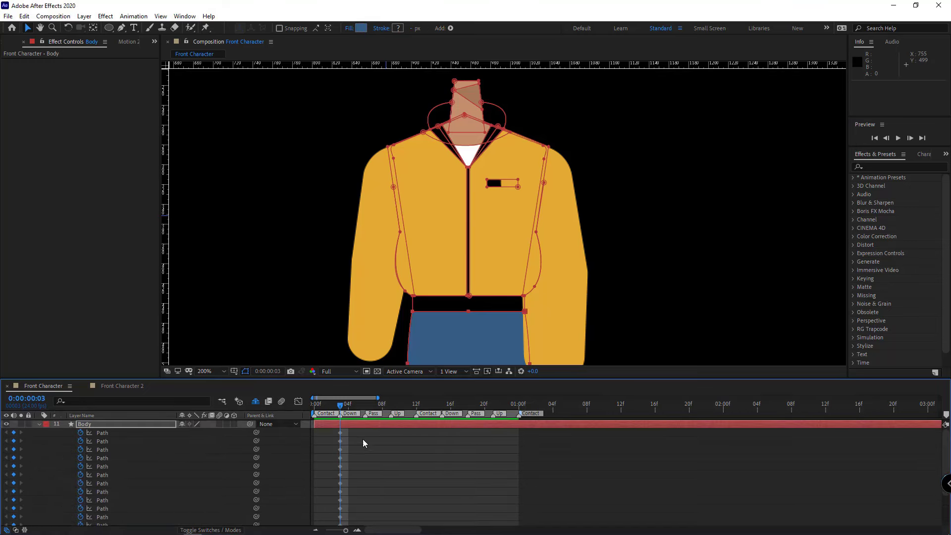
{"action": "left_click_drag", "start_coordinate": [356, 432], "coordinate": [318, 504]}
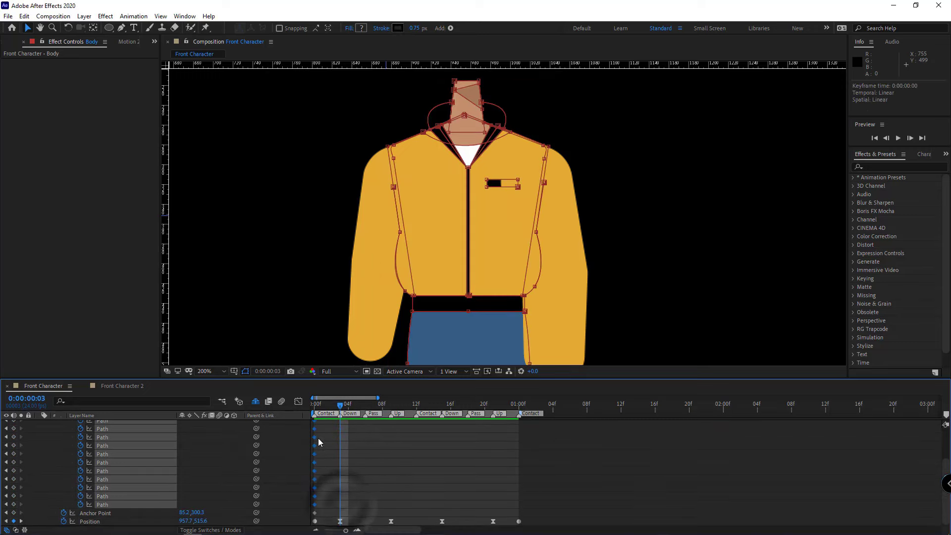
Step: At 0:00:00:06, shift the jacket's zipper line, collar tip and chest pocket paths slightly to the left
{"action": "left_click", "coordinate": [365, 410]}
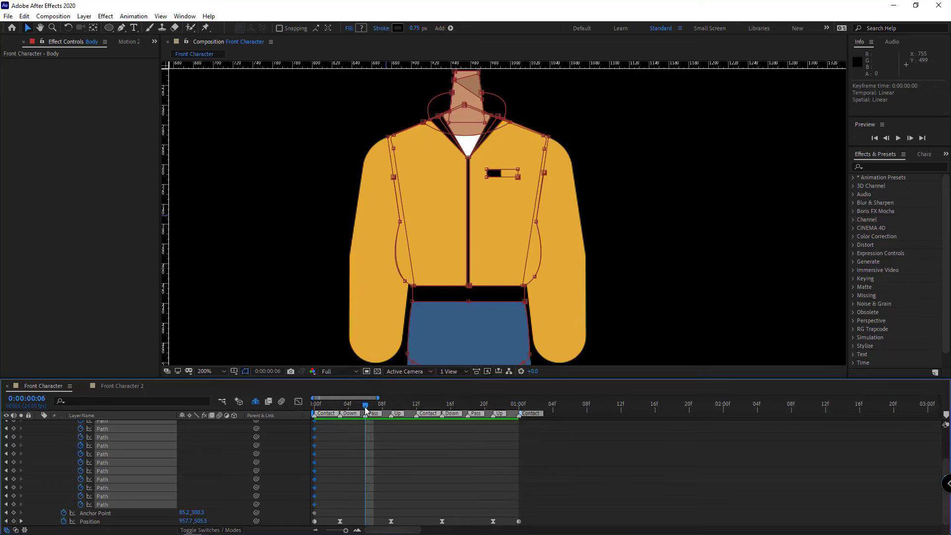
{"action": "scroll", "coordinate": [459, 272], "scroll_direction": "down", "scroll_amount": 4}
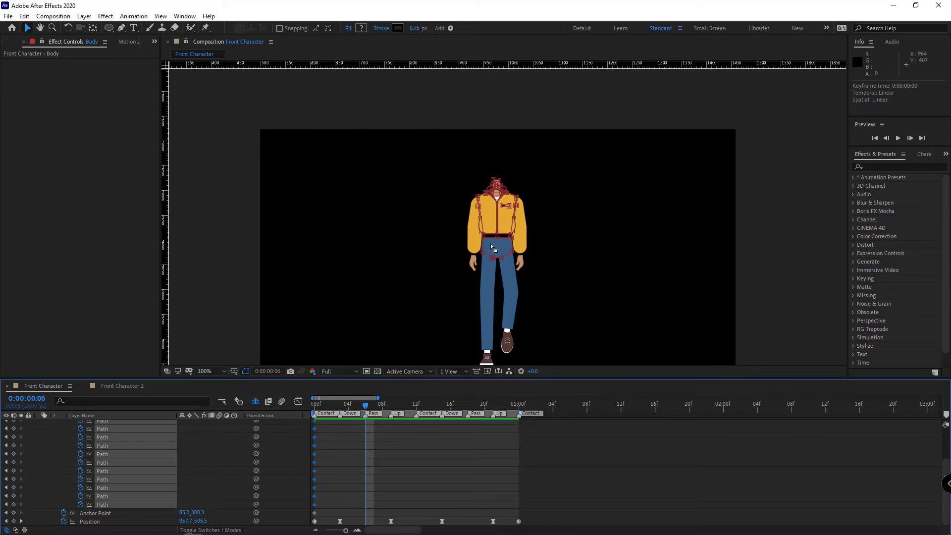
{"action": "scroll", "coordinate": [506, 325], "scroll_direction": "up", "scroll_amount": 4}
{"action": "key", "text": "g"}
{"action": "left_click_drag", "start_coordinate": [516, 175], "coordinate": [522, 167]}
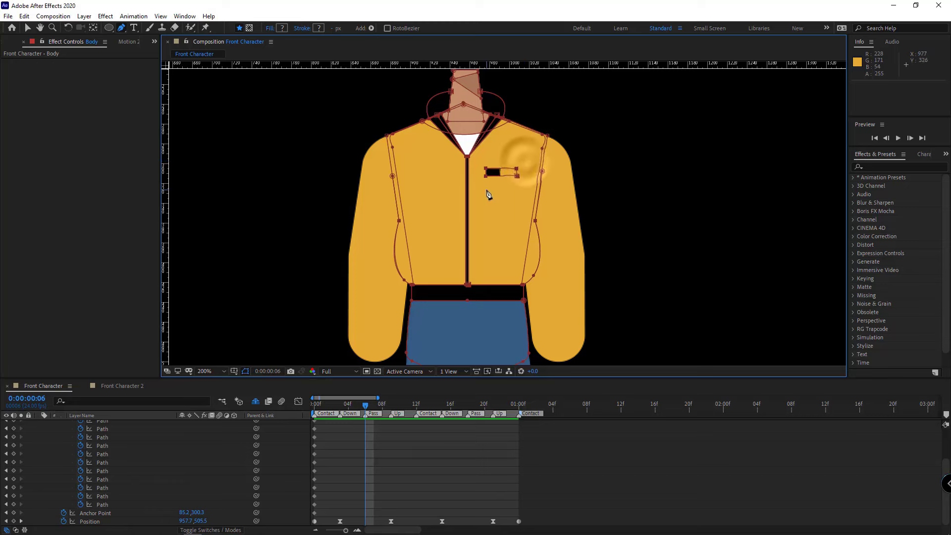
Step: Remove the keyframes from the Body layer's unchanged Path properties and Anchor Point, and show only the remaining keyframed properties
{"action": "left_click", "coordinate": [412, 451]}
{"action": "left_click_drag", "start_coordinate": [349, 461], "coordinate": [311, 514]}
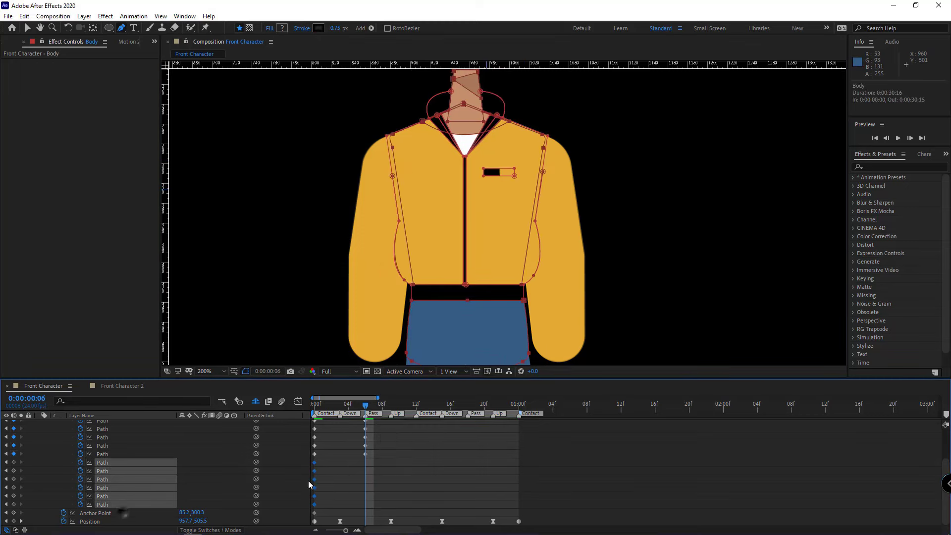
{"action": "key", "text": "Delete"}
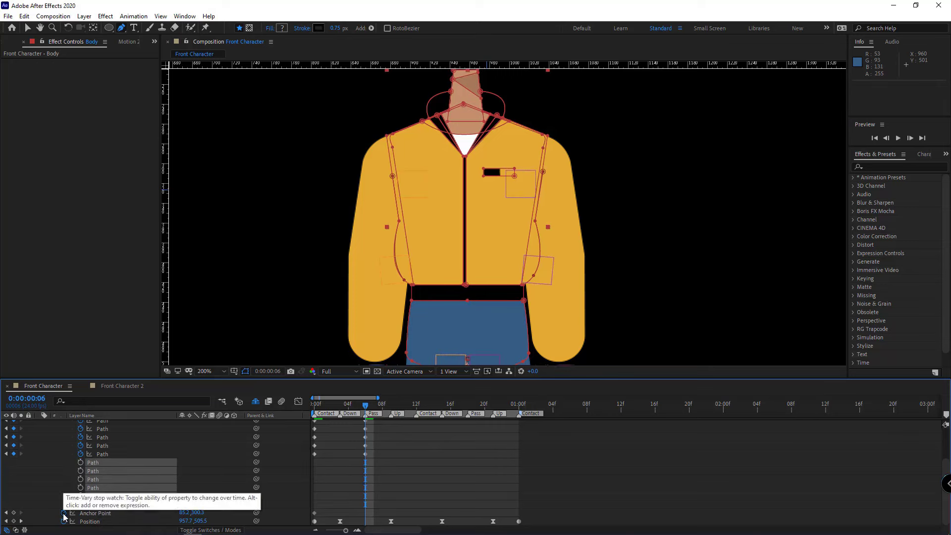
{"action": "scroll", "coordinate": [339, 483], "scroll_direction": "up", "scroll_amount": 3}
{"action": "left_click_drag", "start_coordinate": [308, 445], "coordinate": [325, 464]}
{"action": "key", "text": "Delete"}
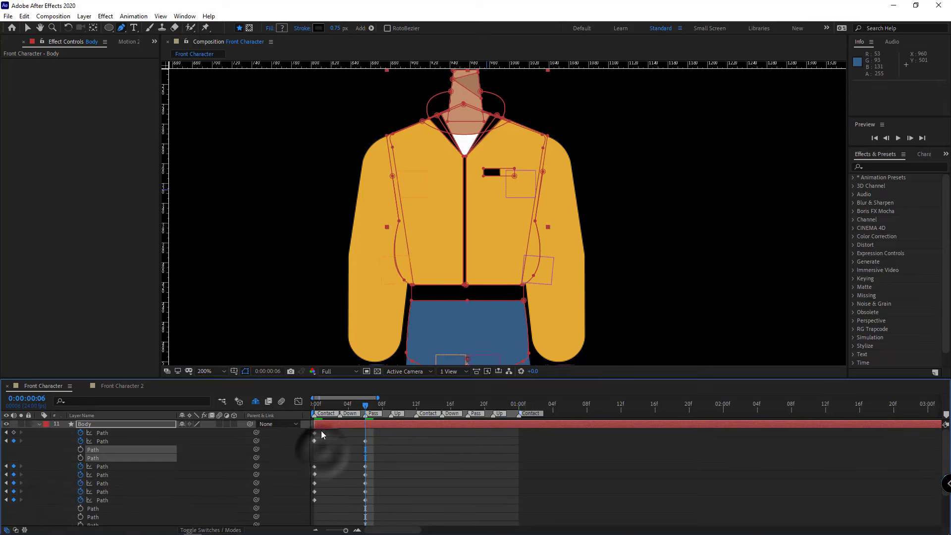
{"action": "left_click_drag", "start_coordinate": [309, 428], "coordinate": [327, 440]}
{"action": "key", "text": "Delete"}
{"action": "key", "text": "u"}
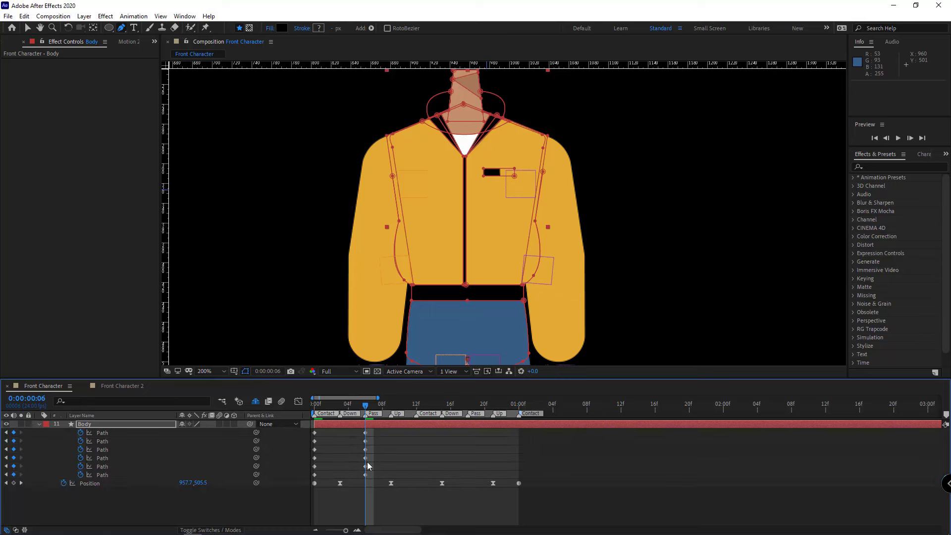
Step: Copy the Body layer's six Path keyframes from 0:00:00:00 to 0:00:00:18
{"action": "left_click_drag", "start_coordinate": [397, 409], "coordinate": [468, 413]}
{"action": "left_click_drag", "start_coordinate": [326, 432], "coordinate": [291, 476]}
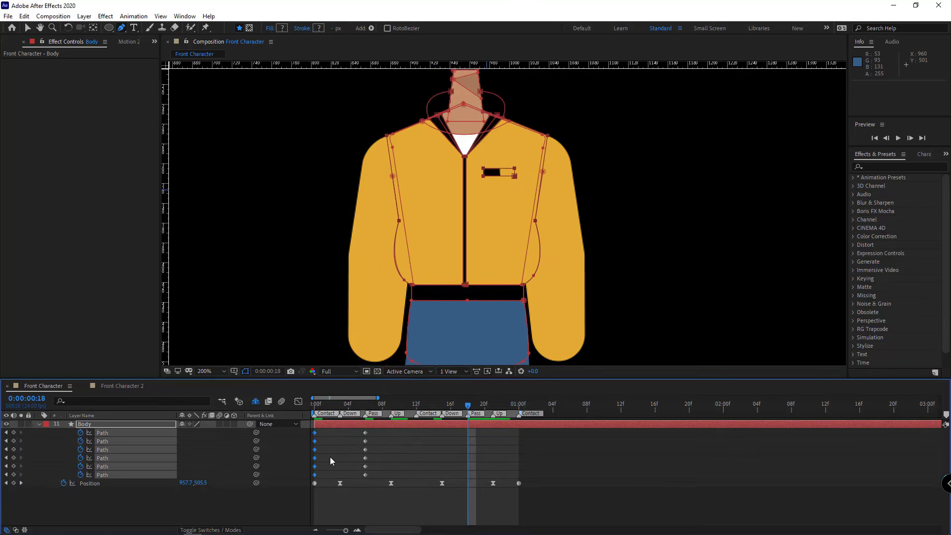
{"action": "key", "text": "ctrl+v"}
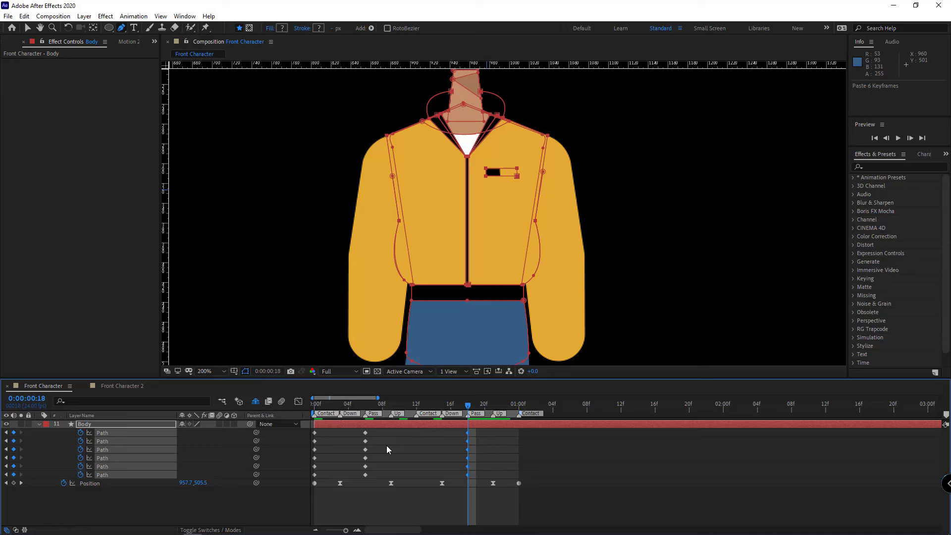
Step: At 0:00:00:18, nudge the jacket's zipper line and chest pocket paths slightly to the right
{"action": "left_click", "coordinate": [501, 187]}
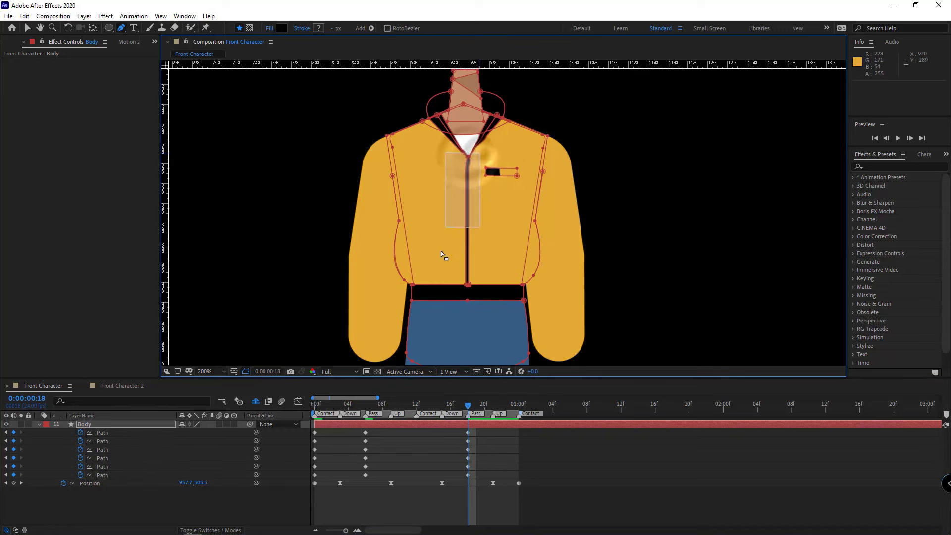
{"action": "left_click_drag", "start_coordinate": [440, 250], "coordinate": [437, 292]}
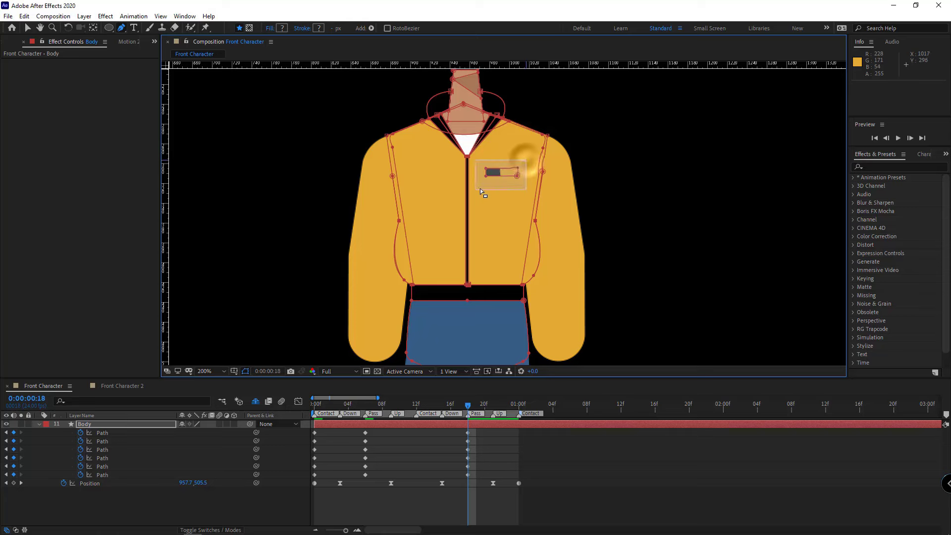
{"action": "left_click_drag", "start_coordinate": [480, 191], "coordinate": [484, 188]}
{"action": "key", "text": "Right"}
{"action": "key", "text": "Right"}
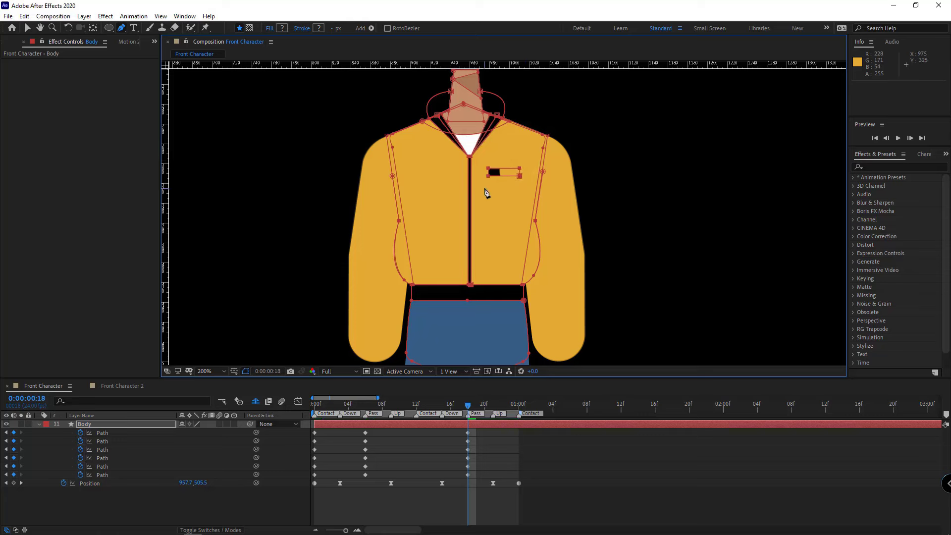
Step: Copy the Body layer's starting Path keyframes to 0:00:01:00
{"action": "left_click", "coordinate": [516, 410]}
{"action": "left_click_drag", "start_coordinate": [323, 433], "coordinate": [301, 474]}
{"action": "key", "text": "ctrl+c"}
{"action": "key", "text": "ctrl+v"}
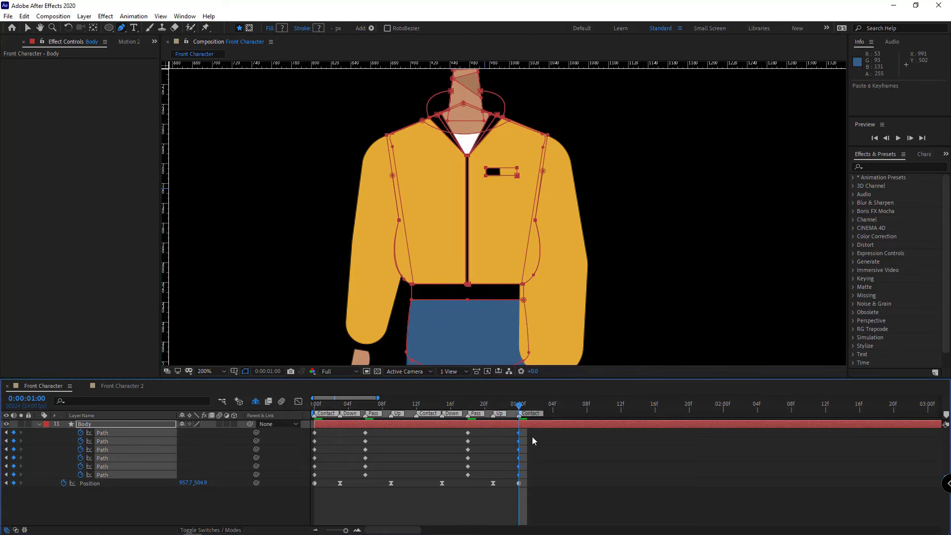
Step: Ease all of the Body layer's Path keyframes and convert the ones at the first and last frames to Auto Bezier
{"action": "left_click_drag", "start_coordinate": [544, 418], "coordinate": [301, 474]}
{"action": "right_click", "coordinate": [315, 474]}
{"action": "mouse_move", "coordinate": [357, 467]}
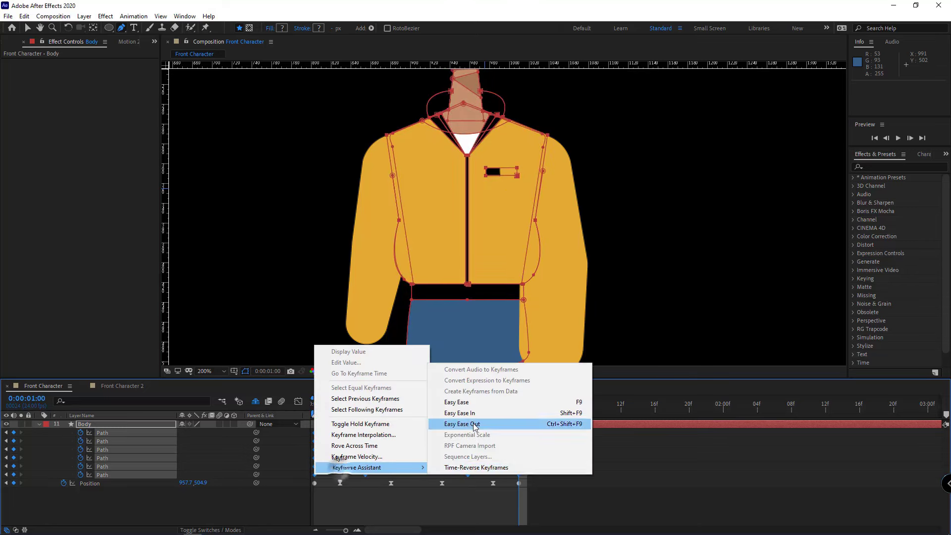
{"action": "left_click", "coordinate": [474, 426]}
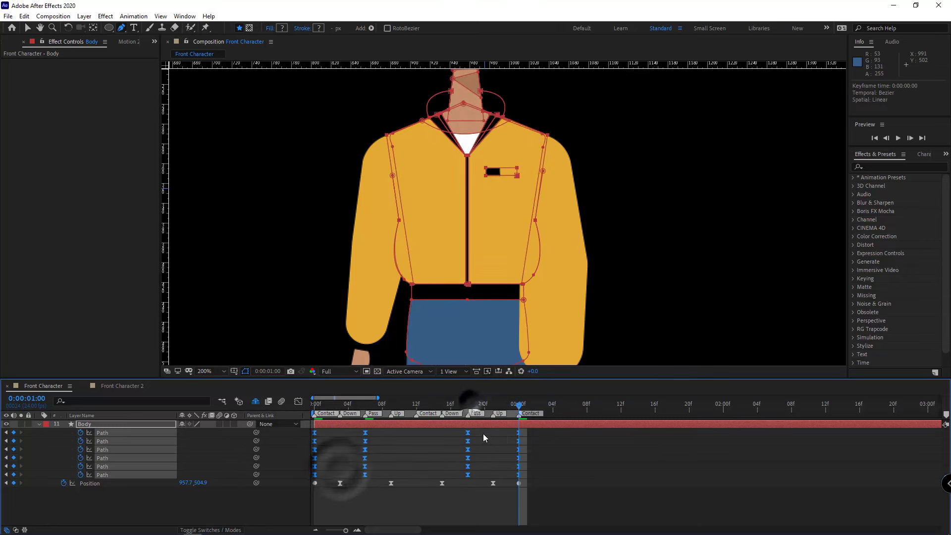
{"action": "left_click", "coordinate": [313, 476], "text": "ctrl"}
{"action": "left_click", "coordinate": [417, 502]}
Step: Preview the walk cycle from the first frame, showing the whole character, and go to 0:00:00:12
{"action": "left_click_drag", "start_coordinate": [331, 408], "coordinate": [311, 408]}
{"action": "scroll", "coordinate": [405, 300], "scroll_direction": "down", "scroll_amount": 1}
{"action": "key", "text": "space"}
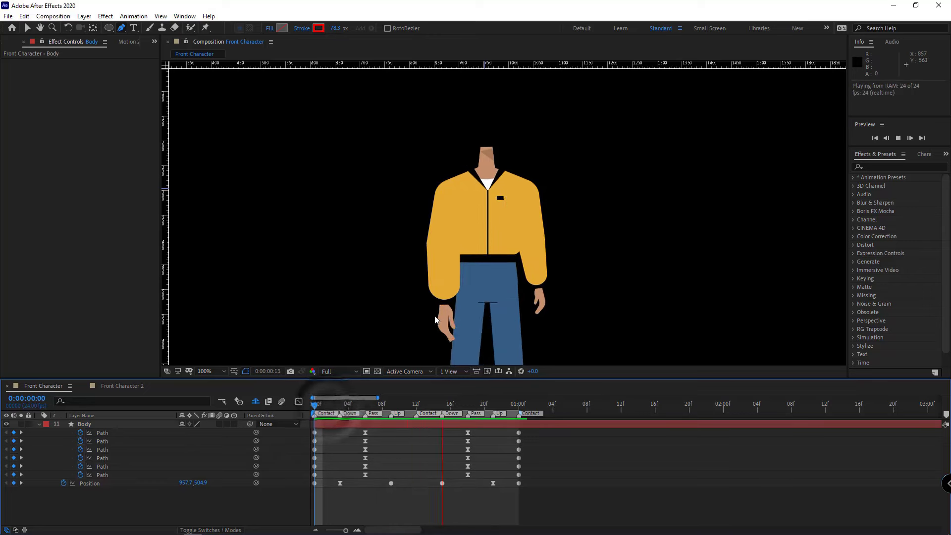
{"action": "key", "text": "space"}
{"action": "scroll", "coordinate": [433, 322], "scroll_direction": "down", "scroll_amount": 1}
{"action": "left_click", "coordinate": [406, 500]}
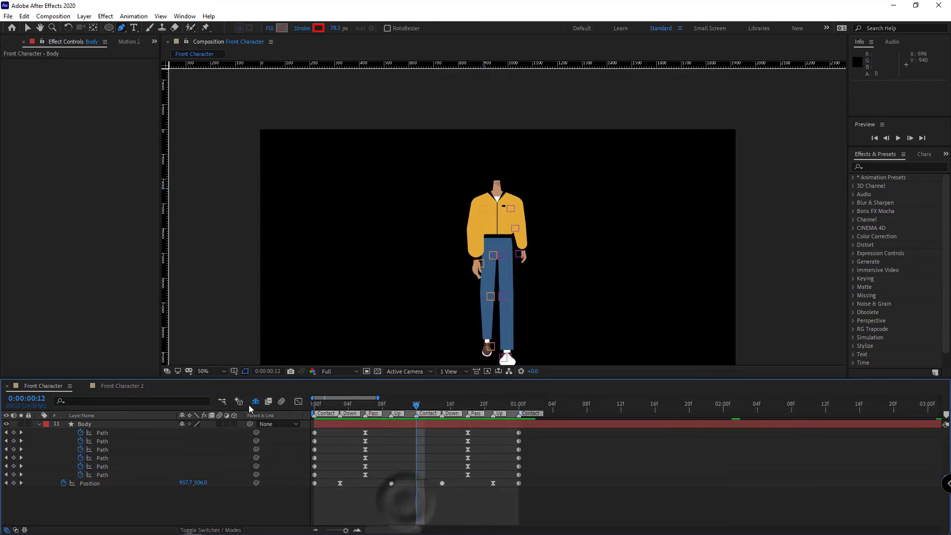
Step: Show the hidden shy layers and move the Body layer to the top of the layer stack
{"action": "left_click", "coordinate": [252, 402]}
{"action": "scroll", "coordinate": [128, 483], "scroll_direction": "down", "scroll_amount": 2}
{"action": "left_click_drag", "start_coordinate": [93, 456], "coordinate": [99, 421]}
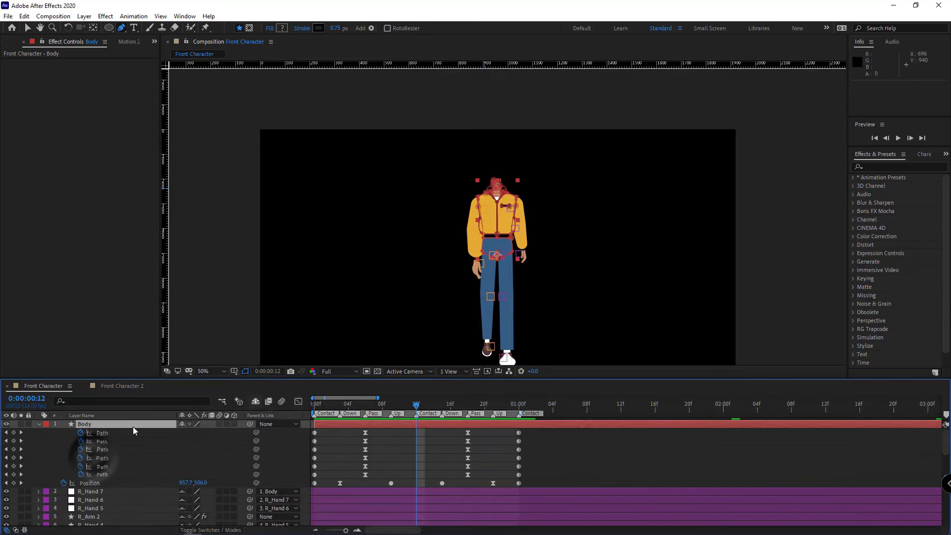
Step: Expand the Body layer's contents and collapse its individual shape groups
{"action": "scroll", "coordinate": [452, 261], "scroll_direction": "up", "scroll_amount": 2}
{"action": "scroll", "coordinate": [452, 261], "scroll_direction": "down", "scroll_amount": 1}
{"action": "left_click", "coordinate": [57, 449]}
{"action": "left_click", "coordinate": [39, 425]}
{"action": "left_click", "coordinate": [39, 424]}
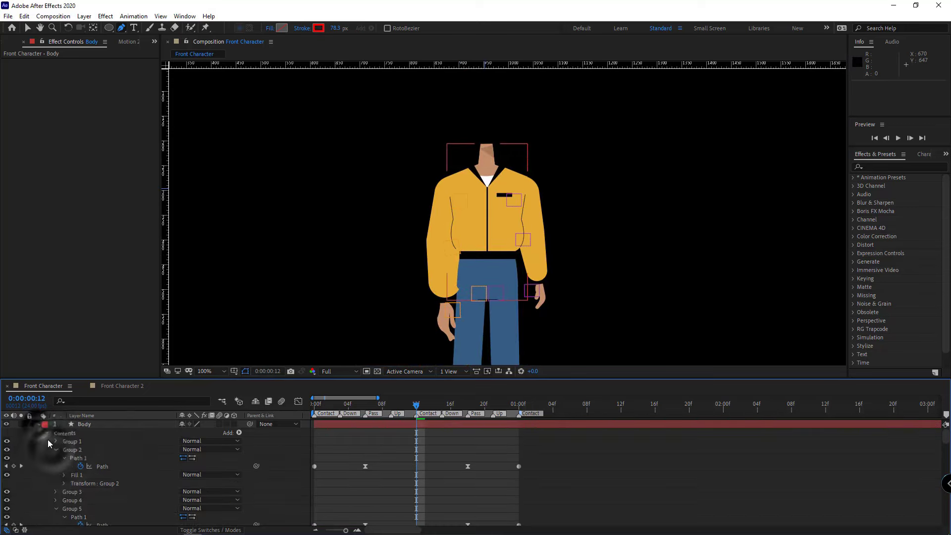
{"action": "left_click", "coordinate": [56, 449]}
{"action": "key", "text": "ctrl+a"}
{"action": "key", "text": "v"}
{"action": "left_click", "coordinate": [56, 474]}
Step: Delete the two side crease lines, Group 3 and Group 4, from the Body layer
{"action": "left_click", "coordinate": [73, 441]}
{"action": "left_click", "coordinate": [75, 449]}
{"action": "left_click", "coordinate": [75, 458]}
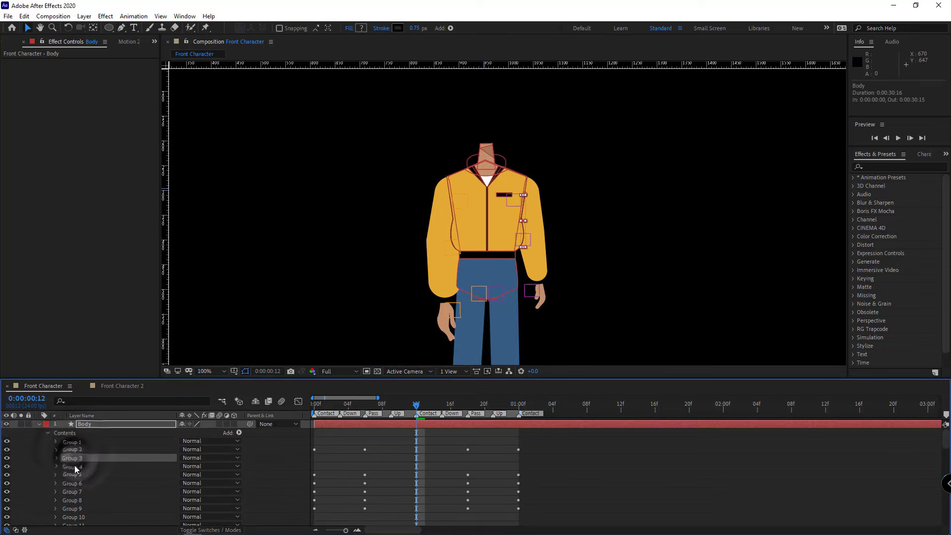
{"action": "key", "text": "Delete"}
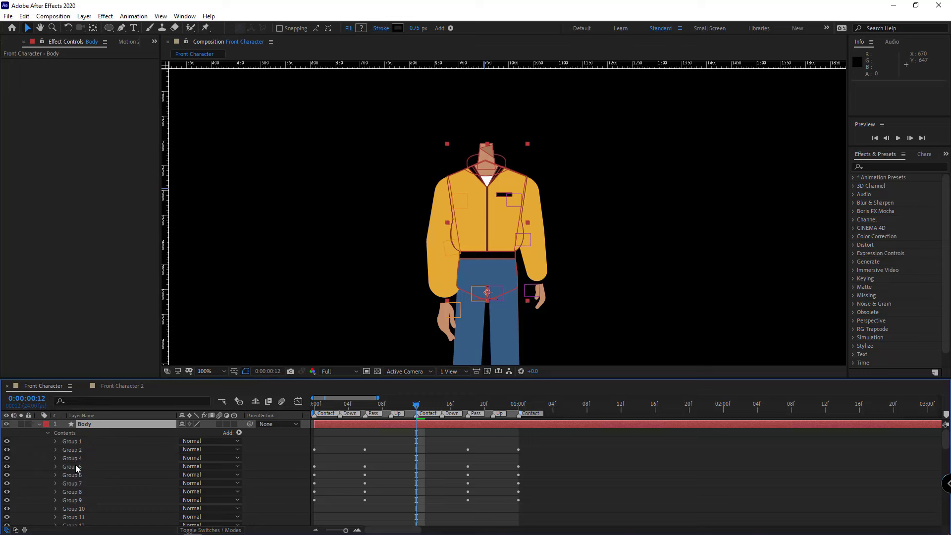
{"action": "left_click", "coordinate": [73, 459]}
{"action": "left_click", "coordinate": [387, 274]}
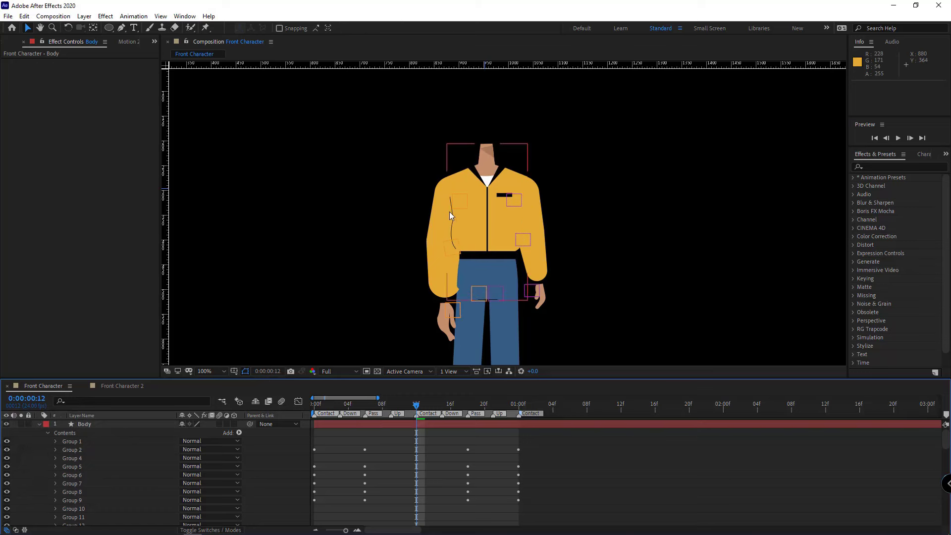
{"action": "left_click", "coordinate": [78, 459]}
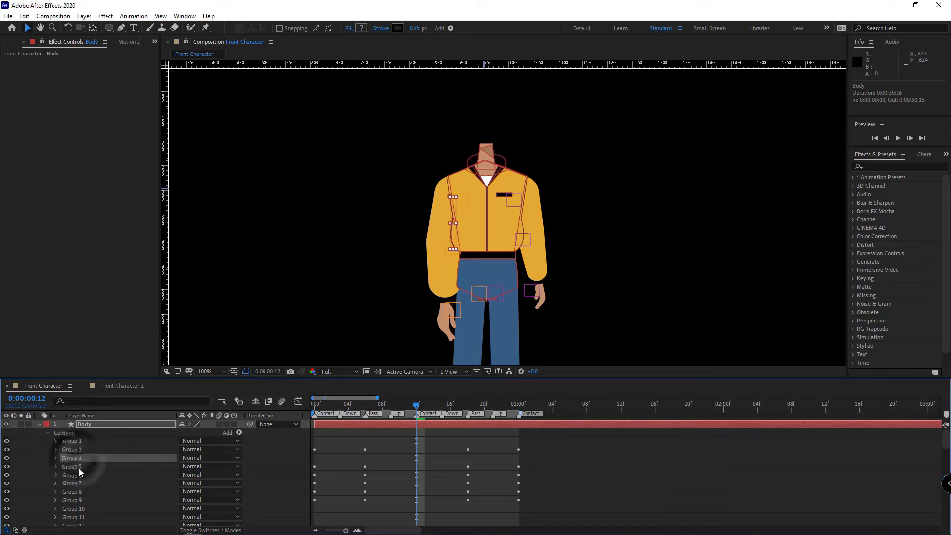
{"action": "key", "text": "Delete"}
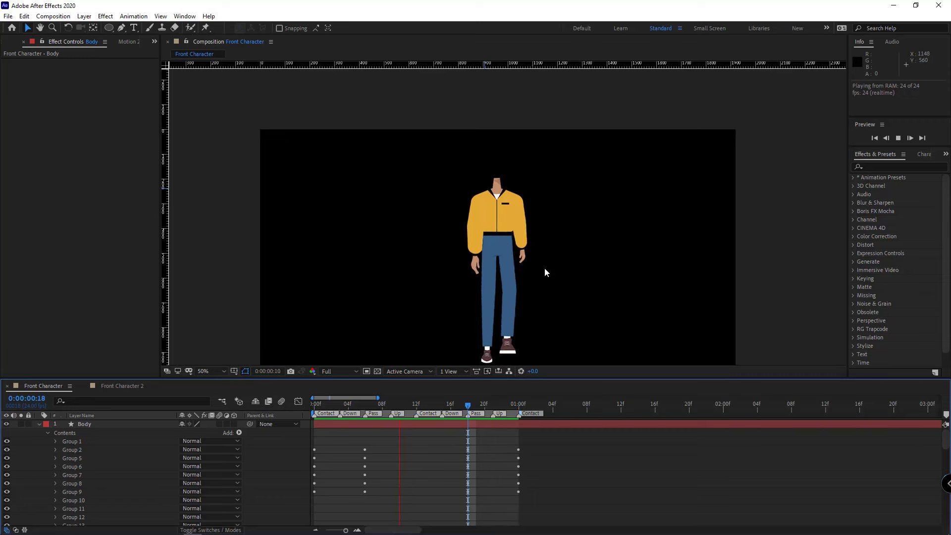
Step: Stop the preview, return to the Selection tool and collapse the R_Arm 2 layer's mask properties
{"action": "key", "text": "space"}
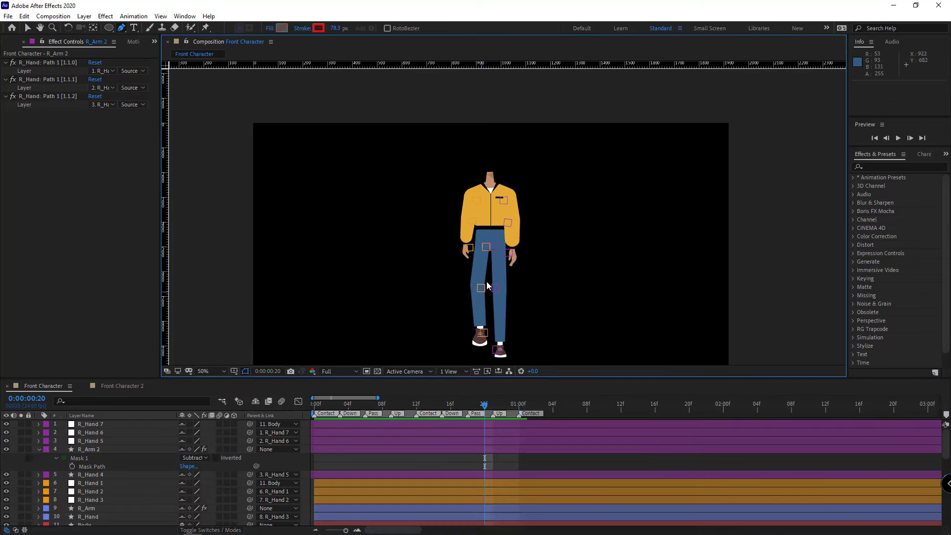
{"action": "key", "text": "v"}
{"action": "key", "text": "period"}
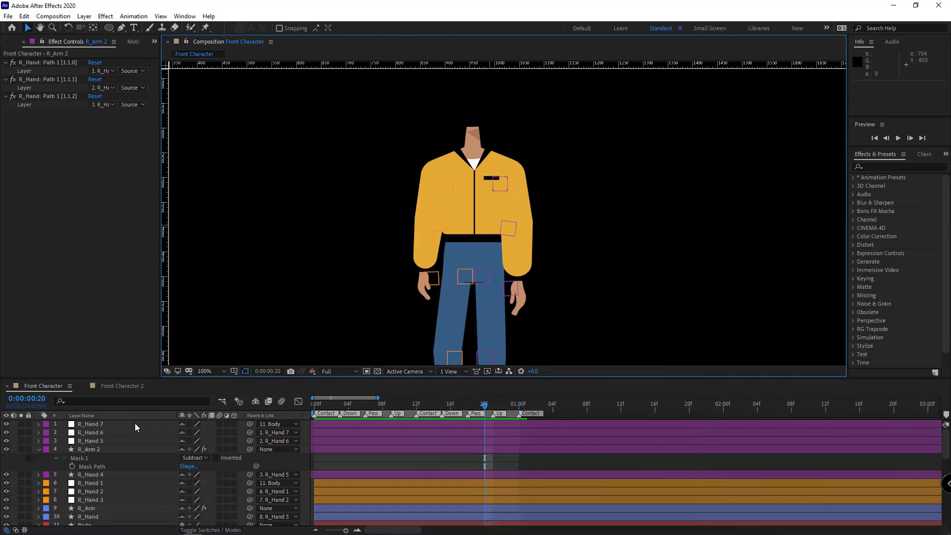
{"action": "key", "text": "ctrl+a"}
{"action": "left_click", "coordinate": [39, 450]}
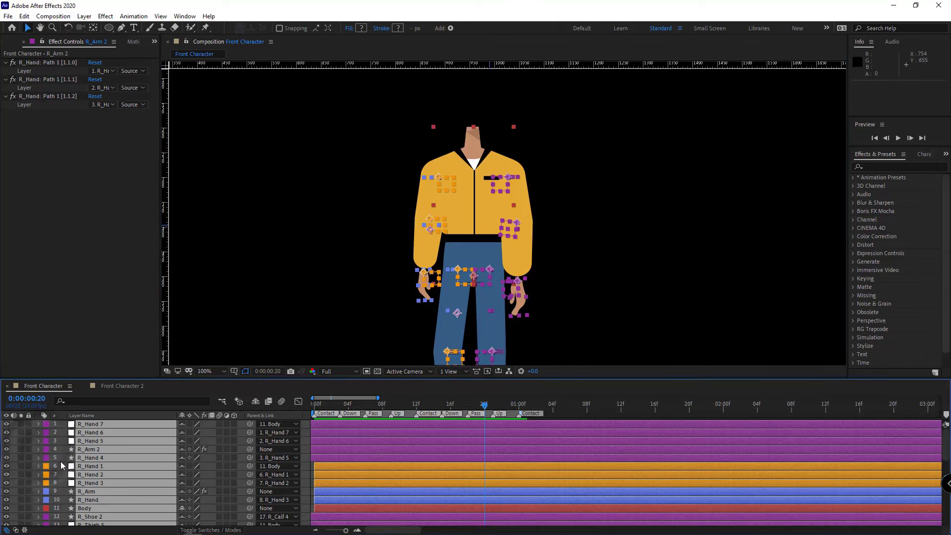
{"action": "key", "text": "ctrl+shift+a"}
Step: Make the Eyebrow, L_Eye, R_Eye, Mouth and Head layers visible
{"action": "scroll", "coordinate": [113, 477], "scroll_direction": "down", "scroll_amount": 8}
{"action": "scroll", "coordinate": [112, 468], "scroll_direction": "up", "scroll_amount": 1}
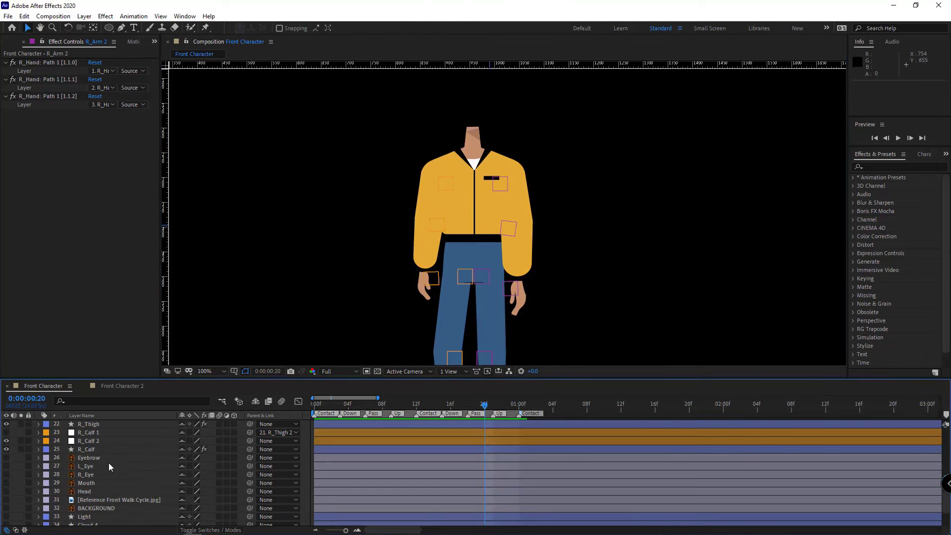
{"action": "left_click", "coordinate": [97, 459]}
{"action": "left_click", "coordinate": [87, 491], "text": "shift"}
{"action": "left_click", "coordinate": [7, 493]}
{"action": "key", "text": "ctrl+shift+a"}
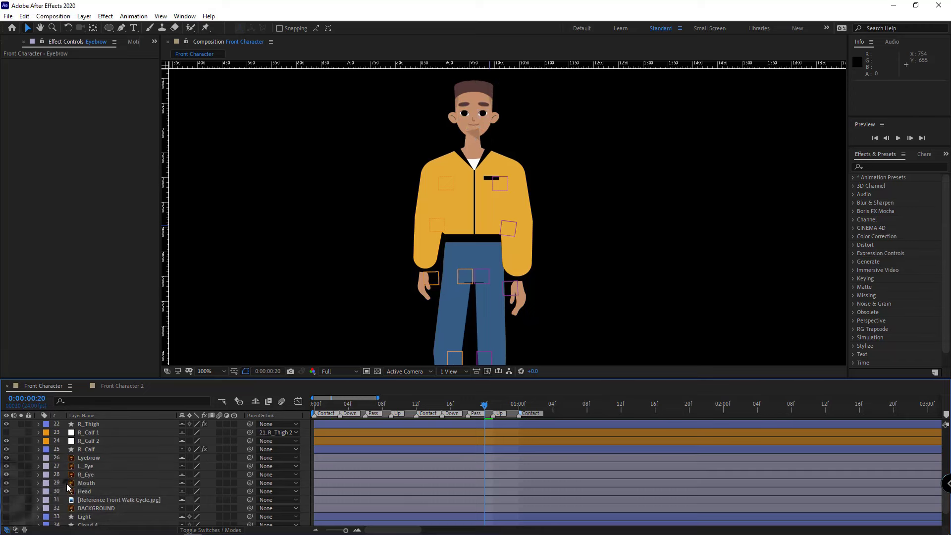
Step: Parent the Eyebrow, L_Eye, R_Eye and Mouth layers to the Head layer
{"action": "left_click", "coordinate": [87, 460]}
{"action": "left_click", "coordinate": [88, 485], "text": "shift"}
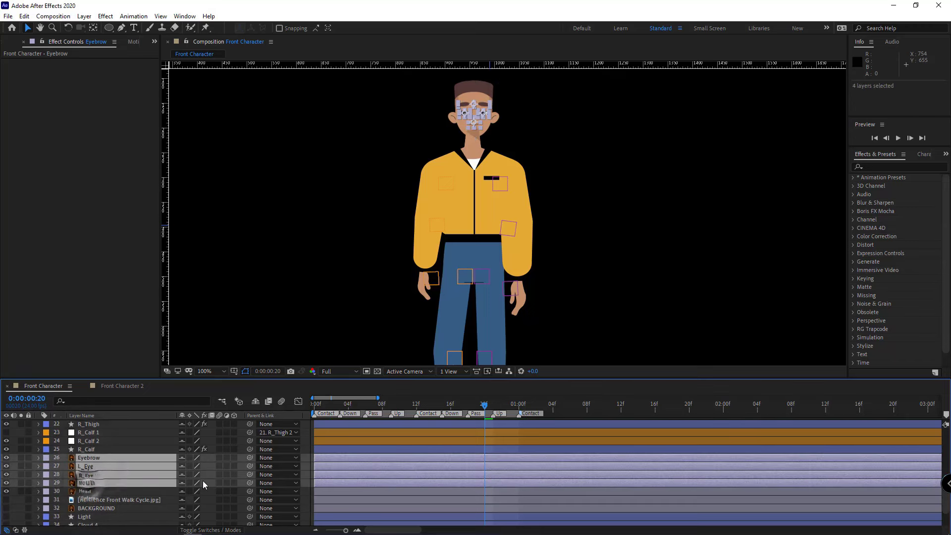
{"action": "left_click_drag", "start_coordinate": [250, 475], "coordinate": [90, 492]}
Step: Move the Head layer and its four facial layers to the top of the layer stack, above R_Hand 7
{"action": "left_click", "coordinate": [90, 493]}
{"action": "scroll", "coordinate": [482, 198], "scroll_direction": "up", "scroll_amount": 1}
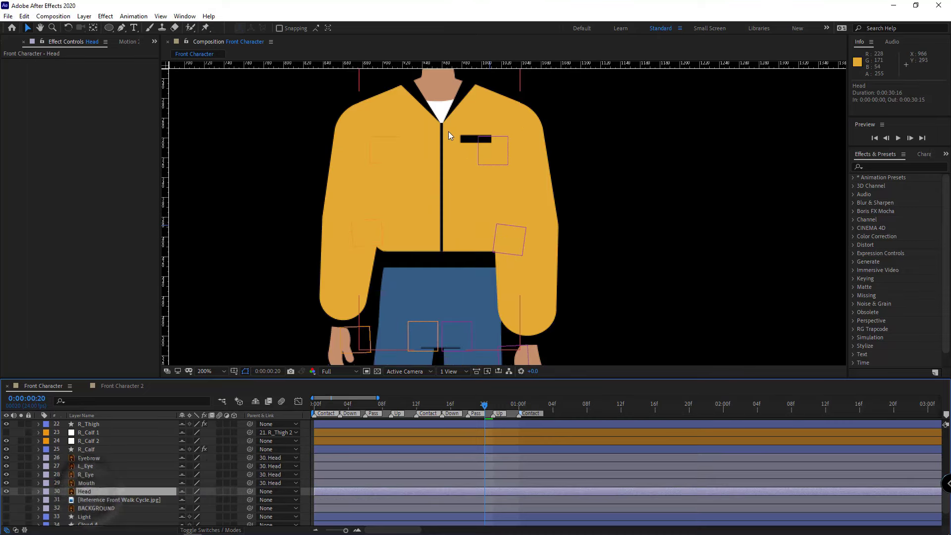
{"action": "left_click_drag", "start_coordinate": [448, 132], "coordinate": [457, 263]}
{"action": "double_click", "coordinate": [89, 458], "text": "shift"}
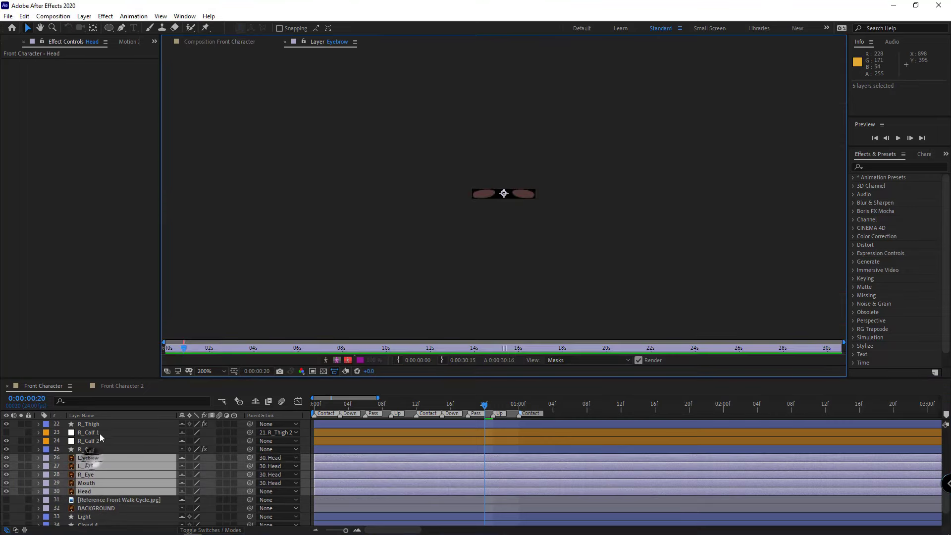
{"action": "left_click", "coordinate": [284, 42]}
{"action": "left_click_drag", "start_coordinate": [89, 458], "coordinate": [102, 426]}
{"action": "left_click_drag", "start_coordinate": [103, 426], "coordinate": [103, 426]}
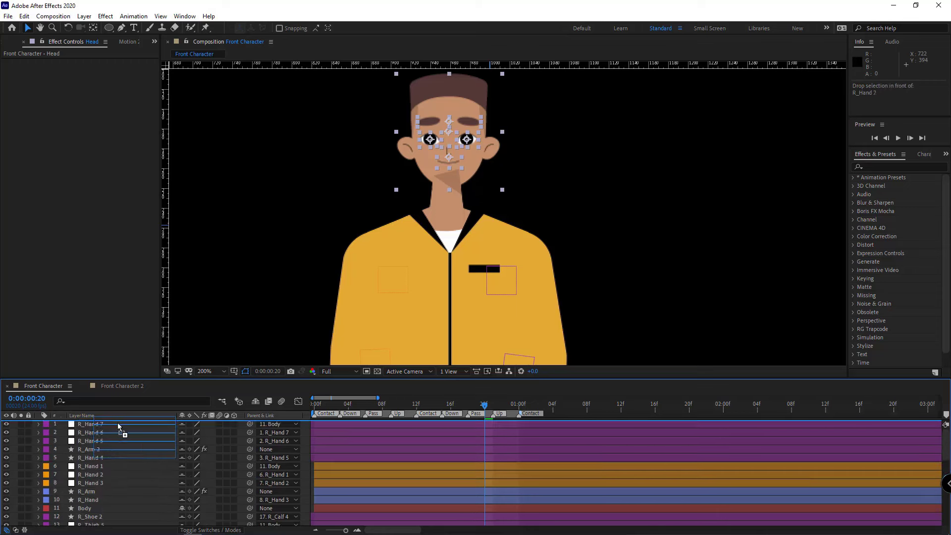
{"action": "scroll", "coordinate": [99, 440], "scroll_direction": "up", "scroll_amount": 2}
Step: Move the Head layer's anchor point straight down from the face's centre towards the chin
{"action": "left_click", "coordinate": [80, 457]}
{"action": "key", "text": "y"}
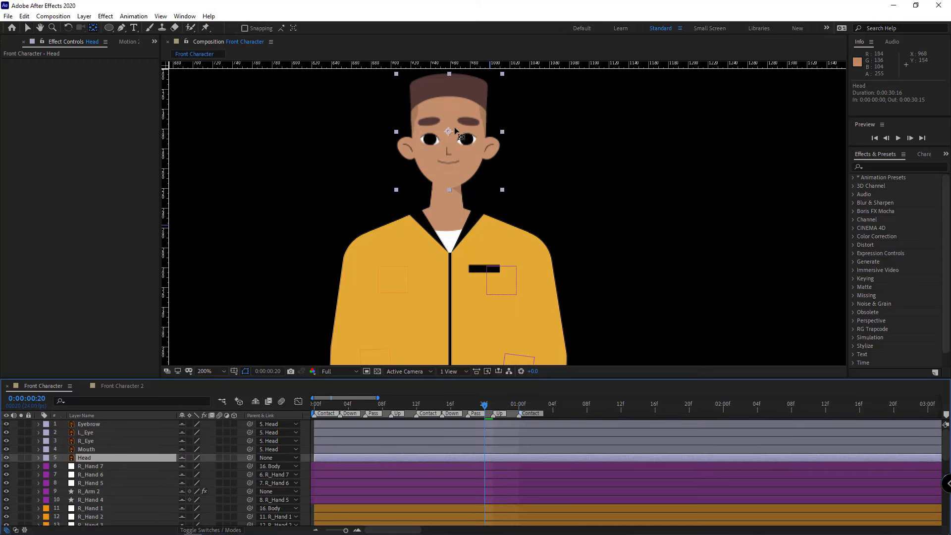
{"action": "left_click_drag", "start_coordinate": [448, 131], "coordinate": [449, 154]}
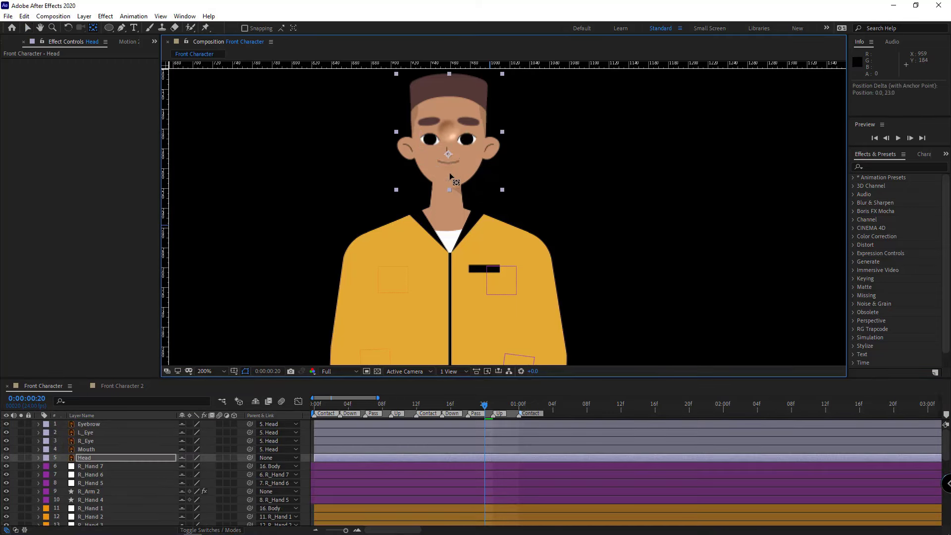
Step: Parent the Head layer to Body and lower the head slightly onto the neck
{"action": "left_click", "coordinate": [277, 457]}
{"action": "left_click", "coordinate": [301, 208]}
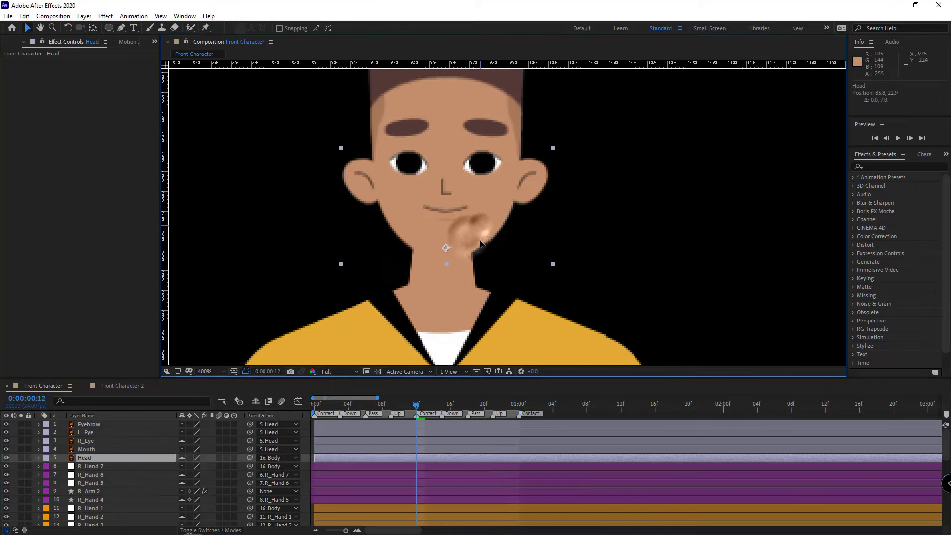
{"action": "left_click_drag", "start_coordinate": [458, 213], "coordinate": [442, 218]}
Step: Preview the walk cycle with the head attached to the body
{"action": "scroll", "coordinate": [446, 208], "scroll_direction": "down", "scroll_amount": 3}
{"action": "left_click", "coordinate": [721, 233]}
{"action": "key", "text": "space"}
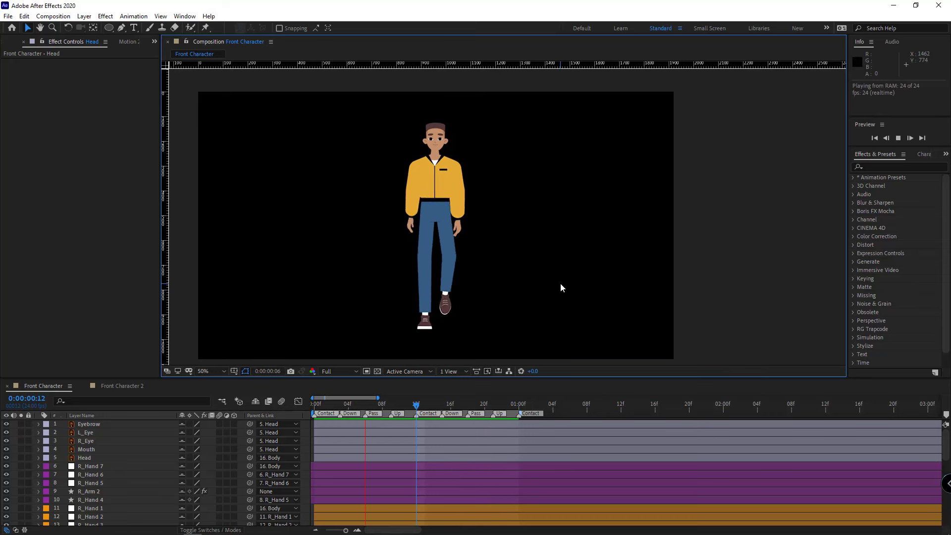
{"action": "key", "text": "space"}
Step: At the first frame, select the Body layer's whole neck shadow path and nudge it down below the chin
{"action": "key", "text": "Home"}
{"action": "scroll", "coordinate": [418, 179], "scroll_direction": "up", "scroll_amount": 2}
{"action": "left_click_drag", "start_coordinate": [365, 158], "coordinate": [658, 348]}
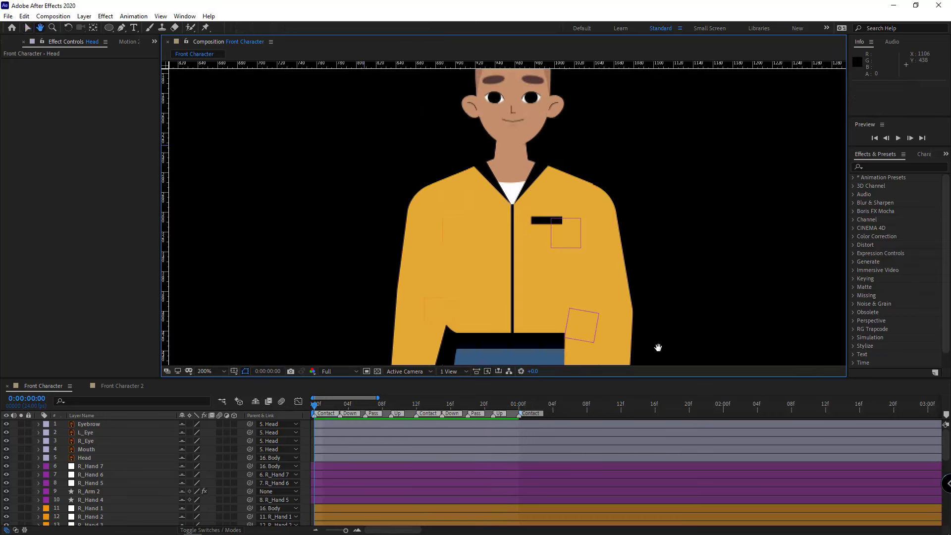
{"action": "scroll", "coordinate": [509, 189], "scroll_direction": "up", "scroll_amount": 1}
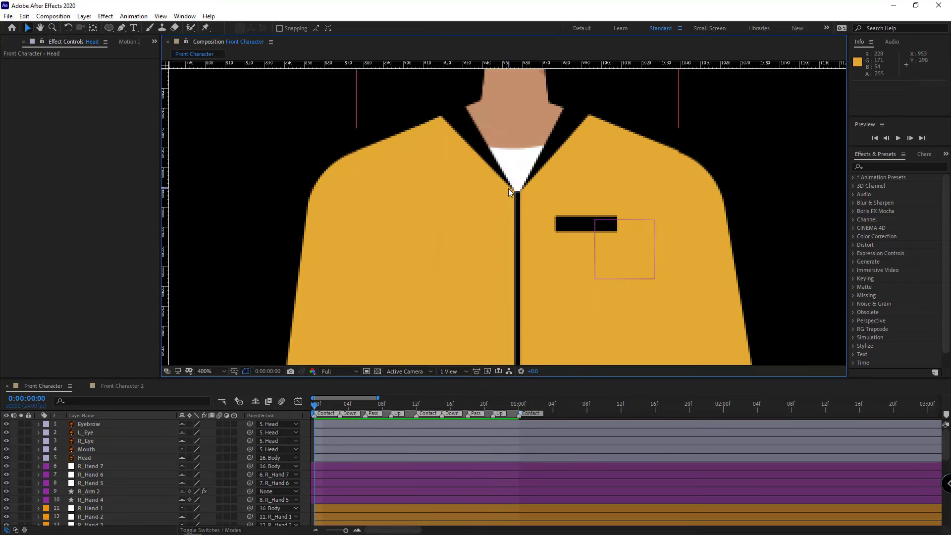
{"action": "left_click_drag", "start_coordinate": [509, 188], "coordinate": [493, 340]}
{"action": "left_click", "coordinate": [521, 237]}
{"action": "key", "text": "g"}
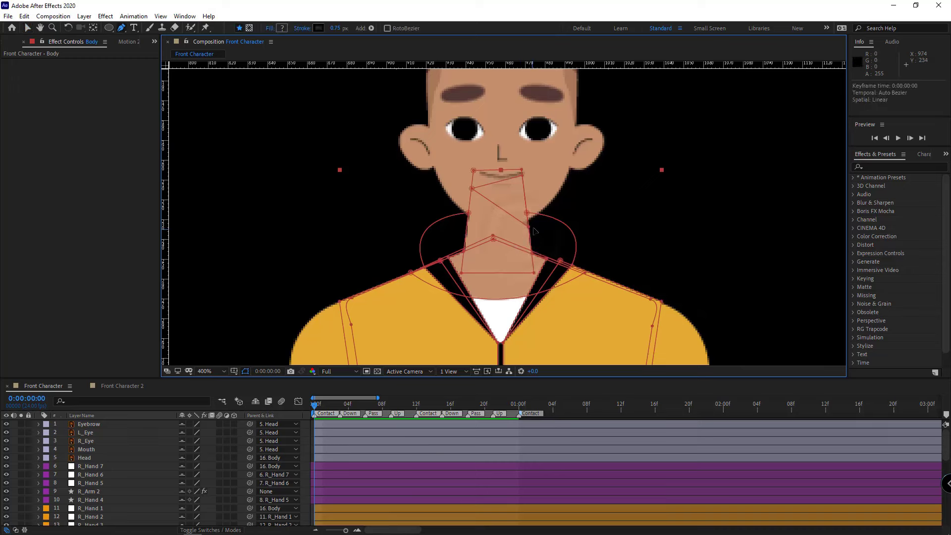
{"action": "left_click", "coordinate": [529, 227]}
{"action": "key", "text": "ctrl+a"}
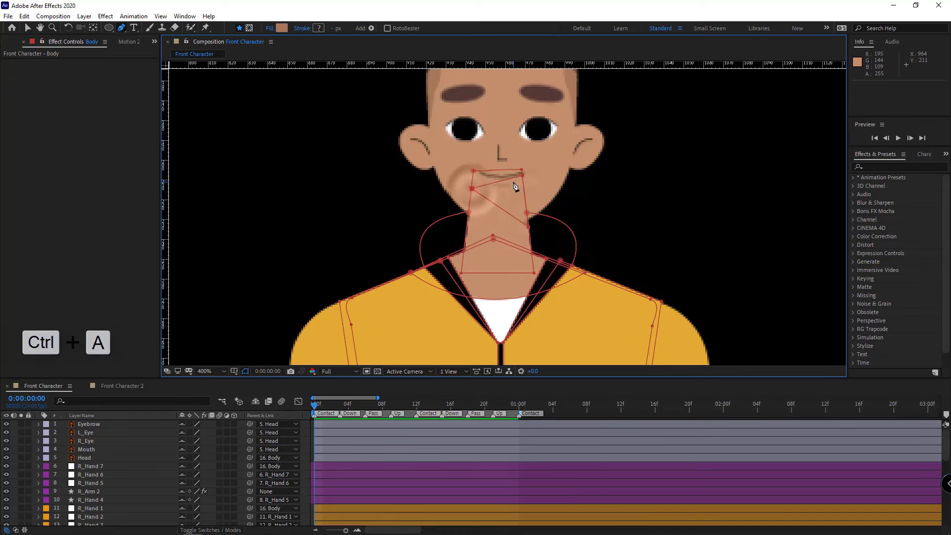
{"action": "key", "text": "Down"}
{"action": "key", "text": "Down"}
{"action": "key", "text": "Down"}
{"action": "key", "text": "Down"}
{"action": "key", "text": "Down"}
{"action": "key", "text": "Down"}
{"action": "key", "text": "Down"}
{"action": "key", "text": "Down"}
{"action": "key", "text": "Down"}
{"action": "key", "text": "Down"}
{"action": "key", "text": "Down"}
{"action": "key", "text": "Down"}
{"action": "key", "text": "Down"}
{"action": "key", "text": "Down"}
{"action": "key", "text": "Down"}
{"action": "key", "text": "Down"}
{"action": "scroll", "coordinate": [520, 206], "scroll_direction": "up", "scroll_amount": 1}
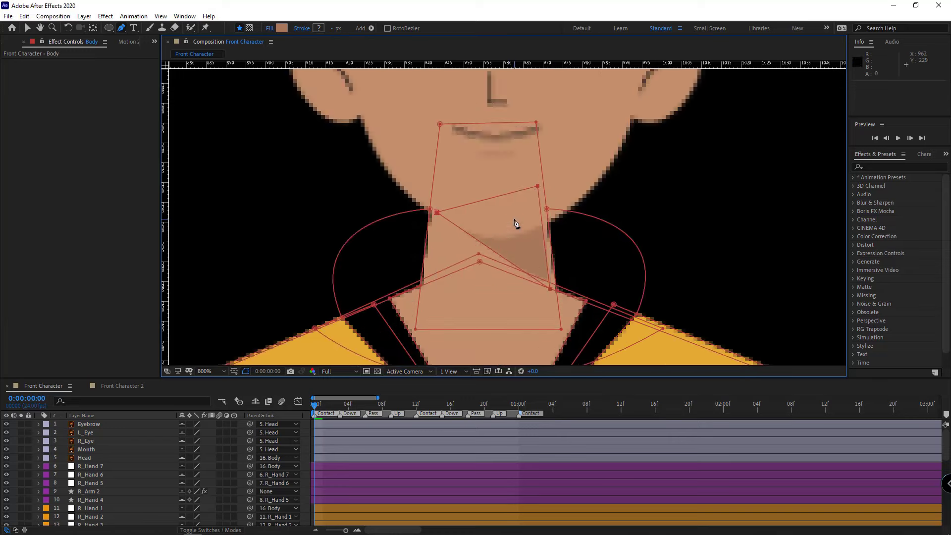
Step: Widen the neck shadow path on both sides with free transform so it spans the neck
{"action": "key", "text": "ctrl+t"}
{"action": "left_click_drag", "start_coordinate": [437, 238], "coordinate": [431, 239]}
{"action": "left_click_drag", "start_coordinate": [549, 238], "coordinate": [555, 238]}
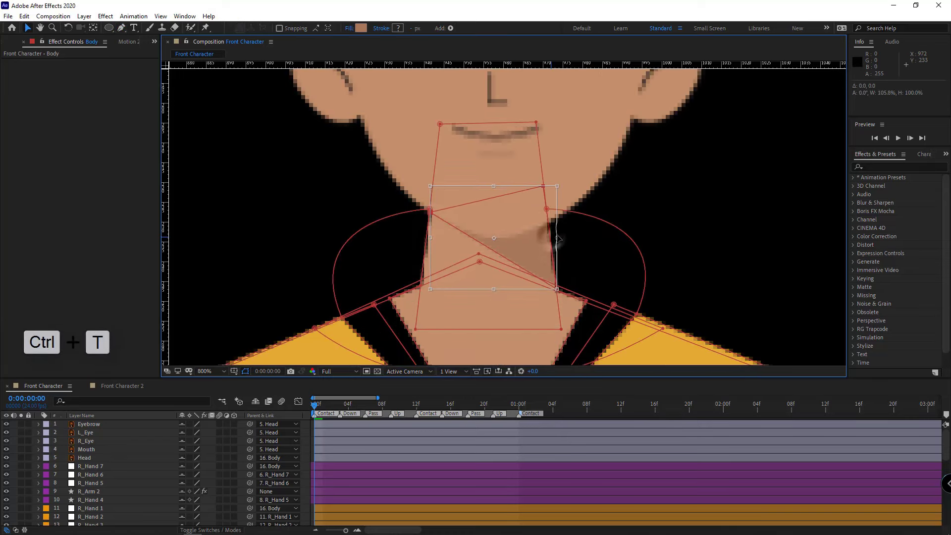
{"action": "key", "text": "Return"}
{"action": "left_click", "coordinate": [59, 464]}
Step: Preview the walk cycle to check the repositioned neck shadow
{"action": "scroll", "coordinate": [474, 301], "scroll_direction": "down", "scroll_amount": 1}
{"action": "scroll", "coordinate": [525, 290], "scroll_direction": "down", "scroll_amount": 4}
{"action": "key", "text": "space"}
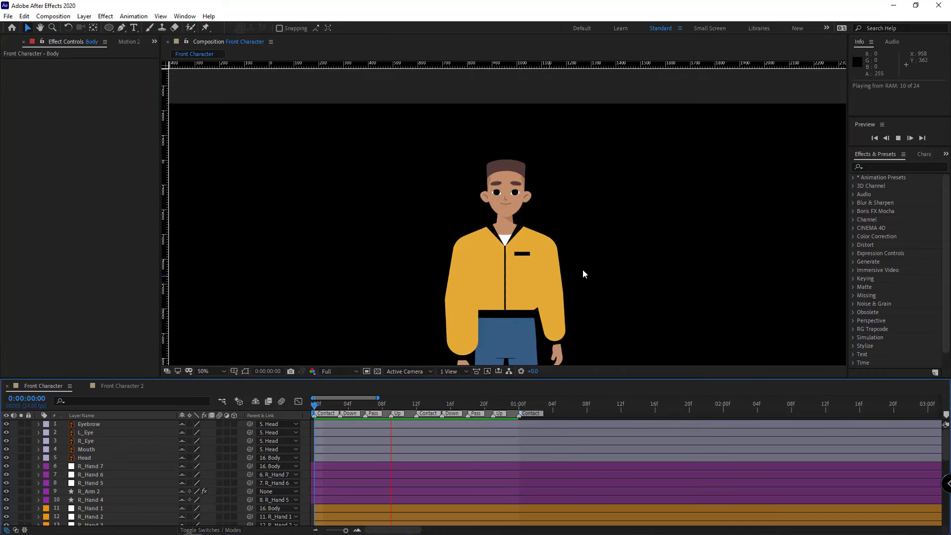
{"action": "scroll", "coordinate": [582, 269], "scroll_direction": "down", "scroll_amount": 2}
{"action": "scroll", "coordinate": [542, 257], "scroll_direction": "down", "scroll_amount": 1}
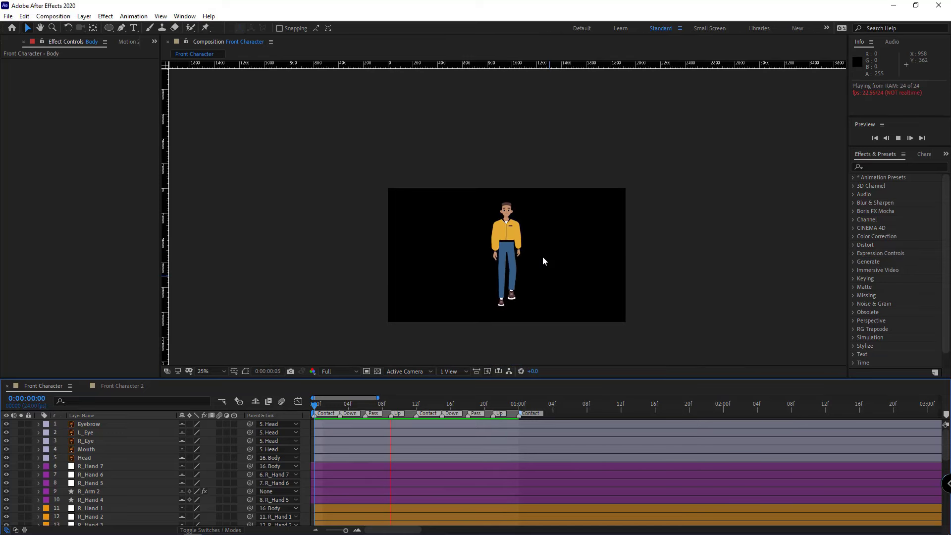
{"action": "scroll", "coordinate": [542, 257], "scroll_direction": "up", "scroll_amount": 1}
{"action": "key", "text": "space"}
Step: Reveal the Body layer's Rotation and add its starting keyframe at 0:00:00:00
{"action": "scroll", "coordinate": [542, 256], "scroll_direction": "up", "scroll_amount": 1}
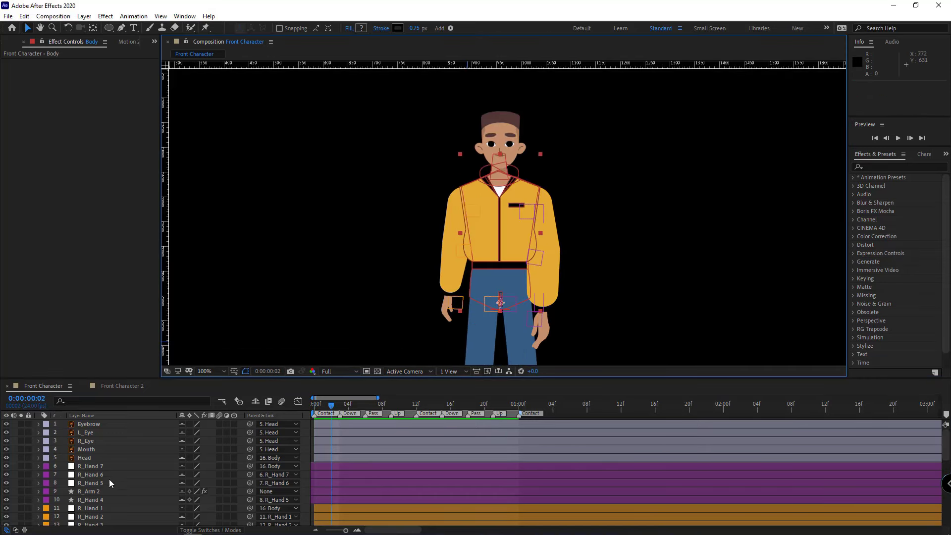
{"action": "scroll", "coordinate": [141, 475], "scroll_direction": "down", "scroll_amount": 3}
{"action": "key", "text": "u"}
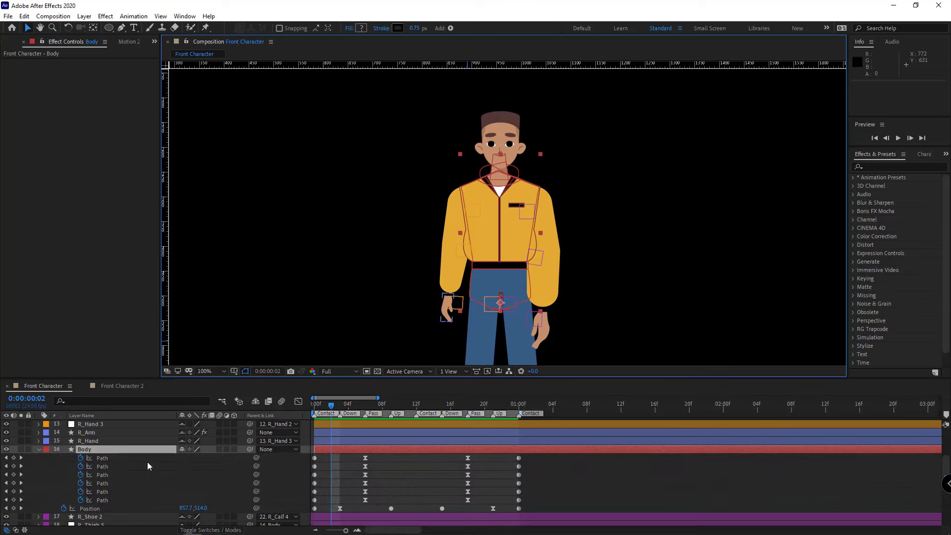
{"action": "left_click_drag", "start_coordinate": [333, 406], "coordinate": [260, 406]}
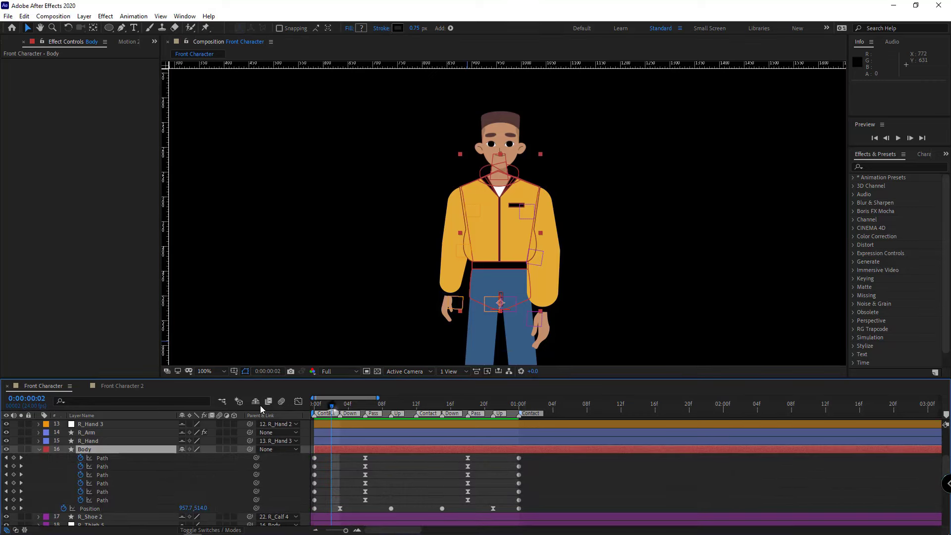
{"action": "left_click_drag", "start_coordinate": [542, 298], "coordinate": [503, 180]}
{"action": "scroll", "coordinate": [504, 181], "scroll_direction": "down", "scroll_amount": 1}
{"action": "key", "text": "r"}
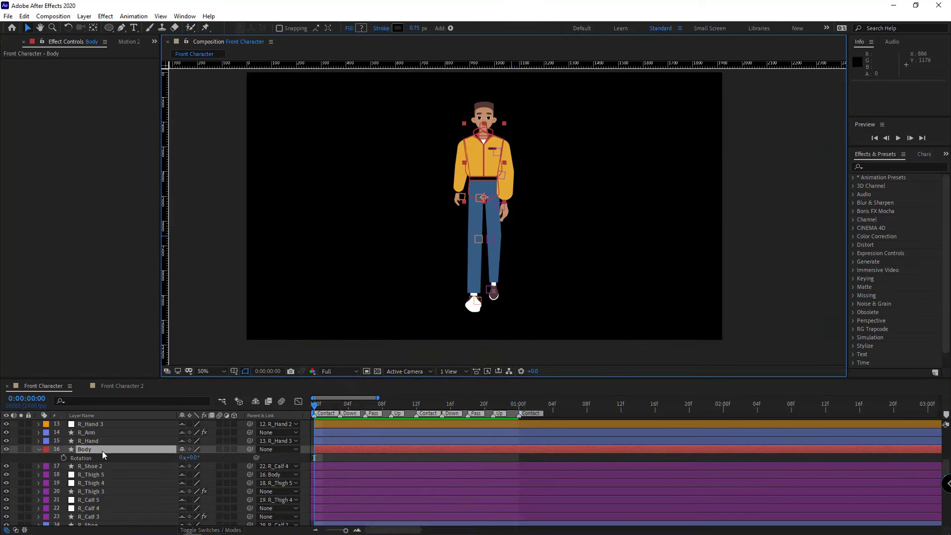
{"action": "left_click", "coordinate": [64, 457]}
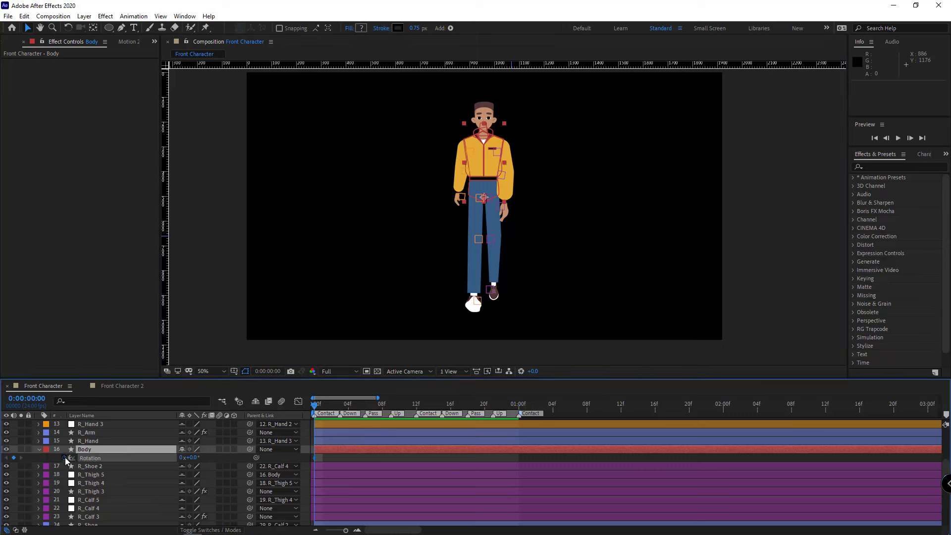
Step: Keyframe the Body layer's rotation at -3° on 0:00:00:06 and 3° on 0:00:00:18, the two Pass poses
{"action": "left_click", "coordinate": [365, 406]}
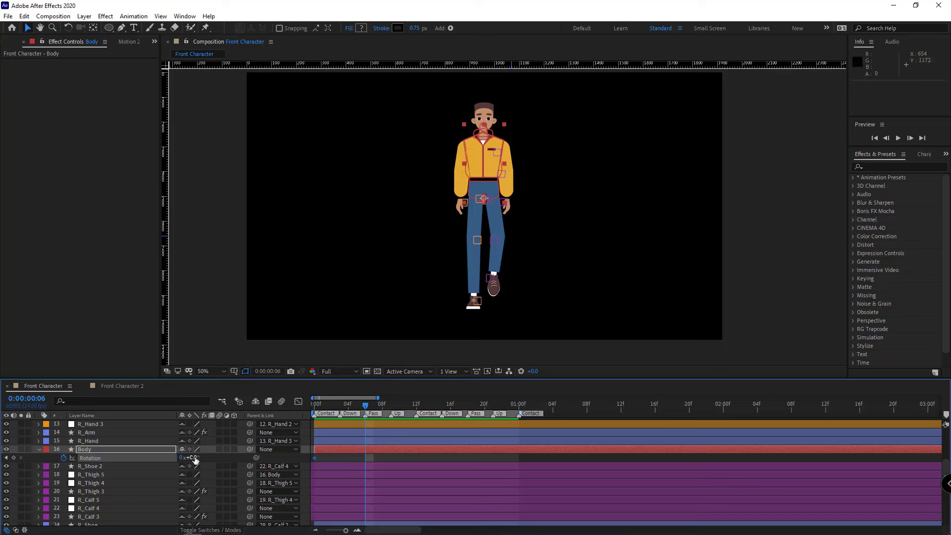
{"action": "left_click_drag", "start_coordinate": [194, 459], "coordinate": [180, 459]}
{"action": "type", "text": "-3"}
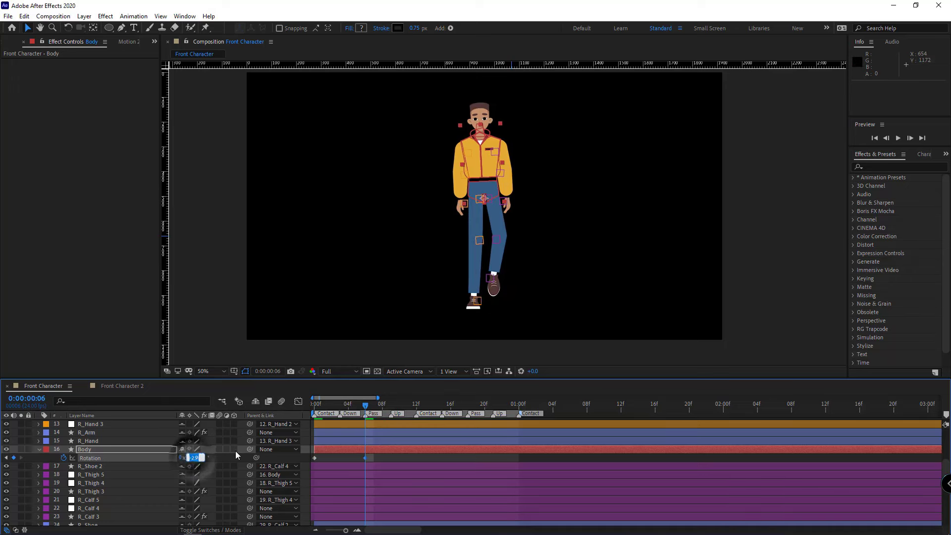
{"action": "key", "text": "Return"}
{"action": "left_click", "coordinate": [467, 406]}
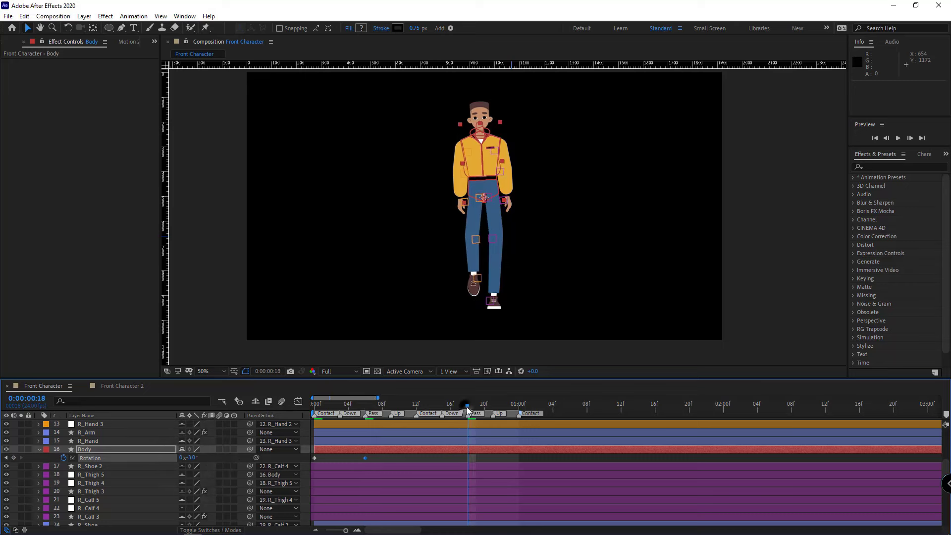
{"action": "left_click", "coordinate": [191, 457]}
{"action": "type", "text": "3"}
{"action": "key", "text": "Return"}
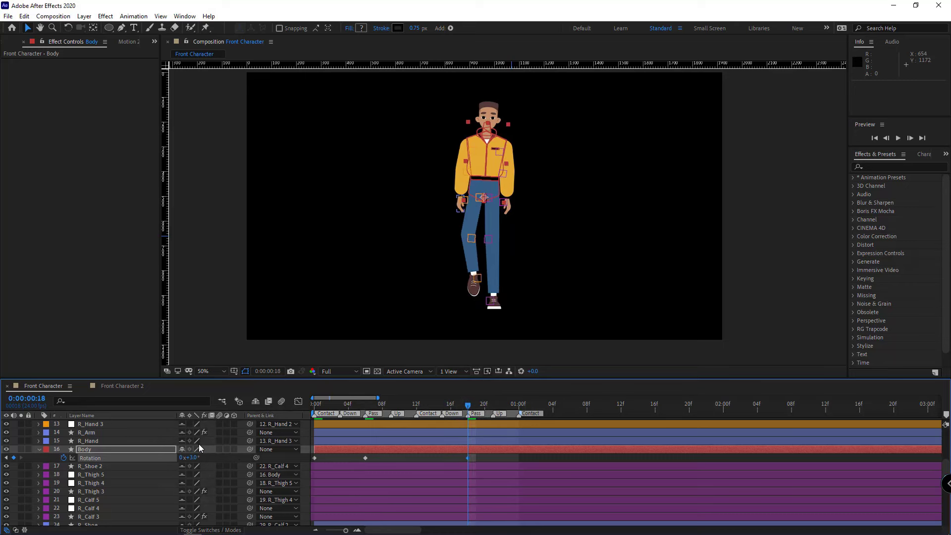
Step: Set the Body layer's rotation to 0° at 0:00:01:00, the final Contact pose
{"action": "left_click", "coordinate": [517, 407]}
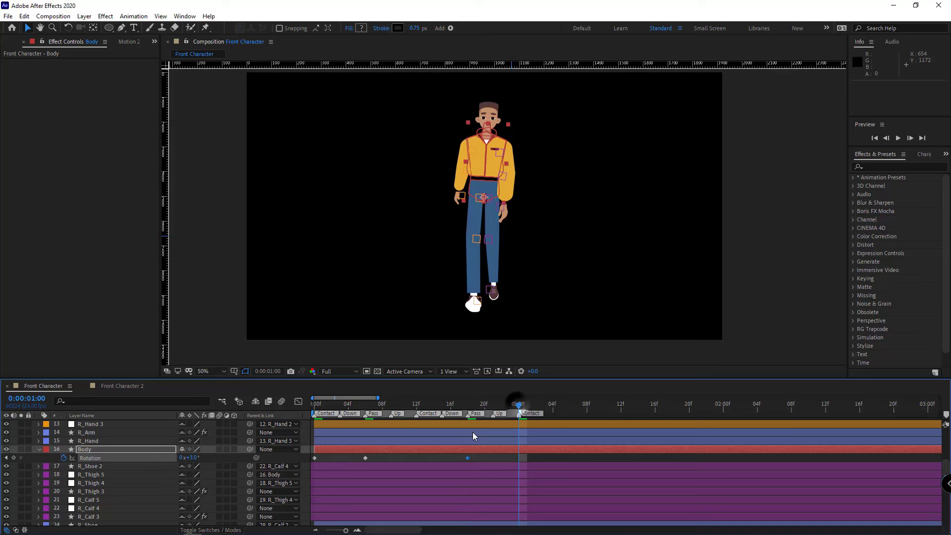
{"action": "left_click", "coordinate": [198, 457]}
{"action": "type", "text": "0"}
{"action": "key", "text": "Return"}
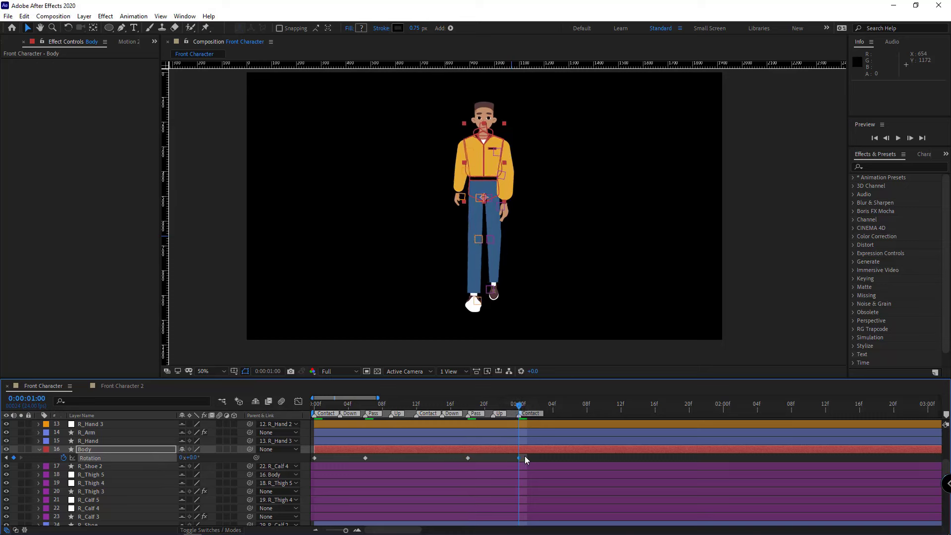
Step: Apply Easy Ease to all Body Rotation keyframes, and convert the first and last ones to Auto Bezier
{"action": "left_click_drag", "start_coordinate": [525, 455], "coordinate": [314, 459]}
{"action": "right_click", "coordinate": [316, 459]}
{"action": "mouse_move", "coordinate": [388, 450]}
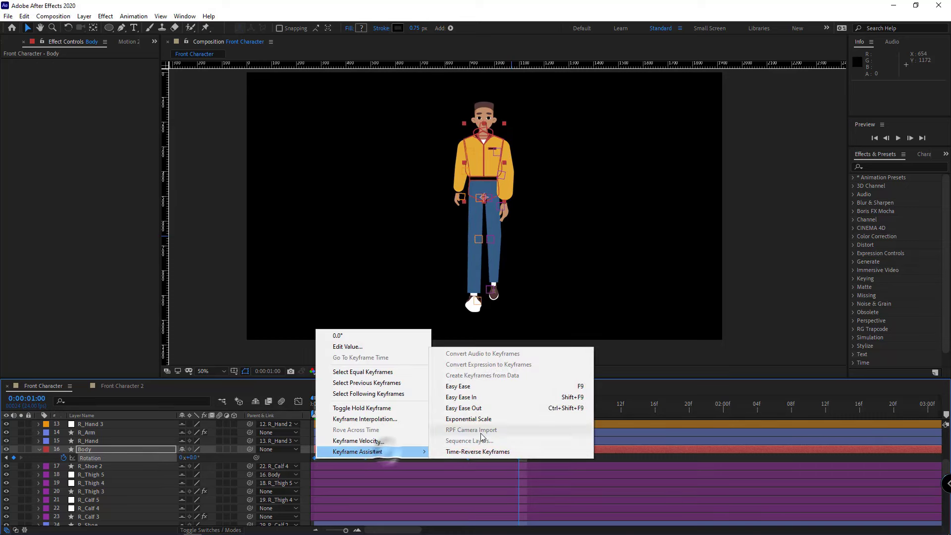
{"action": "left_click", "coordinate": [466, 386]}
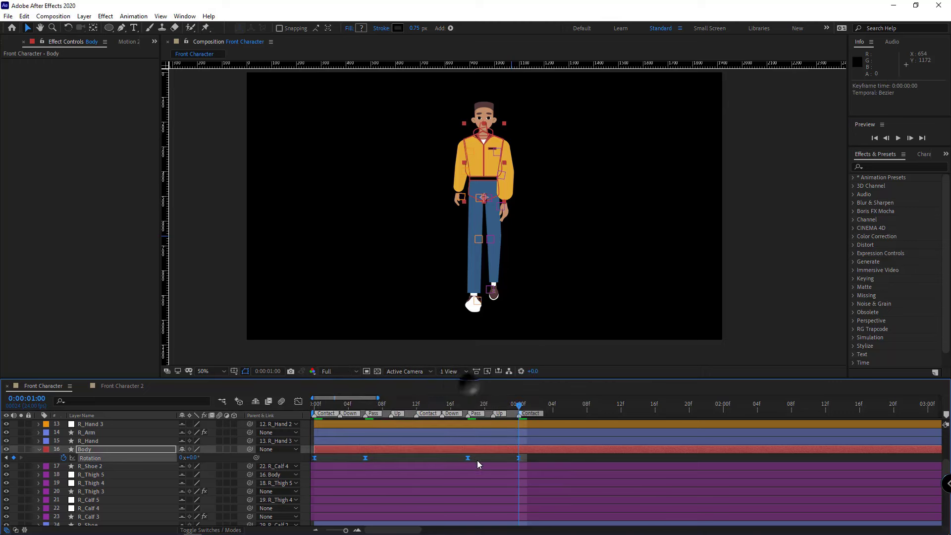
{"action": "left_click", "coordinate": [315, 458], "text": "ctrl"}
{"action": "left_click", "coordinate": [329, 457]}
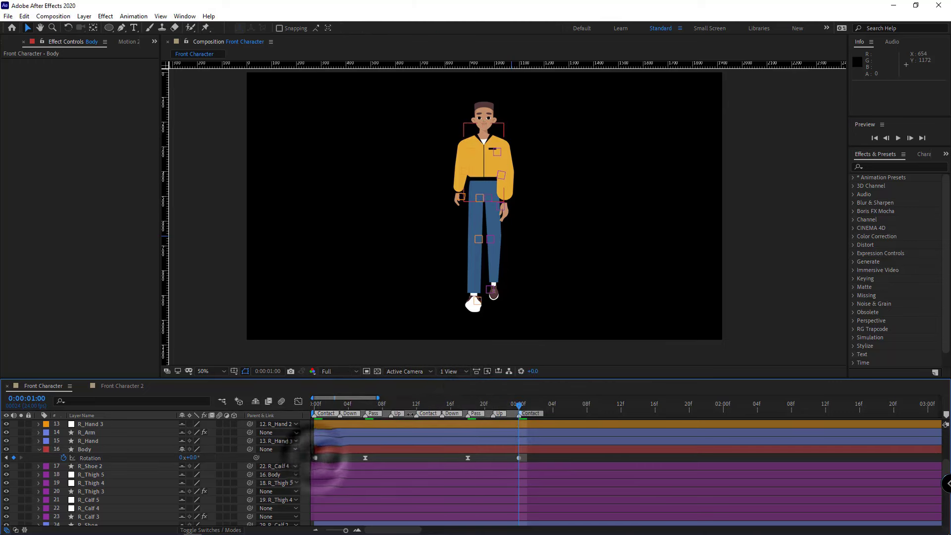
Step: Show the Body layer's Position alongside Rotation and separate its dimensions into X Position and Y Position
{"action": "left_click_drag", "start_coordinate": [340, 406], "coordinate": [366, 408]}
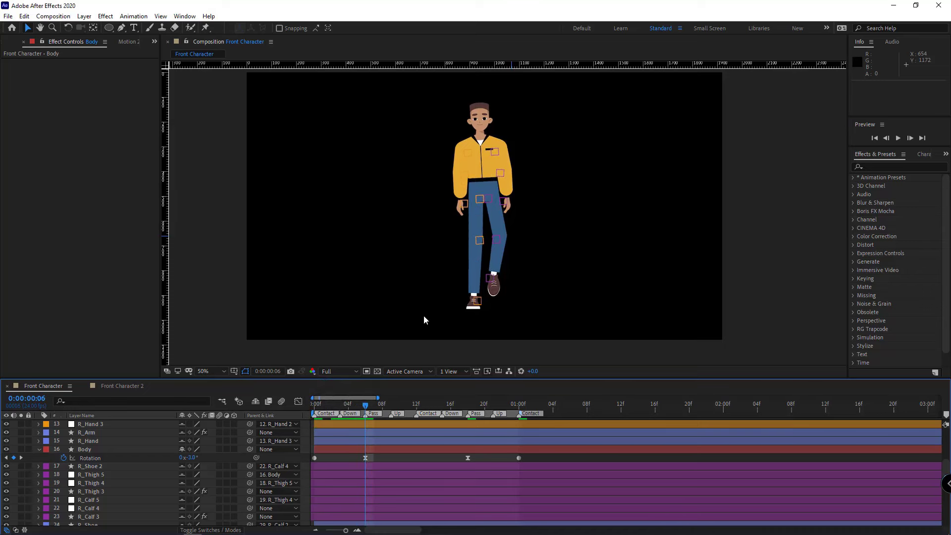
{"action": "scroll", "coordinate": [449, 262], "scroll_direction": "up", "scroll_amount": 1}
{"action": "scroll", "coordinate": [467, 266], "scroll_direction": "down", "scroll_amount": 1}
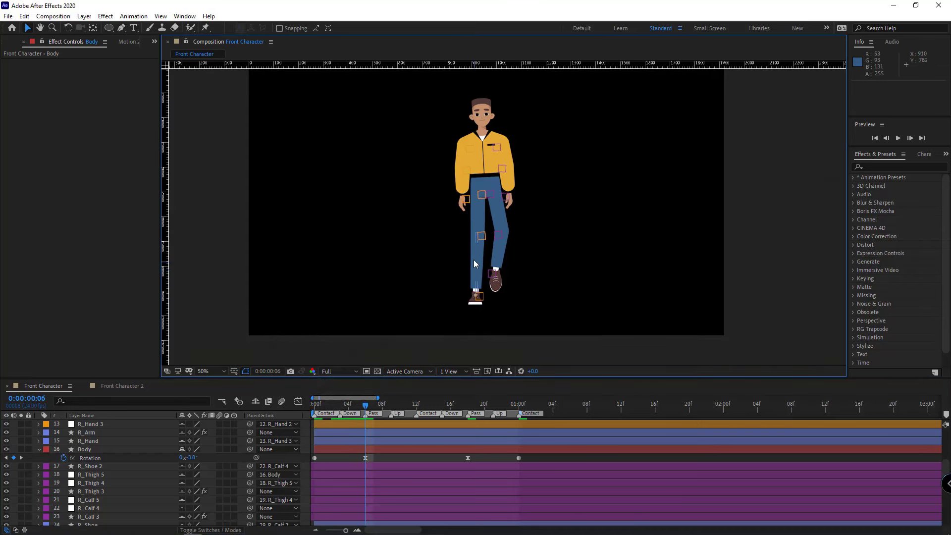
{"action": "scroll", "coordinate": [473, 259], "scroll_direction": "up", "scroll_amount": 1}
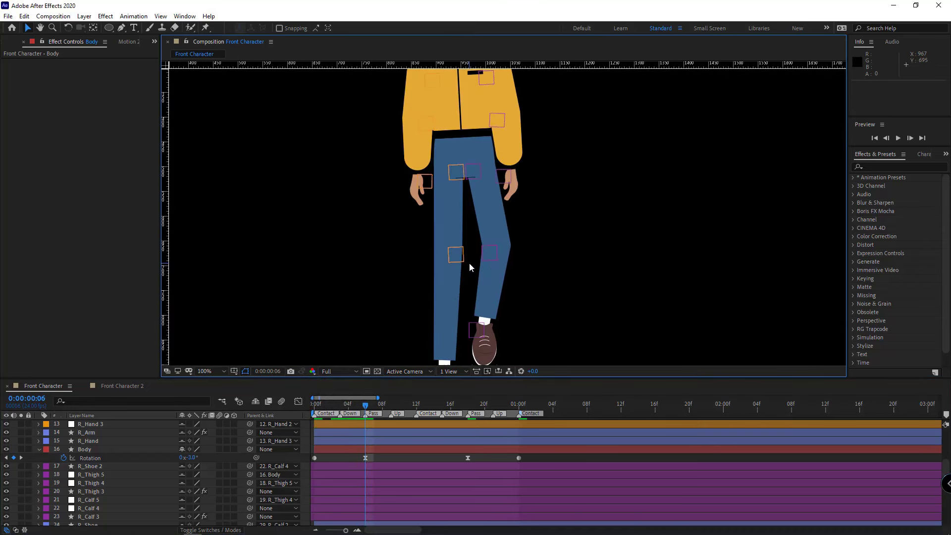
{"action": "left_click", "coordinate": [96, 451]}
{"action": "key", "text": "shift+p"}
{"action": "left_click", "coordinate": [93, 459]}
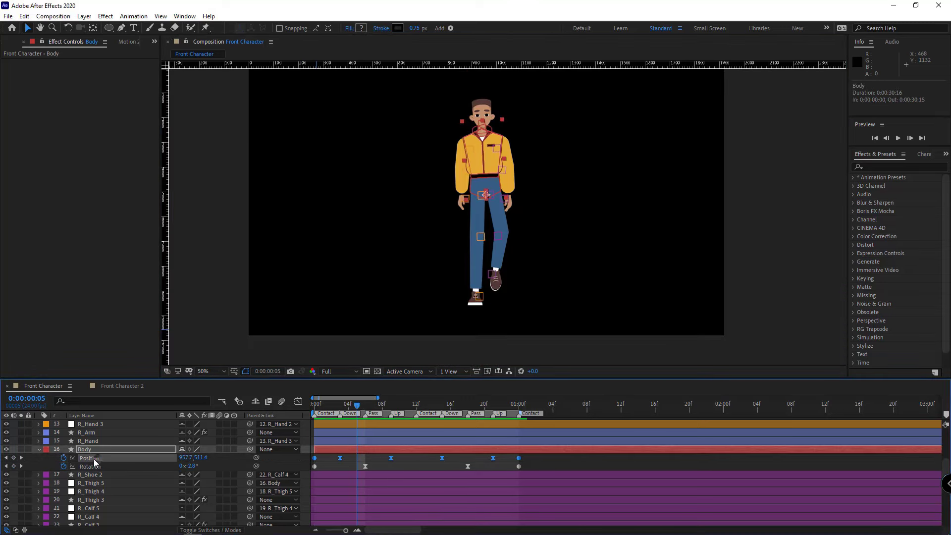
{"action": "right_click", "coordinate": [94, 459]}
{"action": "left_click", "coordinate": [119, 357]}
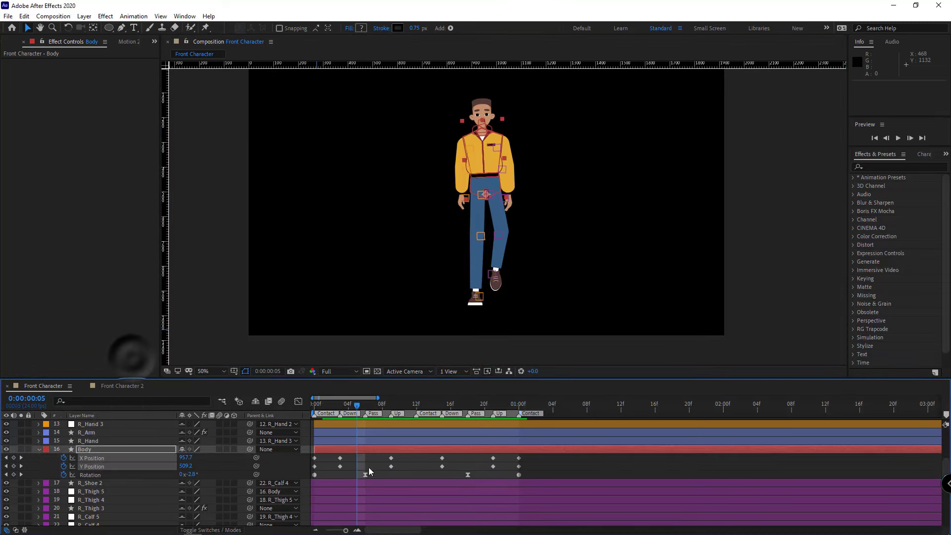
Step: Delete the Body layer's X Position keyframes and start X Position afresh with a keyframe at 0:00:00:00
{"action": "left_click", "coordinate": [368, 468]}
{"action": "left_click_drag", "start_coordinate": [525, 454], "coordinate": [314, 462]}
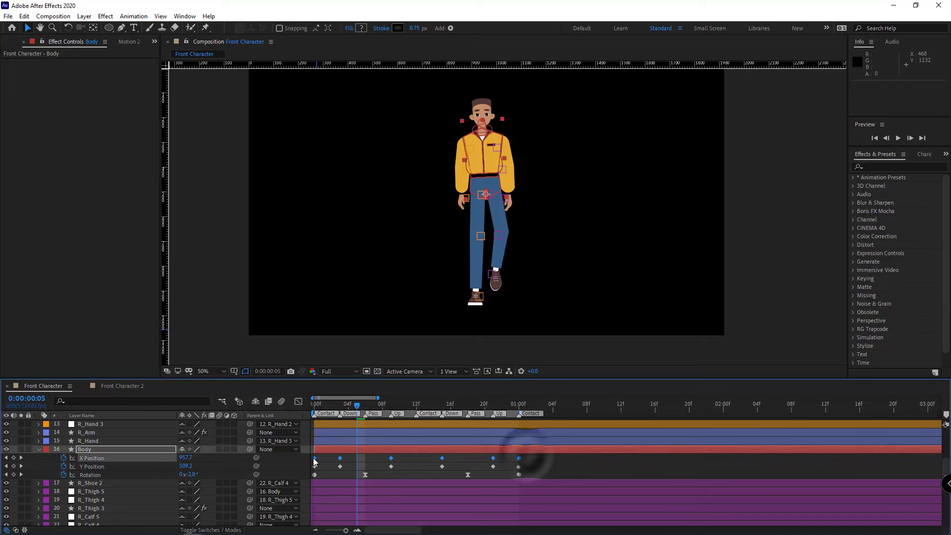
{"action": "left_click_drag", "start_coordinate": [336, 403], "coordinate": [303, 405]}
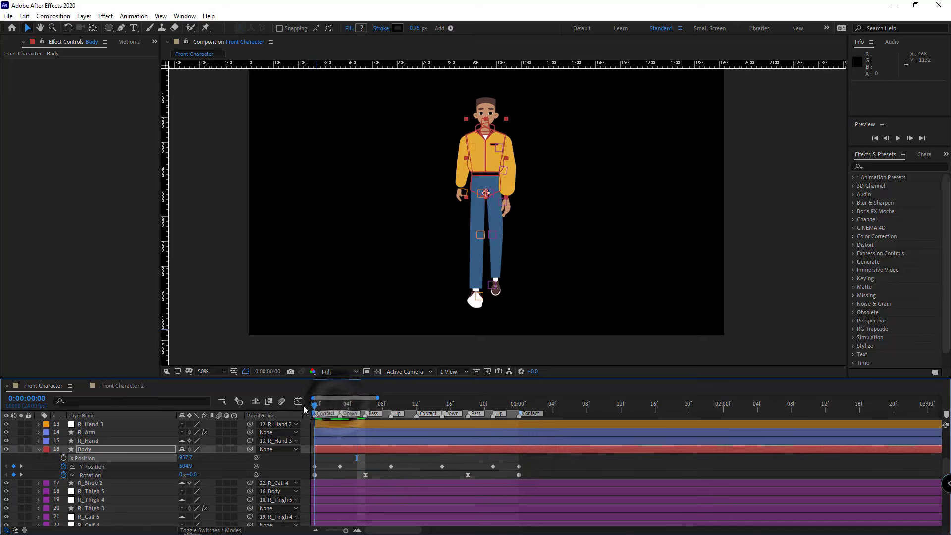
{"action": "left_click", "coordinate": [44, 463]}
{"action": "left_click", "coordinate": [63, 458]}
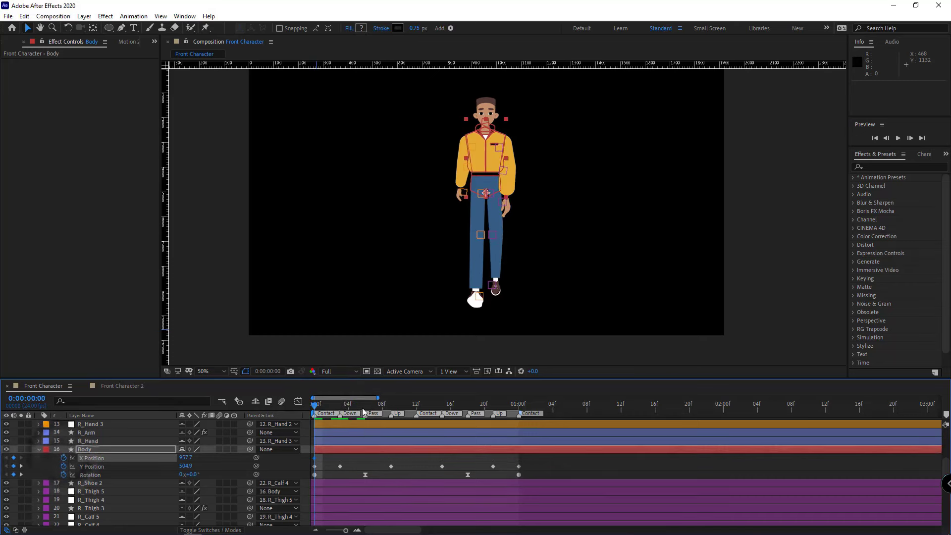
Step: Keyframe the Body layer's X Position at about 945.5 on 0:00:00:06 and 973.7 on 0:00:00:18, the two Pass poses
{"action": "left_click", "coordinate": [362, 409]}
{"action": "left_click_drag", "start_coordinate": [184, 457], "coordinate": [177, 458]}
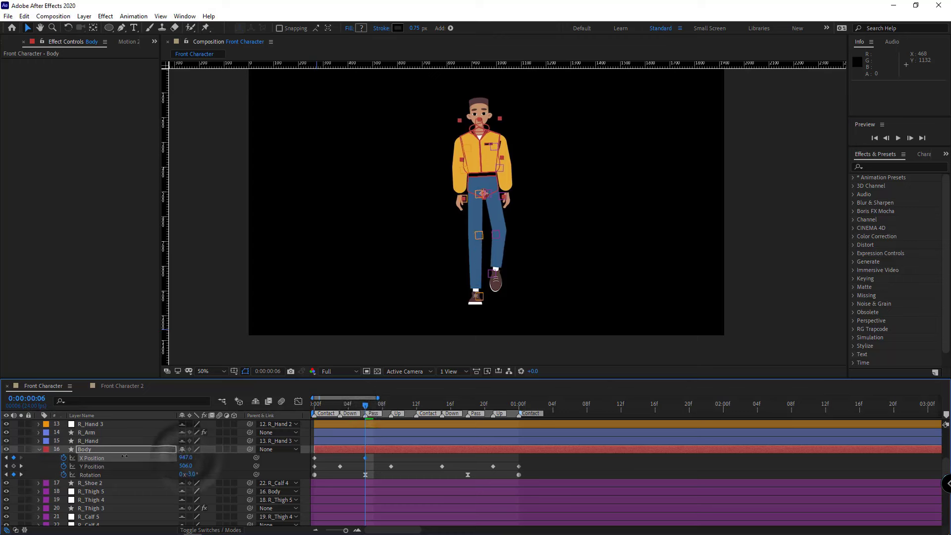
{"action": "left_click", "coordinate": [465, 408]}
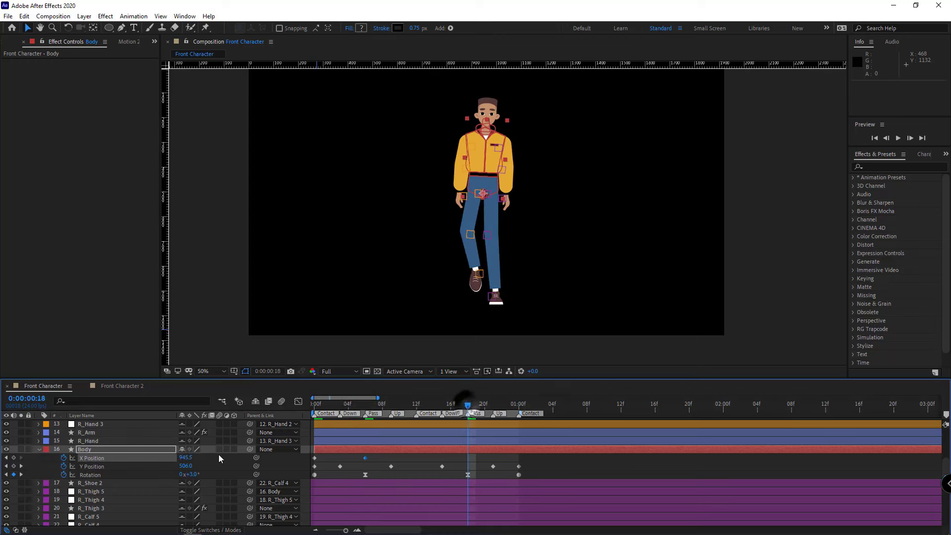
{"action": "left_click", "coordinate": [315, 458]}
{"action": "key", "text": "ctrl+c"}
{"action": "key", "text": "ctrl+v"}
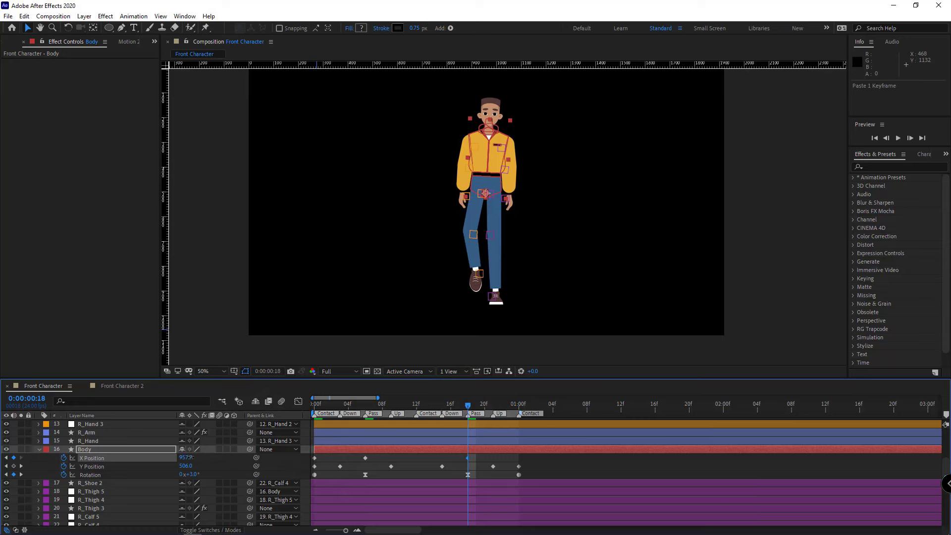
{"action": "left_click_drag", "start_coordinate": [187, 457], "coordinate": [258, 458]}
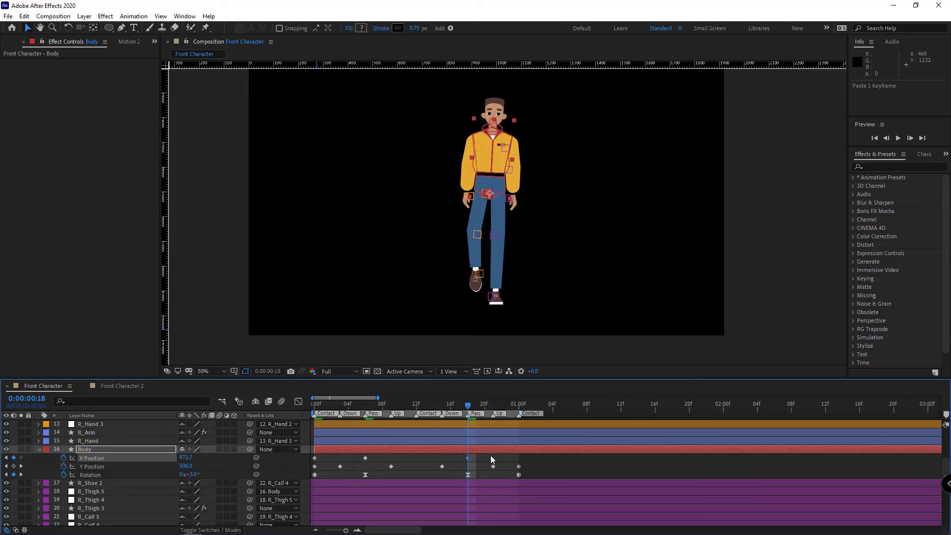
Step: Copy the Body layer's first X Position keyframe to 0:00:01:00, the final Contact pose
{"action": "left_click", "coordinate": [518, 406]}
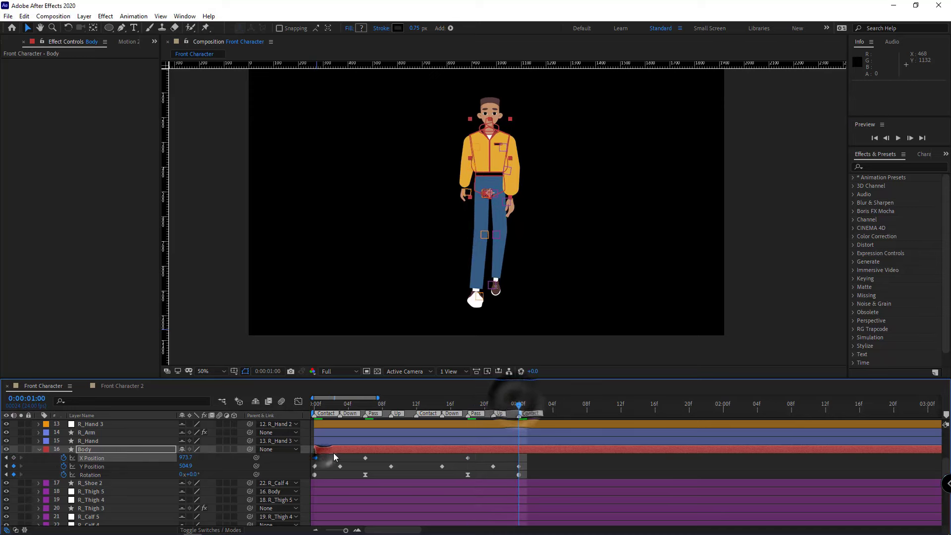
{"action": "left_click", "coordinate": [315, 457]}
{"action": "key", "text": "ctrl+c"}
{"action": "key", "text": "ctrl+v"}
Step: Convert the first and last Body X and Y Position keyframes to Auto Bezier, and apply Easy Ease to the ones between
{"action": "left_click_drag", "start_coordinate": [530, 462], "coordinate": [513, 470]}
{"action": "left_click_drag", "start_coordinate": [311, 453], "coordinate": [328, 478]}
{"action": "left_click", "coordinate": [519, 466], "text": "ctrl"}
{"action": "left_click", "coordinate": [510, 462]}
{"action": "left_click_drag", "start_coordinate": [499, 468], "coordinate": [332, 455]}
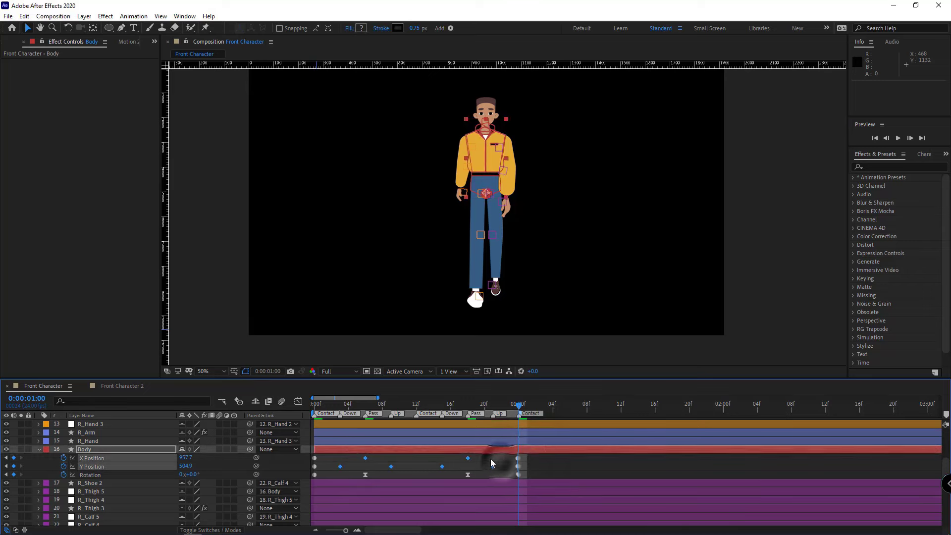
{"action": "right_click", "coordinate": [485, 466]}
{"action": "mouse_move", "coordinate": [544, 511]}
{"action": "left_click", "coordinate": [636, 393]}
Step: Preview the walk cycle, then collapse the properties of all layers and deselect them
{"action": "key", "text": "space"}
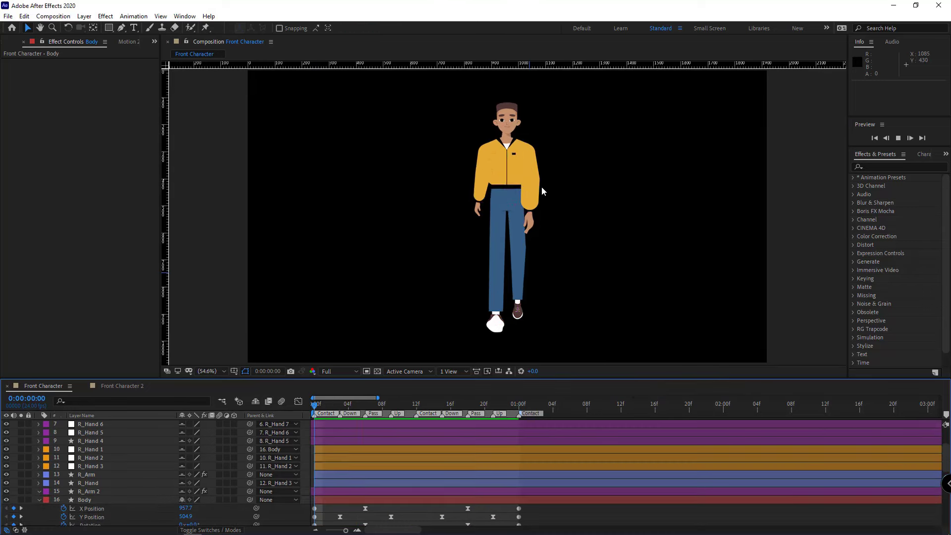
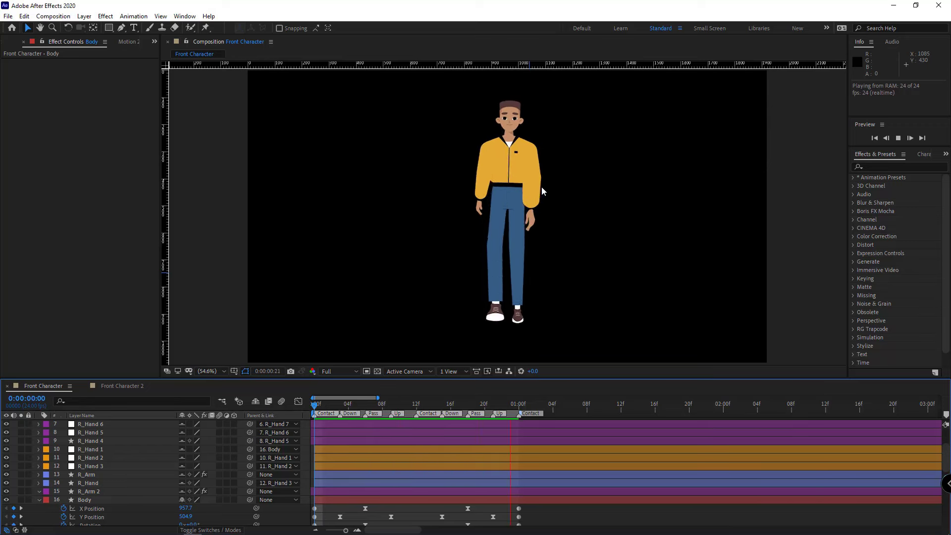
{"action": "key", "text": "space"}
{"action": "key", "text": "ctrl+a"}
{"action": "left_click", "coordinate": [40, 500]}
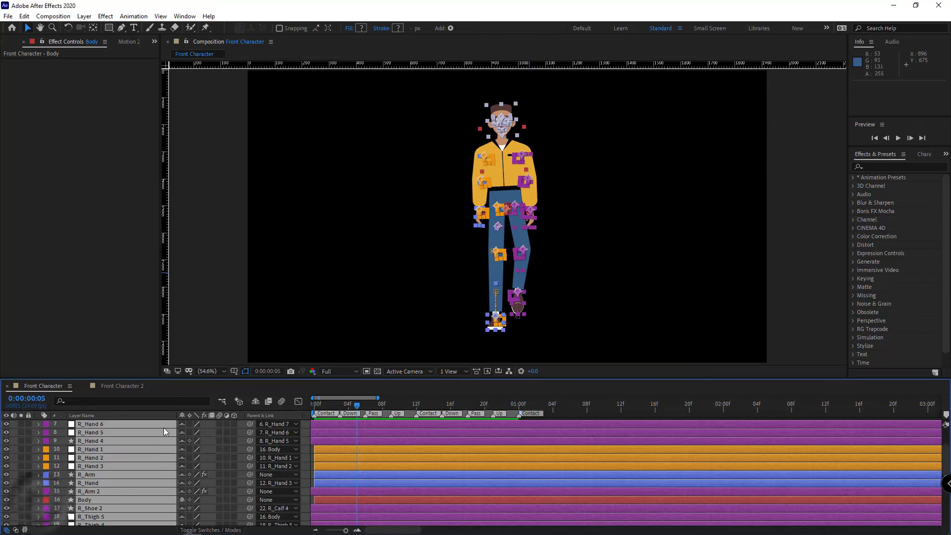
{"action": "key", "text": "ctrl+shift+a"}
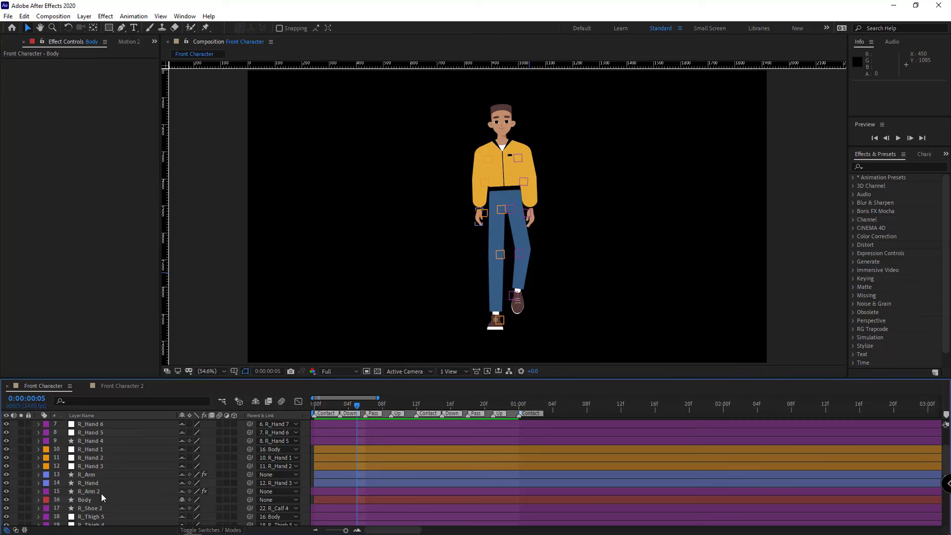
Step: Duplicate the Body layer and place the copy directly below the Head layer, above the arms
{"action": "left_click", "coordinate": [101, 497]}
{"action": "key", "text": "ctrl+d"}
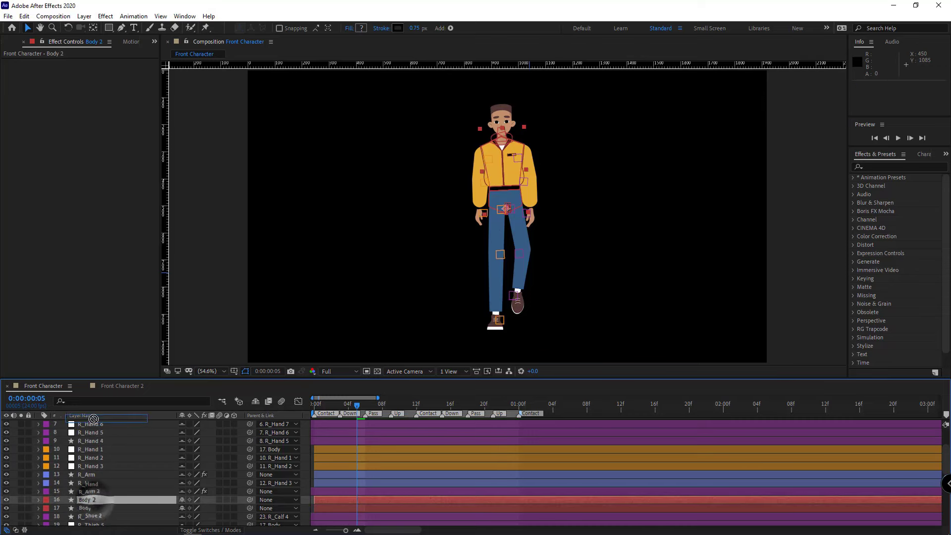
{"action": "left_click_drag", "start_coordinate": [94, 418], "coordinate": [89, 461]}
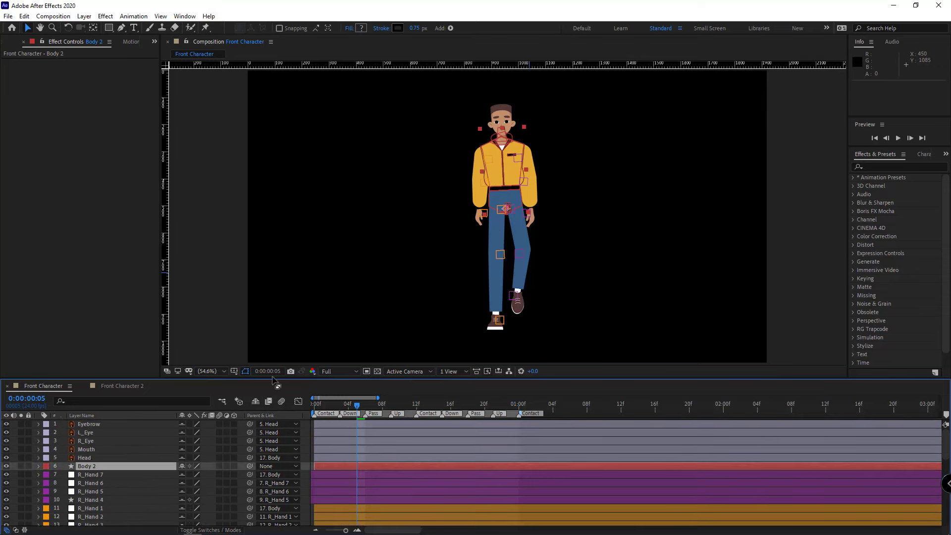
Step: Draw a rectangular mask around the black chest pocket on the Body 2 layer
{"action": "scroll", "coordinate": [504, 159], "scroll_direction": "up", "scroll_amount": 1}
{"action": "left_click_drag", "start_coordinate": [505, 158], "coordinate": [470, 263]}
{"action": "left_click", "coordinate": [121, 28]}
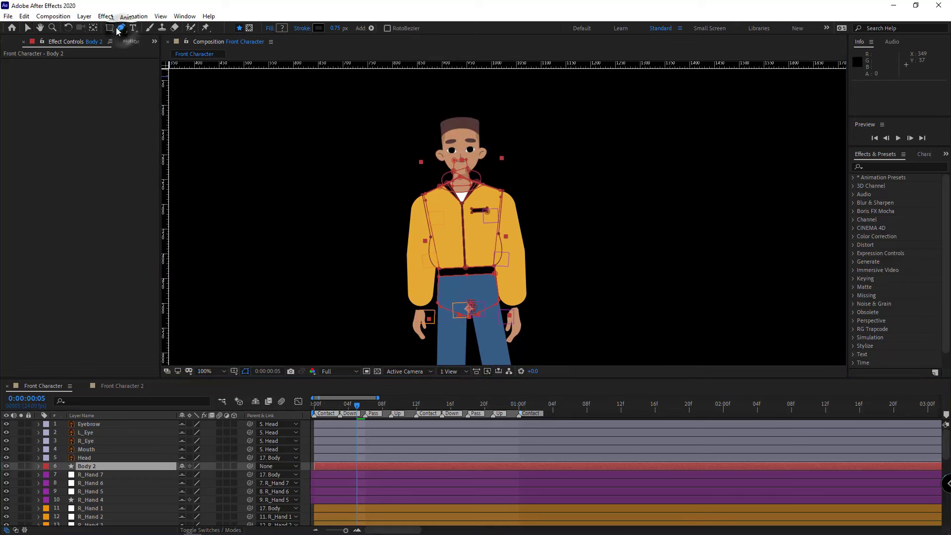
{"action": "key", "text": "period"}
{"action": "left_click", "coordinate": [249, 27]}
{"action": "left_click_drag", "start_coordinate": [427, 216], "coordinate": [474, 192]}
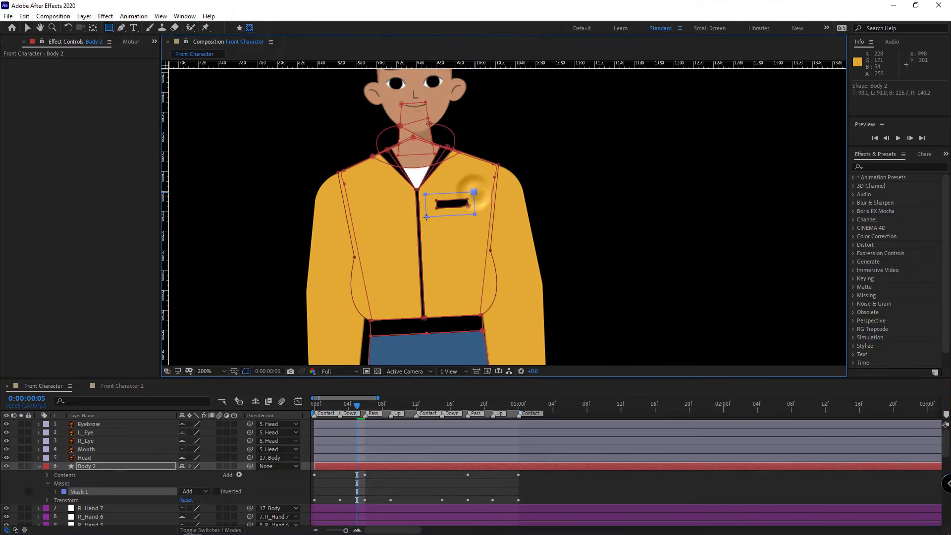
{"action": "left_click", "coordinate": [39, 466]}
Step: Preview the walk cycle to check the masked chest pocket over the moving arm
{"action": "key", "text": "ctrl+shift+a"}
{"action": "key", "text": "comma"}
{"action": "key", "text": "comma"}
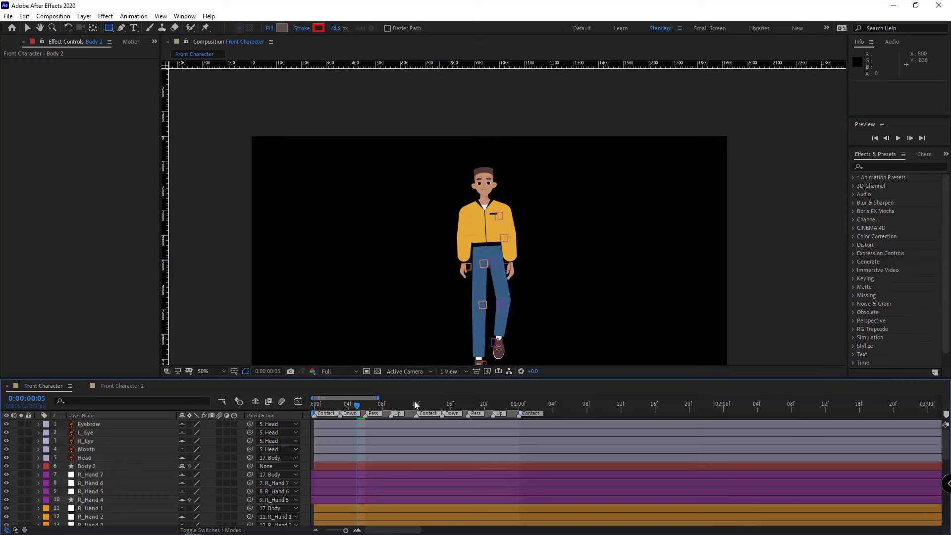
{"action": "key", "text": "space"}
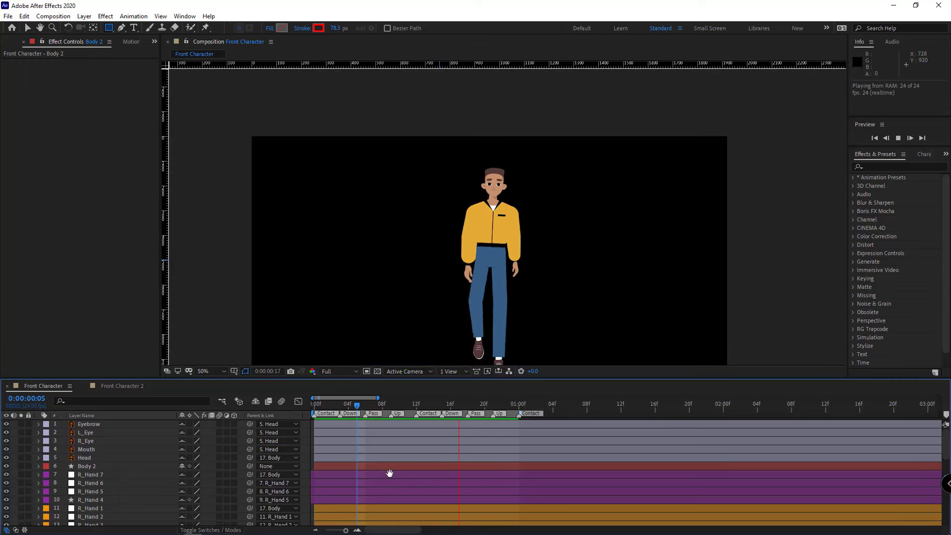
{"action": "key", "text": "space"}
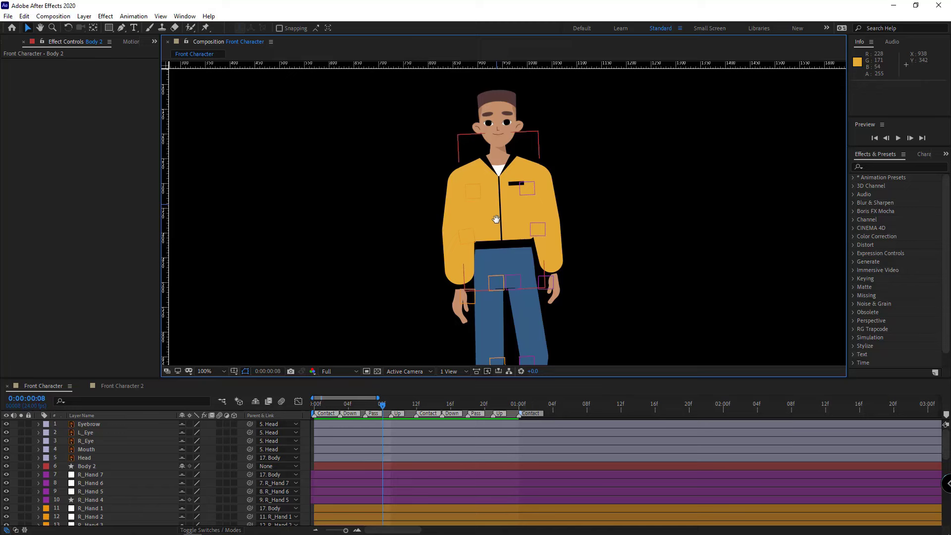
Step: Show the Head layer's Rotation and keyframe it at 0° on 0:00:00:00
{"action": "left_click", "coordinate": [509, 222]}
{"action": "left_click_drag", "start_coordinate": [496, 219], "coordinate": [462, 274]}
{"action": "key", "text": "r"}
{"action": "scroll", "coordinate": [487, 287], "scroll_direction": "up", "scroll_amount": 1}
{"action": "left_click_drag", "start_coordinate": [347, 407], "coordinate": [313, 407]}
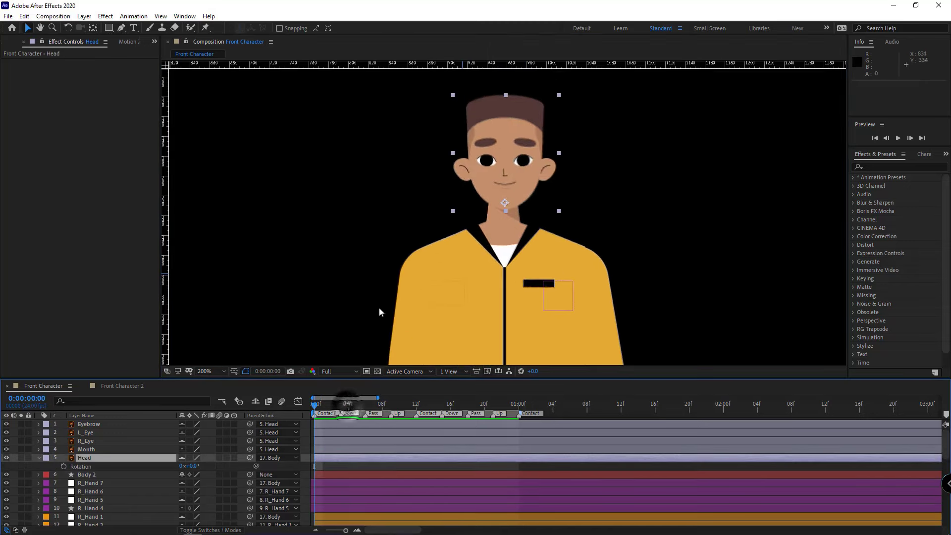
{"action": "scroll", "coordinate": [380, 308], "scroll_direction": "down", "scroll_amount": 1}
{"action": "left_click_drag", "start_coordinate": [487, 288], "coordinate": [462, 214]}
{"action": "left_click", "coordinate": [63, 466]}
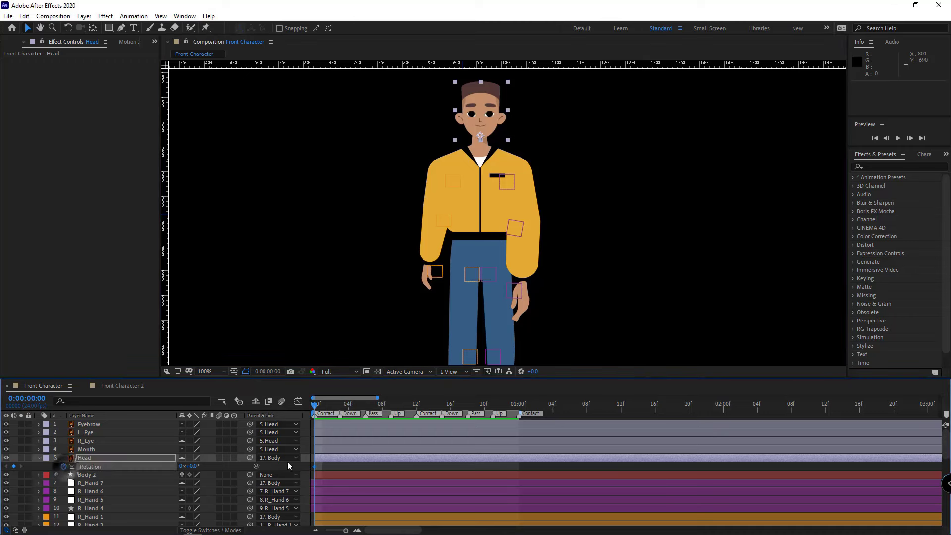
Step: Keyframe the Head layer's rotation at a negative angle on 0:00:00:06 and 5° on 0:00:00:18, the two Pass poses
{"action": "left_click_drag", "start_coordinate": [339, 404], "coordinate": [366, 407]}
{"action": "left_click_drag", "start_coordinate": [183, 466], "coordinate": [162, 471]}
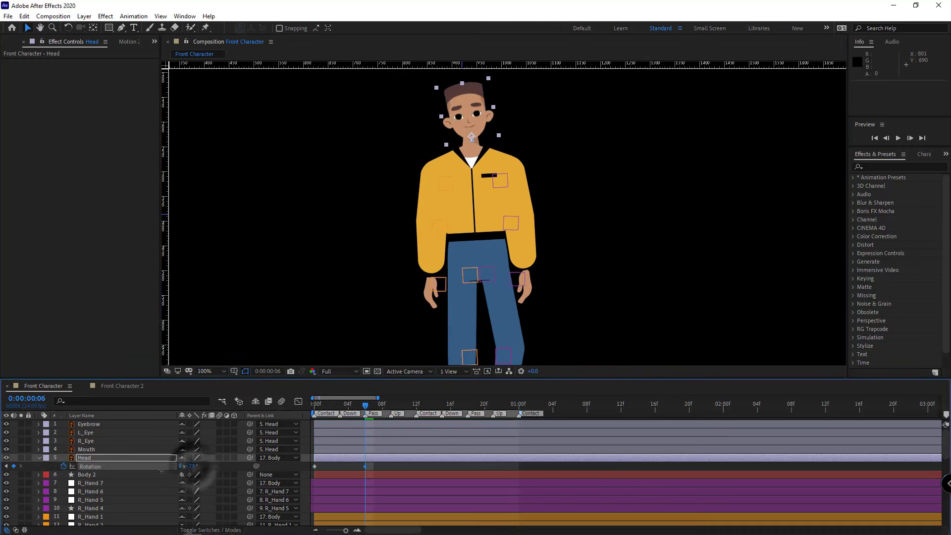
{"action": "type", "text": "-"}
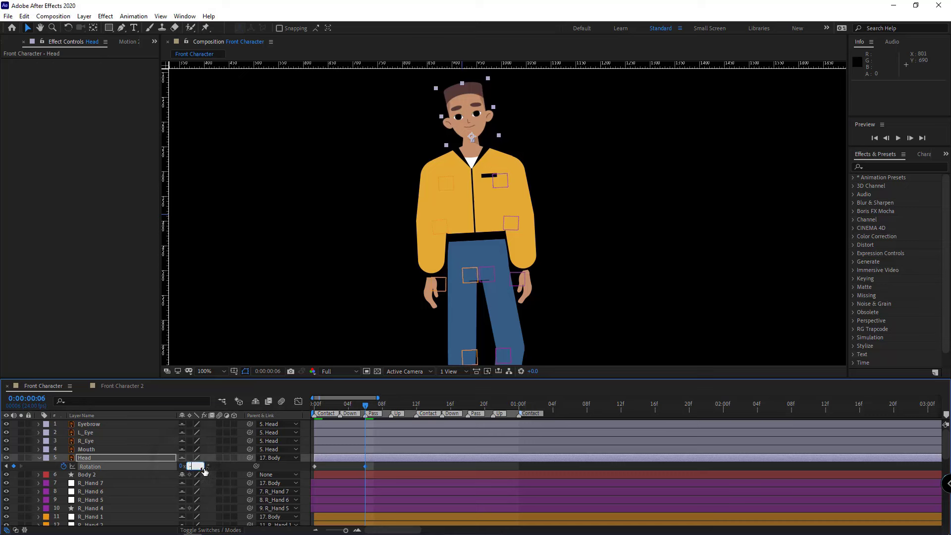
{"action": "left_click", "coordinate": [466, 407]}
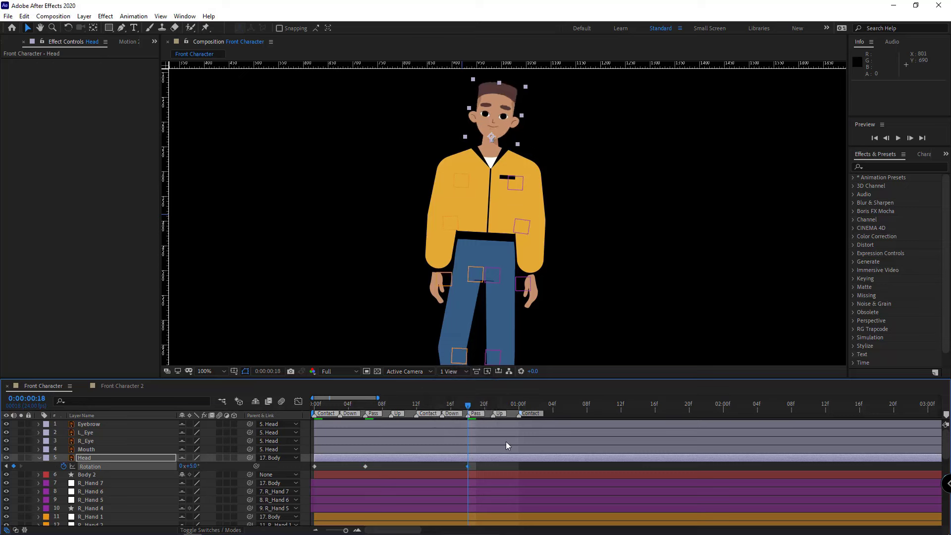
Step: Set the Head layer's rotation to 0° at 0:00:01:00, the final Contact pose
{"action": "left_click", "coordinate": [519, 406]}
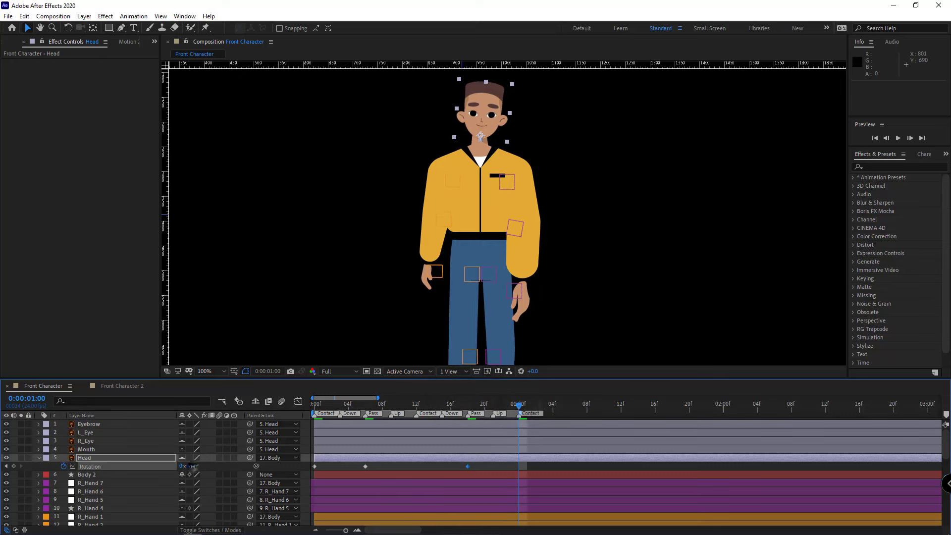
{"action": "type", "text": "0"}
{"action": "key", "text": "Return"}
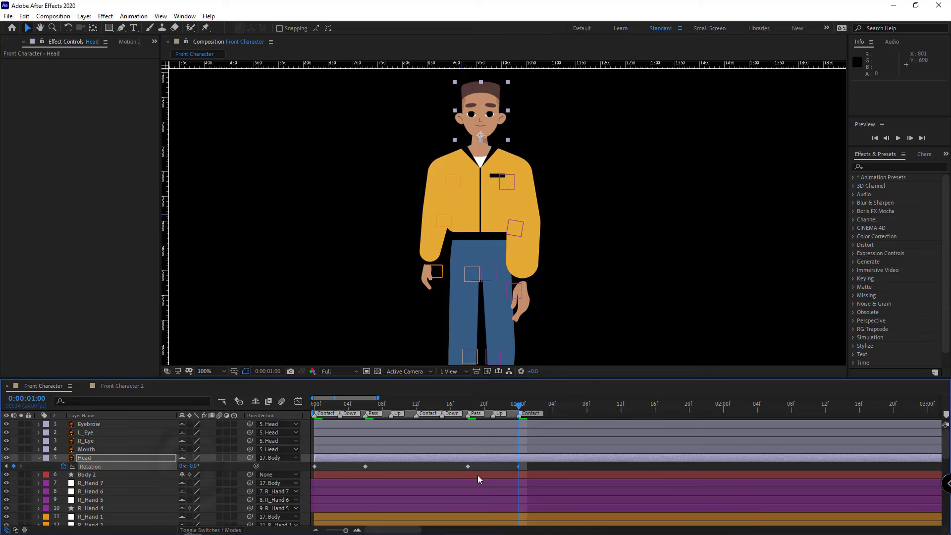
Step: Convert the first and last Head Rotation keyframes to Auto Bezier, and apply Easy Ease to the two middle ones
{"action": "left_click", "coordinate": [314, 467], "text": "ctrl"}
{"action": "left_click_drag", "start_coordinate": [481, 462], "coordinate": [355, 473]}
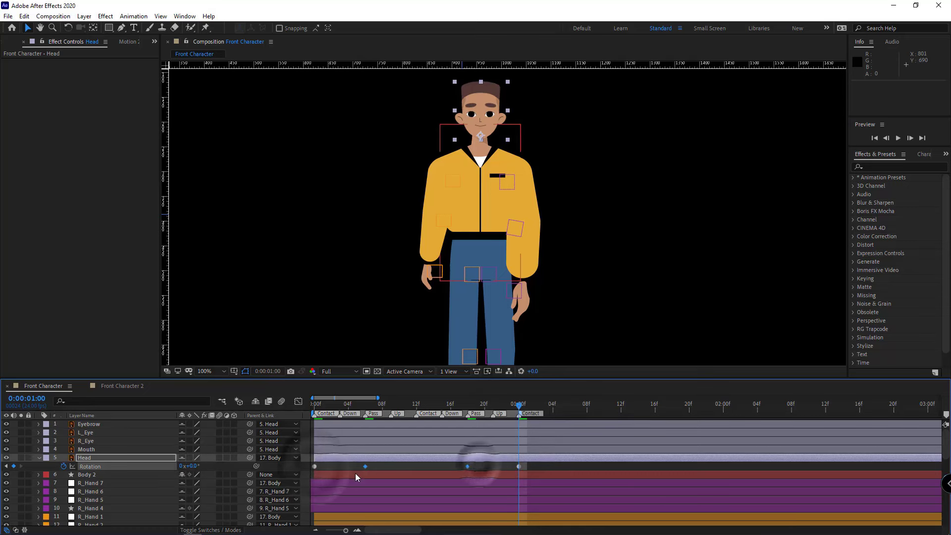
{"action": "right_click", "coordinate": [366, 466]}
{"action": "left_click", "coordinate": [407, 459]}
{"action": "left_click", "coordinate": [530, 404]}
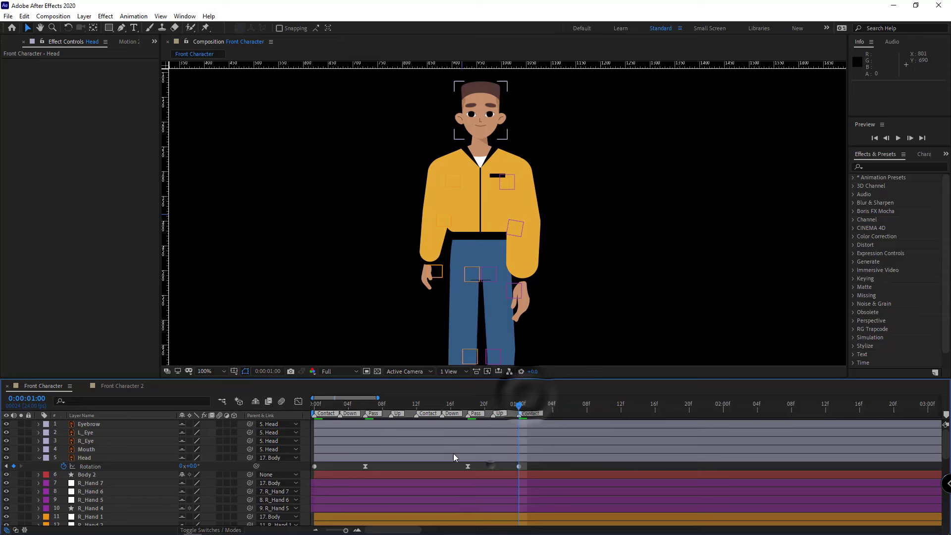
Step: Preview the walk cycle from the start to check the head's tilt
{"action": "left_click", "coordinate": [323, 403]}
{"action": "key", "text": "space"}
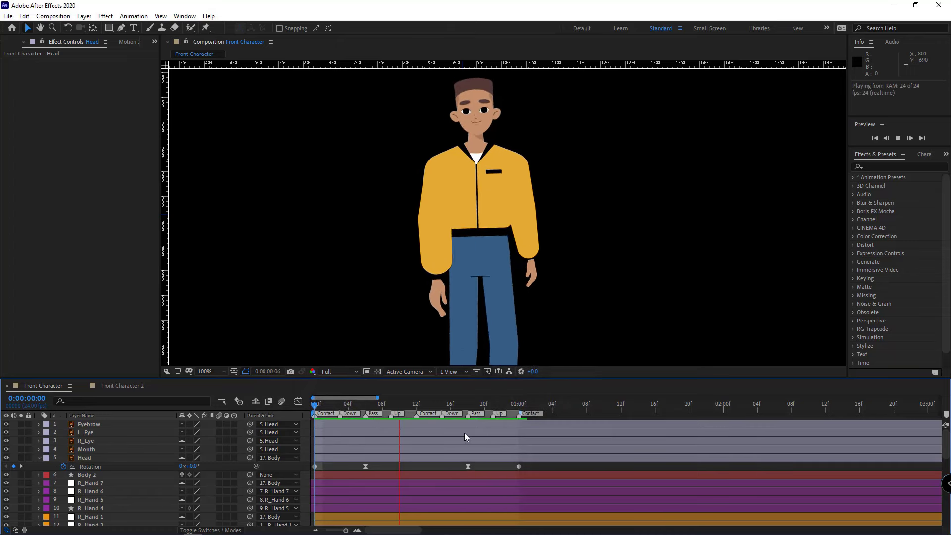
{"action": "key", "text": "space"}
Step: Add a looping expression to the Head layer's Rotation, then collapse the layer's properties
{"action": "left_click", "coordinate": [63, 467], "text": "alt"}
{"action": "left_click", "coordinate": [215, 474]}
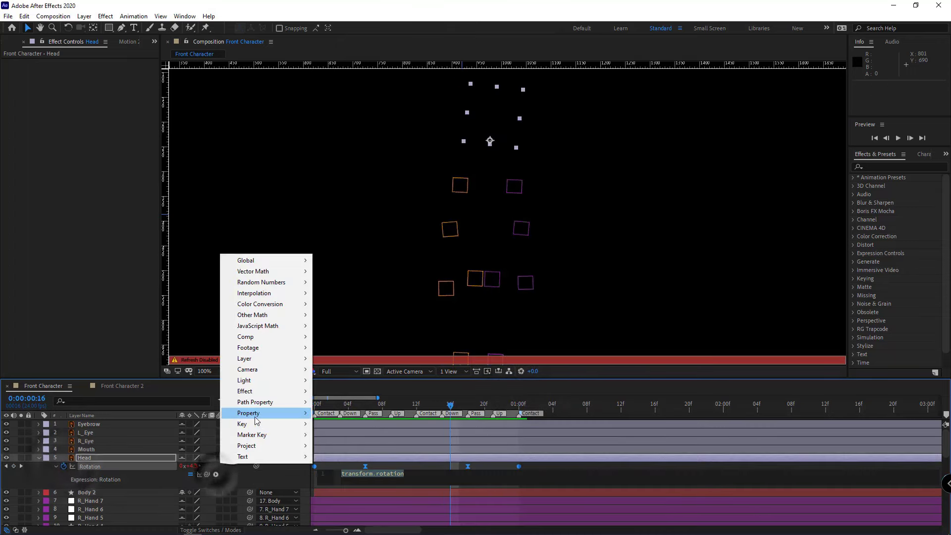
{"action": "mouse_move", "coordinate": [255, 412]}
{"action": "left_click", "coordinate": [425, 289]}
{"action": "left_click", "coordinate": [39, 459]}
{"action": "left_click", "coordinate": [140, 456]}
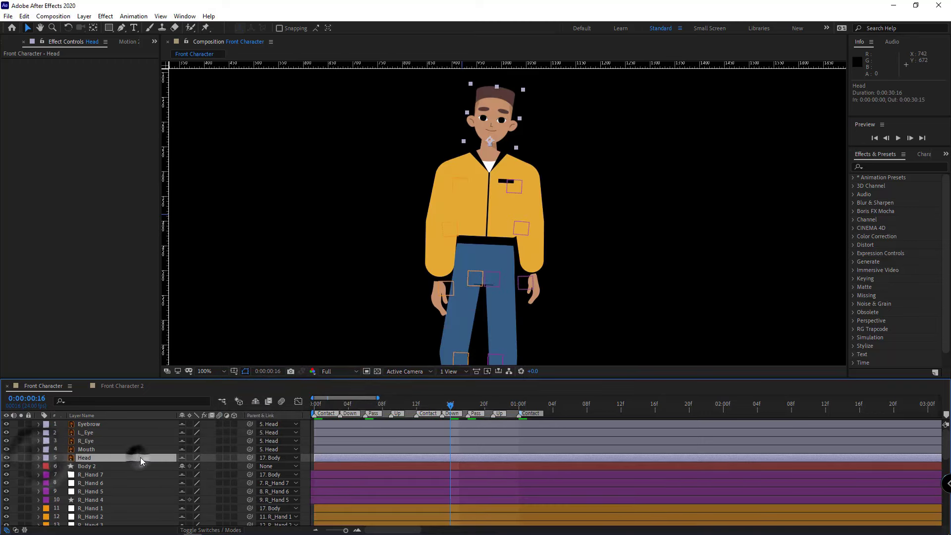
Step: Show the Head layer's keyframes and slide the layer 15 frames earlier, then return to the start of the timeline
{"action": "key", "text": "u"}
{"action": "left_click_drag", "start_coordinate": [345, 406], "coordinate": [379, 404]}
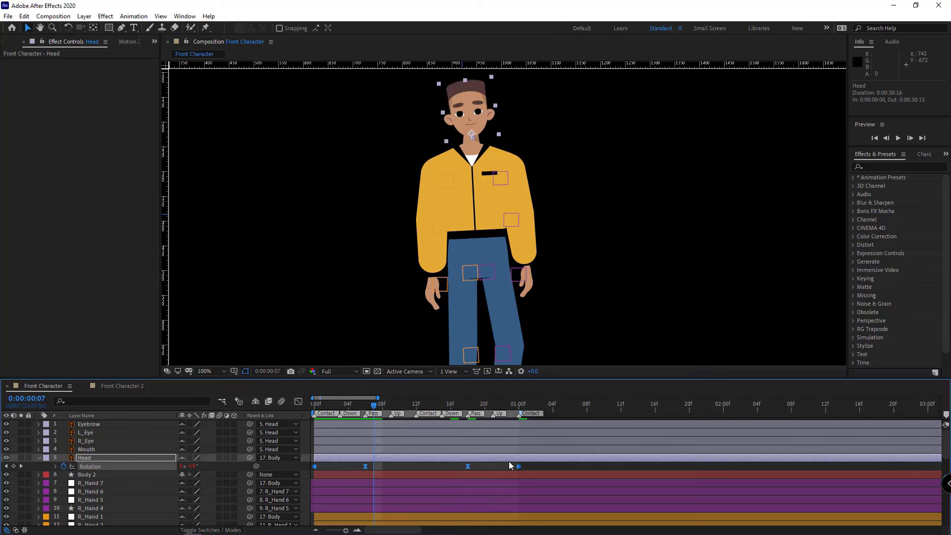
{"action": "left_click_drag", "start_coordinate": [539, 457], "coordinate": [433, 457]}
{"action": "left_click_drag", "start_coordinate": [433, 456], "coordinate": [407, 457]}
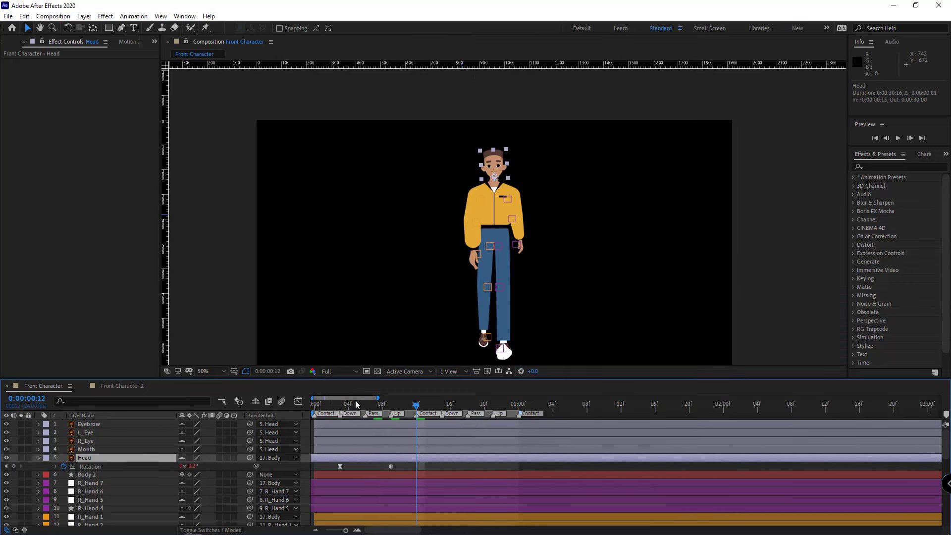
{"action": "left_click", "coordinate": [311, 405]}
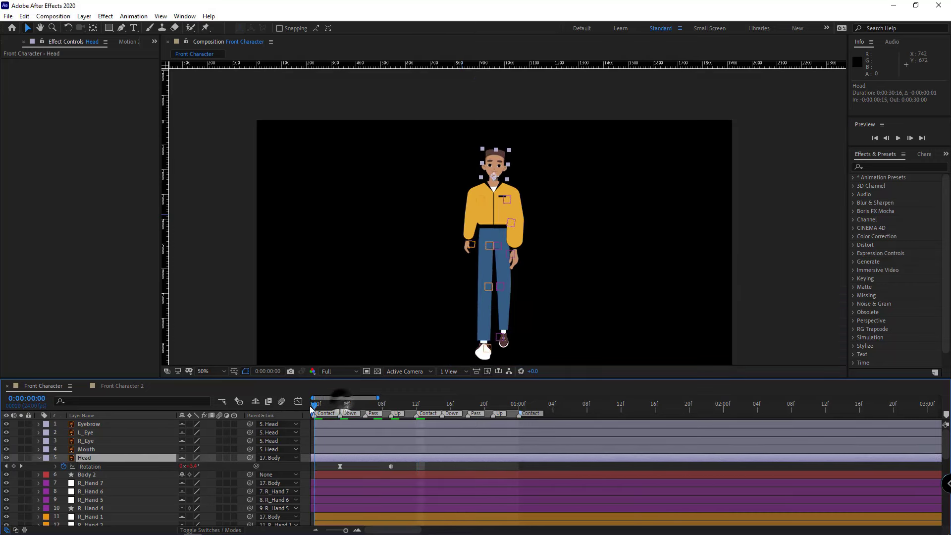
Step: Play back the walk cycle to check the offset head rotation
{"action": "key", "text": "space"}
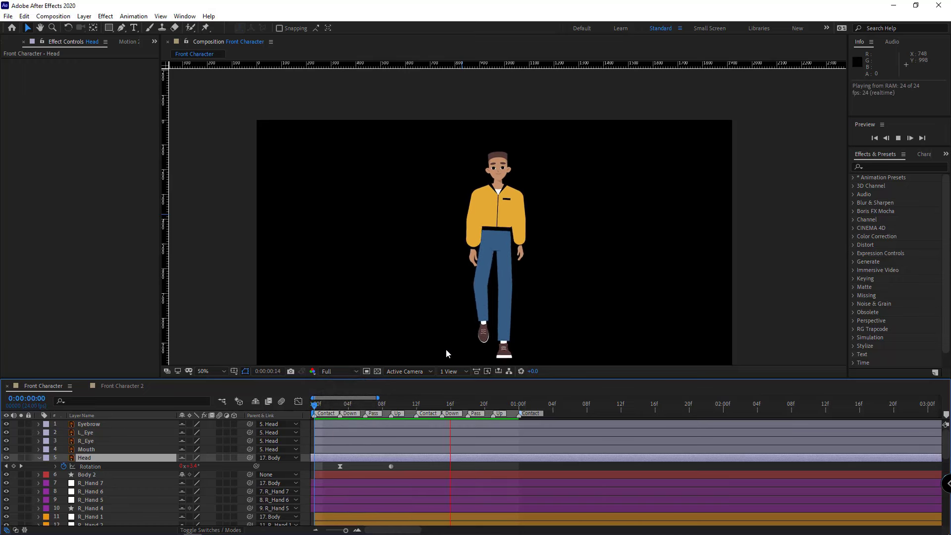
{"action": "key", "text": "space"}
Step: Convert the R_Eye layer into a shape layer and delete the original R_Eye artwork layer
{"action": "scroll", "coordinate": [503, 186], "scroll_direction": "up", "scroll_amount": 6}
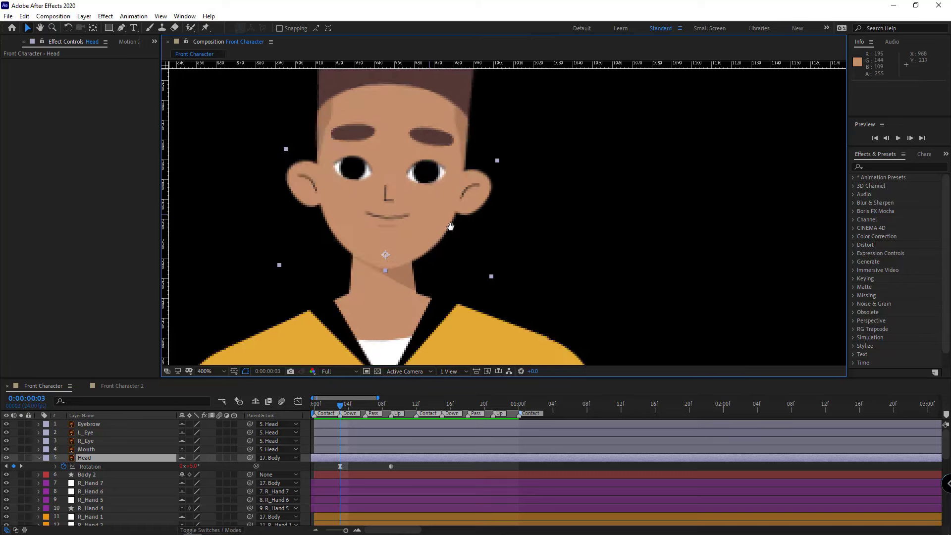
{"action": "left_click", "coordinate": [88, 443]}
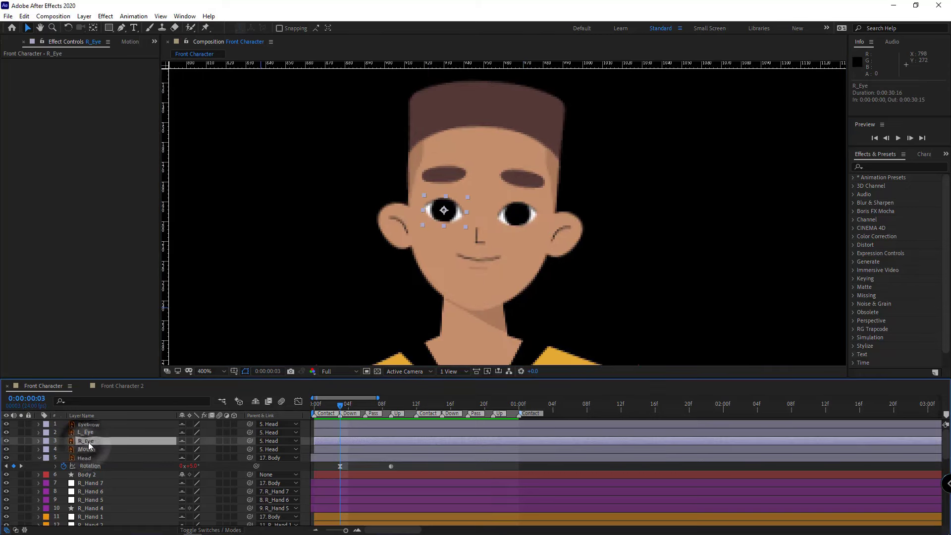
{"action": "right_click", "coordinate": [85, 442]}
{"action": "mouse_move", "coordinate": [170, 362]}
{"action": "left_click", "coordinate": [255, 394]}
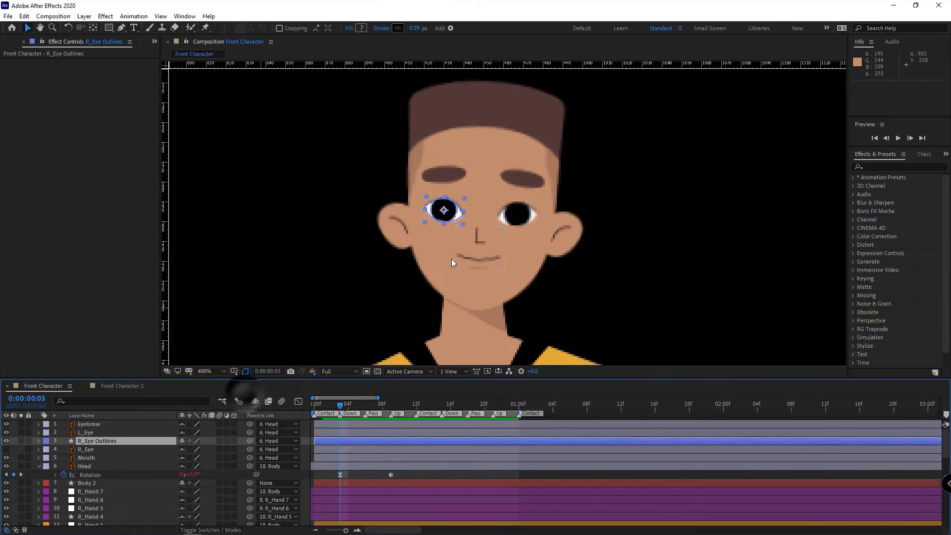
{"action": "scroll", "coordinate": [451, 259], "scroll_direction": "up", "scroll_amount": 1}
{"action": "left_click_drag", "start_coordinate": [384, 243], "coordinate": [520, 251]}
{"action": "left_click", "coordinate": [88, 449]}
{"action": "key", "text": "Delete"}
Step: Rename the R_Eye Outlines shape layer as R_Eye
{"action": "left_click", "coordinate": [101, 441]}
{"action": "key", "text": "Return"}
{"action": "key", "text": "End"}
{"action": "key", "text": "BackSpace"}
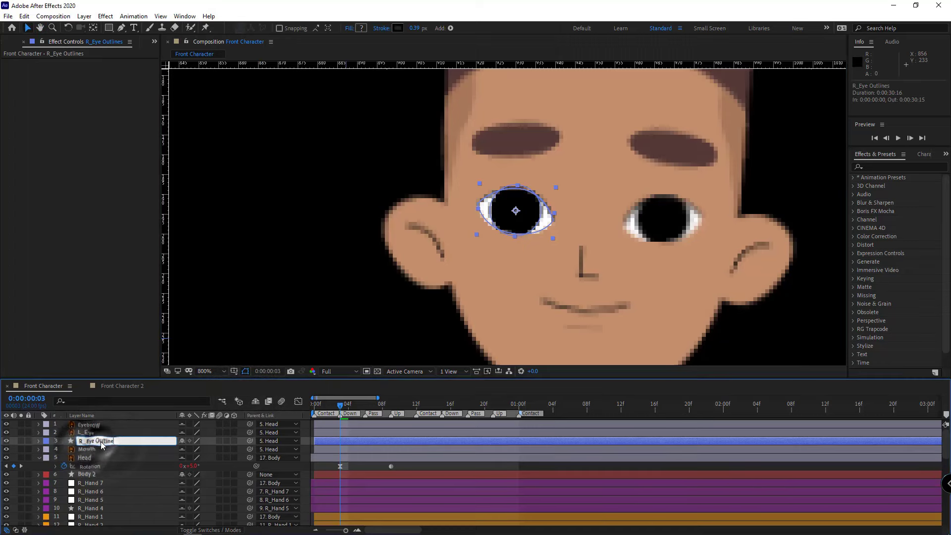
{"action": "key", "text": "BackSpace"}
{"action": "key", "text": "BackSpace"}
{"action": "key", "text": "BackSpace"}
{"action": "key", "text": "BackSpace"}
{"action": "key", "text": "BackSpace"}
{"action": "key", "text": "BackSpace"}
{"action": "key", "text": "BackSpace"}
{"action": "key", "text": "BackSpace"}
{"action": "key", "text": "Return"}
Step: Hide Group 2 and Group 3 of the R_Eye layer so only the lid line in Group 1 shows
{"action": "left_click", "coordinate": [39, 441]}
{"action": "left_click", "coordinate": [7, 466]}
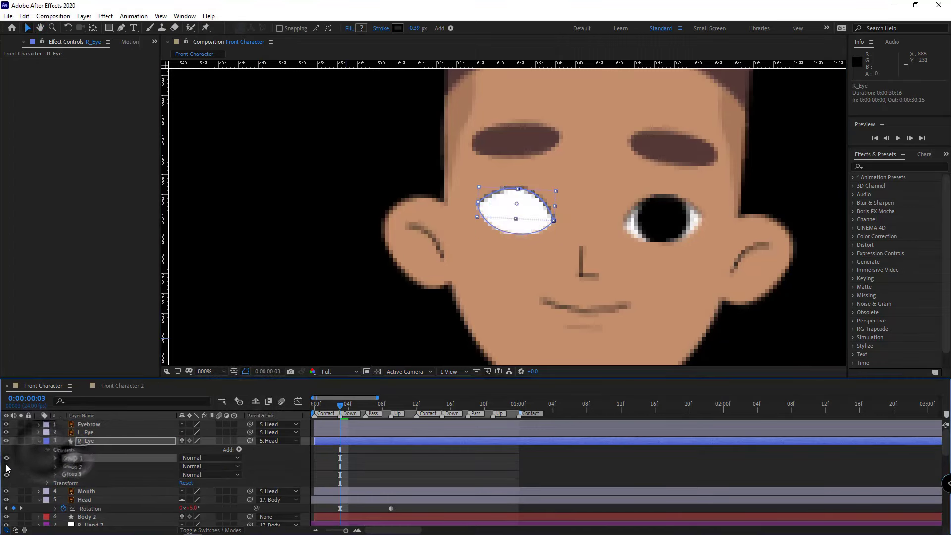
{"action": "left_click", "coordinate": [7, 467]}
{"action": "left_click", "coordinate": [7, 474]}
{"action": "left_click", "coordinate": [7, 475]}
{"action": "left_click", "coordinate": [7, 475]}
{"action": "left_click", "coordinate": [7, 468]}
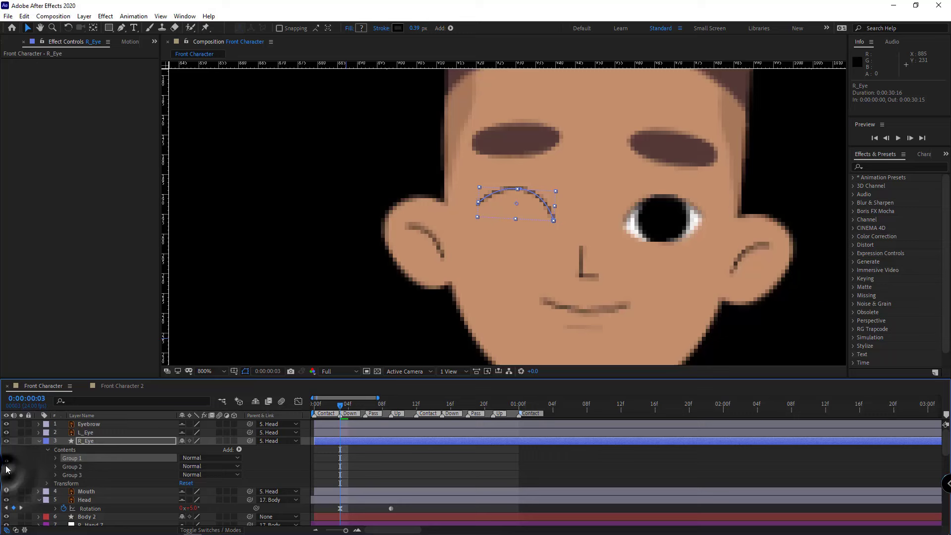
Step: Keyframe the Path of R_Eye's Group 1 at frame 3, and at frame 7 pull the lid line's middle point down into a closed curve
{"action": "left_click", "coordinate": [55, 458]}
{"action": "left_click", "coordinate": [65, 466]}
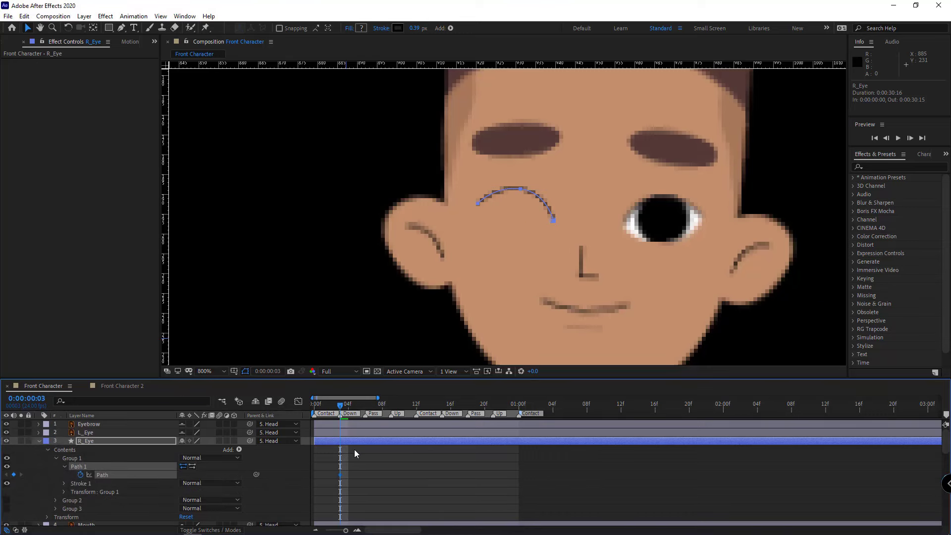
{"action": "key", "text": "Page_Down"}
{"action": "key", "text": "Page_Down"}
{"action": "key", "text": "Page_Down"}
{"action": "key", "text": "Page_Down"}
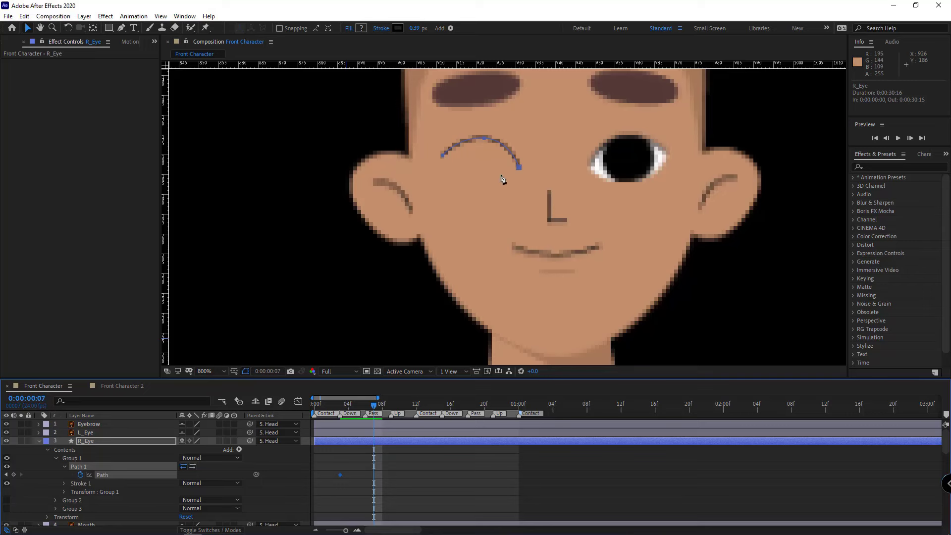
{"action": "key", "text": "g"}
{"action": "left_click_drag", "start_coordinate": [484, 139], "coordinate": [541, 217]}
Step: Unhide R_Eye's Group 2 and Group 3, and fit the lowered lid line to the lower edge of the eye white
{"action": "left_click", "coordinate": [6, 501]}
{"action": "left_click", "coordinate": [7, 500]}
{"action": "left_click", "coordinate": [6, 509]}
{"action": "scroll", "coordinate": [473, 157], "scroll_direction": "up", "scroll_amount": 1}
{"action": "left_click_drag", "start_coordinate": [431, 204], "coordinate": [424, 201]}
{"action": "scroll", "coordinate": [516, 195], "scroll_direction": "down", "scroll_amount": 1}
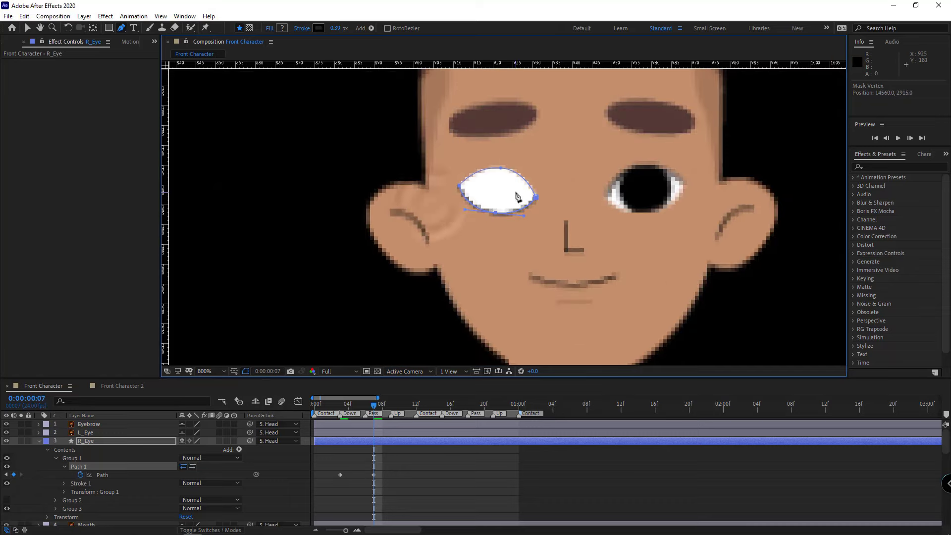
{"action": "left_click", "coordinate": [65, 467]}
{"action": "left_click", "coordinate": [7, 492]}
Step: At frame 3, draw a closed, curved eyelid shape along the upper edge of the eye within the R_Eye layer
{"action": "scroll", "coordinate": [513, 183], "scroll_direction": "up", "scroll_amount": 1}
{"action": "left_click", "coordinate": [64, 450]}
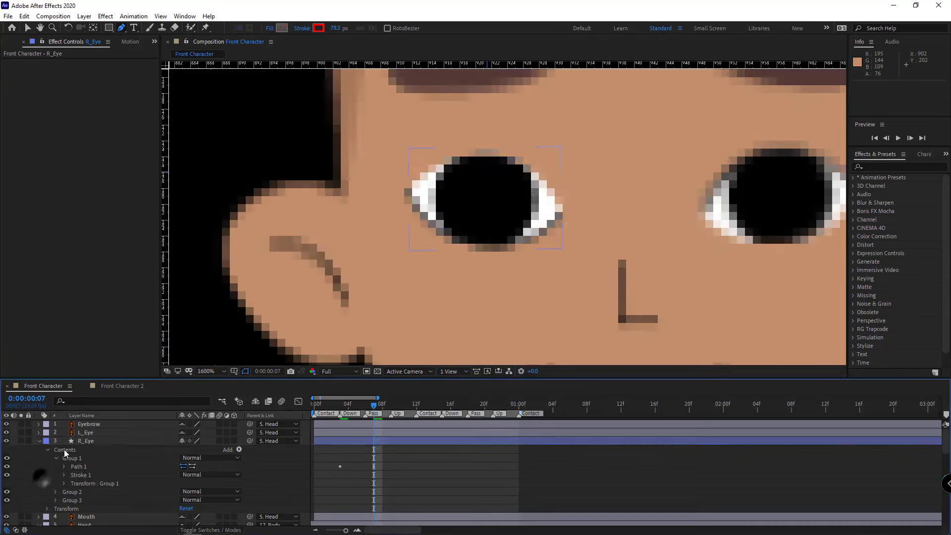
{"action": "key", "text": "j"}
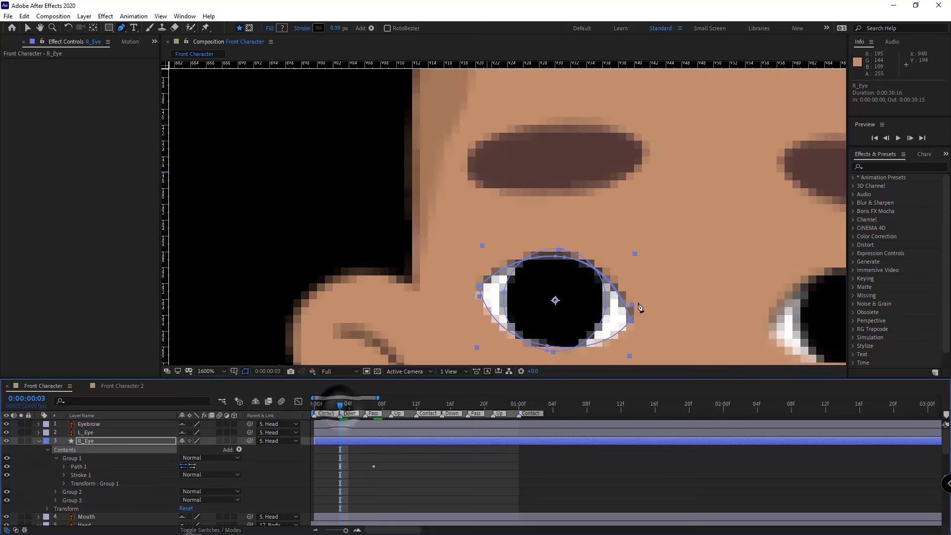
{"action": "left_click", "coordinate": [638, 315]}
{"action": "left_click_drag", "start_coordinate": [565, 246], "coordinate": [515, 244]}
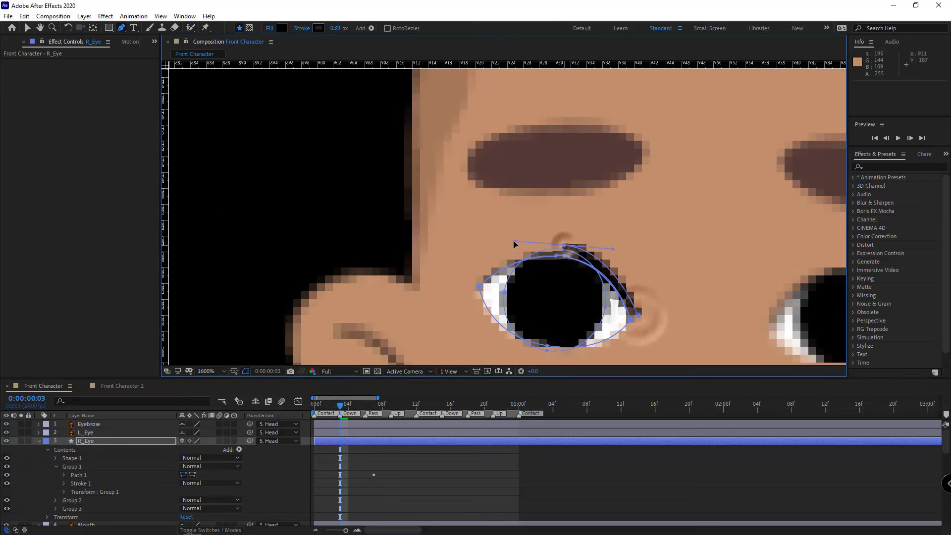
{"action": "left_click", "coordinate": [472, 281]}
{"action": "left_click_drag", "start_coordinate": [566, 227], "coordinate": [666, 250]}
{"action": "left_click", "coordinate": [638, 315]}
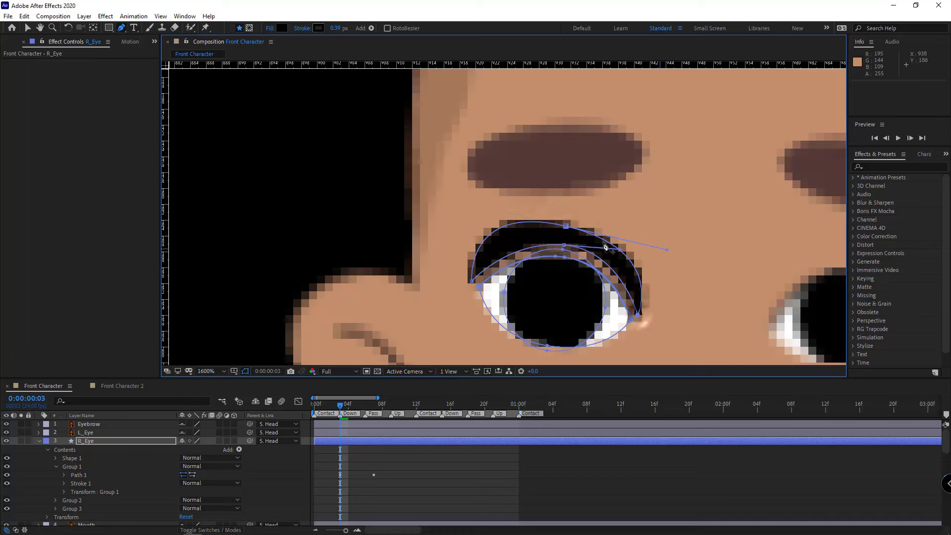
{"action": "left_click_drag", "start_coordinate": [566, 227], "coordinate": [568, 226]}
{"action": "left_click_drag", "start_coordinate": [669, 248], "coordinate": [679, 246]}
Step: Remove the eyelid shape's stroke and fill it with the skin tone sampled from the face
{"action": "left_click", "coordinate": [304, 29]}
{"action": "left_click", "coordinate": [426, 256]}
{"action": "left_click", "coordinate": [460, 312]}
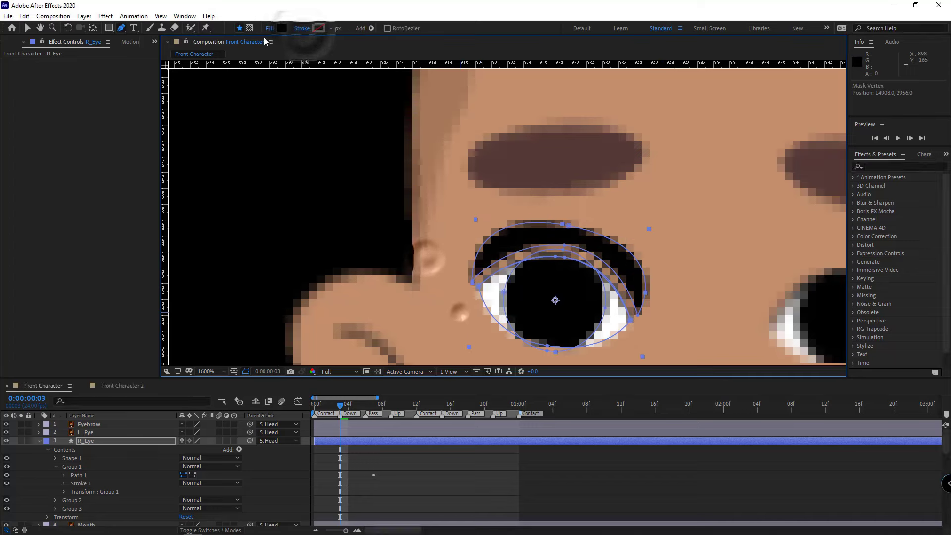
{"action": "left_click", "coordinate": [281, 29]}
{"action": "left_click", "coordinate": [246, 118]}
{"action": "left_click", "coordinate": [597, 95]}
{"action": "left_click", "coordinate": [261, 64]}
Step: Keyframe the eyelid shape's Path at frame 3, and at frame 7 pull its lower edge down to cover the whole eye
{"action": "left_click", "coordinate": [56, 458]}
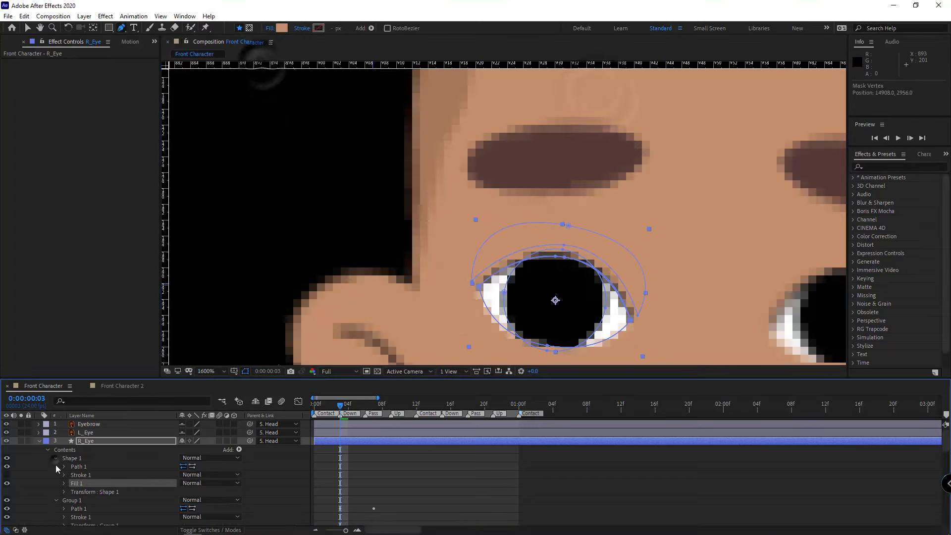
{"action": "left_click", "coordinate": [64, 466]}
{"action": "left_click", "coordinate": [80, 475]}
{"action": "left_click", "coordinate": [373, 404]}
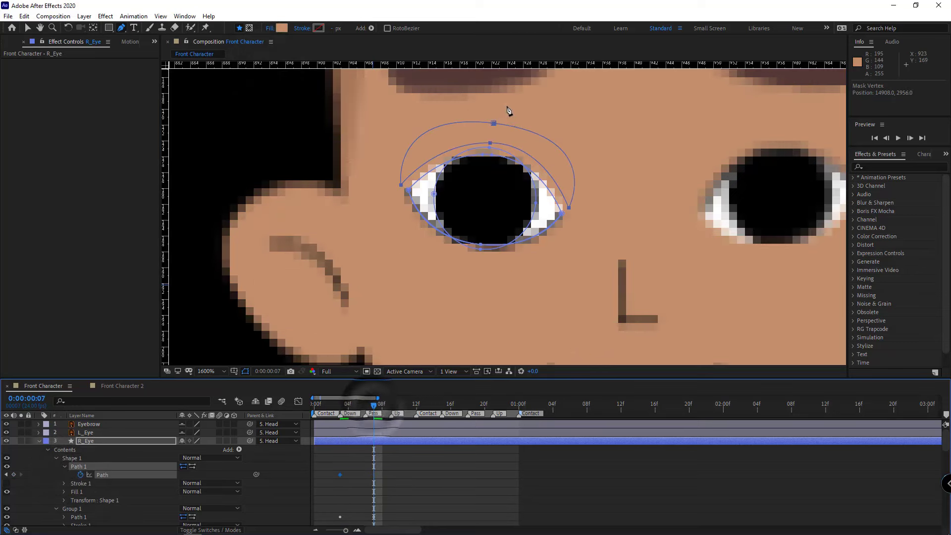
{"action": "left_click_drag", "start_coordinate": [489, 144], "coordinate": [479, 255]}
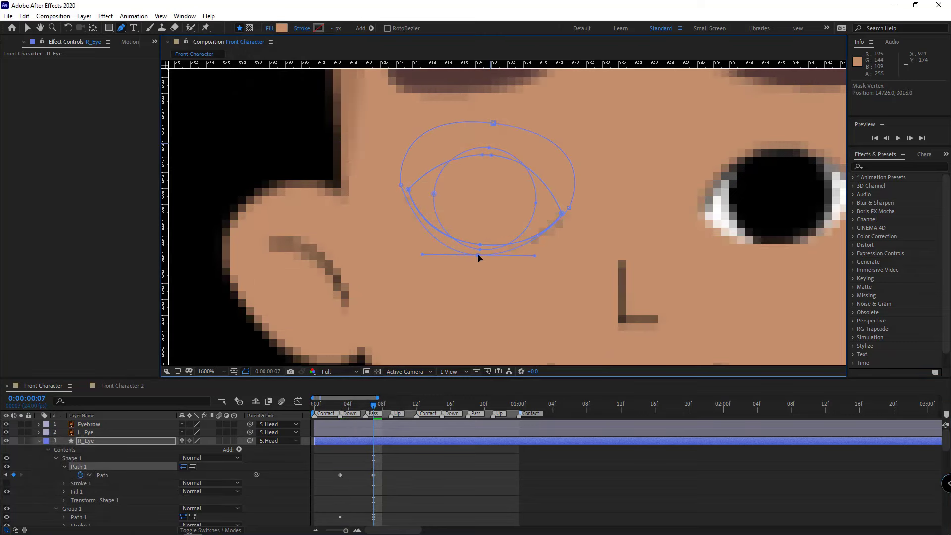
Step: Move Shape 1 beneath Group 1 in the R_Eye contents so the lid line sits over the eyelid
{"action": "left_click_drag", "start_coordinate": [76, 459], "coordinate": [98, 433]}
{"action": "scroll", "coordinate": [100, 466], "scroll_direction": "up", "scroll_amount": 2}
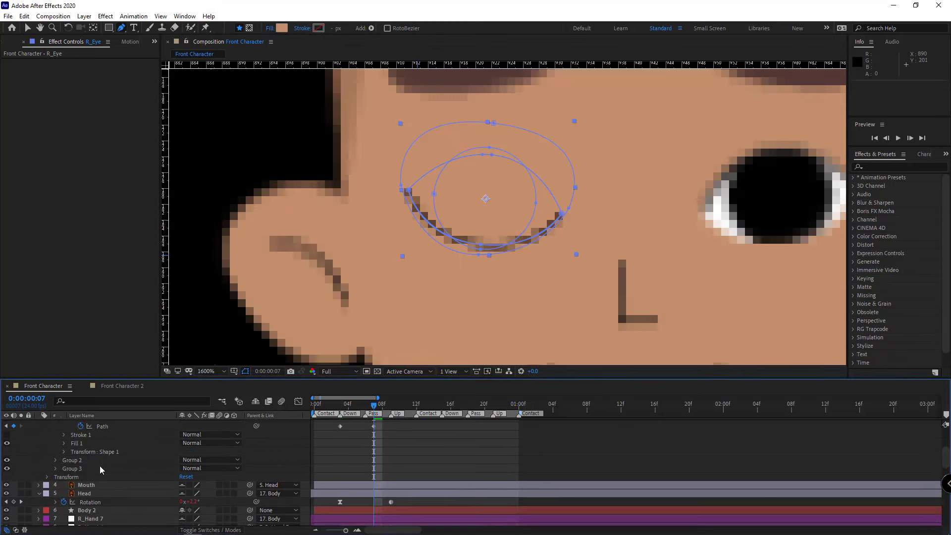
{"action": "left_click", "coordinate": [125, 495]}
{"action": "scroll", "coordinate": [126, 495], "scroll_direction": "up", "scroll_amount": 1}
{"action": "key", "text": "v"}
Step: Reveal R_Eye's keyframes and apply Easy Ease to all four Path keyframes
{"action": "key", "text": "u"}
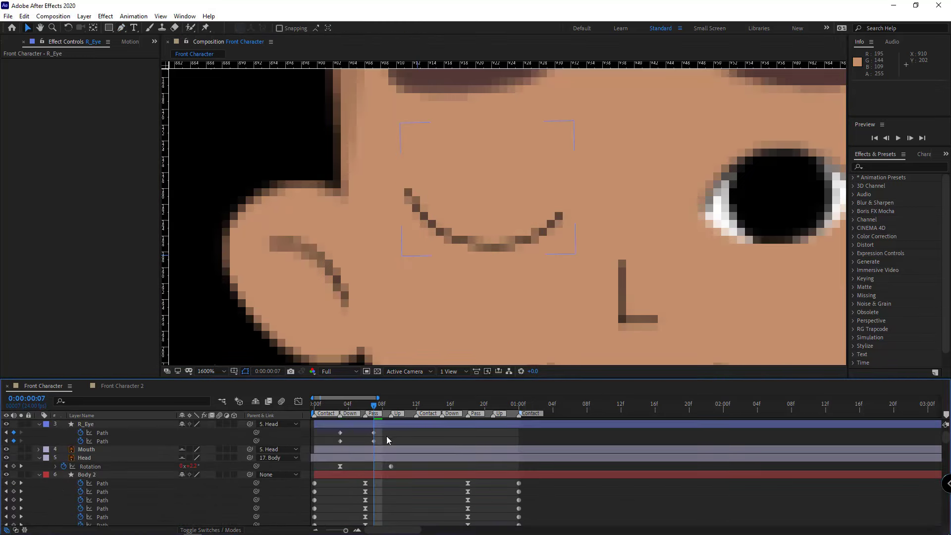
{"action": "left_click_drag", "start_coordinate": [387, 436], "coordinate": [340, 441]}
{"action": "right_click", "coordinate": [340, 440]}
{"action": "mouse_move", "coordinate": [396, 434]}
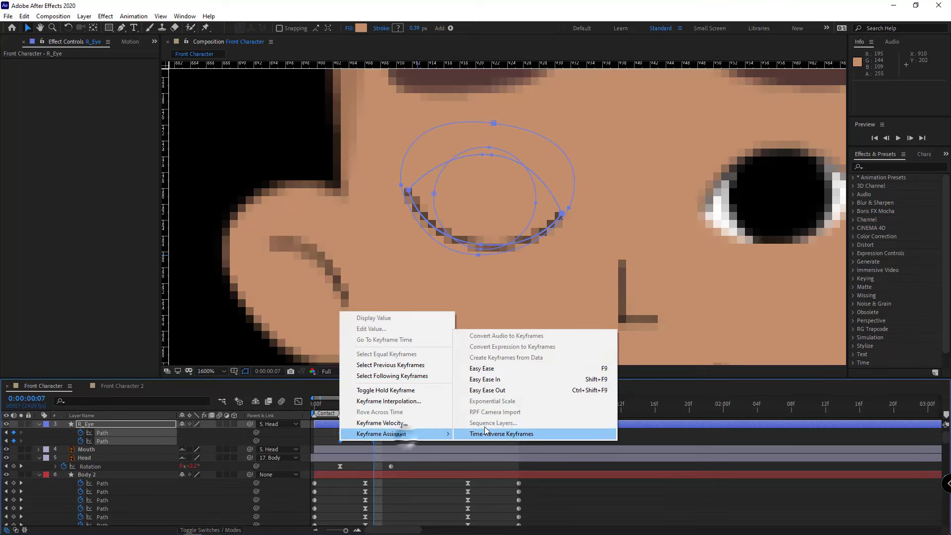
{"action": "left_click", "coordinate": [481, 368]}
Step: Copy the four blink Path keyframes and paste them into the R_Eye layer at frame 10
{"action": "left_click_drag", "start_coordinate": [351, 403], "coordinate": [377, 410]}
{"action": "key", "text": "ctrl+Down"}
{"action": "key", "text": "ctrl+Right"}
{"action": "key", "text": "ctrl+Right"}
{"action": "key", "text": "ctrl+Right"}
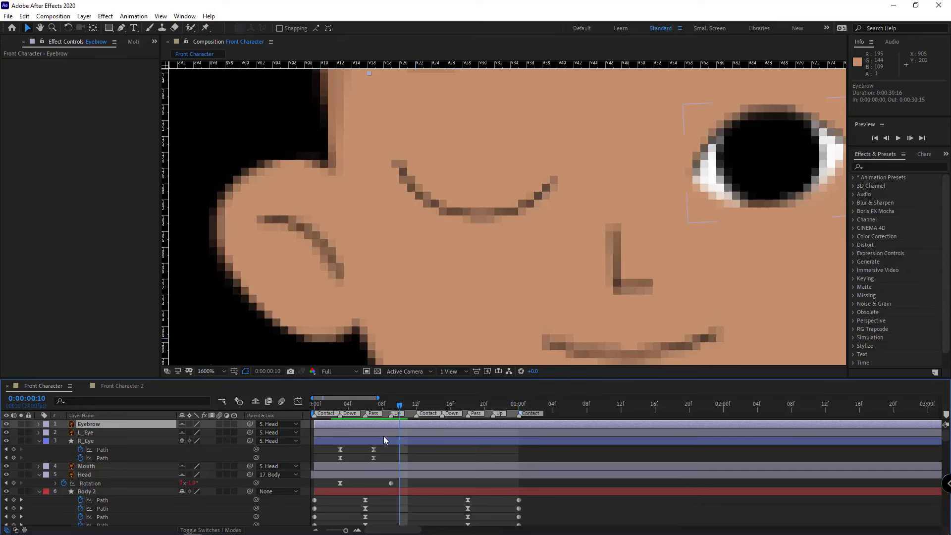
{"action": "left_click", "coordinate": [384, 440]}
{"action": "key", "text": "ctrl+v"}
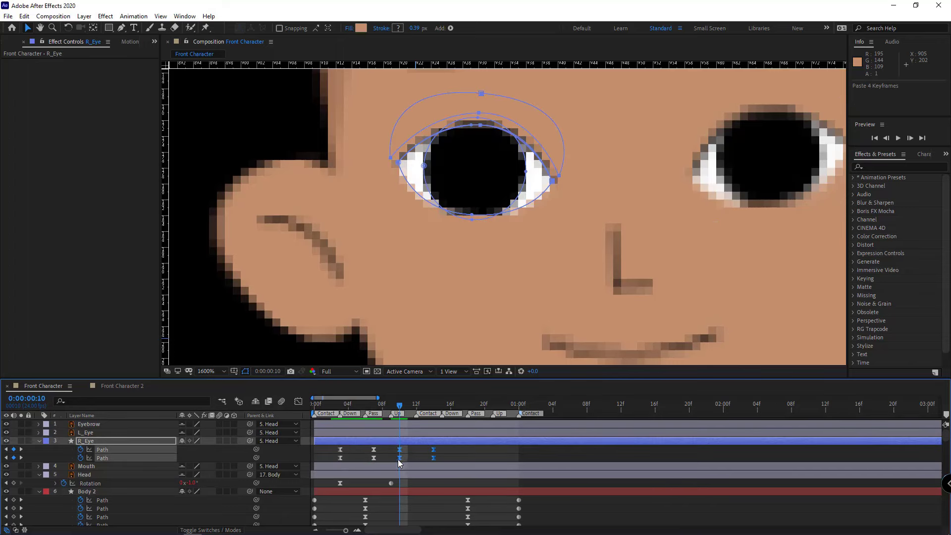
Step: Time-reverse the pasted Path keyframes so the eye reopens, and preview the blink
{"action": "right_click", "coordinate": [400, 458]}
{"action": "mouse_move", "coordinate": [448, 451]}
{"action": "left_click", "coordinate": [543, 451]}
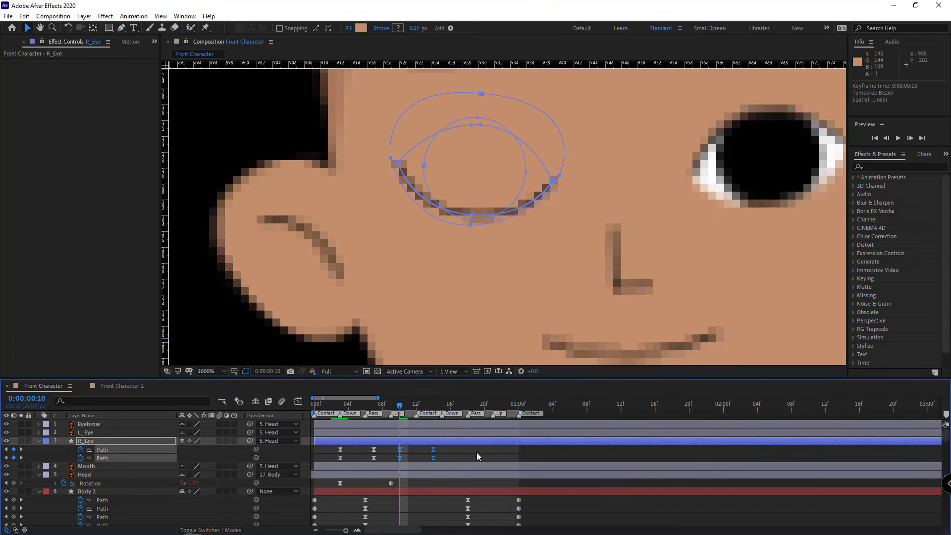
{"action": "key", "text": "space"}
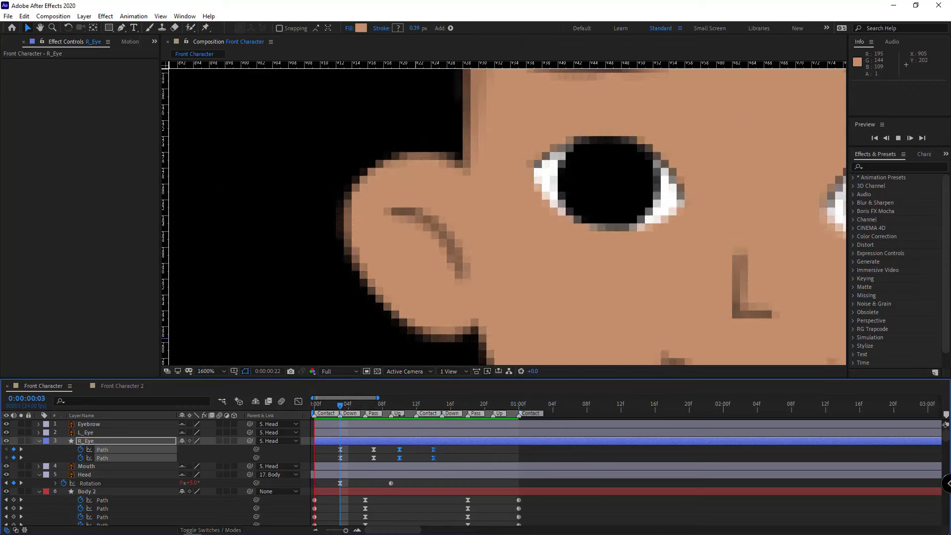
Step: Keyframe the Eyebrow layer's Position at frame 2, and lower the eyebrows to 53.3, 53.0 at frame 7
{"action": "left_click", "coordinate": [125, 423]}
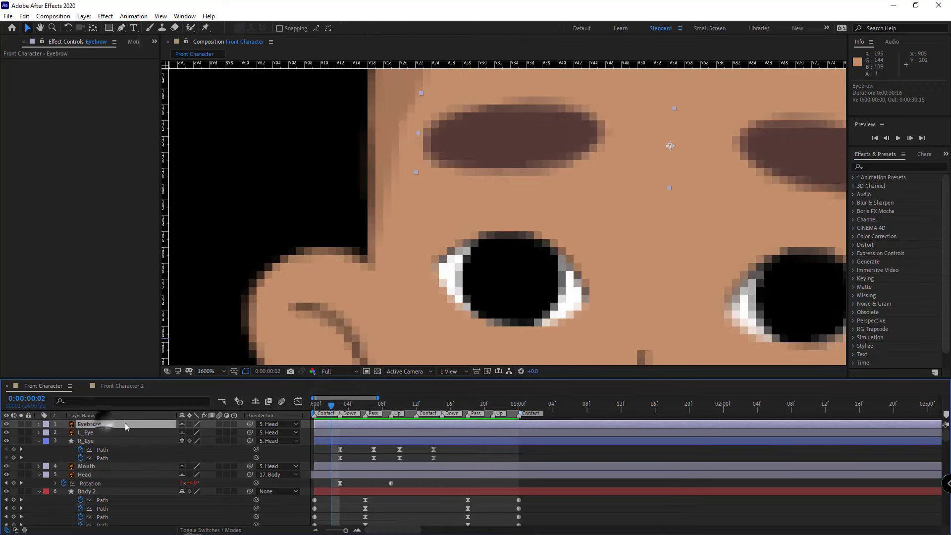
{"action": "key", "text": "p"}
{"action": "scroll", "coordinate": [487, 262], "scroll_direction": "down", "scroll_amount": 1}
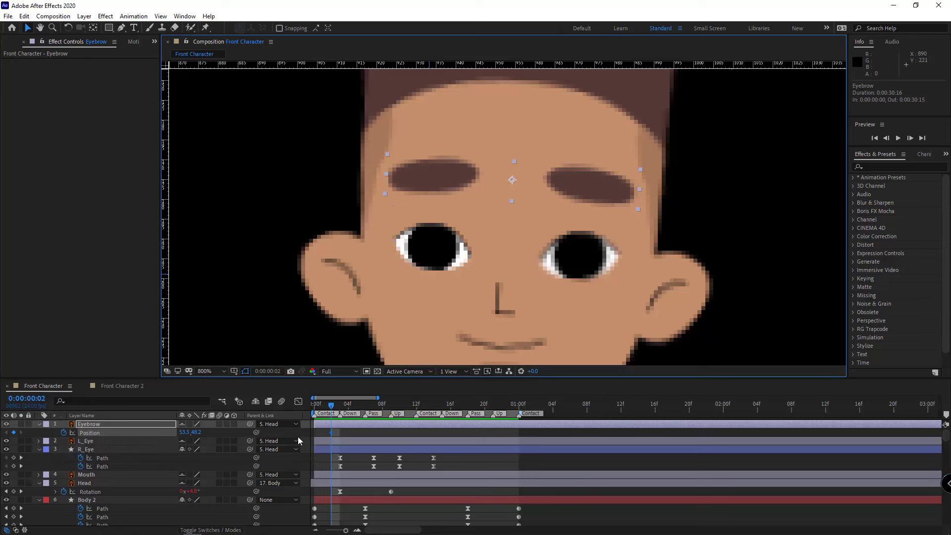
{"action": "left_click", "coordinate": [372, 408]}
{"action": "left_click_drag", "start_coordinate": [204, 431], "coordinate": [213, 438]}
Step: Copy the lowered Eyebrow Position keyframe to frame 10 and the starting one to frame 15
{"action": "key", "text": "ctrl+c"}
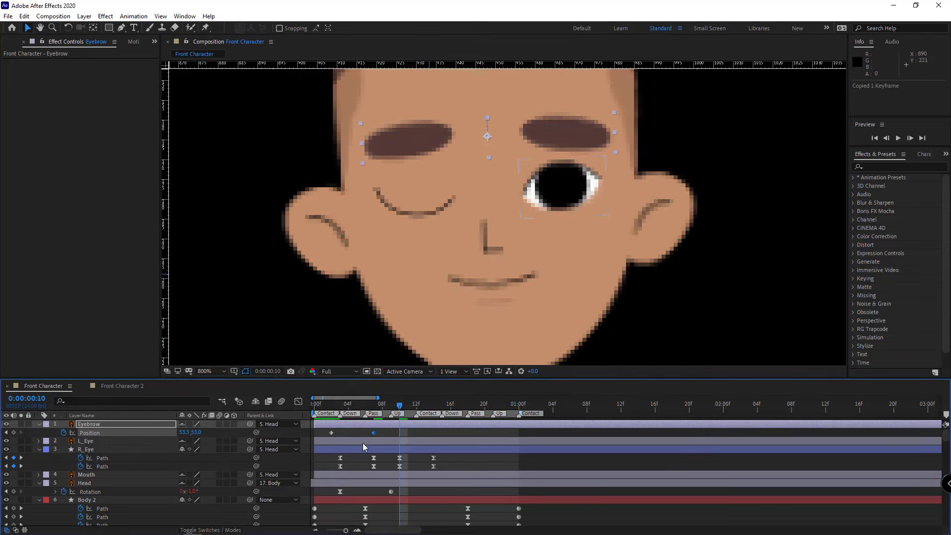
{"action": "left_click", "coordinate": [437, 405]}
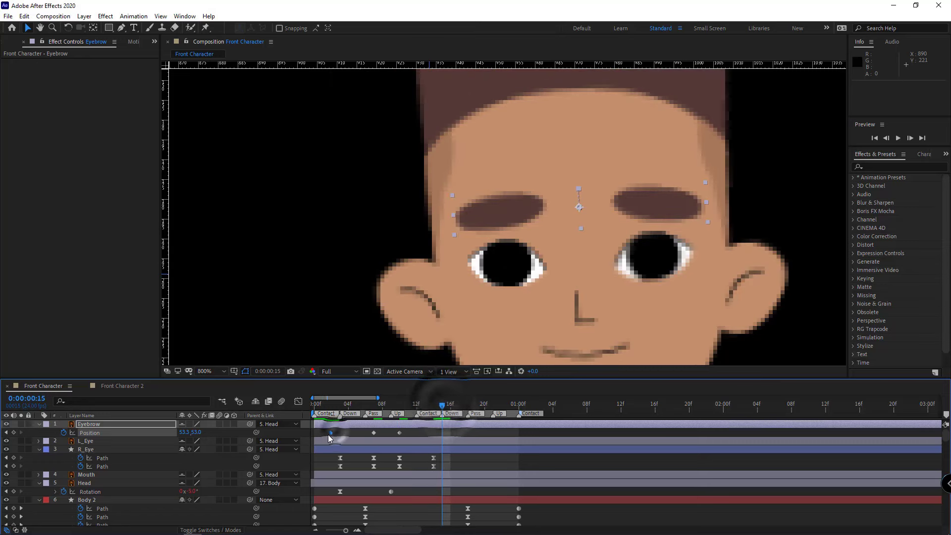
{"action": "key", "text": "ctrl+v"}
Step: Apply Easy Ease to the Eyebrow Position keyframes, and shift all Eyebrow and R_Eye keyframes three frames later
{"action": "left_click_drag", "start_coordinate": [445, 432], "coordinate": [333, 438]}
{"action": "right_click", "coordinate": [332, 433]}
{"action": "mouse_move", "coordinate": [347, 484]}
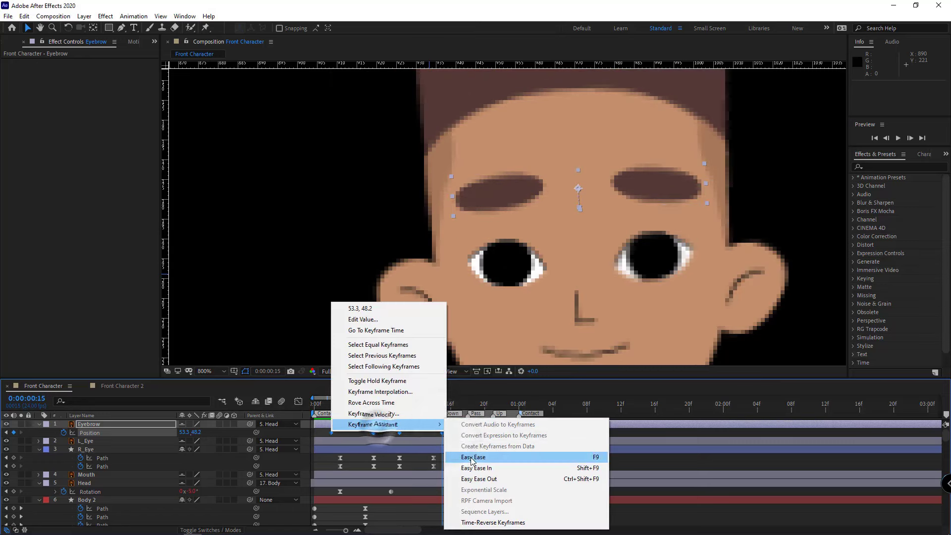
{"action": "left_click", "coordinate": [462, 455]}
{"action": "left_click_drag", "start_coordinate": [445, 431], "coordinate": [367, 469]}
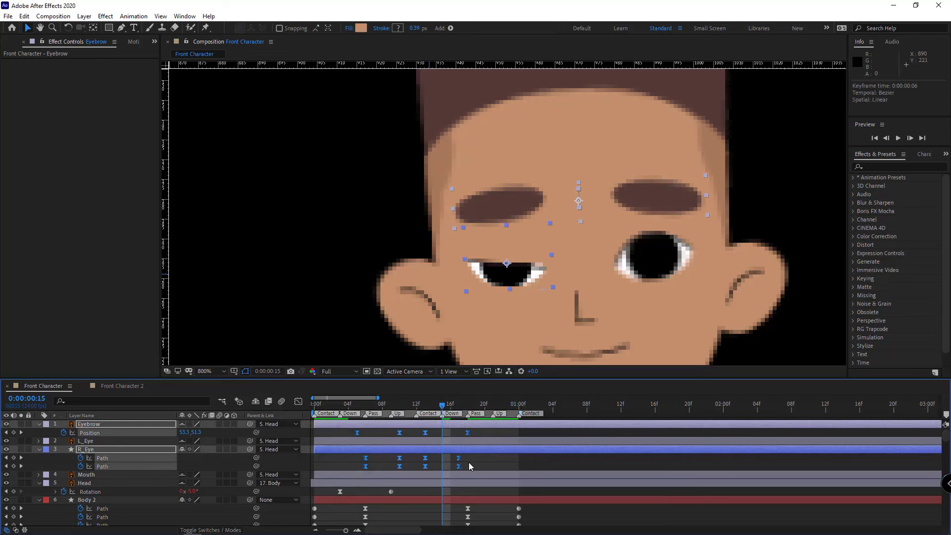
{"action": "left_click", "coordinate": [482, 461]}
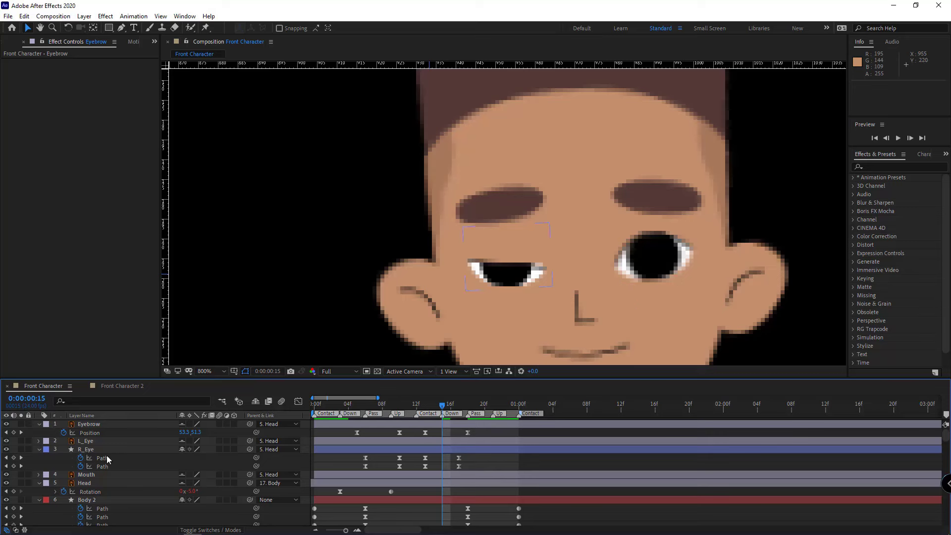
Step: Duplicate the R_Eye layer, flip the copy horizontally and place it over the other eye
{"action": "left_click", "coordinate": [92, 450]}
{"action": "key", "text": "ctrl+d"}
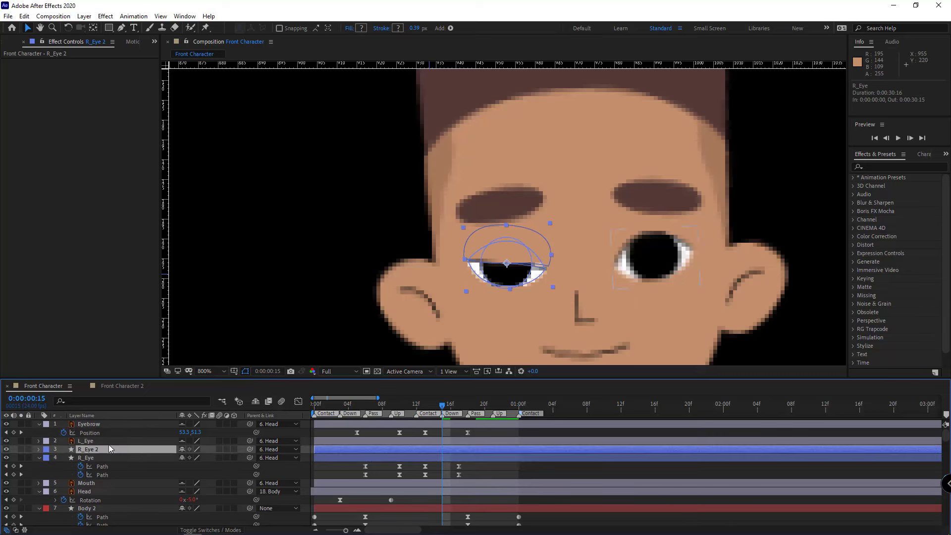
{"action": "right_click", "coordinate": [108, 445]}
{"action": "mouse_move", "coordinate": [119, 209]}
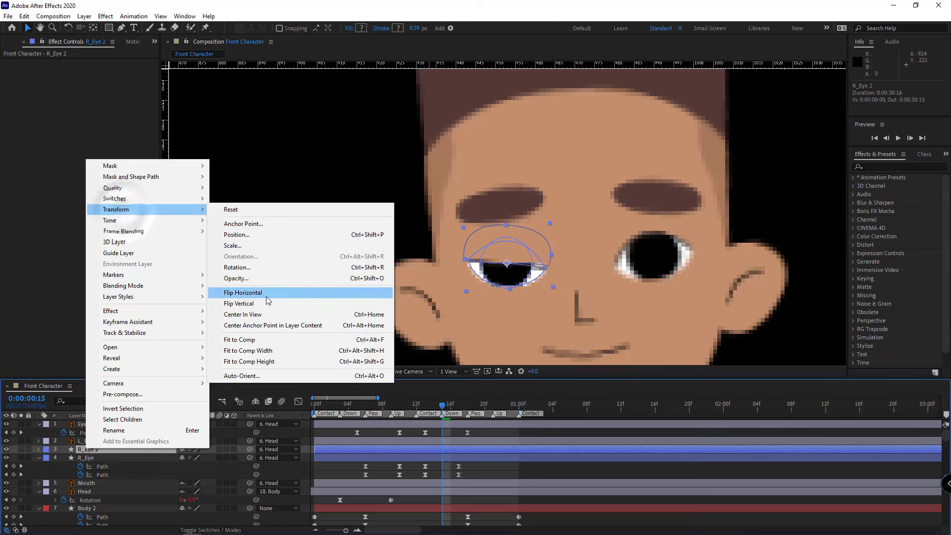
{"action": "left_click", "coordinate": [243, 293]}
{"action": "left_click_drag", "start_coordinate": [495, 268], "coordinate": [642, 269]}
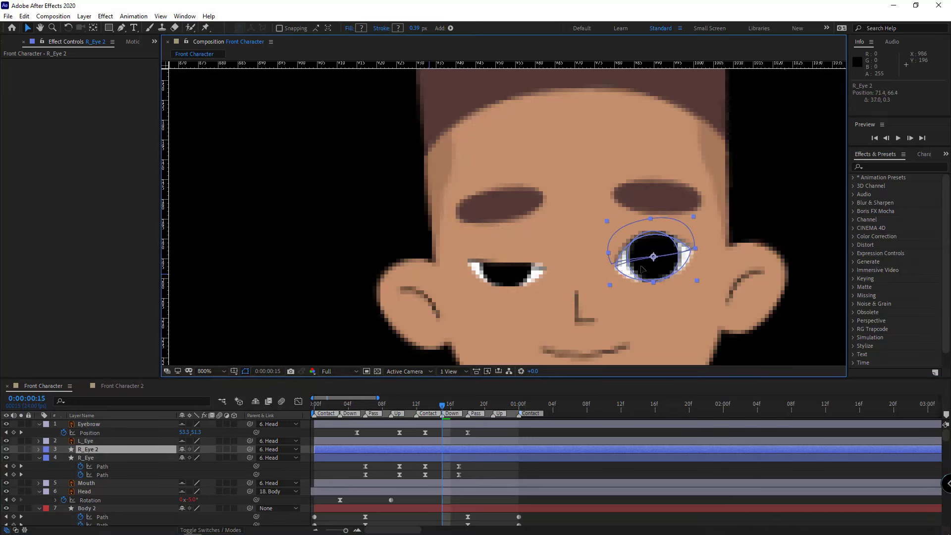
Step: Delete the L_Eye layer and play back the blink, first close up and with the full figure in view
{"action": "left_click", "coordinate": [94, 442]}
{"action": "key", "text": "Delete"}
{"action": "key", "text": "comma"}
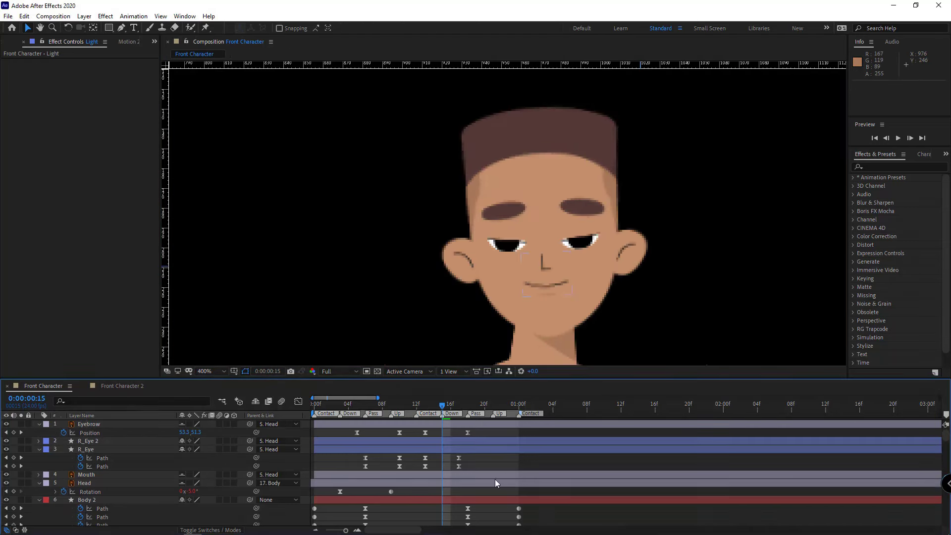
{"action": "key", "text": "space"}
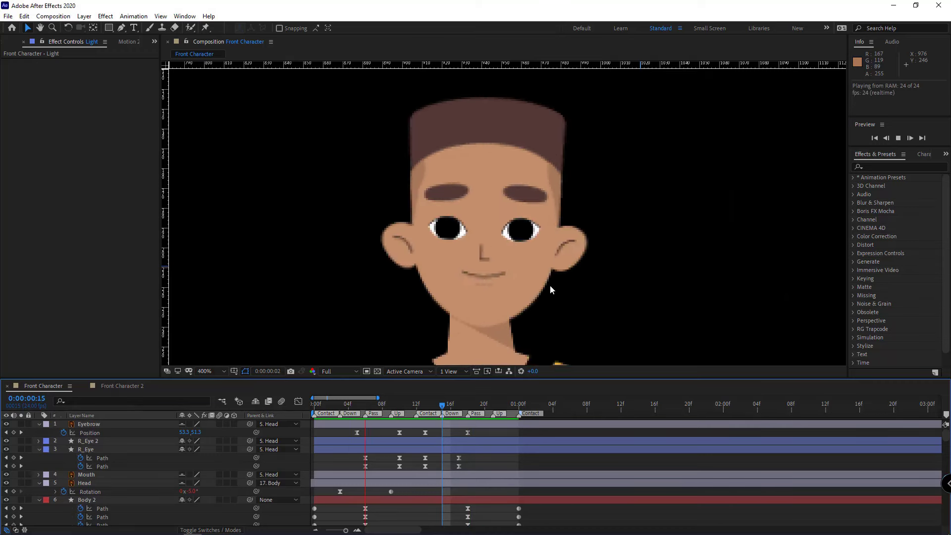
{"action": "key", "text": "space"}
{"action": "key", "text": "comma"}
{"action": "key", "text": "comma"}
{"action": "left_click", "coordinate": [211, 372]}
{"action": "left_click", "coordinate": [212, 199]}
{"action": "key", "text": "space"}
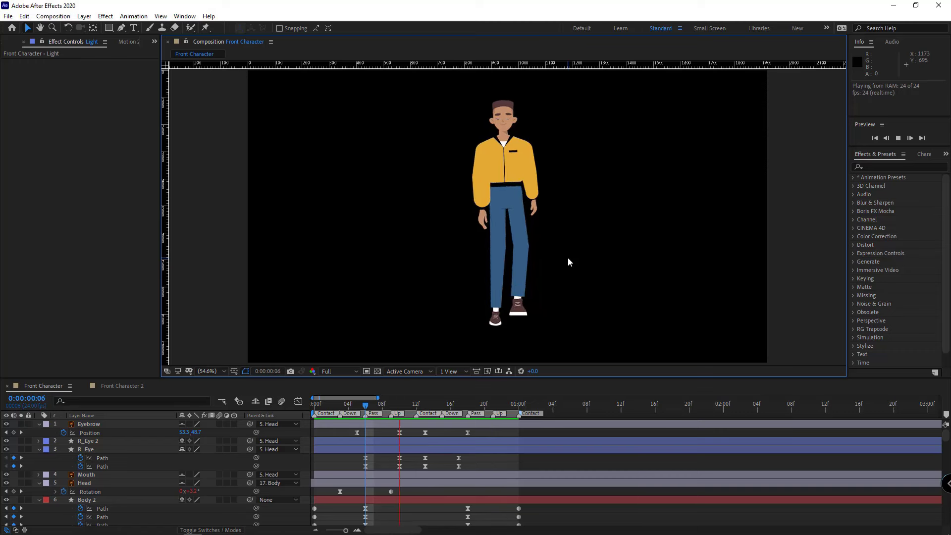
{"action": "key", "text": "space"}
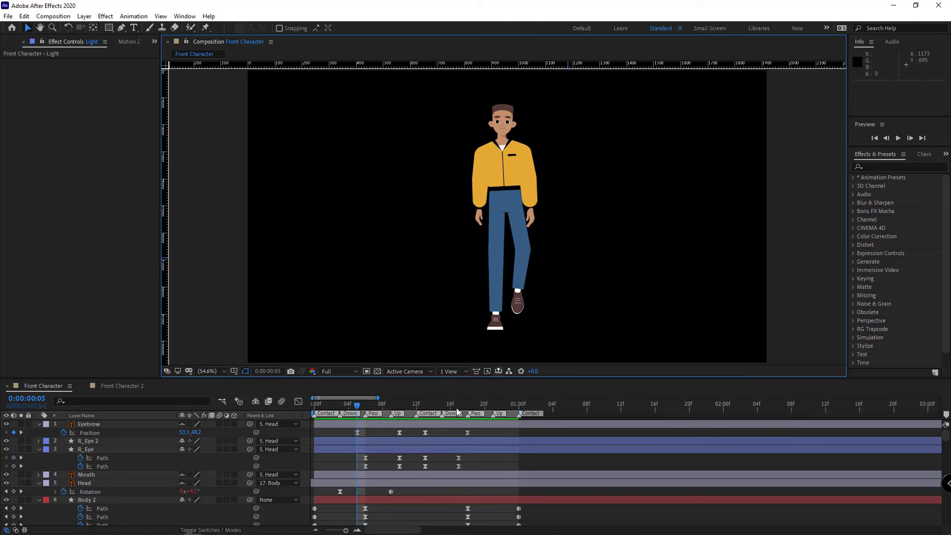
Step: Add a loopOut(type = "cycle", numKeyframes = 0) expression to the Eyebrow layer's Position
{"action": "left_click", "coordinate": [63, 432], "text": "alt"}
{"action": "left_click", "coordinate": [216, 440]}
{"action": "mouse_move", "coordinate": [286, 381]}
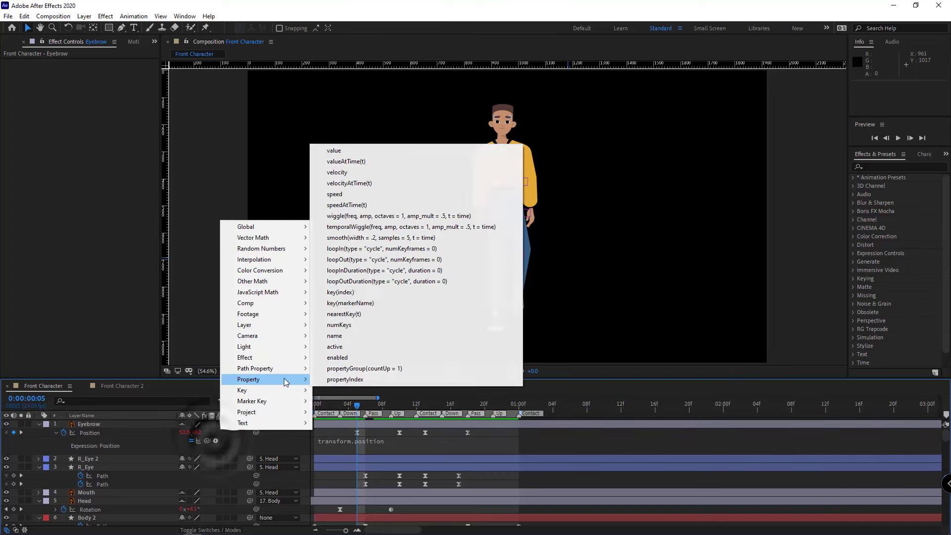
{"action": "left_click", "coordinate": [350, 261]}
{"action": "left_click", "coordinate": [44, 435]}
Step: Paste the path-looping expression onto R_Eye's first Path, and copy it to the layer's second Path
{"action": "scroll", "coordinate": [369, 487], "scroll_direction": "down", "scroll_amount": 2}
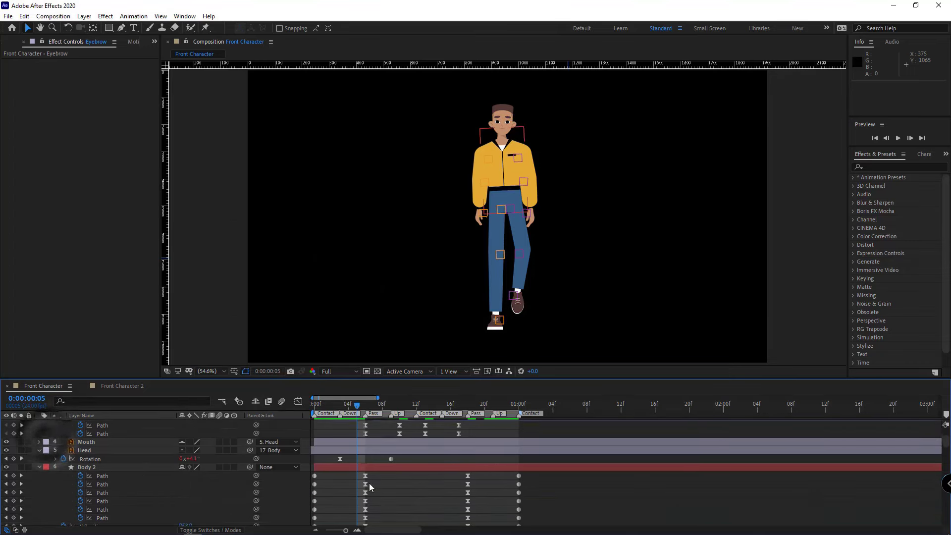
{"action": "scroll", "coordinate": [369, 487], "scroll_direction": "up", "scroll_amount": 3}
{"action": "left_click", "coordinate": [126, 476]}
{"action": "left_click", "coordinate": [80, 476], "text": "alt"}
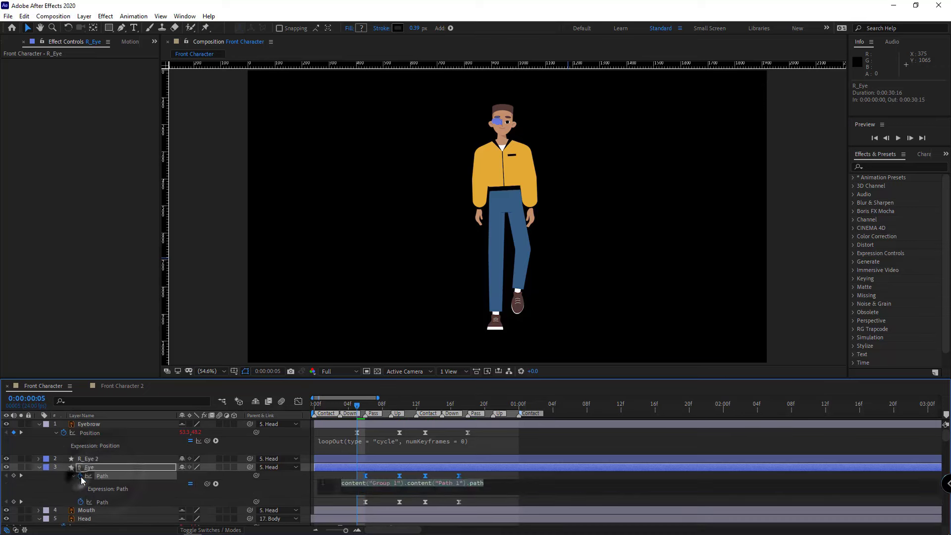
{"action": "key", "text": "ctrl+v"}
{"action": "right_click", "coordinate": [107, 474]}
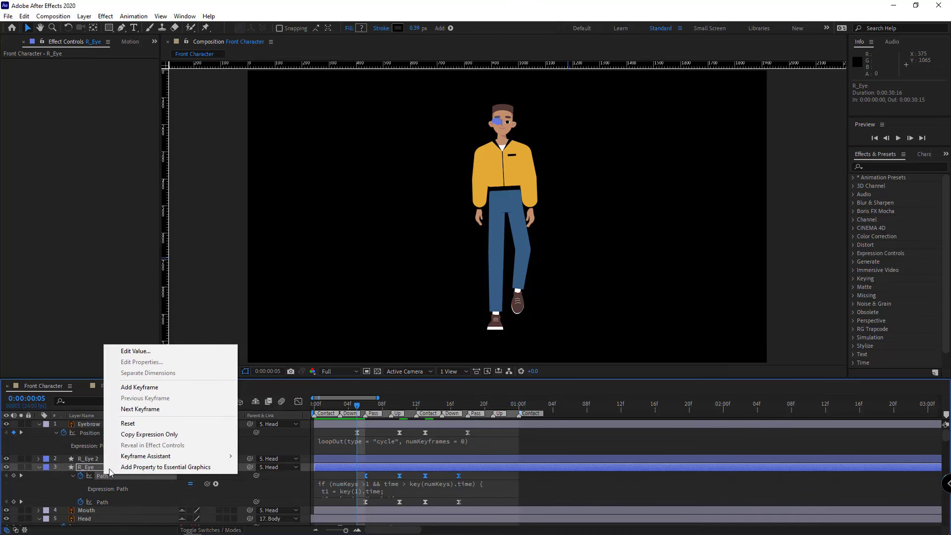
{"action": "left_click", "coordinate": [128, 434]}
{"action": "left_click", "coordinate": [72, 476]}
{"action": "left_click", "coordinate": [114, 484]}
{"action": "key", "text": "ctrl+v"}
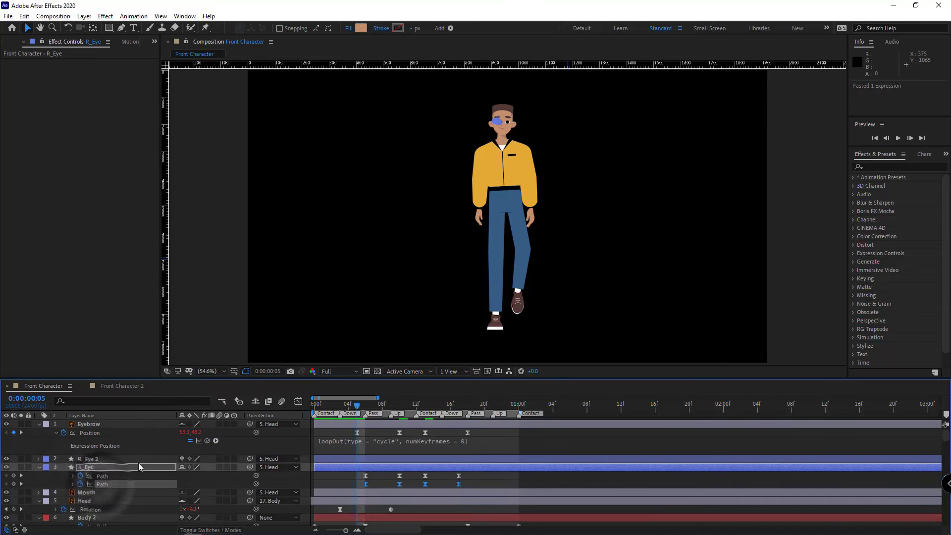
Step: Apply the copied path-looping expression to all of Body 2's Path properties
{"action": "scroll", "coordinate": [139, 464], "scroll_direction": "down", "scroll_amount": 2}
{"action": "left_click_drag", "start_coordinate": [111, 476], "coordinate": [108, 517]}
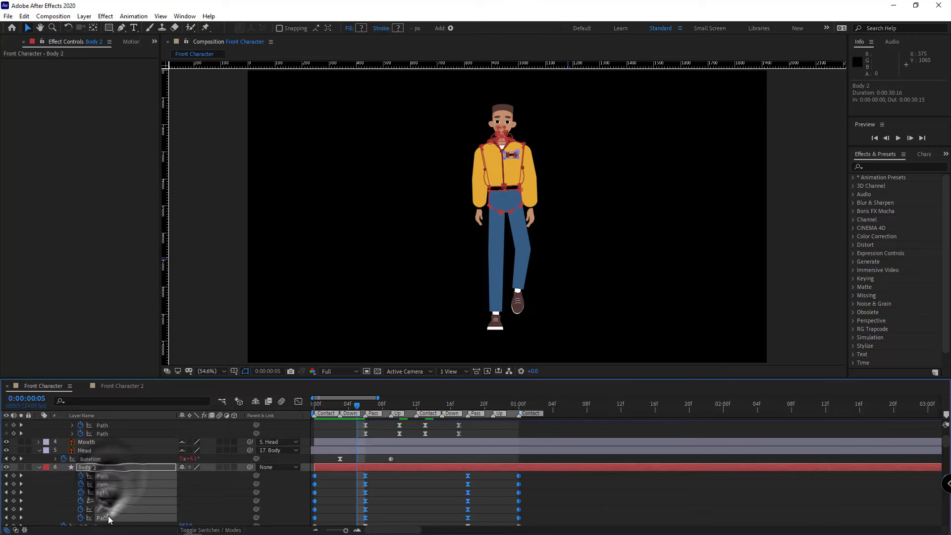
{"action": "left_click", "coordinate": [49, 496]}
Step: Add a loopOut(type = "cycle", numKeyframes = 0) expression to Body 2's X Position
{"action": "scroll", "coordinate": [149, 466], "scroll_direction": "down", "scroll_amount": 2}
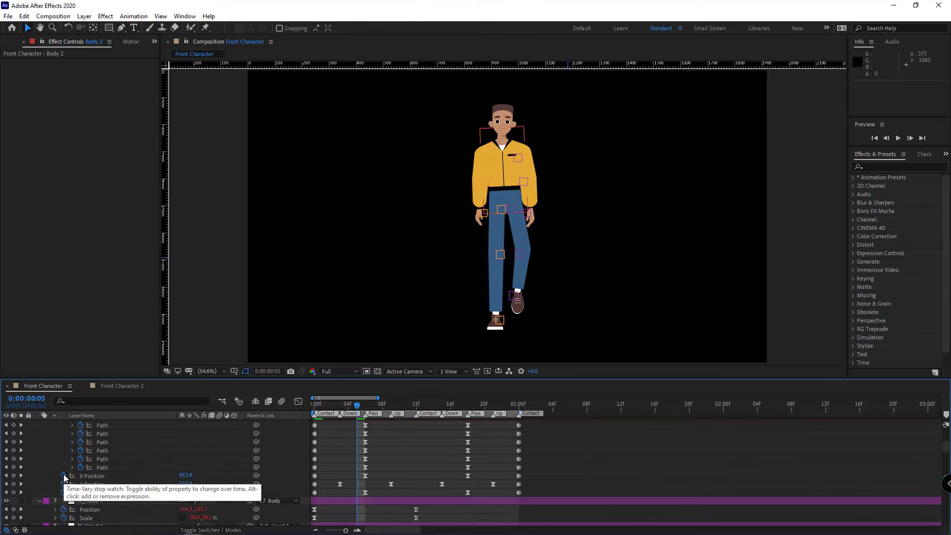
{"action": "left_click", "coordinate": [63, 475], "text": "alt"}
{"action": "left_click", "coordinate": [215, 483]}
{"action": "mouse_move", "coordinate": [247, 422]}
{"action": "left_click", "coordinate": [337, 303]}
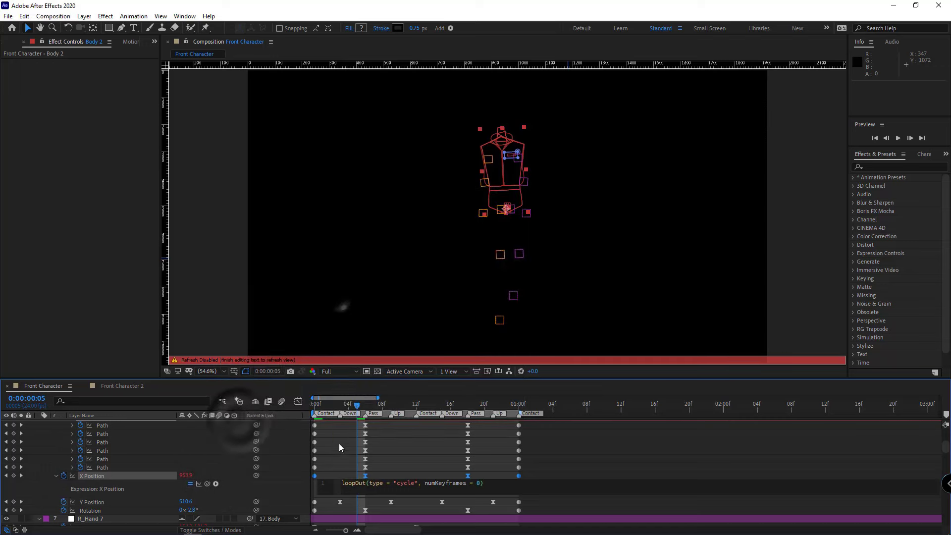
{"action": "left_click", "coordinate": [34, 487]}
Step: Copy the X Position loop expression to Body 2's Y Position and Rotation
{"action": "right_click", "coordinate": [96, 476]}
{"action": "left_click", "coordinate": [136, 436]}
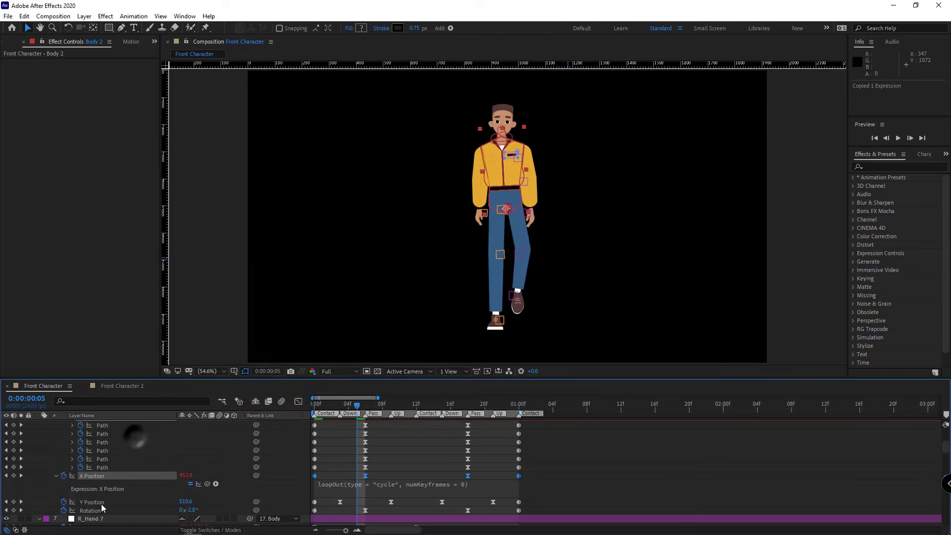
{"action": "left_click", "coordinate": [99, 502]}
{"action": "key", "text": "ctrl+v"}
{"action": "left_click", "coordinate": [102, 510]}
{"action": "key", "text": "ctrl+v"}
{"action": "left_click", "coordinate": [54, 490]}
Step: Apply the copied loopOut expression to the Body layer's X Position, Y Position and Rotation
{"action": "scroll", "coordinate": [137, 478], "scroll_direction": "down", "scroll_amount": 8}
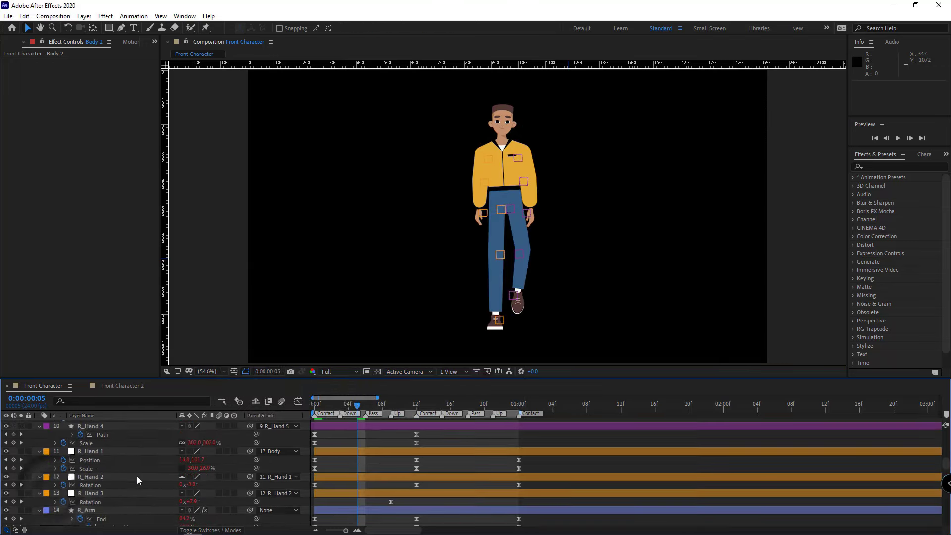
{"action": "scroll", "coordinate": [136, 476], "scroll_direction": "down", "scroll_amount": 4}
{"action": "left_click", "coordinate": [99, 494]}
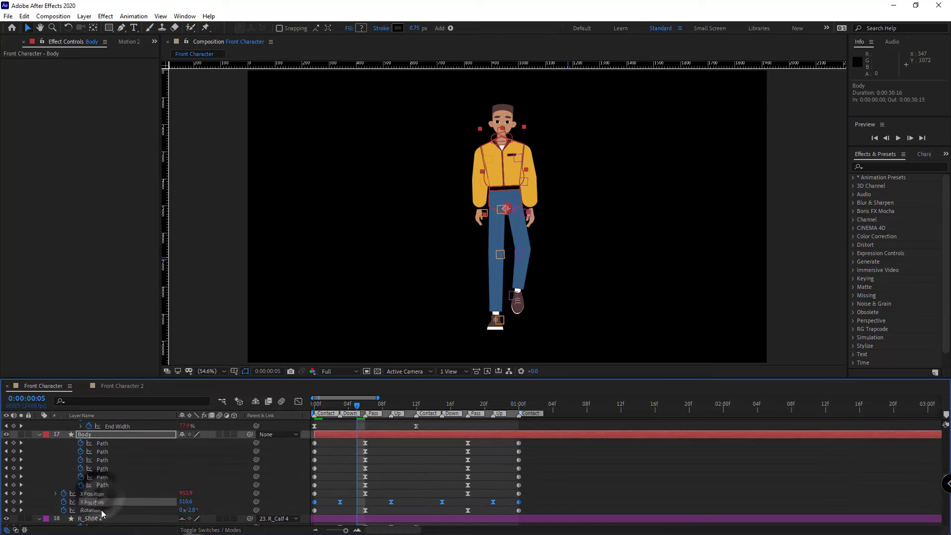
{"action": "key", "text": "ctrl+v"}
{"action": "left_click", "coordinate": [101, 510]}
{"action": "key", "text": "ctrl+v"}
Step: Apply the copied loopOut expression to R_Shoe 2's Scale and R_Thigh 2's Position
{"action": "scroll", "coordinate": [136, 479], "scroll_direction": "down", "scroll_amount": 3}
{"action": "left_click", "coordinate": [106, 500]}
{"action": "key", "text": "ctrl+v"}
{"action": "scroll", "coordinate": [114, 468], "scroll_direction": "down", "scroll_amount": 8}
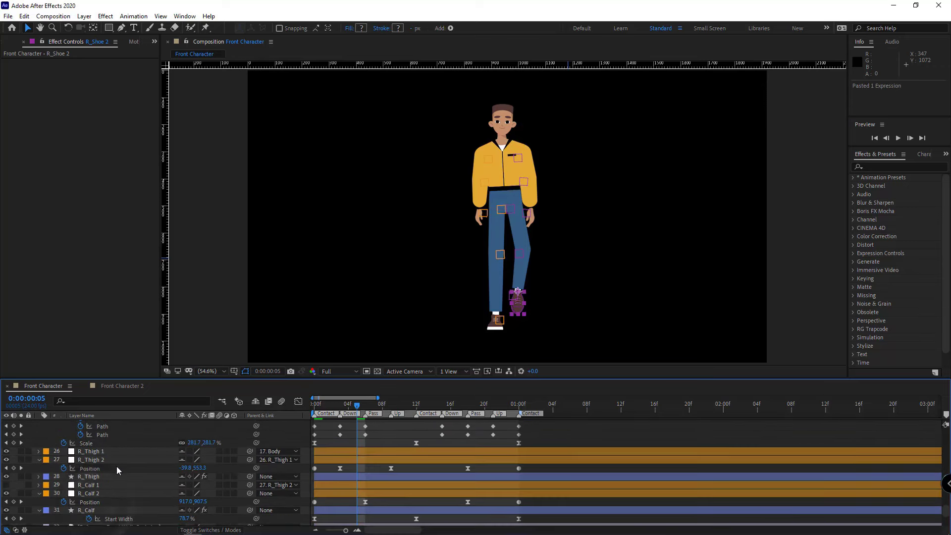
{"action": "left_click", "coordinate": [116, 467]}
{"action": "key", "text": "ctrl+v"}
Step: Apply the copied loopOut expression to R_Calf 2's Position and R_Calf's Start Width
{"action": "scroll", "coordinate": [107, 483], "scroll_direction": "up", "scroll_amount": 2}
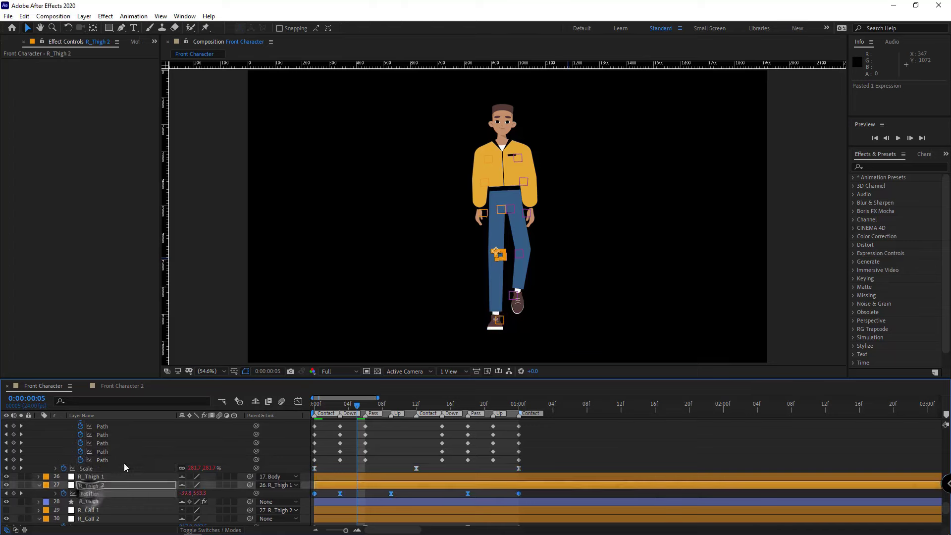
{"action": "scroll", "coordinate": [121, 460], "scroll_direction": "down", "scroll_amount": 4}
{"action": "scroll", "coordinate": [113, 458], "scroll_direction": "up", "scroll_amount": 2}
{"action": "left_click", "coordinate": [108, 479]}
{"action": "key", "text": "ctrl+v"}
{"action": "left_click", "coordinate": [125, 497]}
{"action": "key", "text": "ctrl+v"}
{"action": "scroll", "coordinate": [138, 473], "scroll_direction": "down", "scroll_amount": 2}
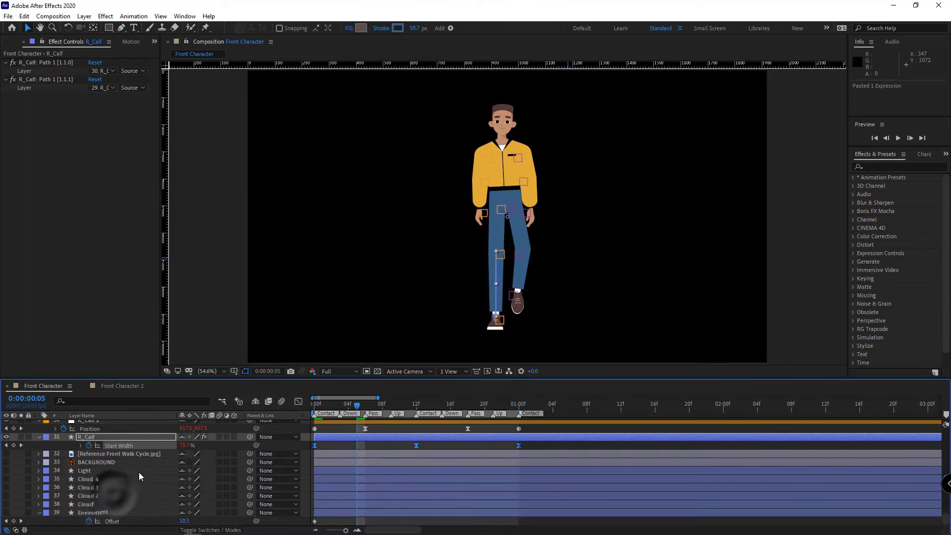
Step: Copy the path-looping expression from an already looping Path and apply it to all of R_Shoe's Path properties
{"action": "scroll", "coordinate": [122, 477], "scroll_direction": "up", "scroll_amount": 10}
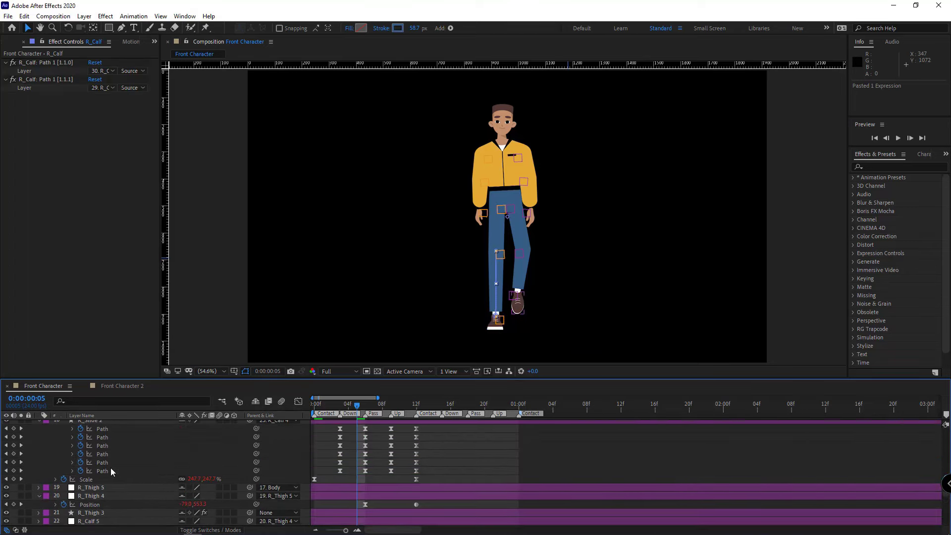
{"action": "scroll", "coordinate": [110, 468], "scroll_direction": "up", "scroll_amount": 2}
{"action": "scroll", "coordinate": [105, 466], "scroll_direction": "down", "scroll_amount": 1}
{"action": "right_click", "coordinate": [101, 465]}
{"action": "left_click", "coordinate": [132, 427]}
{"action": "scroll", "coordinate": [125, 474], "scroll_direction": "down", "scroll_amount": 5}
{"action": "left_click", "coordinate": [105, 447]}
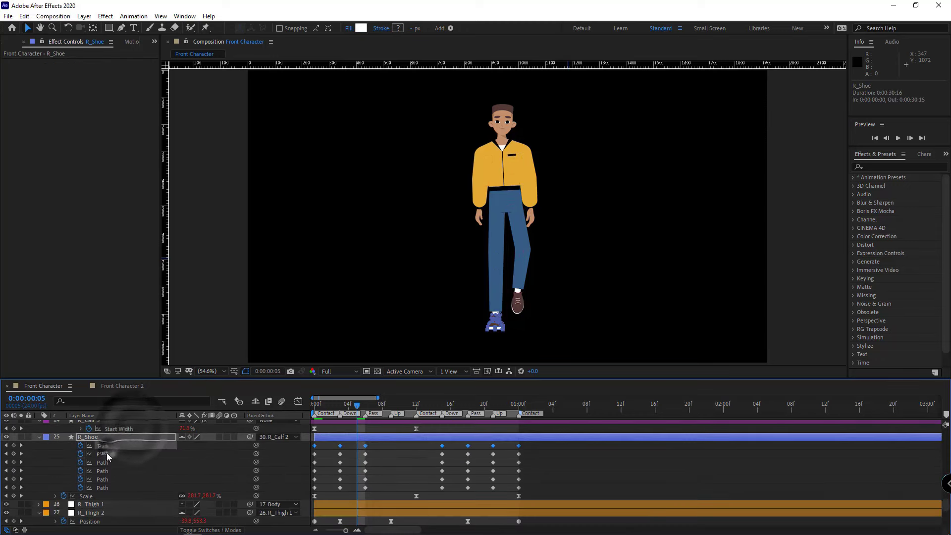
{"action": "left_click", "coordinate": [108, 486], "text": "ctrl"}
{"action": "key", "text": "ctrl+v"}
Step: Apply the same path-looping expression to the Body layer's Path properties
{"action": "scroll", "coordinate": [117, 472], "scroll_direction": "up", "scroll_amount": 12}
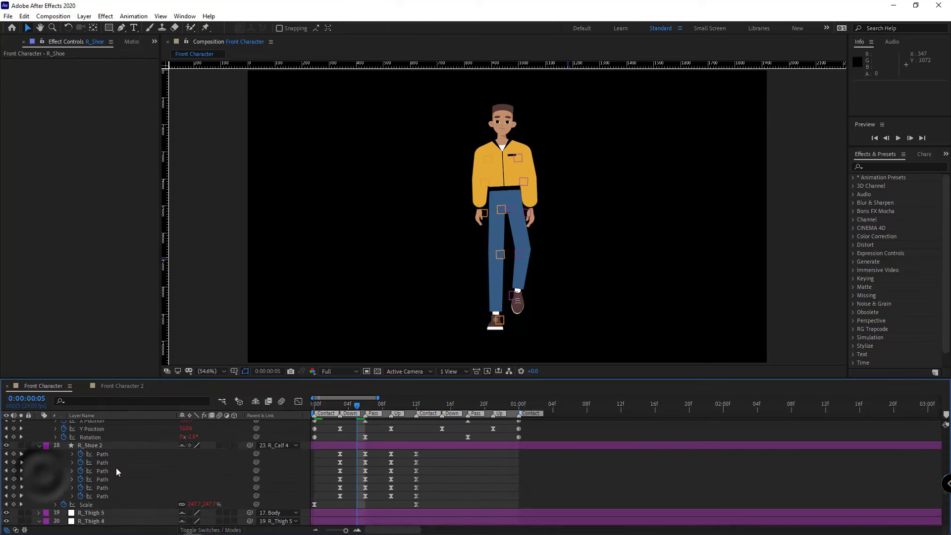
{"action": "scroll", "coordinate": [101, 461], "scroll_direction": "down", "scroll_amount": 3}
{"action": "left_click_drag", "start_coordinate": [105, 448], "coordinate": [106, 488]}
{"action": "key", "text": "ctrl+v"}
Step: Collapse the revealed properties of all layers and briefly preview the walk cycle
{"action": "scroll", "coordinate": [117, 480], "scroll_direction": "up", "scroll_amount": 7}
{"action": "key", "text": "ctrl+a"}
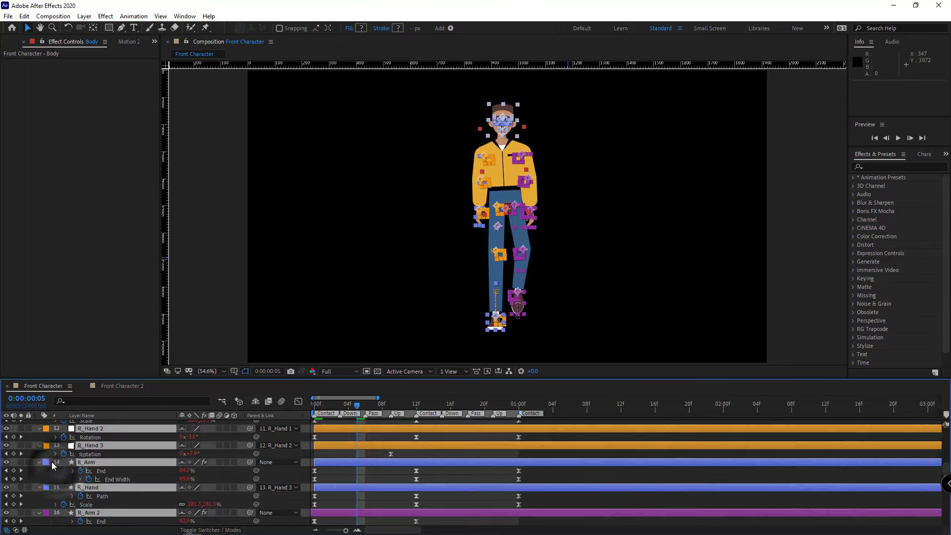
{"action": "key", "text": "u"}
{"action": "key", "text": "ctrl+shift+a"}
{"action": "scroll", "coordinate": [496, 316], "scroll_direction": "down", "scroll_amount": 1}
{"action": "key", "text": "space"}
{"action": "key", "text": "space"}
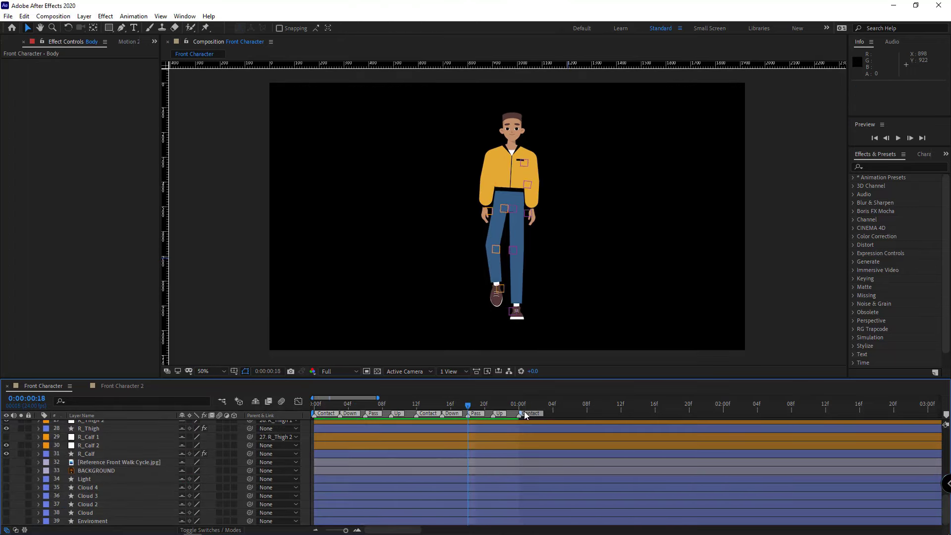
Step: Extend the work area to about five seconds and play back the looping walk
{"action": "left_click_drag", "start_coordinate": [521, 414], "coordinate": [842, 408]}
{"action": "left_click_drag", "start_coordinate": [378, 397], "coordinate": [634, 413]}
{"action": "left_click_drag", "start_coordinate": [349, 406], "coordinate": [259, 405]}
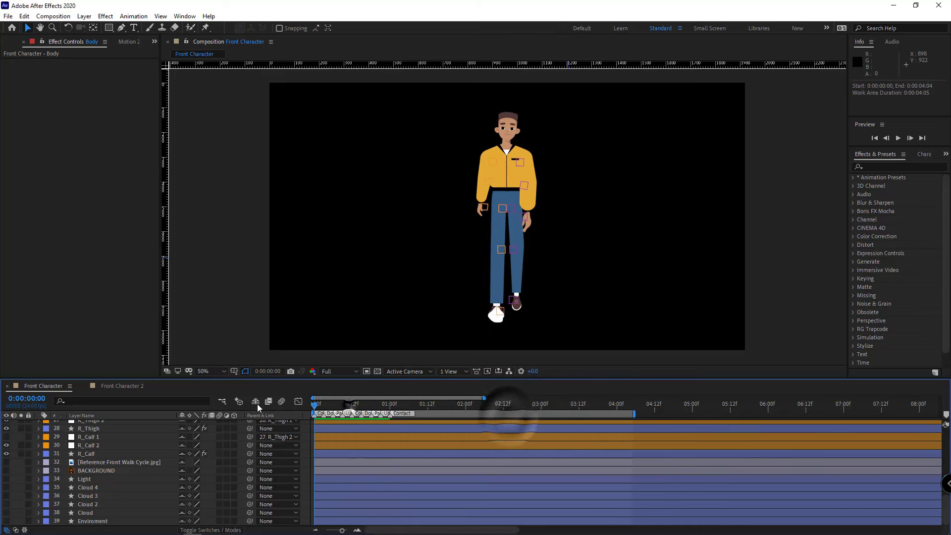
{"action": "left_click_drag", "start_coordinate": [490, 397], "coordinate": [874, 398]}
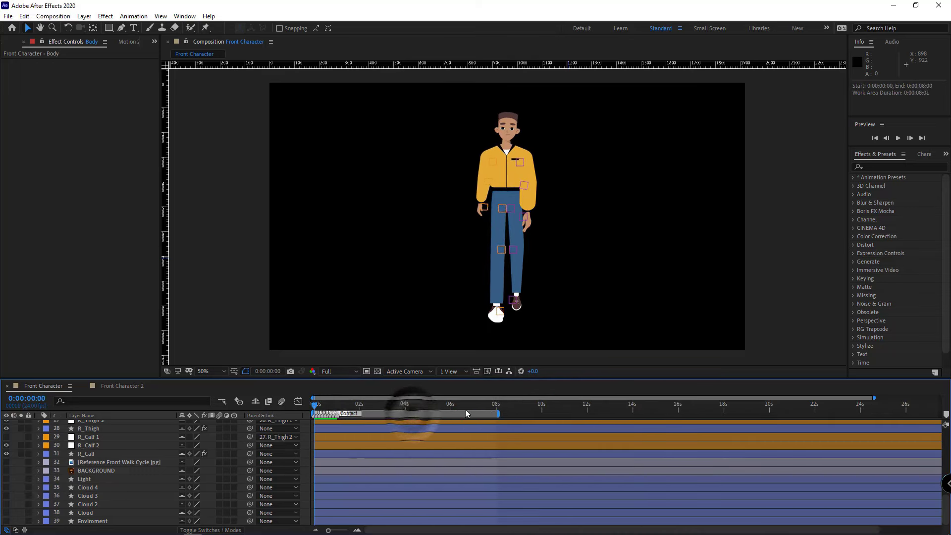
{"action": "left_click_drag", "start_coordinate": [459, 419], "coordinate": [432, 415]}
{"action": "key", "text": "space"}
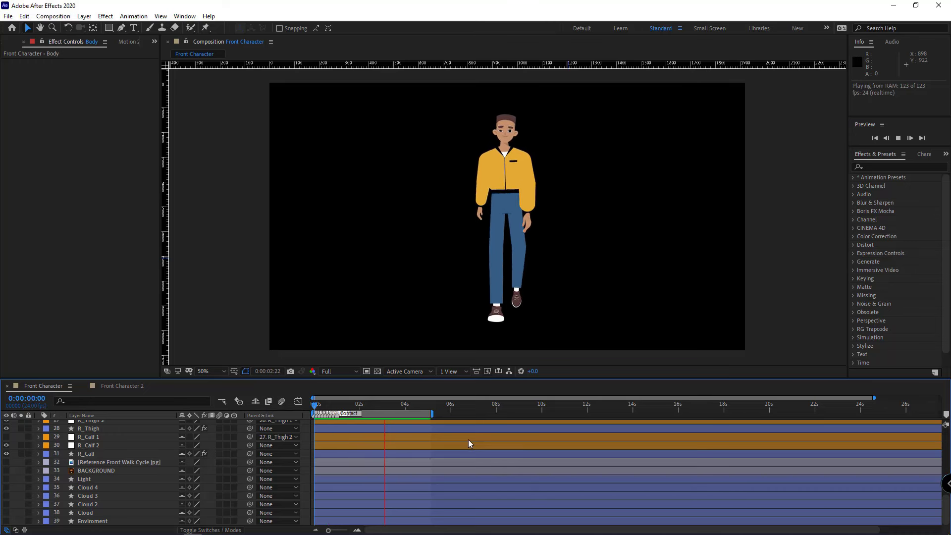
{"action": "key", "text": "space"}
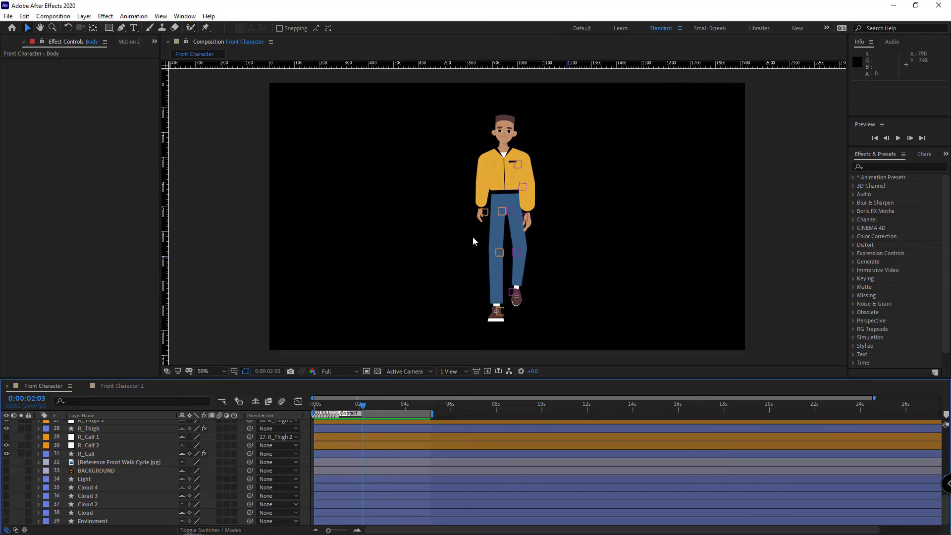
Step: Remove the loop expression from the Eyebrow layer's Position and reveal R_Eye's keyframed Paths
{"action": "scroll", "coordinate": [116, 441], "scroll_direction": "up", "scroll_amount": 10}
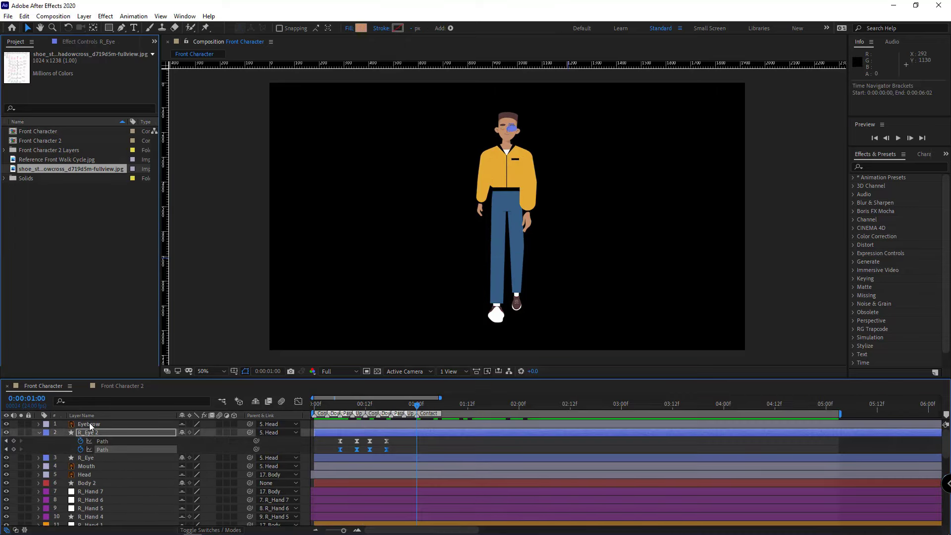
{"action": "left_click", "coordinate": [89, 423]}
{"action": "key", "text": "u"}
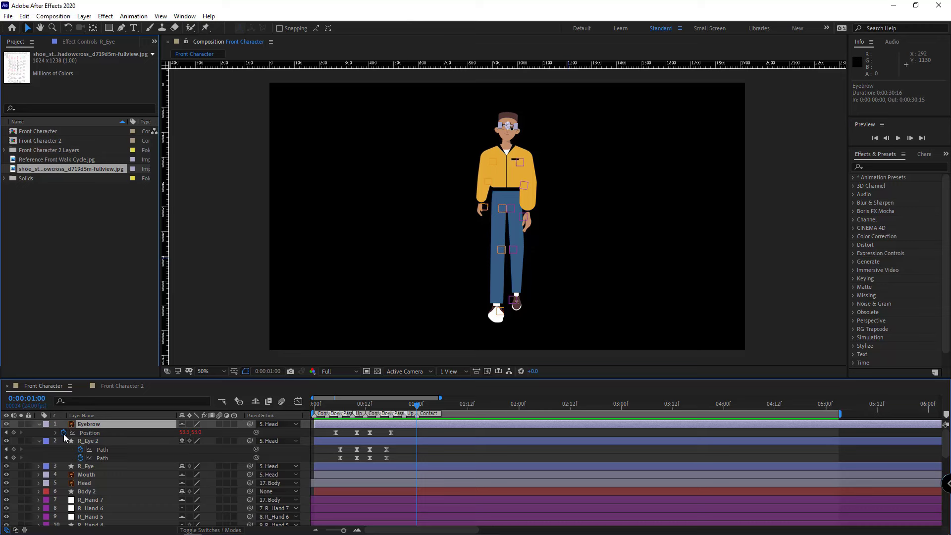
{"action": "left_click", "coordinate": [113, 466]}
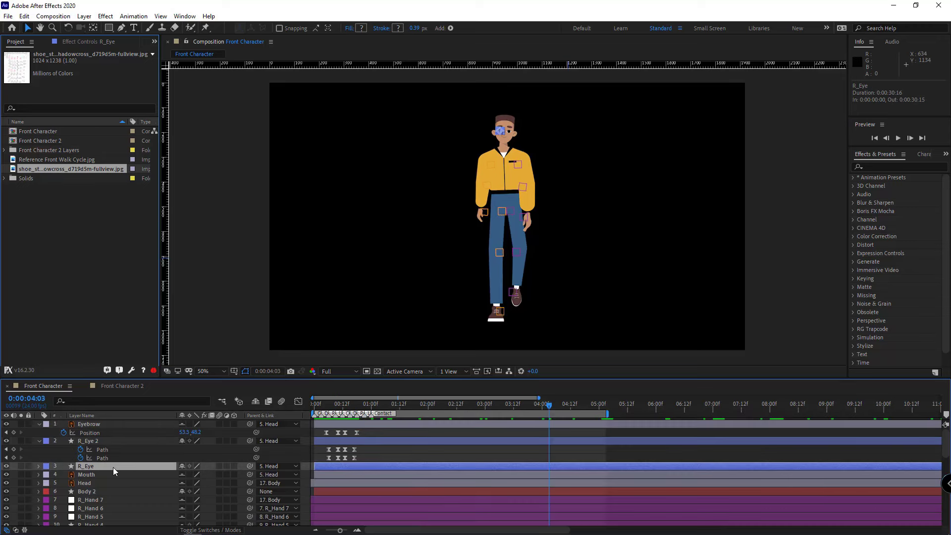
{"action": "key", "text": "u"}
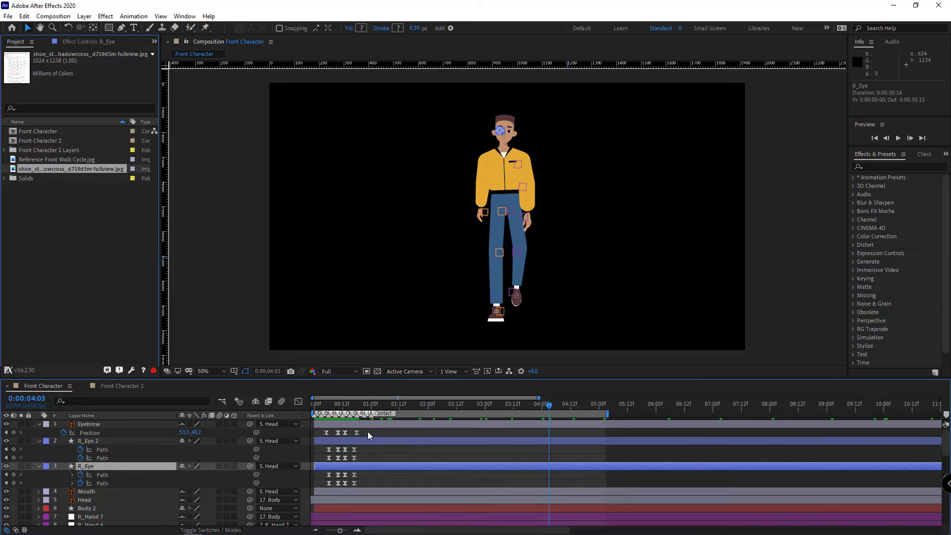
Step: Copy all Eyebrow, R_Eye 2 and R_Eye blink keyframes with Duik Bassel.2 and paste them at 0:00:01:04
{"action": "left_click_drag", "start_coordinate": [368, 432], "coordinate": [327, 483]}
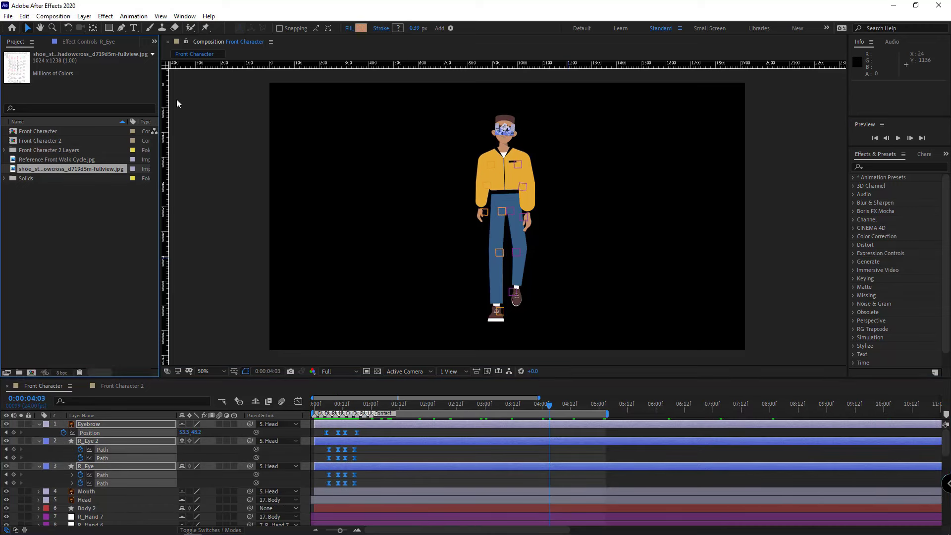
{"action": "left_click", "coordinate": [154, 42]}
{"action": "left_click", "coordinate": [186, 85]}
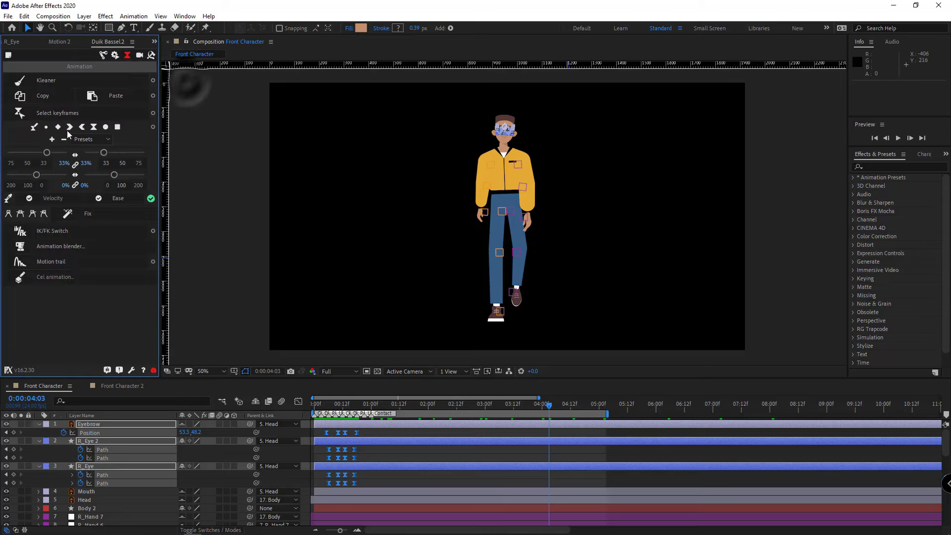
{"action": "left_click", "coordinate": [379, 404]}
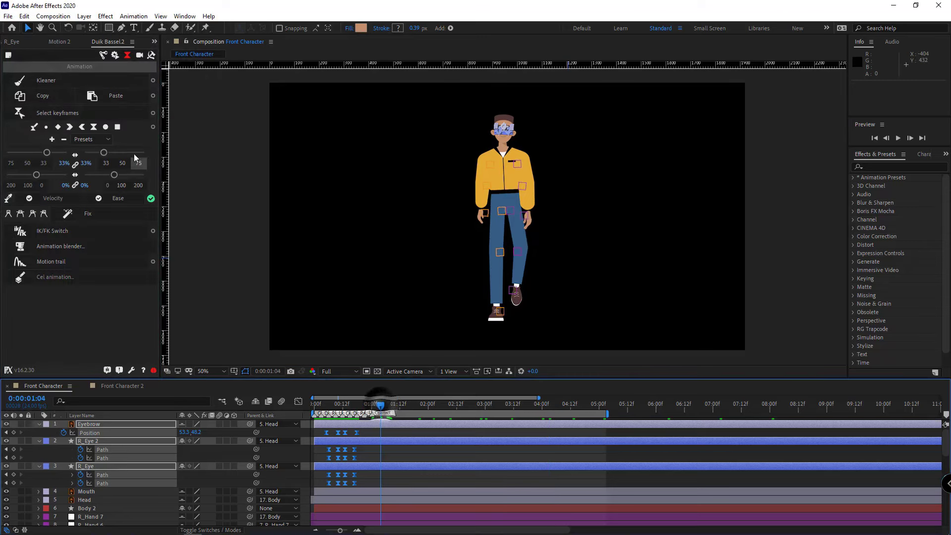
{"action": "left_click", "coordinate": [119, 97]}
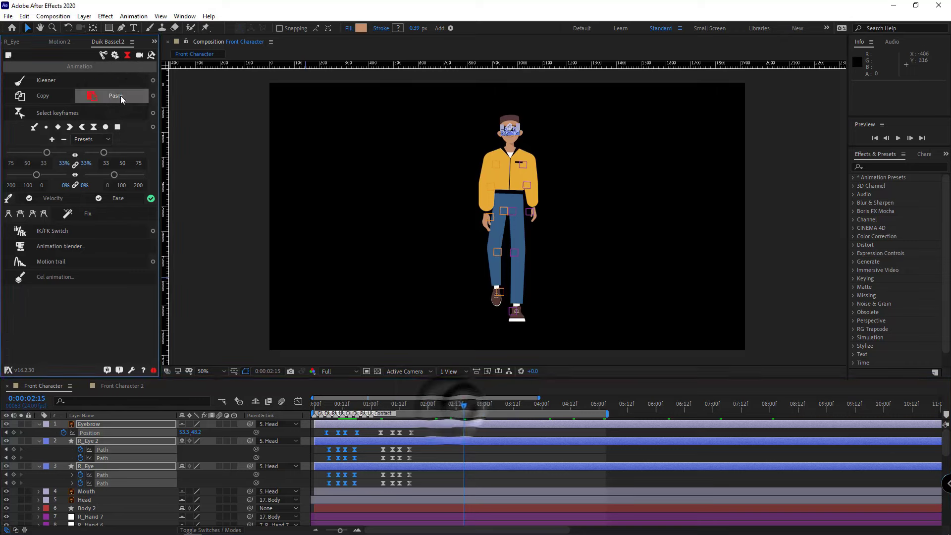
Step: Paste the copied eyebrow and eye blink keyframes at 0:00:02:15 and again at 0:00:04:03
{"action": "left_click", "coordinate": [120, 96]}
{"action": "left_click", "coordinate": [548, 404]}
{"action": "left_click", "coordinate": [119, 96]}
{"action": "left_click", "coordinate": [596, 472]}
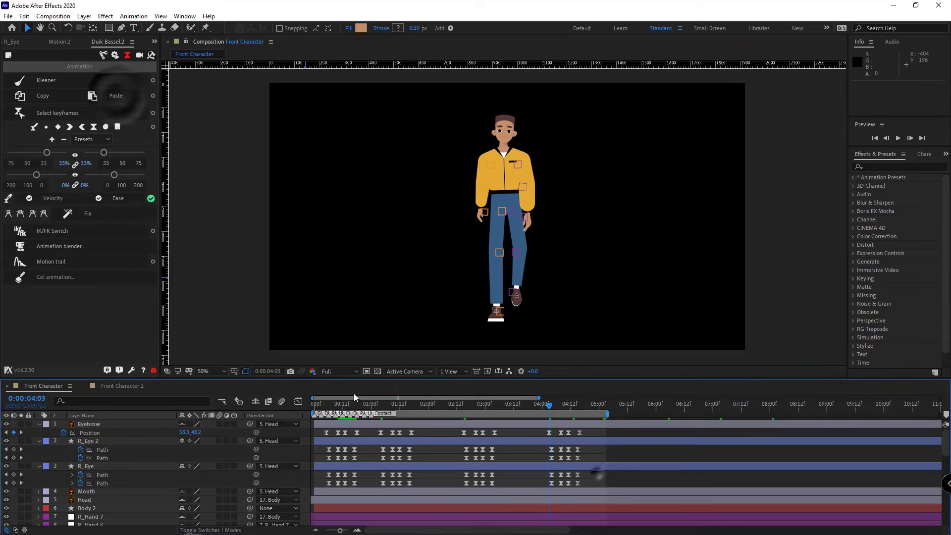
Step: Remove the loop expressions from both R_Eye Path properties and play back the repeated blinks
{"action": "left_click_drag", "start_coordinate": [355, 404], "coordinate": [587, 407]}
{"action": "left_click", "coordinate": [80, 475], "text": "alt"}
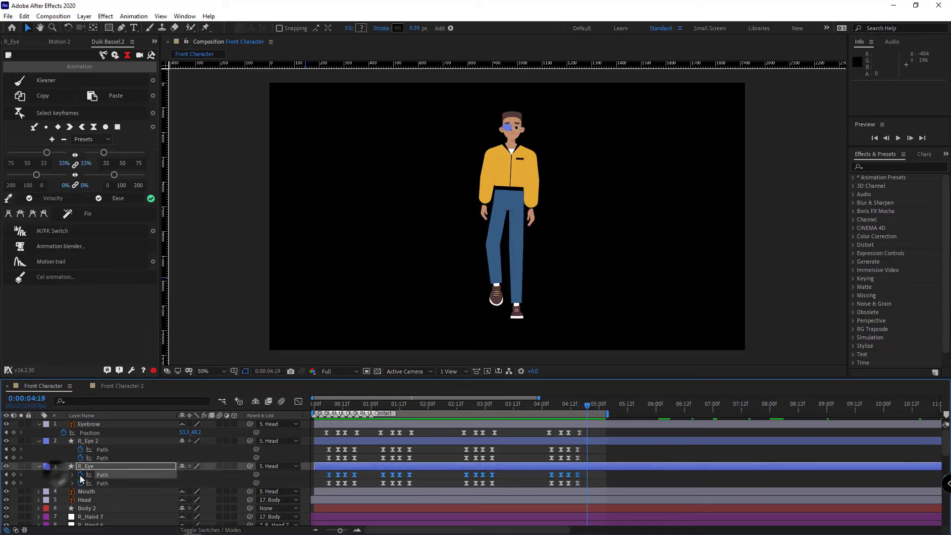
{"action": "left_click", "coordinate": [80, 483], "text": "alt"}
{"action": "left_click", "coordinate": [60, 483]}
{"action": "key", "text": "space"}
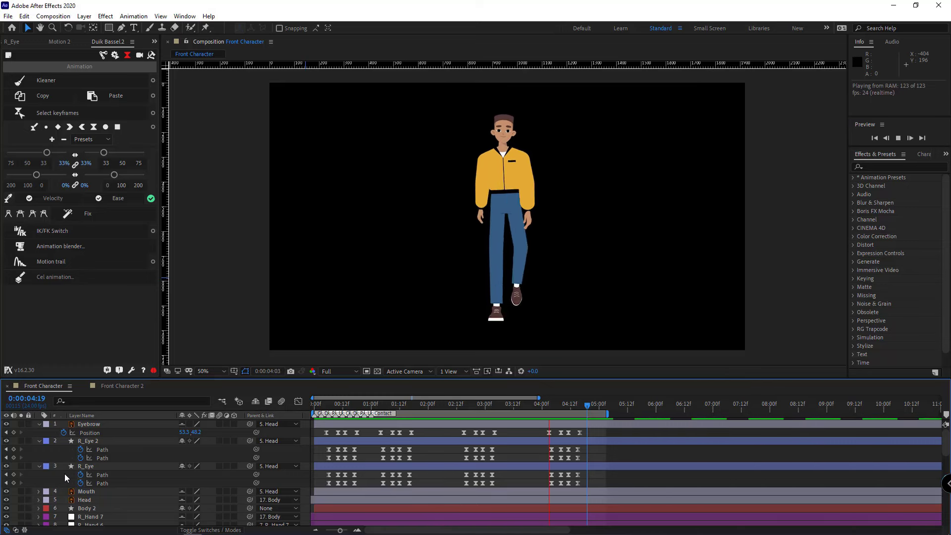
{"action": "key", "text": "space"}
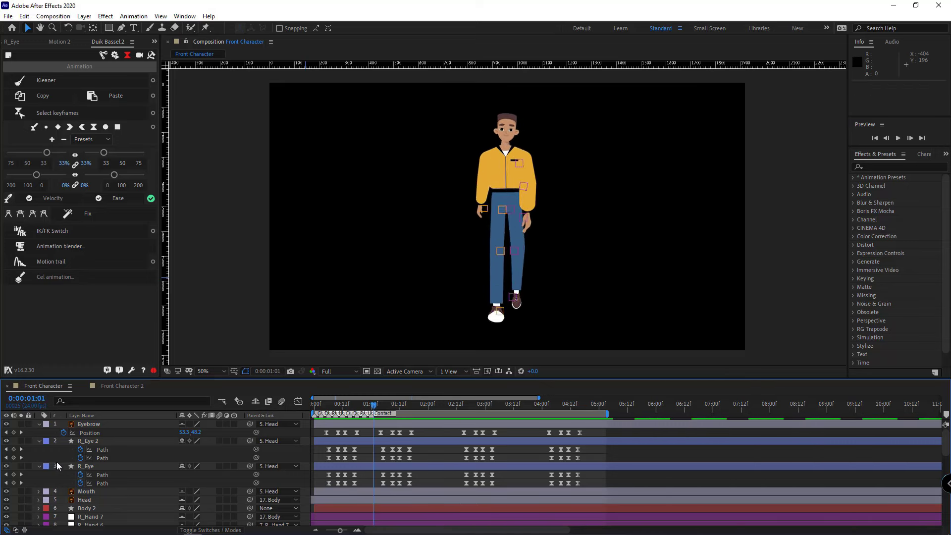
Step: Collapse the revealed layer properties and turn on visibility for the Light, all Cloud and Enviroment layers
{"action": "key", "text": "ctrl+a"}
{"action": "left_click", "coordinate": [40, 442]}
{"action": "key", "text": "ctrl+shift+a"}
{"action": "scroll", "coordinate": [82, 464], "scroll_direction": "down", "scroll_amount": 9}
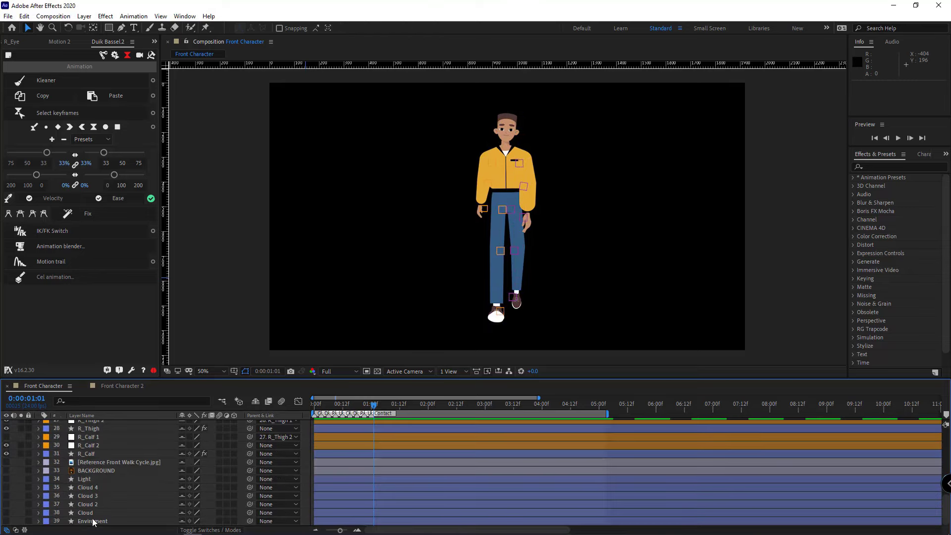
{"action": "left_click", "coordinate": [94, 488]}
{"action": "left_click", "coordinate": [92, 520], "text": "shift"}
{"action": "left_click", "coordinate": [82, 479], "text": "shift"}
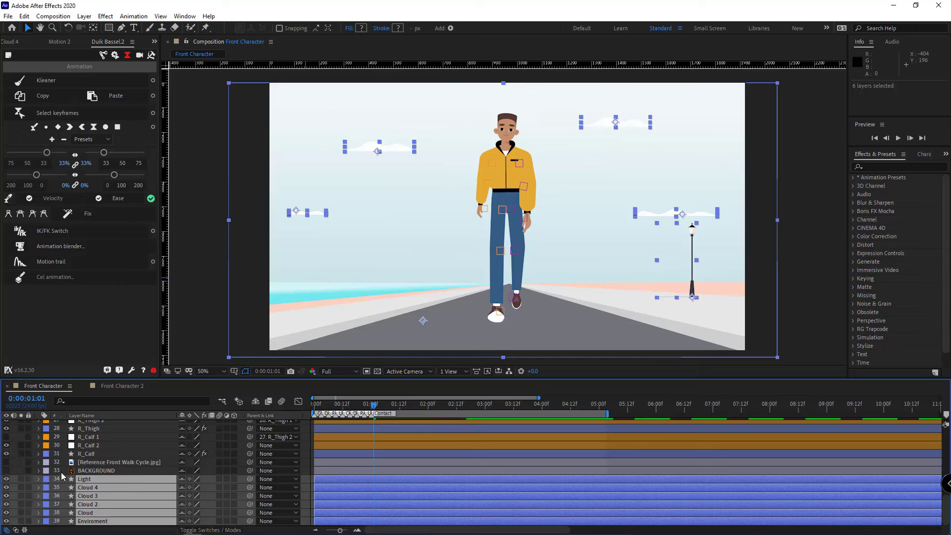
{"action": "key", "text": "F2"}
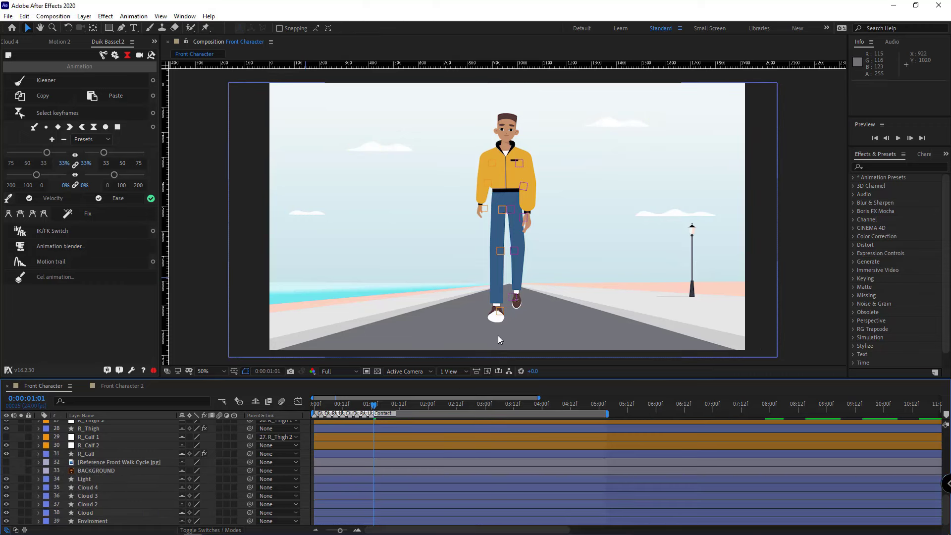
Step: Trim the work area to end at 0:00:04:23 and play back the walk against the street background
{"action": "key", "text": "space"}
{"action": "scroll", "coordinate": [477, 439], "scroll_direction": "up", "scroll_amount": 3}
{"action": "scroll", "coordinate": [477, 435], "scroll_direction": "up", "scroll_amount": 4}
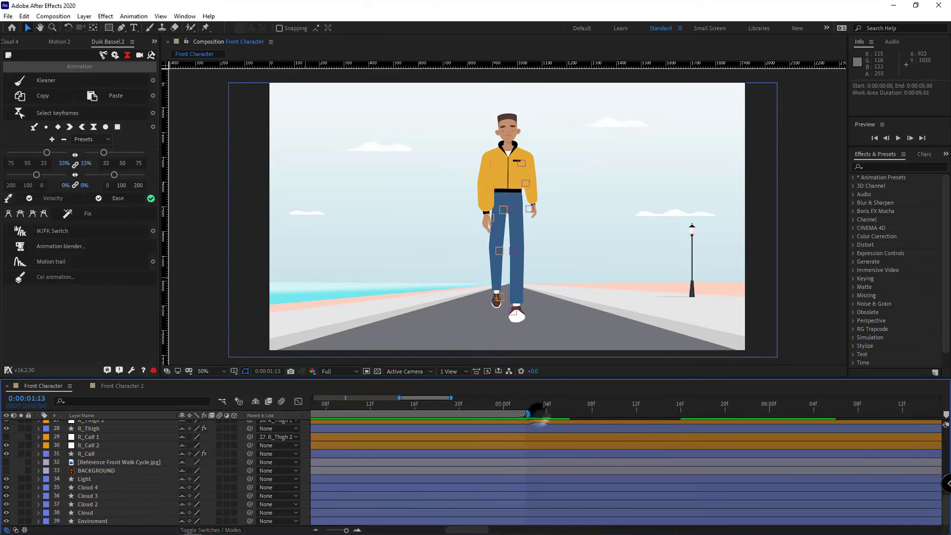
{"action": "scroll", "coordinate": [510, 437], "scroll_direction": "down", "scroll_amount": 8}
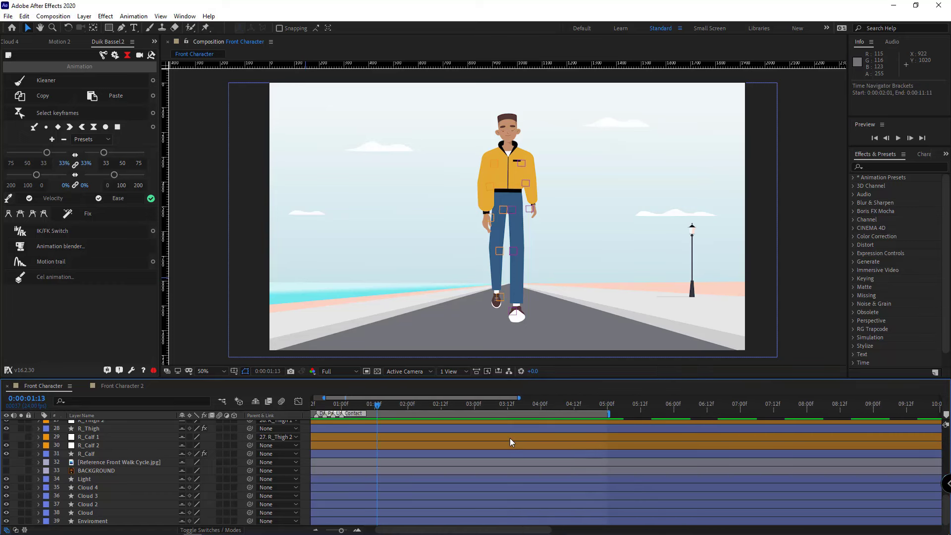
{"action": "key", "text": "space"}
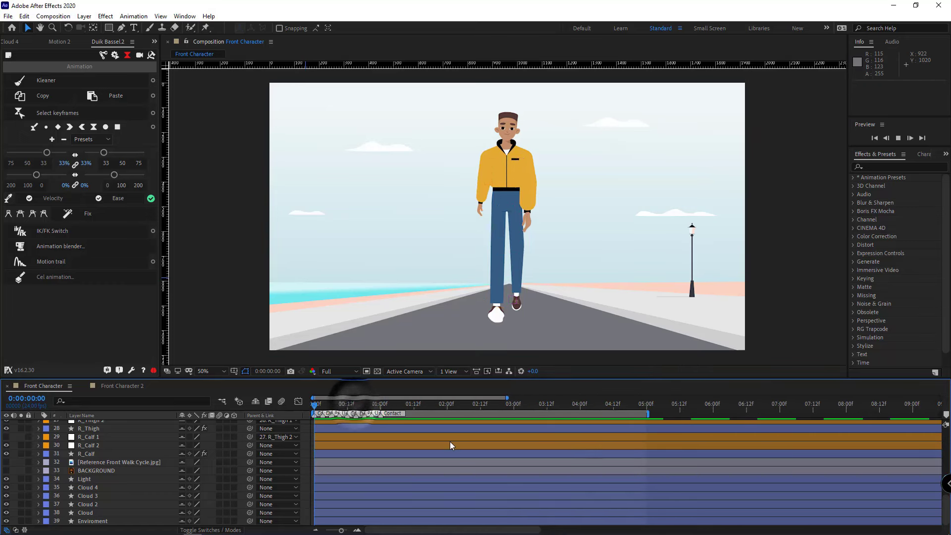
{"action": "key", "text": "space"}
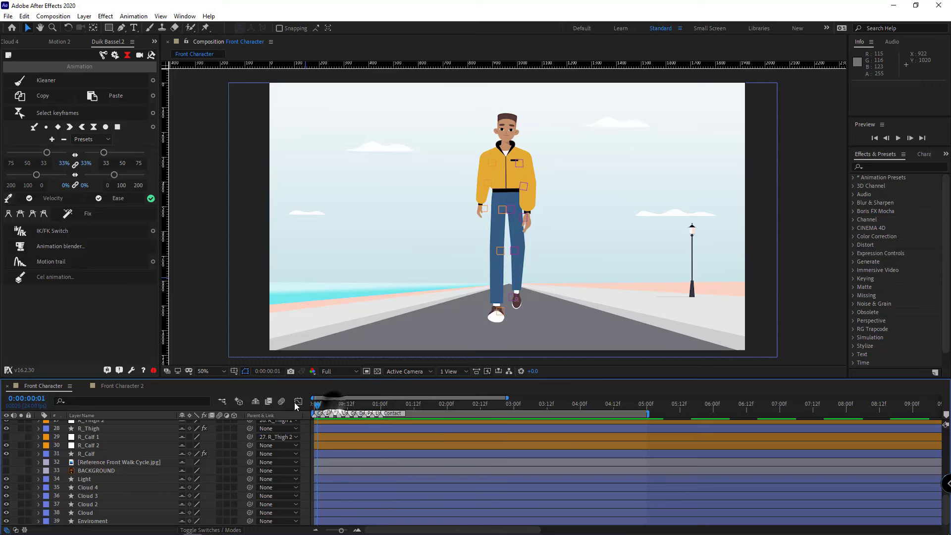
{"action": "left_click_drag", "start_coordinate": [294, 402], "coordinate": [287, 403]}
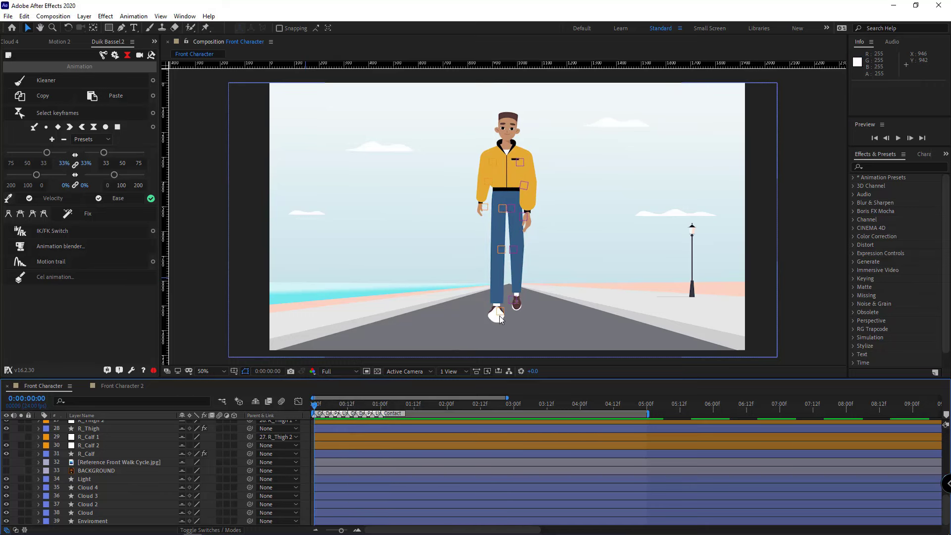
{"action": "left_click_drag", "start_coordinate": [536, 406], "coordinate": [647, 412]}
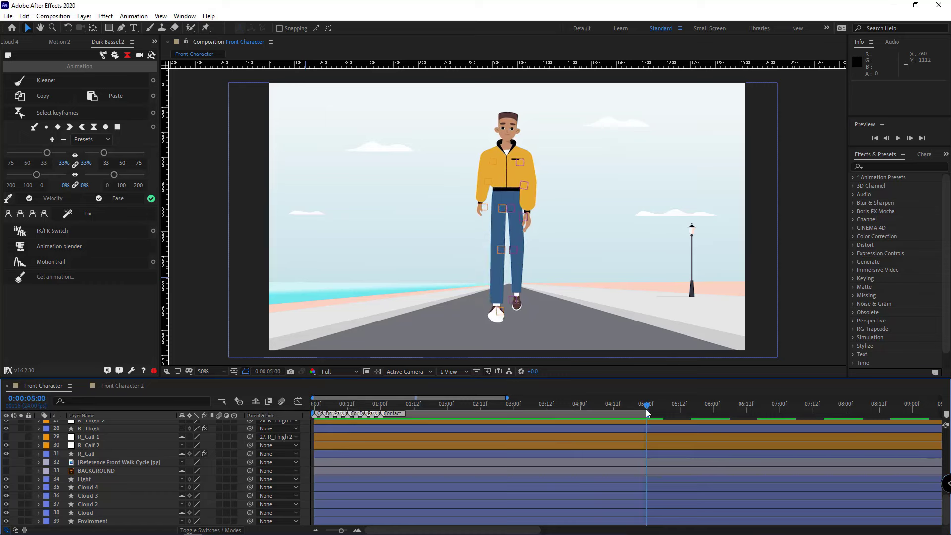
{"action": "key", "text": "Home"}
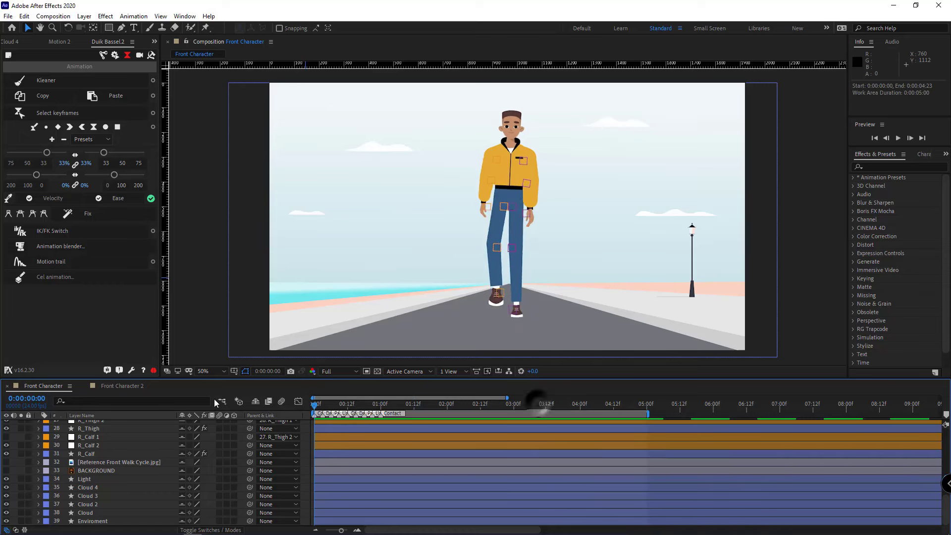
{"action": "key", "text": "space"}
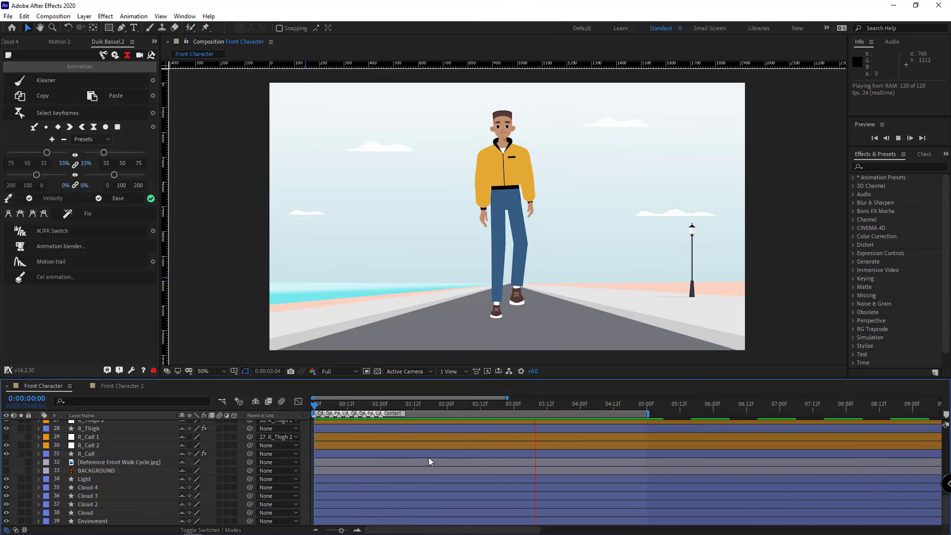
{"action": "left_click", "coordinate": [530, 310]}
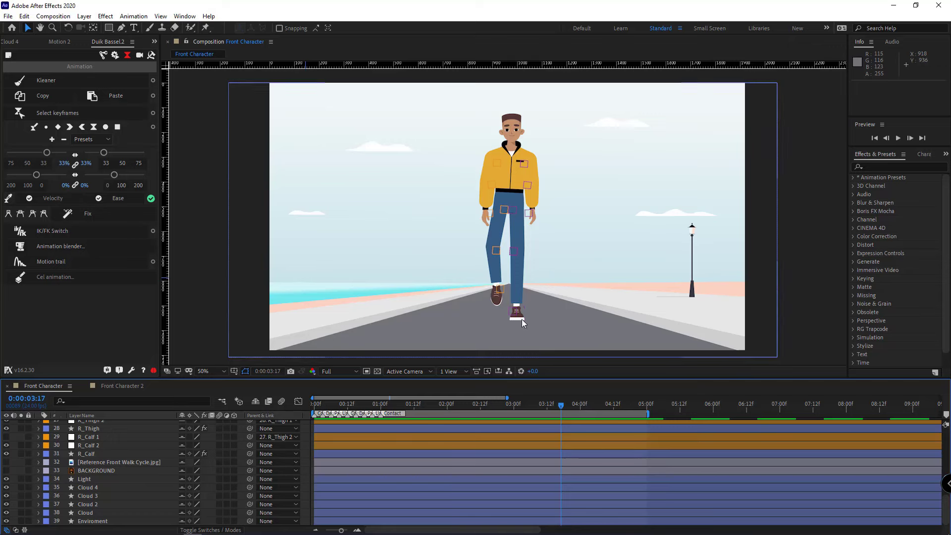
Step: Draw a thin horizontal ellipse under the character's front foot at 0:00:00:00 and keyframe its Position
{"action": "key", "text": "Home"}
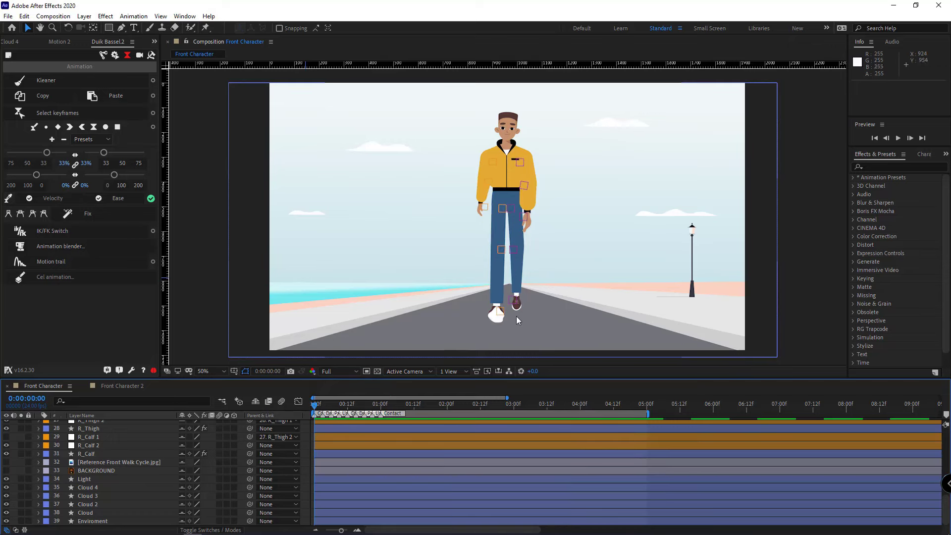
{"action": "scroll", "coordinate": [516, 316], "scroll_direction": "up", "scroll_amount": 4}
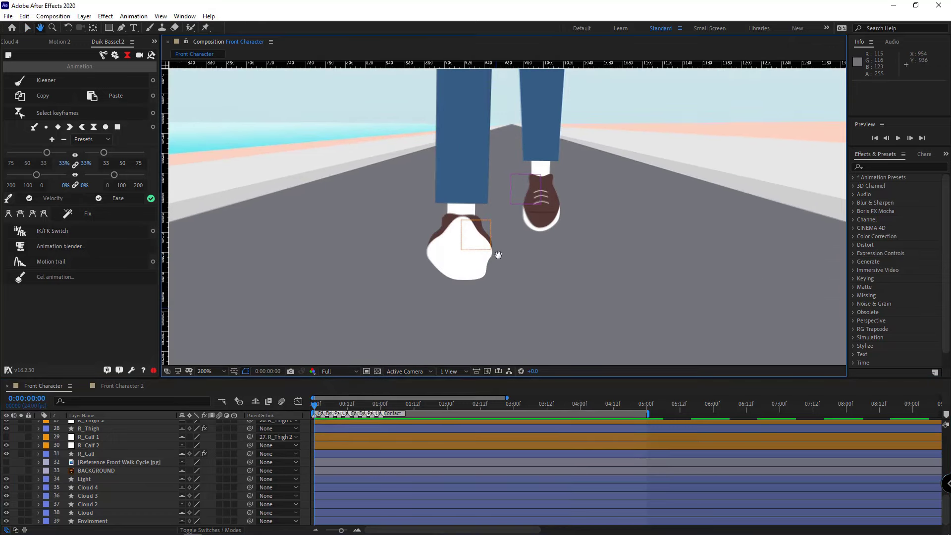
{"action": "left_click_drag", "start_coordinate": [109, 28], "coordinate": [126, 55]}
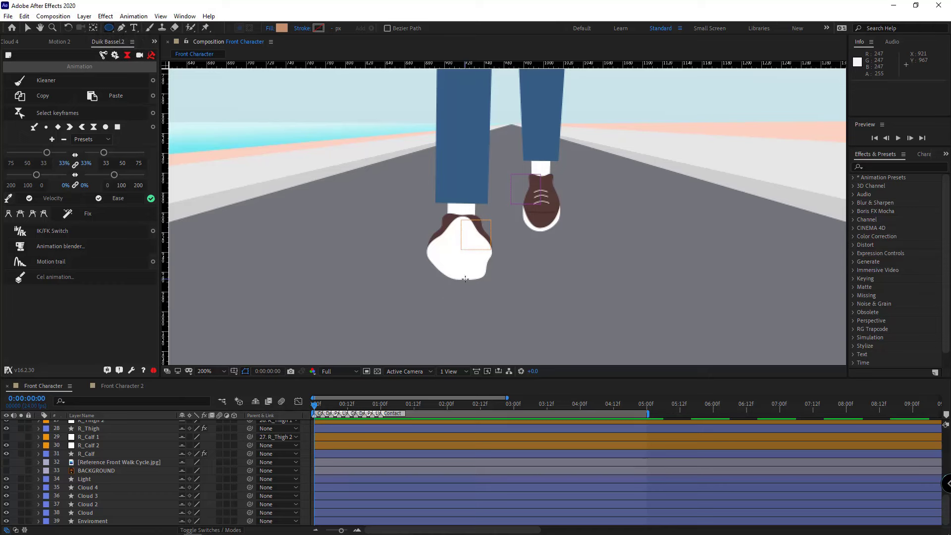
{"action": "left_click_drag", "start_coordinate": [465, 279], "coordinate": [486, 286]}
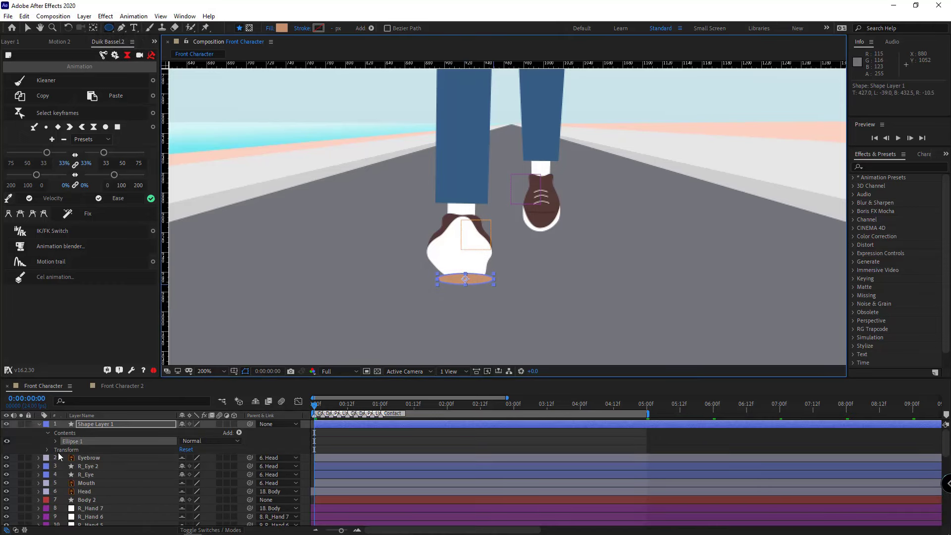
{"action": "key", "text": "p"}
{"action": "left_click", "coordinate": [64, 433]}
{"action": "scroll", "coordinate": [335, 454], "scroll_direction": "up", "scroll_amount": 2, "text": "alt"}
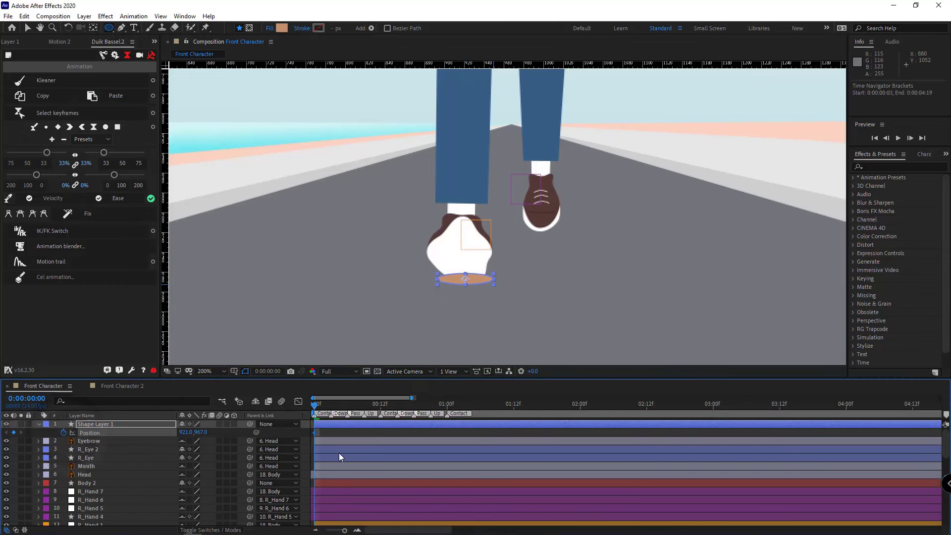
Step: Set the fill of the ellipse under the foot to black
{"action": "left_click", "coordinate": [284, 30]}
{"action": "left_click_drag", "start_coordinate": [69, 110], "coordinate": [47, 188]}
{"action": "left_click", "coordinate": [265, 65]}
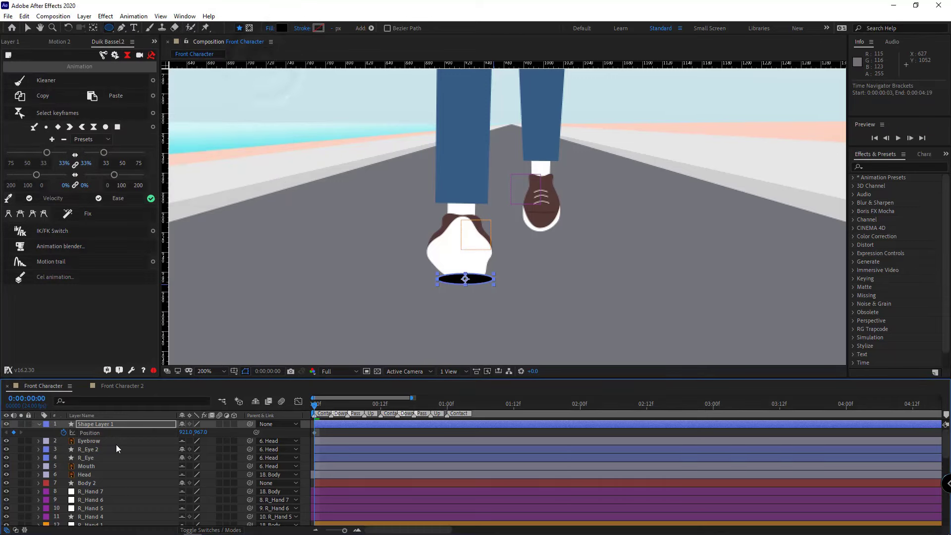
Step: Place the ellipse layer directly beneath R_Calf as Shadow, with 30% opacity
{"action": "left_click", "coordinate": [90, 426]}
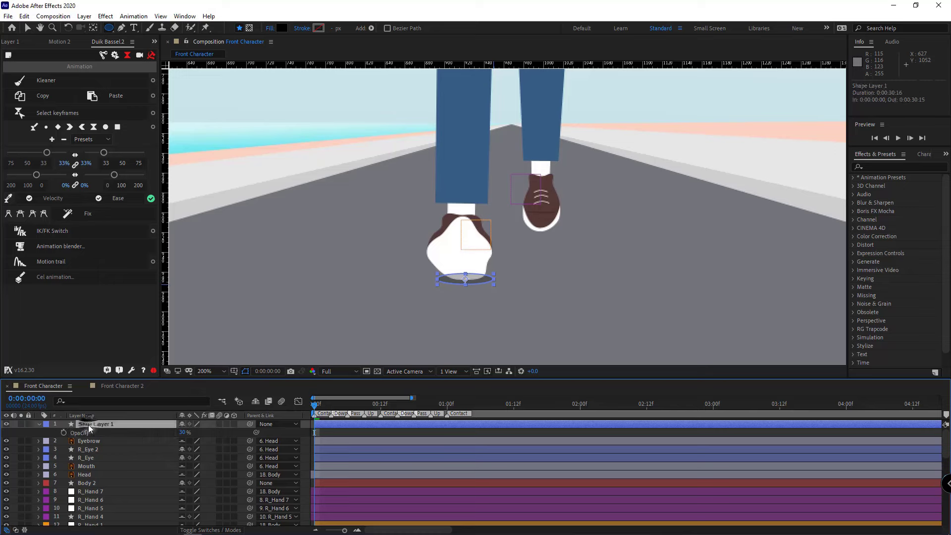
{"action": "left_click_drag", "start_coordinate": [89, 428], "coordinate": [102, 460]}
{"action": "key", "text": "t"}
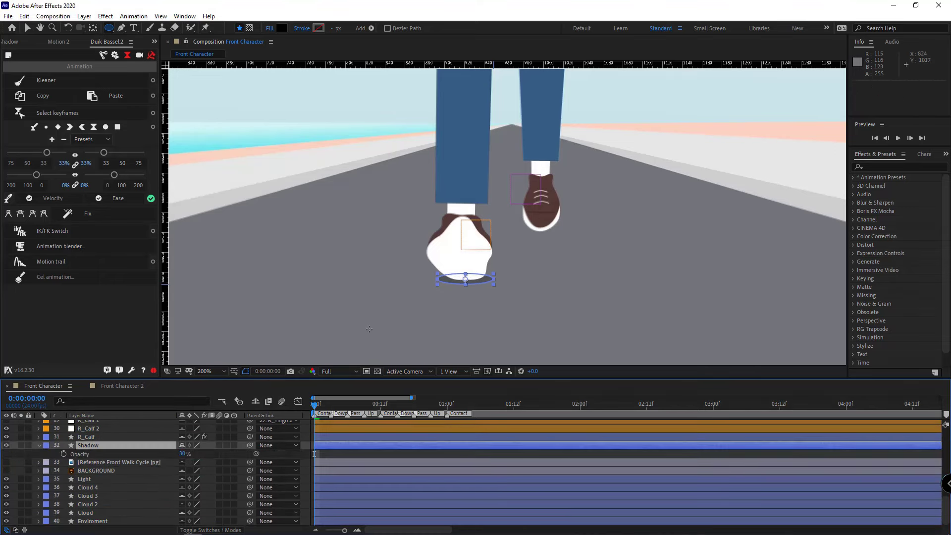
Step: At 0:00:00:03, set Shadow's Position to 914.2, 964.6 and keyframe its unlinked Scale at 136.9, 100%
{"action": "key", "text": "="}
{"action": "left_click", "coordinate": [347, 407]}
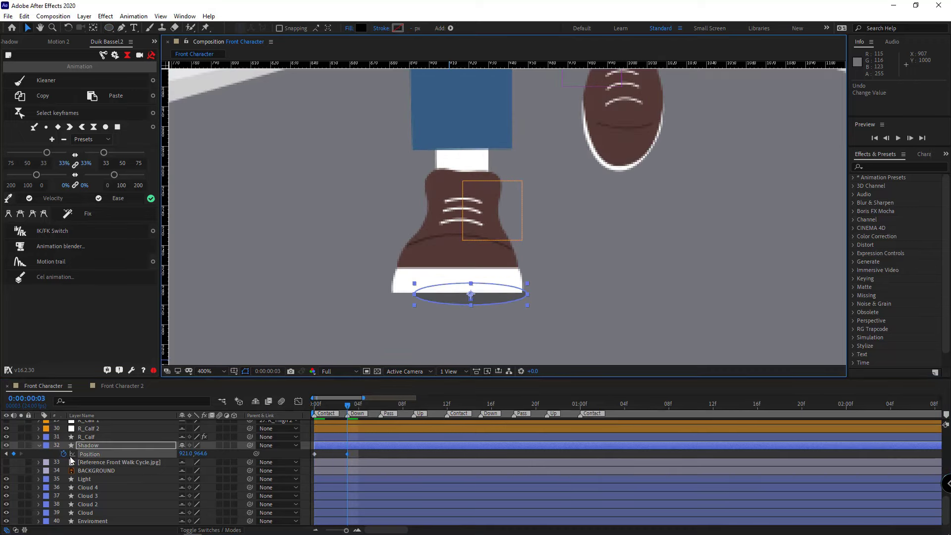
{"action": "key", "text": "shift+s"}
{"action": "left_click", "coordinate": [64, 462]}
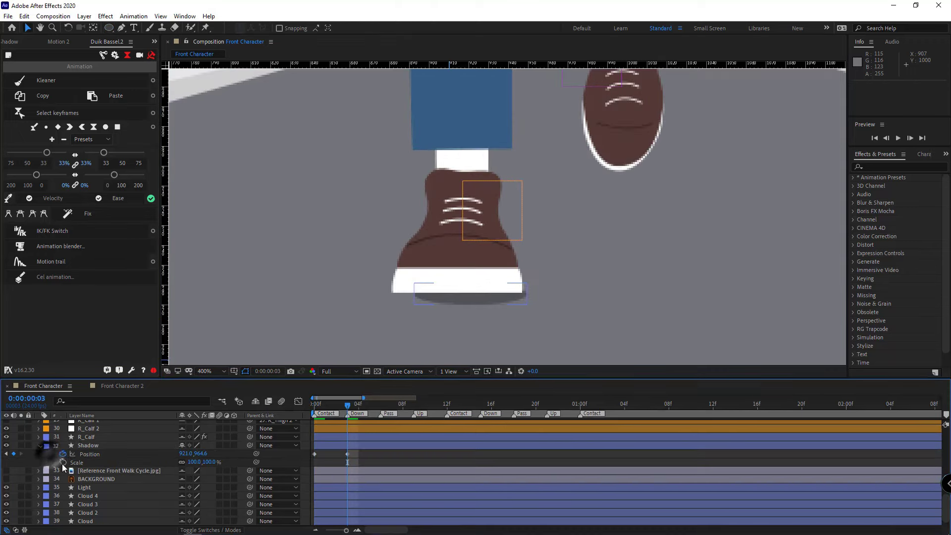
{"action": "left_click", "coordinate": [183, 462]}
{"action": "mouse_move", "coordinate": [191, 462]}
{"action": "left_mouse_down"}
{"action": "mouse_move", "coordinate": [173, 461]}
{"action": "mouse_move", "coordinate": [198, 458]}
{"action": "left_mouse_up"}
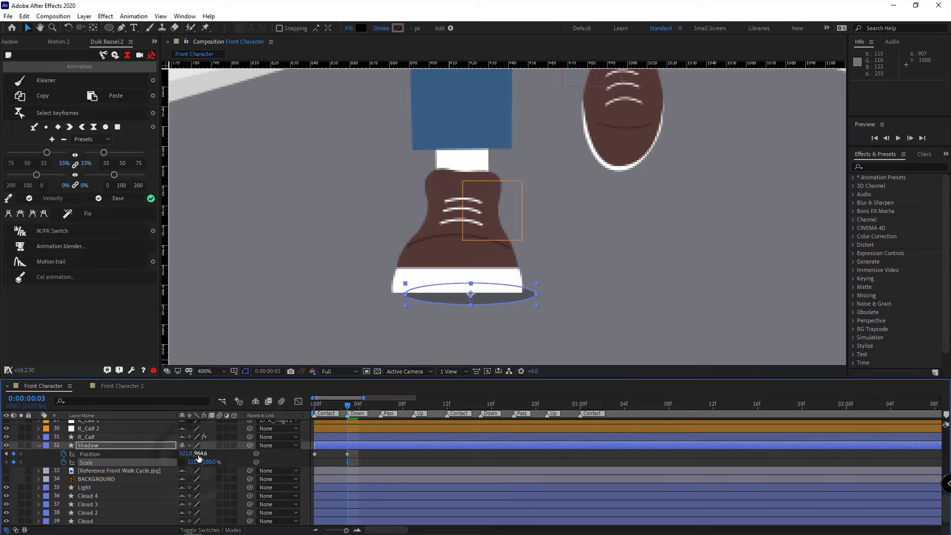
{"action": "left_click_drag", "start_coordinate": [135, 453], "coordinate": [199, 462]}
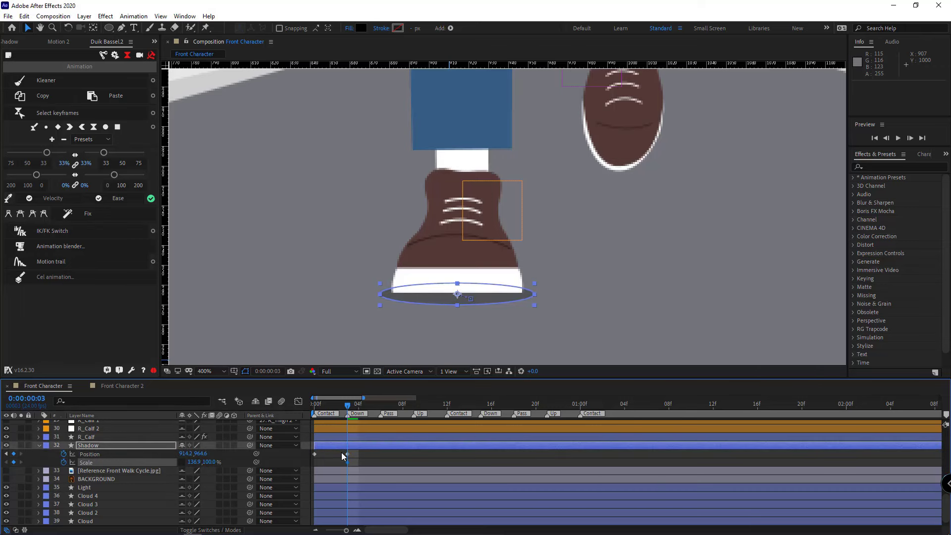
Step: Replace Shadow's starting Position keyframe with 914.2, 968.0 and keyframe Position at 914.2, 955.8 at 0:00:00:06
{"action": "left_click_drag", "start_coordinate": [325, 457], "coordinate": [312, 451]}
{"action": "key", "text": "Delete"}
{"action": "left_click_drag", "start_coordinate": [316, 407], "coordinate": [383, 410]}
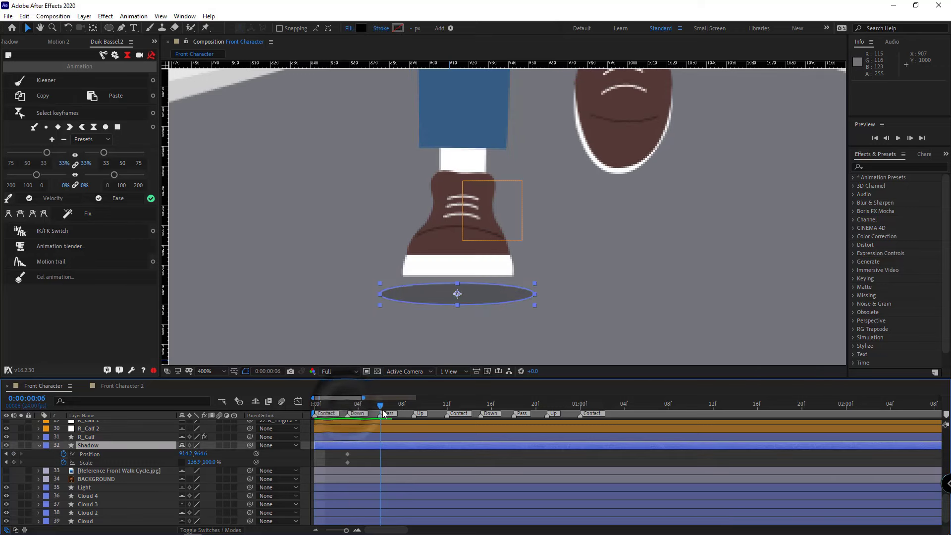
{"action": "left_click_drag", "start_coordinate": [201, 453], "coordinate": [159, 457]}
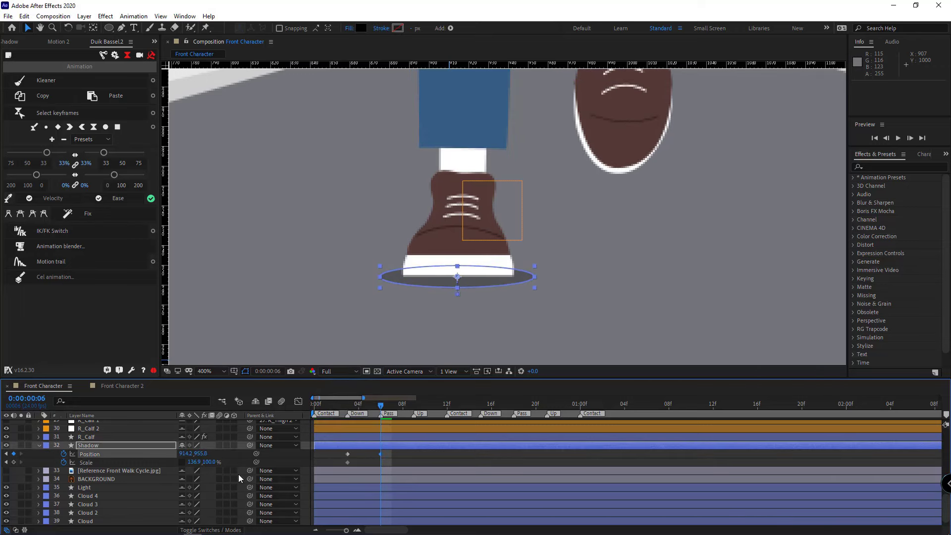
{"action": "left_click_drag", "start_coordinate": [374, 406], "coordinate": [274, 410]}
{"action": "key", "text": "alt+shift+p"}
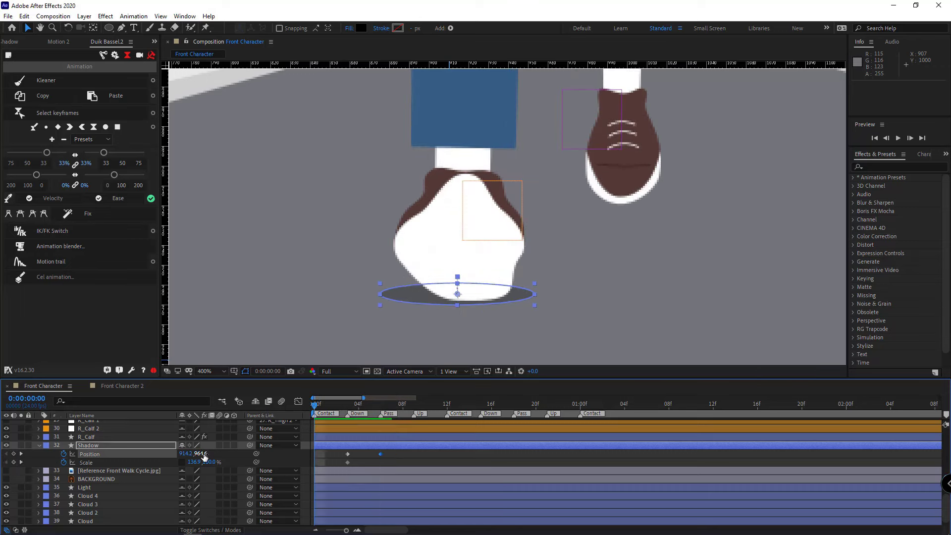
{"action": "left_click_drag", "start_coordinate": [203, 455], "coordinate": [205, 455]}
Step: Keyframe Shadow's Position at 914.2, 916.8 at 0:00:00:12 and paste the copied Position keyframe at 0:00:01:00
{"action": "left_click_drag", "start_coordinate": [314, 406], "coordinate": [447, 426]}
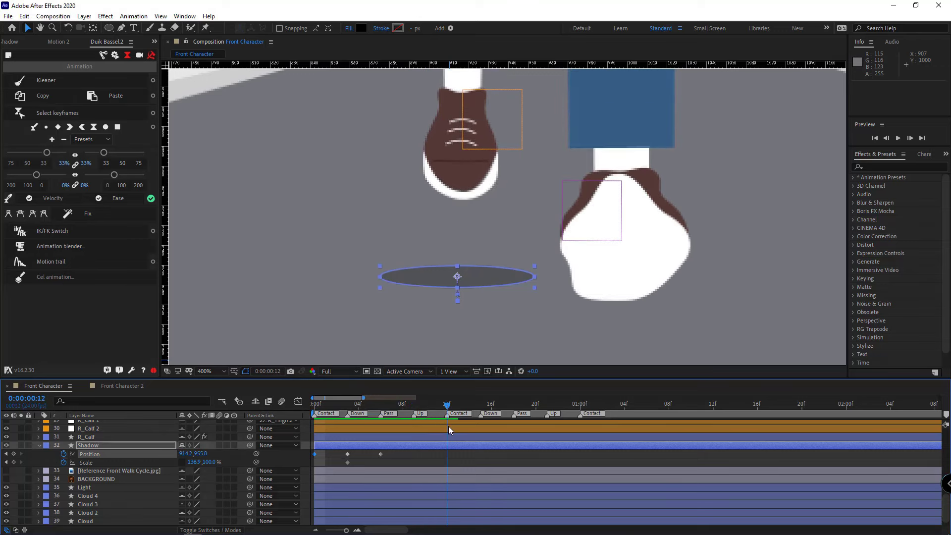
{"action": "left_click_drag", "start_coordinate": [201, 454], "coordinate": [135, 449]}
{"action": "left_click_drag", "start_coordinate": [449, 410], "coordinate": [445, 431]}
{"action": "key", "text": "ctrl+v"}
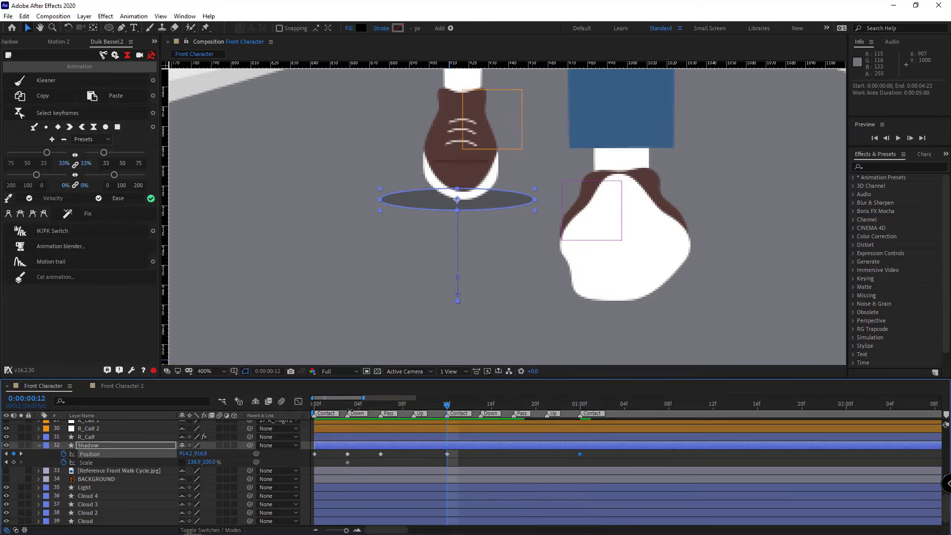
Step: Set Shadow's Scale to 73.9, 54.0% at 0:00:00:12 and keyframe its Position at 0:00:00:09
{"action": "left_click_drag", "start_coordinate": [199, 463], "coordinate": [231, 459]}
{"action": "left_click", "coordinate": [490, 460]}
{"action": "left_click", "coordinate": [415, 406]}
Step: Keyframe Shadow's Scale at 65.8, 48.1% at 0:00:00:18
{"action": "left_click_drag", "start_coordinate": [446, 407], "coordinate": [512, 419]}
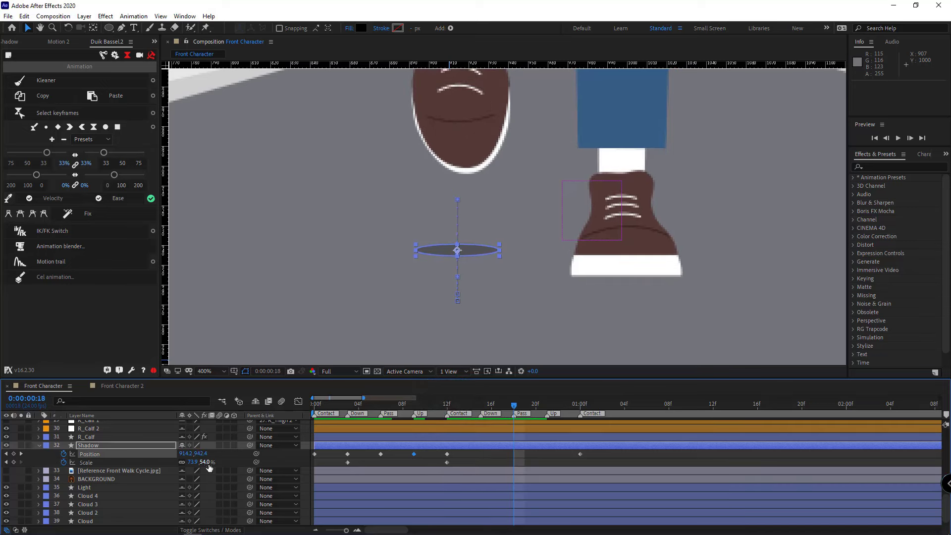
{"action": "left_click_drag", "start_coordinate": [208, 464], "coordinate": [202, 459]}
{"action": "scroll", "coordinate": [524, 361], "scroll_direction": "down", "scroll_amount": 1}
{"action": "left_click", "coordinate": [531, 463]}
Step: Copy Shadow's Scale keyframe from 0:00:00:03 to 0:00:00:00 and 0:00:01:00, and preview the walk
{"action": "left_click_drag", "start_coordinate": [514, 406], "coordinate": [580, 415]}
{"action": "left_click", "coordinate": [348, 462]}
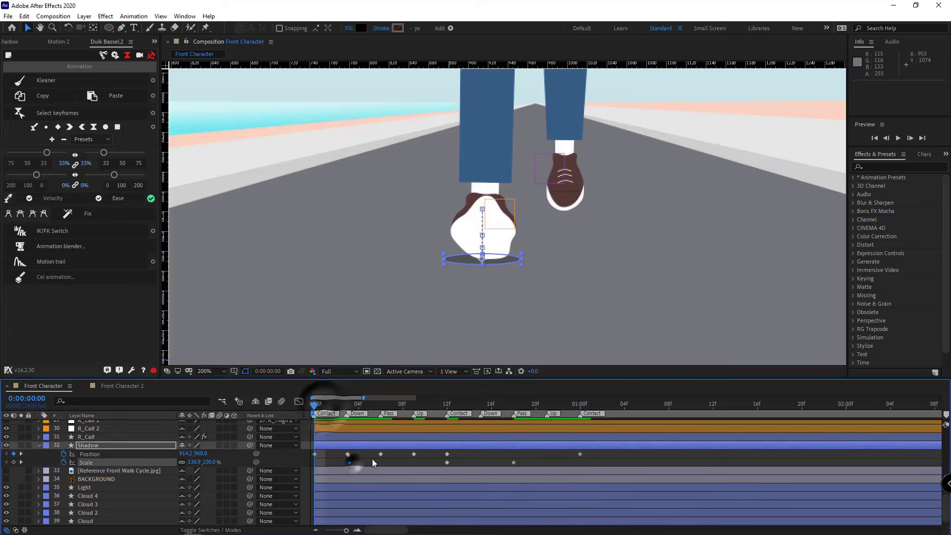
{"action": "key", "text": "ctrl+c"}
{"action": "key", "text": "ctrl+v"}
{"action": "left_click", "coordinate": [579, 405]}
{"action": "key", "text": "ctrl+v"}
{"action": "left_click_drag", "start_coordinate": [580, 406], "coordinate": [577, 427]}
{"action": "left_click", "coordinate": [546, 458]}
{"action": "key", "text": "space"}
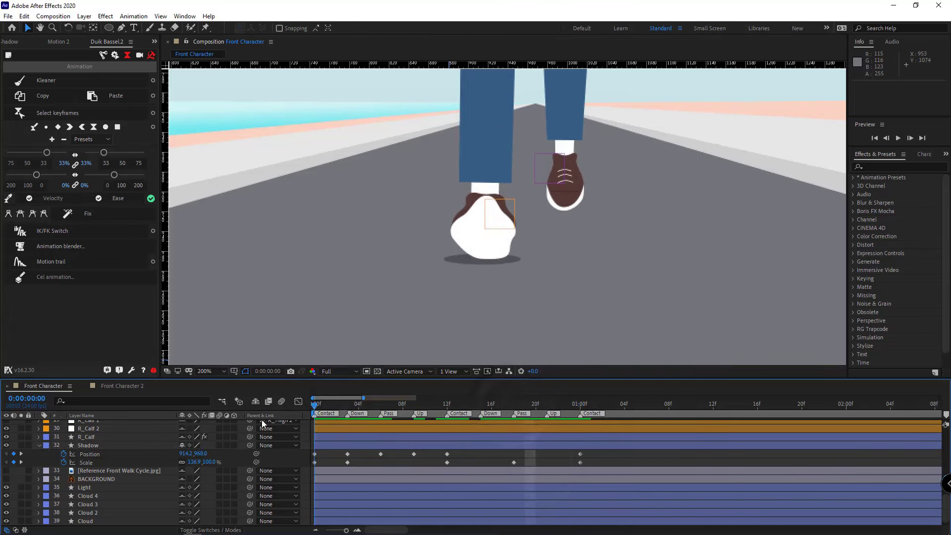
{"action": "scroll", "coordinate": [489, 314], "scroll_direction": "down", "scroll_amount": 3}
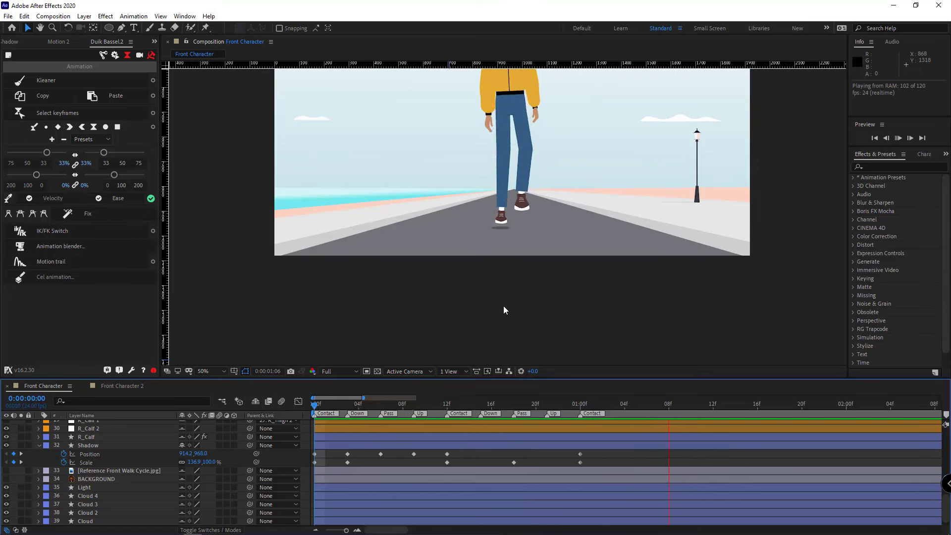
{"action": "key", "text": "space"}
Step: Add the expression loopOut(type = "cycle", numKeyframes = 0) to Shadow's Scale
{"action": "left_click", "coordinate": [64, 463], "text": "alt"}
{"action": "left_click", "coordinate": [216, 470]}
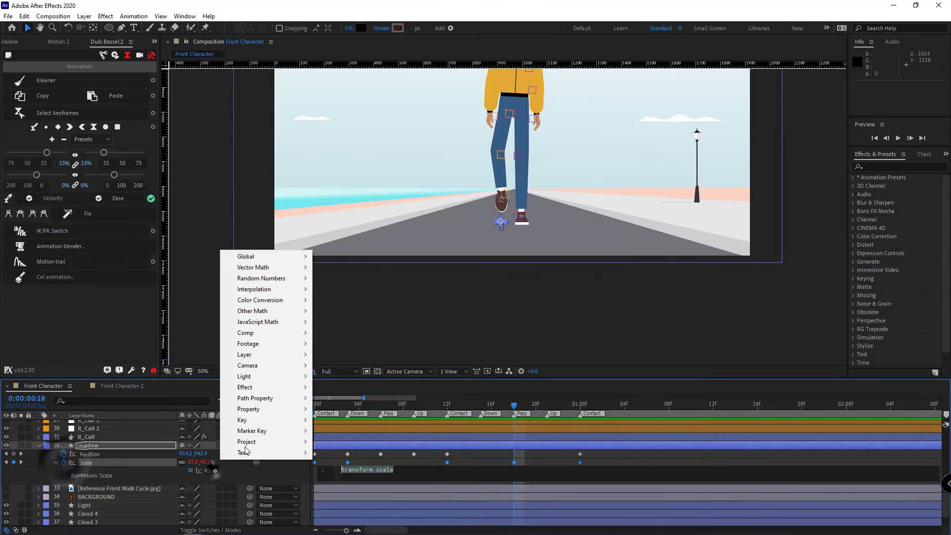
{"action": "mouse_move", "coordinate": [257, 399]}
{"action": "left_click", "coordinate": [387, 292]}
{"action": "left_click", "coordinate": [118, 477]}
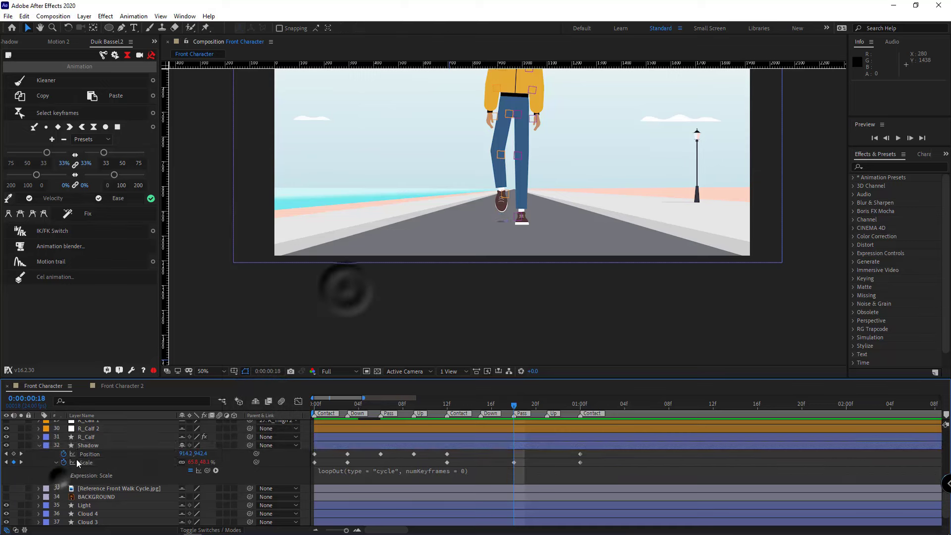
Step: Copy only the loop expression from Shadow's Scale to its Position and preview the looping shadow from the start
{"action": "right_click", "coordinate": [86, 463]}
{"action": "left_click", "coordinate": [134, 421]}
{"action": "left_click", "coordinate": [96, 455]}
{"action": "key", "text": "ctrl+v"}
{"action": "left_click", "coordinate": [97, 477]}
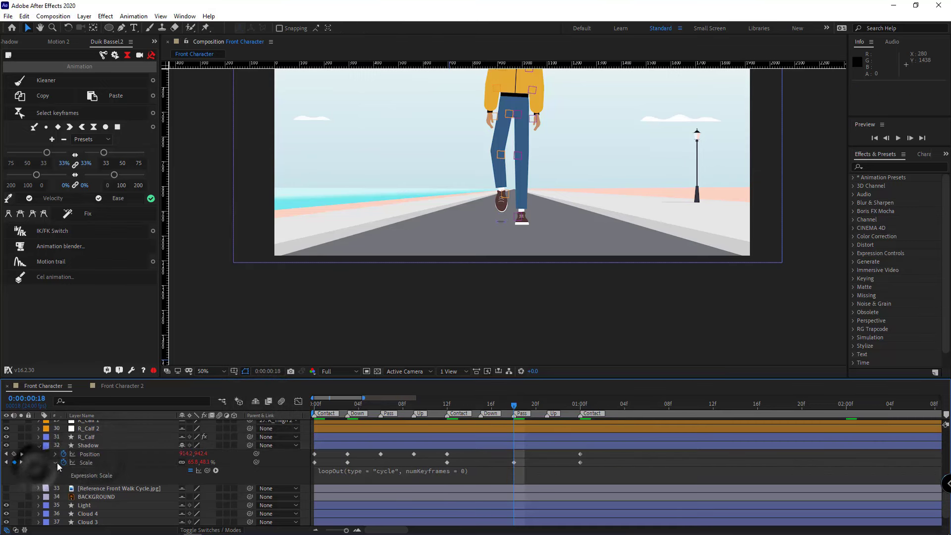
{"action": "left_click", "coordinate": [56, 463]}
{"action": "key", "text": "Home"}
{"action": "key", "text": "space"}
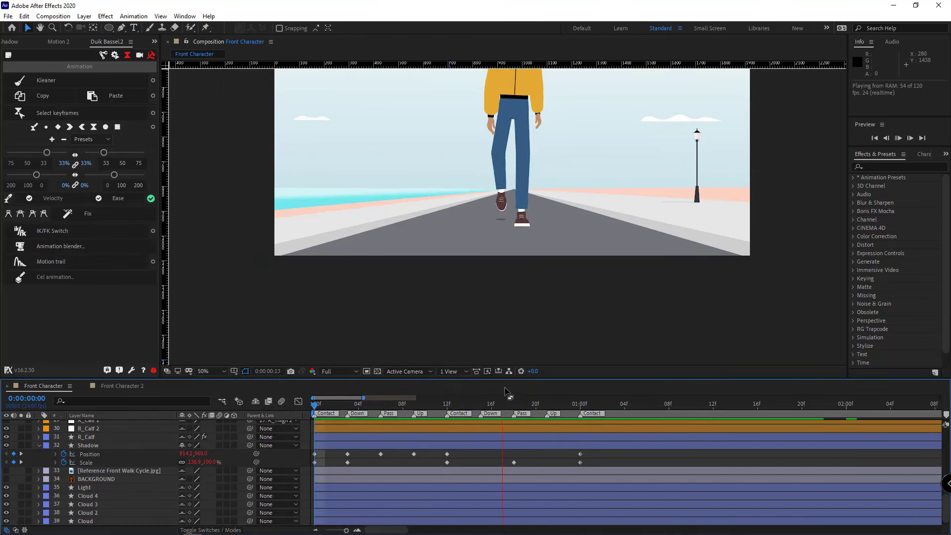
{"action": "key", "text": "space"}
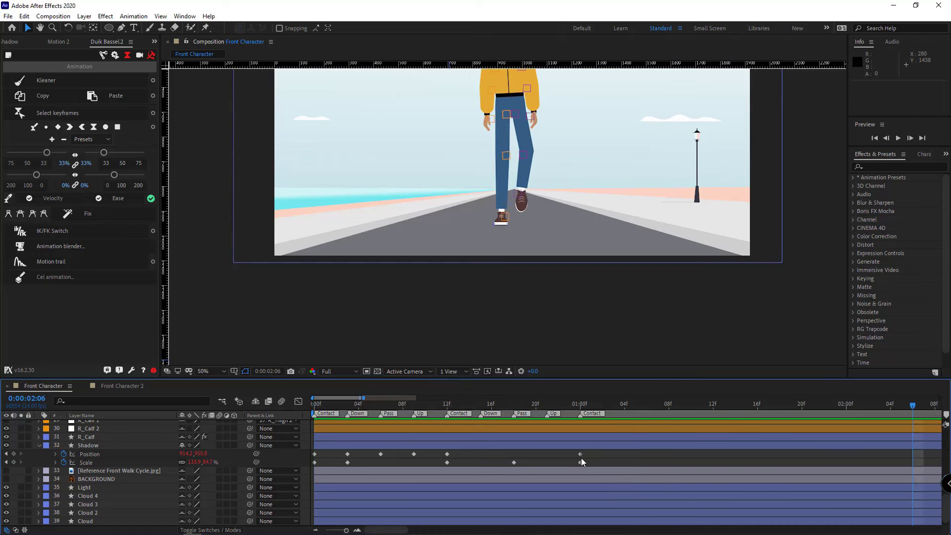
Step: Duplicate the Shadow layer and bring the Project panel into view
{"action": "left_click", "coordinate": [108, 445]}
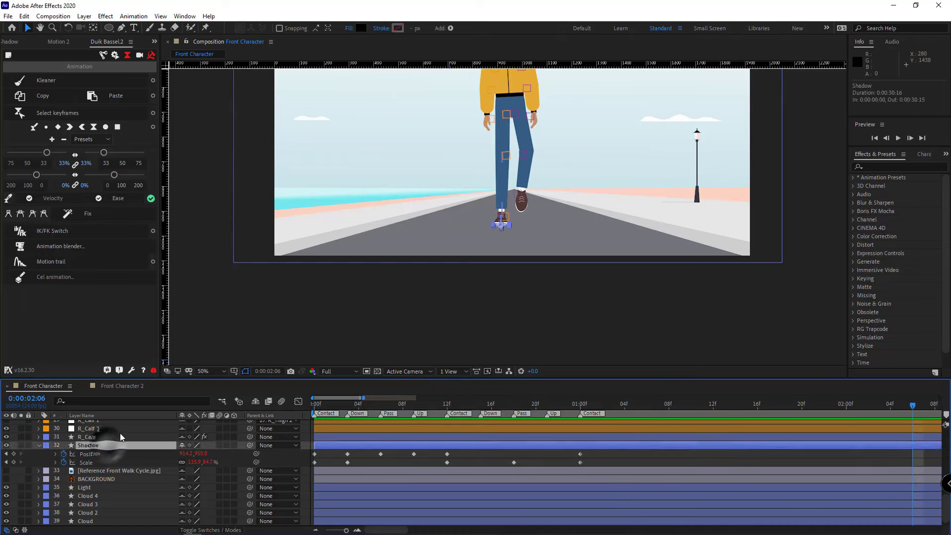
{"action": "key", "text": "ctrl+d"}
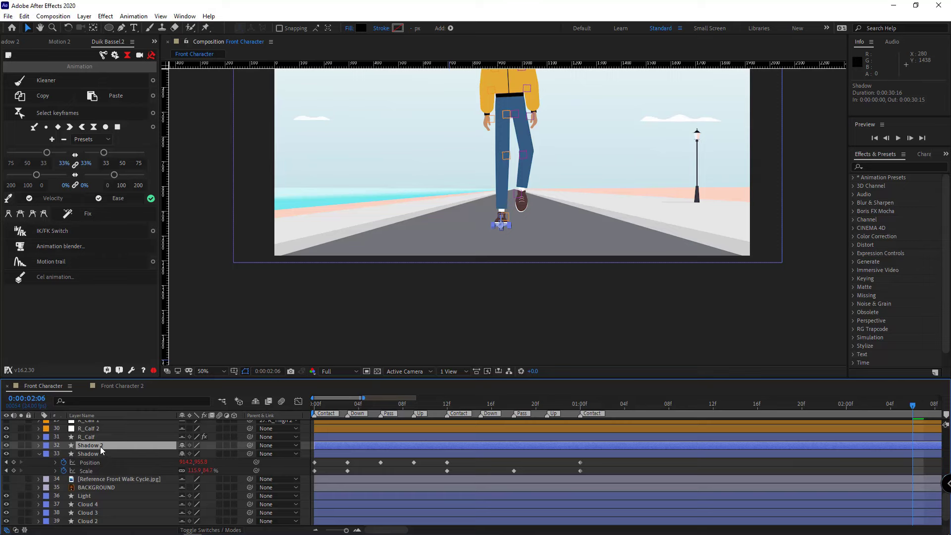
{"action": "left_click", "coordinate": [154, 41]}
{"action": "left_click", "coordinate": [179, 53]}
{"action": "scroll", "coordinate": [508, 214], "scroll_direction": "up", "scroll_amount": 1}
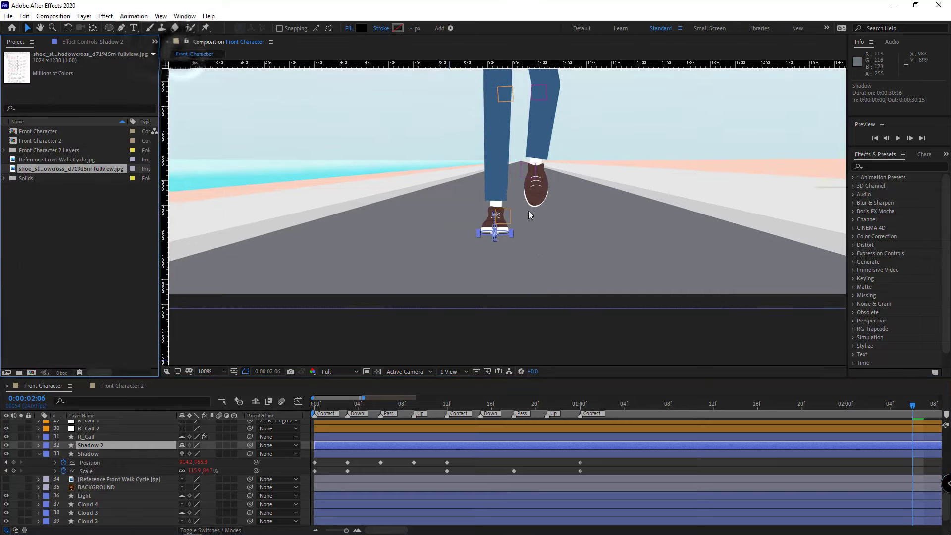
{"action": "key", "text": "h"}
{"action": "left_click_drag", "start_coordinate": [522, 151], "coordinate": [492, 259]}
Step: Add a null object on the road between the feet, place it above Shadow 2 in the stack and parent Shadow 2 to it
{"action": "right_click", "coordinate": [61, 460]}
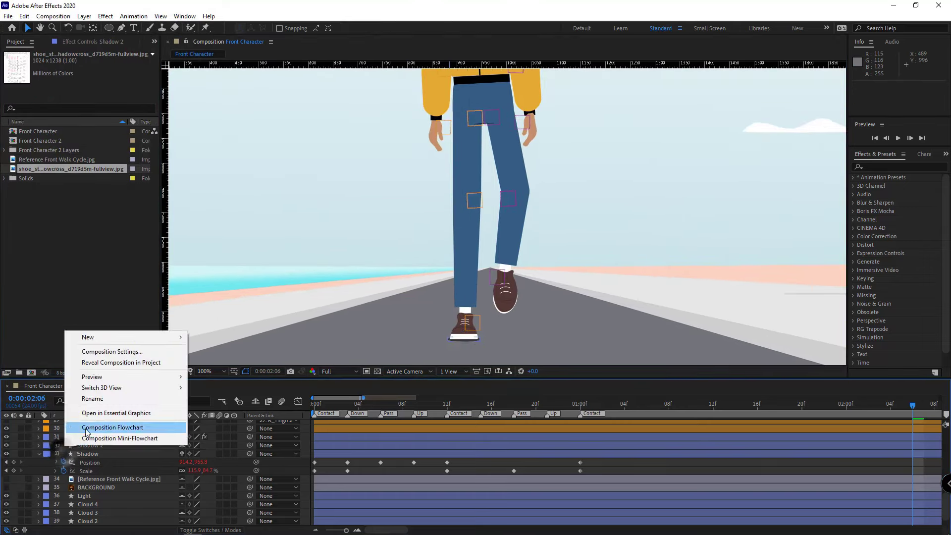
{"action": "mouse_move", "coordinate": [89, 335]}
{"action": "left_click", "coordinate": [228, 388]}
{"action": "left_click_drag", "start_coordinate": [506, 161], "coordinate": [502, 335]}
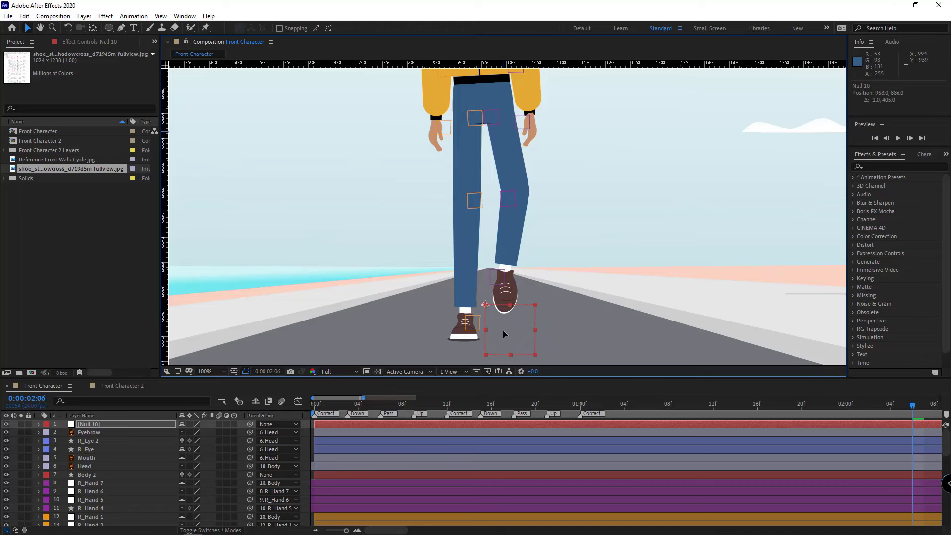
{"action": "left_click_drag", "start_coordinate": [99, 427], "coordinate": [117, 445]}
{"action": "left_click_drag", "start_coordinate": [249, 441], "coordinate": [96, 434]}
Step: Flip the null horizontally to mirror Shadow 2 under the other foot
{"action": "right_click", "coordinate": [92, 433]}
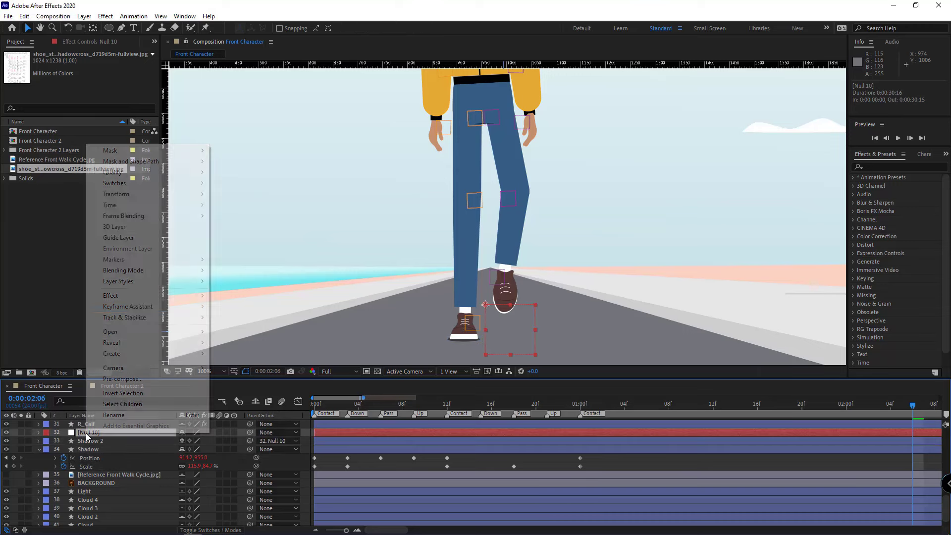
{"action": "mouse_move", "coordinate": [119, 193]}
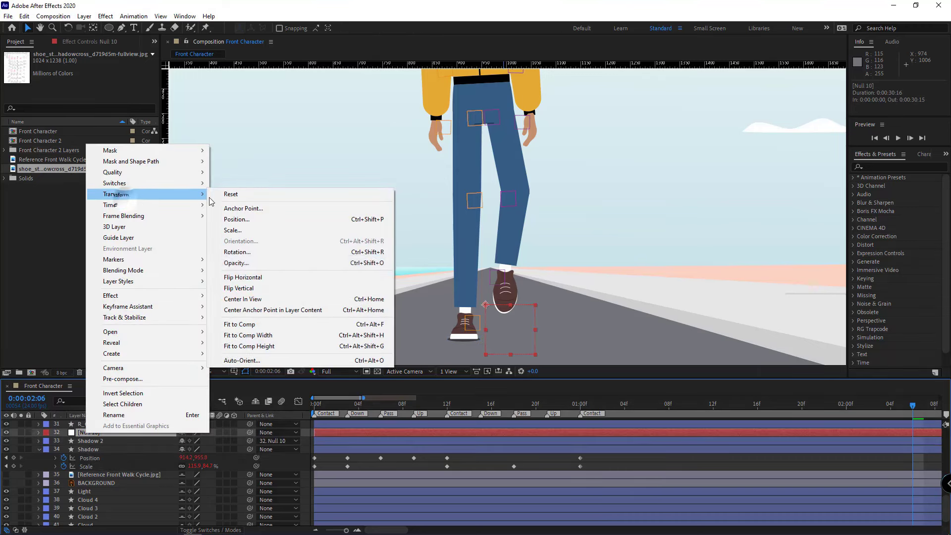
{"action": "left_click", "coordinate": [236, 275]}
Step: Reveal Shadow 2's keyframes, shift the layer 12 frames earlier so it starts at -0:00:00:12, and check the first frames
{"action": "left_click", "coordinate": [457, 440]}
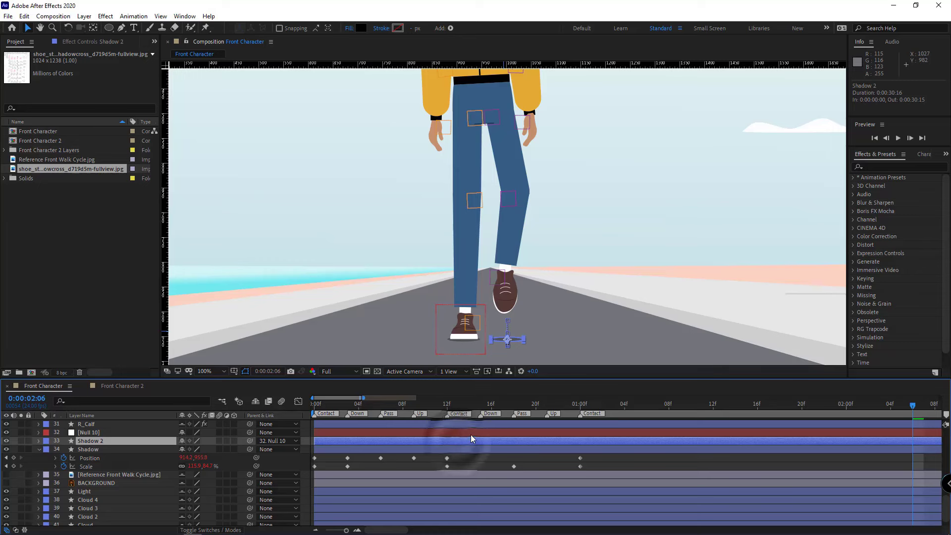
{"action": "key", "text": "u"}
{"action": "left_click_drag", "start_coordinate": [580, 442], "coordinate": [469, 440]}
{"action": "key", "text": "h"}
{"action": "left_click_drag", "start_coordinate": [489, 301], "coordinate": [477, 221]}
{"action": "scroll", "coordinate": [493, 252], "scroll_direction": "up", "scroll_amount": 1}
{"action": "left_click", "coordinate": [447, 406]}
{"action": "left_click_drag", "start_coordinate": [444, 410], "coordinate": [266, 417]}
{"action": "key", "text": "period"}
Step: Nudge the null to Position 955.8, 887.0 so Shadow 2 lines up under its foot, checking at 0:00:00:18 and the start
{"action": "left_click", "coordinate": [92, 432]}
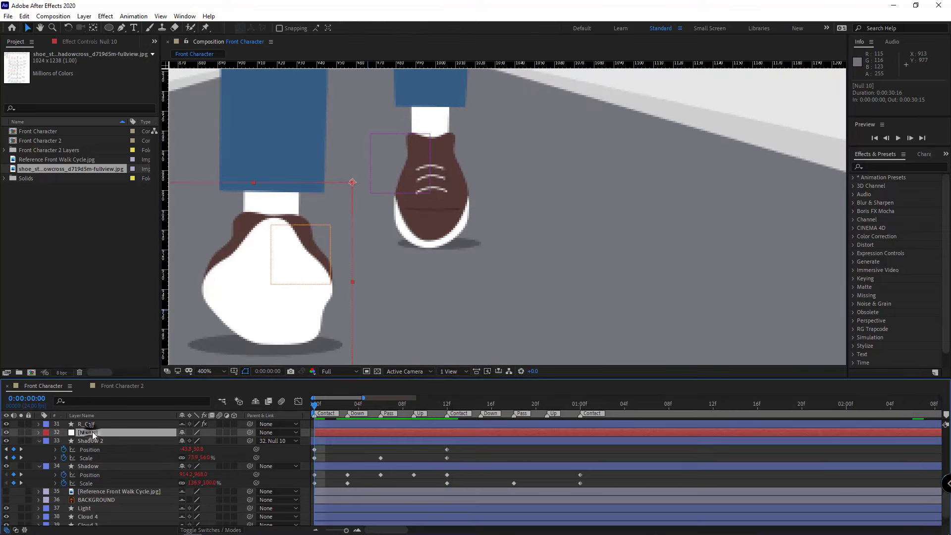
{"action": "left_click_drag", "start_coordinate": [447, 408], "coordinate": [510, 408]}
{"action": "left_click", "coordinate": [497, 449]}
{"action": "left_click", "coordinate": [506, 440]}
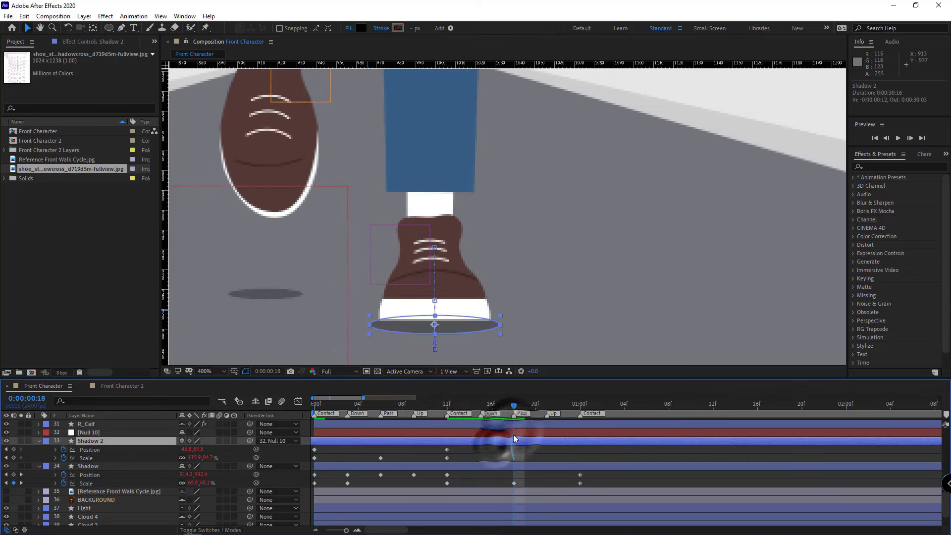
{"action": "left_click", "coordinate": [514, 434]}
{"action": "key", "text": "Up"}
{"action": "left_click_drag", "start_coordinate": [448, 408], "coordinate": [314, 416]}
{"action": "scroll", "coordinate": [415, 302], "scroll_direction": "down", "scroll_amount": 2}
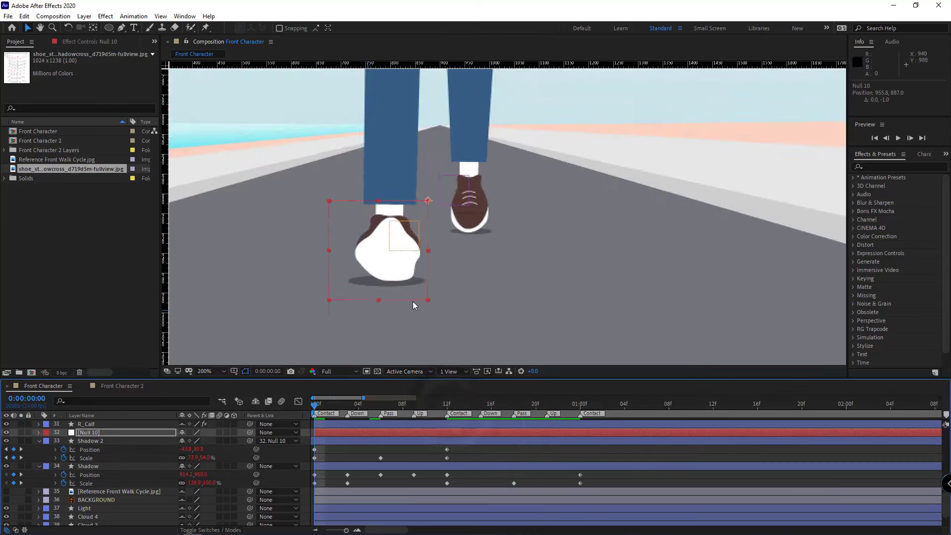
Step: Delete the null object and preview the walk with both shadows
{"action": "key", "text": "Delete"}
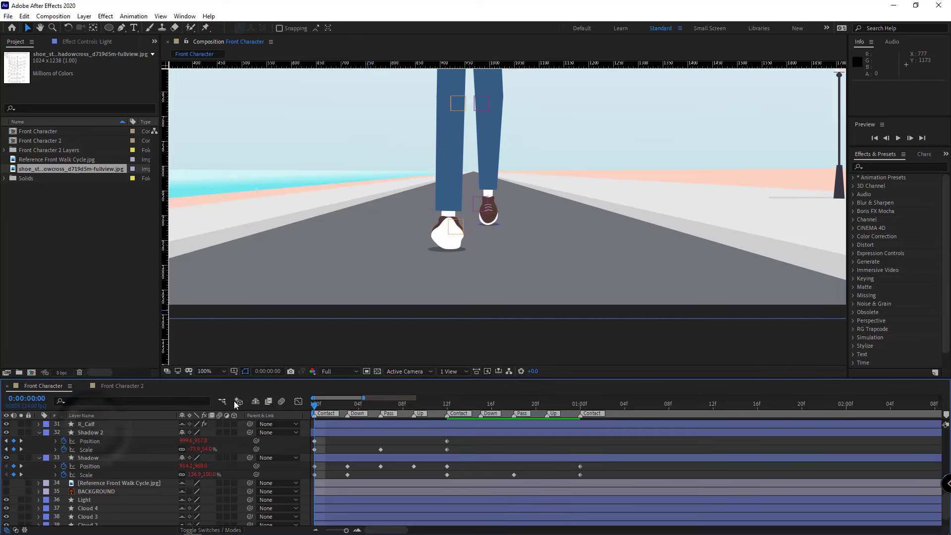
{"action": "scroll", "coordinate": [470, 337], "scroll_direction": "down", "scroll_amount": 2}
{"action": "key", "text": "space"}
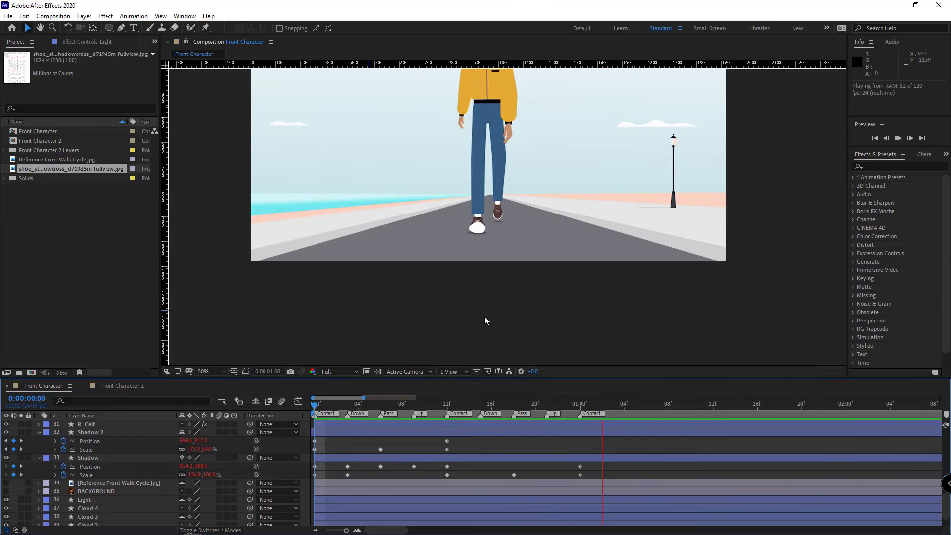
{"action": "scroll", "coordinate": [504, 263], "scroll_direction": "down", "scroll_amount": 2}
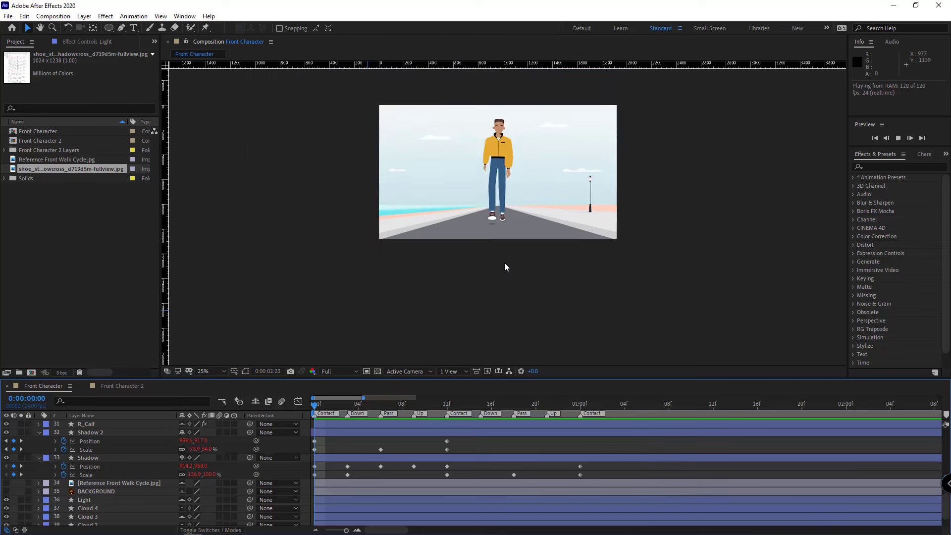
{"action": "left_click_drag", "start_coordinate": [507, 245], "coordinate": [507, 275]}
{"action": "key", "text": "space"}
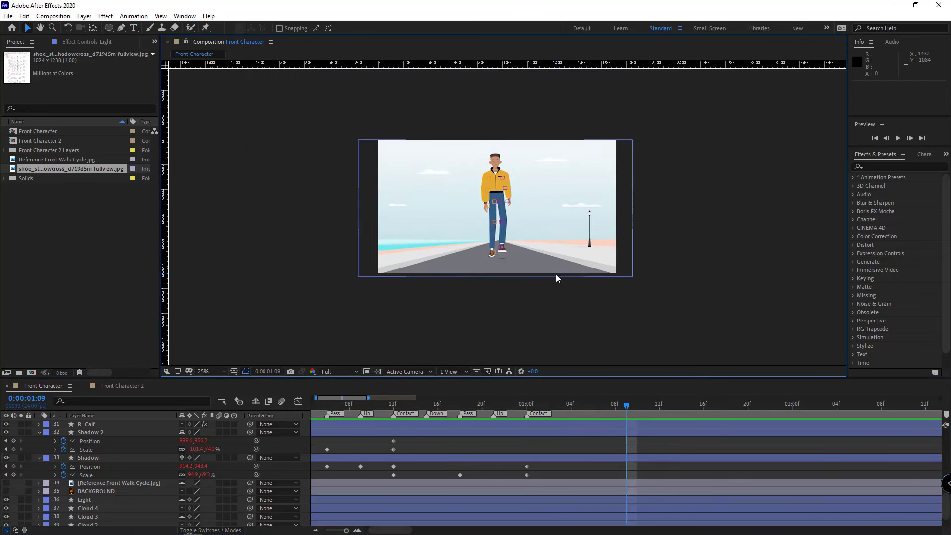
Step: Make the Light street lamp layer 3D, scale it to 267% and move it outside the frame to 1898.0, 866.0, -1342.1
{"action": "scroll", "coordinate": [552, 283], "scroll_direction": "up", "scroll_amount": 2}
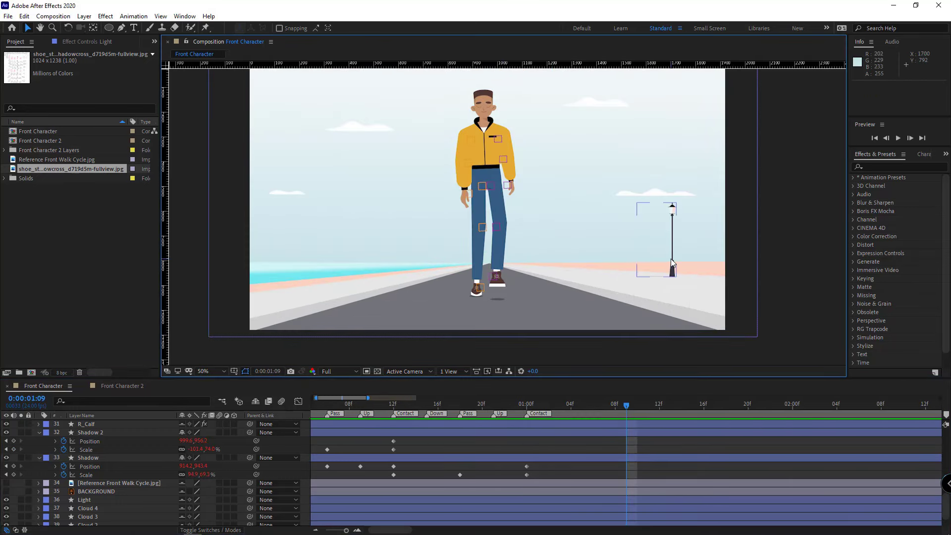
{"action": "left_click", "coordinate": [671, 258]}
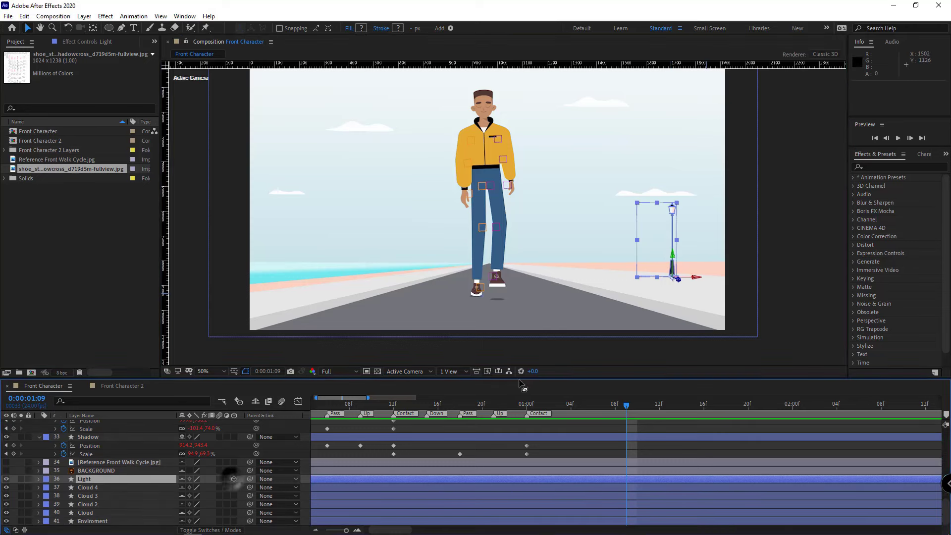
{"action": "left_click_drag", "start_coordinate": [676, 279], "coordinate": [623, 275]}
{"action": "scroll", "coordinate": [605, 292], "scroll_direction": "down", "scroll_amount": 2}
{"action": "key", "text": "s"}
{"action": "left_click_drag", "start_coordinate": [197, 487], "coordinate": [280, 488]}
{"action": "left_click_drag", "start_coordinate": [697, 293], "coordinate": [743, 293]}
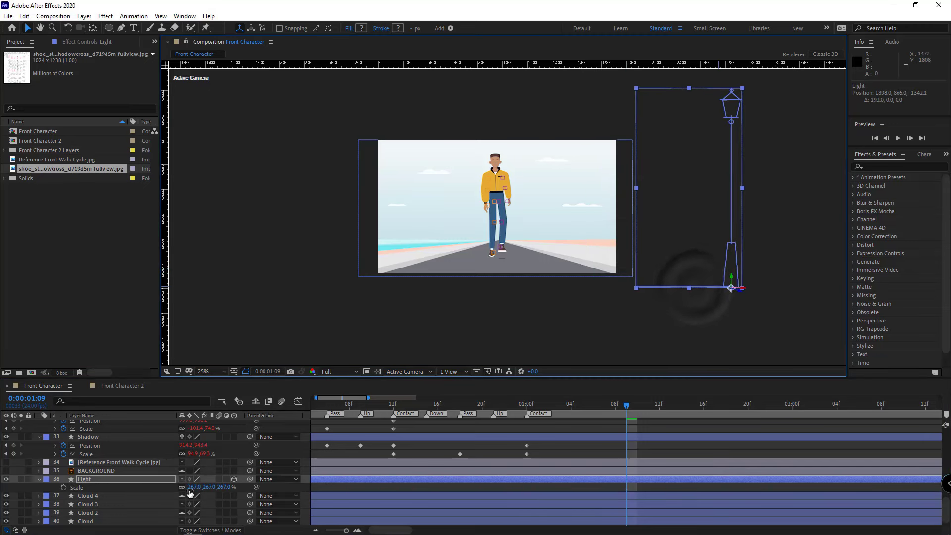
Step: Keyframe Light's Position at 0:00:00:00 and move it to about 1898, 4490, 36256.9 at 0:00:05:00
{"action": "key", "text": "p"}
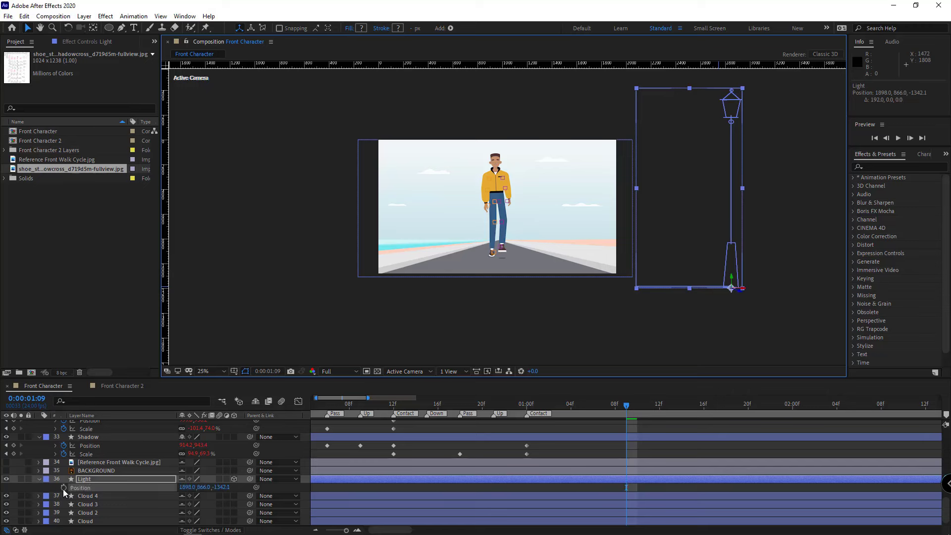
{"action": "left_click", "coordinate": [63, 488]}
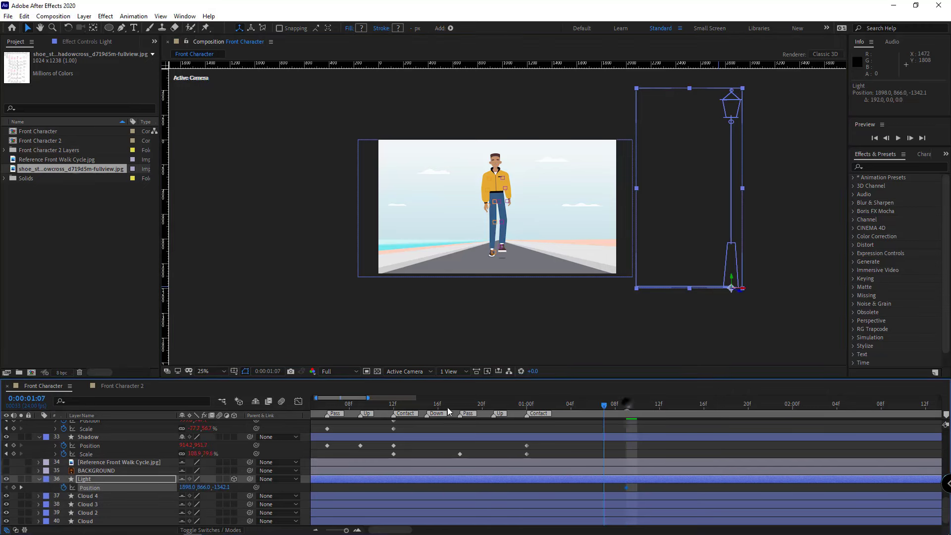
{"action": "key", "text": "Home"}
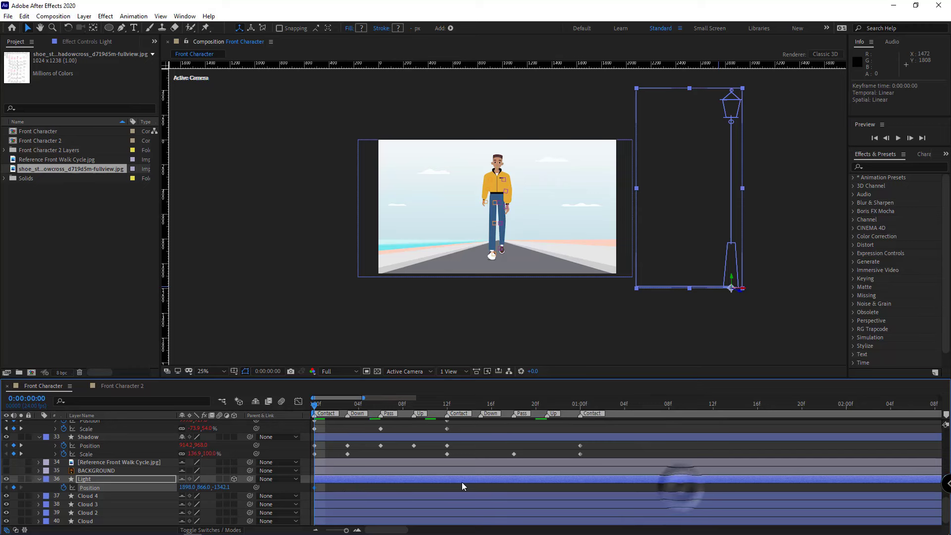
{"action": "scroll", "coordinate": [462, 483], "scroll_direction": "down", "scroll_amount": 3}
{"action": "left_click_drag", "start_coordinate": [220, 488], "coordinate": [777, 465]}
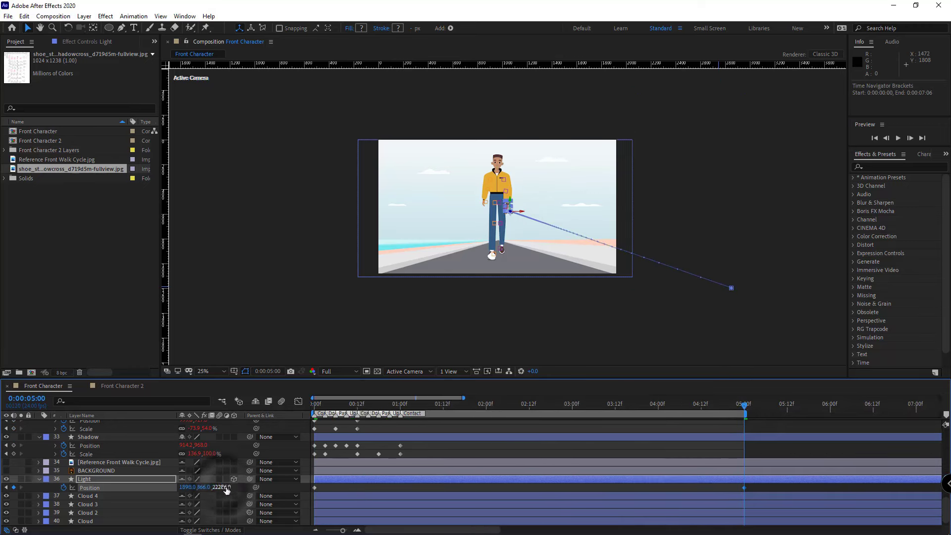
{"action": "left_click_drag", "start_coordinate": [201, 489], "coordinate": [380, 491]}
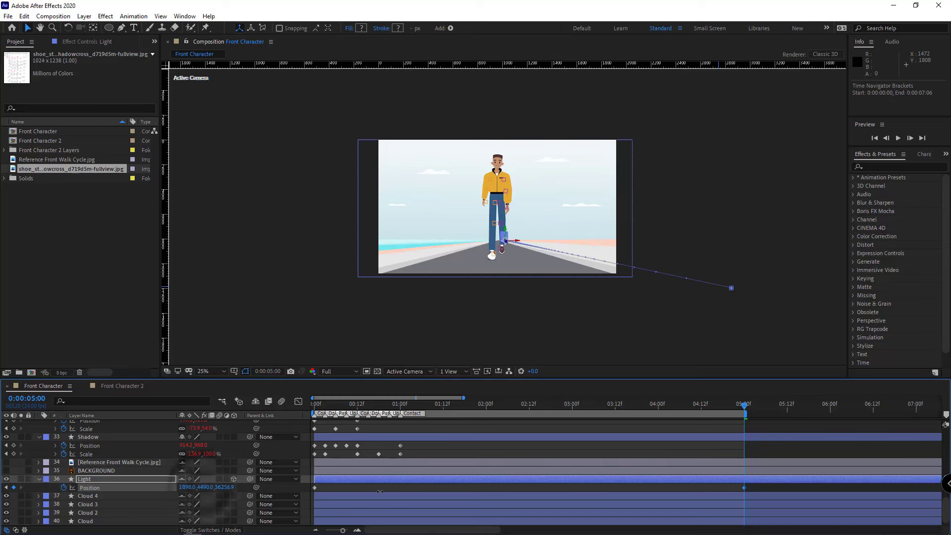
Step: Preview the lamp's movement and drag the starting point of its motion path farther outward and slightly higher
{"action": "left_click", "coordinate": [318, 405]}
{"action": "key", "text": "space"}
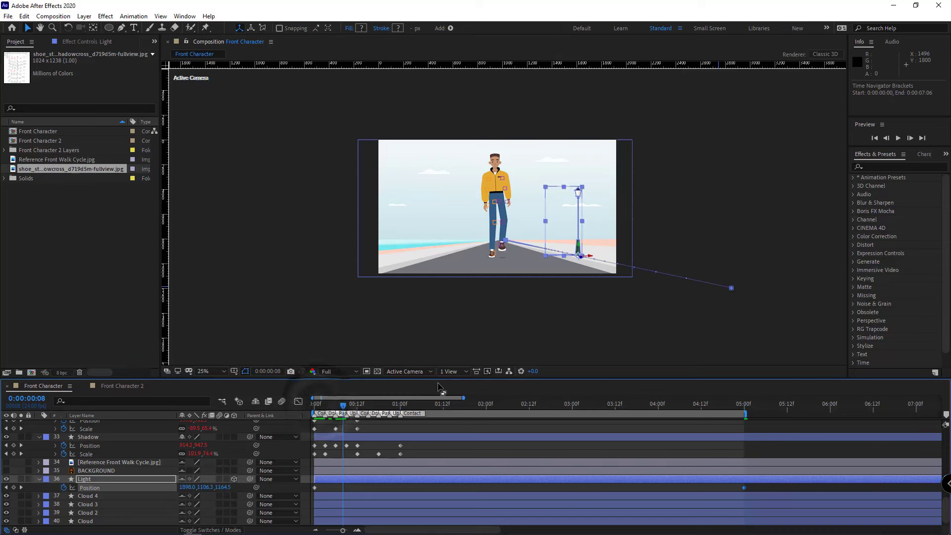
{"action": "left_click_drag", "start_coordinate": [732, 291], "coordinate": [806, 270]}
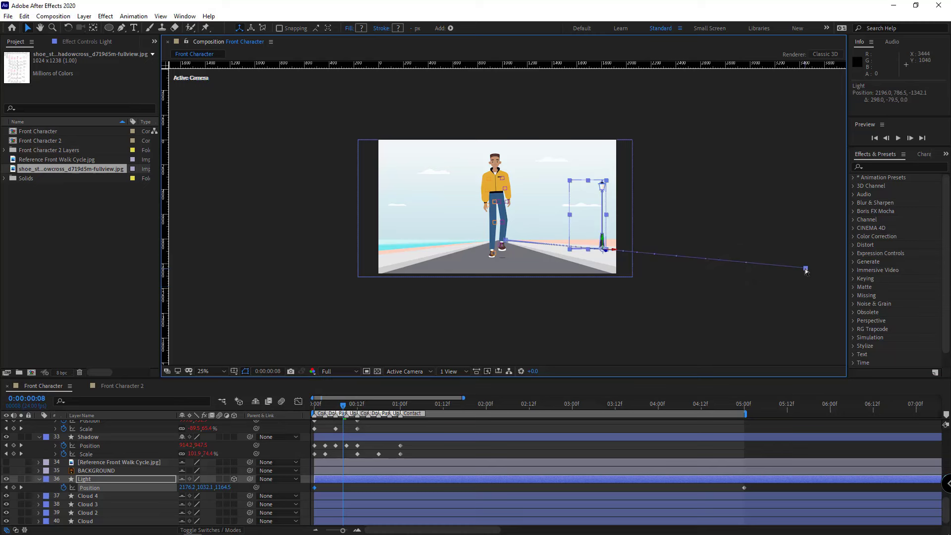
{"action": "left_click", "coordinate": [805, 268]}
{"action": "left_click", "coordinate": [791, 299]}
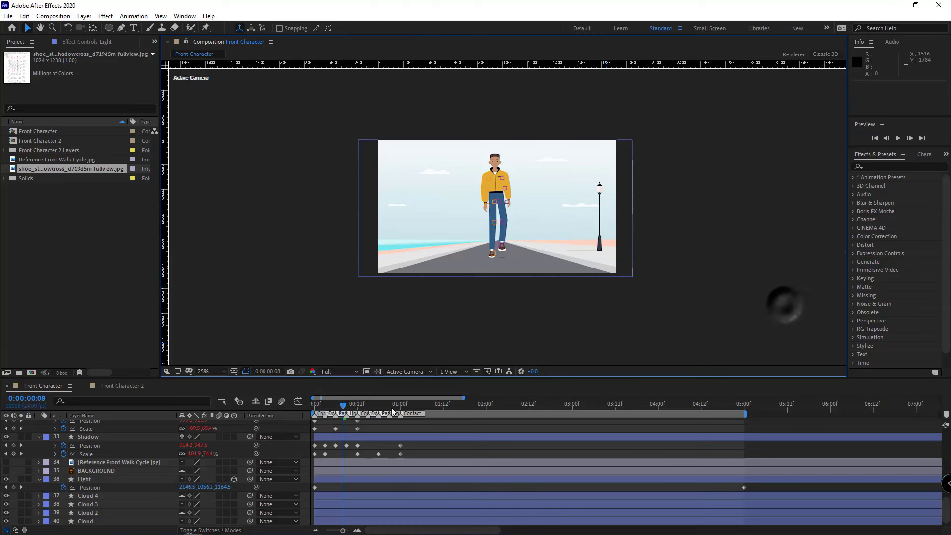
Step: Check the lamp's size in the opening frames, scale the Light layer to 398%, and preview its movement
{"action": "left_click", "coordinate": [315, 404]}
{"action": "left_click_drag", "start_coordinate": [315, 404], "coordinate": [348, 404]}
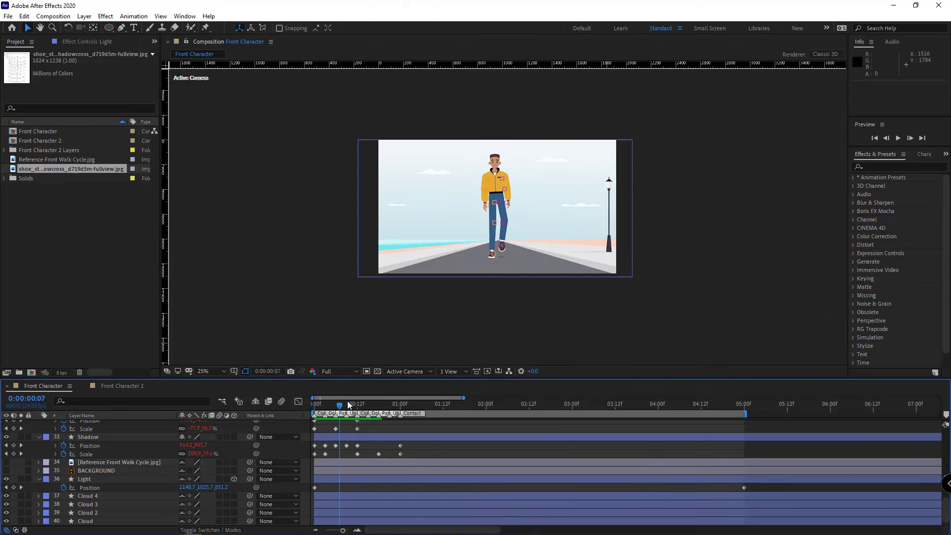
{"action": "left_click", "coordinate": [331, 479]}
{"action": "key", "text": "shift+s"}
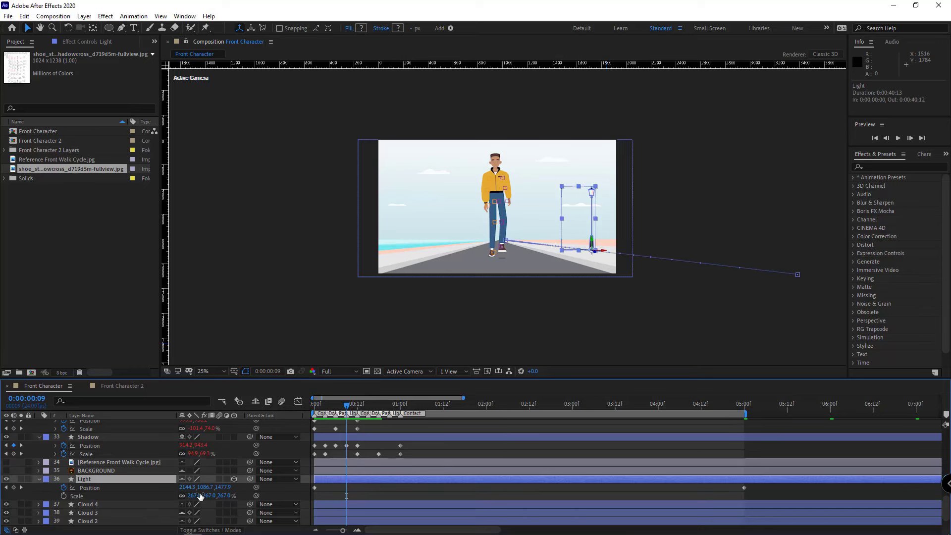
{"action": "left_click_drag", "start_coordinate": [239, 492], "coordinate": [271, 492]}
{"action": "left_click", "coordinate": [464, 496]}
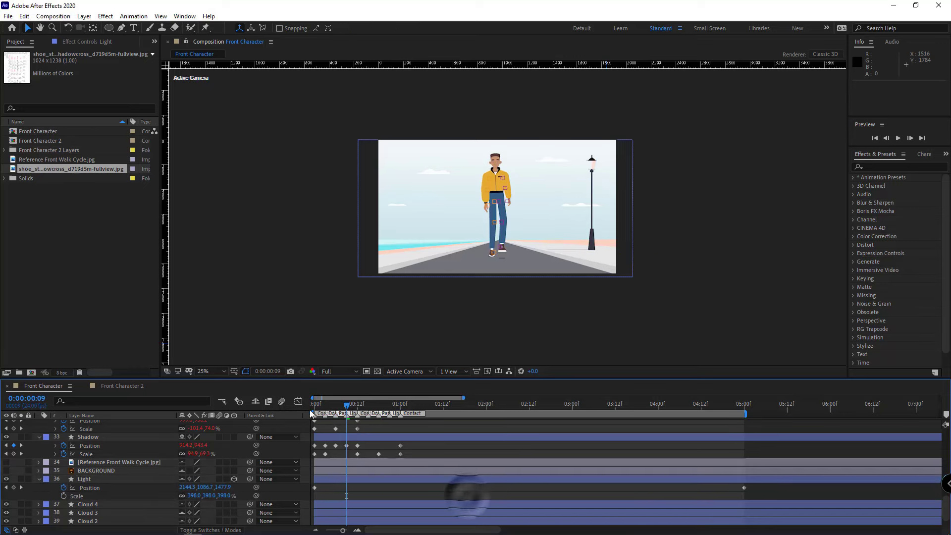
{"action": "key", "text": "space"}
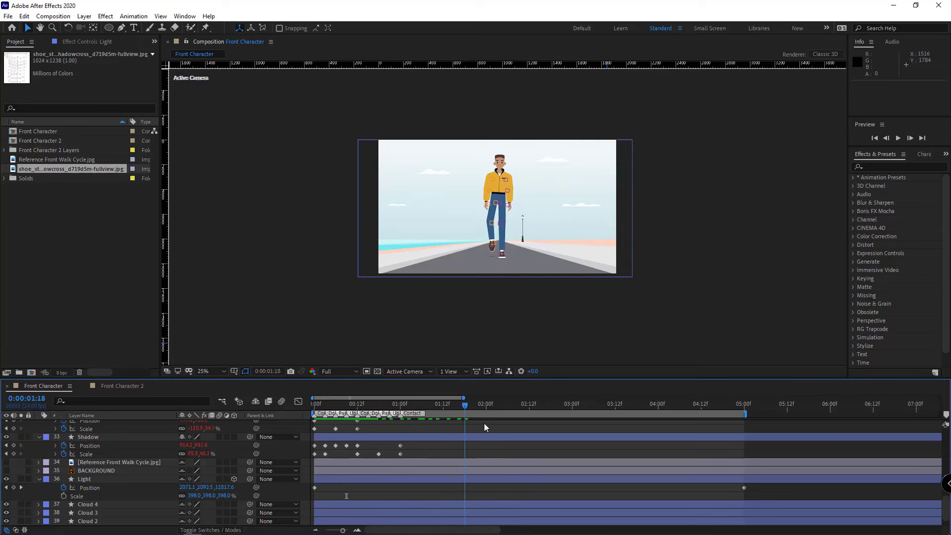
{"action": "key", "text": "period"}
{"action": "key", "text": "period"}
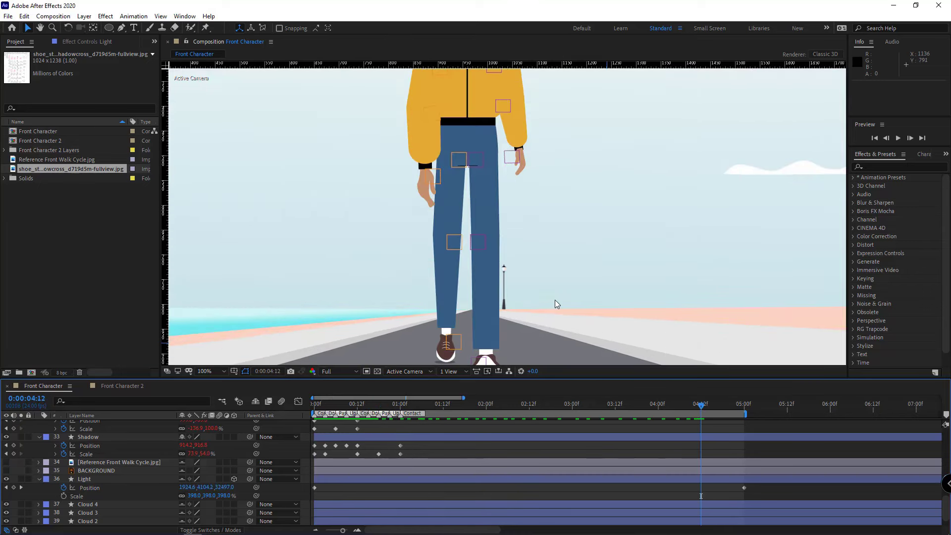
Step: Adjust the Light layer's end Position at 0:00:05:00 so the lamp finishes near the road's vanishing point, and preview it
{"action": "left_click", "coordinate": [735, 480]}
{"action": "left_click_drag", "start_coordinate": [701, 406], "coordinate": [745, 405]}
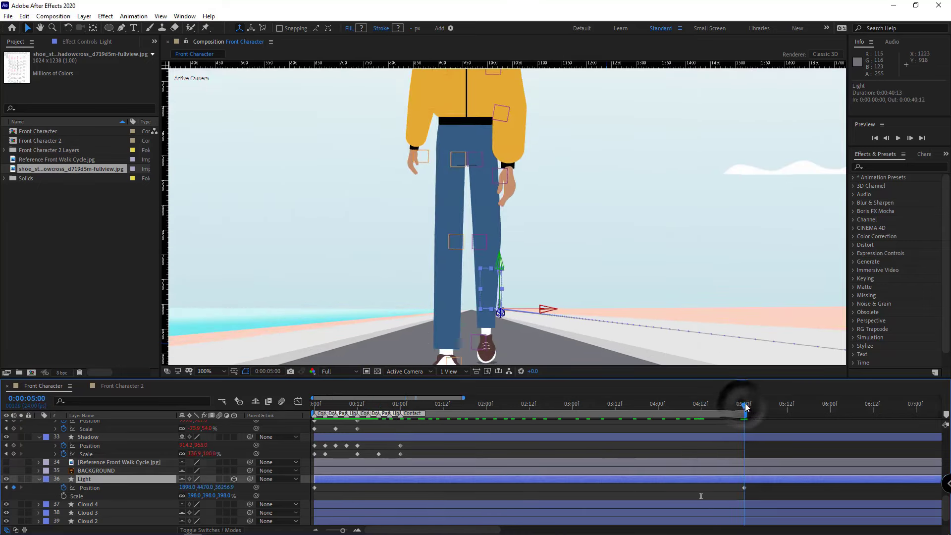
{"action": "scroll", "coordinate": [511, 260], "scroll_direction": "up", "scroll_amount": 1}
{"action": "left_click_drag", "start_coordinate": [512, 259], "coordinate": [529, 124]}
{"action": "left_click_drag", "start_coordinate": [606, 270], "coordinate": [250, 284]}
{"action": "left_click_drag", "start_coordinate": [479, 168], "coordinate": [482, 244]}
{"action": "scroll", "coordinate": [547, 257], "scroll_direction": "down", "scroll_amount": 2}
{"action": "key", "text": "space"}
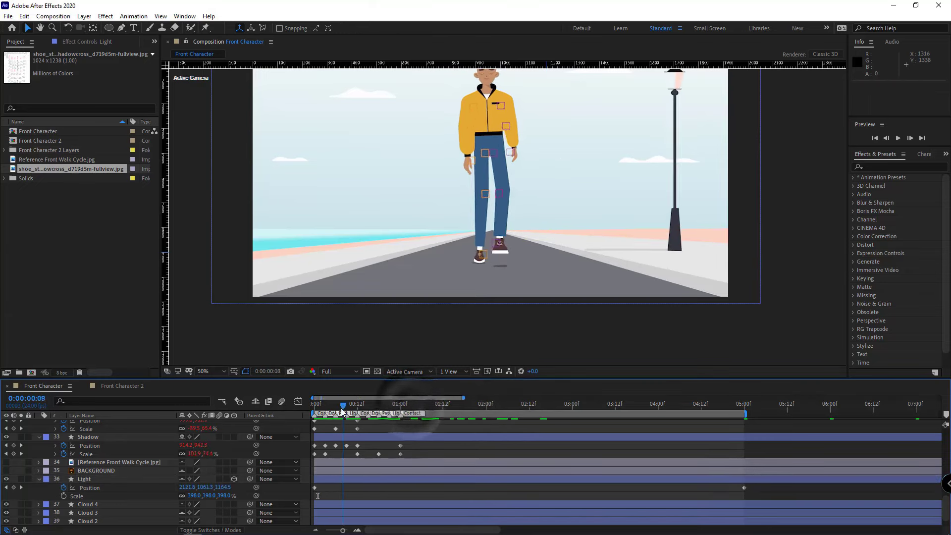
Step: Adjust a path point near the street lamp's base with the Pen tool and play back the animation
{"action": "left_click", "coordinate": [612, 261]}
{"action": "scroll", "coordinate": [613, 262], "scroll_direction": "up", "scroll_amount": 1}
{"action": "key", "text": "g"}
{"action": "left_click_drag", "start_coordinate": [700, 291], "coordinate": [681, 293]}
{"action": "scroll", "coordinate": [641, 298], "scroll_direction": "down", "scroll_amount": 2}
{"action": "left_click", "coordinate": [477, 490]}
{"action": "key", "text": "space"}
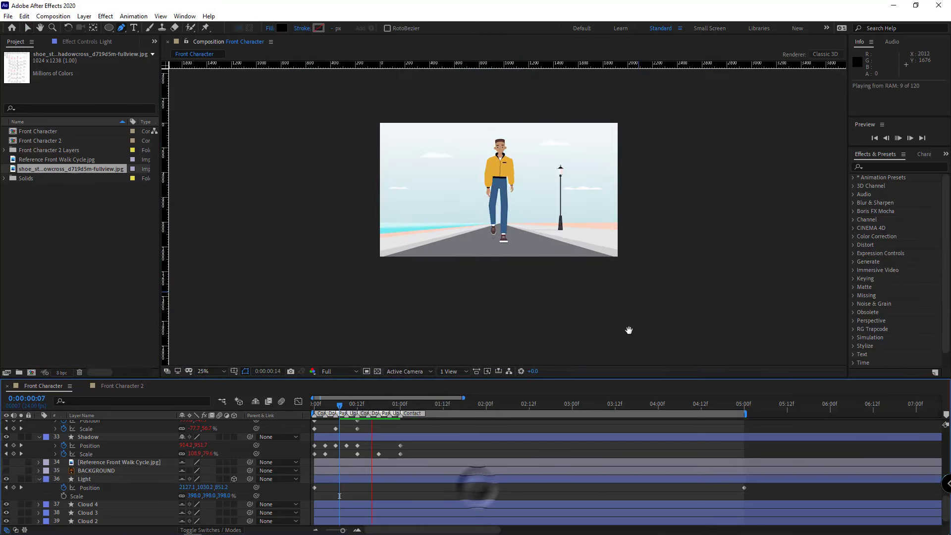
{"action": "key", "text": "space"}
{"action": "key", "text": "space"}
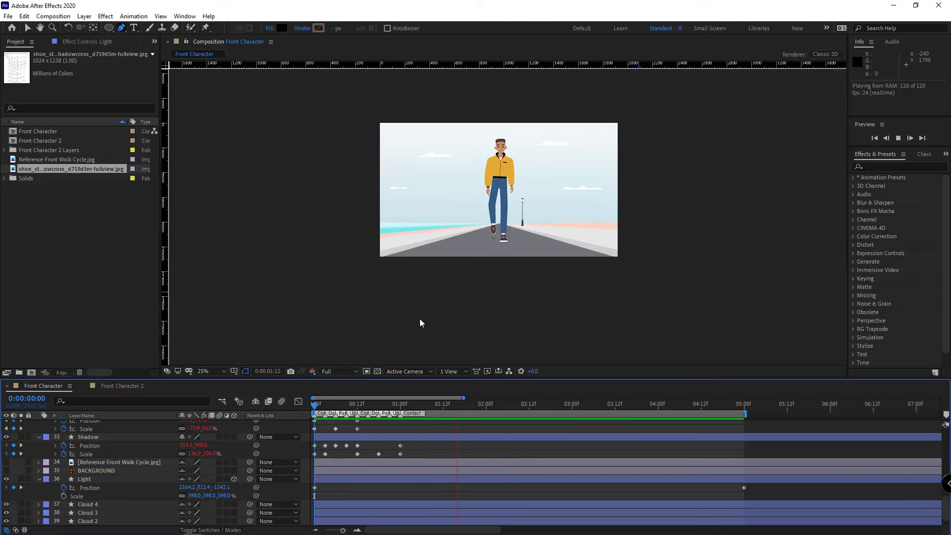
{"action": "key", "text": "space"}
Step: Slow the lamp down by moving Light's end Position keyframe to 0:00:20:00, and preview the result
{"action": "scroll", "coordinate": [519, 486], "scroll_direction": "down", "scroll_amount": 1}
{"action": "scroll", "coordinate": [519, 486], "scroll_direction": "down", "scroll_amount": 1}
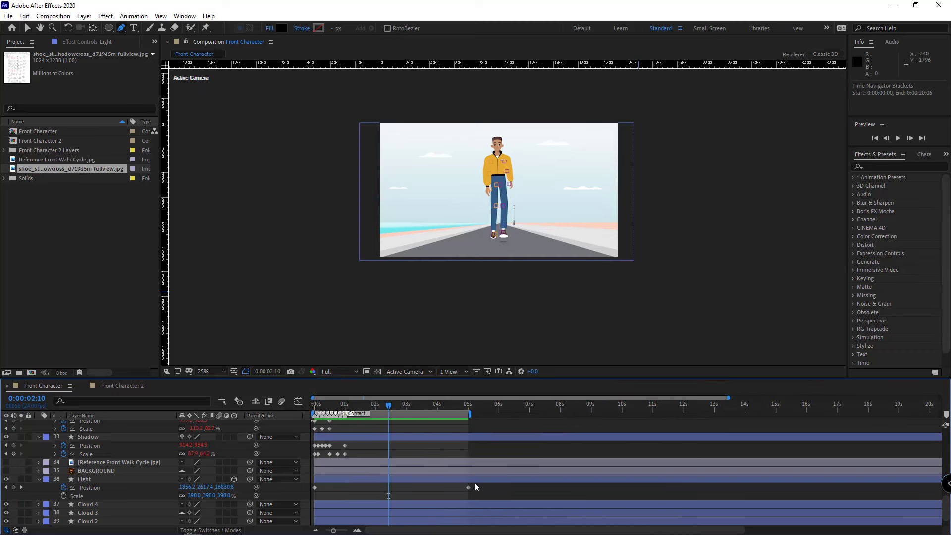
{"action": "left_click_drag", "start_coordinate": [469, 488], "coordinate": [795, 488]}
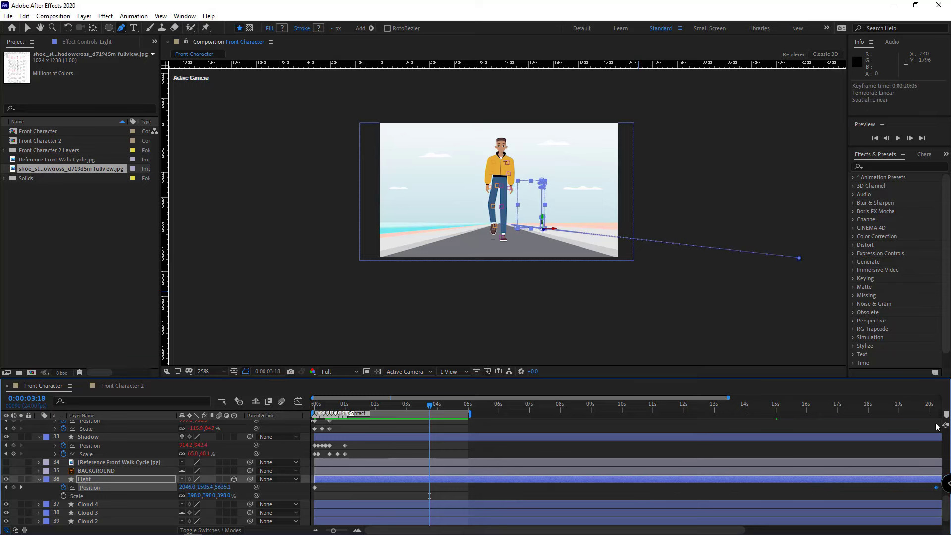
{"action": "left_click", "coordinate": [931, 407]}
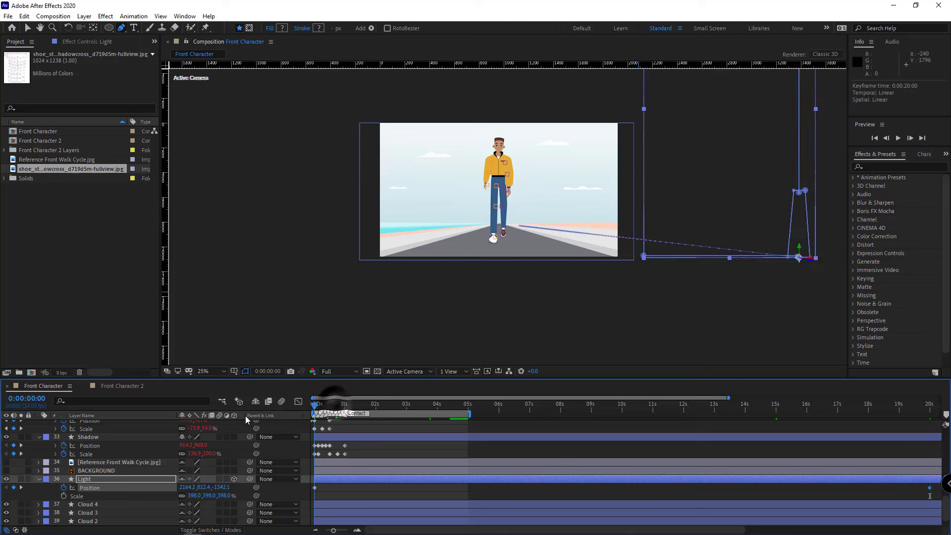
{"action": "key", "text": "space"}
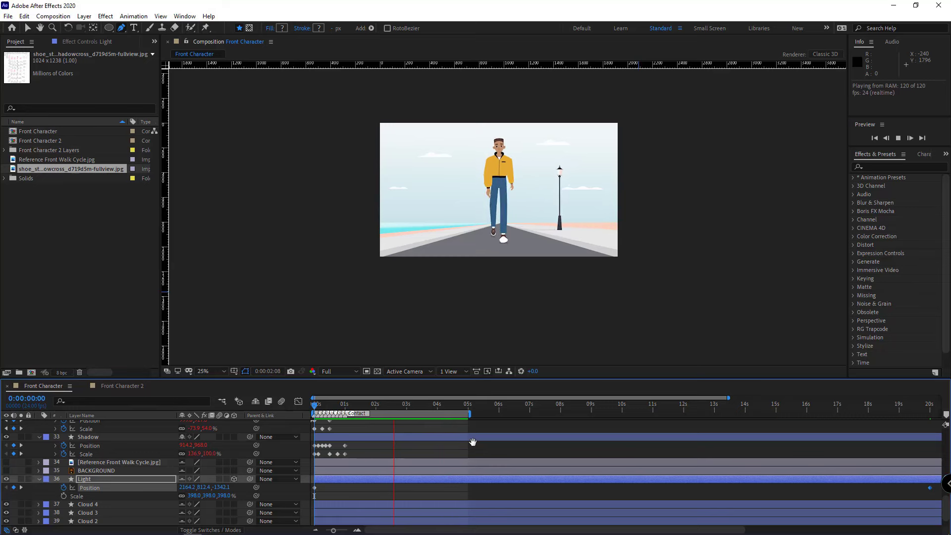
{"action": "key", "text": "space"}
{"action": "key", "text": "."}
Step: Apply the Echo effect to the Light layer and set its Echo Time to about -2.07 seconds at 0:00:03:16
{"action": "left_click_drag", "start_coordinate": [405, 406], "coordinate": [427, 407]}
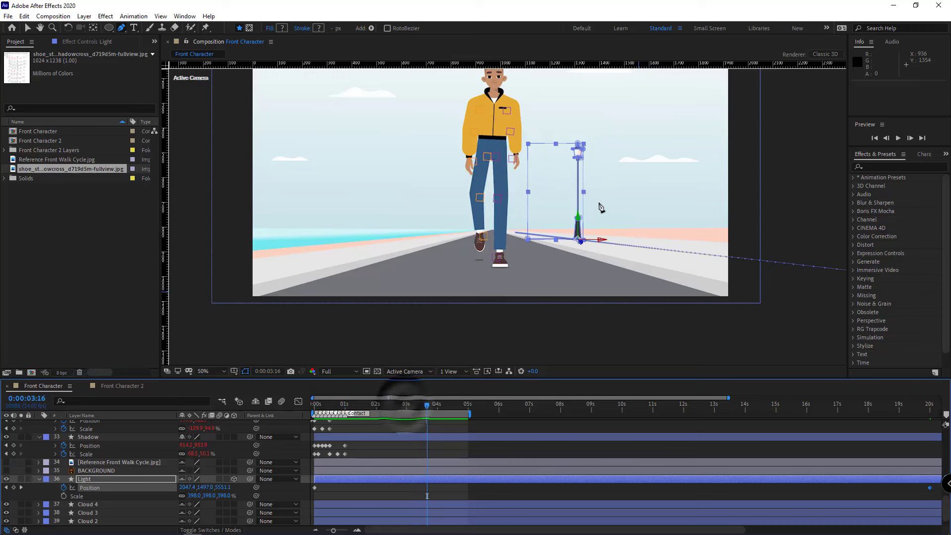
{"action": "left_click", "coordinate": [446, 491]}
{"action": "left_click", "coordinate": [464, 480]}
{"action": "key", "text": "v"}
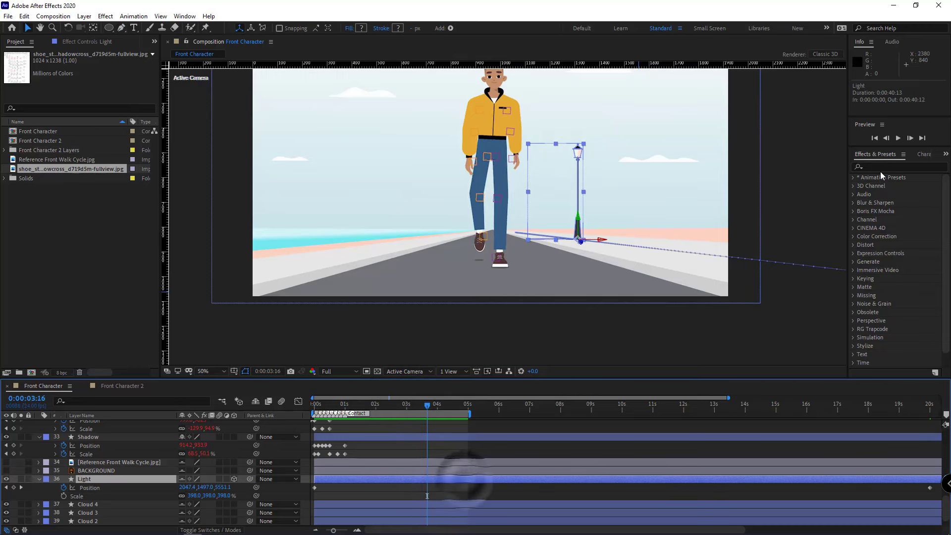
{"action": "left_click", "coordinate": [879, 168]}
{"action": "type", "text": "echo"}
{"action": "left_click_drag", "start_coordinate": [880, 236], "coordinate": [508, 479]}
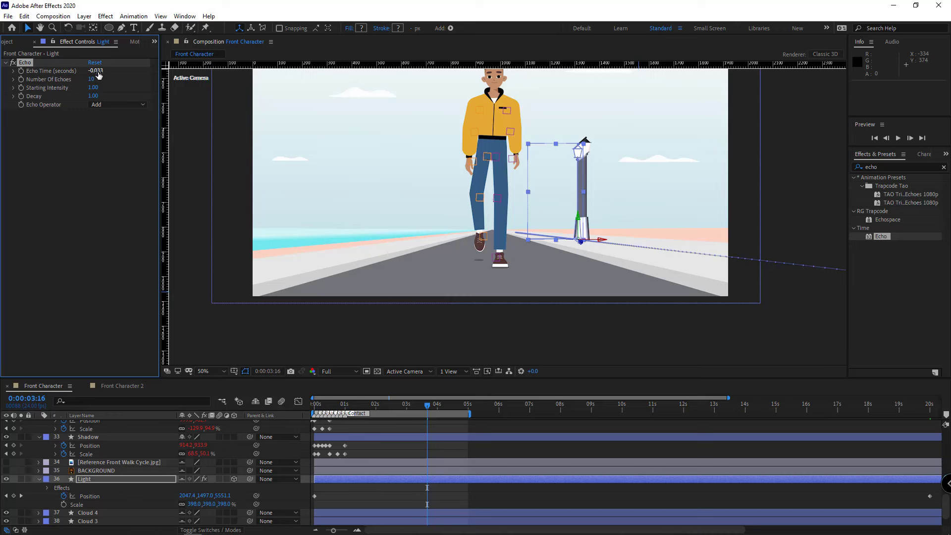
{"action": "left_click_drag", "start_coordinate": [99, 73], "coordinate": [1, 97]}
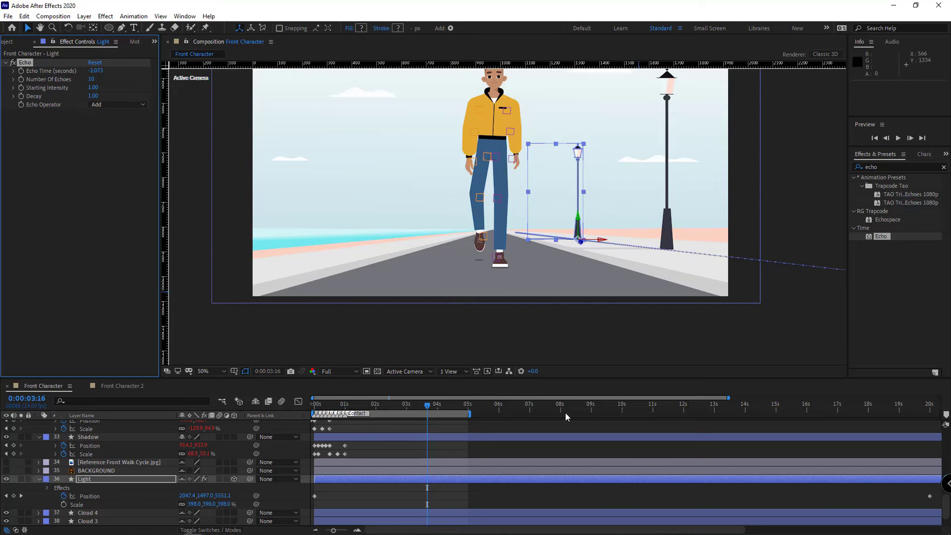
Step: Slide the Light layer earlier so it starts at -0:00:07:07, and set the Echo Time to -4 seconds
{"action": "left_click_drag", "start_coordinate": [830, 483], "coordinate": [607, 493]}
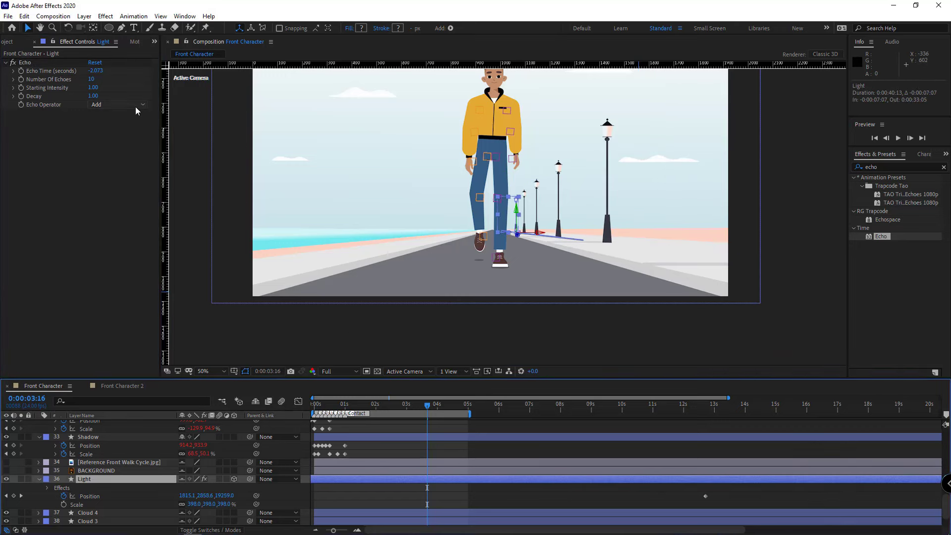
{"action": "left_click", "coordinate": [96, 71]}
{"action": "type", "text": "-4"}
{"action": "key", "text": "Return"}
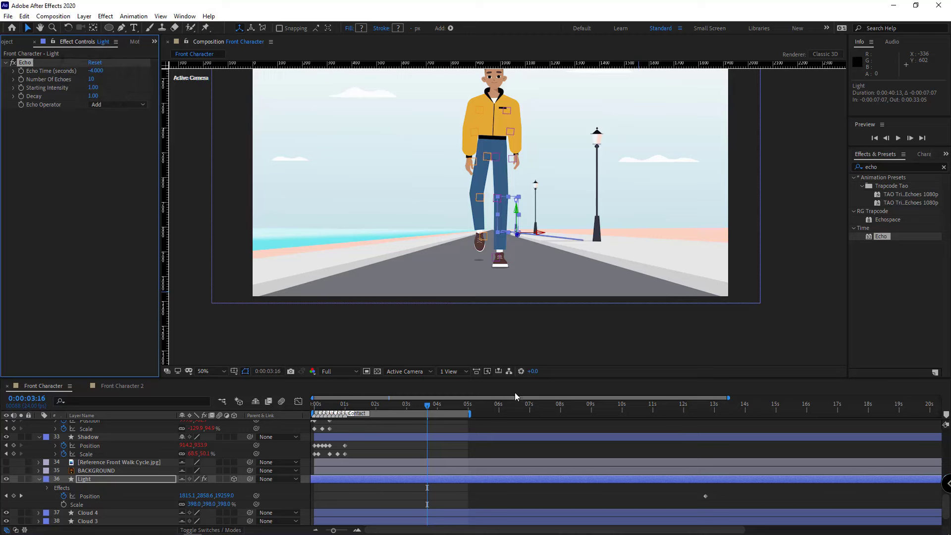
Step: Slide the Light layer earlier to an in point of -0:00:13:21 so lamps line the road from the first frame, and preview
{"action": "left_click", "coordinate": [528, 501]}
{"action": "left_click_drag", "start_coordinate": [648, 478], "coordinate": [620, 486]}
{"action": "left_click", "coordinate": [609, 493]}
{"action": "left_click_drag", "start_coordinate": [346, 406], "coordinate": [288, 406]}
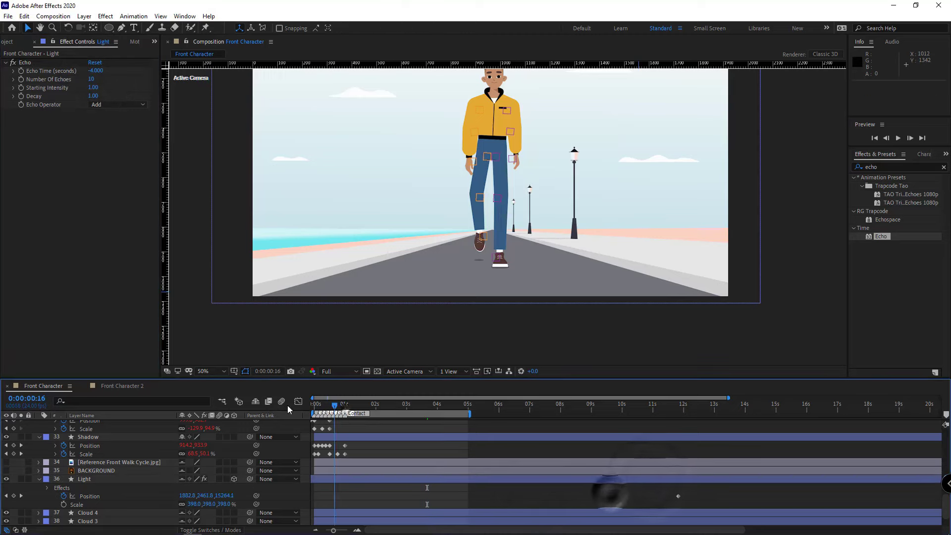
{"action": "left_click_drag", "start_coordinate": [608, 479], "coordinate": [442, 496]}
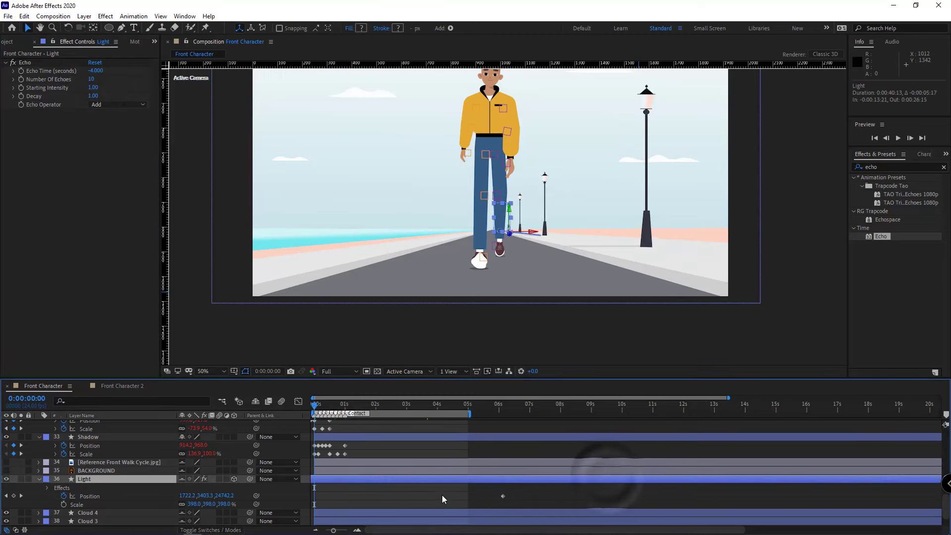
{"action": "left_click", "coordinate": [409, 301]}
{"action": "key", "text": "space"}
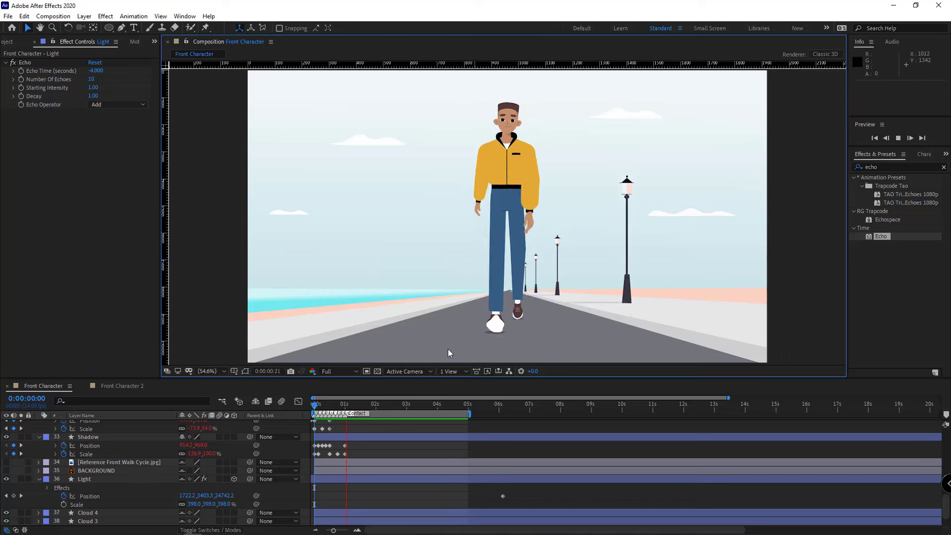
Step: Align a vertical guide with the nearest lamp at 1589 and compare the lamp's position at different times for a seamless loop
{"action": "key", "text": "space"}
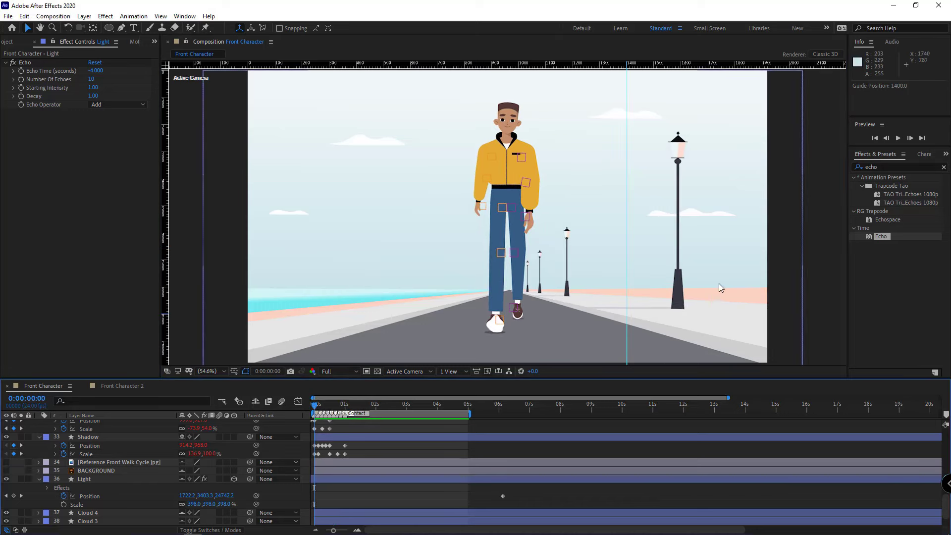
{"action": "left_click_drag", "start_coordinate": [627, 271], "coordinate": [678, 270]}
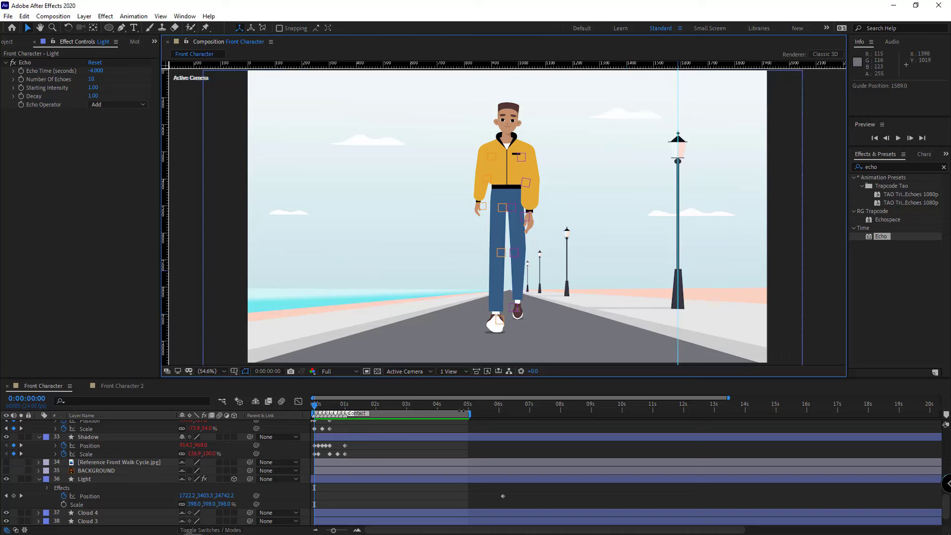
{"action": "left_click", "coordinate": [468, 410]}
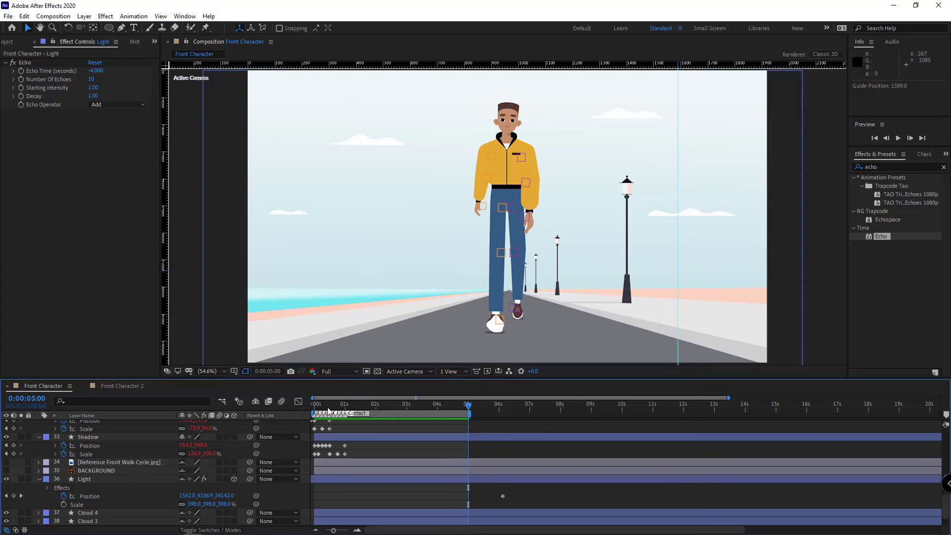
{"action": "left_click_drag", "start_coordinate": [327, 408], "coordinate": [322, 407]}
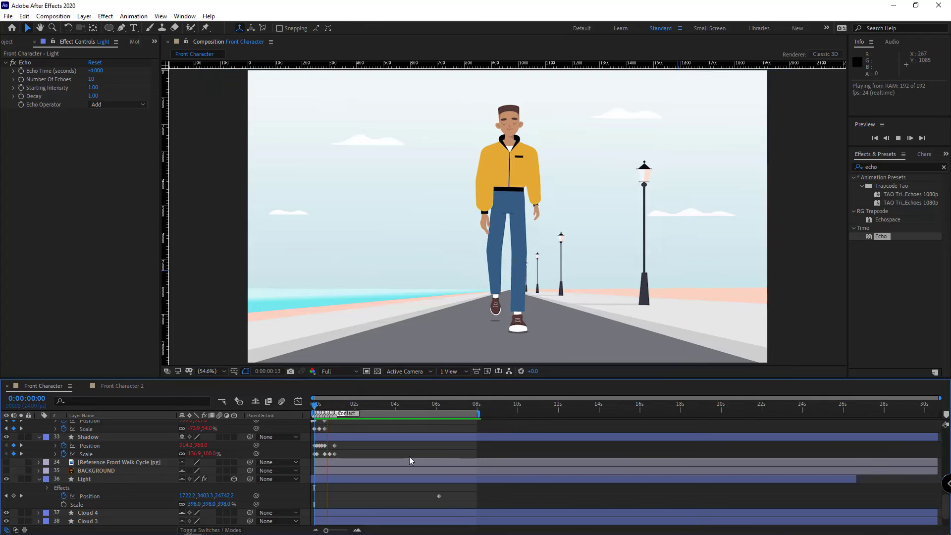
{"action": "key", "text": "space"}
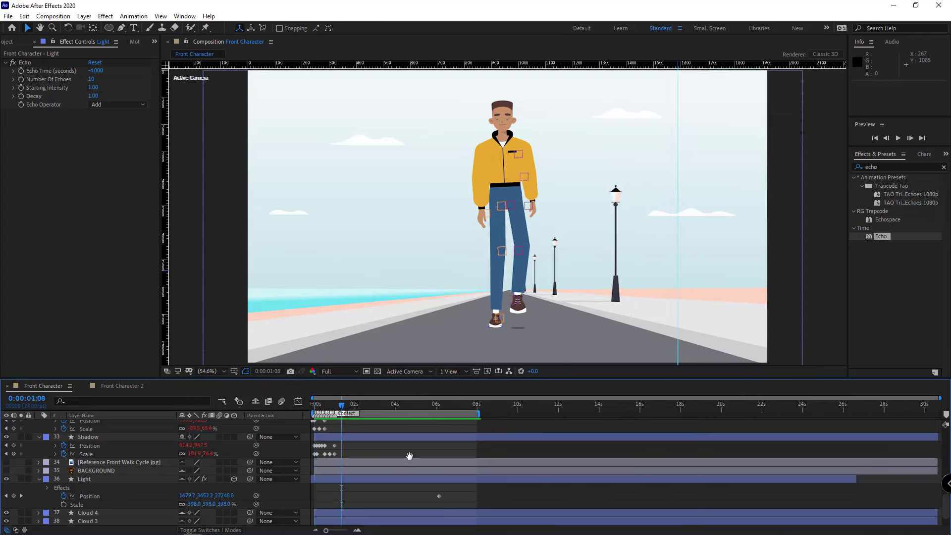
Step: Set the work area's end to 0:00:04:00 and preview the looping street lamps
{"action": "left_click", "coordinate": [396, 411]}
{"action": "left_click_drag", "start_coordinate": [478, 413], "coordinate": [264, 412]}
{"action": "scroll", "coordinate": [389, 423], "scroll_direction": "up", "scroll_amount": 2}
{"action": "scroll", "coordinate": [410, 439], "scroll_direction": "left", "scroll_amount": 5}
{"action": "key", "text": "space"}
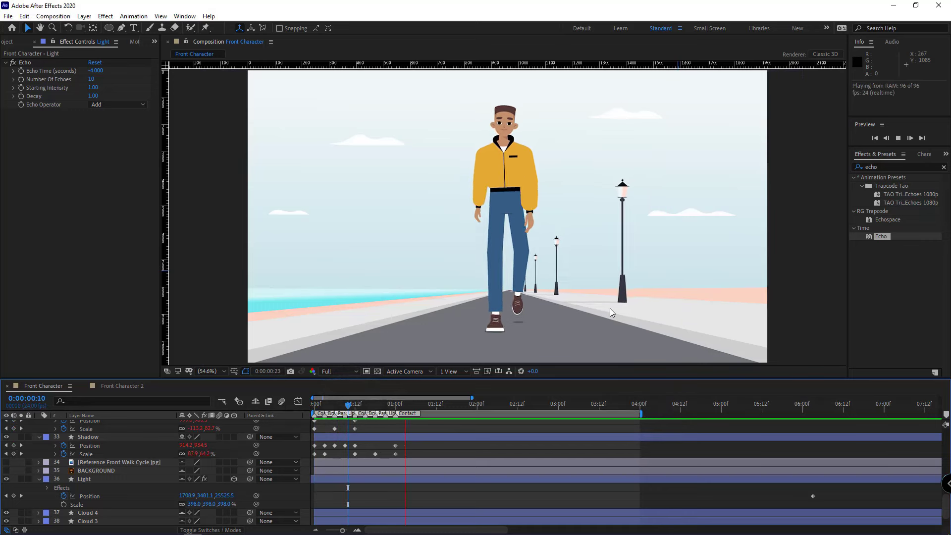
{"action": "scroll", "coordinate": [612, 312], "scroll_direction": "down", "scroll_amount": 1}
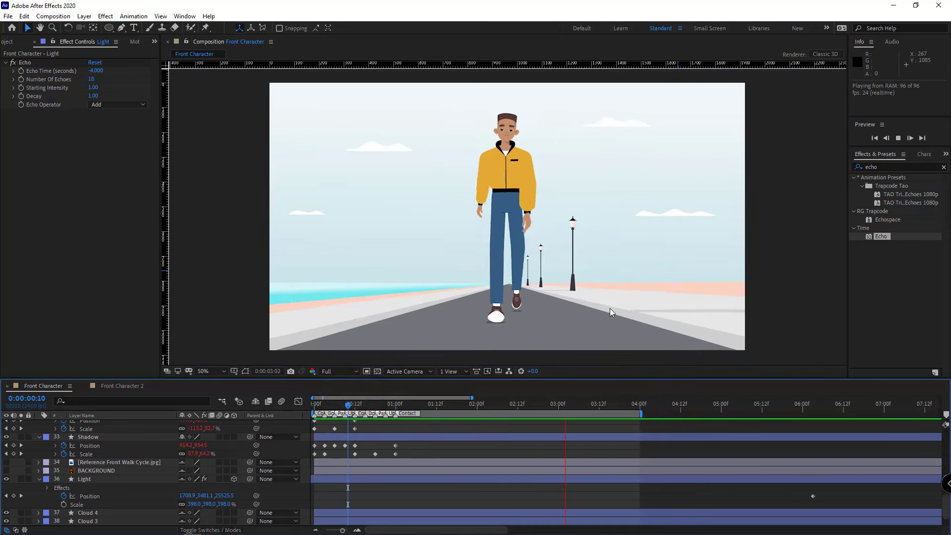
{"action": "key", "text": "space"}
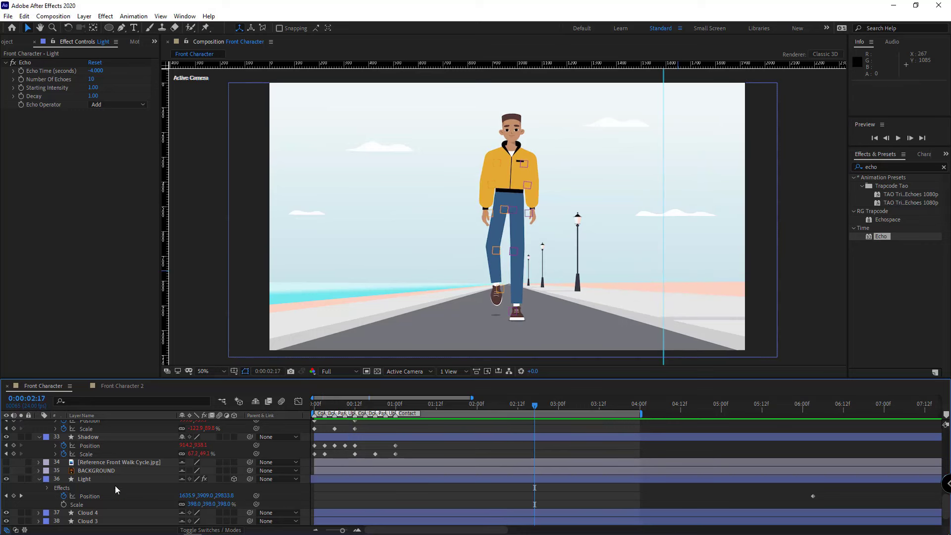
Step: Duplicate the Light layer and parent the copy to a new null object placed directly above it
{"action": "left_click", "coordinate": [105, 479]}
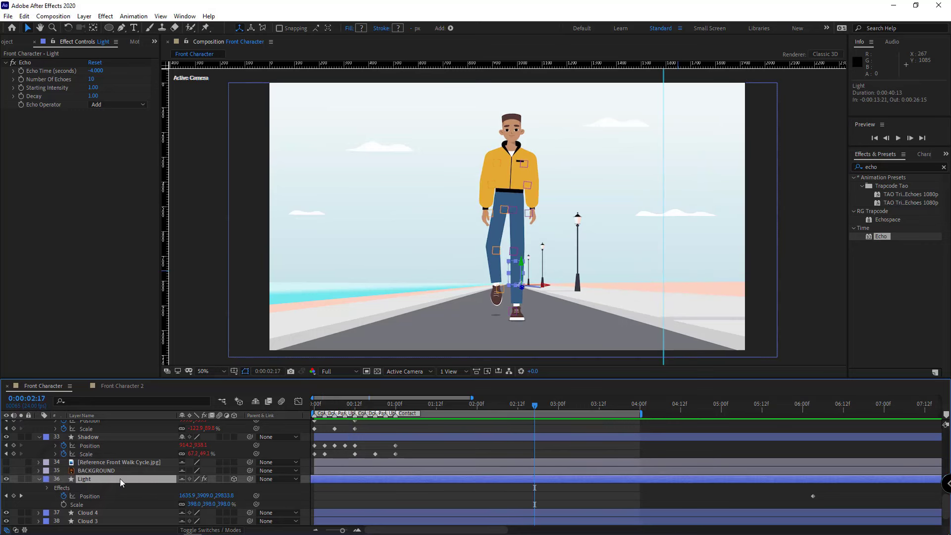
{"action": "key", "text": "ctrl+d"}
{"action": "right_click", "coordinate": [63, 481]}
{"action": "left_click", "coordinate": [110, 369]}
{"action": "left_click", "coordinate": [226, 427]}
{"action": "left_click_drag", "start_coordinate": [106, 425], "coordinate": [114, 463]}
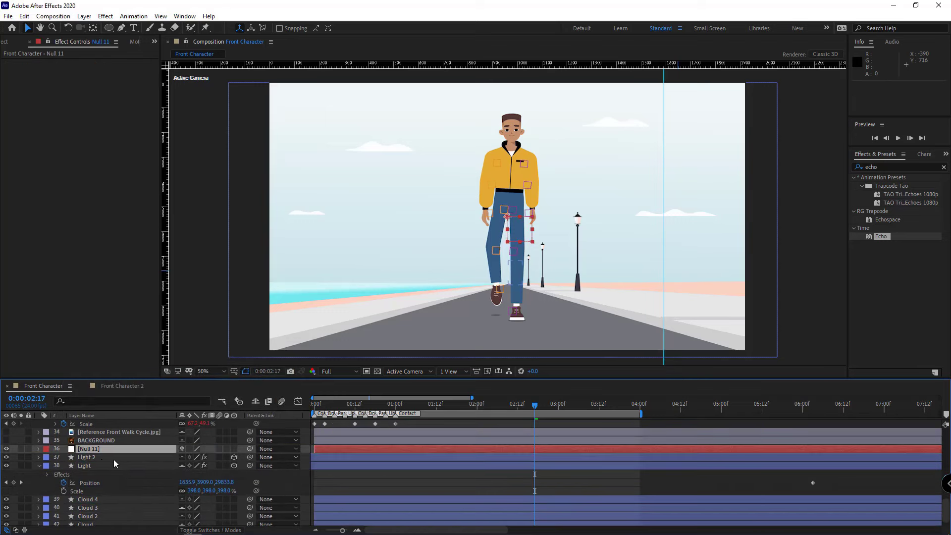
{"action": "left_click", "coordinate": [101, 459]}
{"action": "left_click_drag", "start_coordinate": [250, 457], "coordinate": [94, 449]}
Step: Flip the null horizontally to mirror the Light 2 lamps across the road, and delete the null
{"action": "right_click", "coordinate": [93, 448]}
{"action": "mouse_move", "coordinate": [146, 211]}
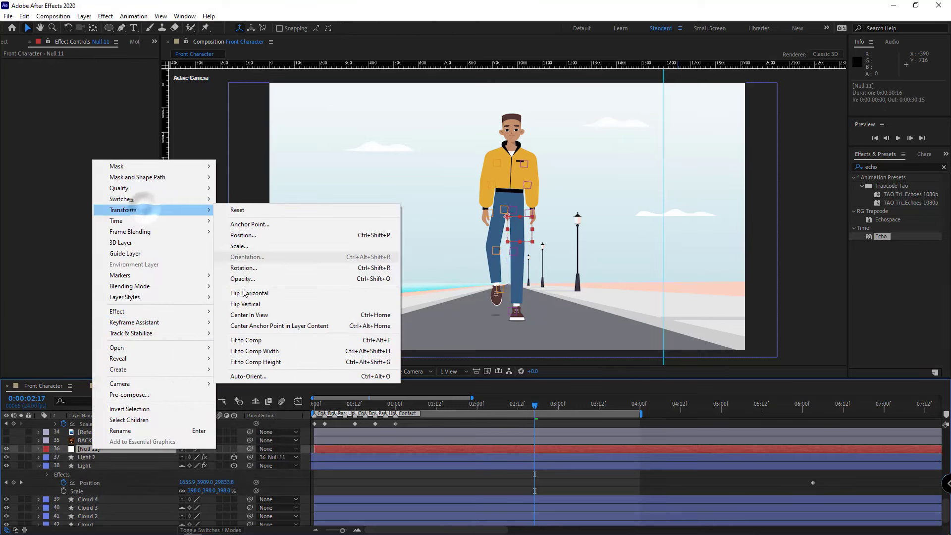
{"action": "left_click", "coordinate": [252, 294]}
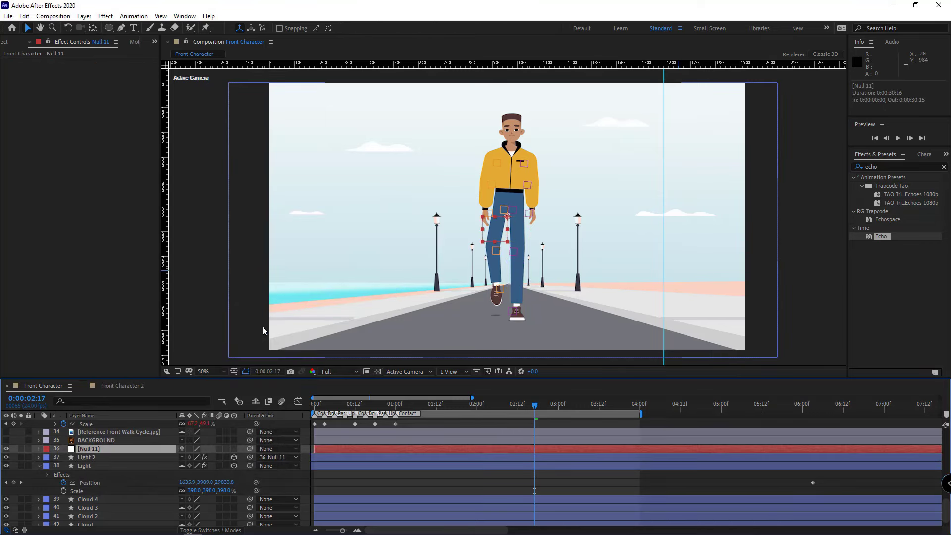
{"action": "key", "text": "Delete"}
{"action": "left_click", "coordinate": [92, 449]}
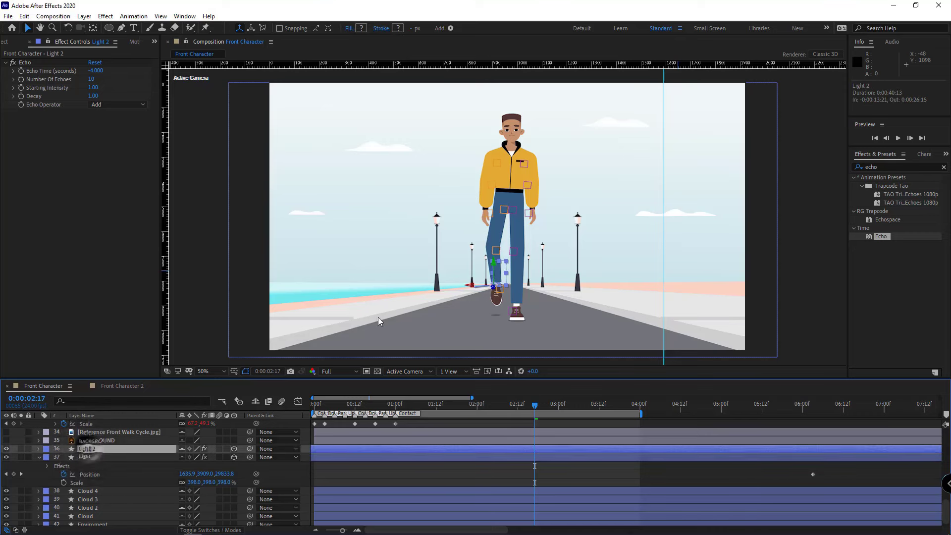
Step: Reveal the Light 2 layer's Position keyframes and shift the layer later in time to bring its lamp closer to the path's start
{"action": "key", "text": "p"}
{"action": "left_click", "coordinate": [100, 457]}
{"action": "key", "text": "comma"}
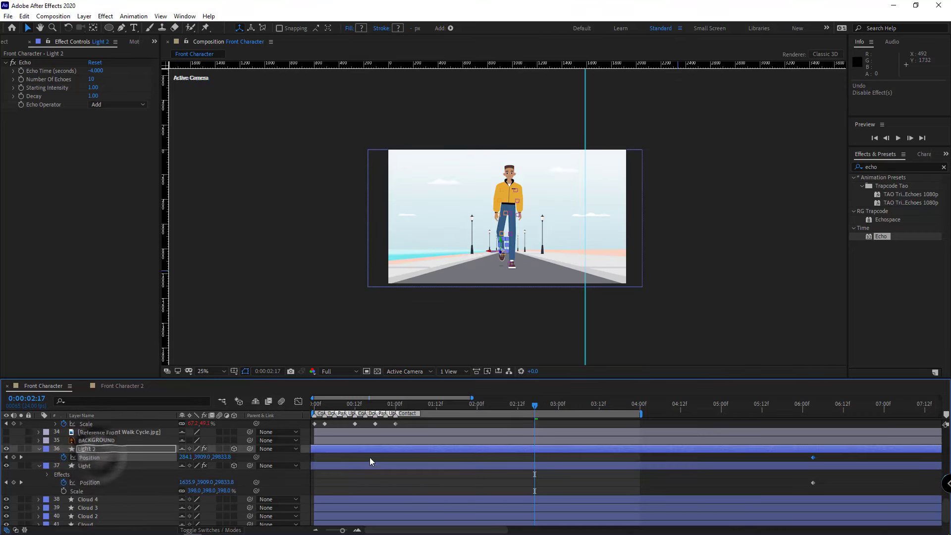
{"action": "left_click", "coordinate": [357, 448]}
{"action": "left_click_drag", "start_coordinate": [428, 455], "coordinate": [826, 450]}
{"action": "scroll", "coordinate": [418, 314], "scroll_direction": "up", "scroll_amount": 2}
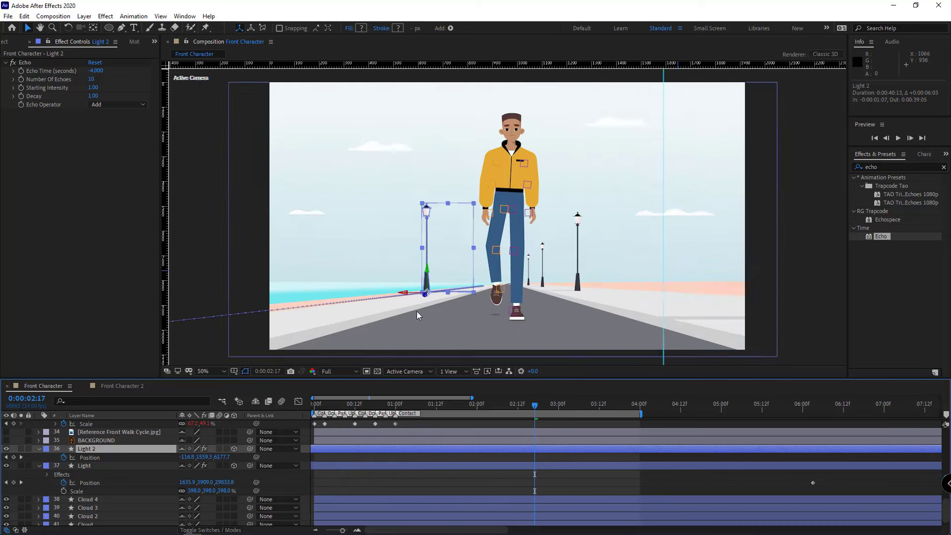
Step: Move the far outer point of Light 2's motion path by about 48.7 horizontally and 36.8 vertically
{"action": "left_click_drag", "start_coordinate": [418, 314], "coordinate": [611, 266]}
{"action": "left_click_drag", "start_coordinate": [317, 312], "coordinate": [419, 313]}
{"action": "left_click_drag", "start_coordinate": [210, 304], "coordinate": [232, 321]}
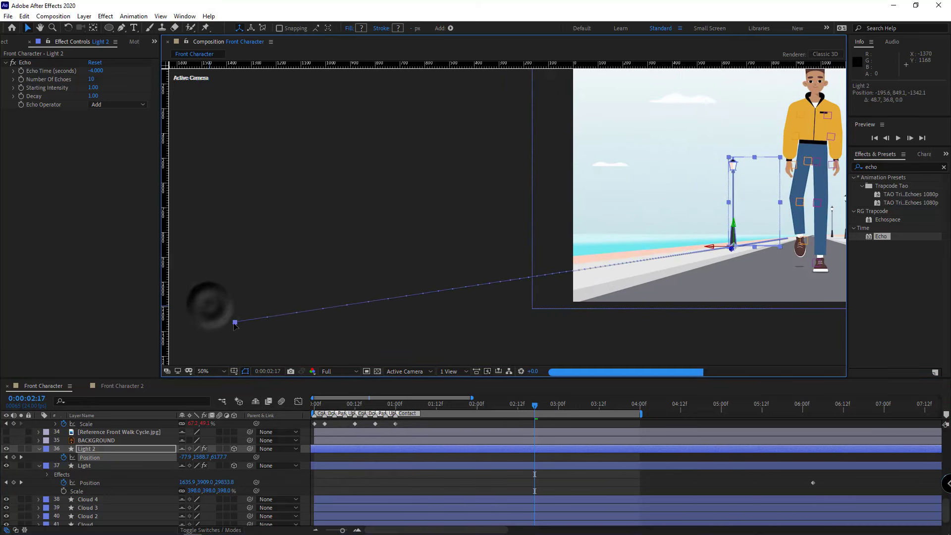
{"action": "left_click", "coordinate": [567, 333]}
{"action": "scroll", "coordinate": [619, 292], "scroll_direction": "up", "scroll_amount": 2}
{"action": "left_click", "coordinate": [672, 285]}
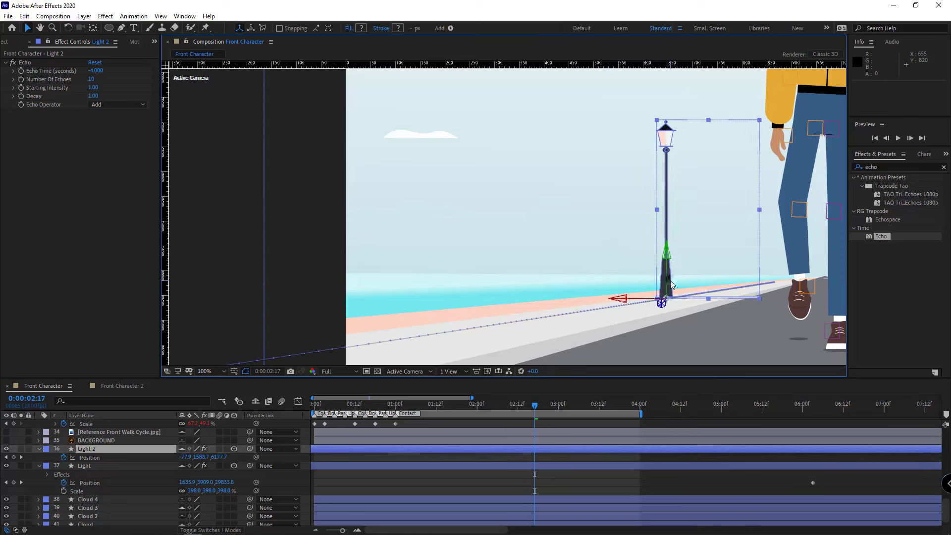
Step: Shorten the horizontal path at the base of the Light 2 lamp with the Pen tool and preview the animation briefly
{"action": "key", "text": "g"}
{"action": "left_click_drag", "start_coordinate": [759, 298], "coordinate": [736, 298]}
{"action": "scroll", "coordinate": [655, 291], "scroll_direction": "down", "scroll_amount": 3}
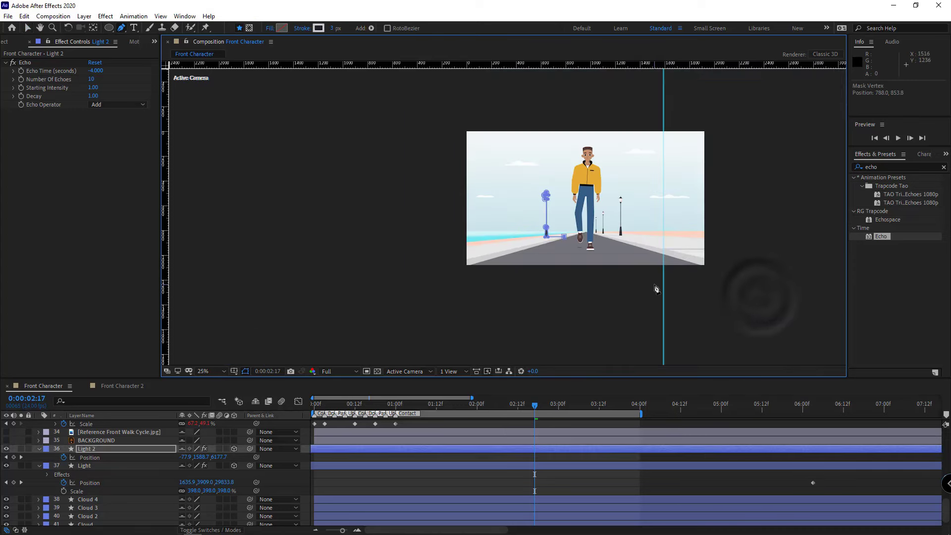
{"action": "left_click_drag", "start_coordinate": [570, 319], "coordinate": [547, 241]}
{"action": "scroll", "coordinate": [597, 243], "scroll_direction": "up", "scroll_amount": 2}
{"action": "left_click_drag", "start_coordinate": [600, 179], "coordinate": [492, 374]}
{"action": "left_click", "coordinate": [48, 483]}
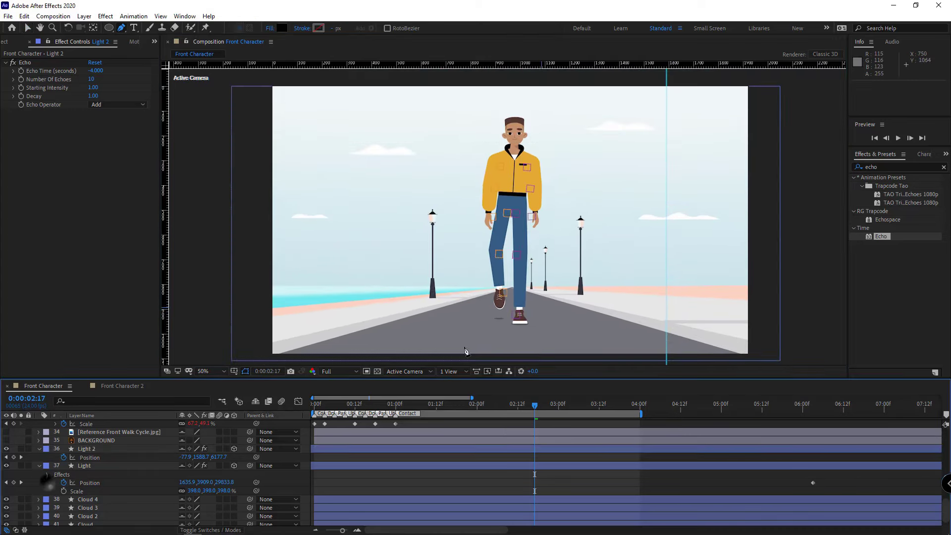
{"action": "key", "text": "space"}
{"action": "key", "text": "space"}
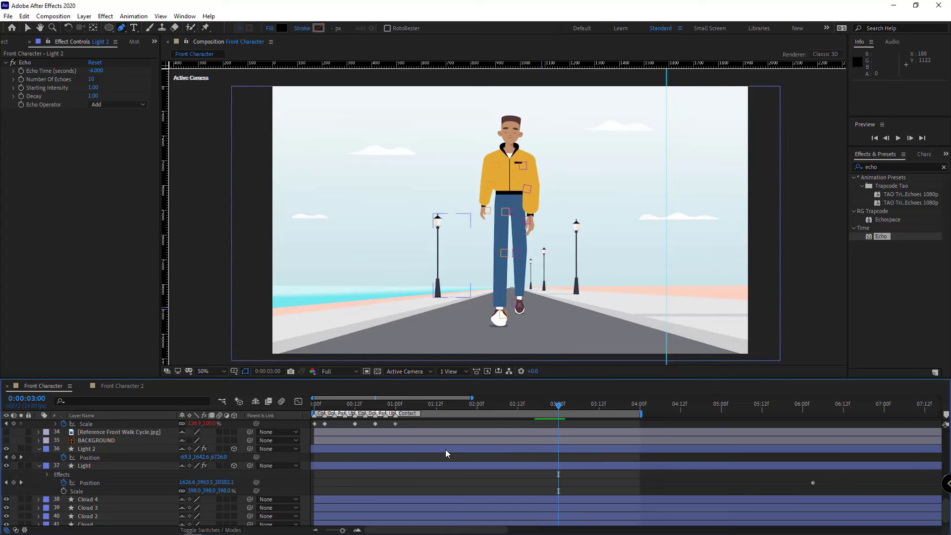
Step: Realign the Light 2 layer in time with the Light layer beneath it
{"action": "left_click_drag", "start_coordinate": [446, 449], "coordinate": [542, 449]}
{"action": "key", "text": "minus"}
{"action": "key", "text": "minus"}
{"action": "left_click", "coordinate": [549, 455]}
{"action": "left_click_drag", "start_coordinate": [658, 452], "coordinate": [639, 452]}
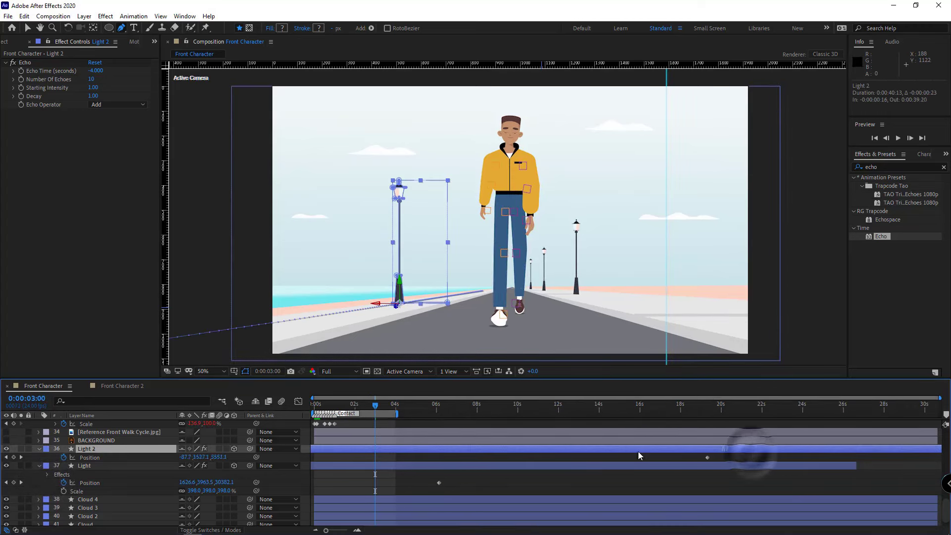
{"action": "key", "text": "ctrl+z"}
{"action": "key", "text": "ctrl+z"}
Step: Preview the street lamps on both sides of the road from the start of the composition
{"action": "left_click_drag", "start_coordinate": [342, 406], "coordinate": [313, 407]}
{"action": "left_click", "coordinate": [351, 459]}
{"action": "key", "text": "space"}
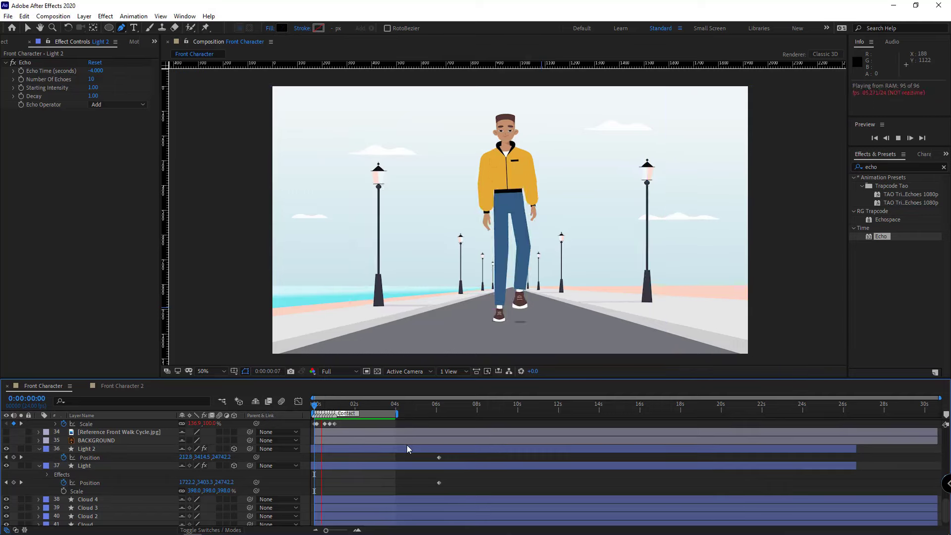